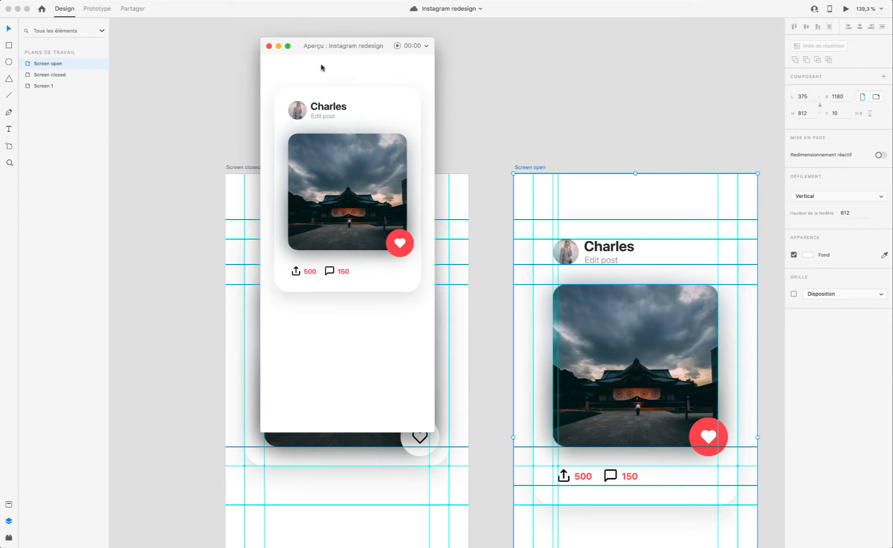
Step: Move the prototype preview window aside and close it
drag(341, 47, 433, 67)
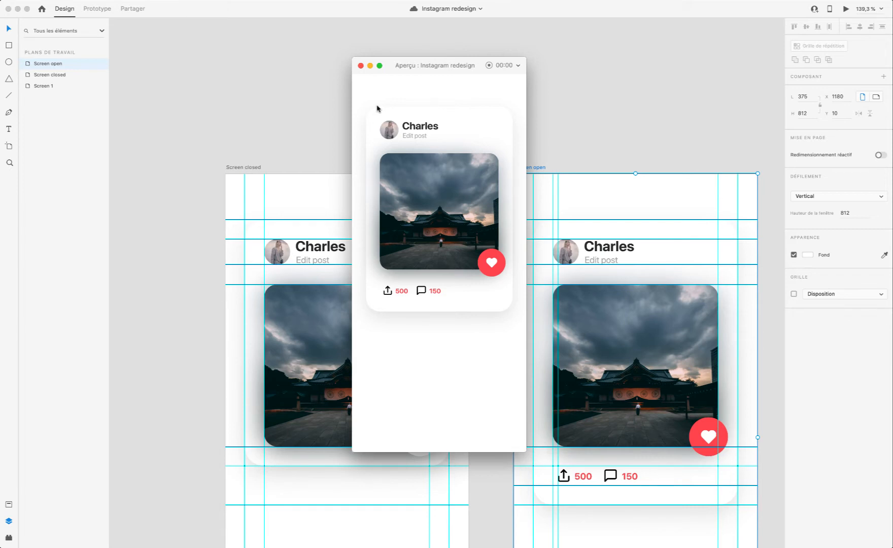
click(360, 66)
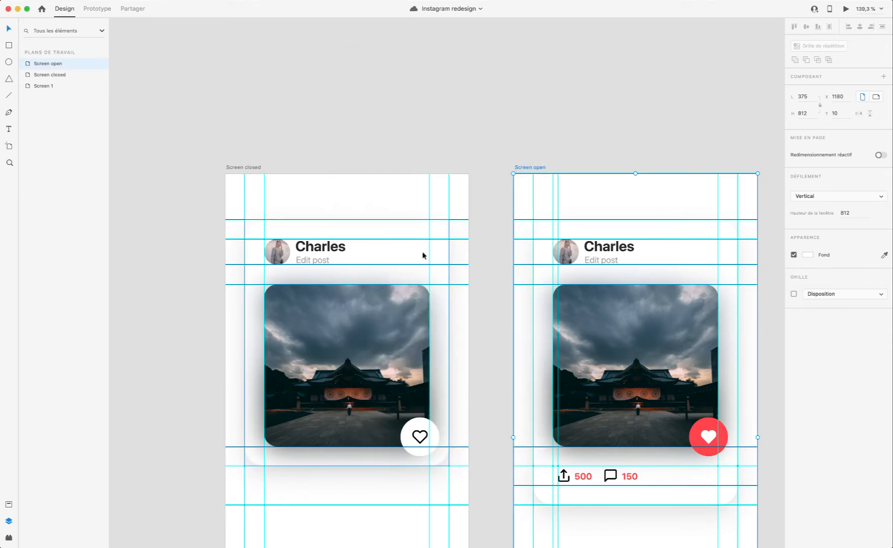
scroll(424, 256, down, 4)
scroll(393, 274, down, 3)
scroll(393, 274, up, 2)
scroll(393, 274, down, 1)
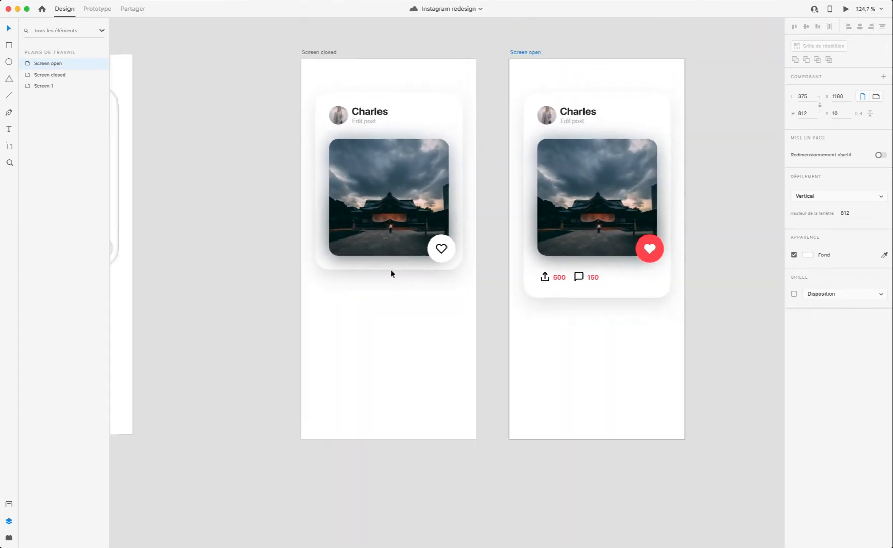
scroll(390, 274, down, 2)
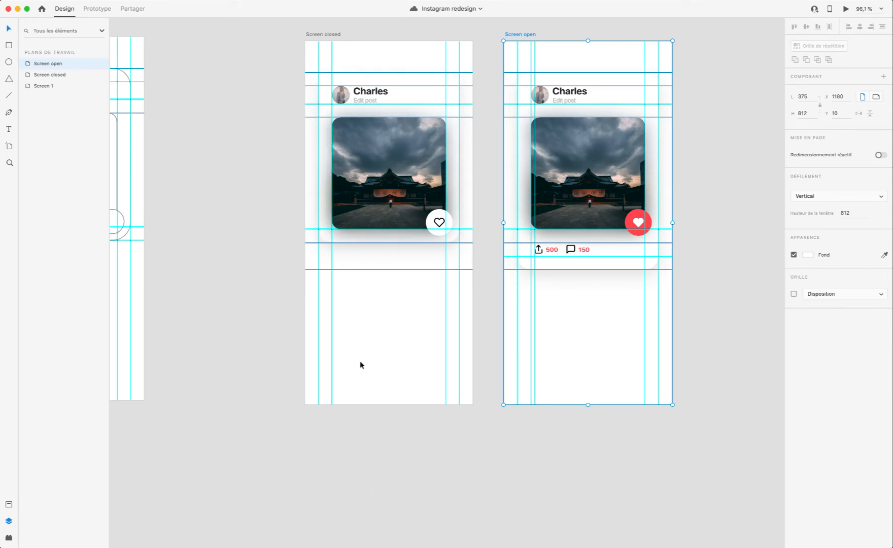
scroll(360, 365, up, 5)
scroll(399, 390, down, 4)
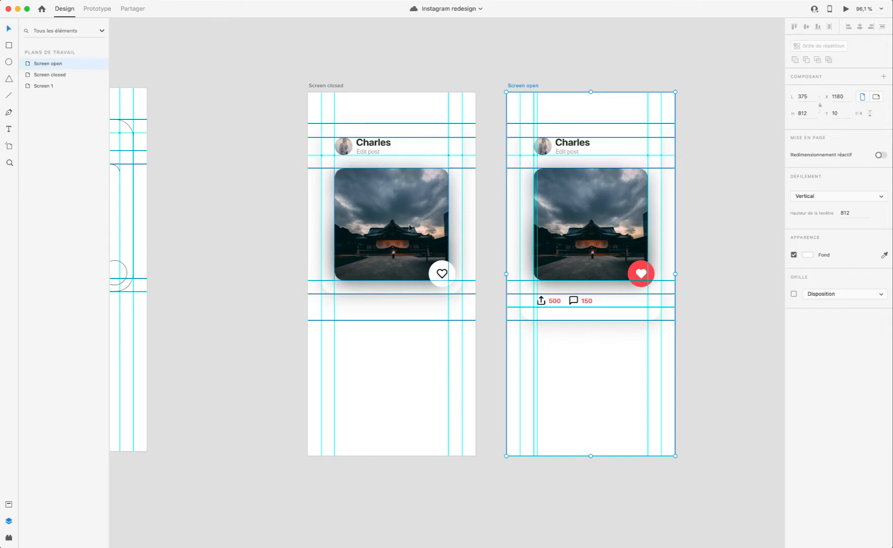
click(407, 226)
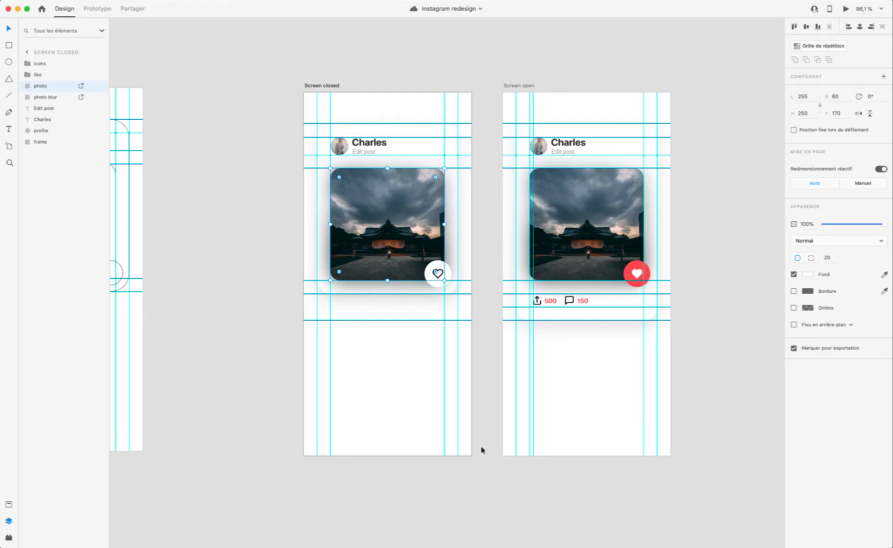
scroll(482, 449, up, 5)
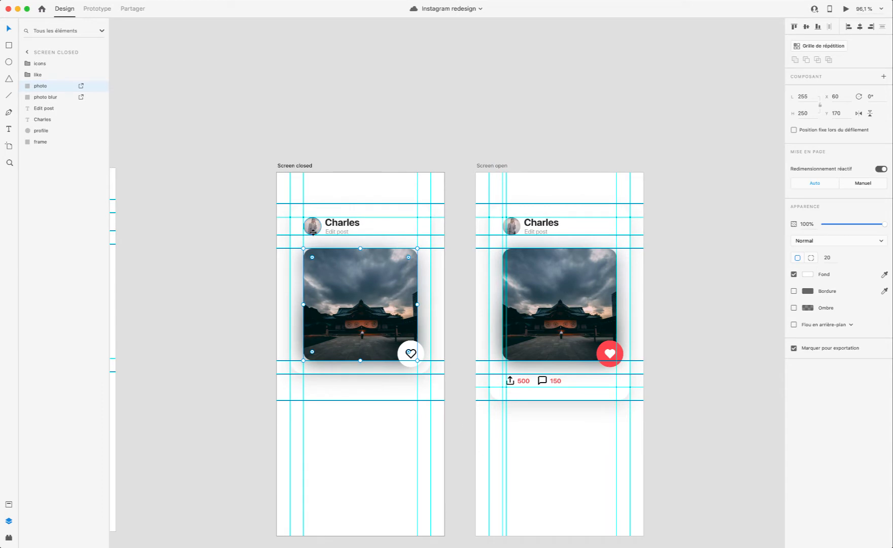
scroll(331, 264, up, 5)
key(super+shift+apostrophe)
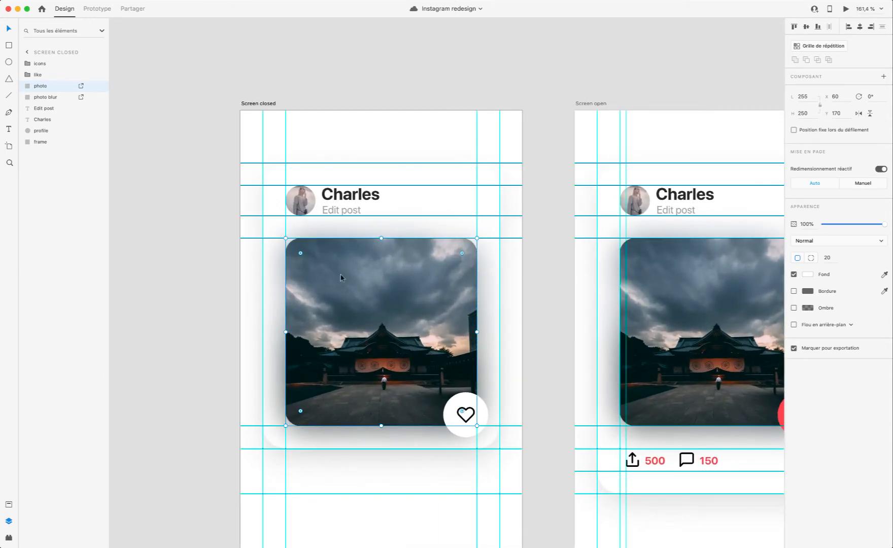
click(379, 467)
scroll(379, 465, right, 5)
scroll(379, 465, down, 2)
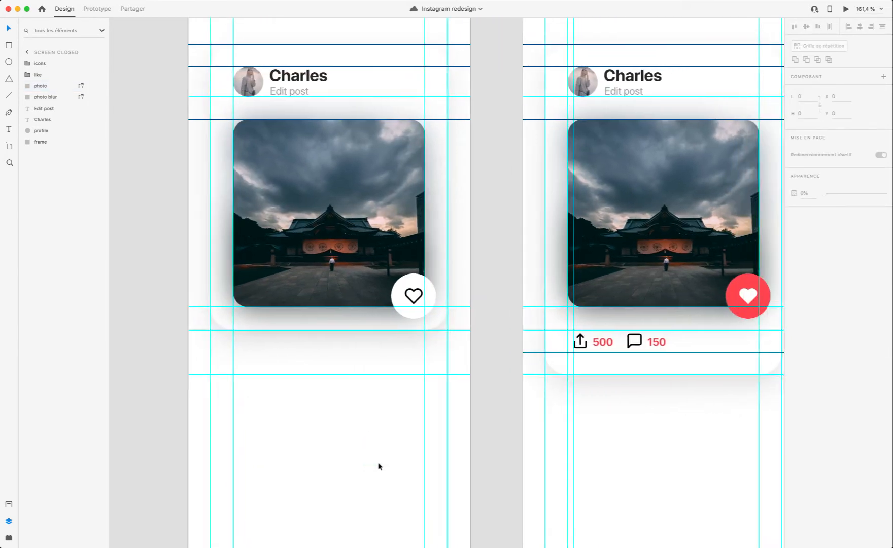
scroll(413, 435, left, 5)
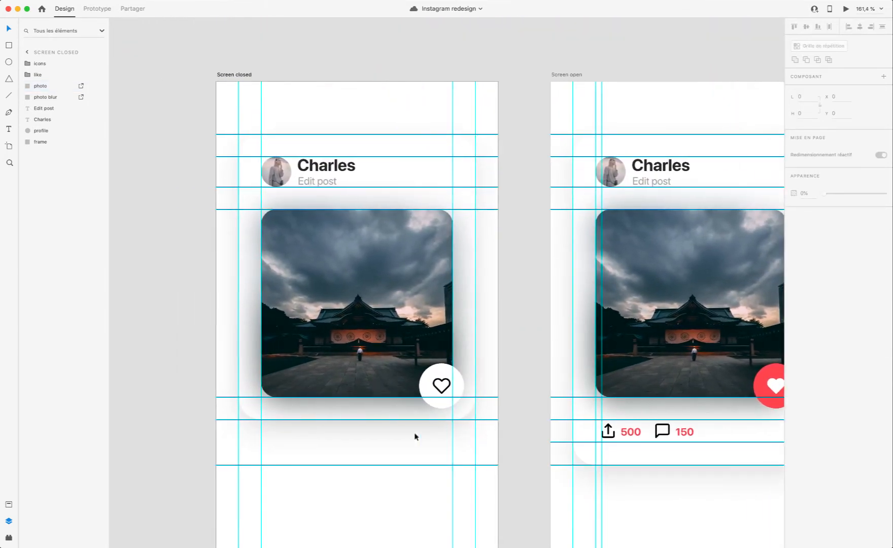
Step: Group all elements of the post card on the Screen closed artboard, including the photo blur and icons layers
click(458, 381)
scroll(457, 381, right, 1)
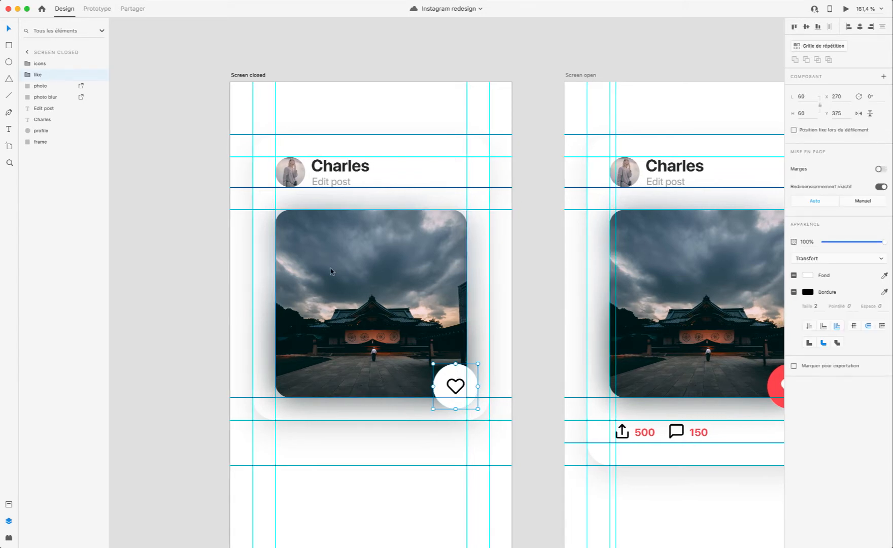
shift+click(303, 262)
shift+click(266, 252)
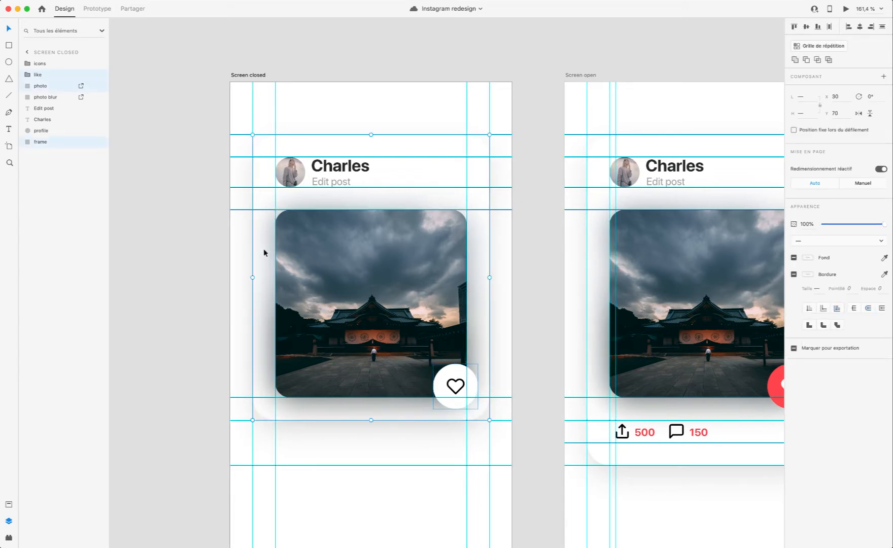
shift+click(319, 184)
shift+click(325, 172)
shift+click(298, 177)
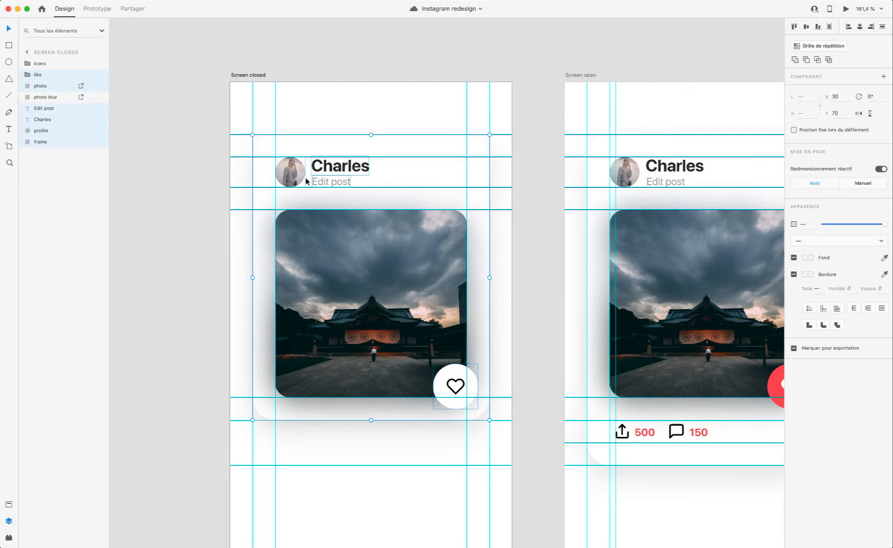
shift+click(43, 96)
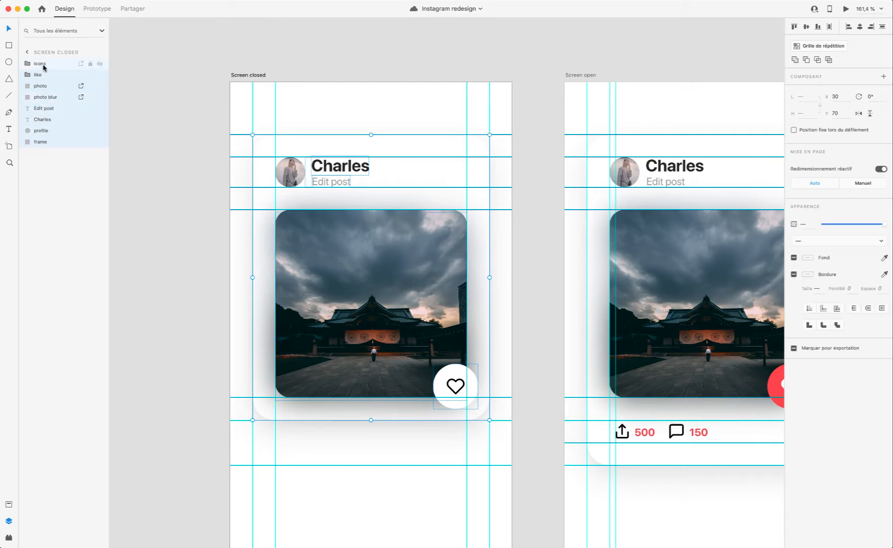
shift+click(52, 67)
key(super+g)
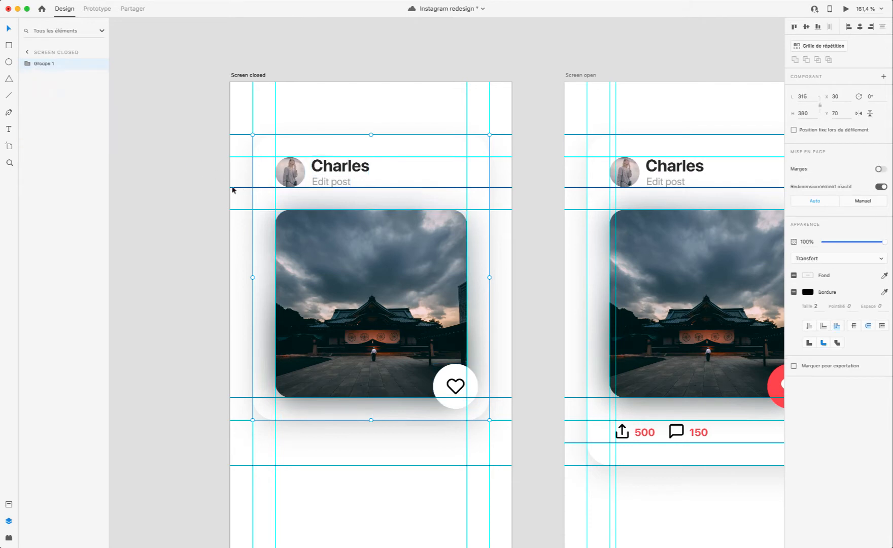
Step: Rename the new card group as Image 1
double_click(43, 63)
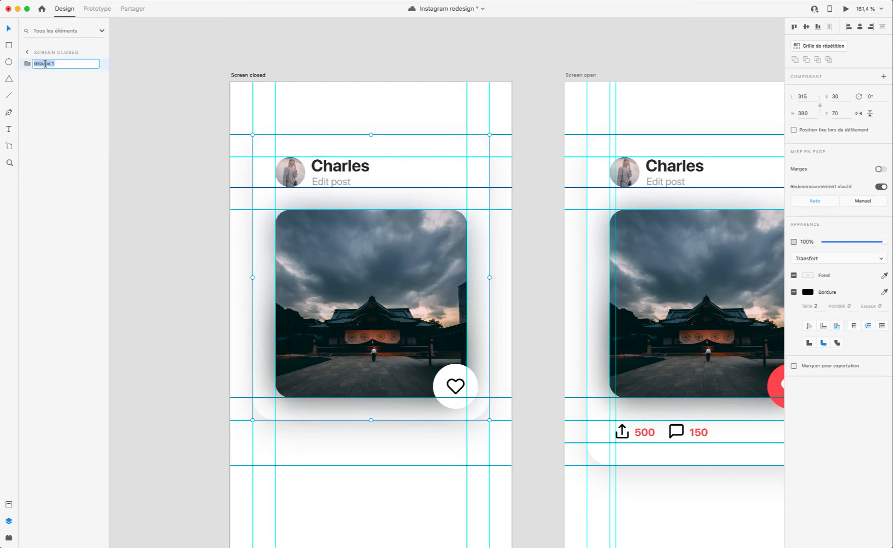
text(Image 1)
key(Return)
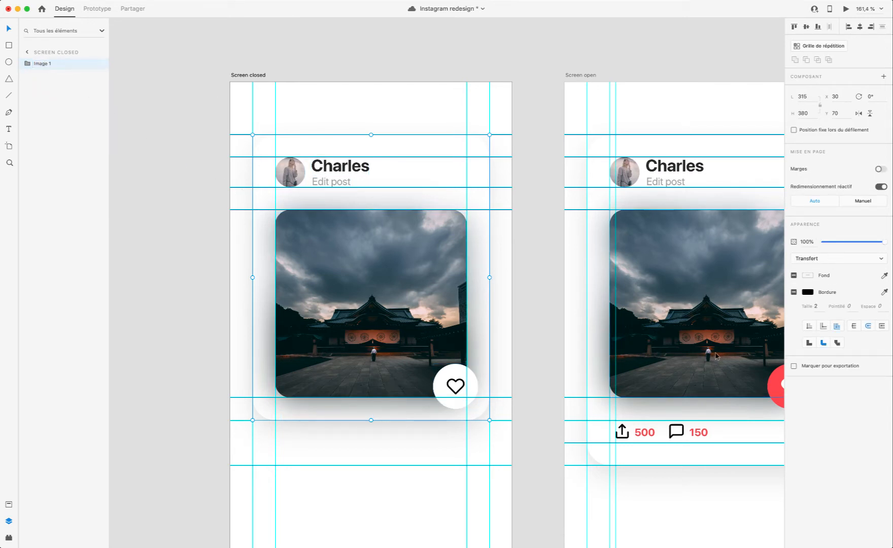
Step: Move the lowest horizontal guide on the Screen closed artboard up to about 30 px below the card
scroll(393, 444, down, 3)
scroll(373, 460, up, 3)
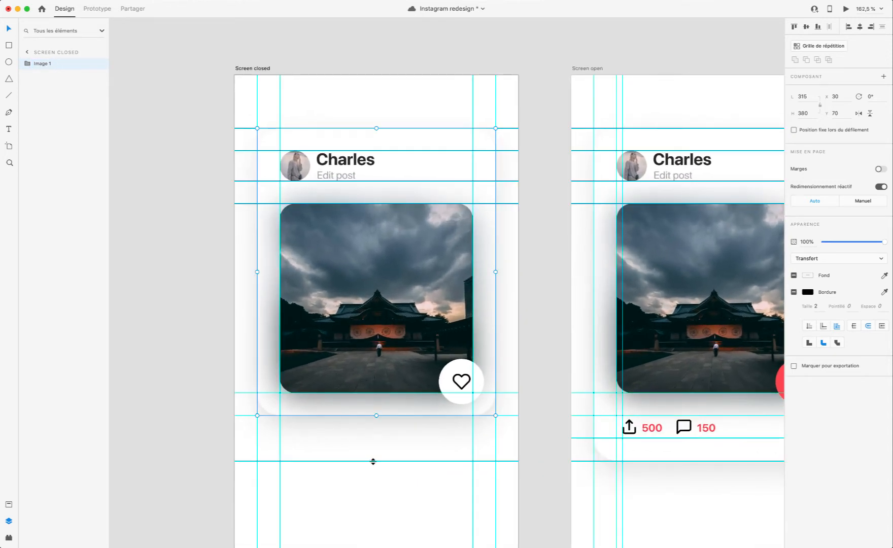
drag(373, 461, 373, 435)
scroll(374, 434, left, 5)
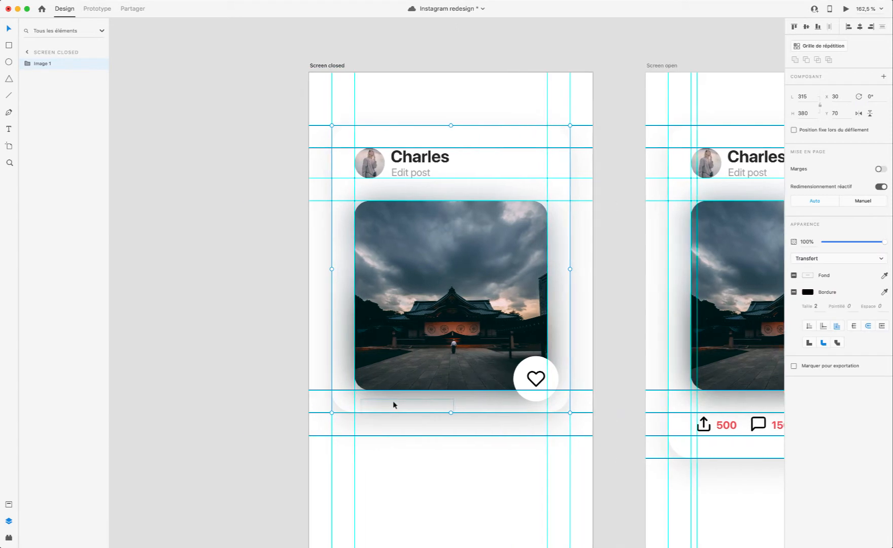
Step: Duplicate the Image 1 card directly below the original, with its top on the lowest guide at Y 480
scroll(429, 332, right, 3)
scroll(432, 328, down, 4)
scroll(432, 328, right, 1)
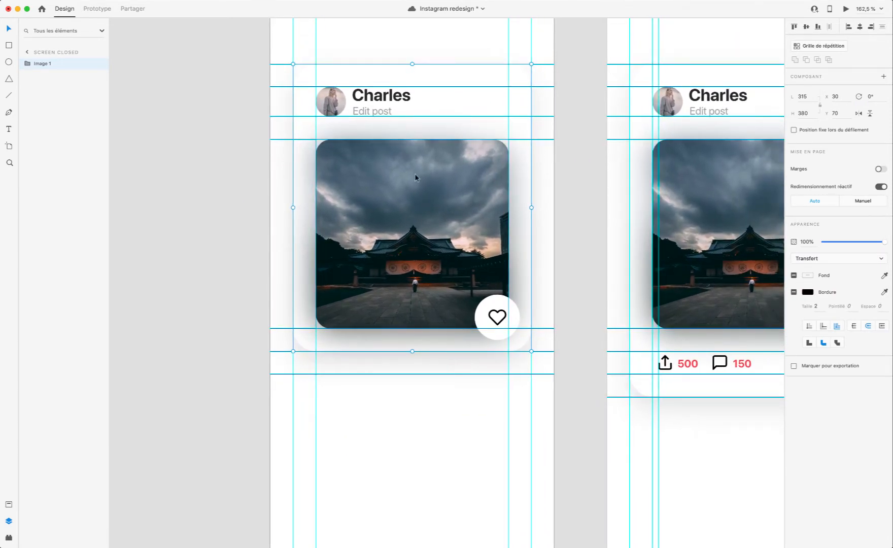
drag(401, 183, 392, 485)
Step: Preview the Screen closed artboard with its two stacked post cards, and close the preview
click(846, 10)
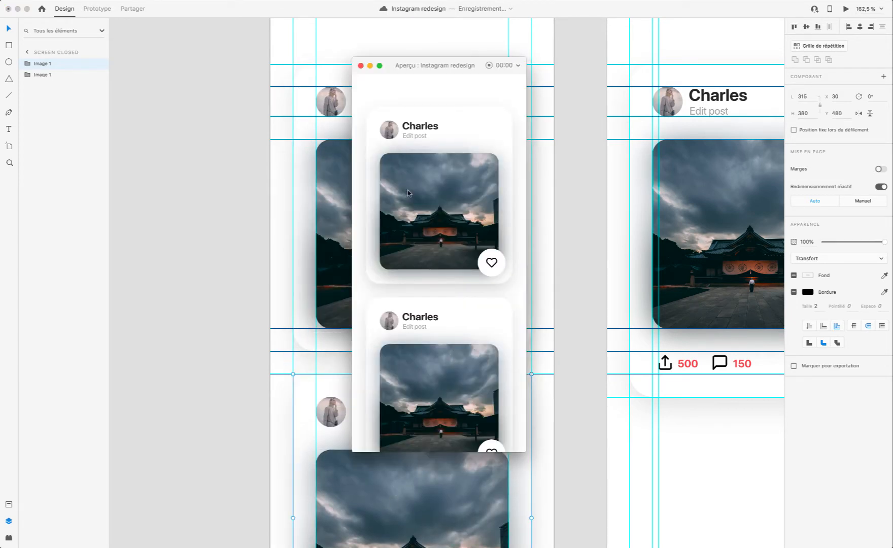
click(359, 66)
scroll(332, 479, down, 3)
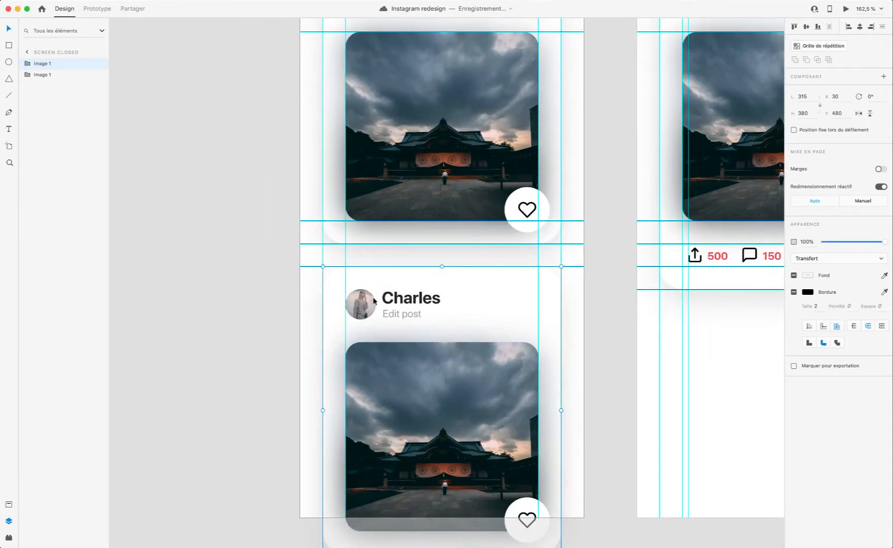
Step: Replace the profile name text on the upper post card with a different first name
scroll(376, 300, up, 5)
double_click(415, 221)
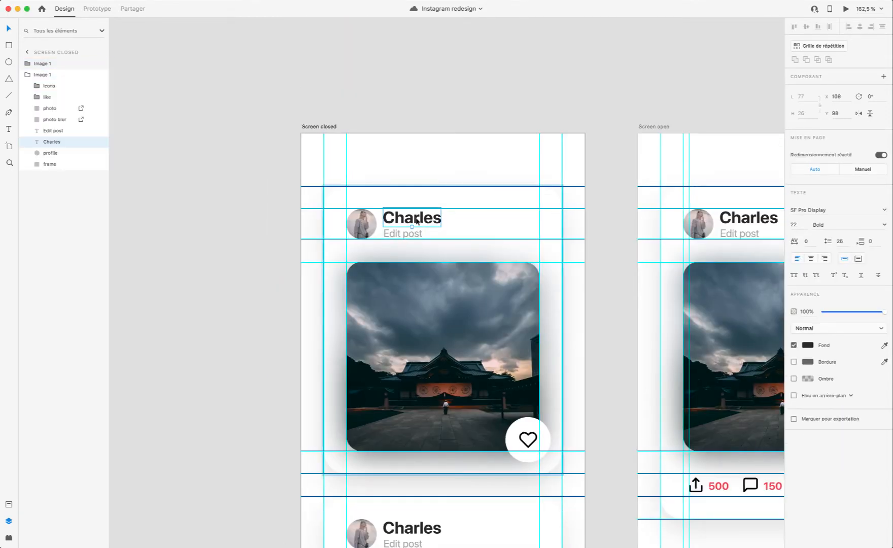
double_click(414, 218)
text(N)
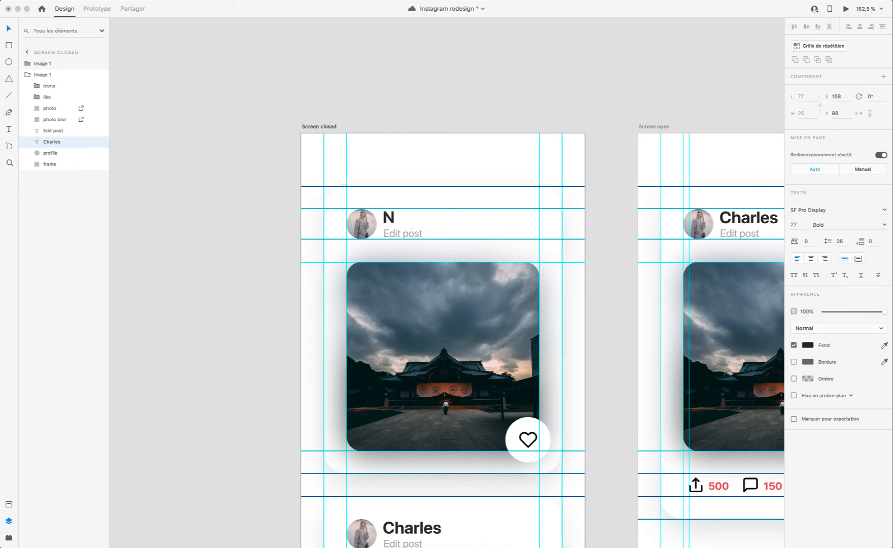
text(atalie)
Step: Fill the lower post card's round profile picture with a random photo using the Unsplash plugin
scroll(417, 197, down, 10)
double_click(384, 258)
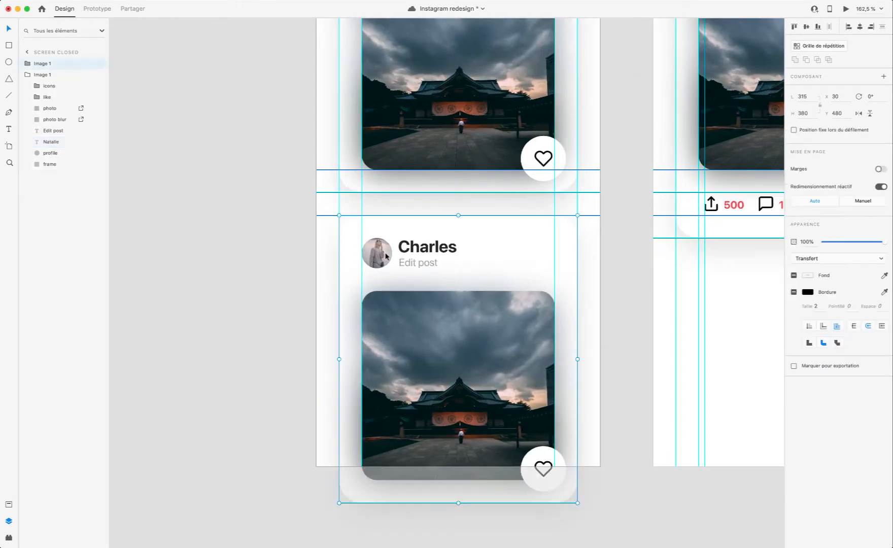
scroll(383, 259, up, 5)
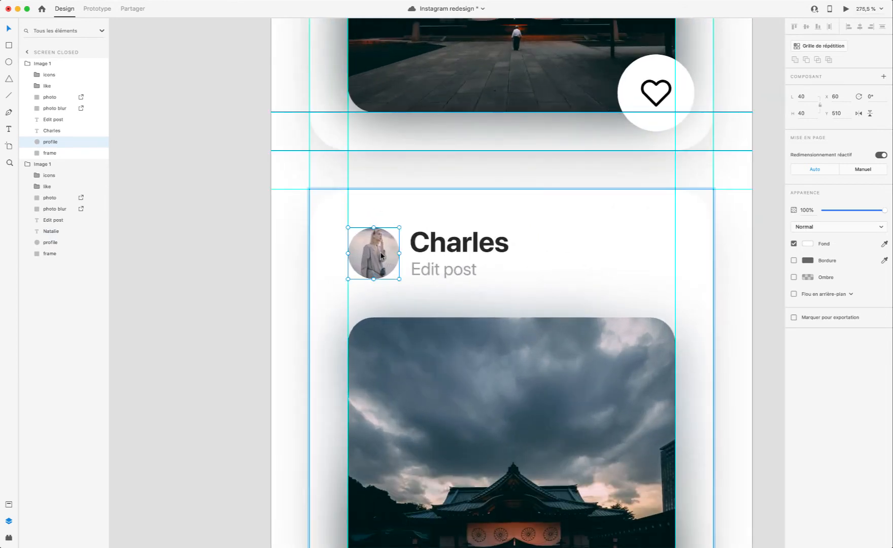
key(shift+super+u)
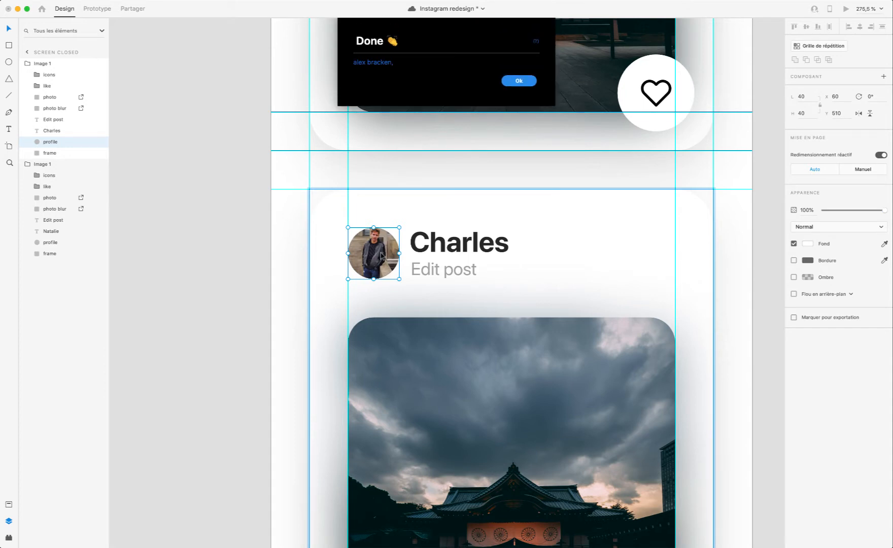
click(519, 85)
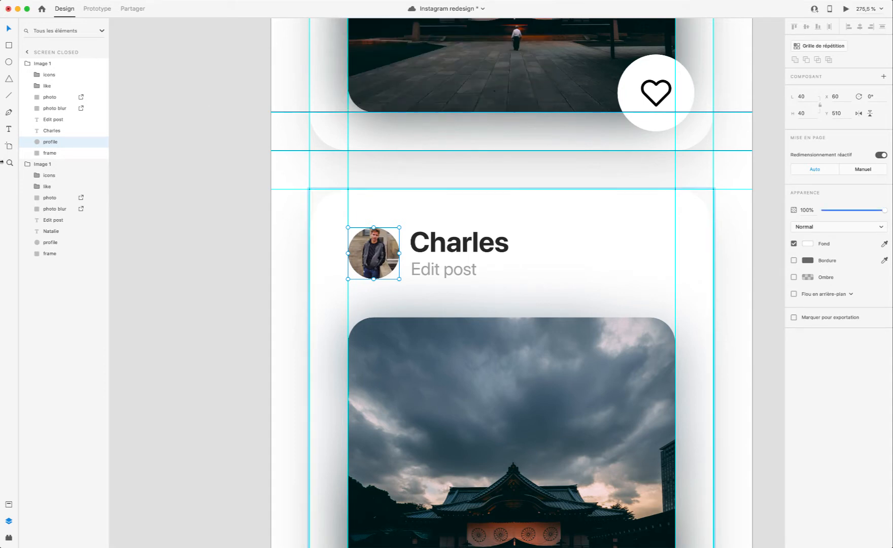
Step: Look through the installed plugins, including Unsplash Random Image, and return to the layer list
click(8, 502)
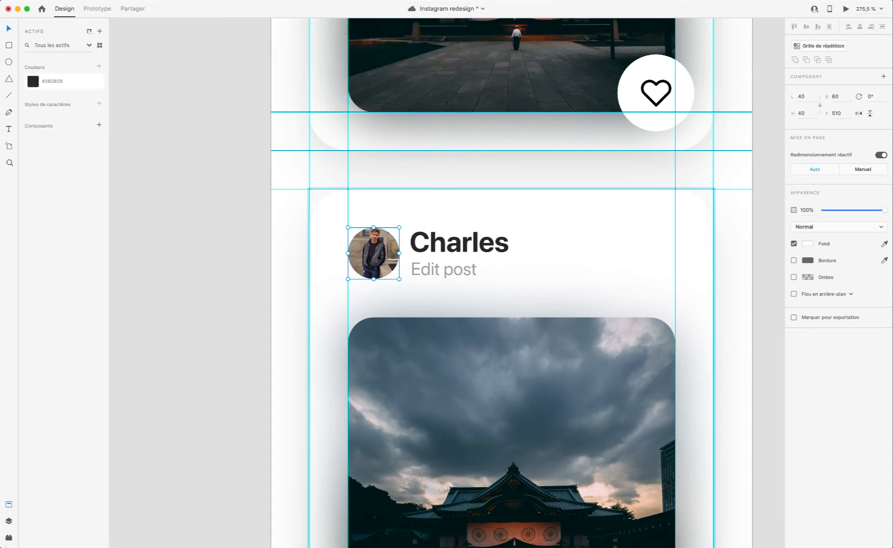
click(8, 538)
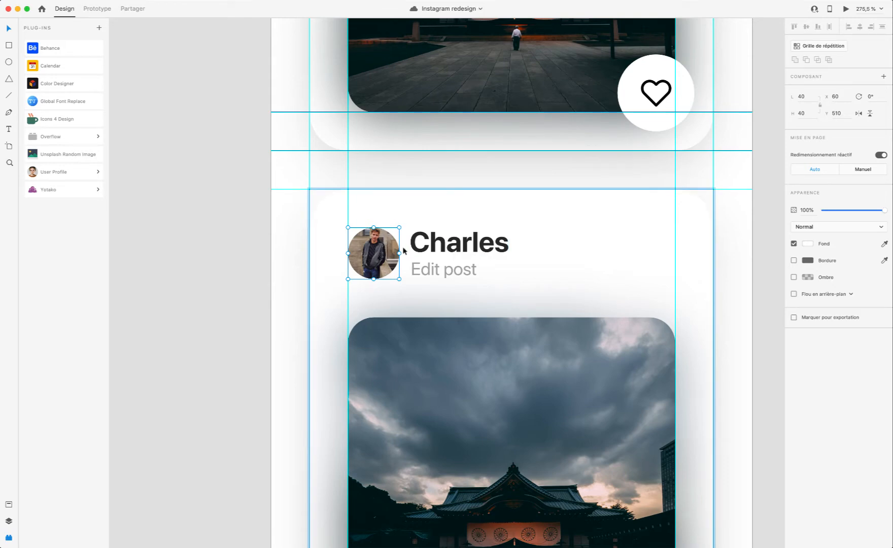
scroll(377, 251, up, 6)
scroll(381, 253, up, 2)
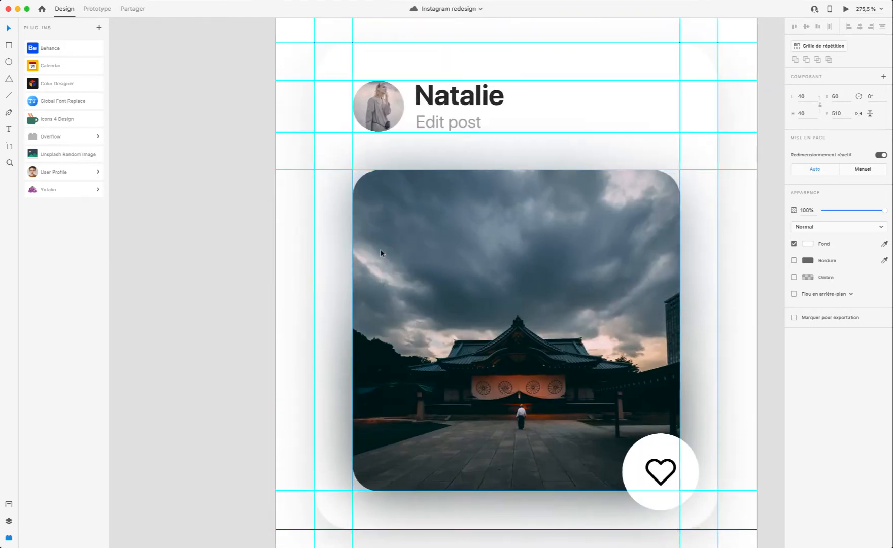
scroll(381, 252, down, 6)
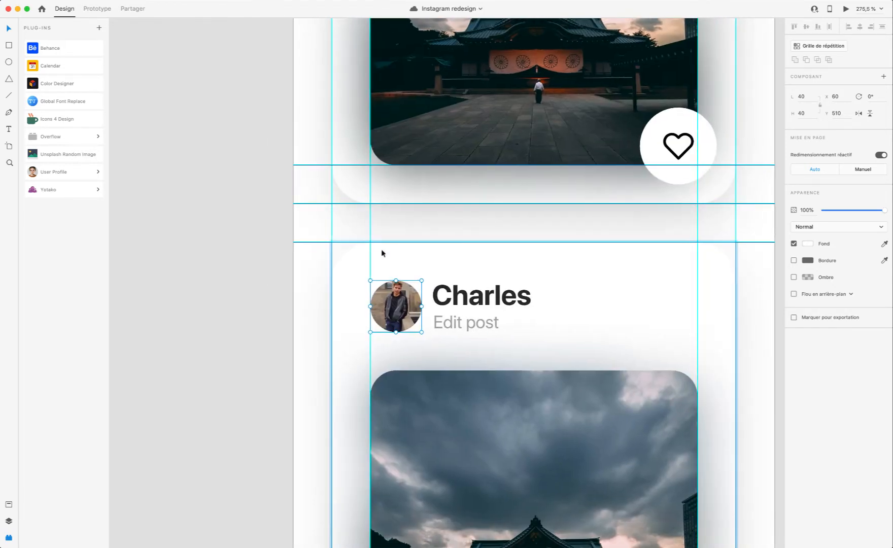
click(8, 521)
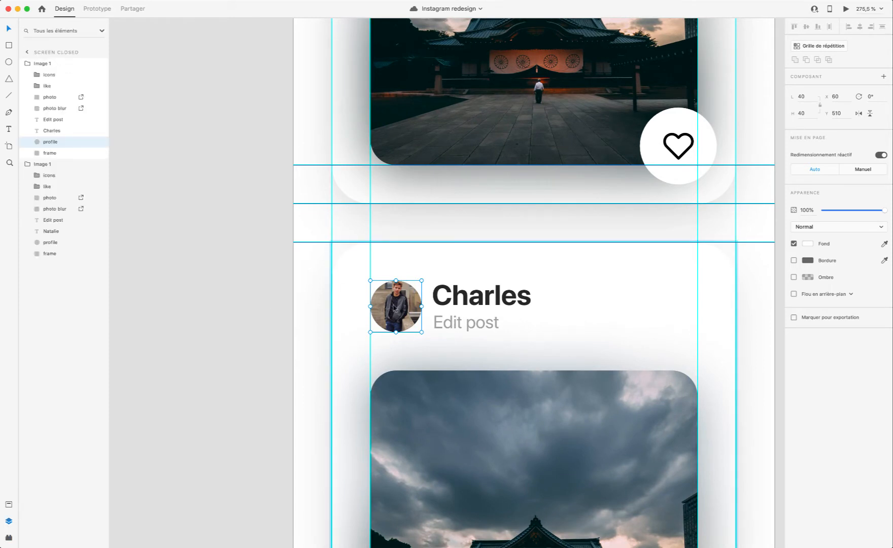
Step: Refill the lower post card's round profile picture with random Unsplash photos until a suitable portrait of a woman is placed
click(44, 64)
click(432, 231)
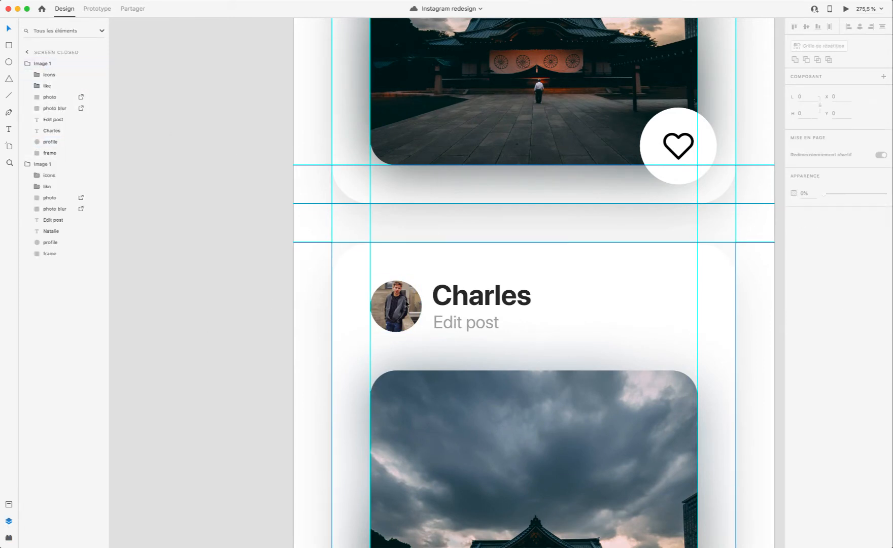
double_click(406, 304)
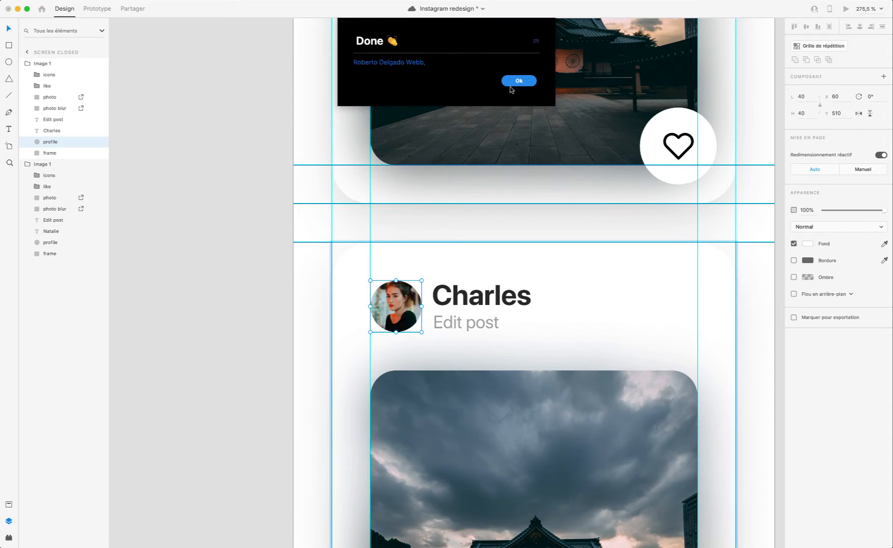
click(515, 83)
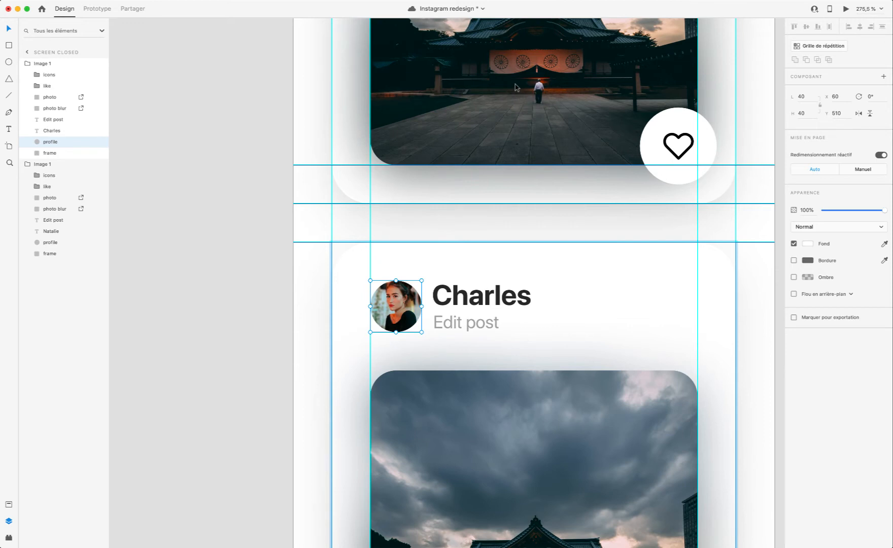
scroll(517, 160, up, 5)
scroll(517, 160, down, 3)
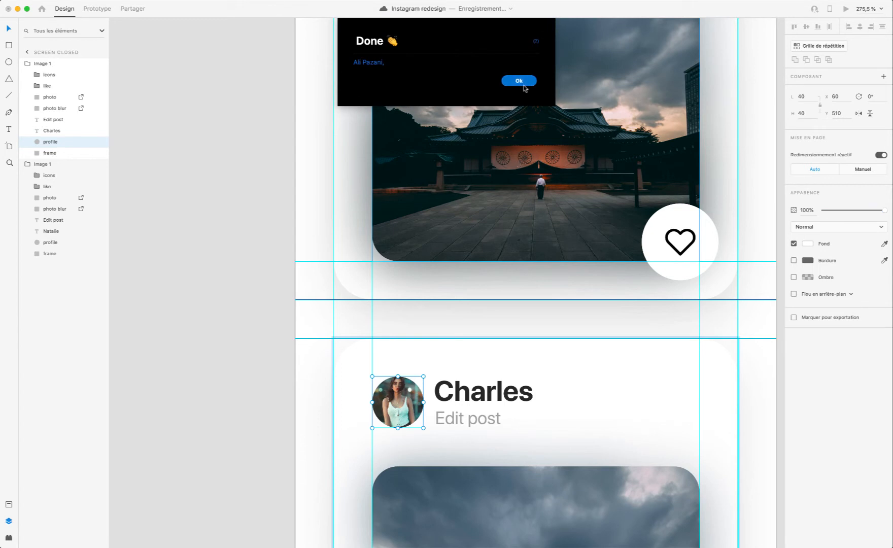
click(524, 85)
Step: Replace the profile name text on the lower post card with a different first name
scroll(507, 254, down, 5)
click(506, 172)
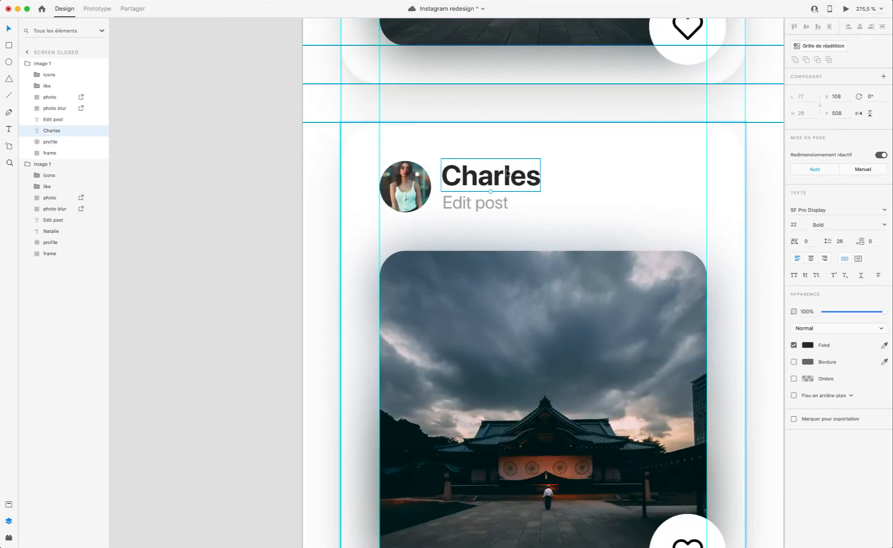
double_click(506, 171)
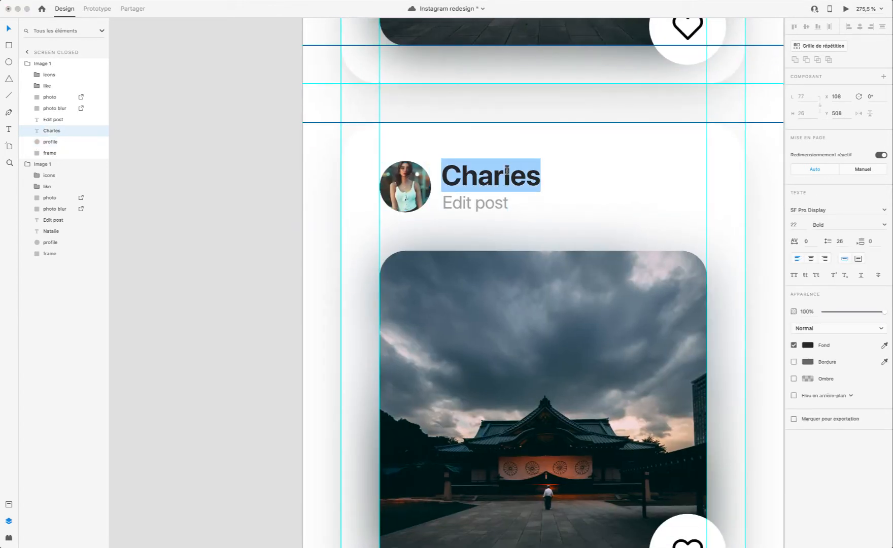
text(Emma)
key(Escape)
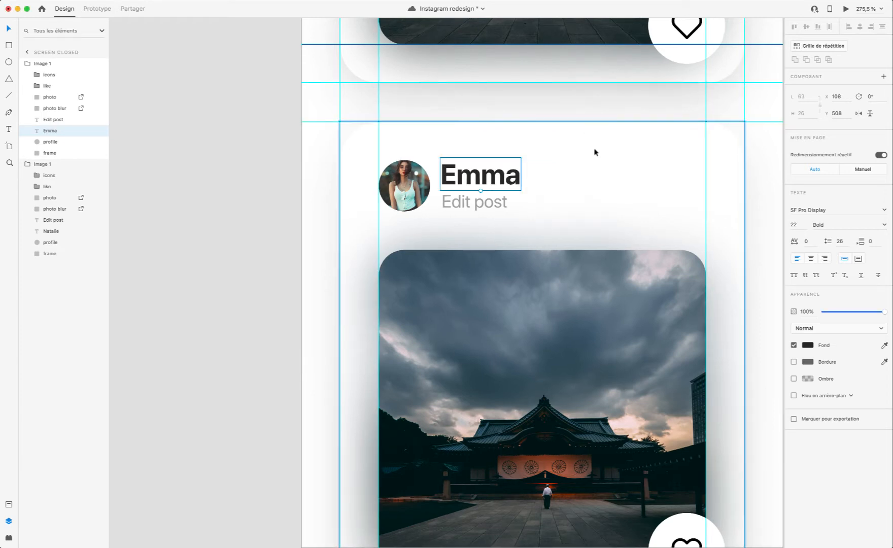
Step: Rename the lower post card's group as Image 2
scroll(595, 152, down, 5)
scroll(455, 236, down, 3)
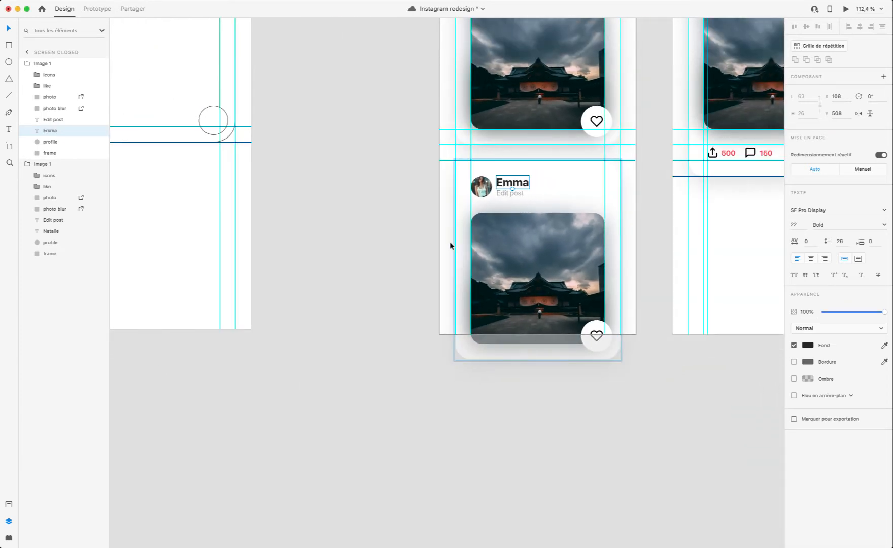
key(Escape)
scroll(533, 277, up, 4)
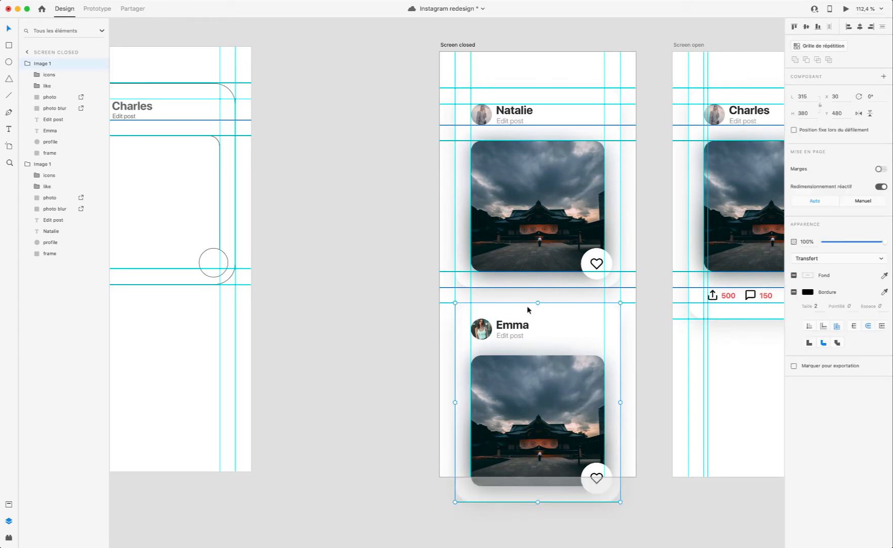
scroll(548, 333, right, 3)
scroll(538, 325, down, 3)
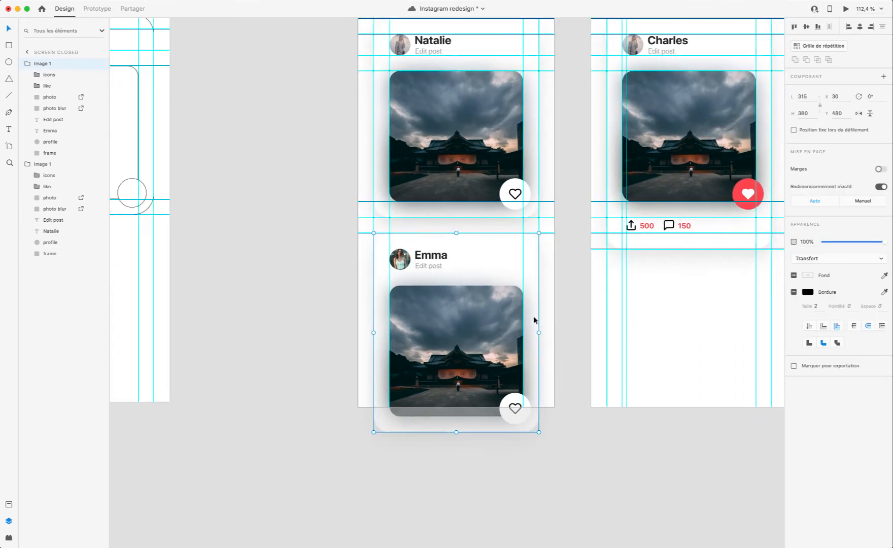
double_click(52, 63)
text(Image 2)
key(Return)
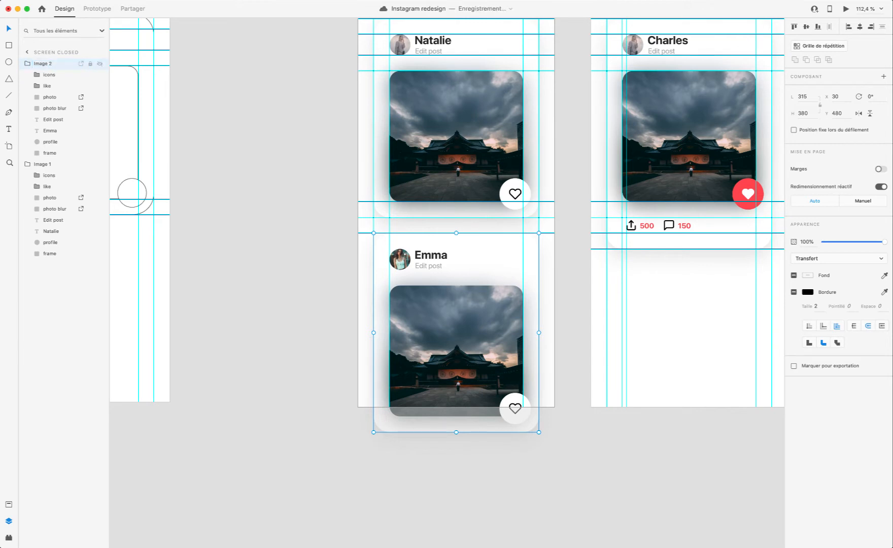
Step: Examine the lower card's photo alongside the upper card and the Screen open artboard
double_click(457, 358)
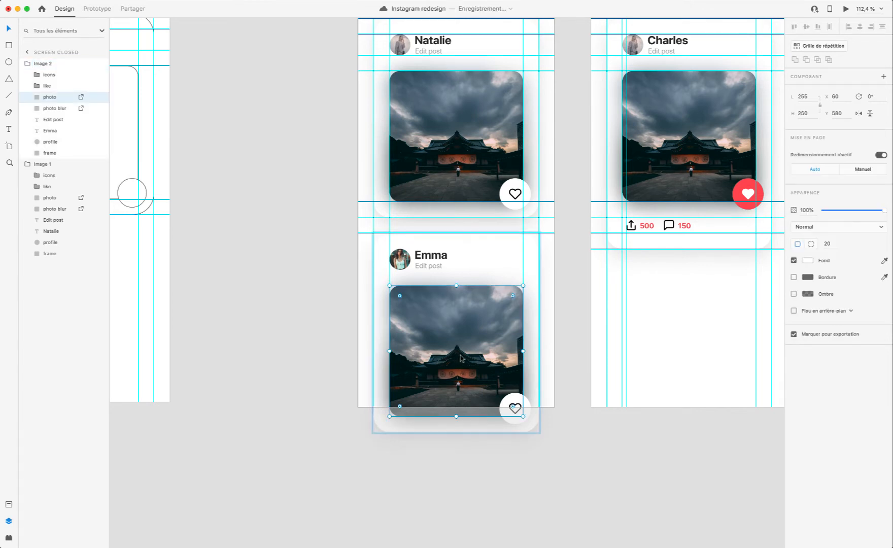
scroll(462, 361, up, 5)
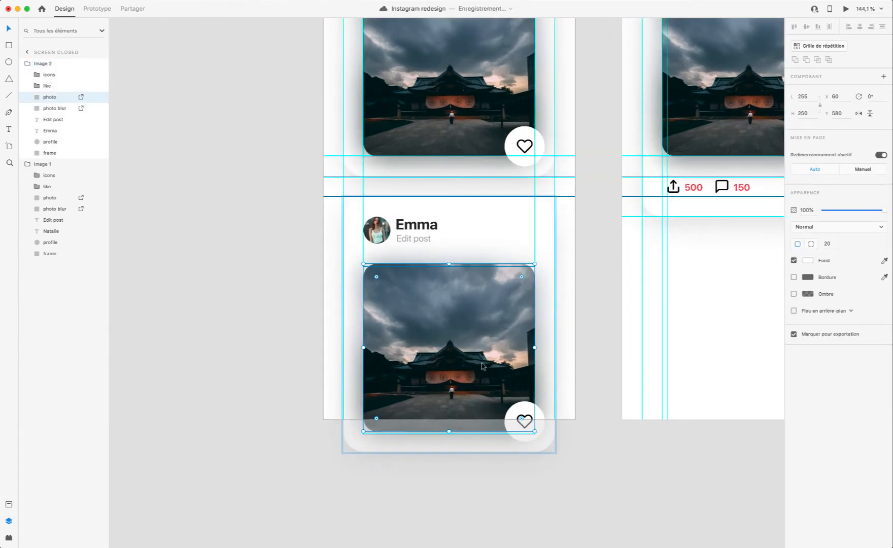
scroll(481, 362, up, 5)
scroll(481, 362, right, 5)
scroll(480, 354, left, 5)
scroll(480, 354, down, 5)
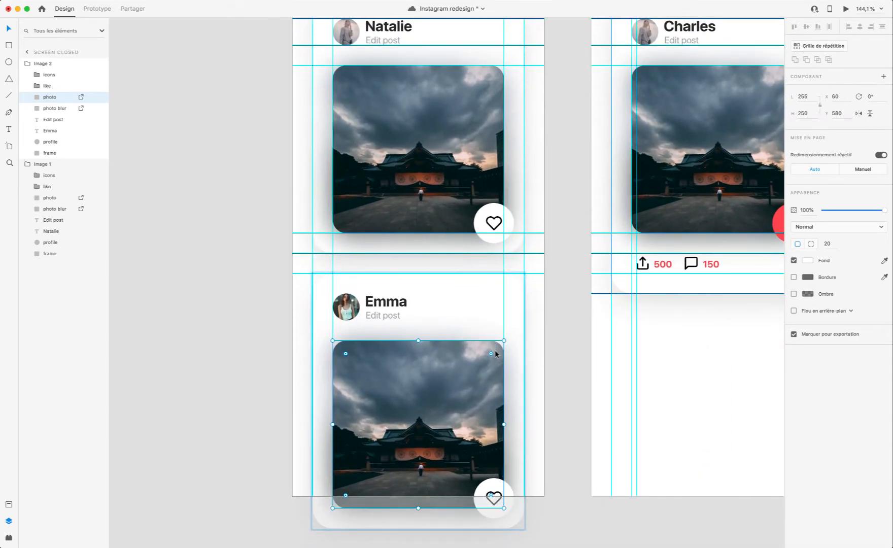
scroll(429, 364, down, 5)
scroll(429, 364, left, 3)
scroll(392, 313, up, 5)
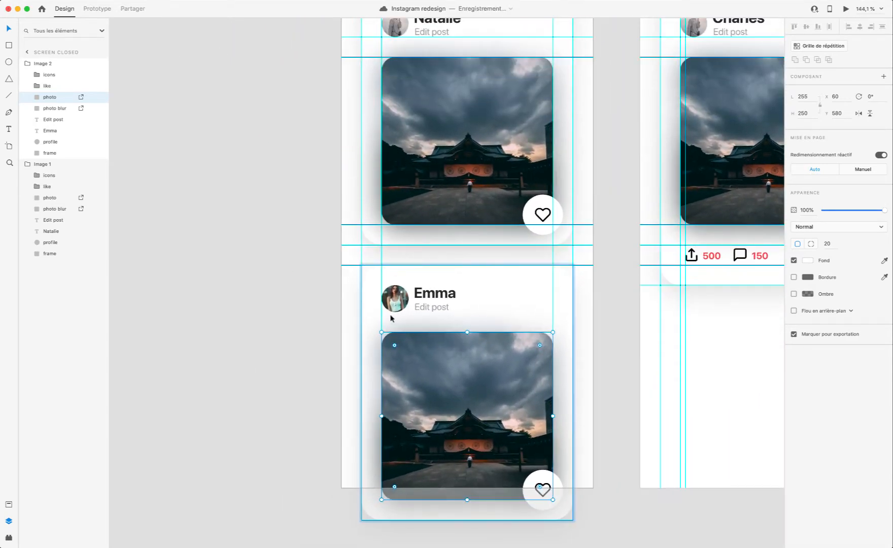
Step: Replace the lower card's "Edit post" subtitle with "50k followers"
click(431, 308)
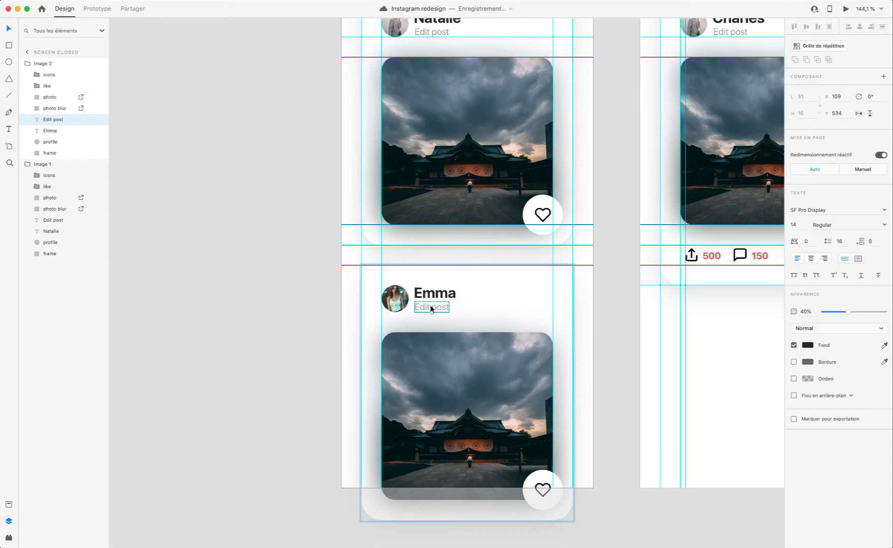
double_click(437, 308)
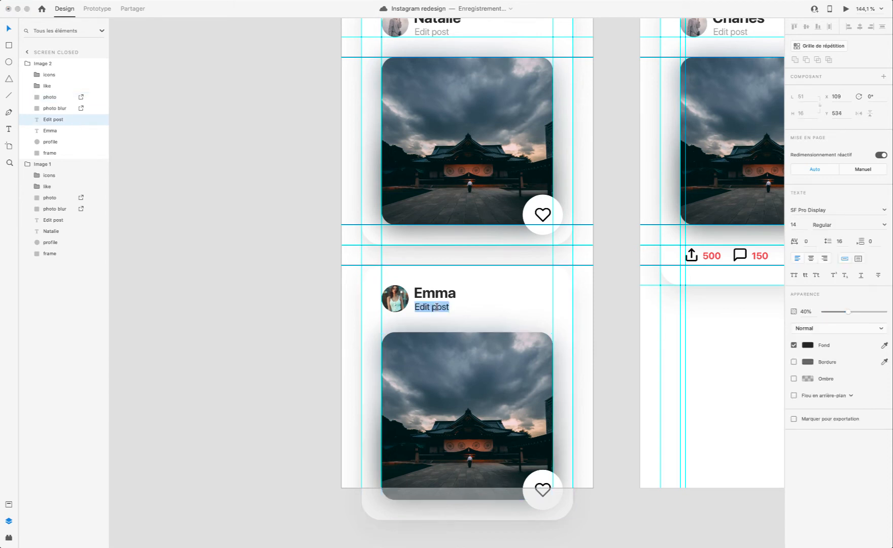
text(50k)
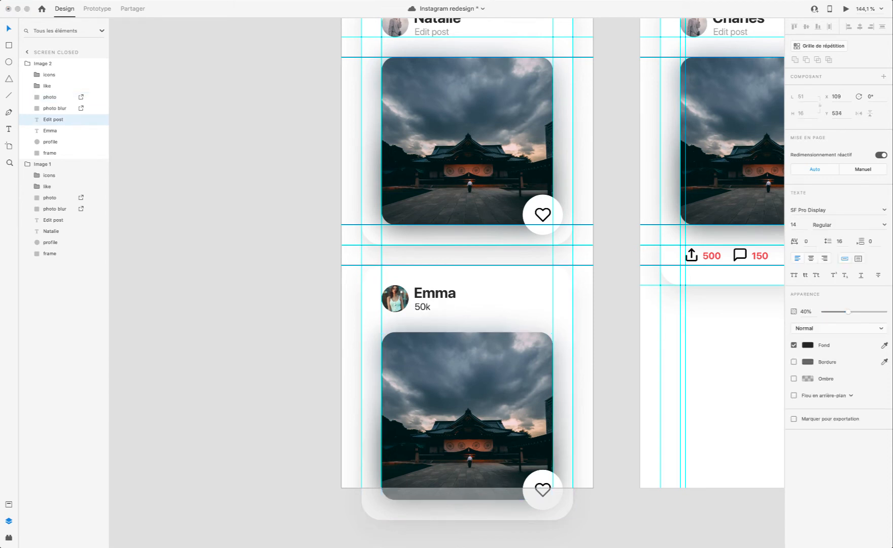
text( followers)
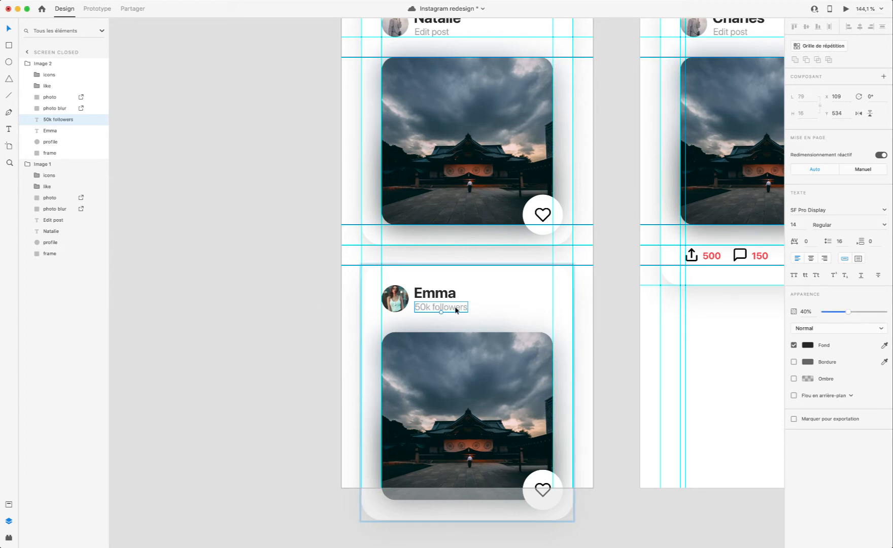
Step: Set the opacity of the lower card's "50k followers" text and the upper card's "Edit post" text to 30%
scroll(592, 311, up, 3)
key(3)
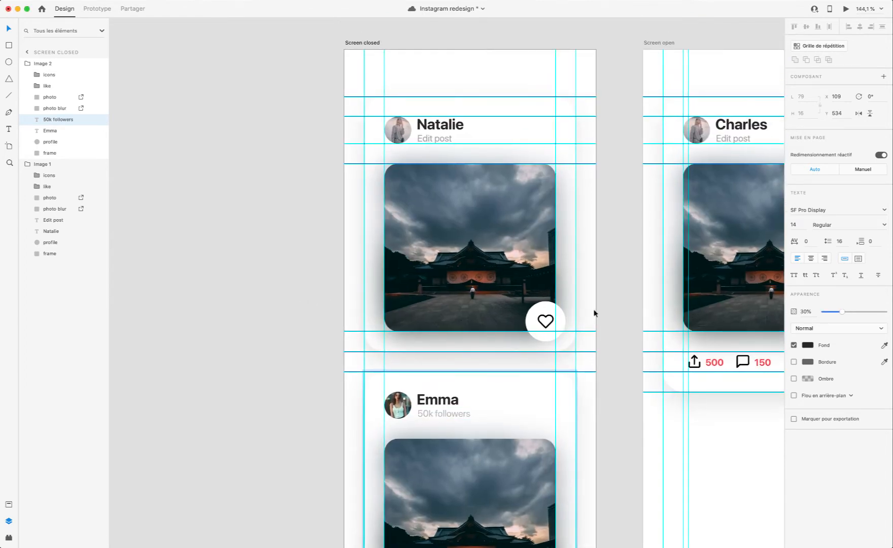
click(491, 133)
key(3)
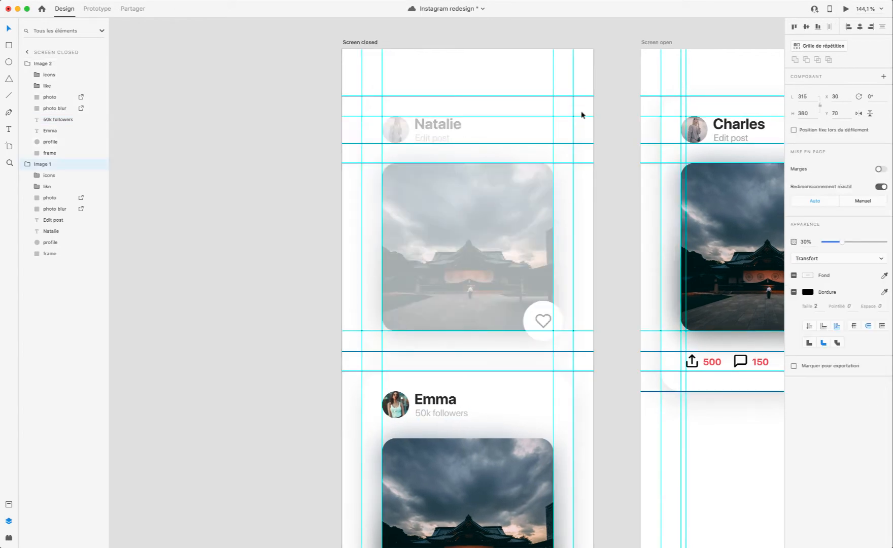
key(0)
double_click(434, 141)
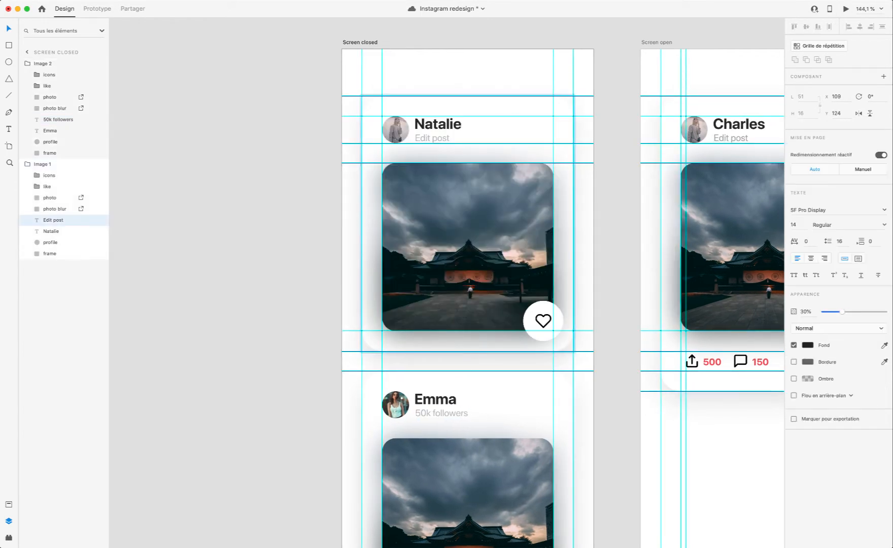
Step: Preview the Screen closed artboard beside the design and save the document
click(847, 10)
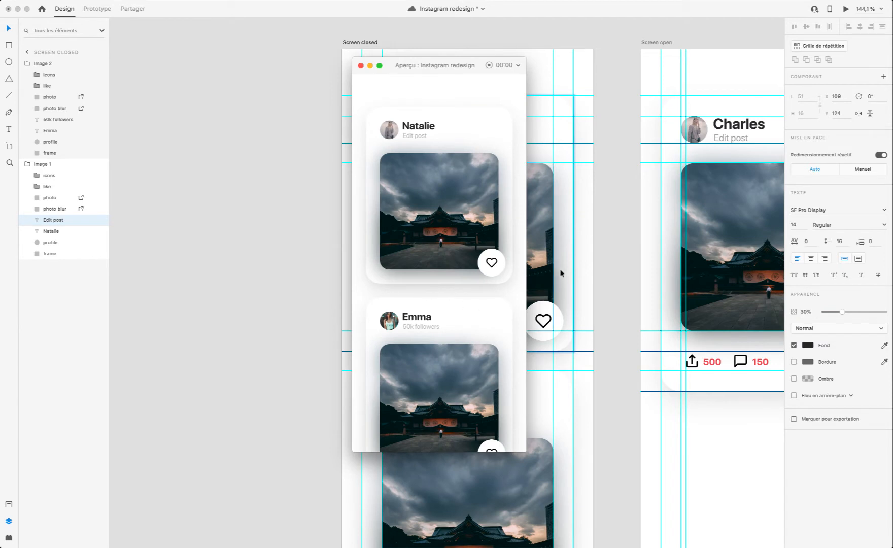
scroll(560, 273, left, 5)
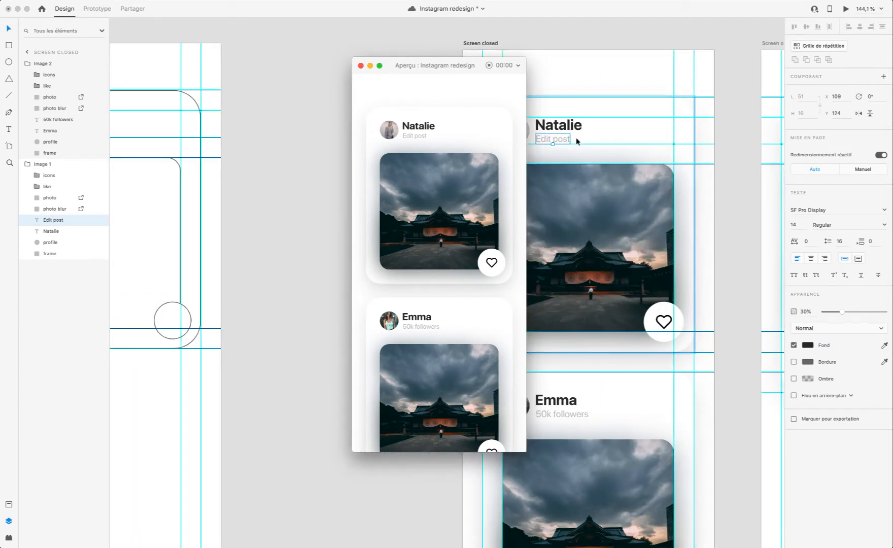
key(super+s)
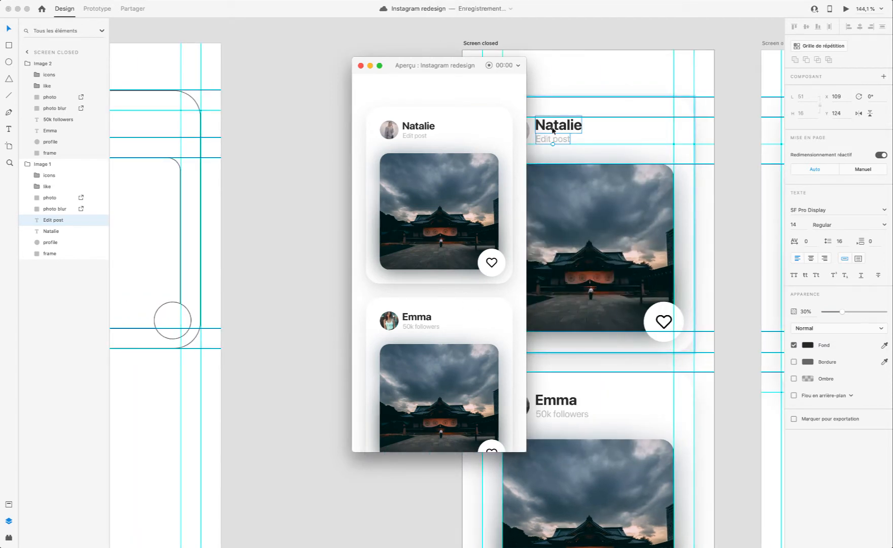
scroll(589, 135, left, 2)
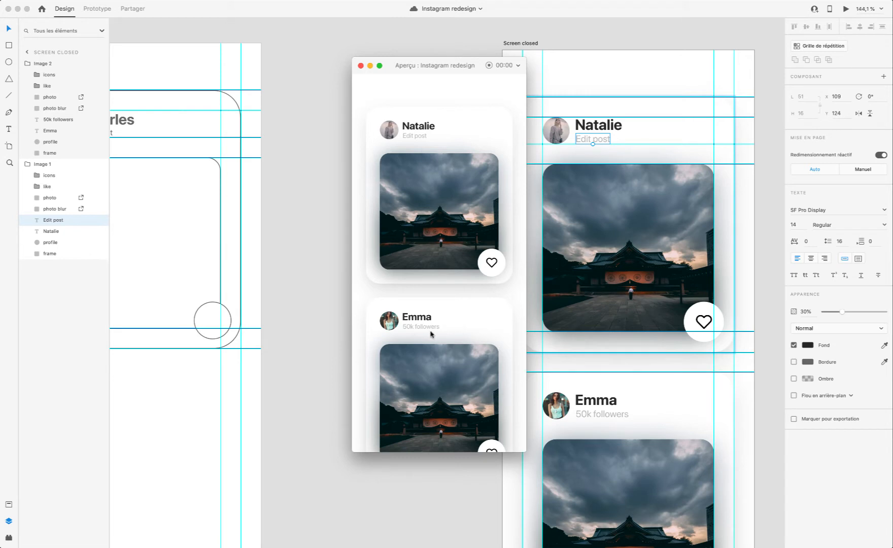
Step: Try a blue fill at 75% opacity on the "50k followers" text, and restore its dark fill at 30%
click(610, 417)
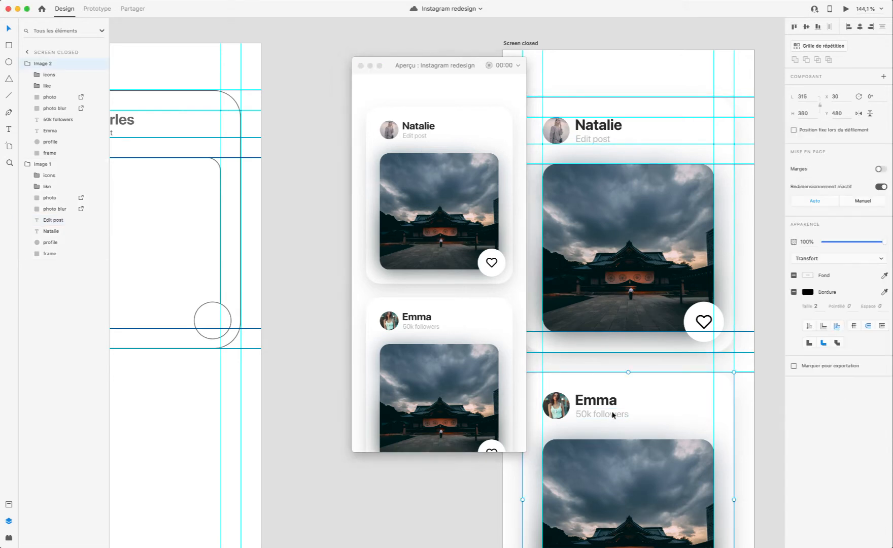
click(613, 415)
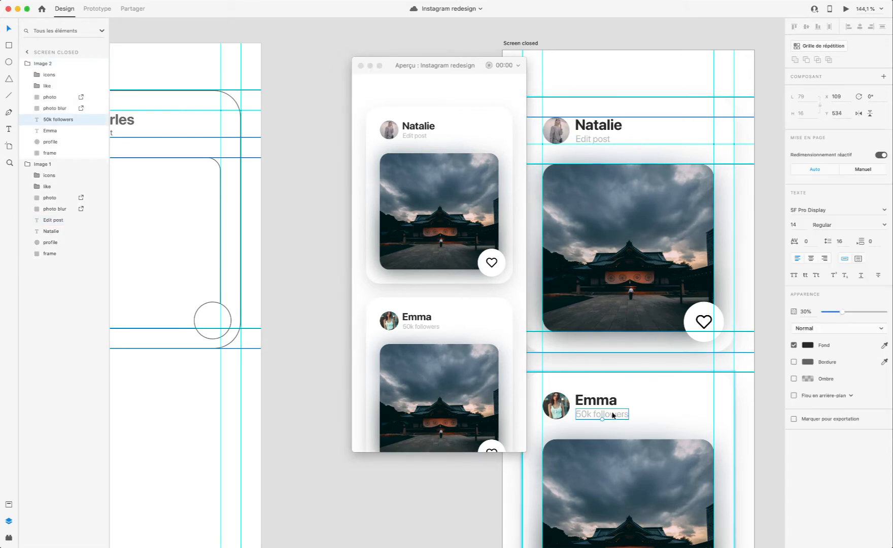
click(807, 346)
drag(775, 343, 755, 289)
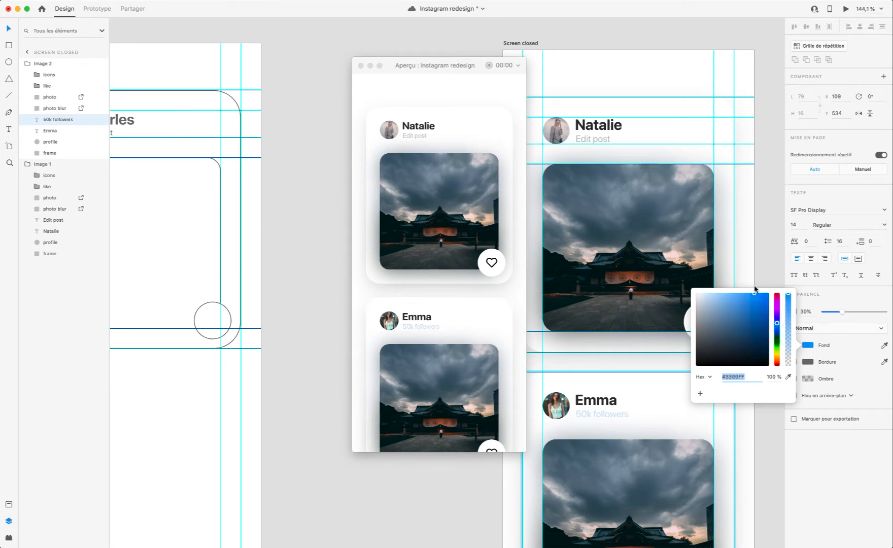
drag(855, 307, 883, 312)
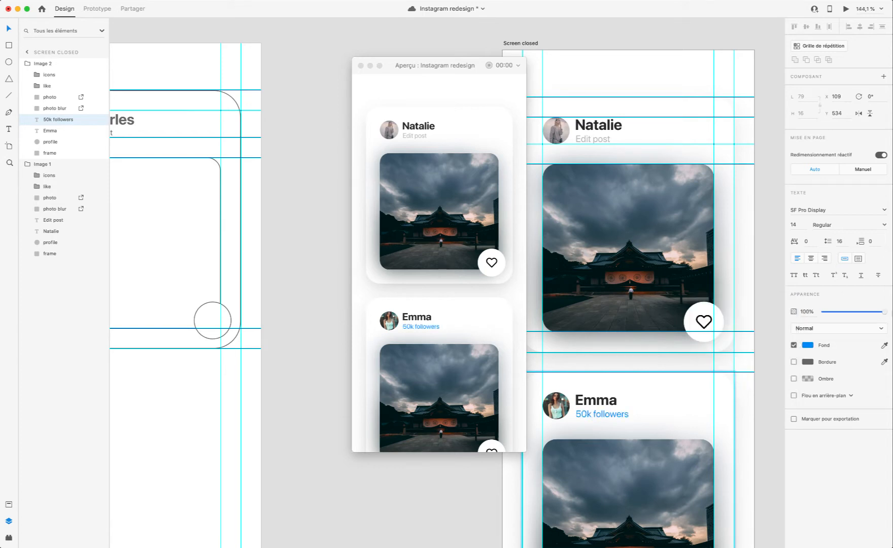
click(806, 345)
mouse_move(776, 323)
mouse_down()
mouse_move(778, 336)
mouse_move(753, 309)
mouse_move(778, 329)
mouse_up()
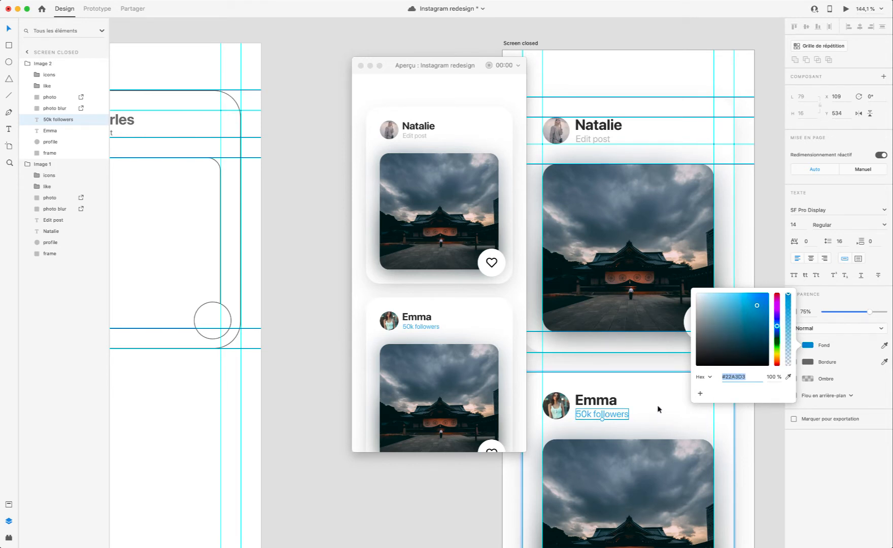
key(Escape)
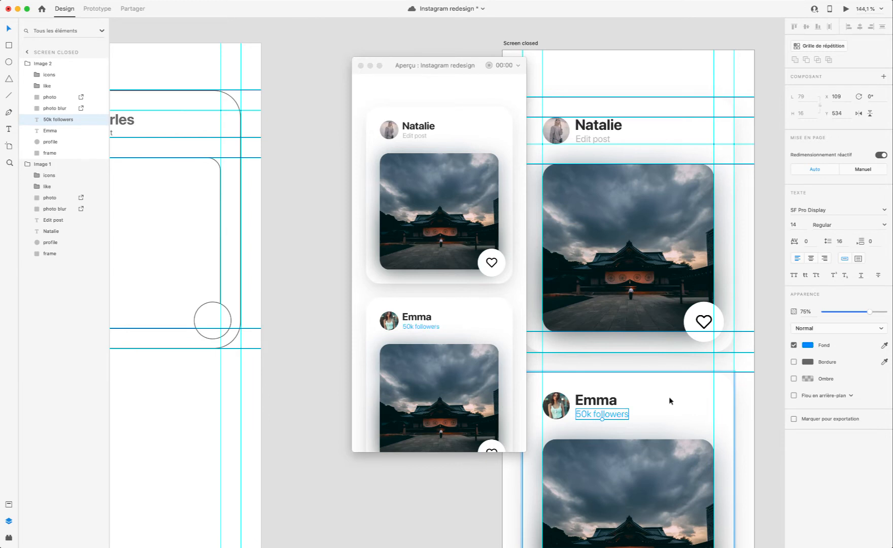
key(3)
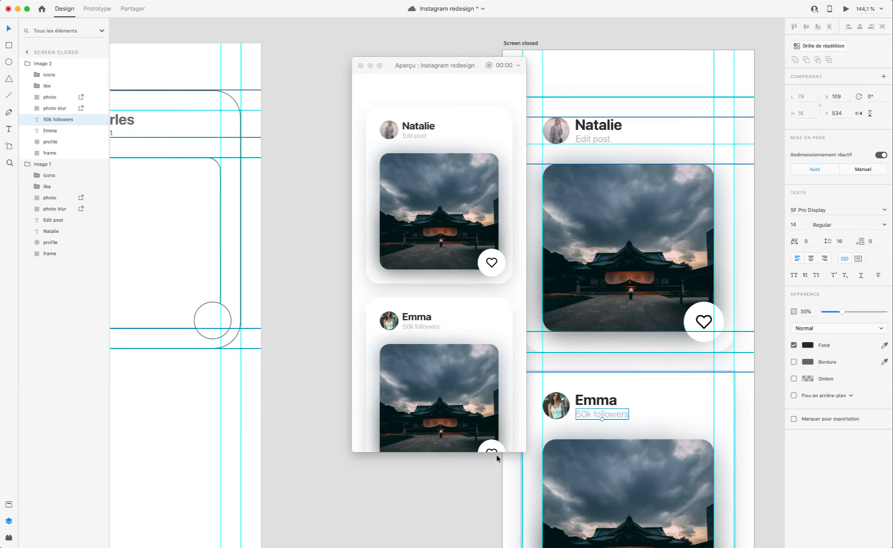
Step: Select the lower post card's Image 2 group and collapse it in the layer list
click(504, 486)
scroll(633, 430, down, 5)
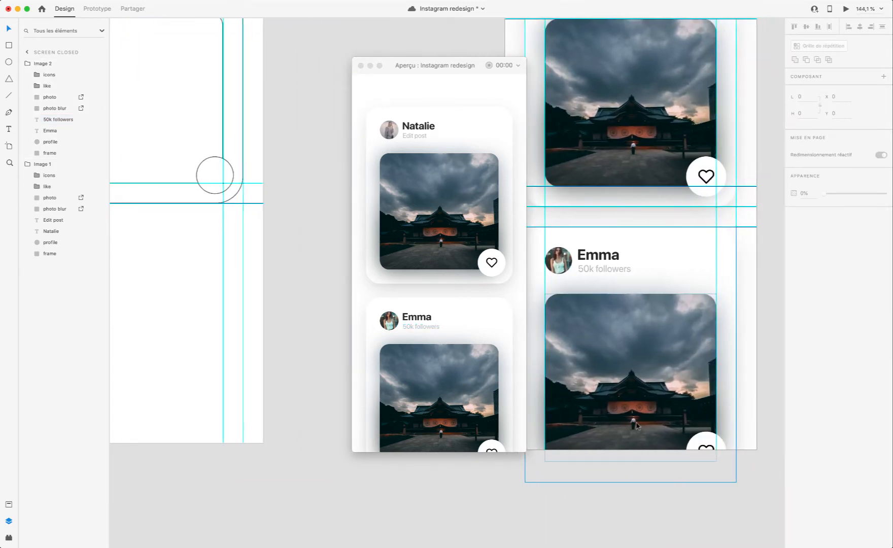
click(633, 430)
click(21, 63)
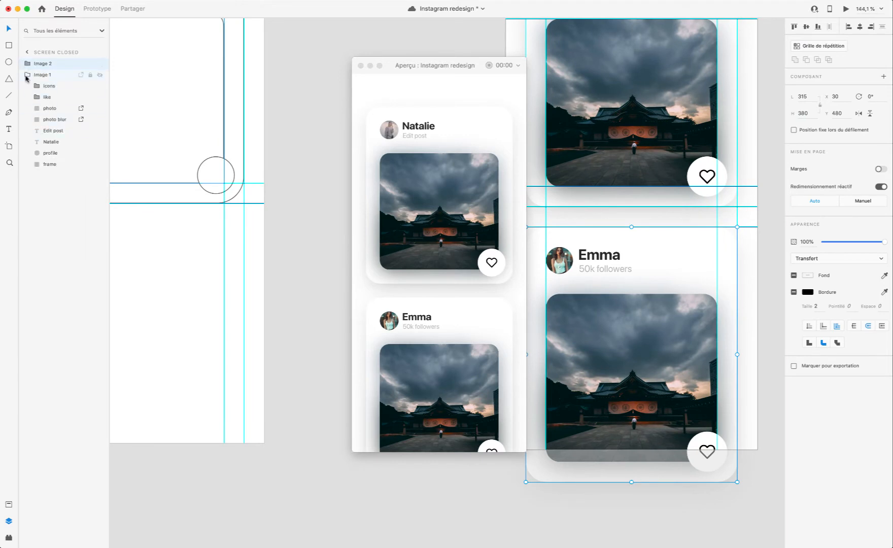
Step: Collapse the Image 1 group in the layer list and close the preview window
click(24, 75)
click(361, 66)
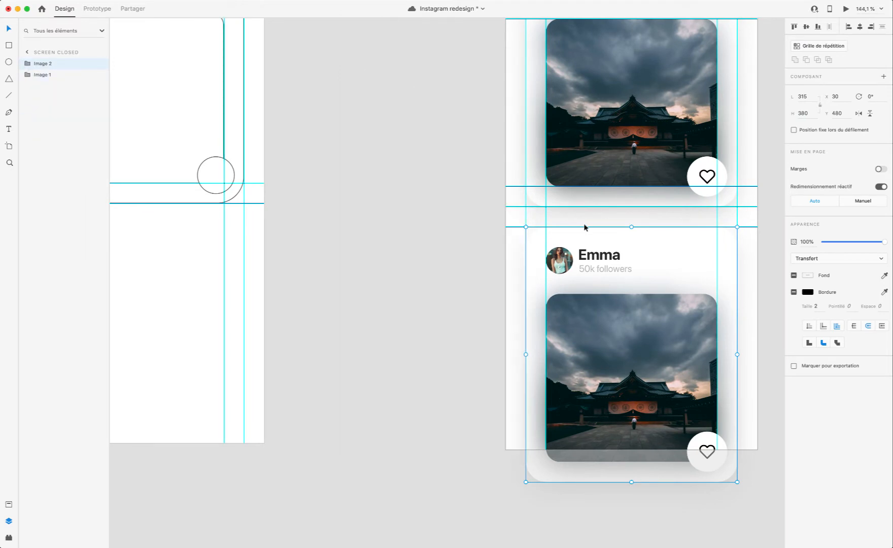
scroll(584, 225, down, 5)
scroll(675, 253, up, 3)
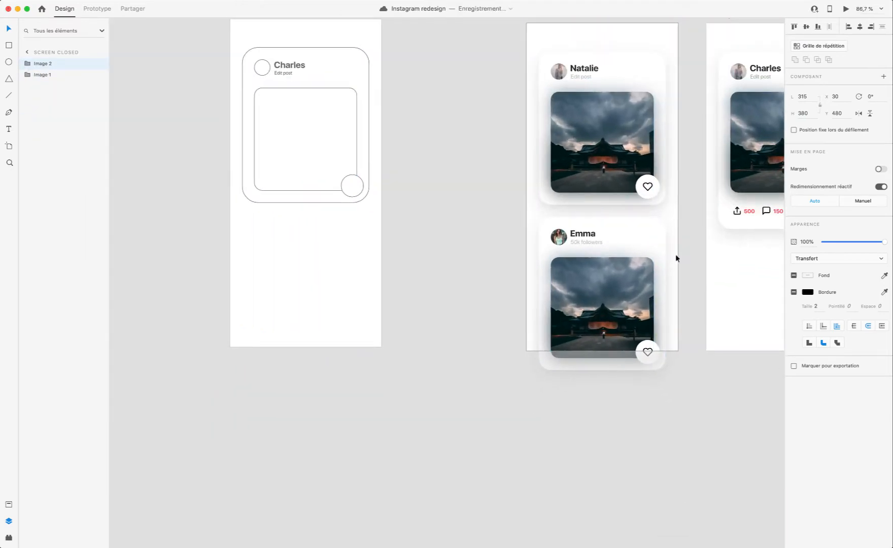
scroll(480, 236, up, 1)
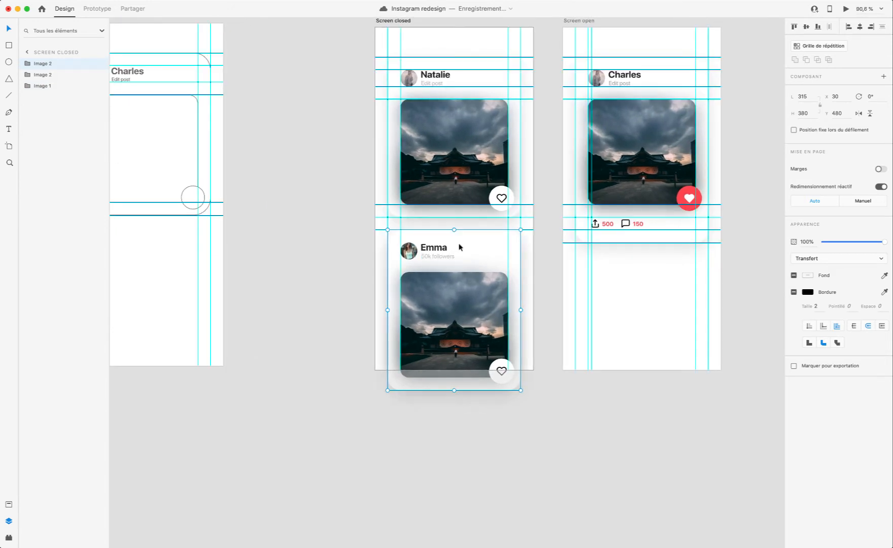
Step: Place a copy of the lower post card directly beneath it, below the Screen closed artboard, at X 765, Y 900
drag(459, 247, 455, 408)
scroll(455, 408, left, 3)
scroll(455, 409, down, 1)
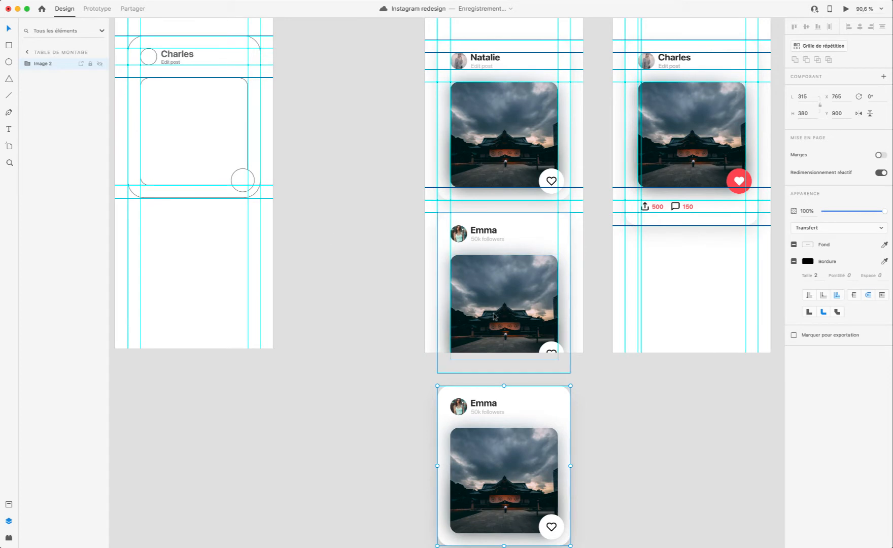
Step: Try grouping the three post cards and naming the group Flow
shift+click(515, 327)
key(super+g)
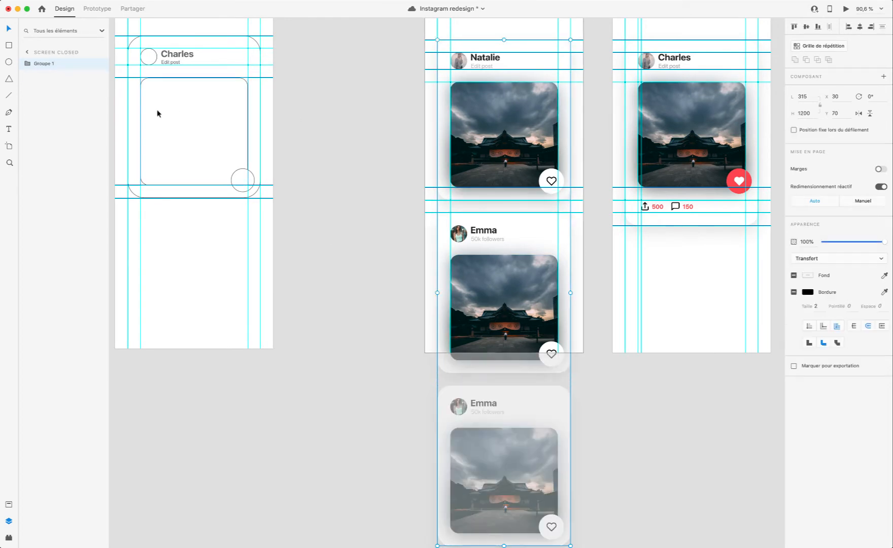
click(27, 64)
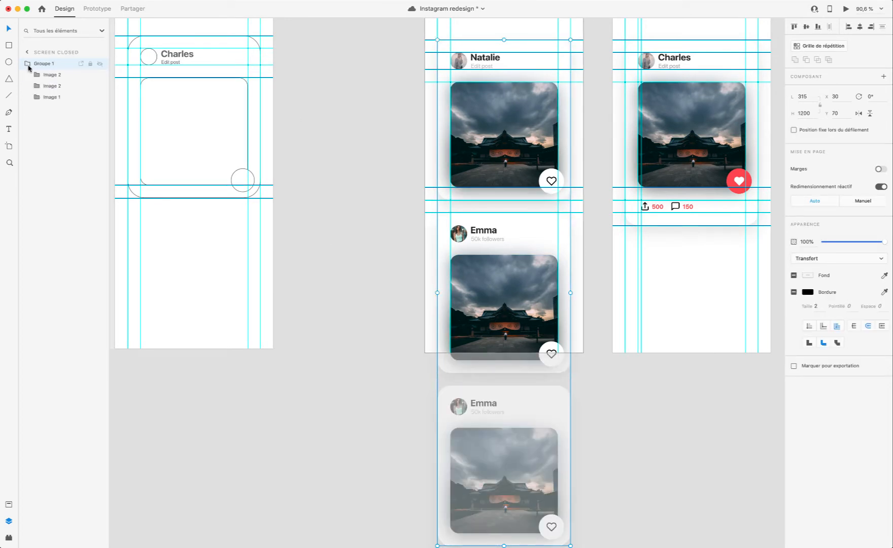
double_click(42, 63)
text(R)
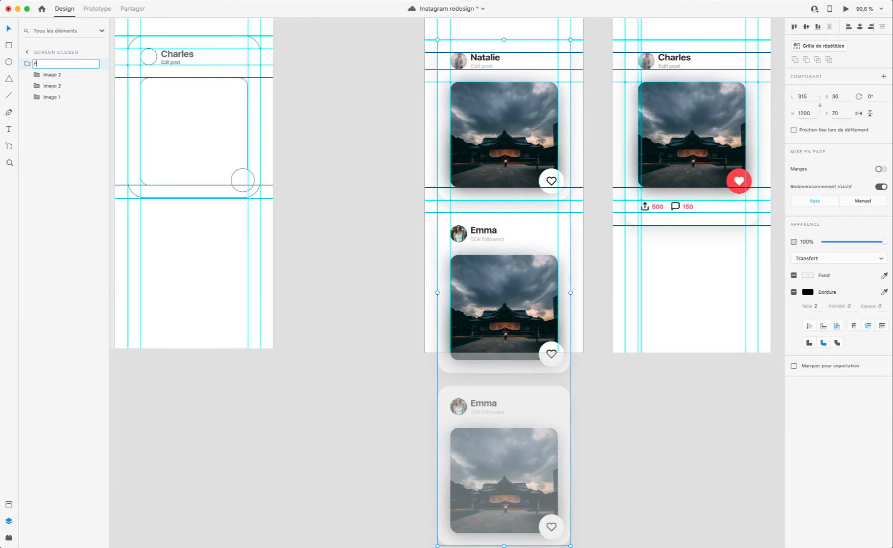
text(low)
key(Return)
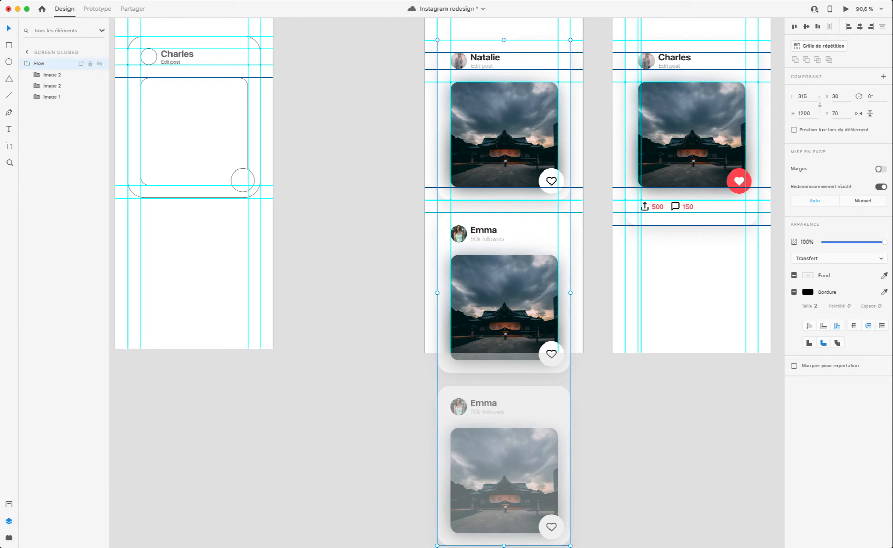
Step: Try renaming the bottom card's group as Image 3 inside the Flow group
click(53, 74)
double_click(53, 74)
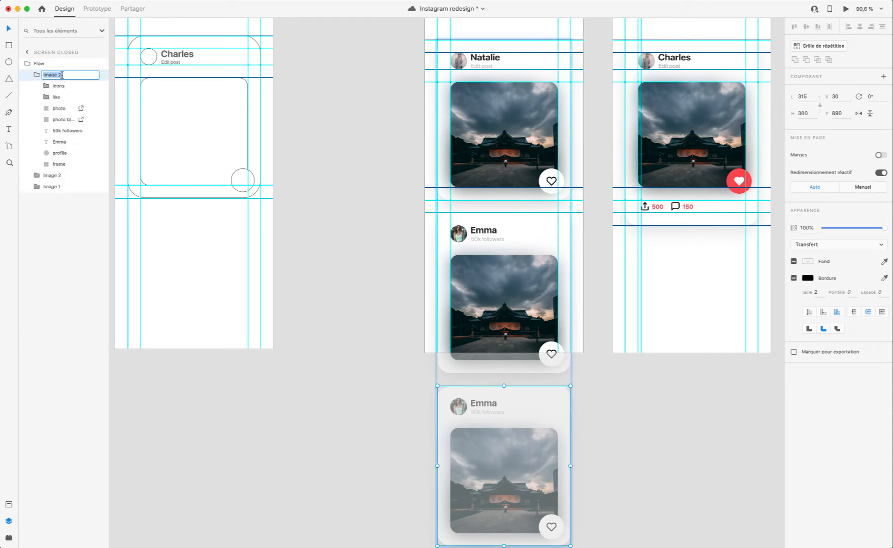
text(Image 3)
key(Return)
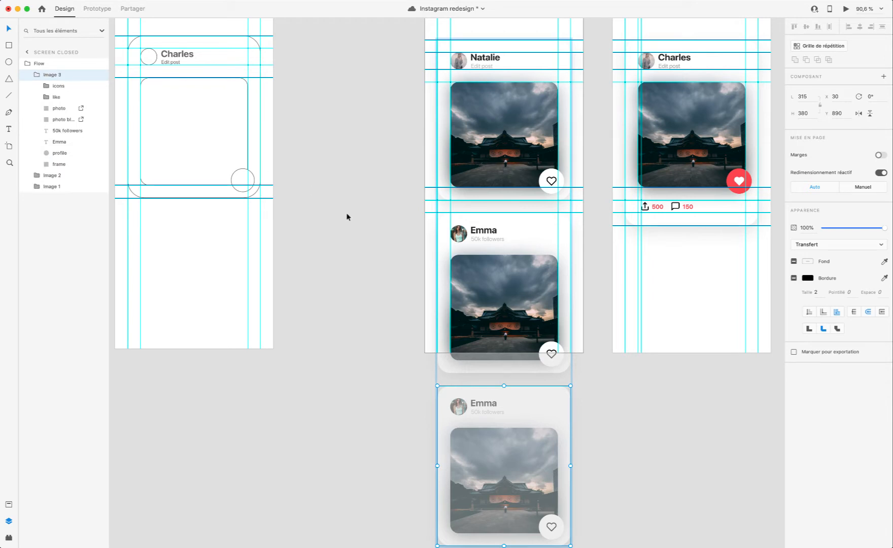
Step: Undo the group renames and the grouping of the three post cards, and clear the selection
click(55, 65)
key(super+z)
key(super+z)
key(super+z)
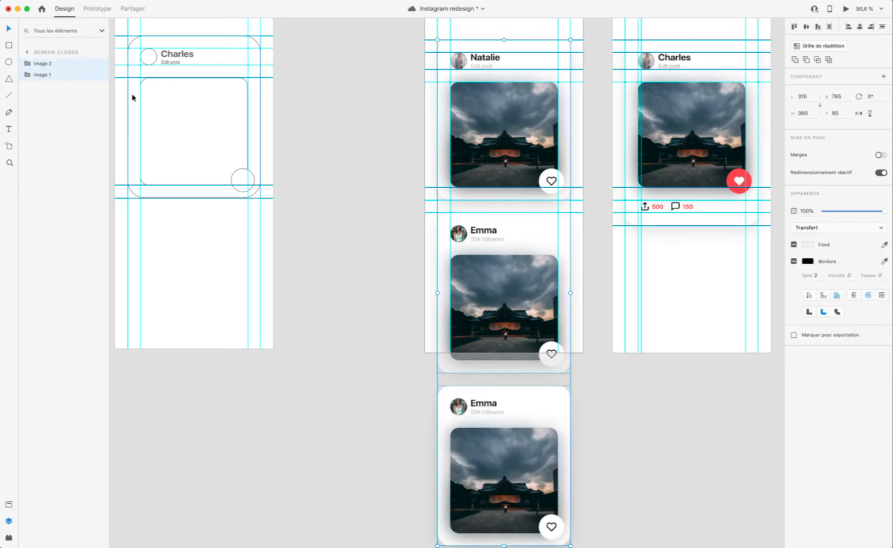
click(432, 424)
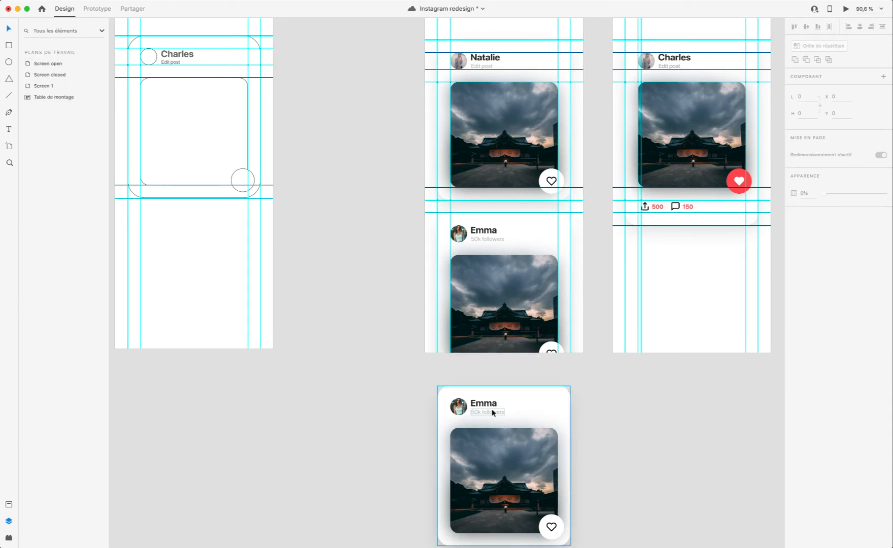
Step: Rename the duplicated post card's group below the artboard as Image 3
click(492, 413)
double_click(45, 64)
click(53, 65)
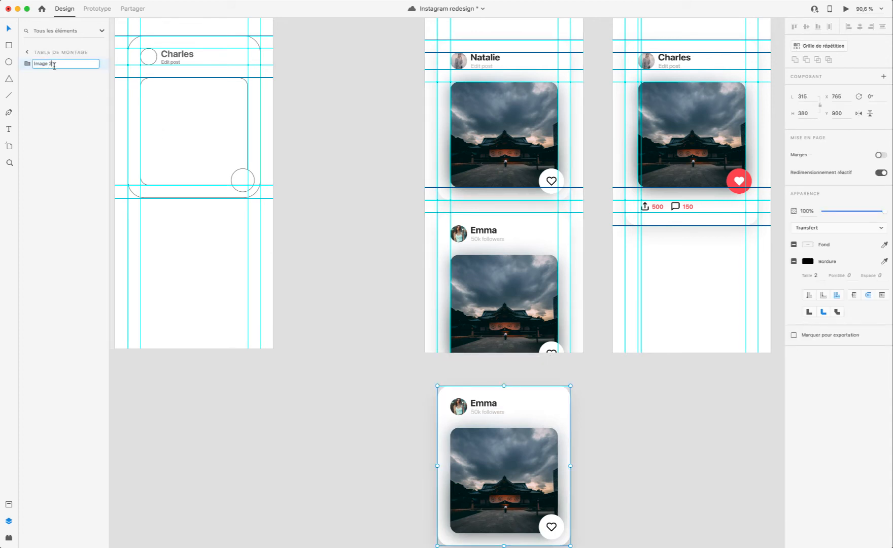
text(3)
key(Return)
Step: Select the Screen closed artboard and save the document
scroll(412, 251, up, 5)
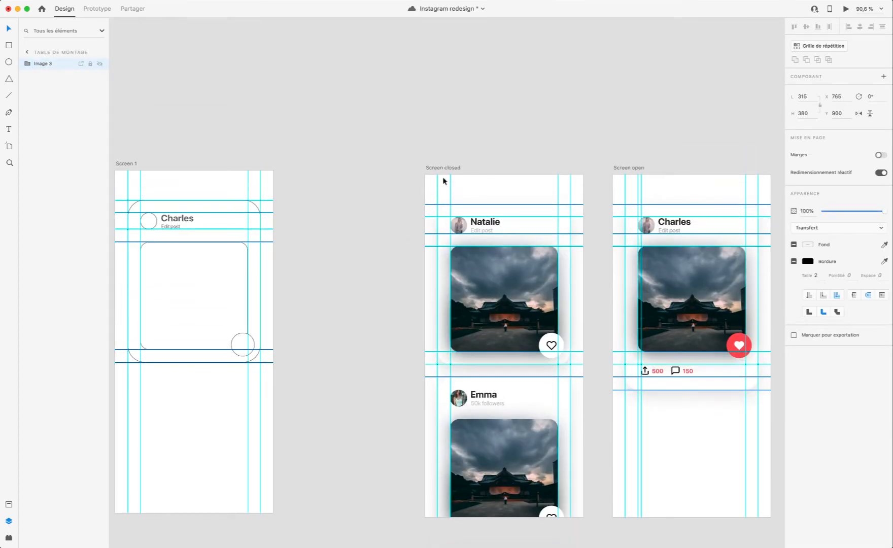
click(453, 169)
scroll(567, 381, down, 3)
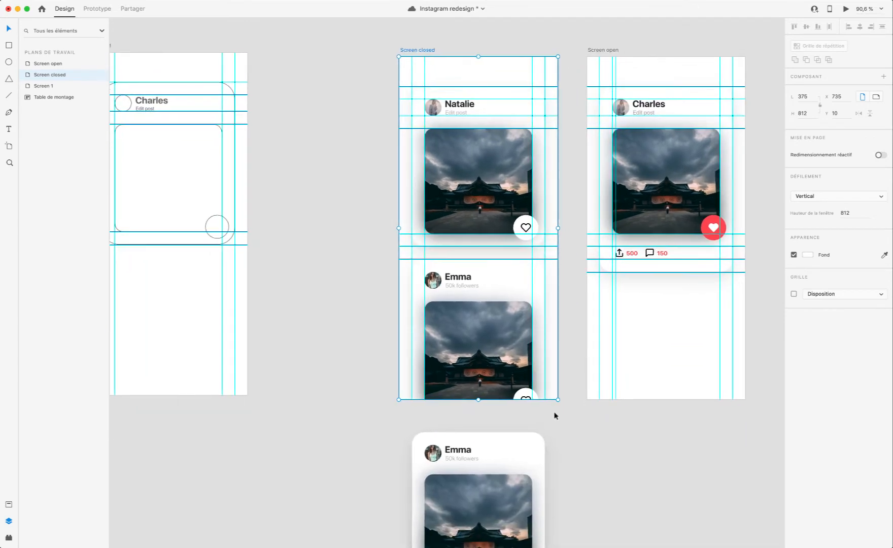
scroll(529, 415, up, 5)
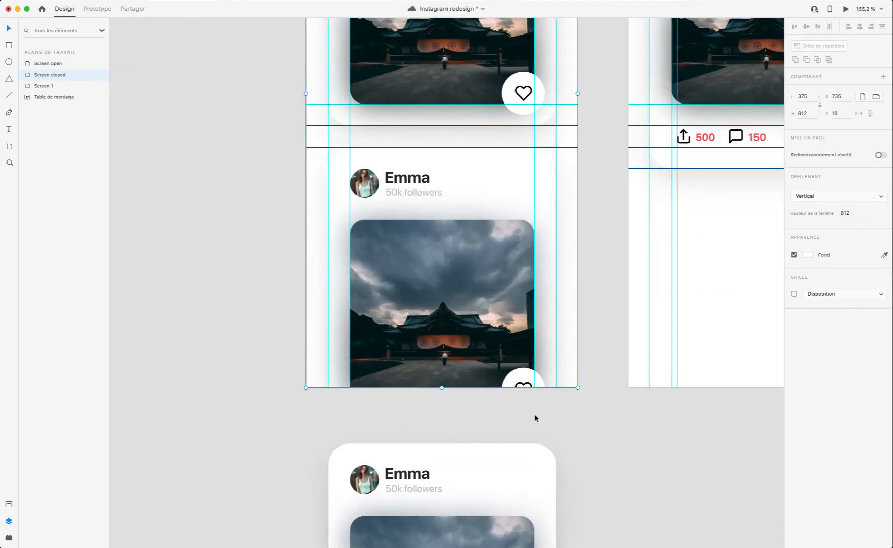
key(super+s)
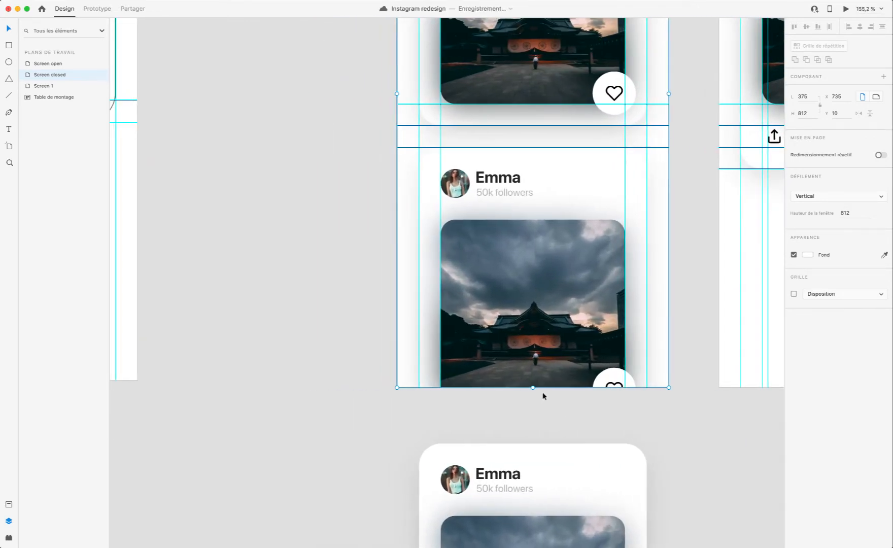
Step: Look over the Screen closed artboard and the duplicated card placed below it
scroll(542, 394, right, 2)
scroll(542, 394, up, 10)
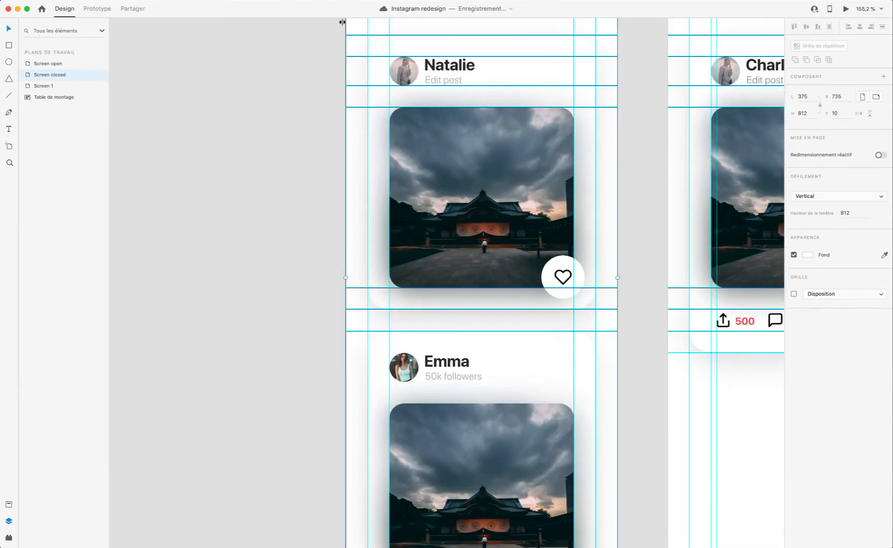
scroll(370, 166, up, 1)
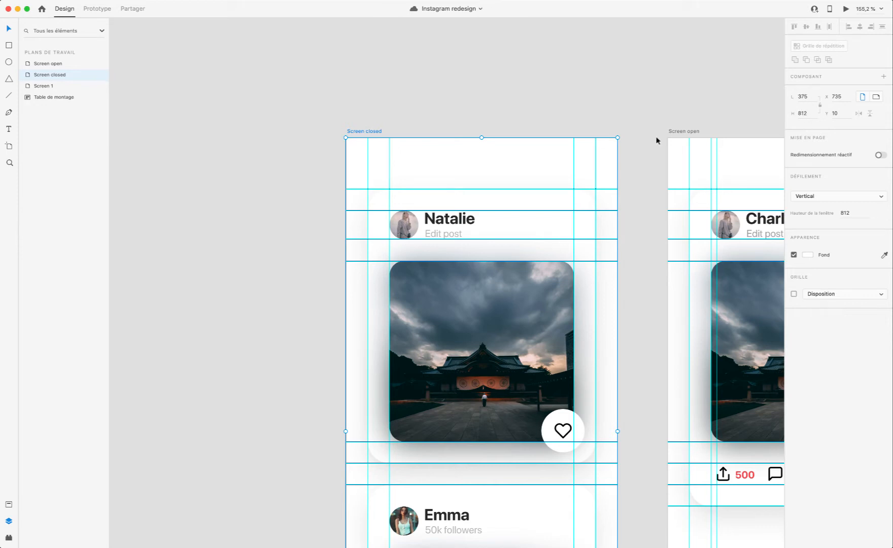
scroll(319, 138, down, 5)
scroll(319, 137, right, 1)
scroll(318, 137, up, 1)
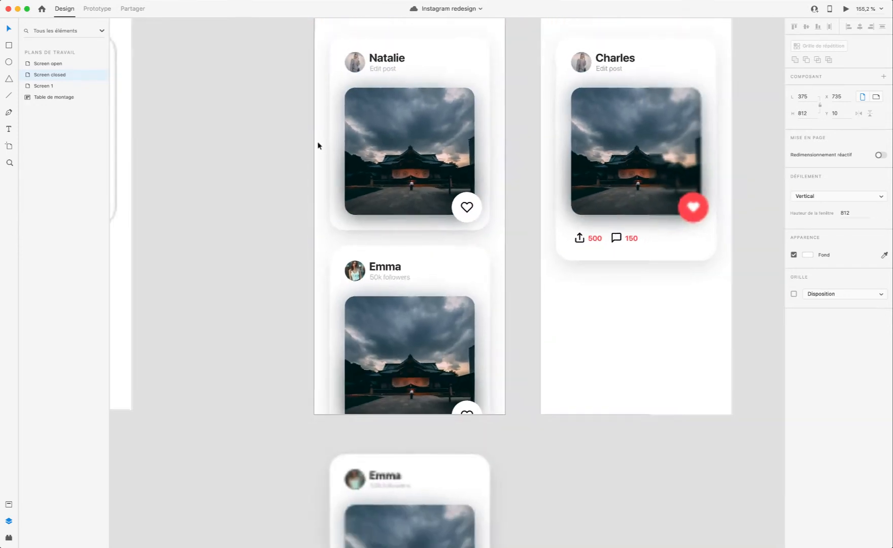
scroll(318, 143, down, 2)
scroll(291, 155, up, 4)
scroll(294, 155, left, 1)
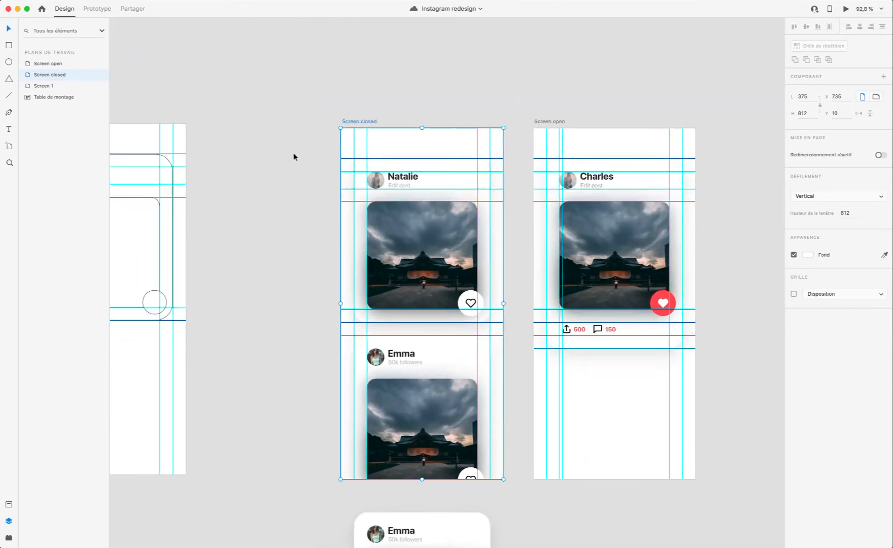
scroll(363, 270, down, 5)
scroll(364, 272, left, 2)
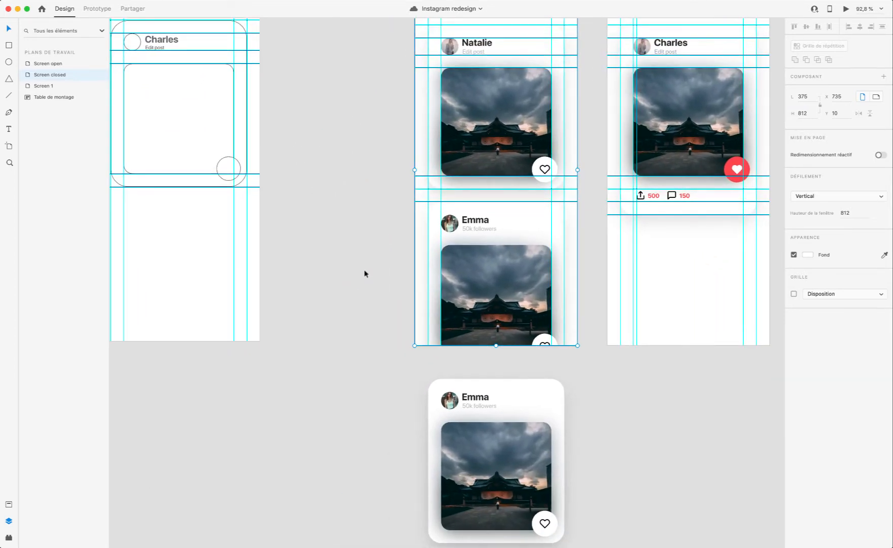
scroll(506, 348, up, 7)
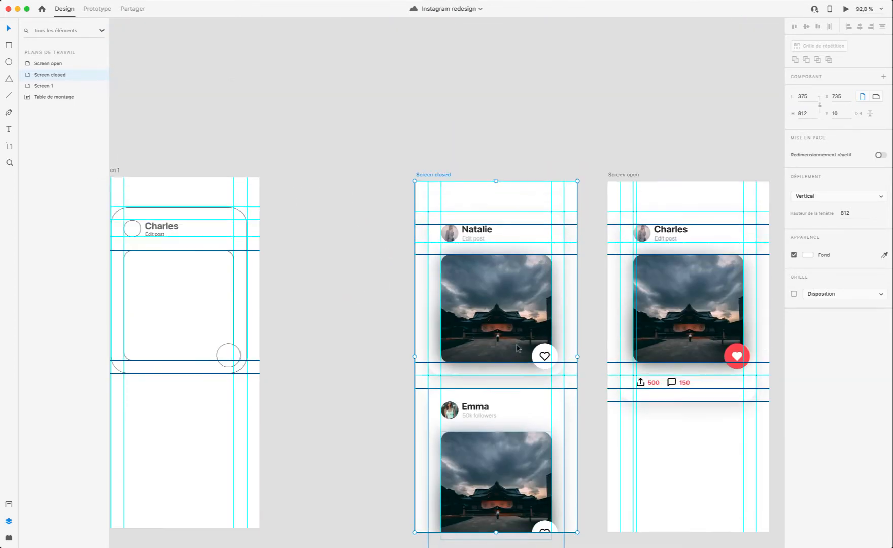
Step: Extend the Screen closed artboard downward to a height of 1331 so it encloses the third post card
scroll(467, 208, down, 7)
scroll(467, 208, left, 1)
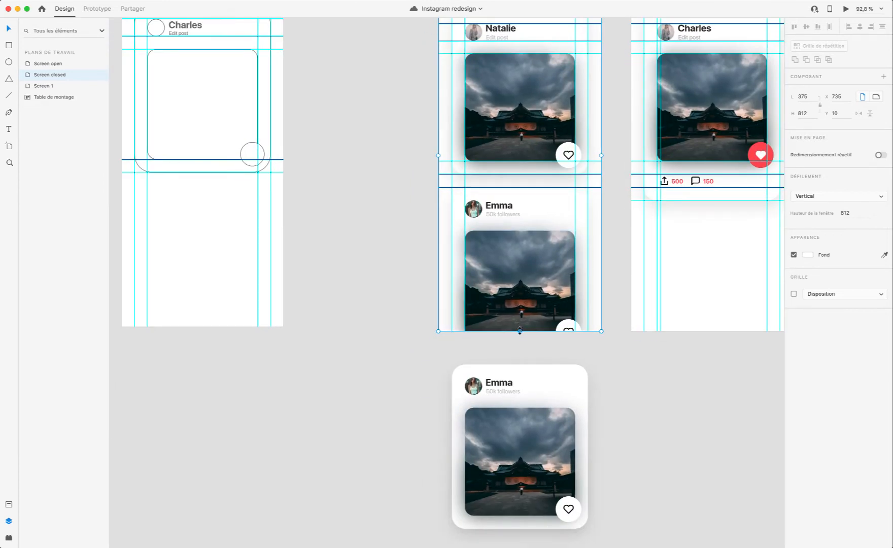
drag(520, 331, 535, 528)
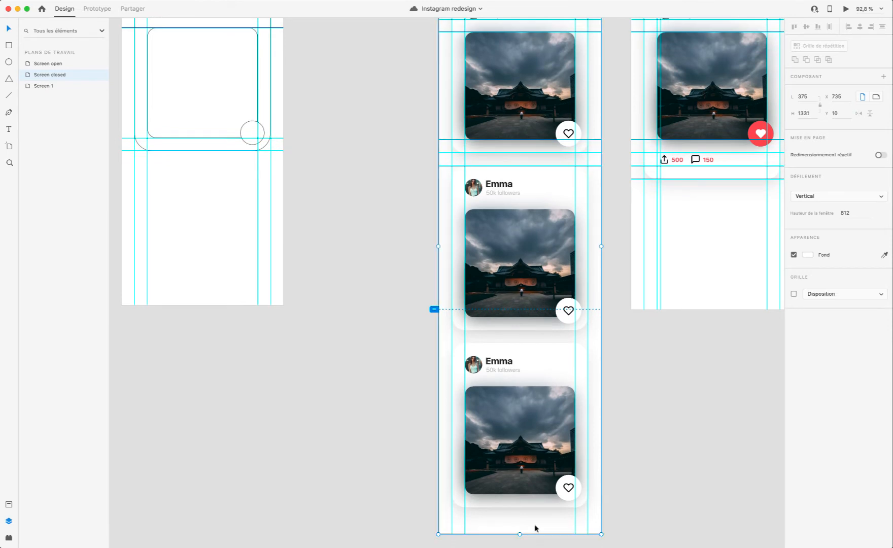
Step: Examine the extended Screen closed artboard, its three stacked cards and its scroll viewport marker
scroll(535, 528, up, 4)
scroll(544, 457, down, 6)
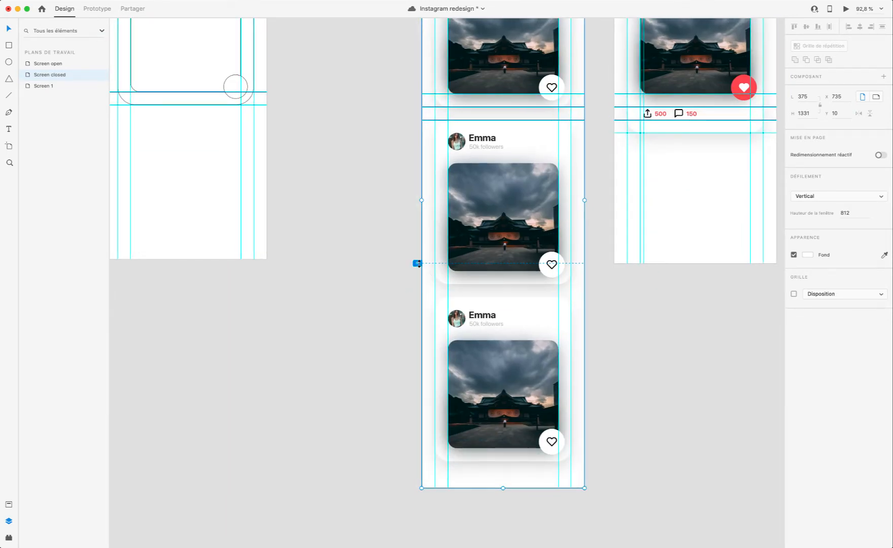
scroll(417, 243, right, 3)
scroll(417, 243, up, 4)
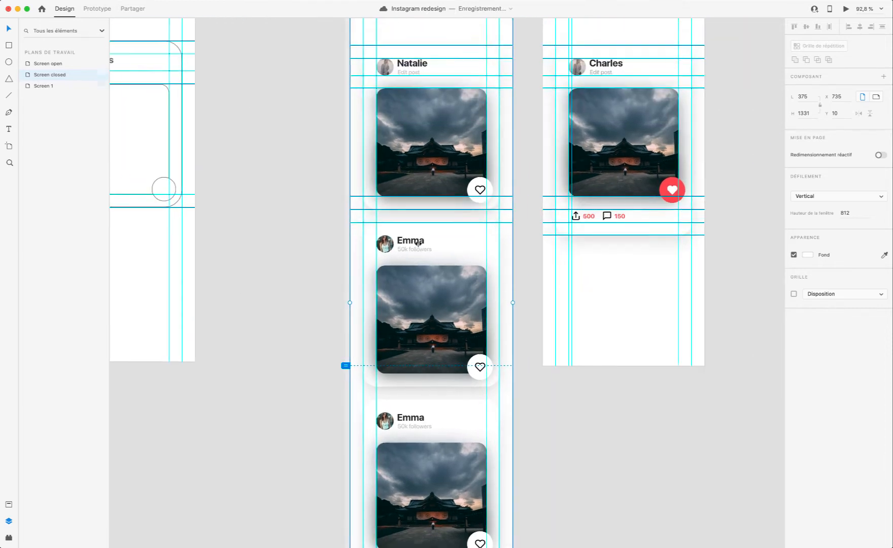
scroll(400, 318, up, 4)
scroll(400, 318, down, 4)
scroll(399, 318, right, 1)
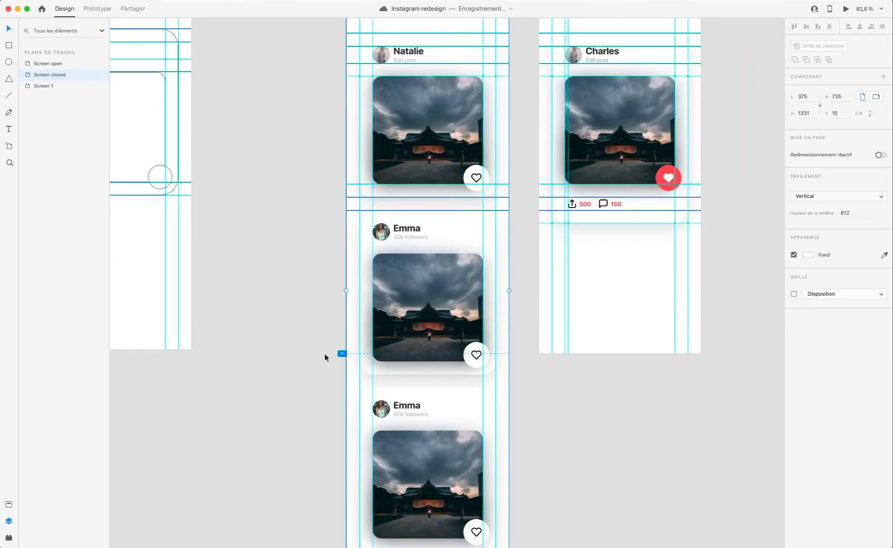
scroll(455, 355, up, 6)
scroll(455, 354, right, 1)
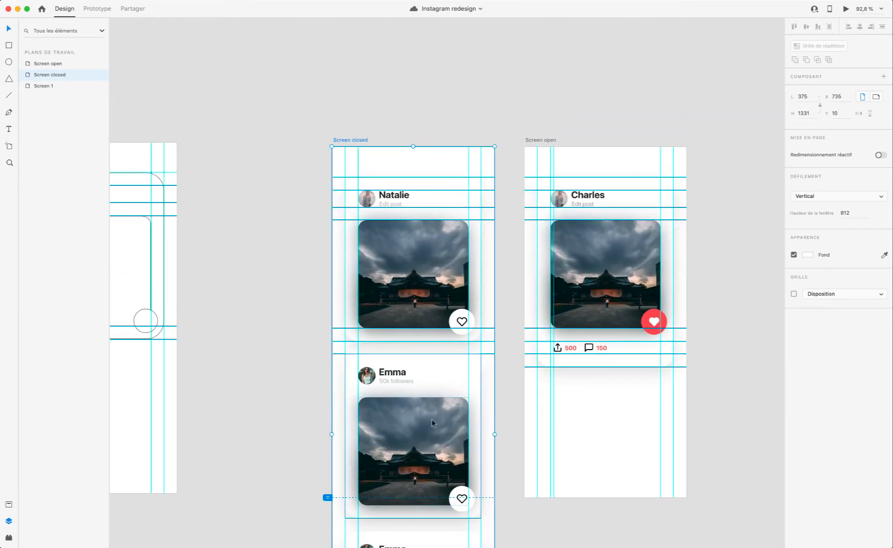
scroll(432, 422, down, 6)
scroll(432, 423, up, 5)
scroll(354, 321, down, 10)
scroll(355, 322, left, 3)
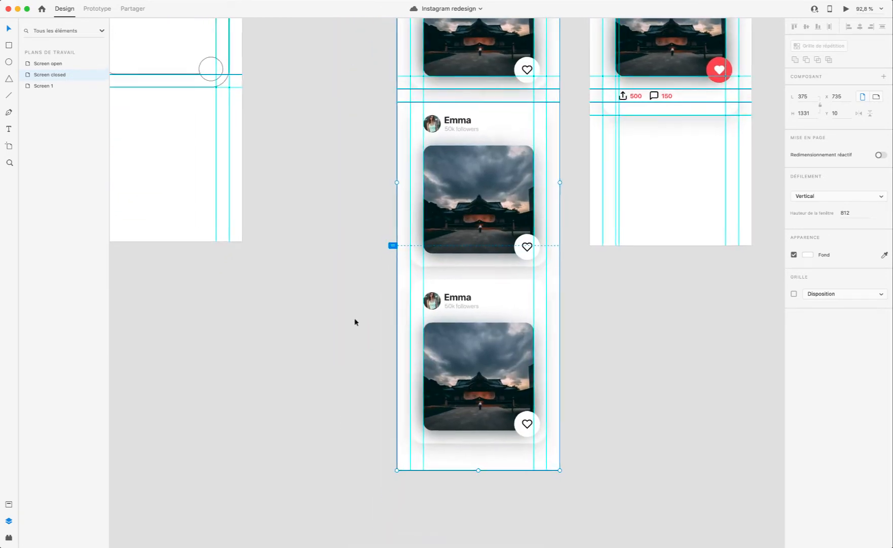
scroll(494, 295, up, 9)
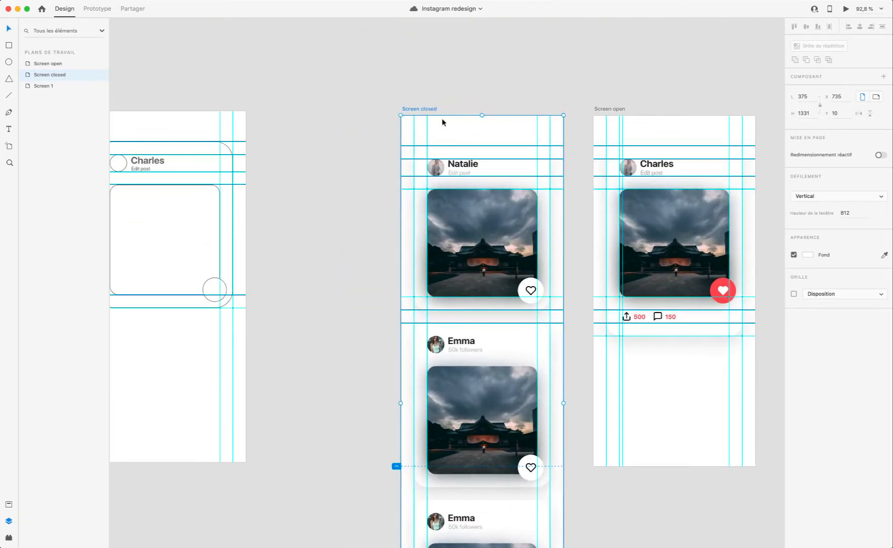
Step: Preview the Screen closed artboard and test vertical scrolling through the three post cards
click(845, 9)
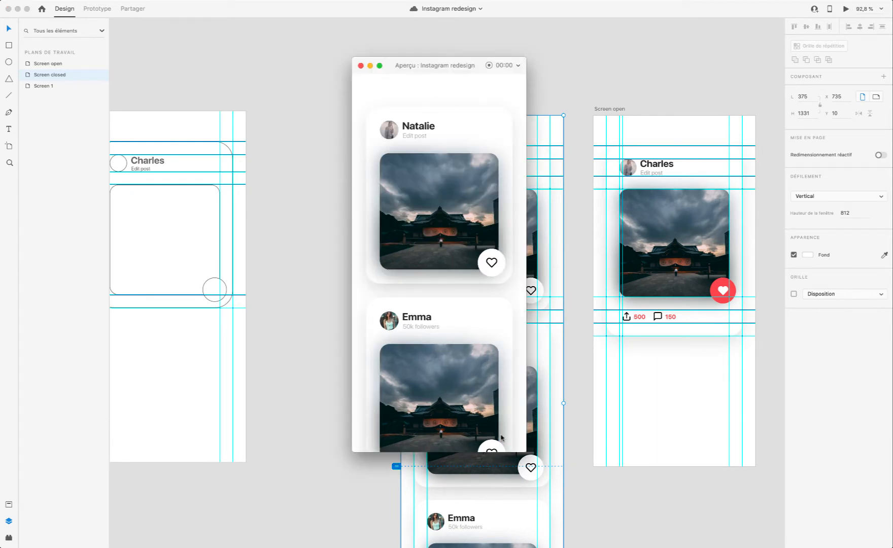
scroll(385, 293, down, 5)
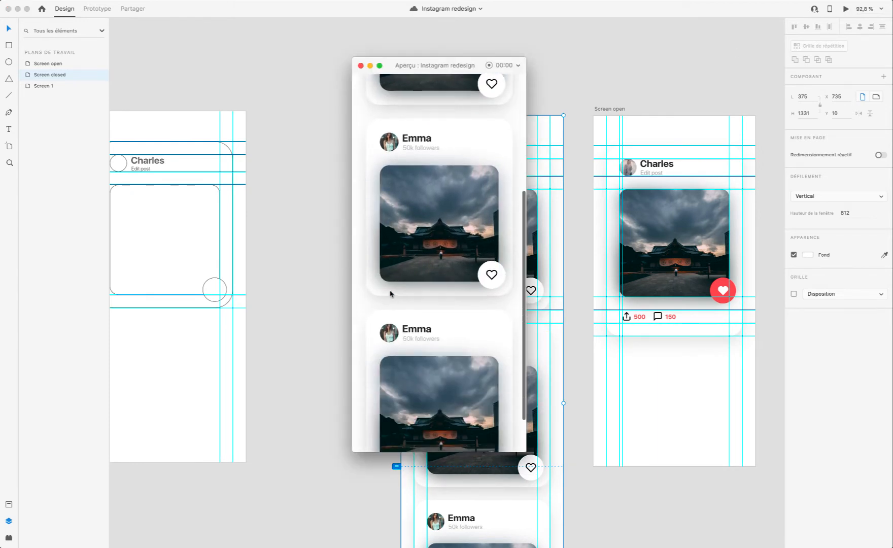
scroll(391, 294, up, 5)
scroll(391, 294, down, 5)
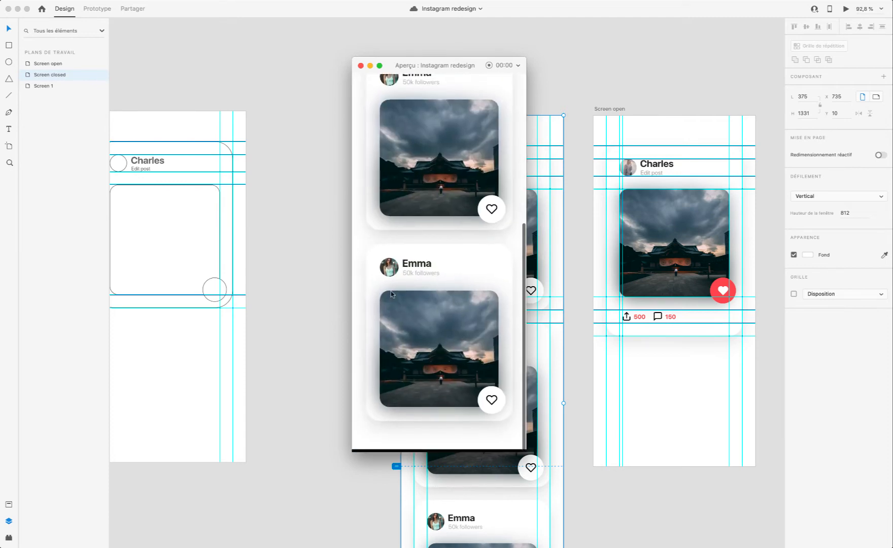
scroll(392, 294, up, 5)
scroll(394, 293, down, 3)
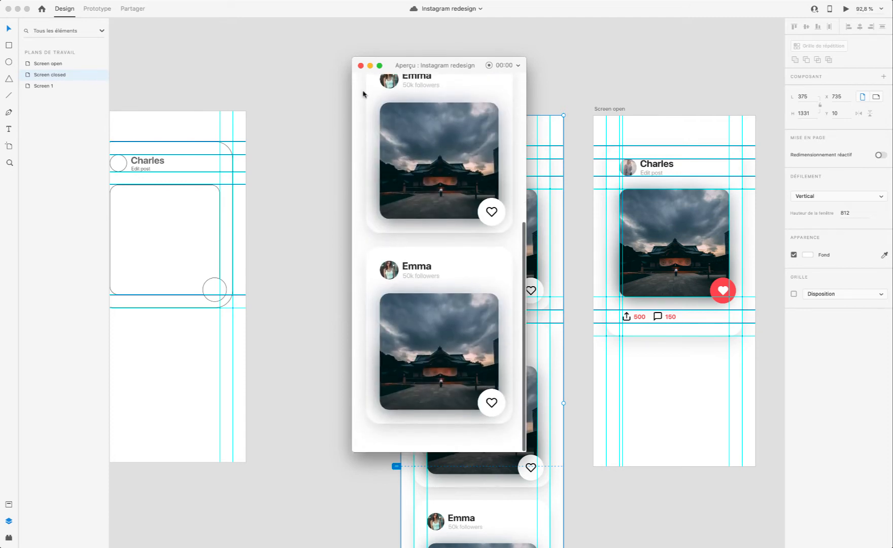
Step: Close the preview and fill the third card's profile circle on Screen closed with a new picture using Fill with user images
click(361, 65)
scroll(498, 247, down, 6)
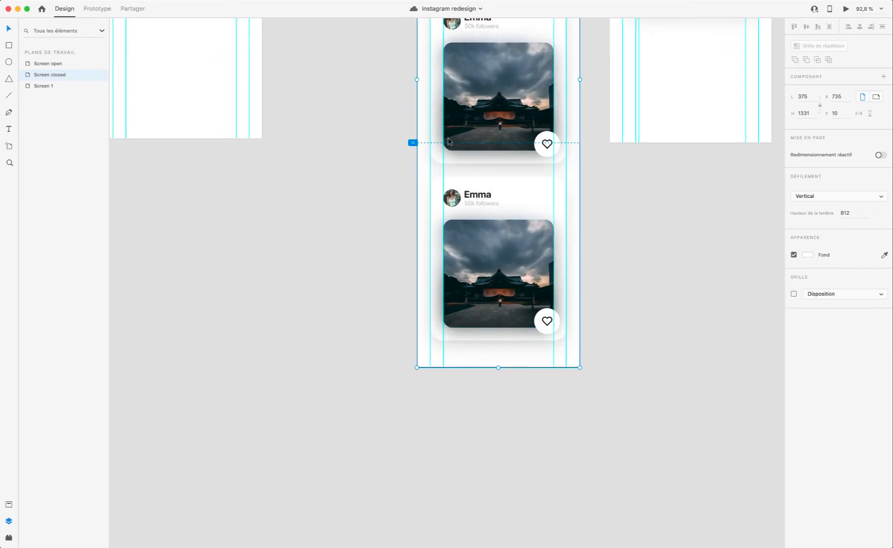
scroll(523, 164, up, 3)
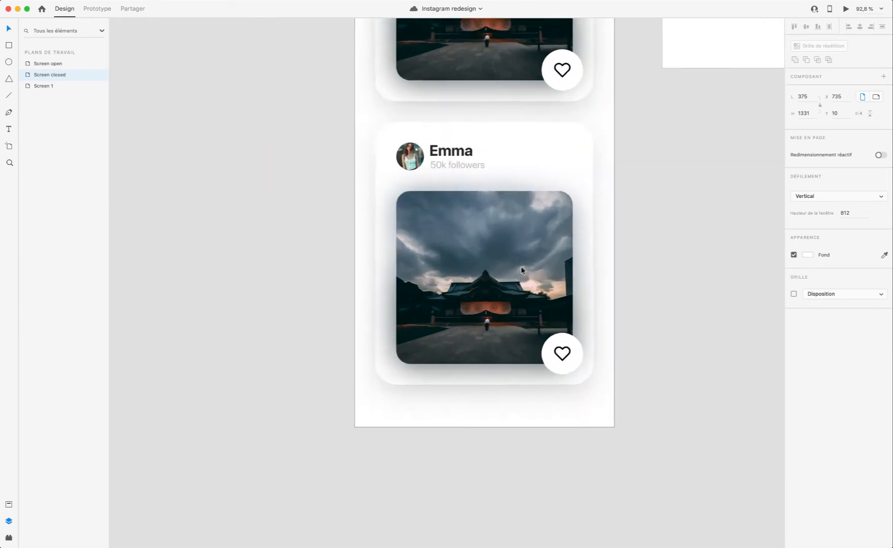
double_click(486, 288)
click(439, 146)
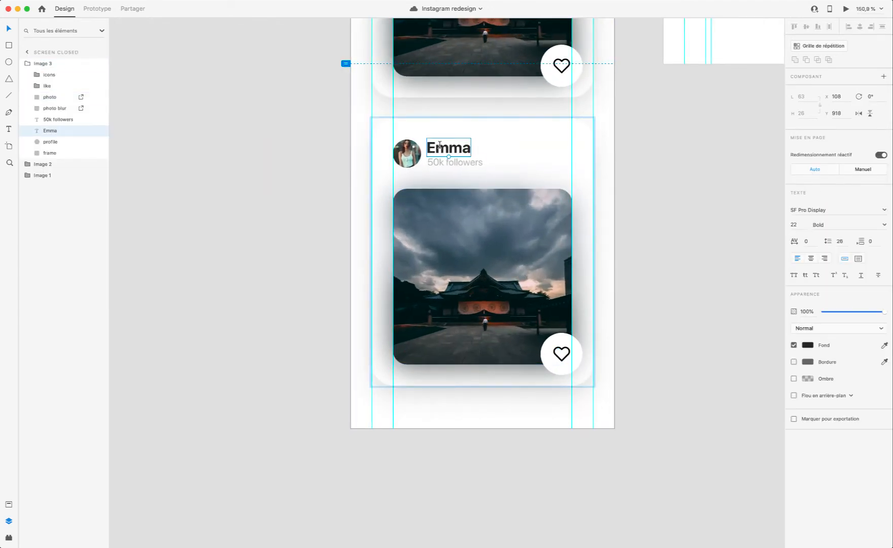
click(415, 155)
scroll(415, 156, right, 2)
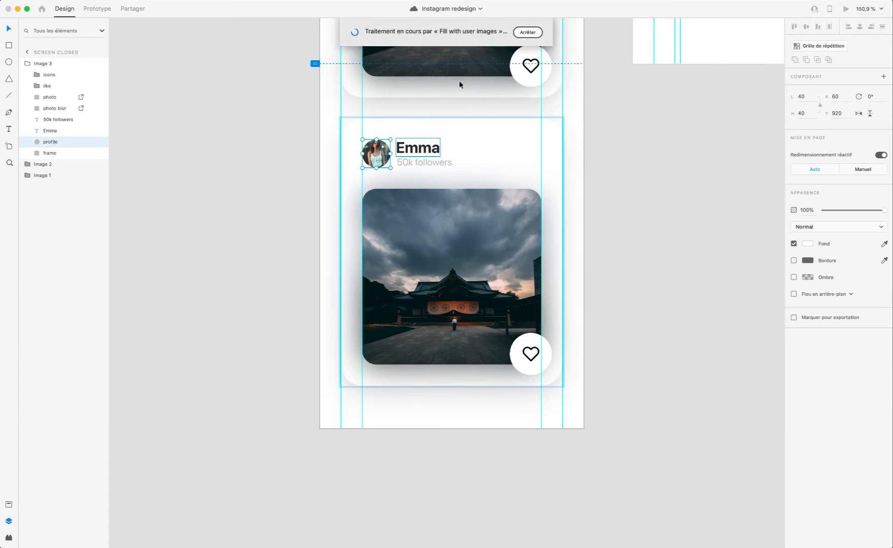
click(519, 80)
scroll(370, 137, up, 5)
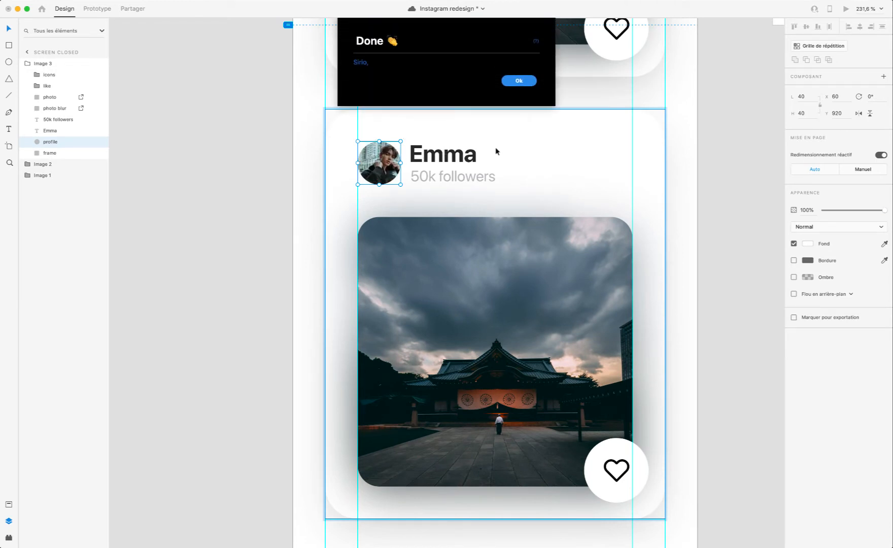
click(519, 81)
Step: Replace the name text on the third post card with a different first name matching the new profile picture
scroll(400, 137, up, 5)
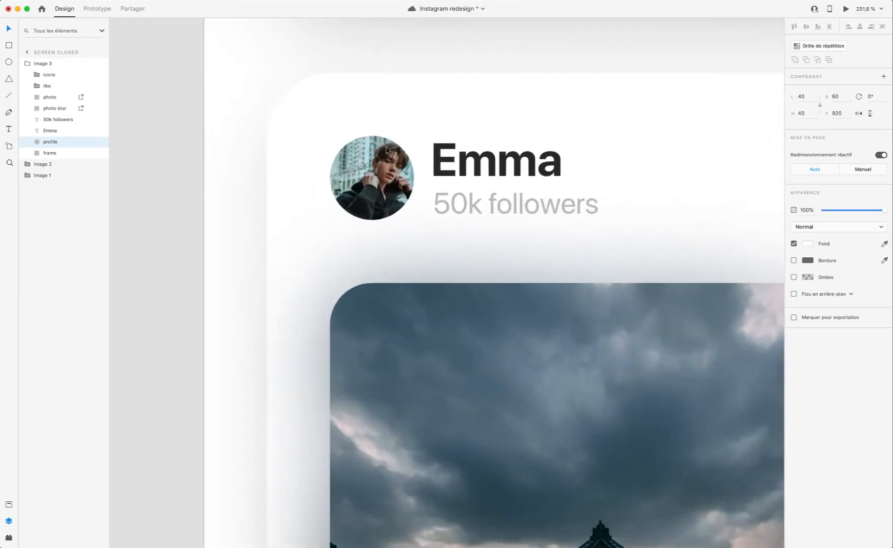
scroll(414, 124, up, 5)
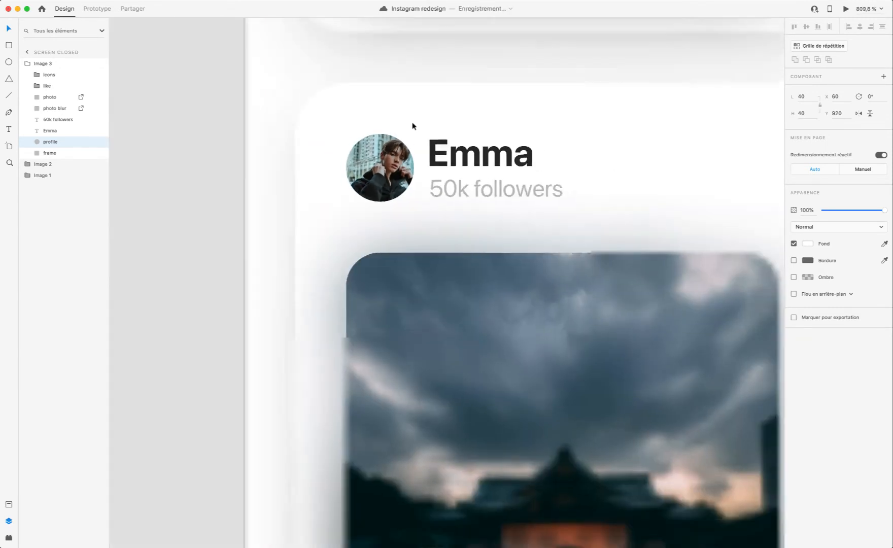
scroll(483, 156, down, 5)
double_click(483, 156)
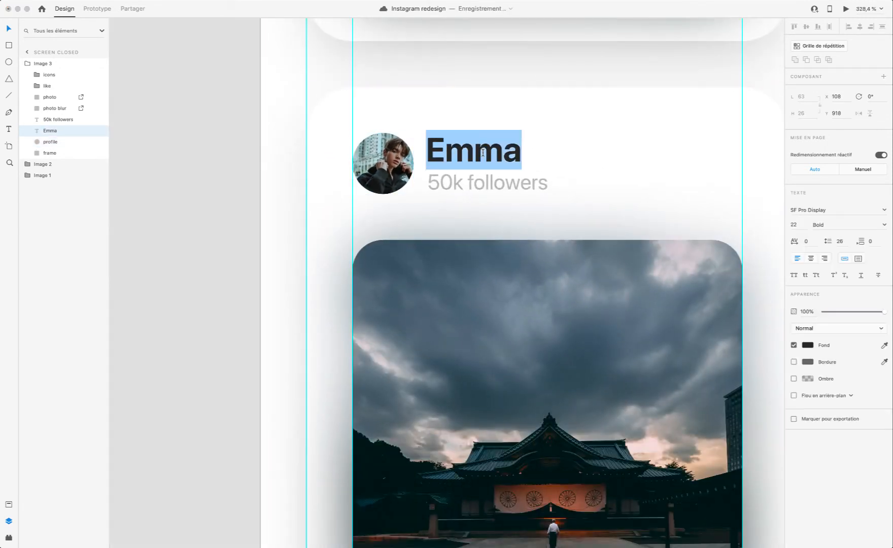
text(Jho)
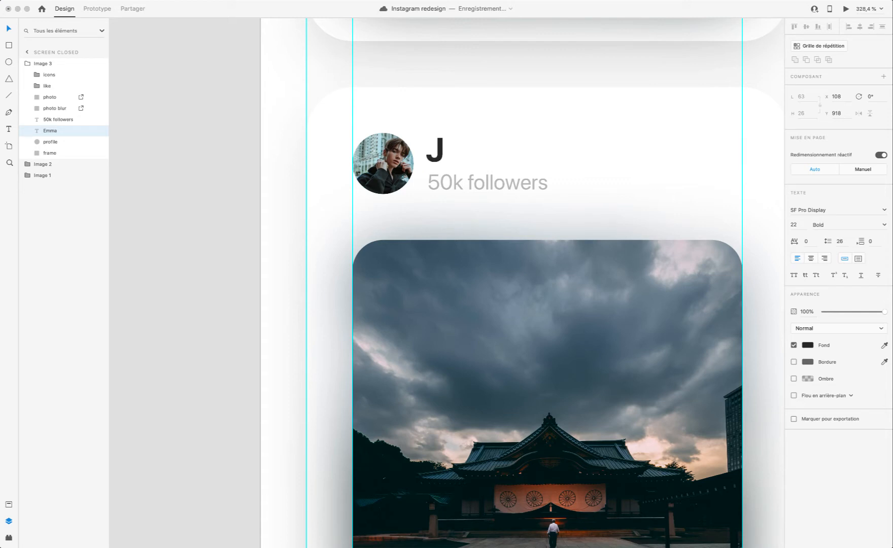
key(BackSpace)
key(BackSpace)
text(ohn)
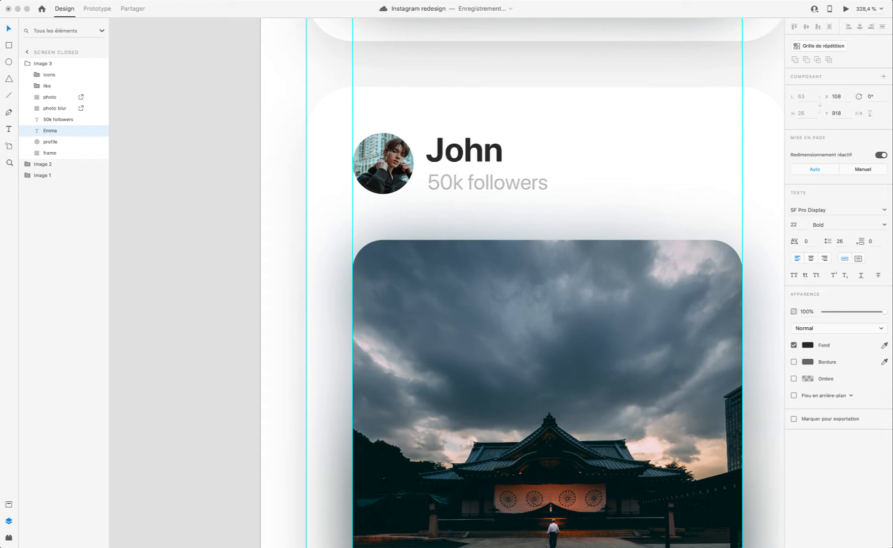
key(Escape)
Step: Change the follower text on the third post card to 28k followers
click(487, 179)
double_click(487, 180)
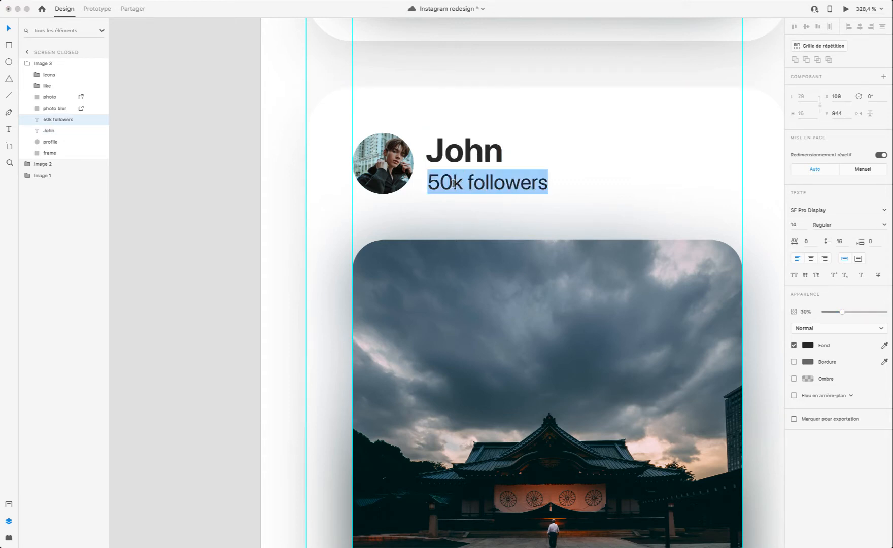
click(453, 183)
key(BackSpace)
key(BackSpace)
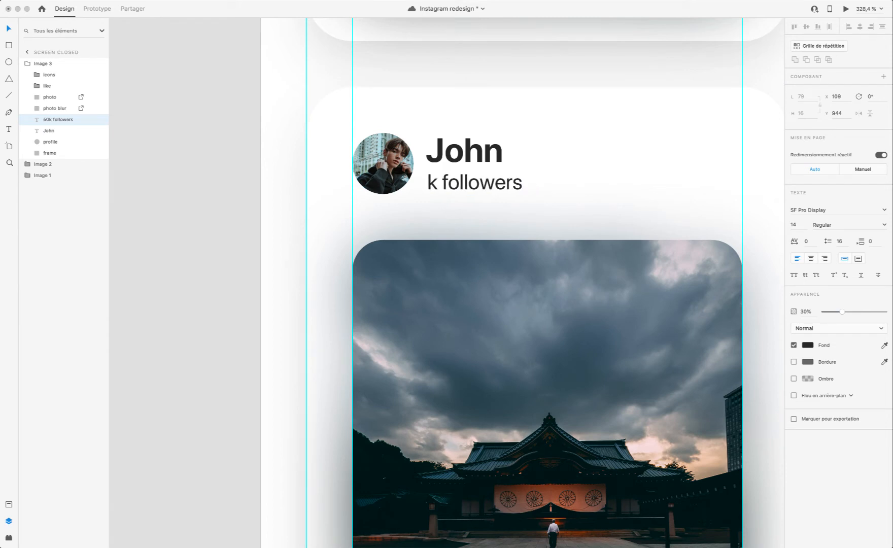
text(28)
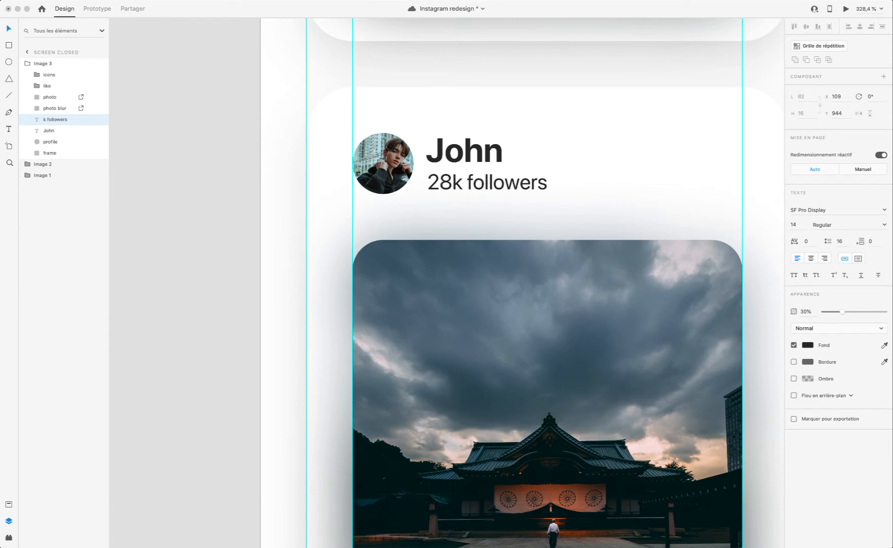
click(593, 186)
Step: Deselect the third card, check the updated Screen closed artboard and save the document
scroll(603, 190, down, 5)
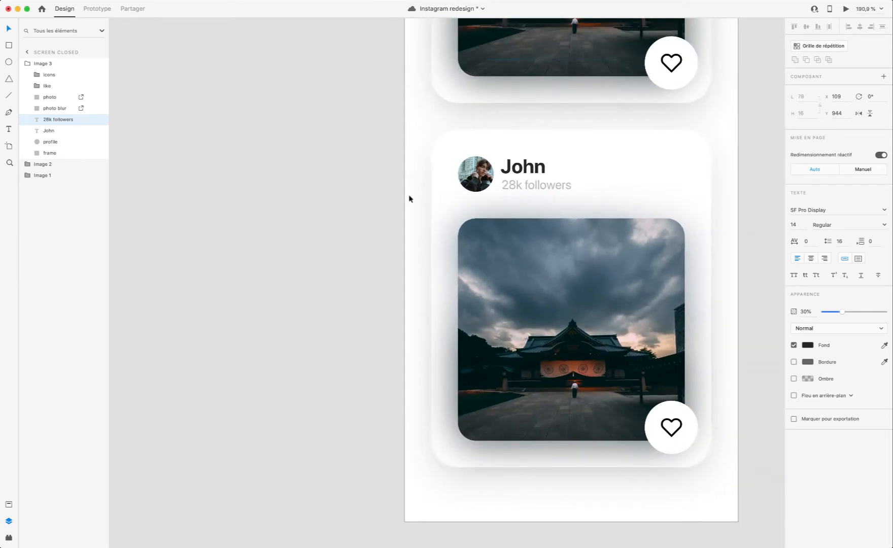
click(396, 199)
scroll(611, 242, up, 6)
scroll(611, 241, down, 5)
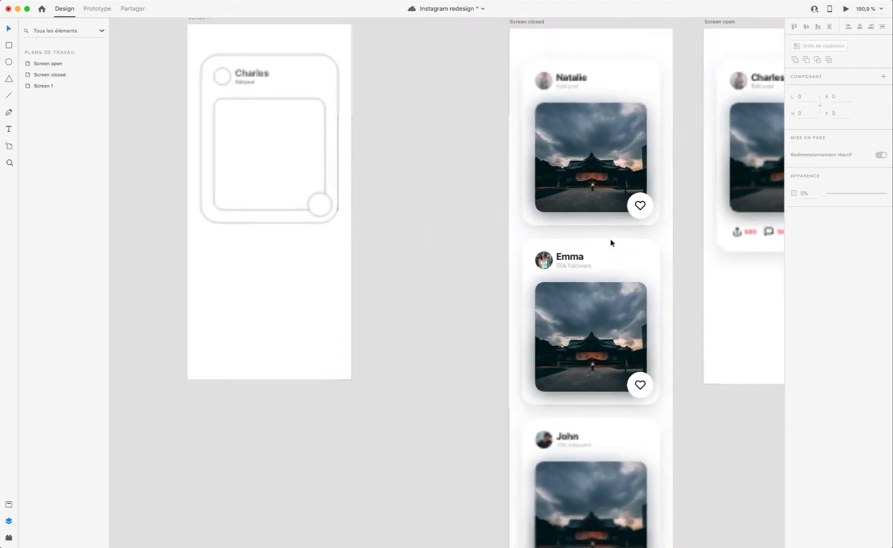
scroll(609, 240, up, 2)
scroll(582, 261, down, 1)
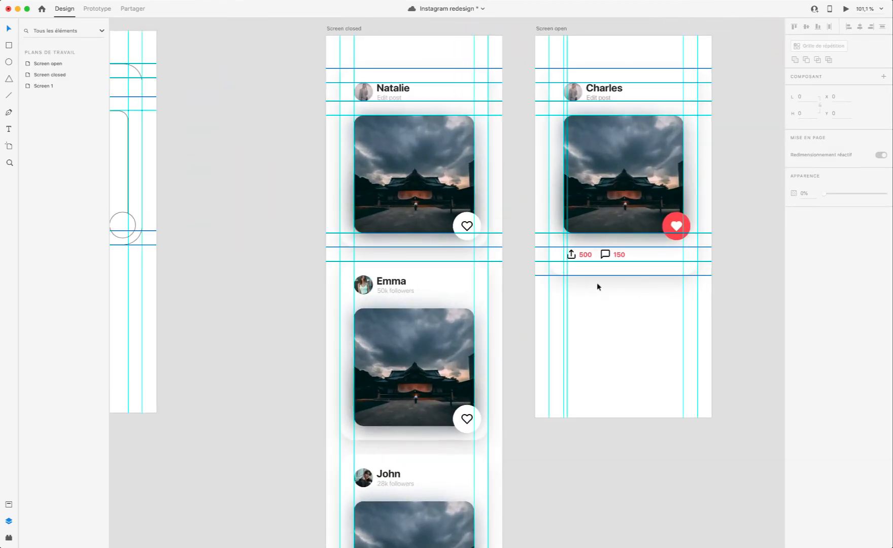
key(super+s)
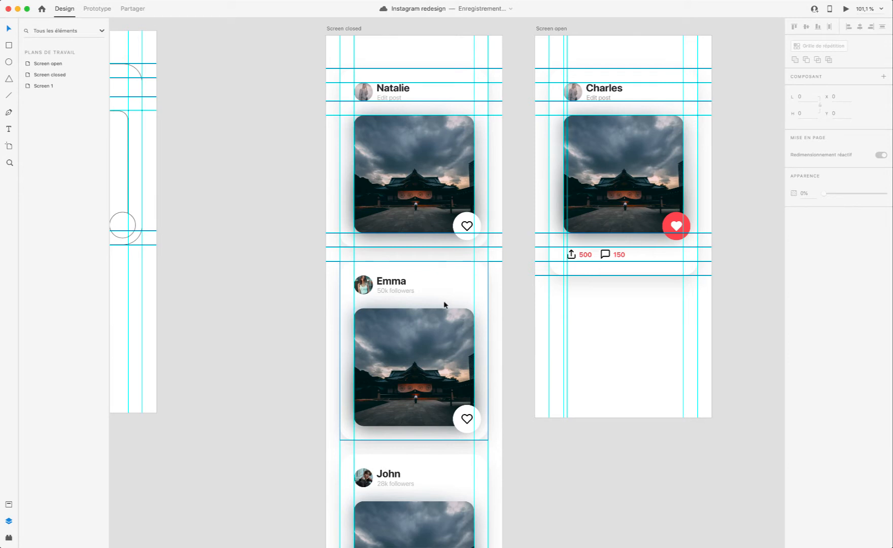
Step: Extend the Screen open artboard downward to a height of 1585
scroll(447, 300, right, 5)
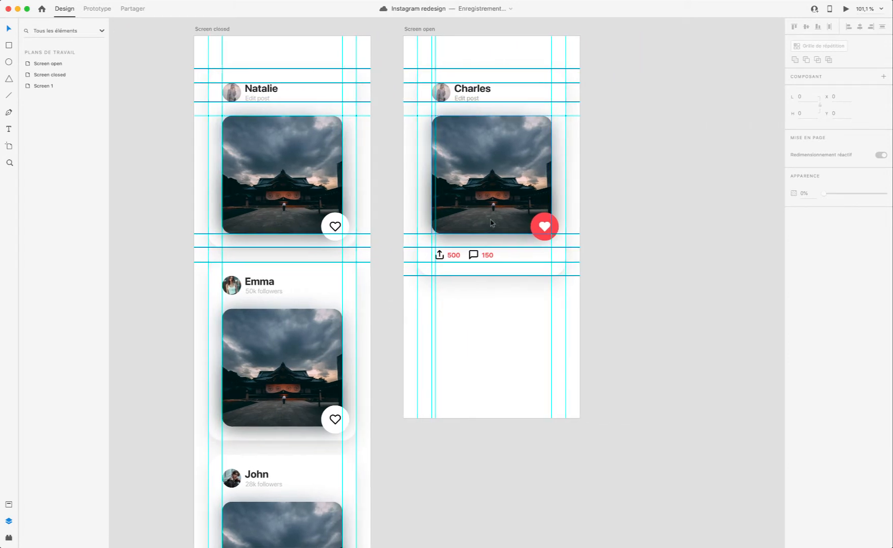
click(425, 31)
scroll(536, 223, down, 10)
scroll(527, 127, left, 2)
drag(524, 149, 511, 396)
scroll(500, 383, up, 5)
scroll(511, 375, down, 10)
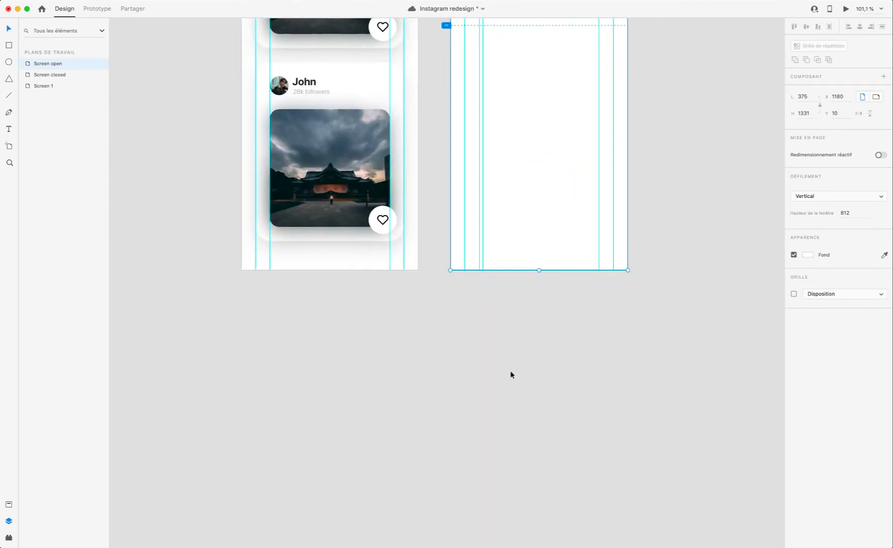
drag(540, 269, 538, 389)
scroll(342, 289, up, 5)
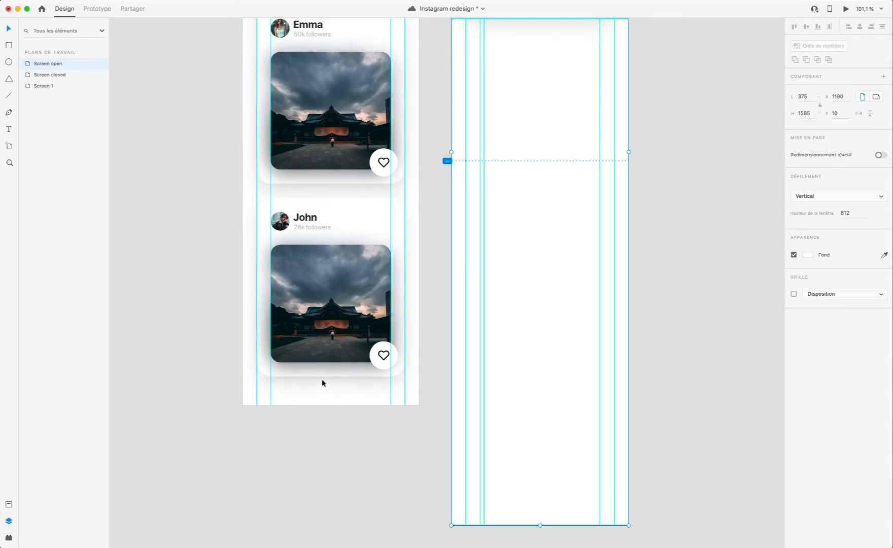
Step: Add horizontal guides on Screen closed at the second card's bottom edge and the third card's top and bottom edges
scroll(324, 381, up, 5)
scroll(325, 381, left, 1)
scroll(344, 86, up, 3)
drag(331, 88, 388, 436)
drag(384, 400, 379, 405)
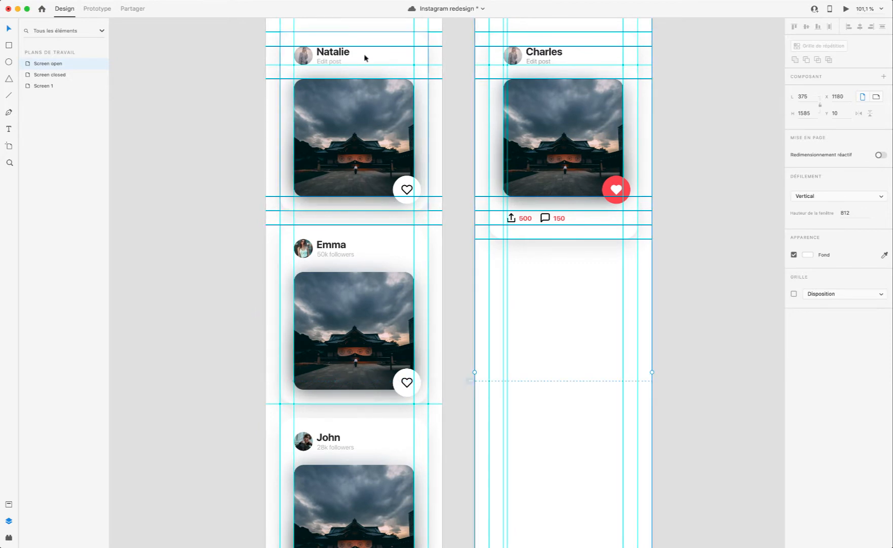
scroll(343, 84, up, 3)
drag(335, 61, 343, 343)
scroll(343, 330, up, 5)
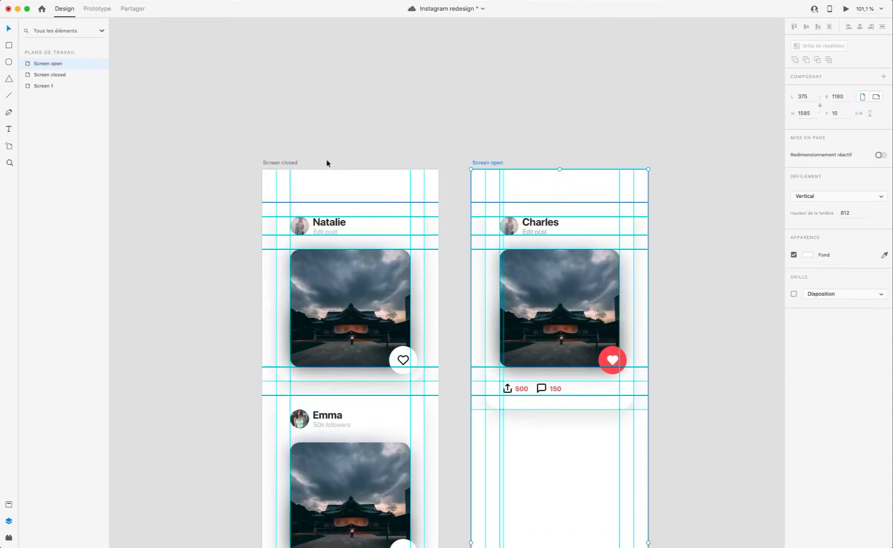
drag(327, 167, 375, 474)
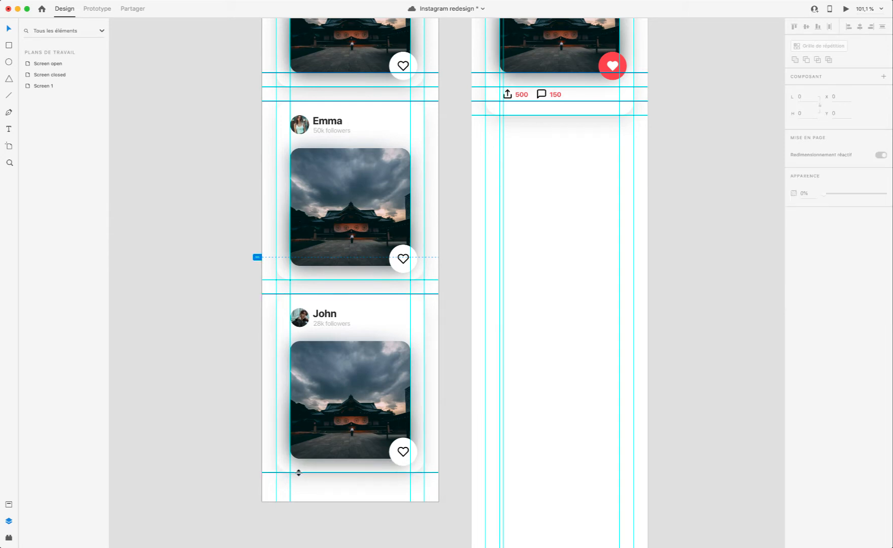
drag(281, 474, 281, 473)
scroll(329, 501, up, 4)
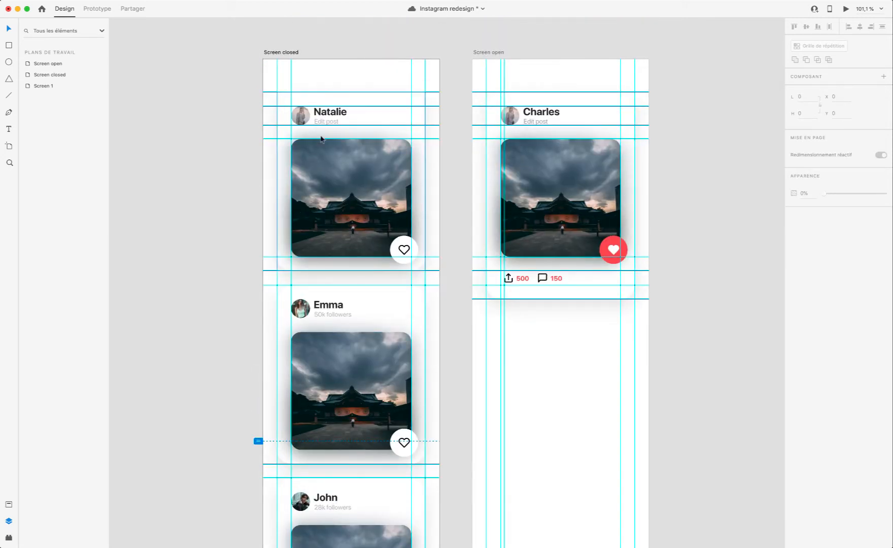
Step: Look over both artboards with the new guides and save the document
scroll(334, 279, down, 5)
scroll(402, 424, up, 8)
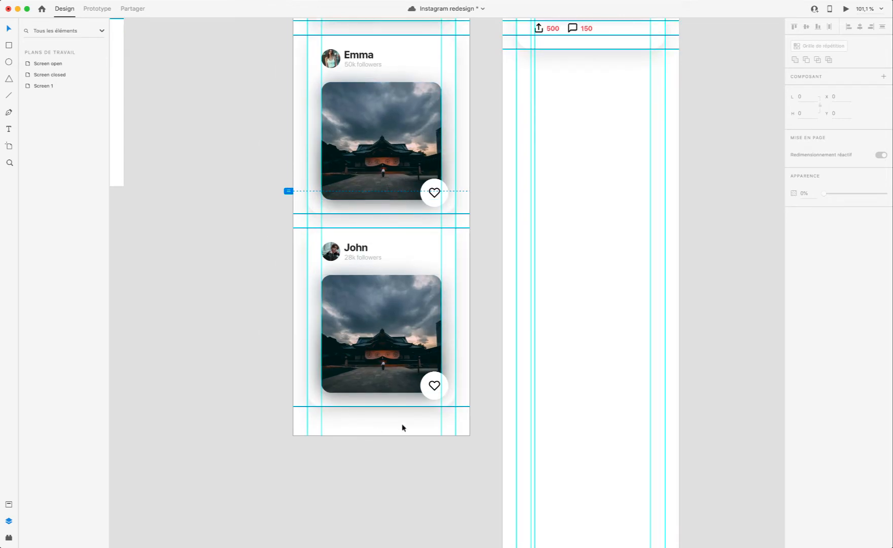
scroll(507, 350, right, 1)
scroll(536, 331, left, 1)
key(super+s)
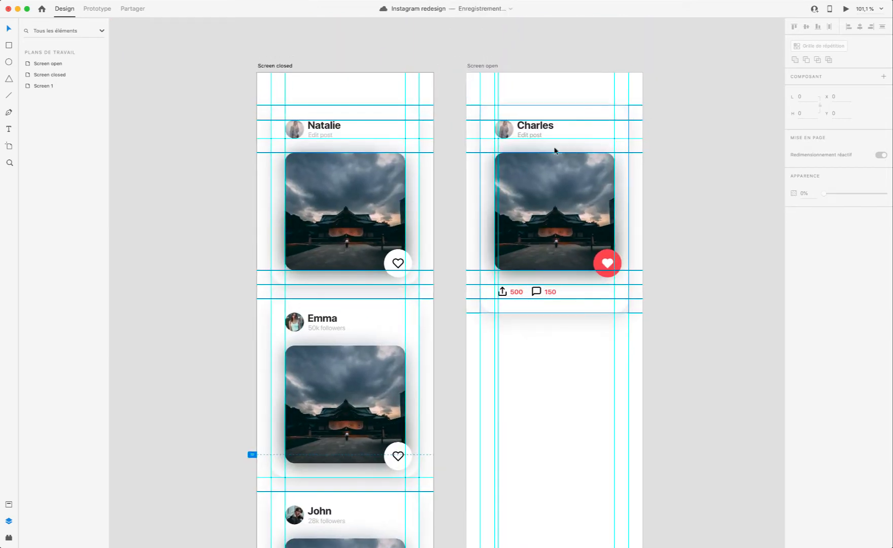
Step: Group all layers of the Screen open post card and name the group Image 1
click(570, 118)
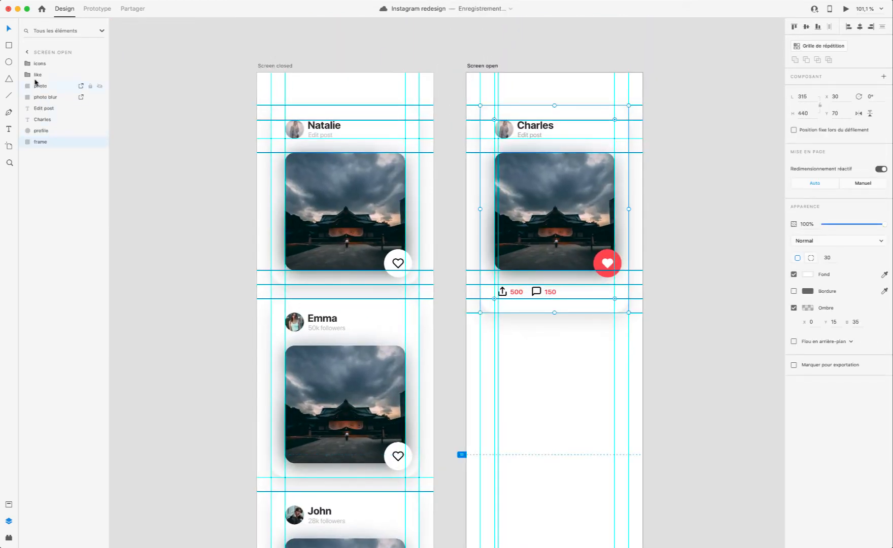
key(super+g)
double_click(43, 64)
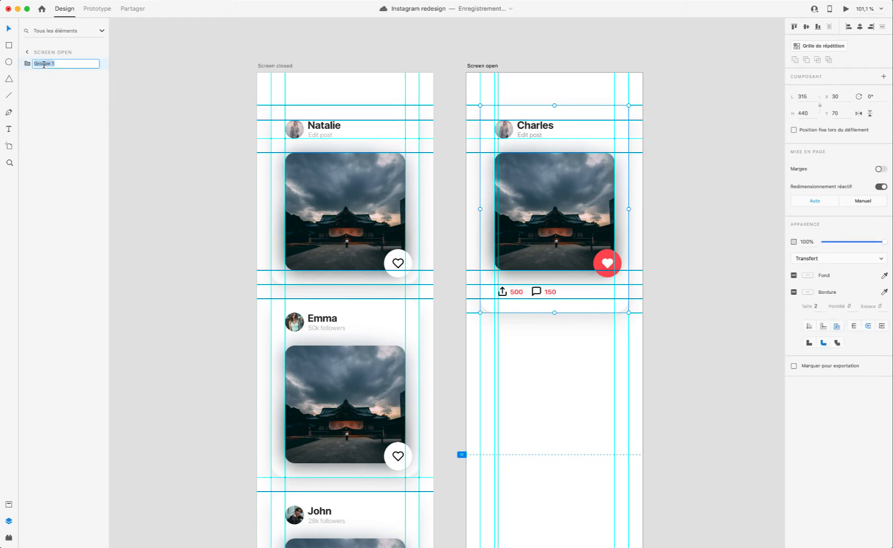
text(Image 1)
key(Return)
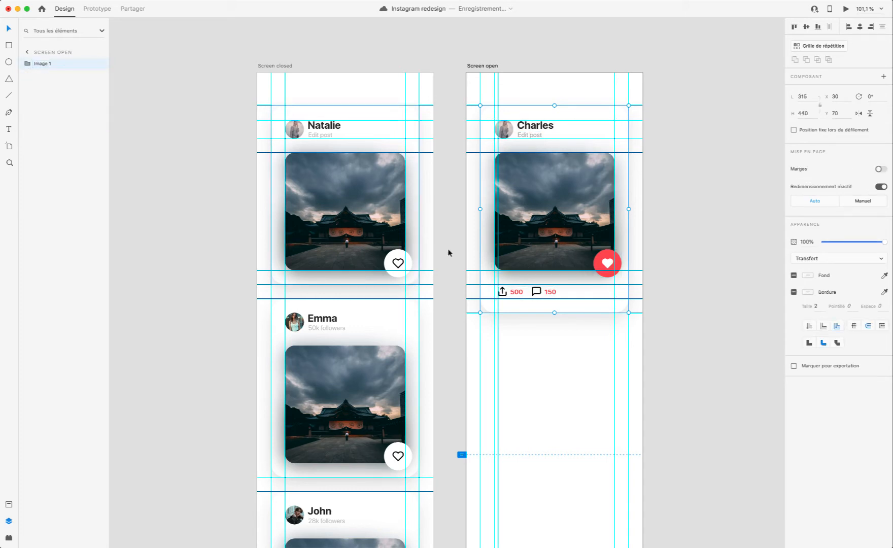
Step: Duplicate the Image 1 card group on Screen open and place the copy below the original at Y 540
click(262, 284)
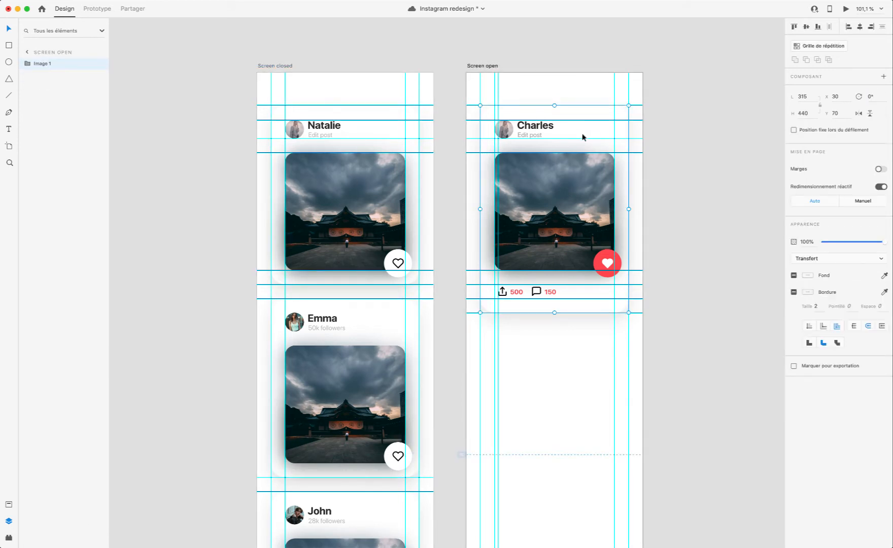
drag(582, 137, 574, 353)
scroll(568, 330, down, 5)
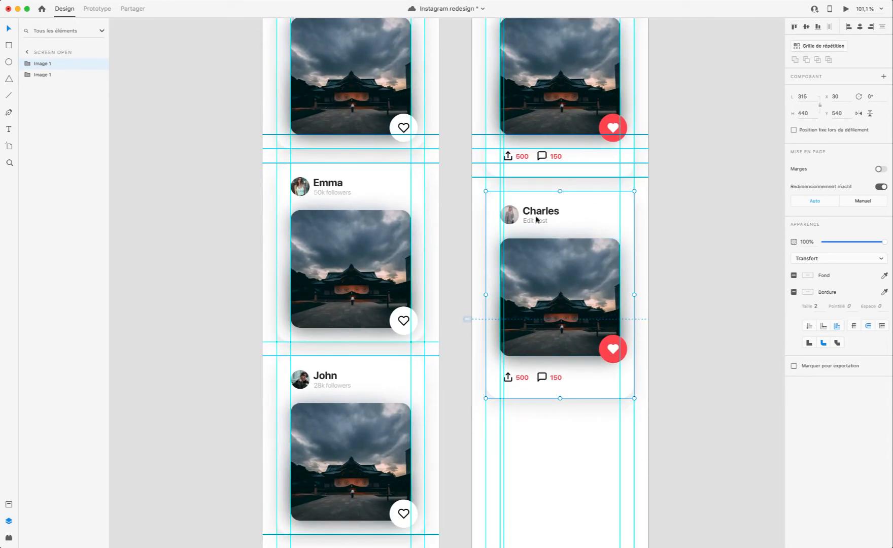
Step: Replace the duplicated card's profile picture with a copy of the second Screen closed card's picture, positioned at X 60, Y 570
scroll(487, 223, up, 5)
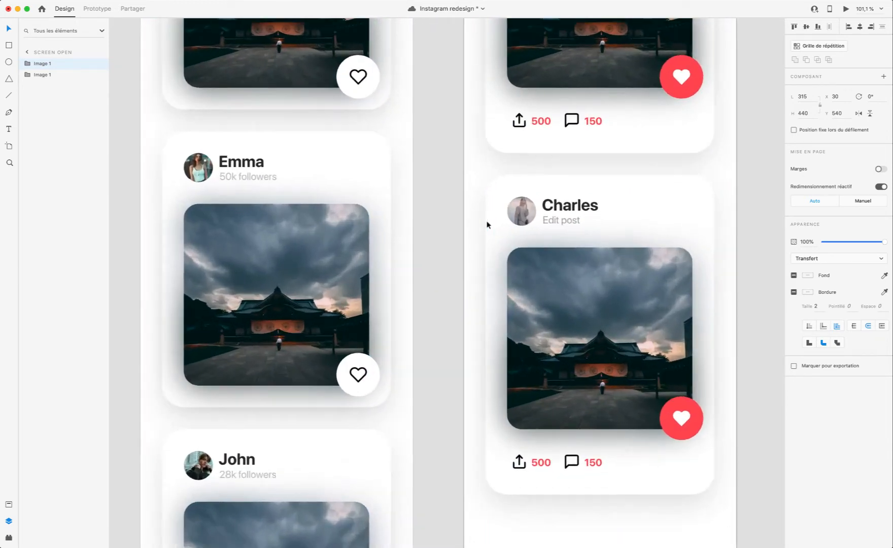
double_click(205, 166)
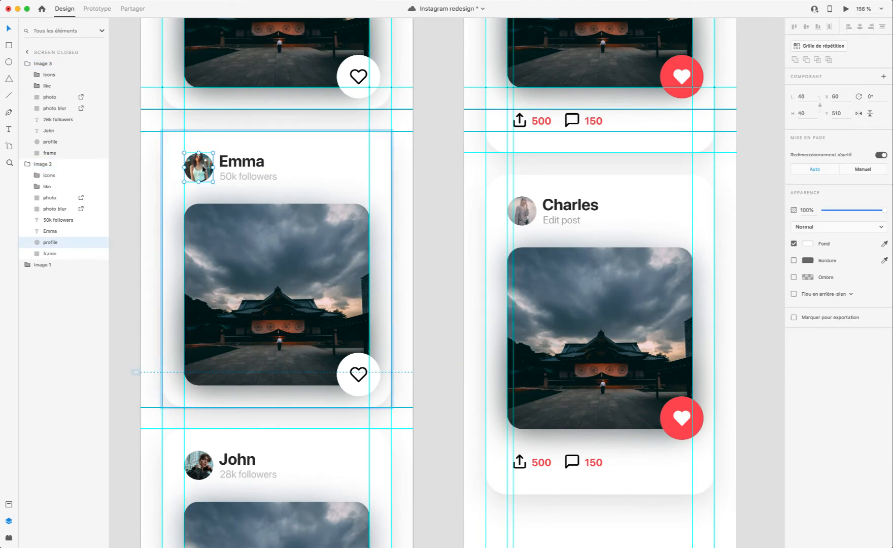
double_click(530, 214)
scroll(531, 213, right, 1)
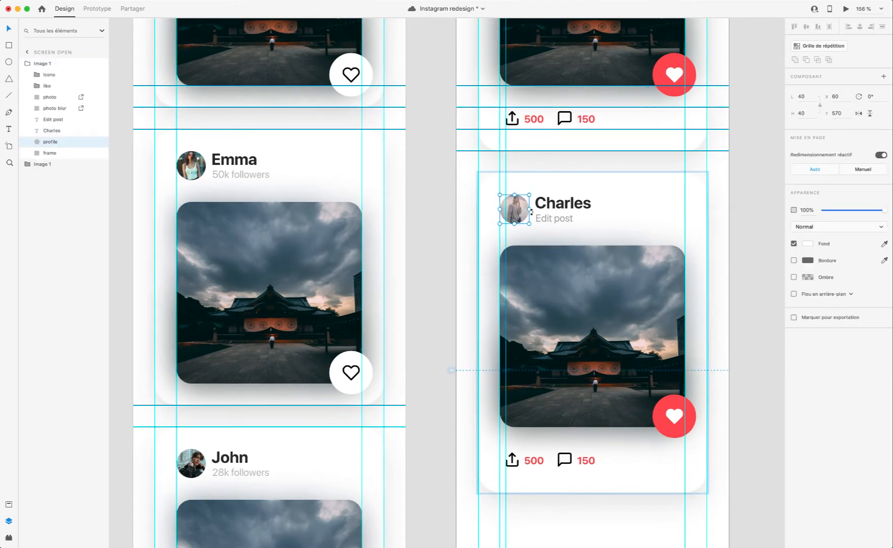
key(Delete)
key(super+v)
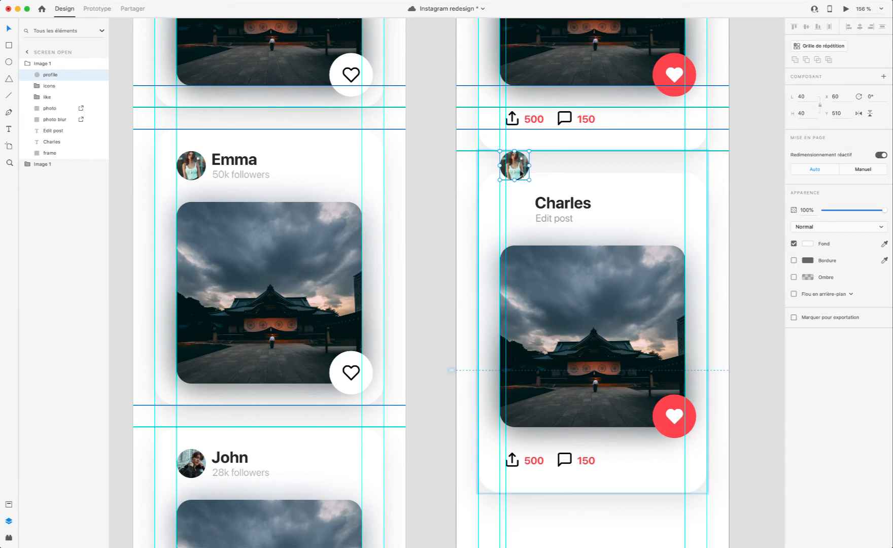
drag(518, 165, 518, 207)
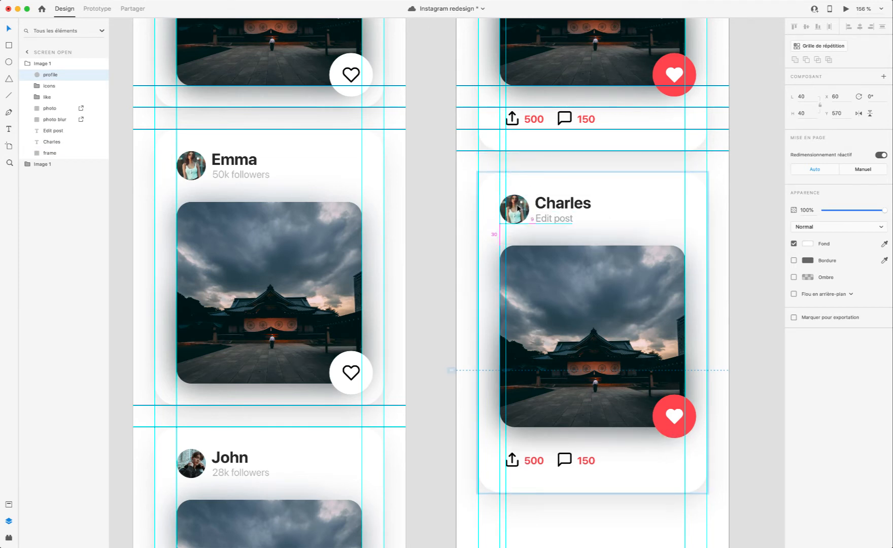
Step: Undo the profile picture replacement, paste the copied picture into the duplicated card again at X 60, Y 570, and delete the old picture
key(super+z)
key(super+z)
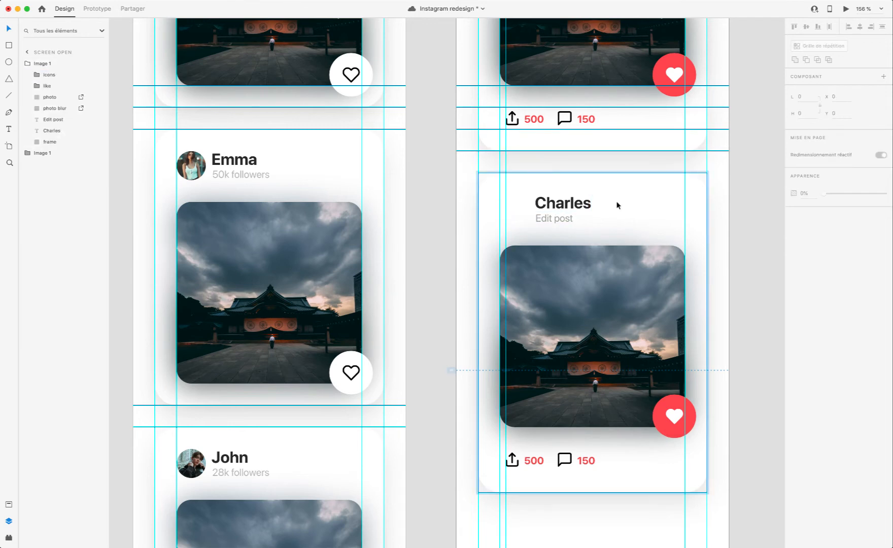
key(super+z)
key(super+v)
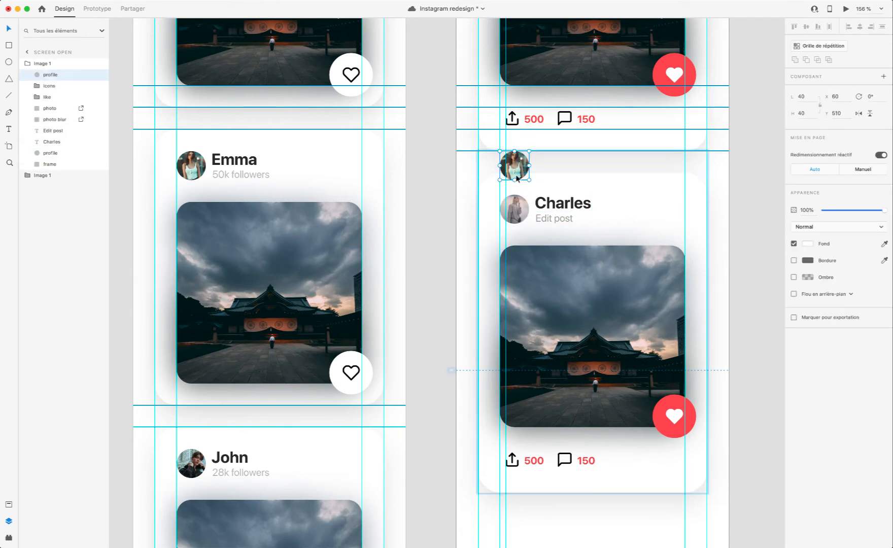
drag(516, 176, 515, 206)
scroll(541, 195, up, 10)
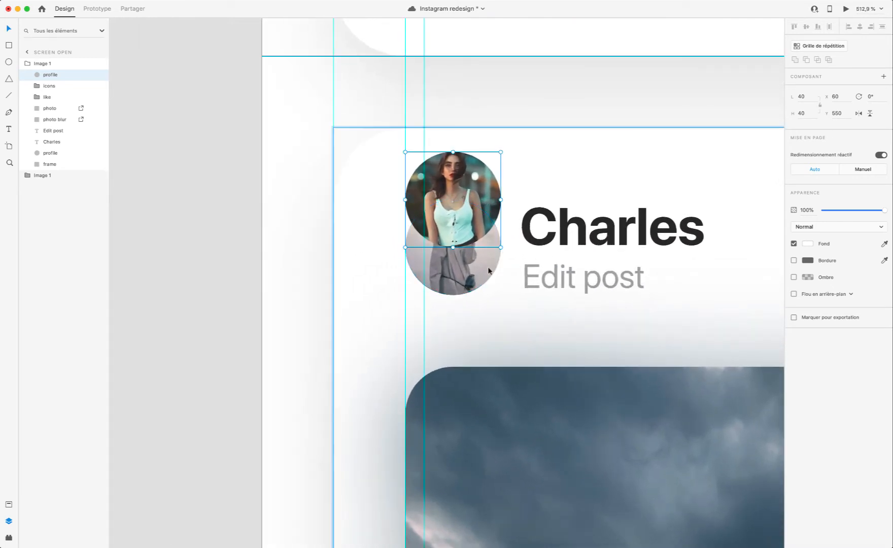
drag(477, 194, 479, 243)
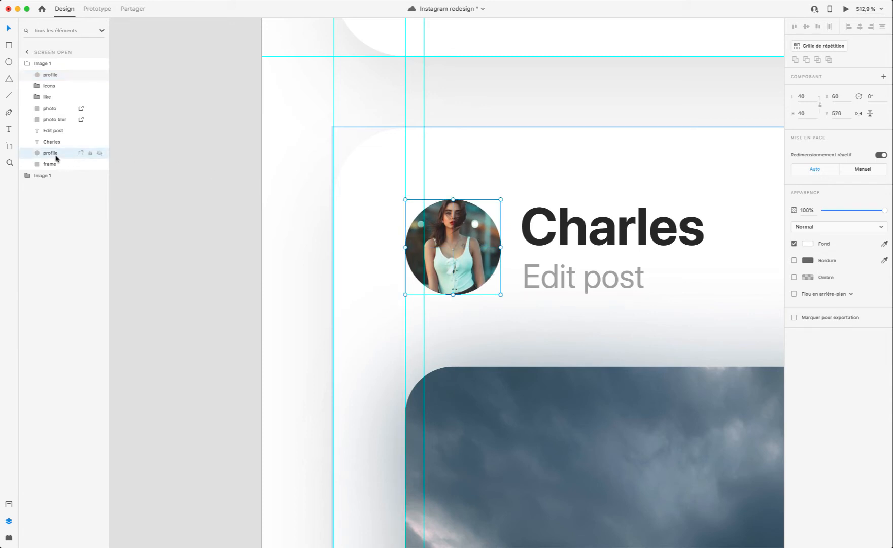
key(Delete)
scroll(502, 247, down, 10)
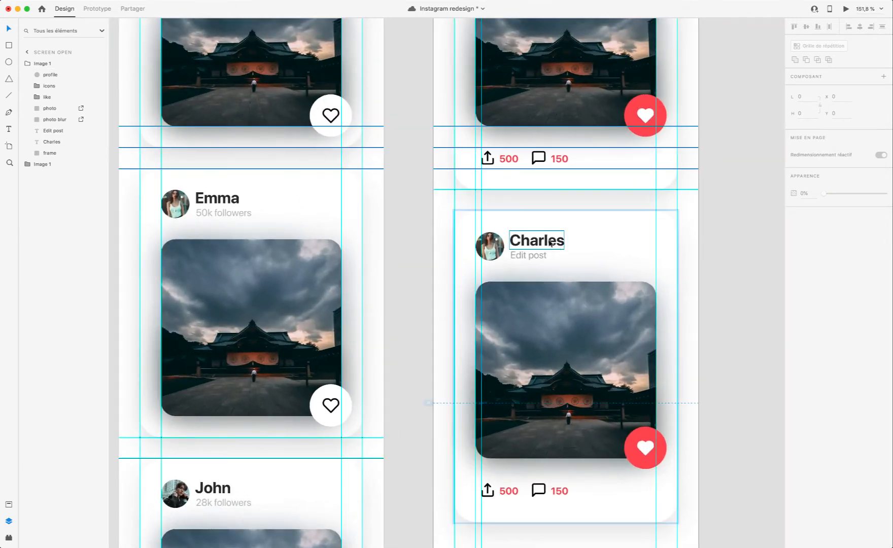
Step: Copy the second Screen closed card's profile picture, name and follower text into the duplicated Screen open card, positioned at X 60, Y 568
double_click(550, 243)
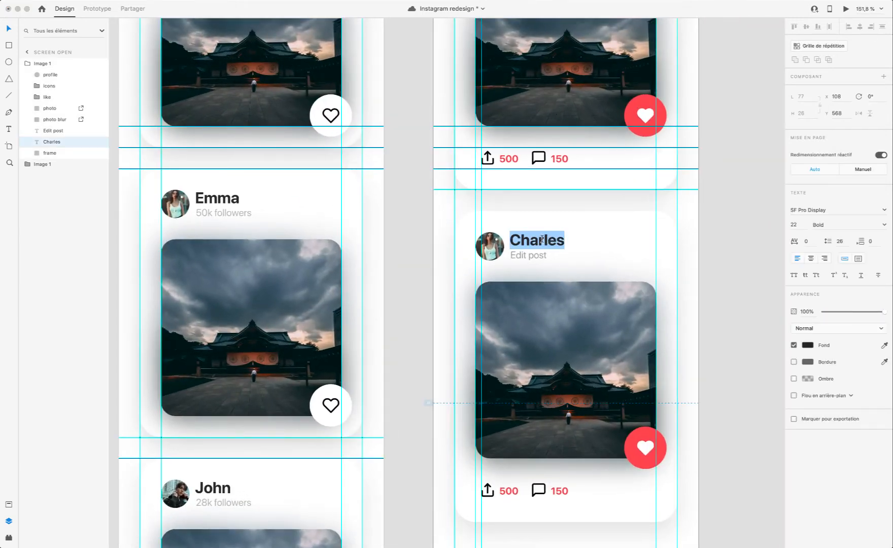
key(Escape)
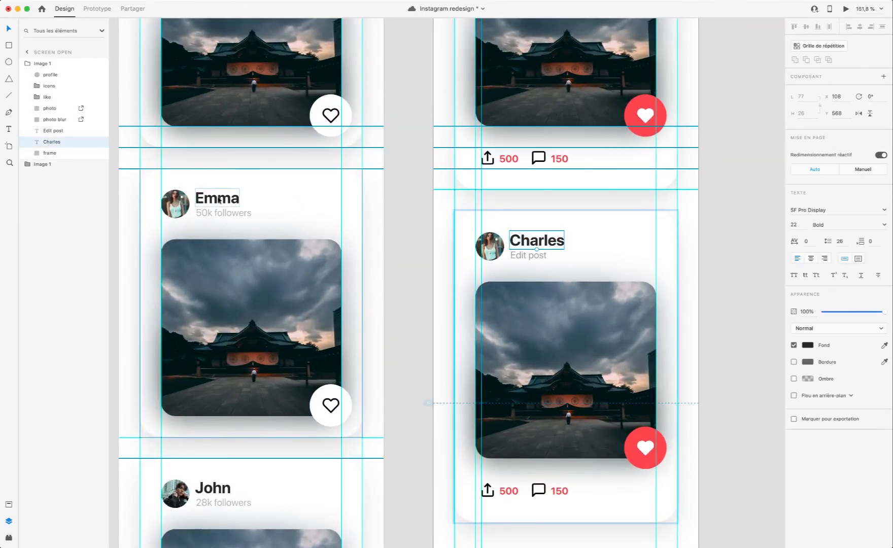
click(173, 202)
double_click(209, 198)
shift+click(175, 200)
shift+click(213, 212)
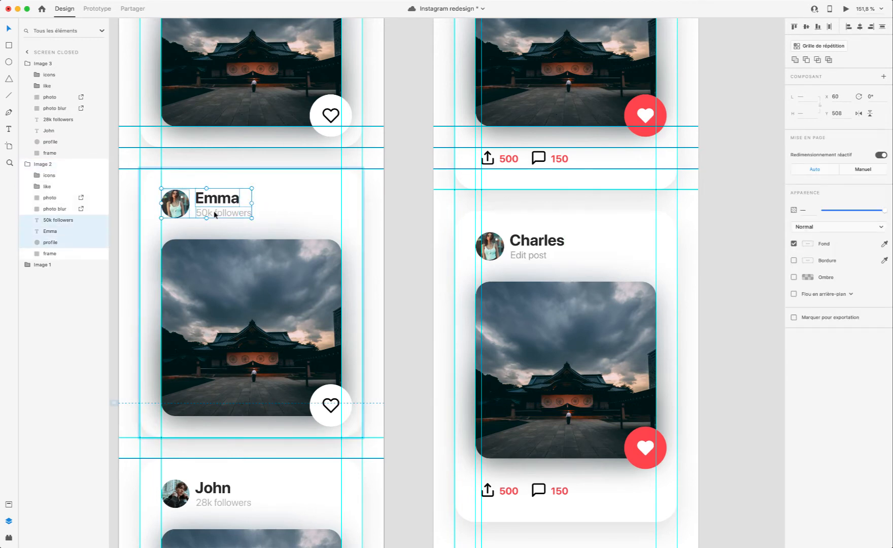
click(542, 248)
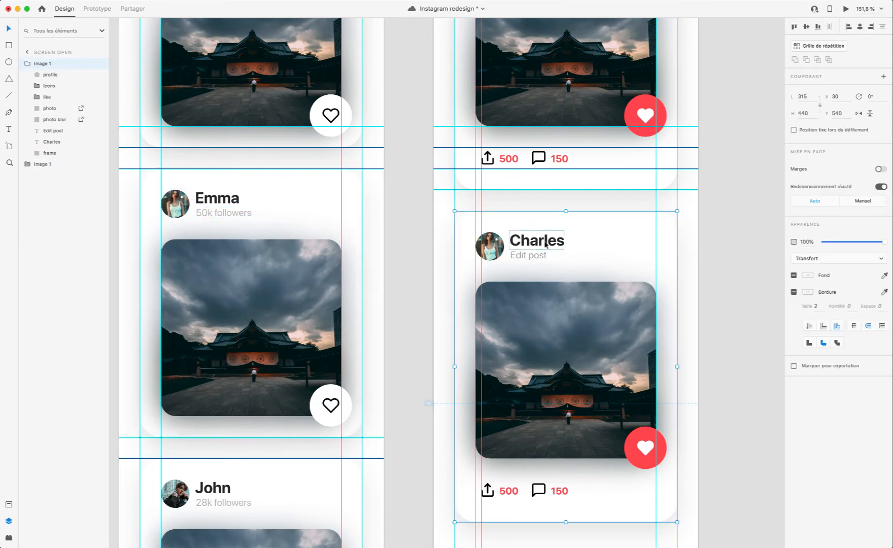
key(super+v)
scroll(563, 245, up, 3)
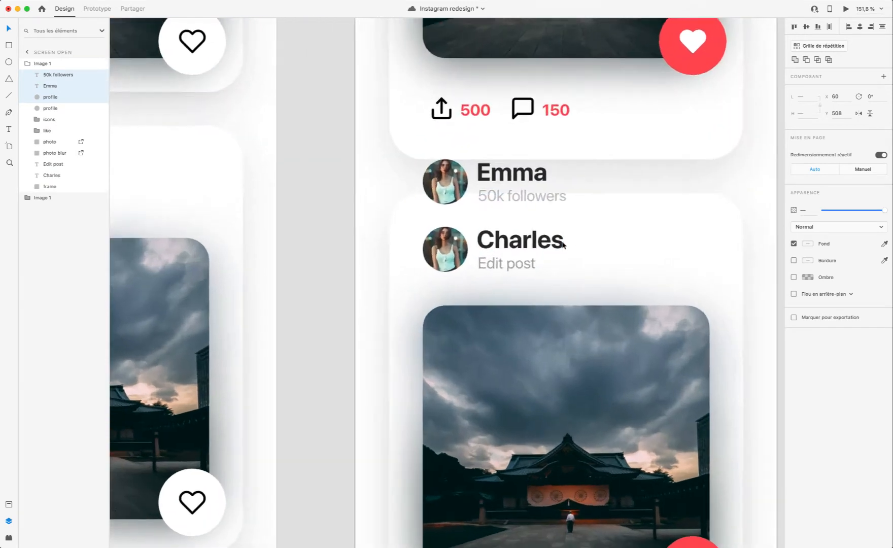
scroll(562, 245, up, 2)
drag(409, 170, 417, 267)
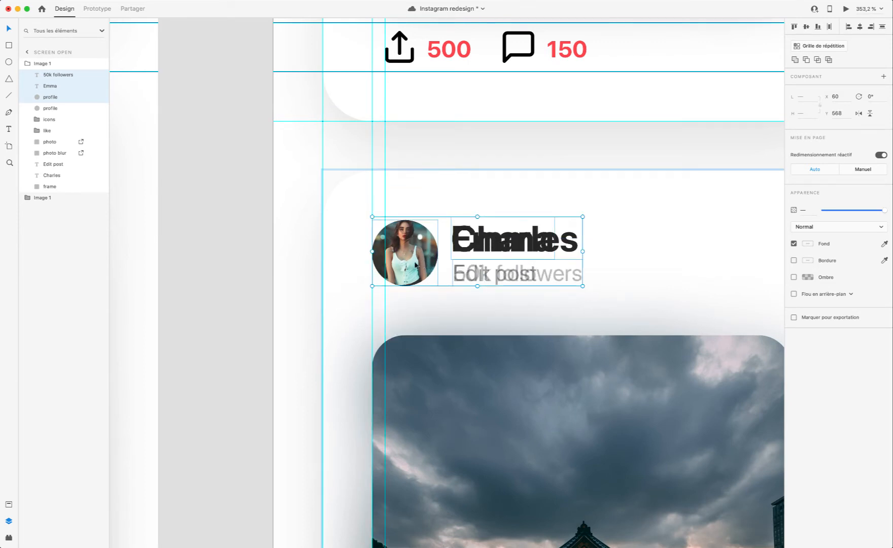
Step: Delete the duplicated card's old name, its Edit post text and the redundant profile picture underneath the new header
click(65, 176)
key(Delete)
click(55, 164)
key(Delete)
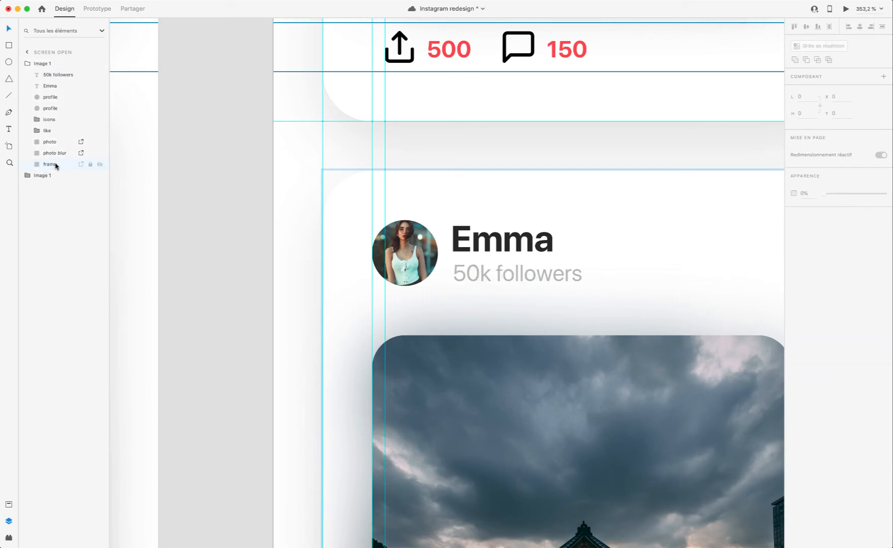
click(55, 97)
click(52, 108)
key(Delete)
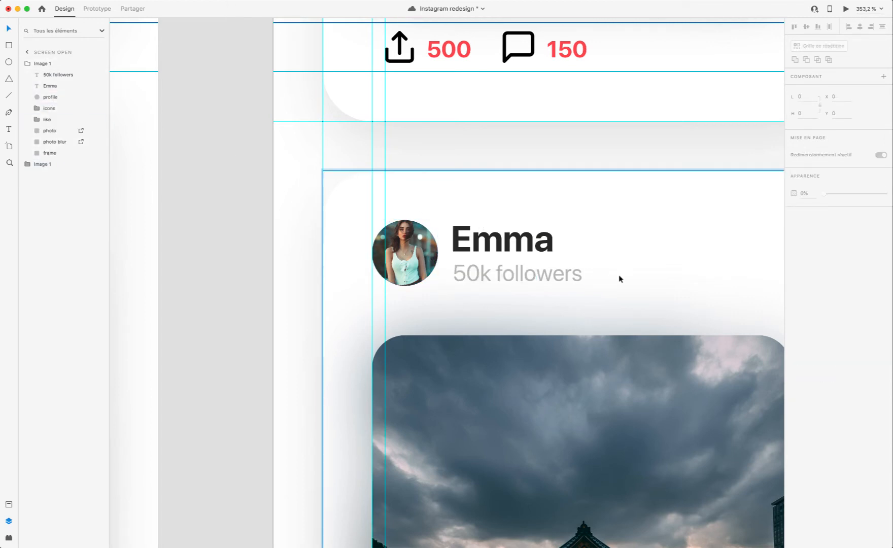
Step: Set the second Screen open card's share count to 250 and its comment count to 50
scroll(620, 278, down, 5)
scroll(623, 277, up, 5)
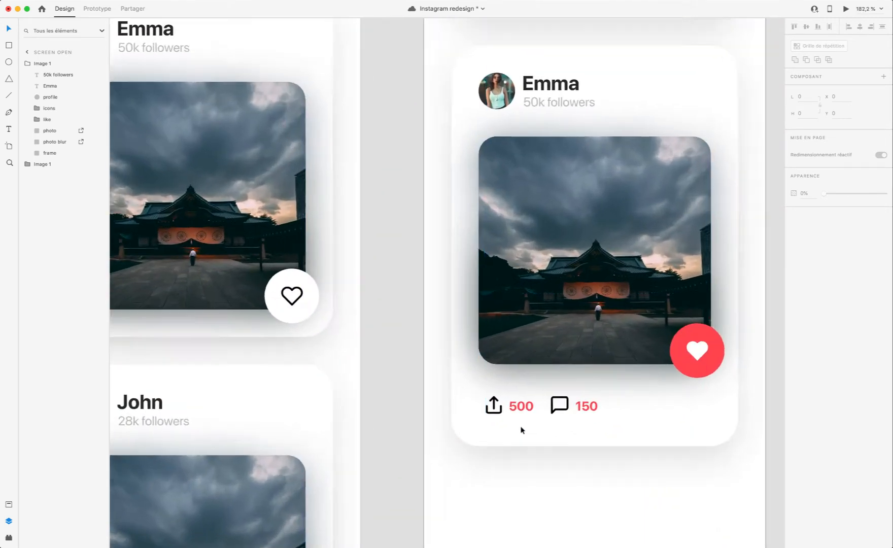
scroll(521, 430, up, 2)
double_click(517, 409)
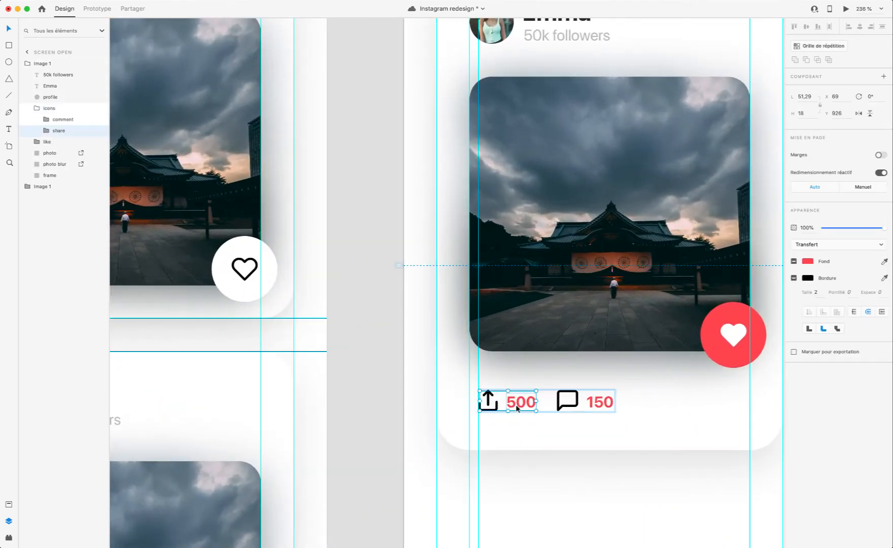
double_click(518, 407)
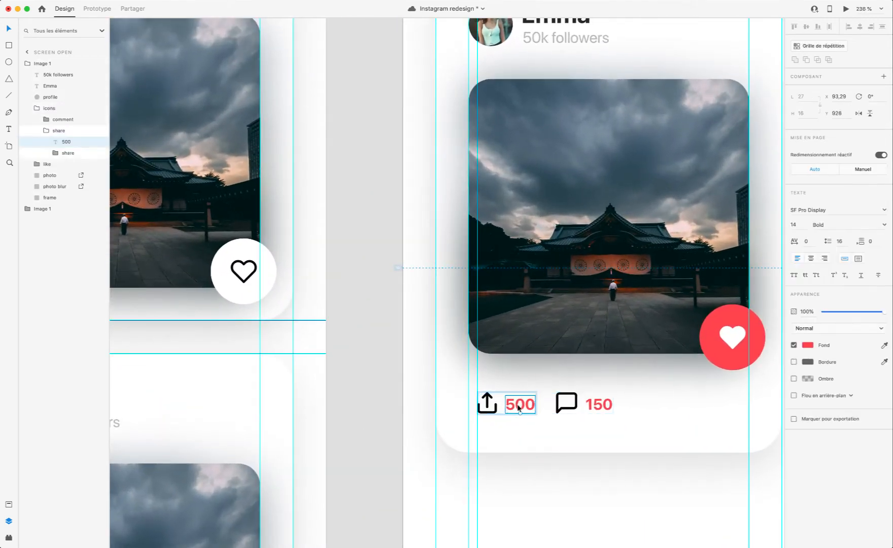
double_click(519, 407)
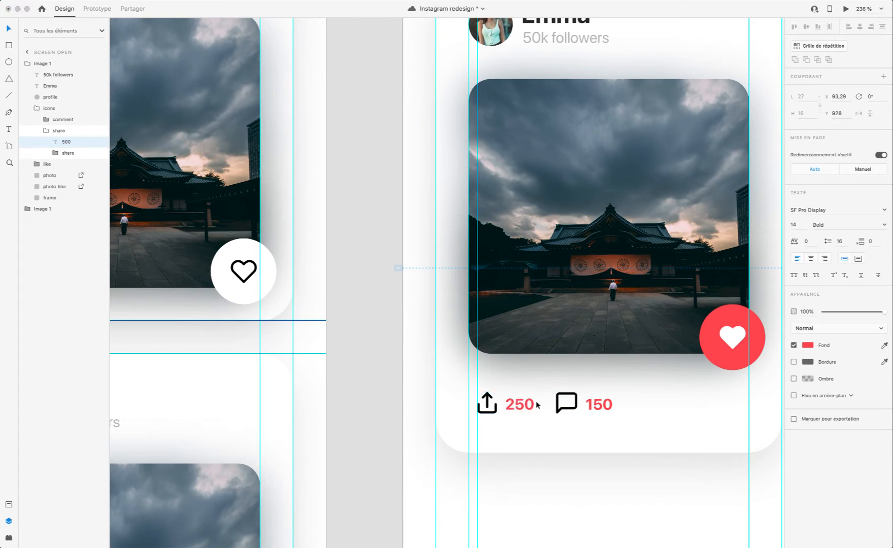
double_click(599, 405)
double_click(598, 405)
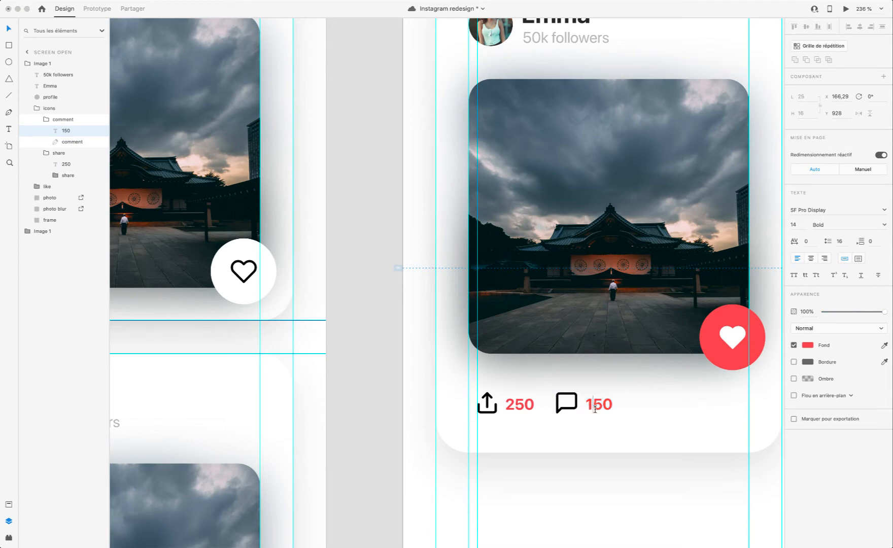
click(617, 470)
scroll(601, 407, down, 5)
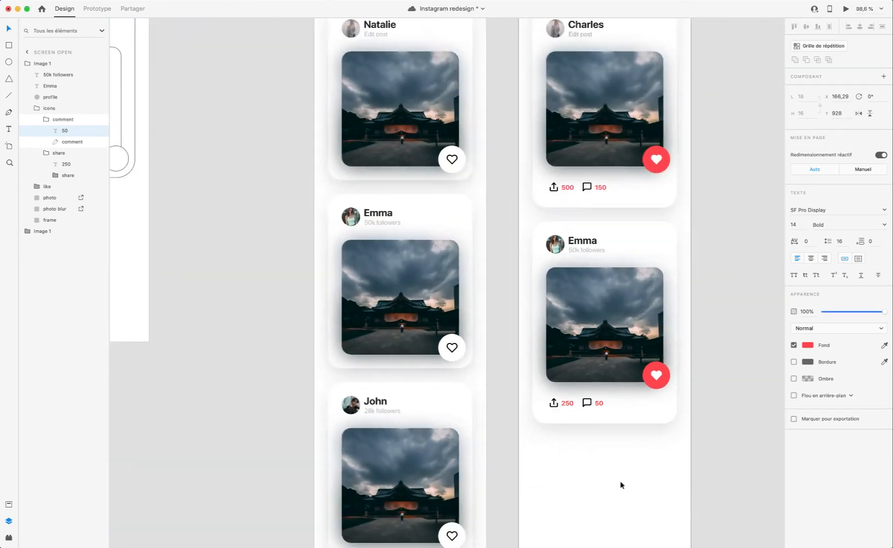
Step: Rename the second Screen open card's group as Image 2
click(623, 453)
scroll(492, 339, up, 5)
scroll(493, 339, right, 5)
click(484, 352)
scroll(485, 353, down, 7)
scroll(485, 352, left, 3)
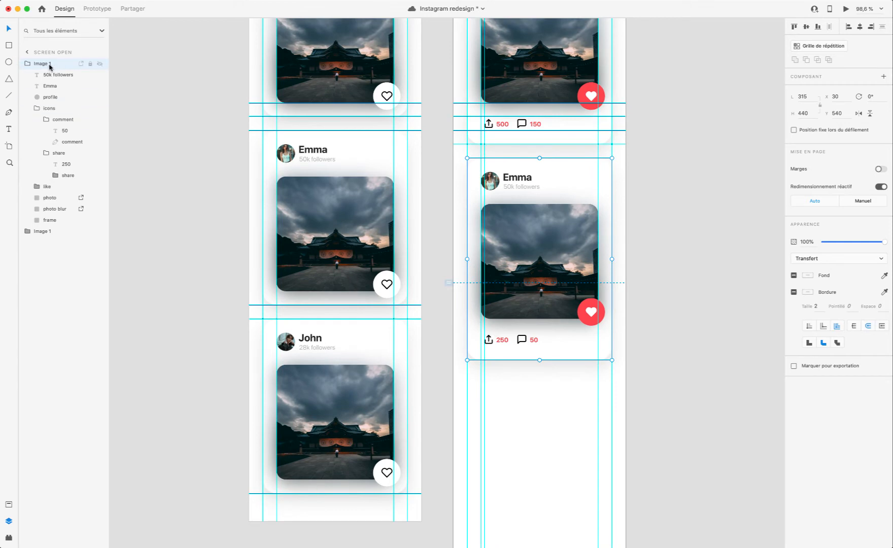
double_click(50, 65)
key(BackSpace)
text(2)
key(Return)
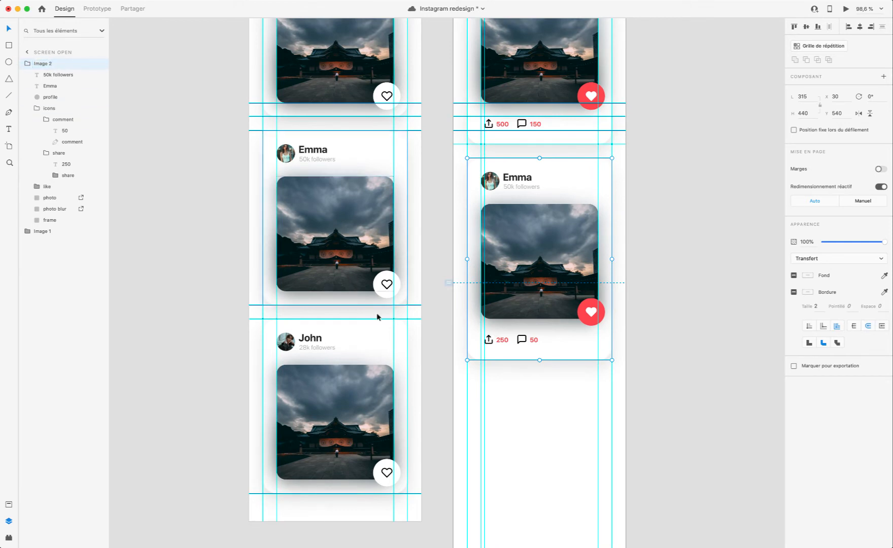
Step: Duplicate the Image 2 card group on Screen open and place the copy below it at X 30, Y 1010
click(534, 386)
click(551, 178)
scroll(553, 183, right, 3)
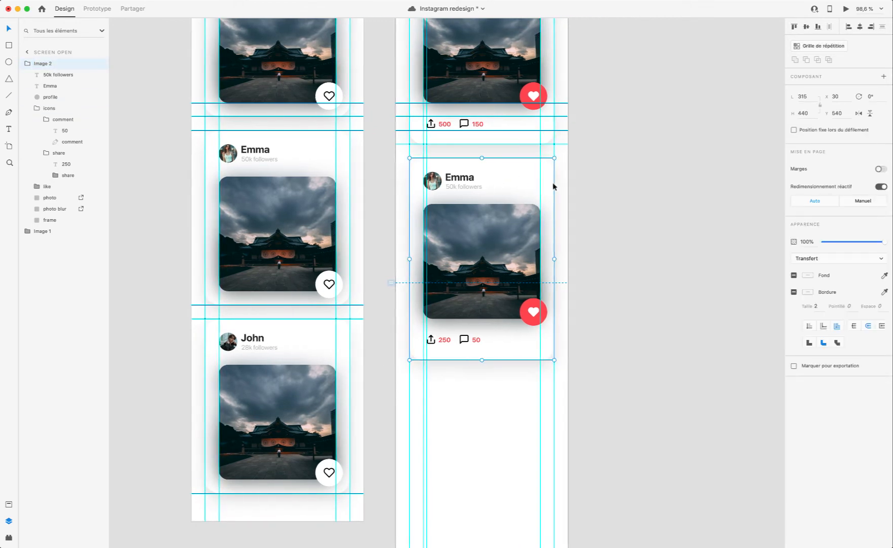
drag(514, 182, 511, 391)
scroll(511, 391, down, 2)
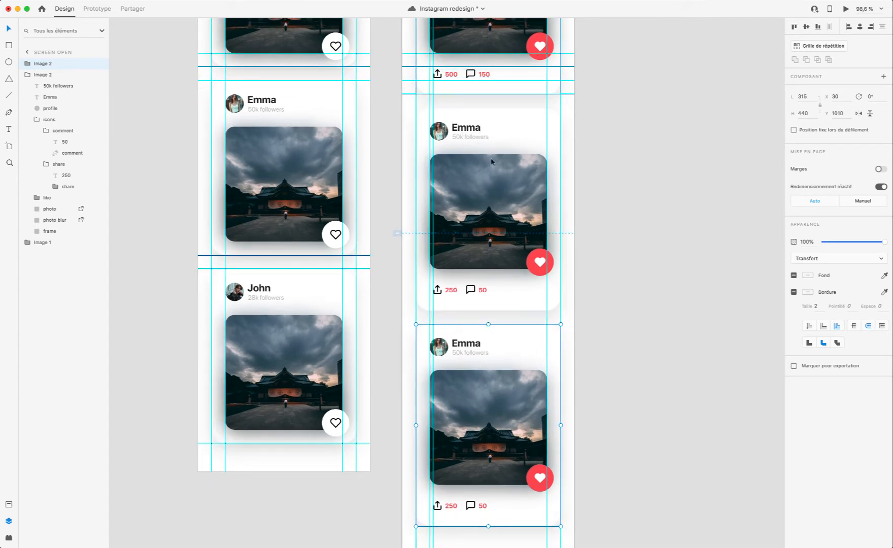
drag(503, 338, 504, 338)
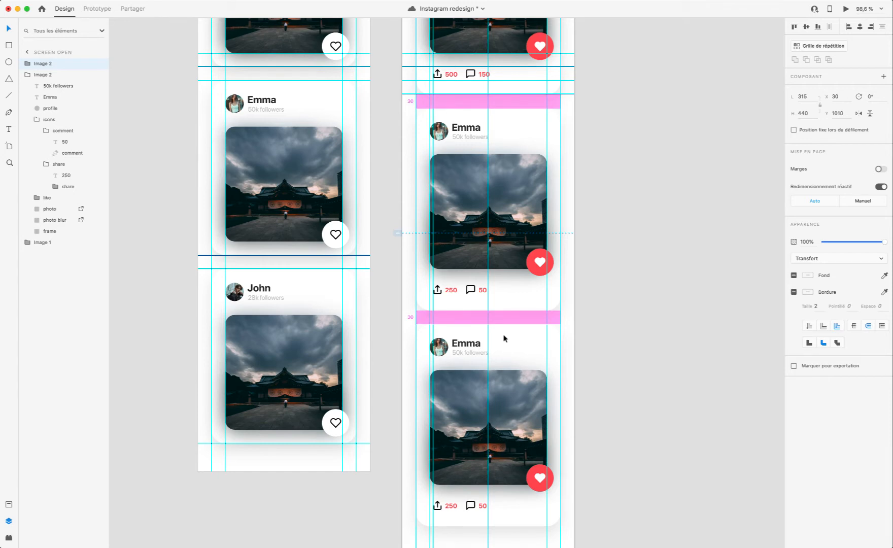
drag(504, 338, 504, 338)
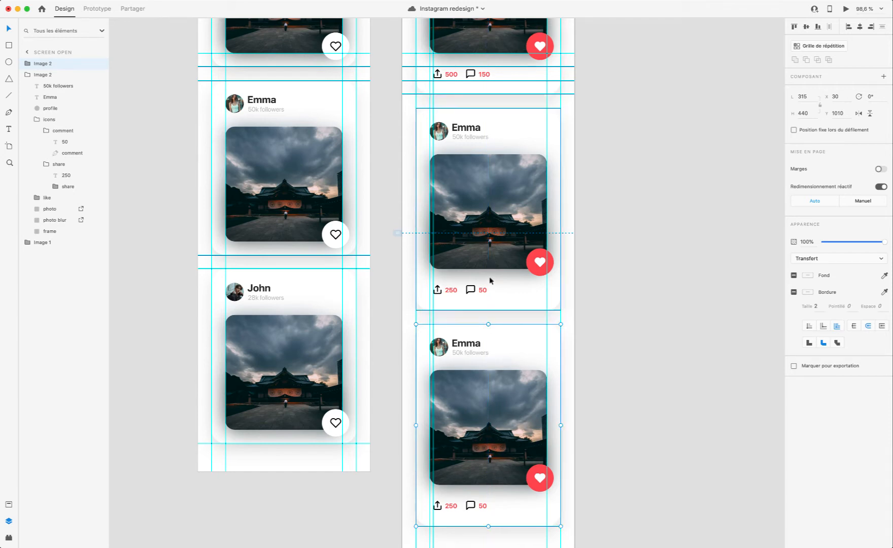
Step: Copy the third Screen closed card's profile picture, name and follower text into the third Screen open card, positioned at X 60, Y 1038
scroll(465, 358, up, 1)
scroll(465, 358, up, 5)
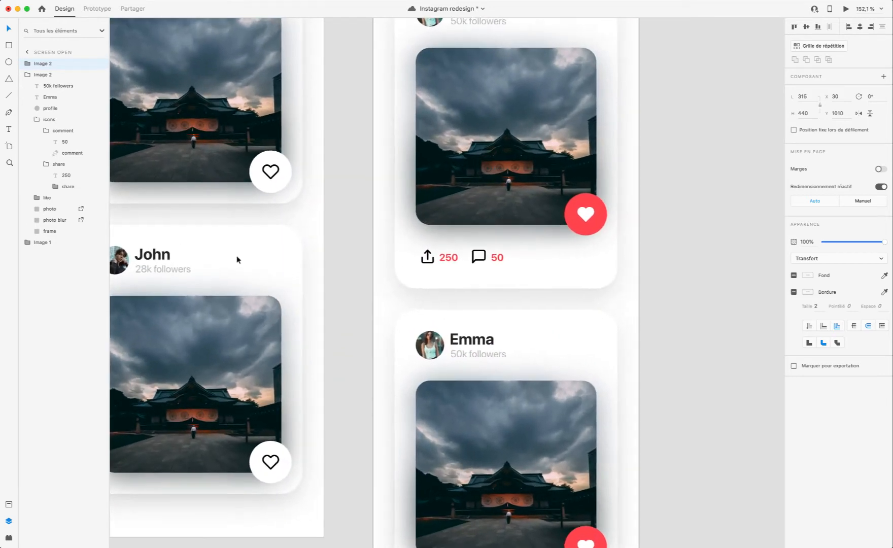
scroll(236, 259, left, 3)
super+click(211, 261)
shift+click(248, 255)
shift+click(252, 271)
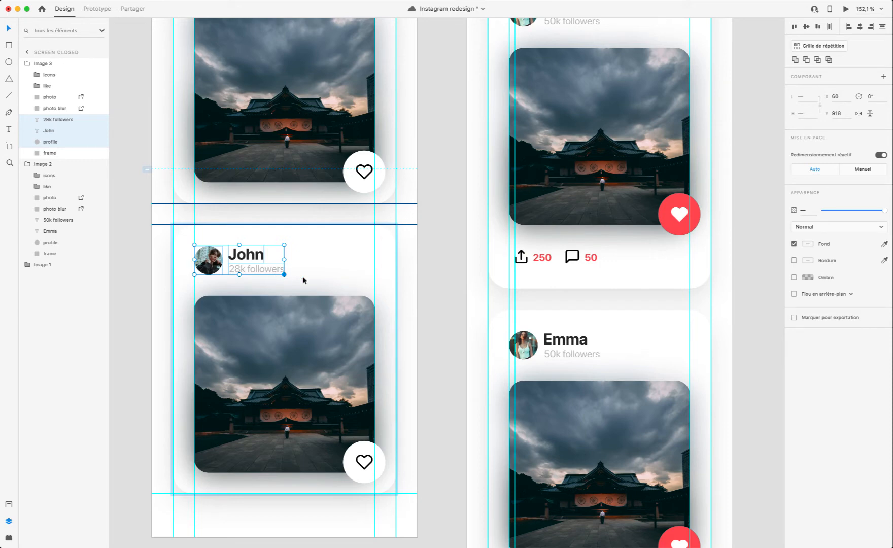
scroll(603, 339, up, 5)
click(522, 312)
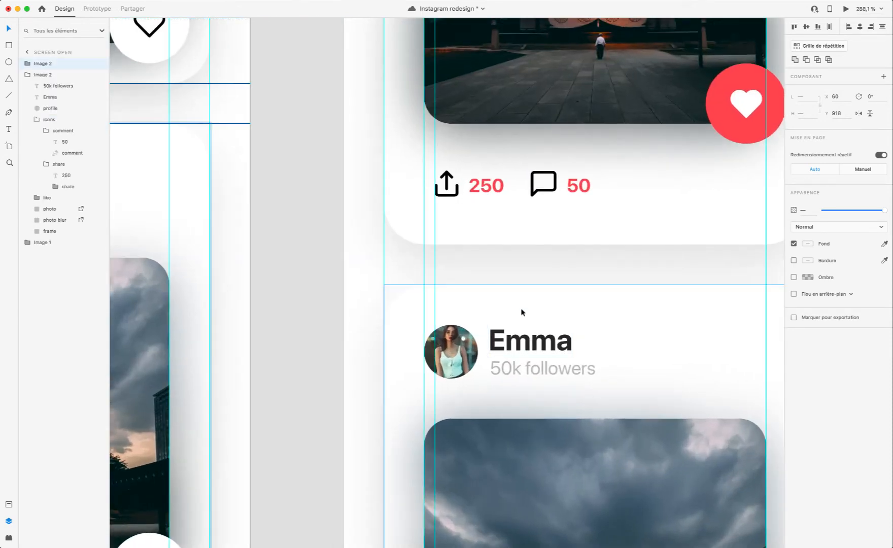
double_click(521, 312)
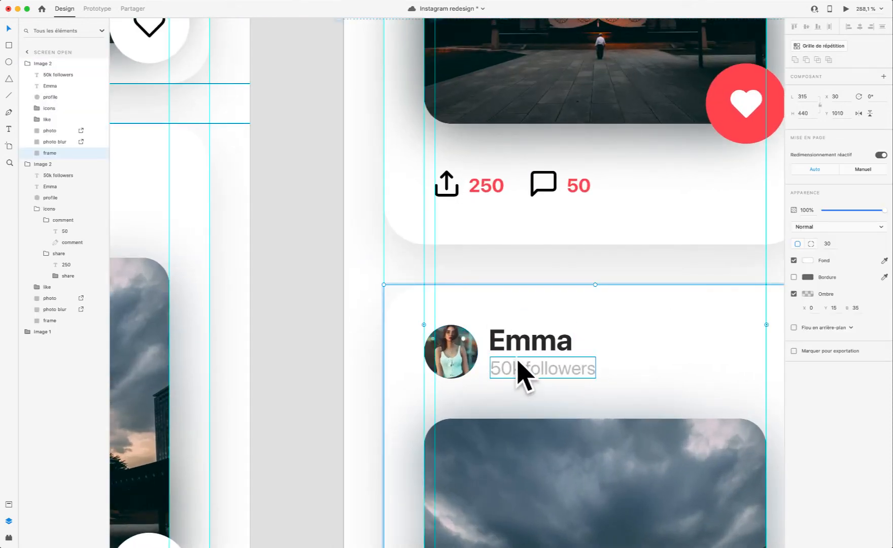
key(super+v)
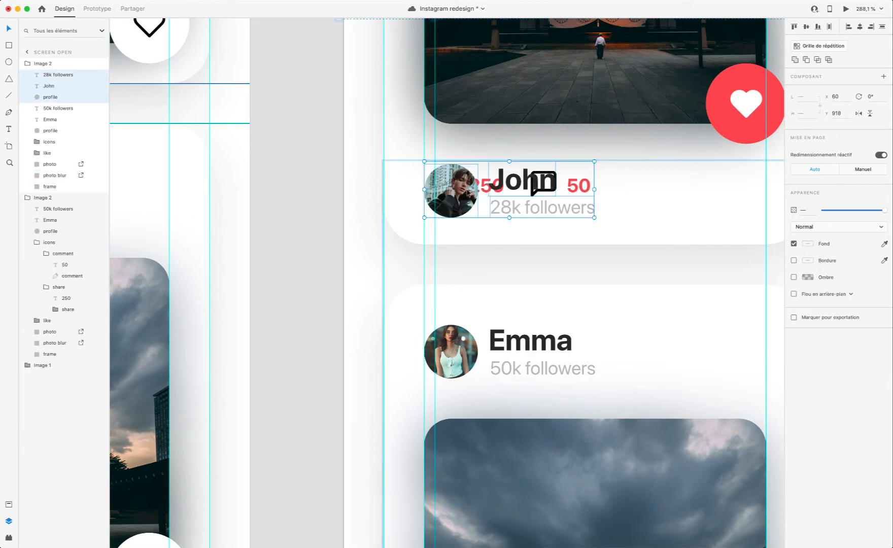
drag(469, 198, 466, 354)
scroll(466, 354, down, 1)
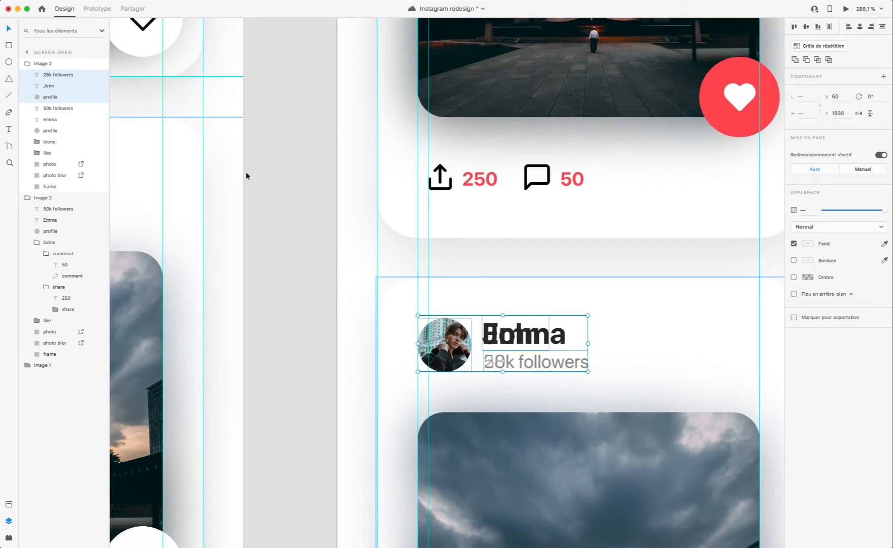
Step: Delete the old profile picture, name and 50k followers text from the third Screen open card
click(54, 177)
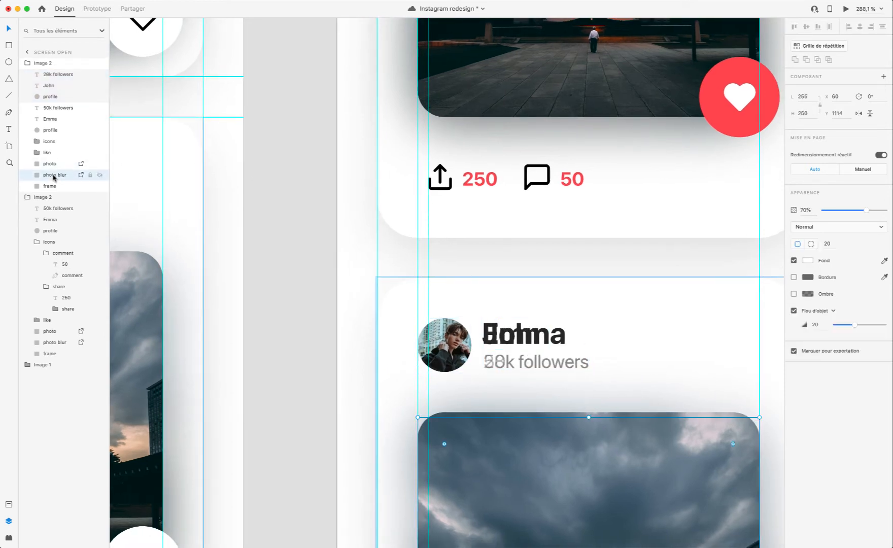
click(51, 152)
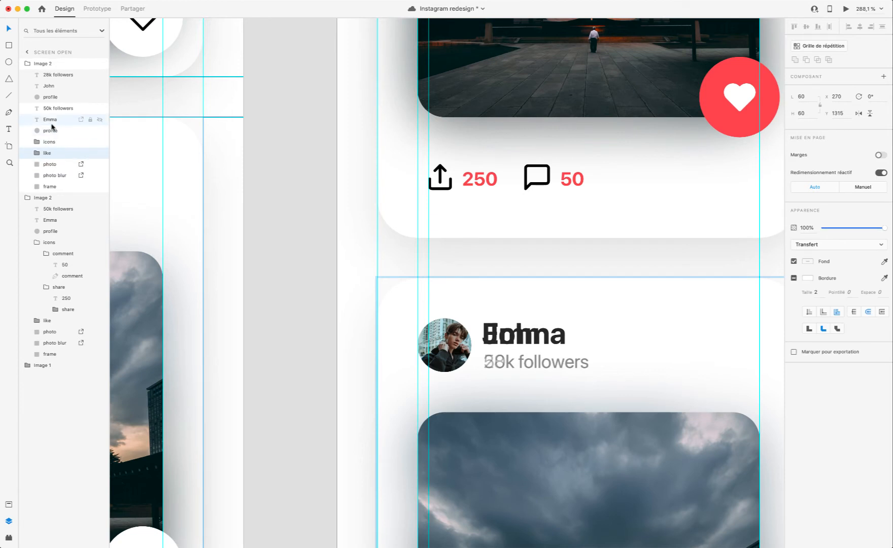
click(51, 131)
key(Delete)
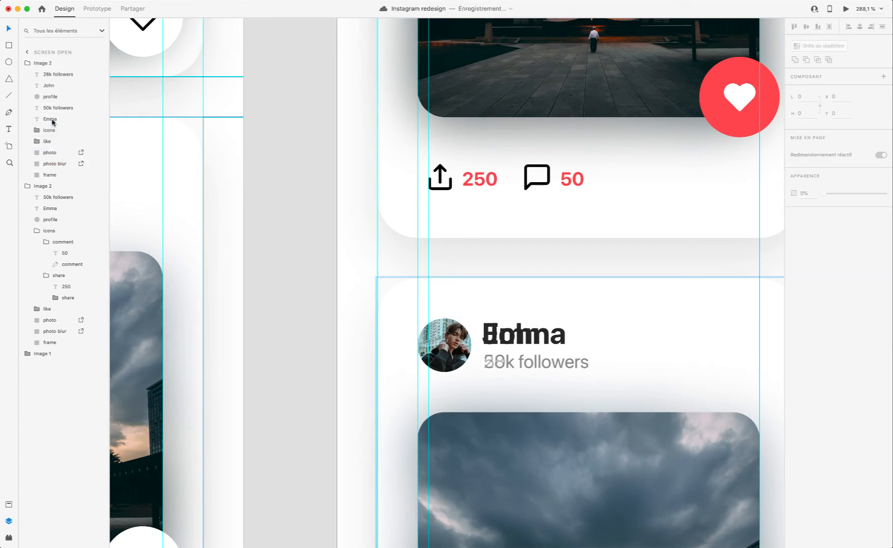
click(50, 119)
key(Delete)
click(56, 108)
key(Delete)
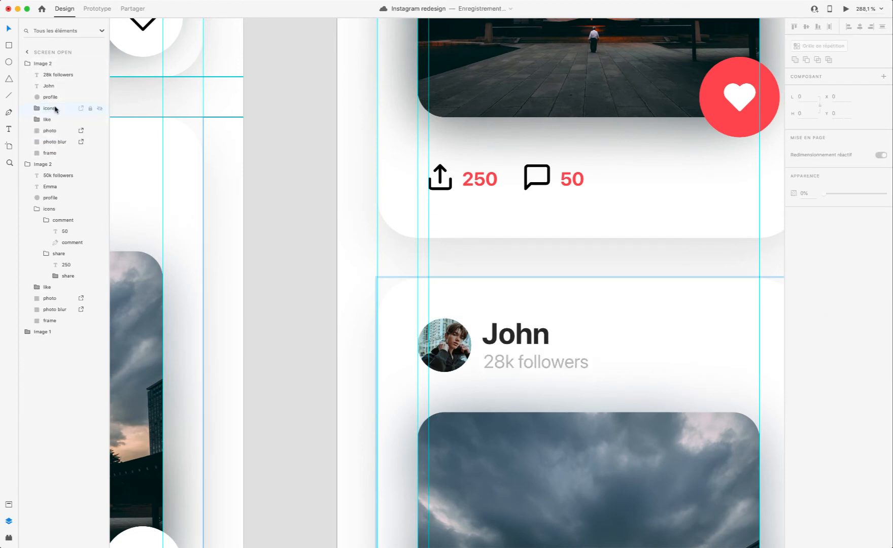
Step: Set the share count in the third Screen open card to 400
scroll(552, 390, down, 5)
scroll(564, 360, down, 5)
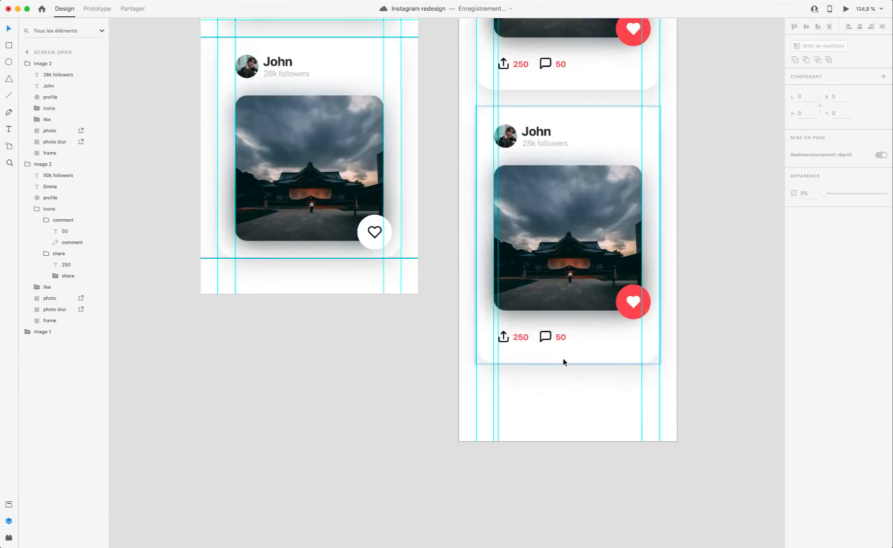
scroll(538, 329, up, 5)
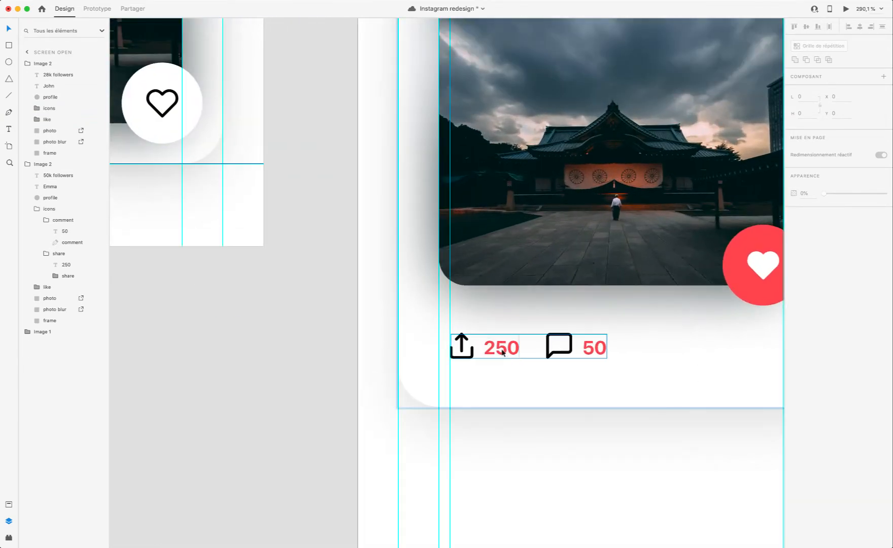
double_click(502, 350)
double_click(500, 349)
double_click(500, 349)
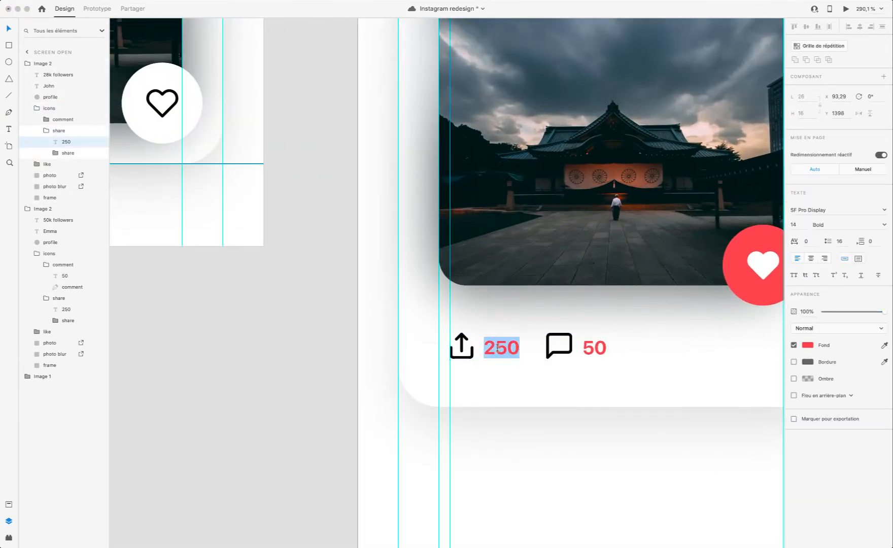
text(400)
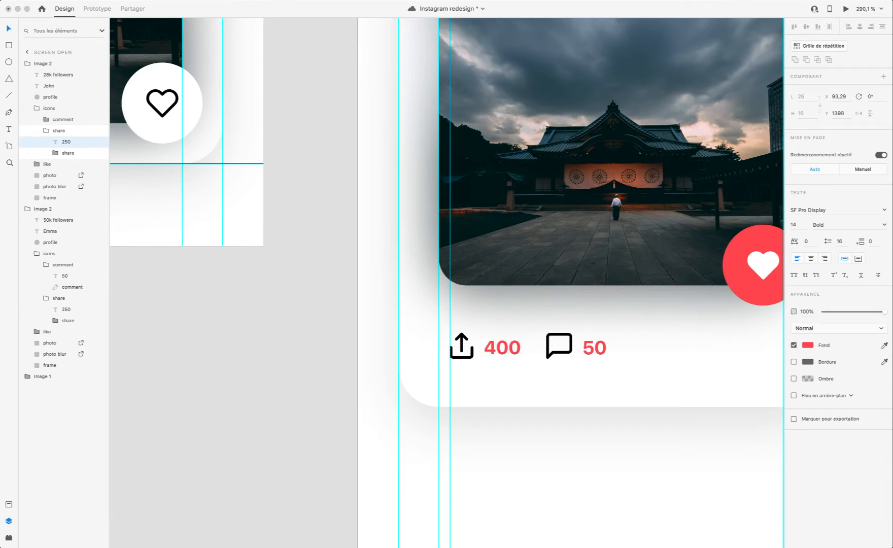
Step: Set the comment count in the third Screen open card to 200
double_click(598, 351)
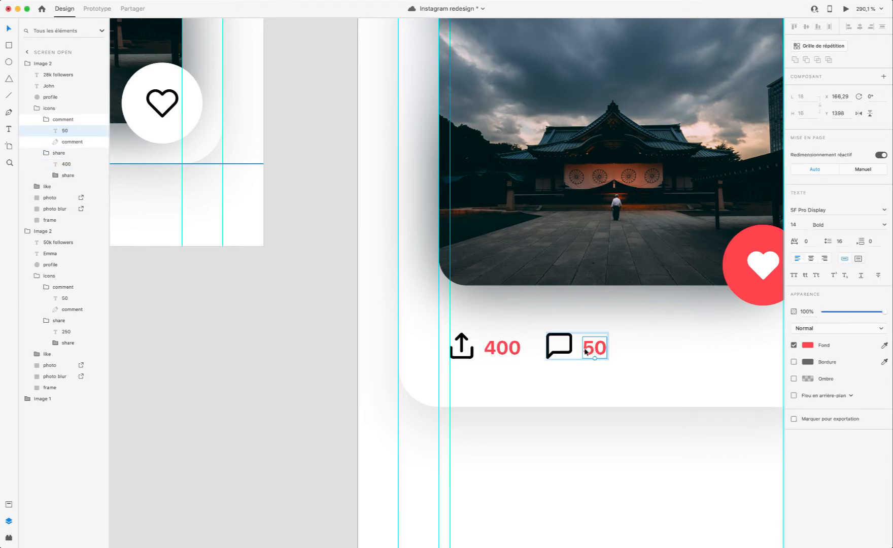
double_click(591, 347)
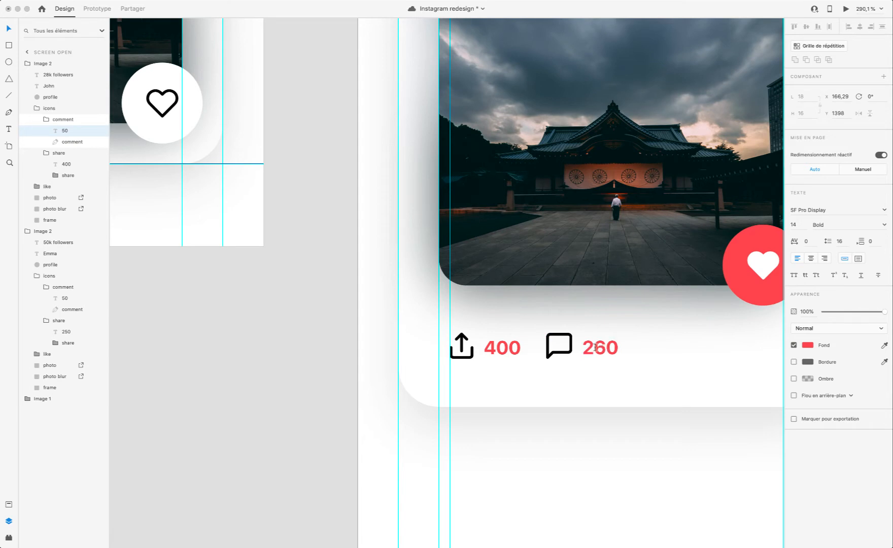
double_click(600, 348)
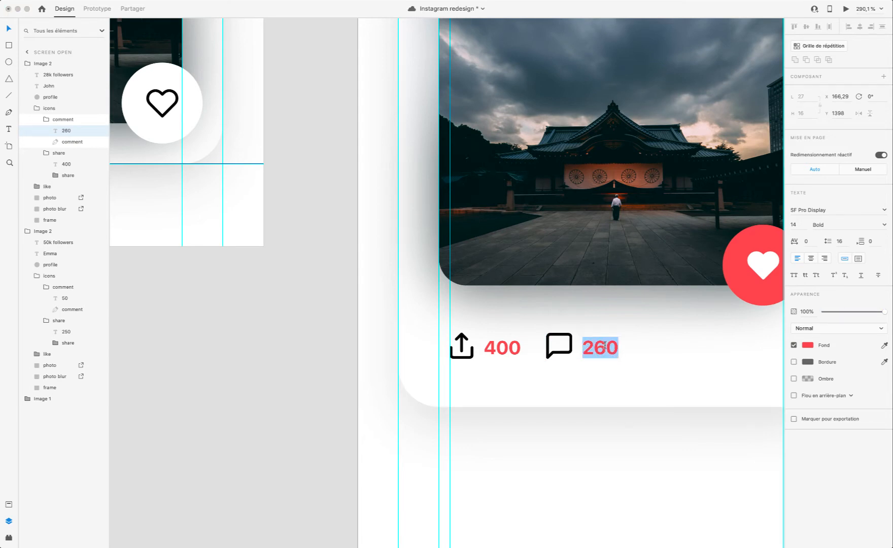
click(604, 349)
click(628, 456)
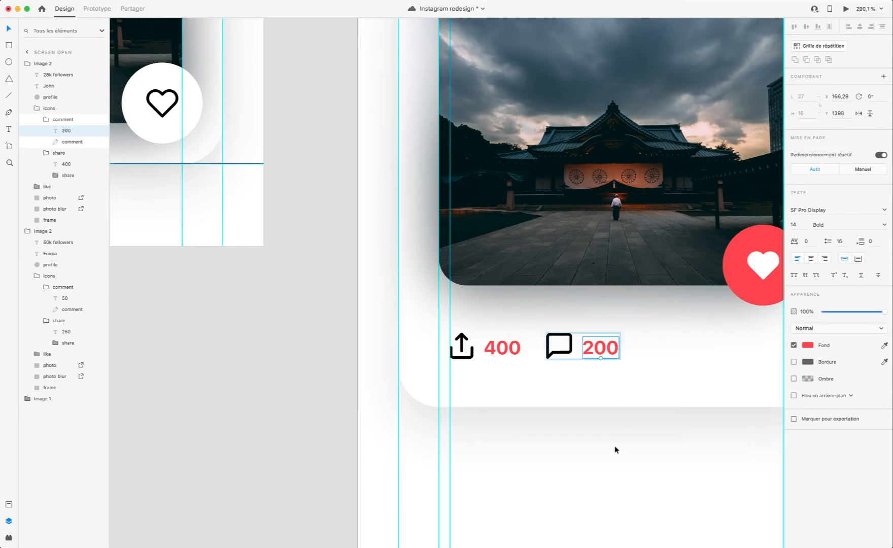
scroll(613, 449, down, 5)
click(612, 450)
scroll(612, 451, down, 3)
scroll(612, 453, down, 4)
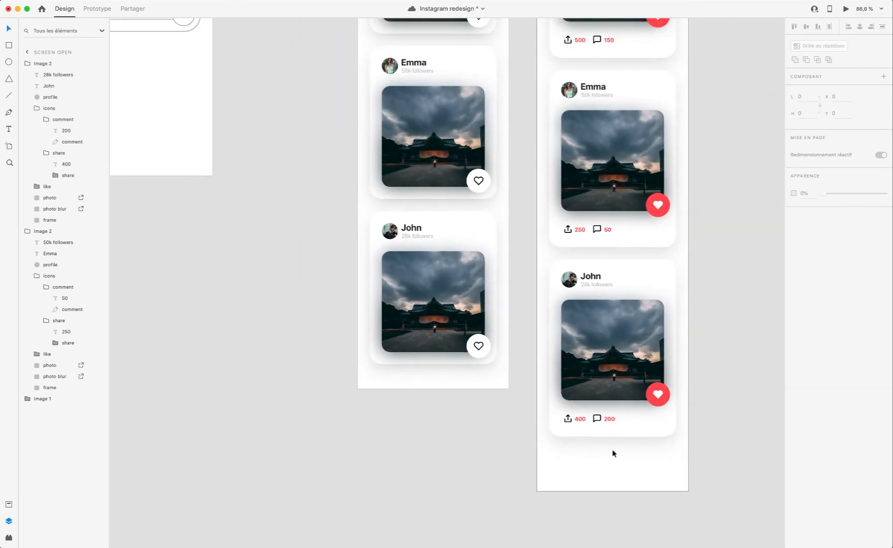
Step: Add horizontal guides on Screen open at the second card's top and bottom edges and at the third card's top edge
key(super+shift+apostrophe)
scroll(613, 453, down, 5)
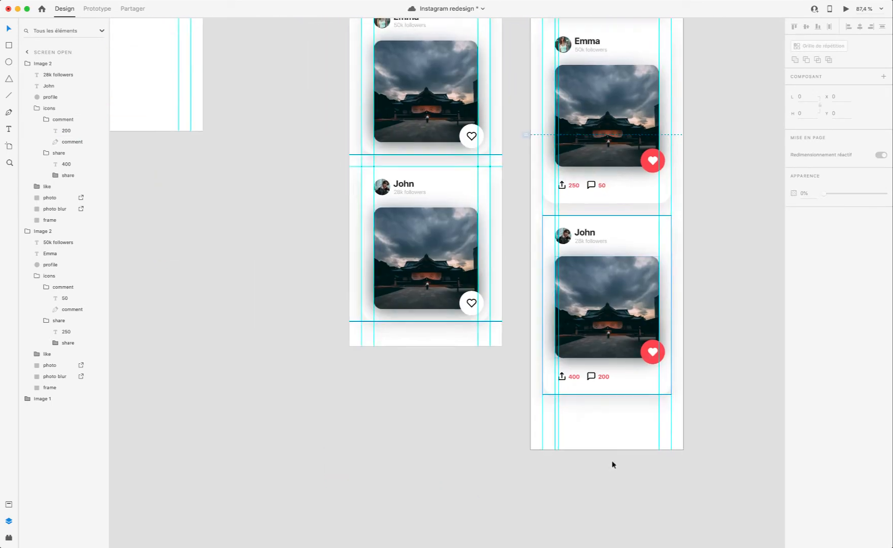
scroll(610, 425, up, 4)
scroll(618, 461, up, 5)
scroll(618, 461, right, 1)
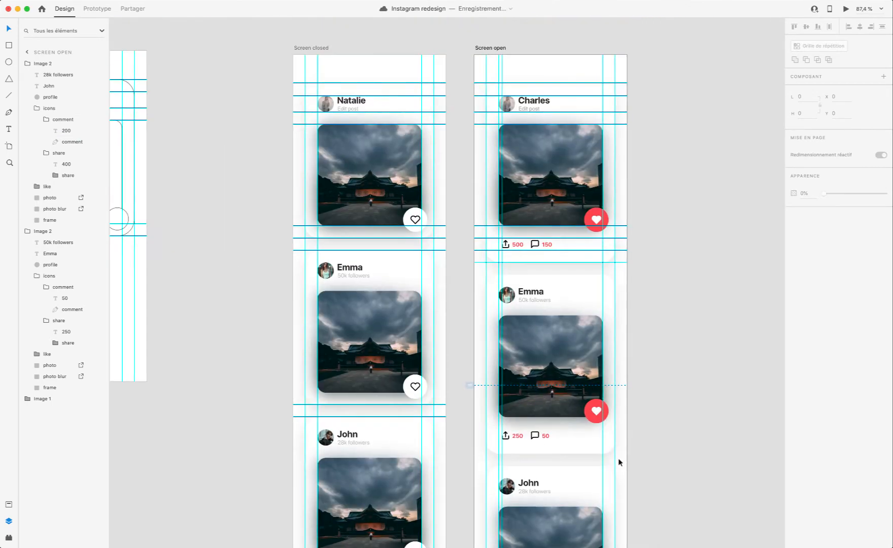
drag(522, 49, 551, 274)
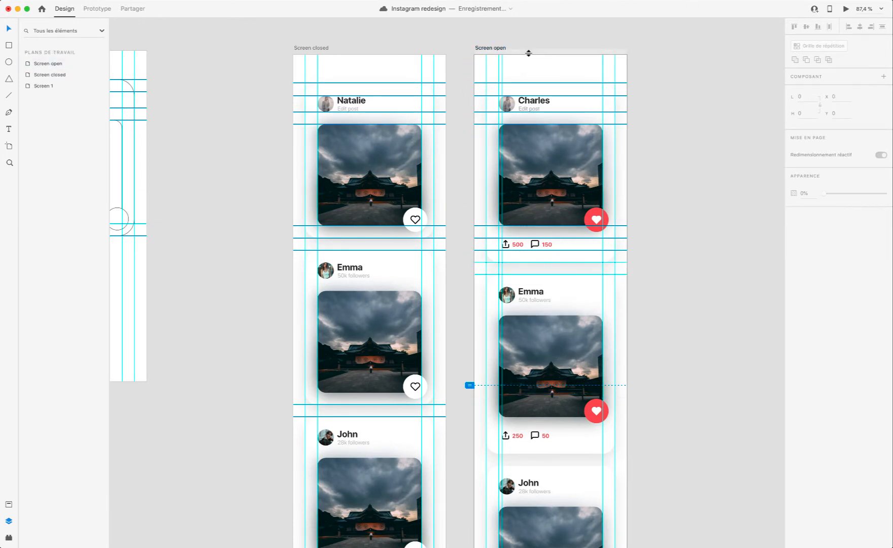
drag(528, 54, 544, 347)
scroll(552, 87, up, 6)
drag(538, 121, 559, 431)
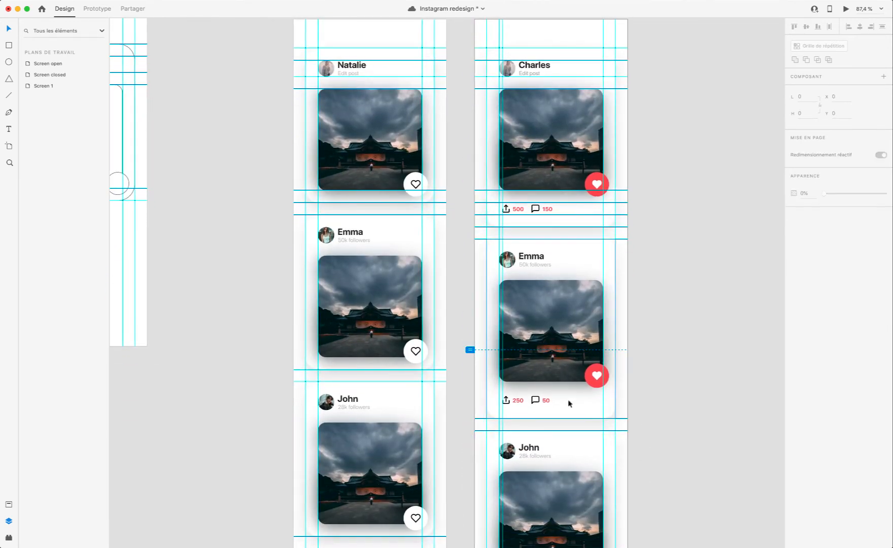
Step: Preview the prototype from Screen closed, testing the feed's scrolling and the first card's like button, and close the preview
scroll(535, 375, up, 6)
scroll(532, 346, down, 7)
scroll(533, 345, left, 6)
scroll(533, 343, right, 4)
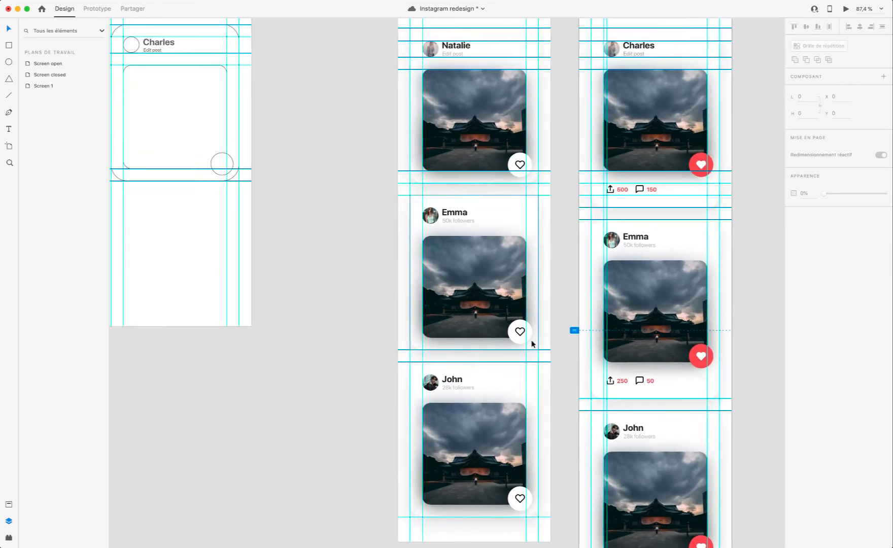
scroll(513, 334, up, 6)
click(414, 164)
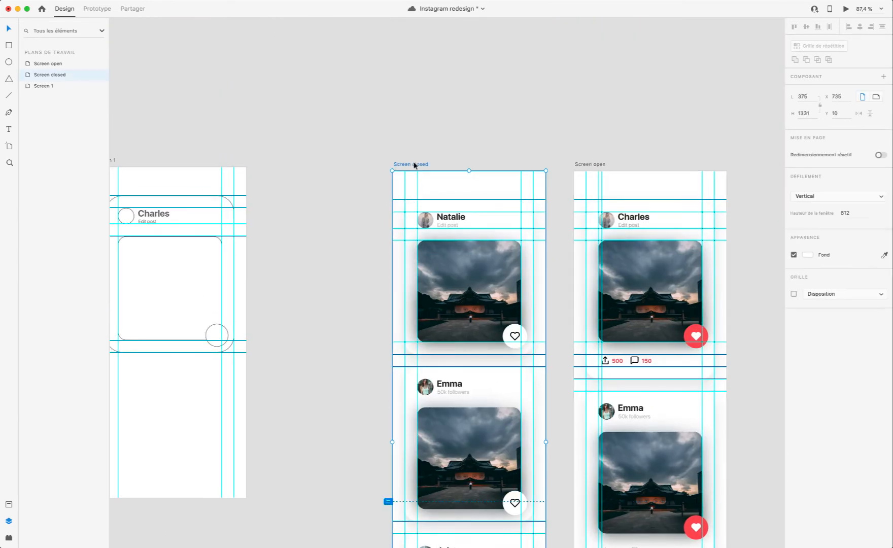
click(842, 9)
click(492, 271)
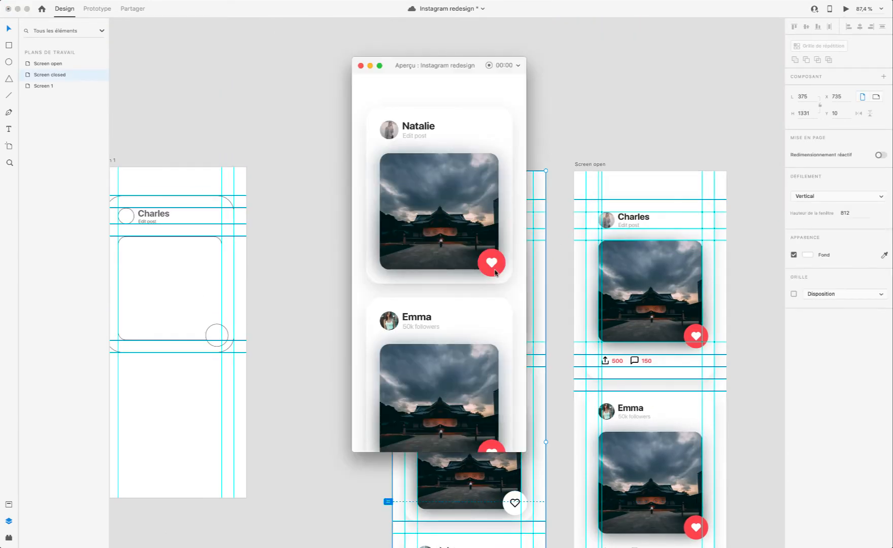
scroll(492, 273, down, 5)
scroll(493, 274, up, 5)
click(492, 271)
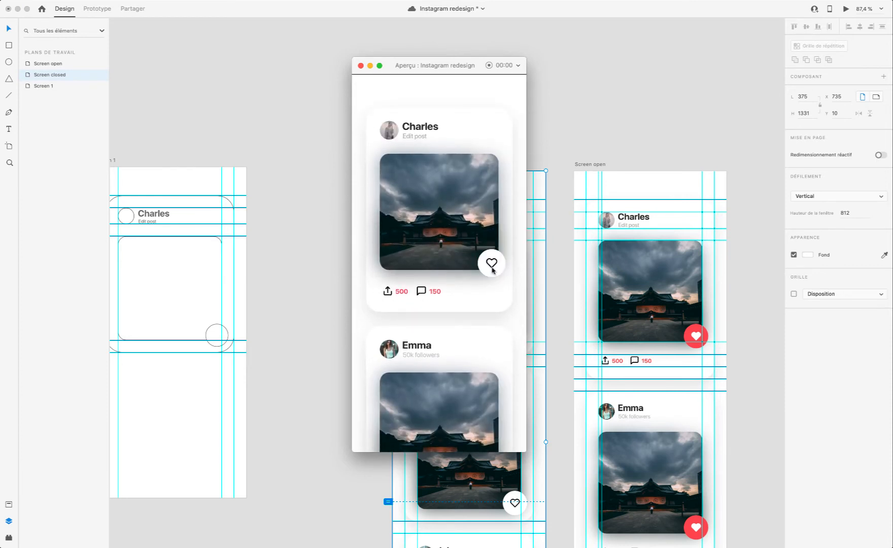
click(360, 65)
Step: Compare the spacing and alignment of the three cards on Screen closed with those on Screen open
scroll(578, 269, right, 5)
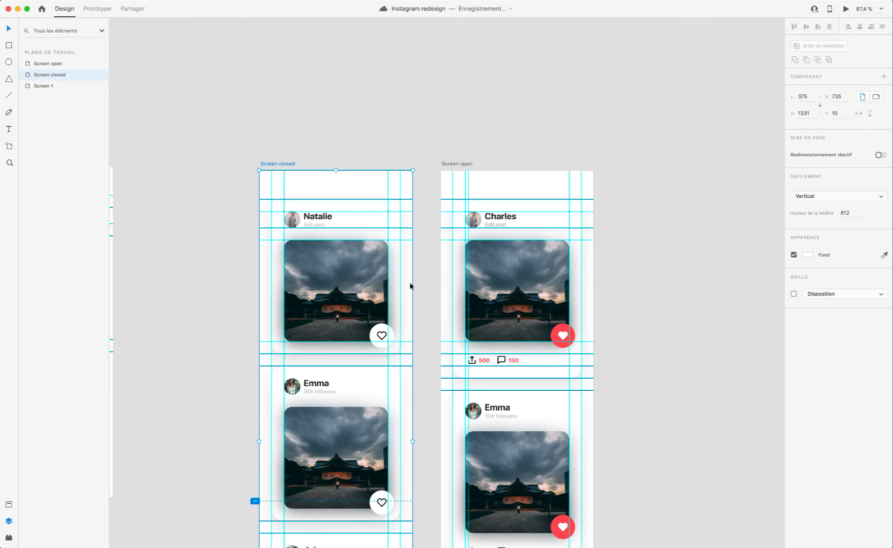
scroll(473, 402, down, 5)
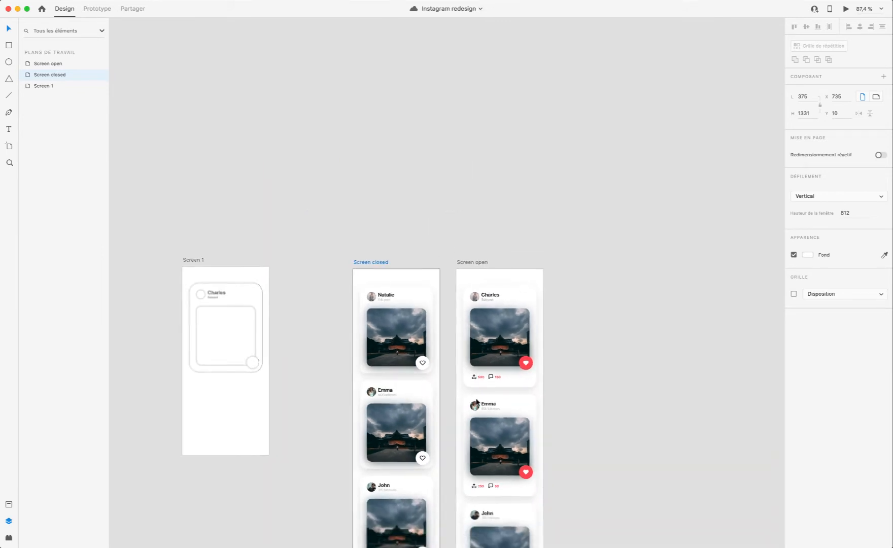
scroll(476, 401, up, 4)
scroll(477, 399, down, 5)
scroll(476, 398, up, 5)
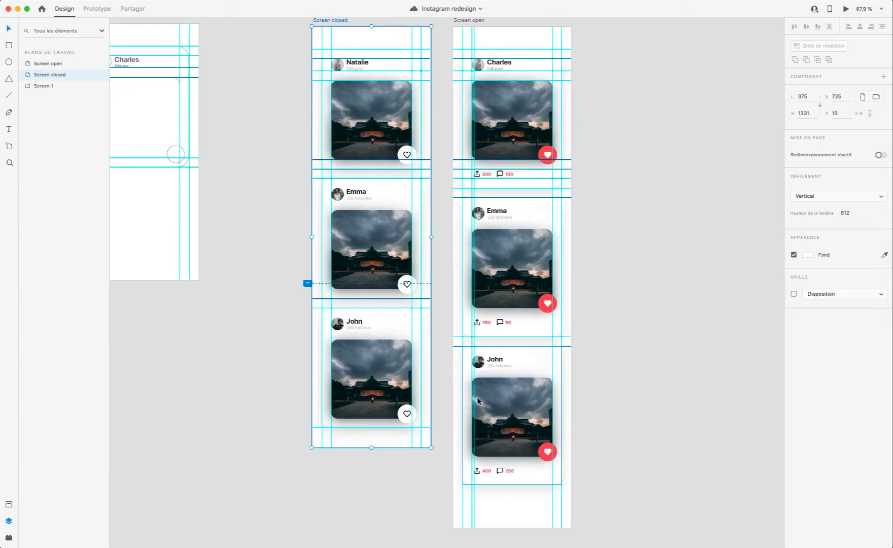
scroll(476, 398, up, 4)
scroll(507, 355, down, 4)
scroll(507, 355, left, 1)
click(542, 318)
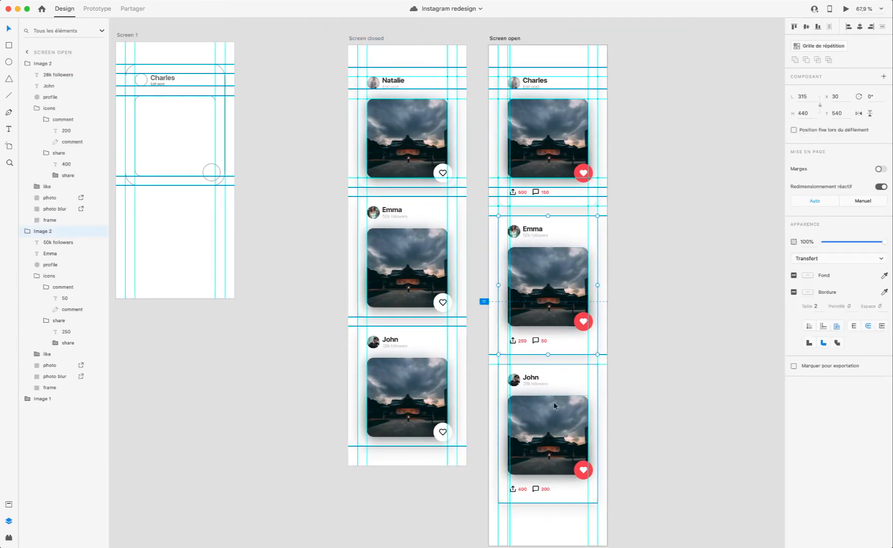
click(541, 520)
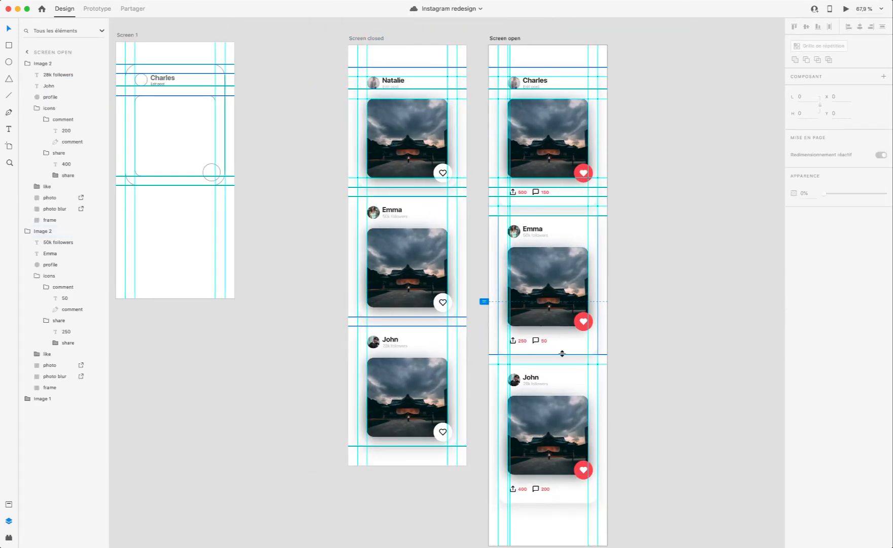
scroll(567, 335, up, 4)
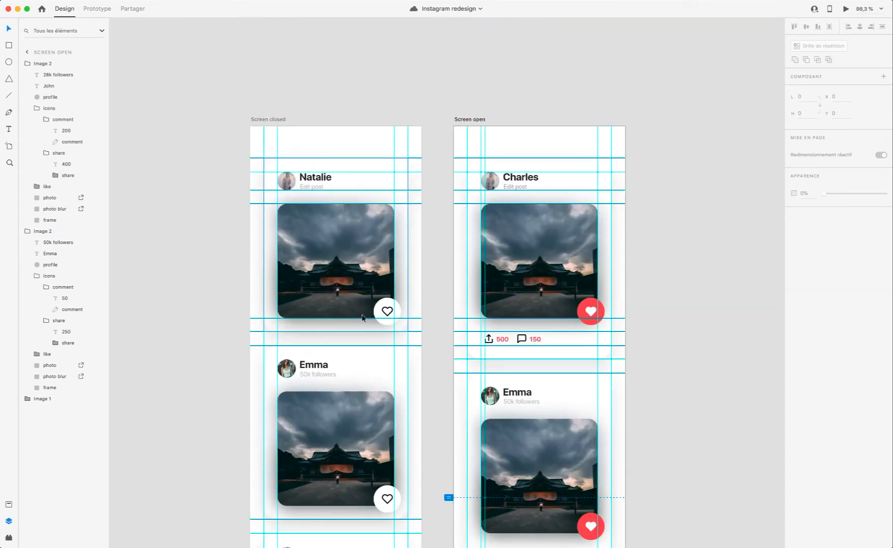
scroll(399, 271, up, 4)
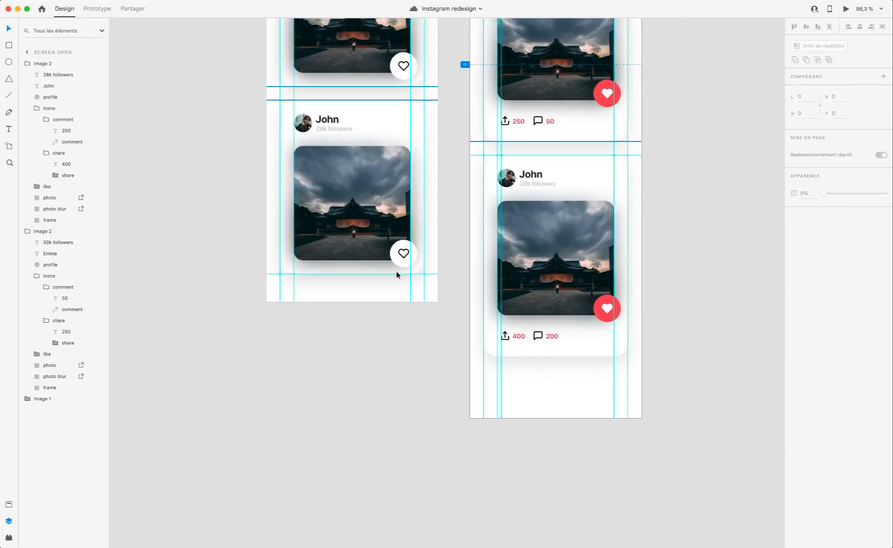
scroll(381, 240, up, 10)
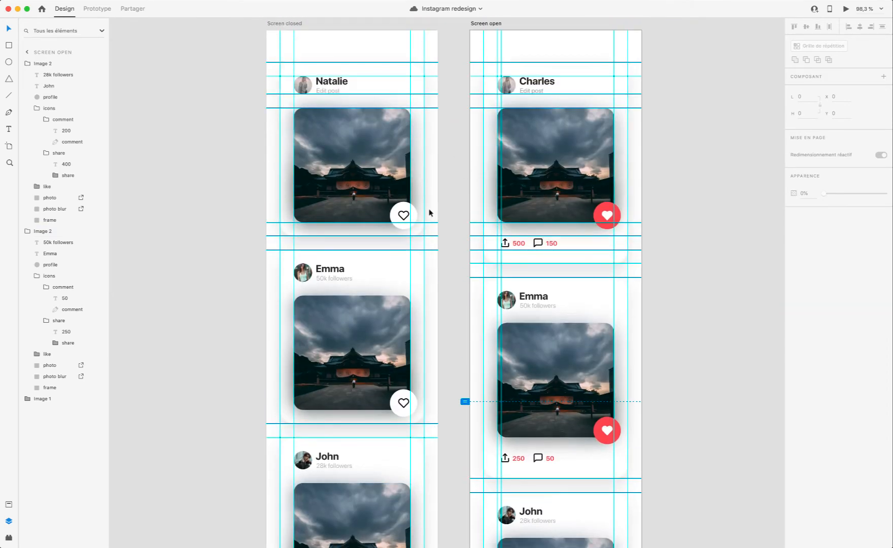
scroll(415, 210, up, 2)
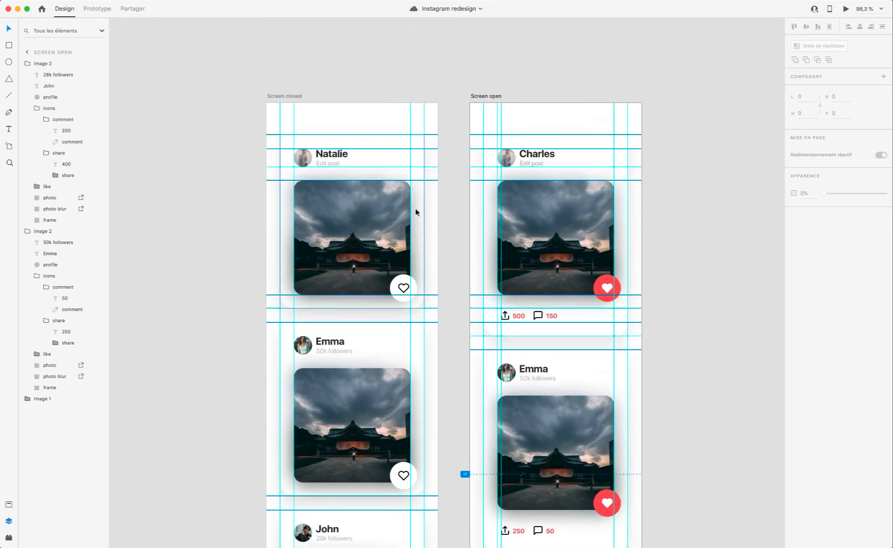
Step: Check the Screen closed and Screen open artboards' dimensions and how far each extends below its last card
click(285, 101)
click(492, 100)
click(296, 95)
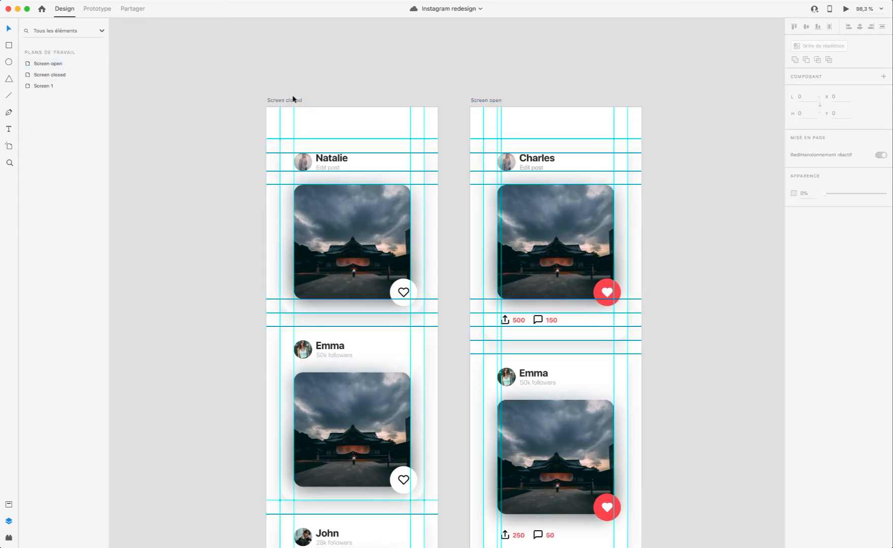
click(476, 100)
scroll(313, 199, down, 10)
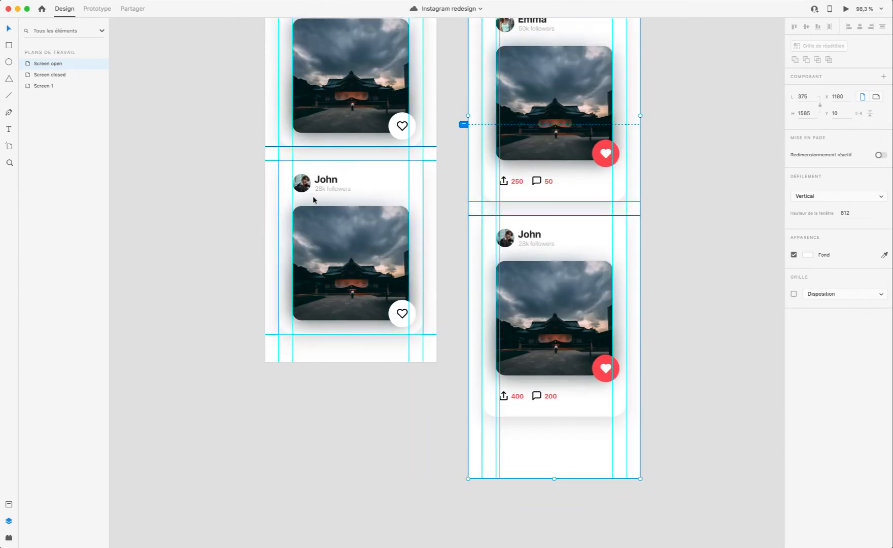
scroll(312, 200, up, 5)
Step: Inspect the Image 1 card group on Screen closed and examine how the cards below it line up with Screen open
click(346, 68)
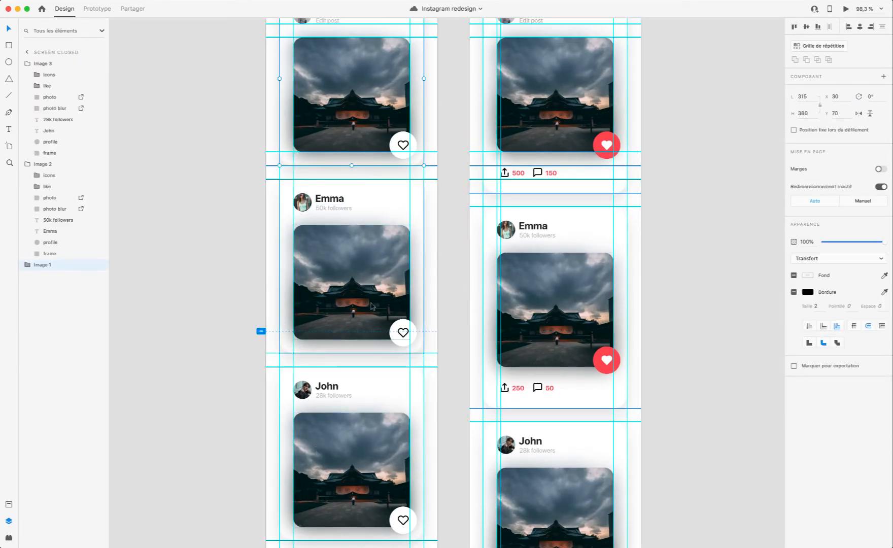
scroll(371, 306, up, 4)
scroll(339, 478, down, 5)
scroll(339, 478, left, 1)
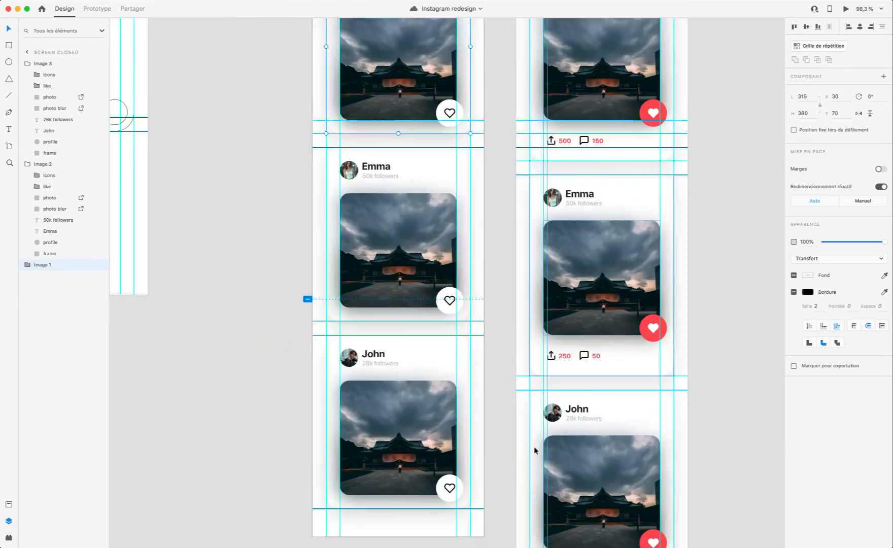
scroll(533, 446, down, 3)
scroll(534, 445, left, 1)
scroll(519, 415, up, 5)
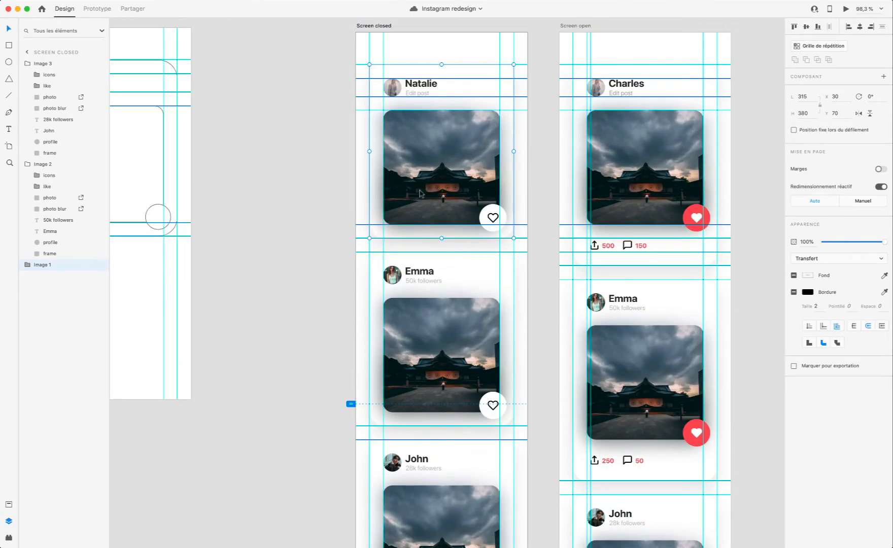
scroll(695, 238, down, 4)
scroll(695, 238, left, 1)
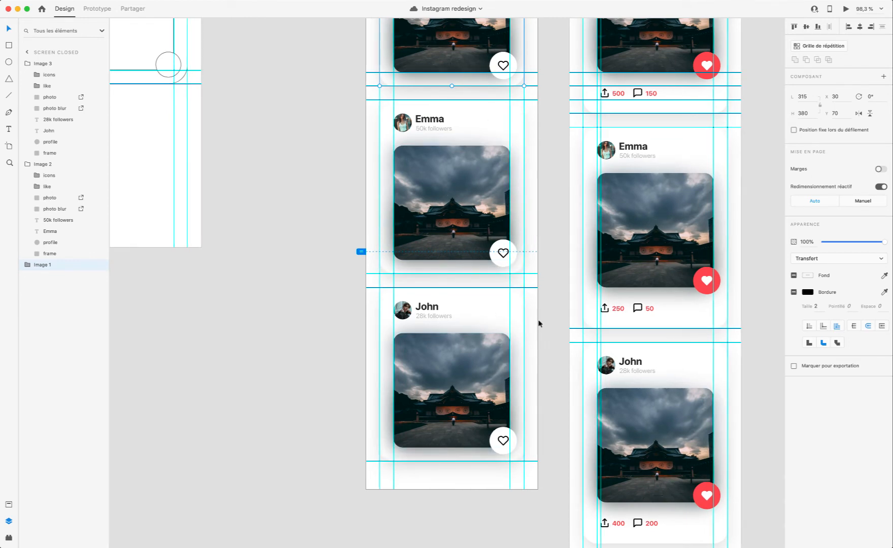
scroll(536, 320, up, 3)
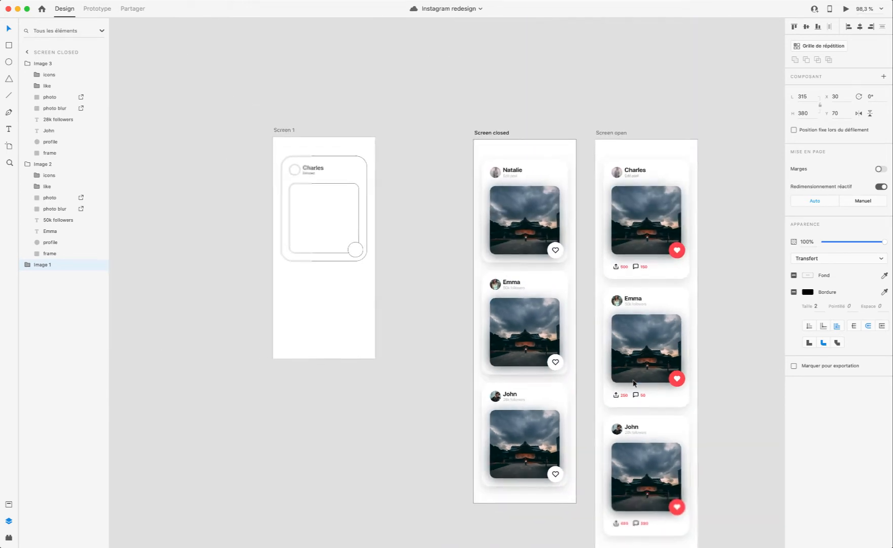
Step: Check the position and spacing of the horizontal guide at the top edge of the second Screen open card
scroll(552, 370, down, 2)
scroll(648, 393, up, 2)
key(super+semicolon)
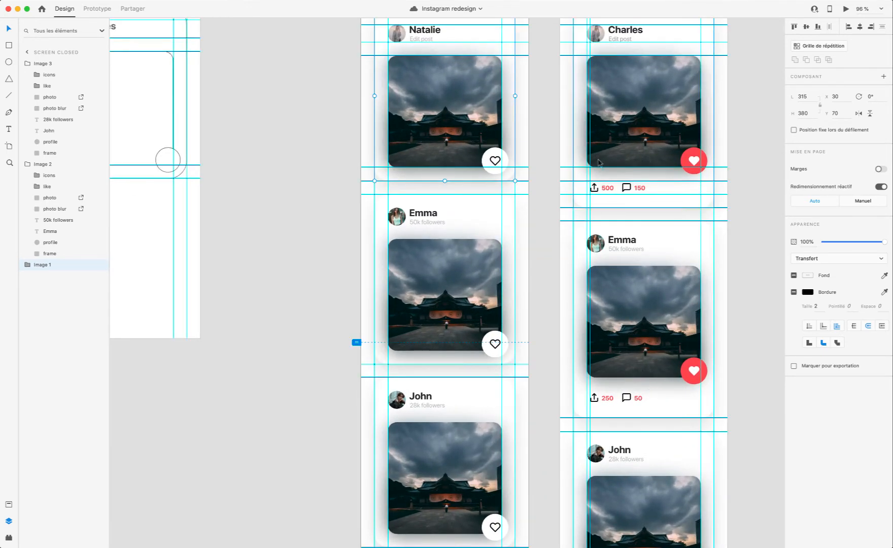
scroll(647, 393, up, 3)
scroll(643, 331, up, 3)
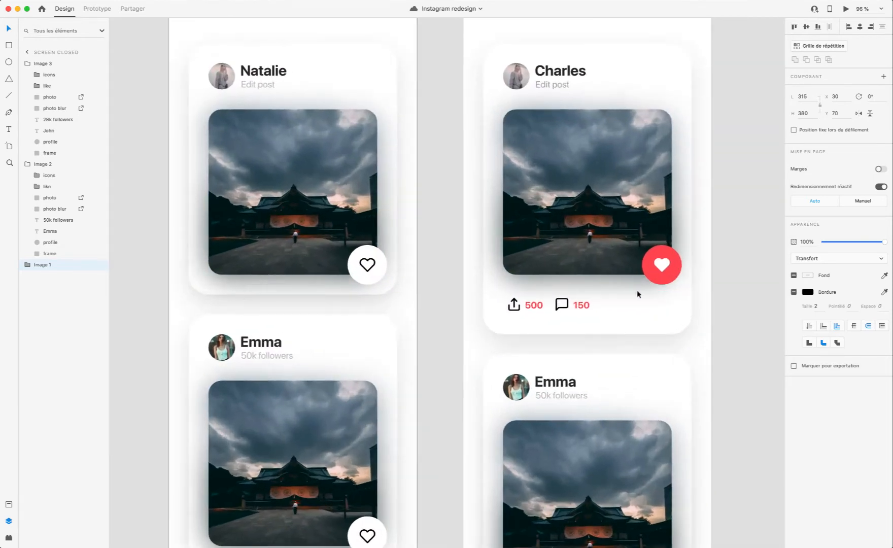
click(570, 354)
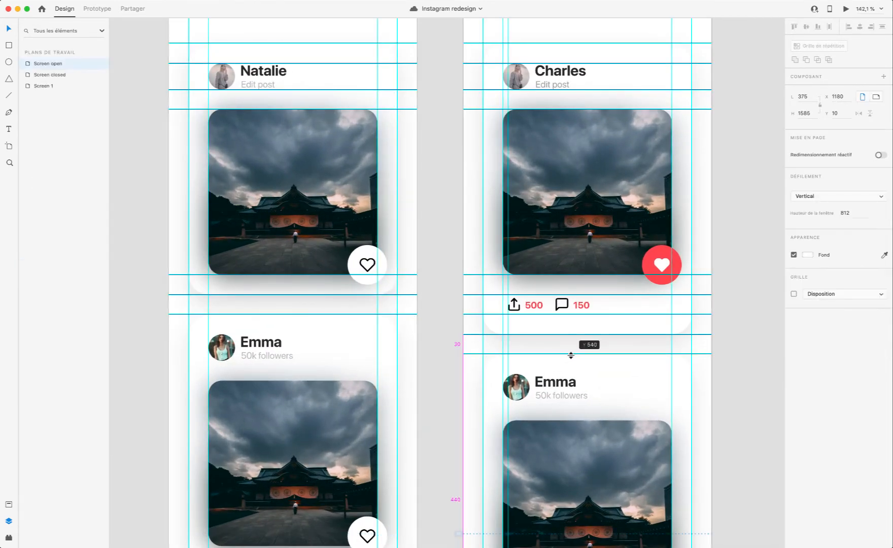
Step: Add a horizontal guide along the bottom edge of the third card on Screen open
scroll(572, 359, down, 5)
scroll(607, 310, up, 3)
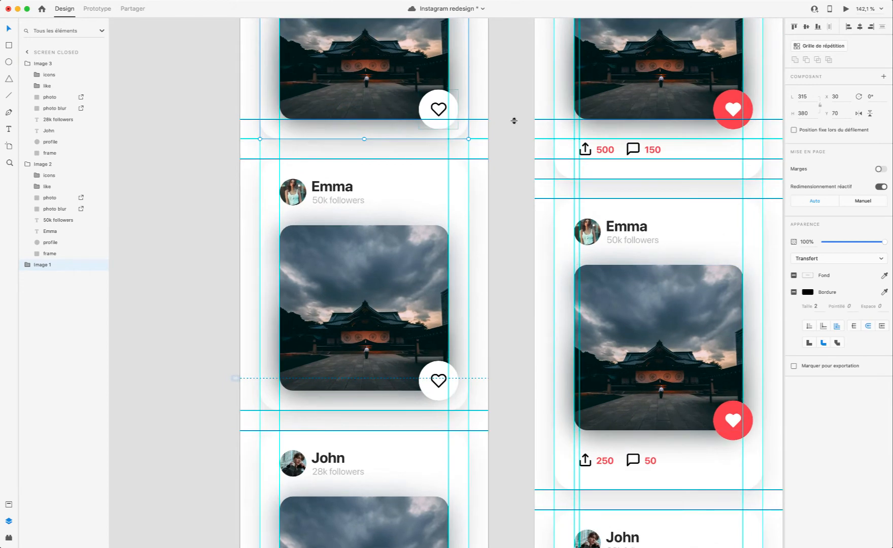
scroll(514, 120, down, 5)
scroll(723, 152, right, 2)
scroll(726, 153, up, 3)
scroll(726, 153, up, 1)
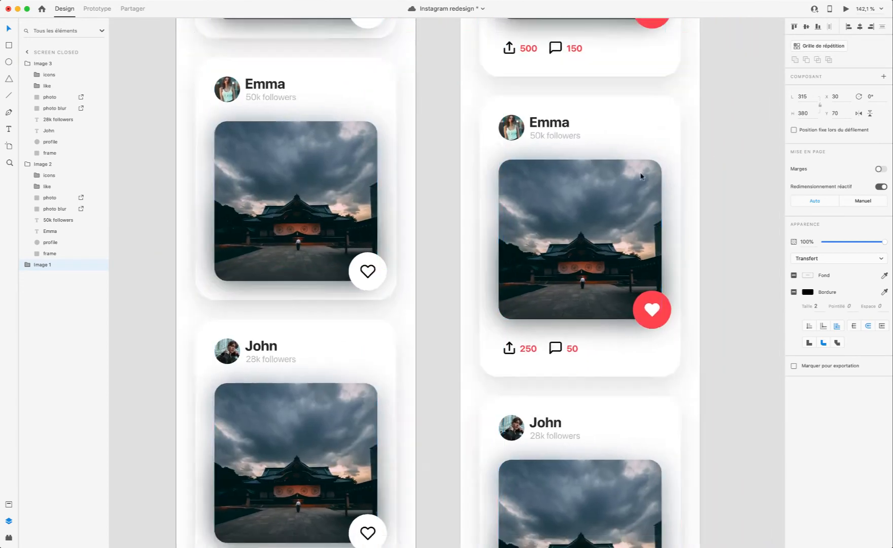
scroll(620, 170, down, 3)
scroll(572, 133, up, 5)
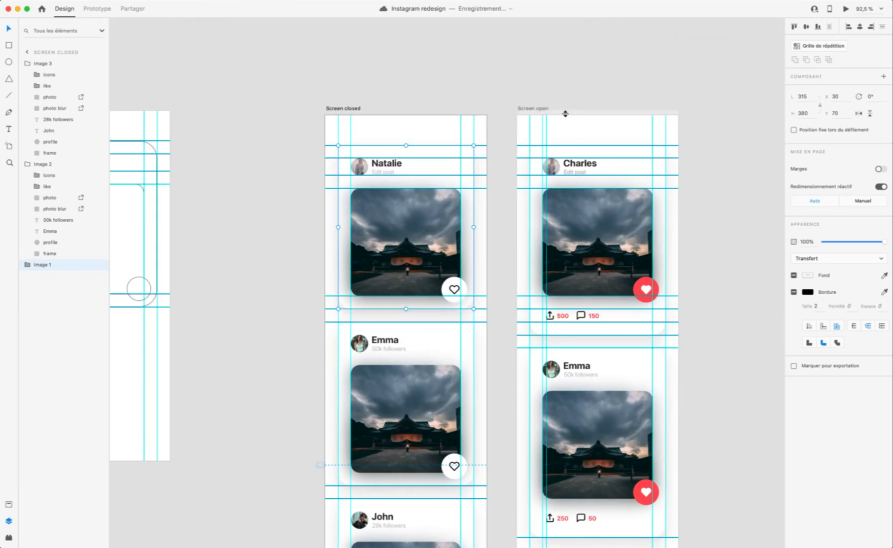
drag(565, 114, 597, 497)
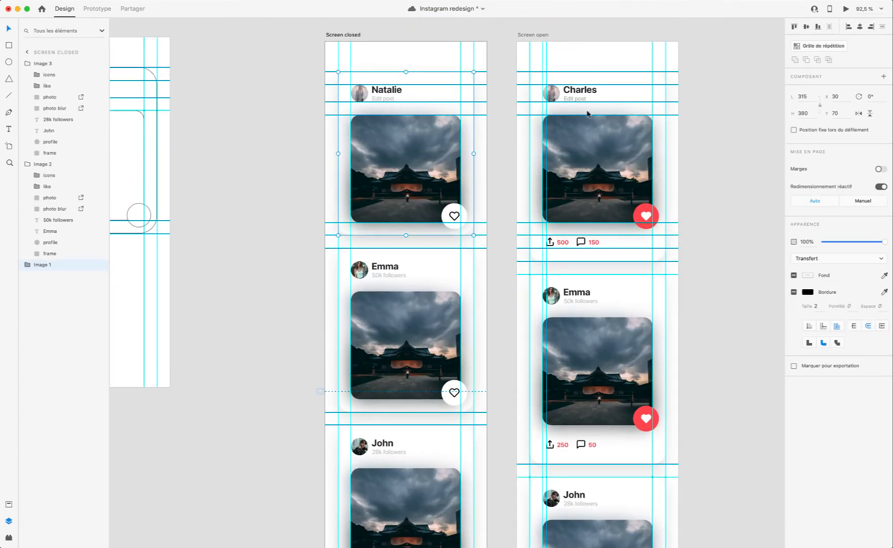
Step: Shorten the Screen open artboard to a height of 1510 so it ends just below the third card
scroll(594, 274, down, 10)
scroll(593, 274, left, 1)
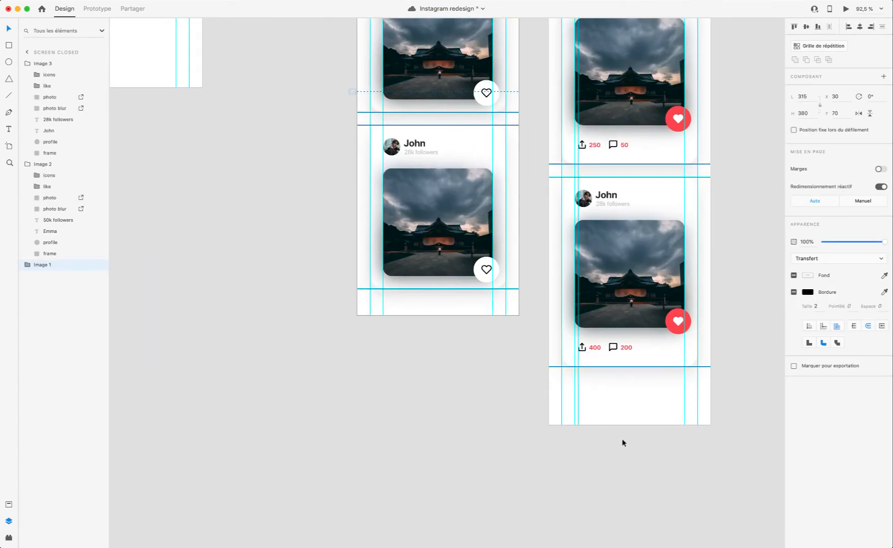
click(623, 424)
double_click(623, 423)
scroll(623, 423, down, 1)
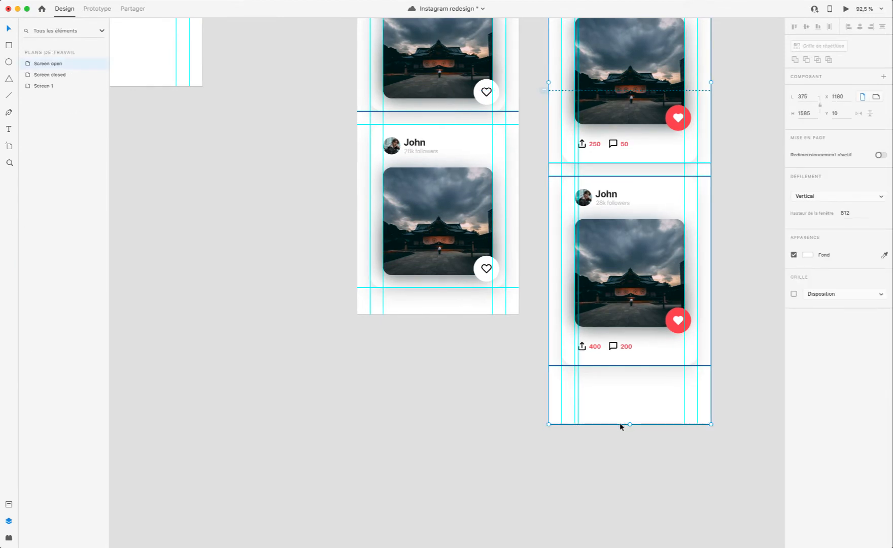
drag(630, 425, 630, 402)
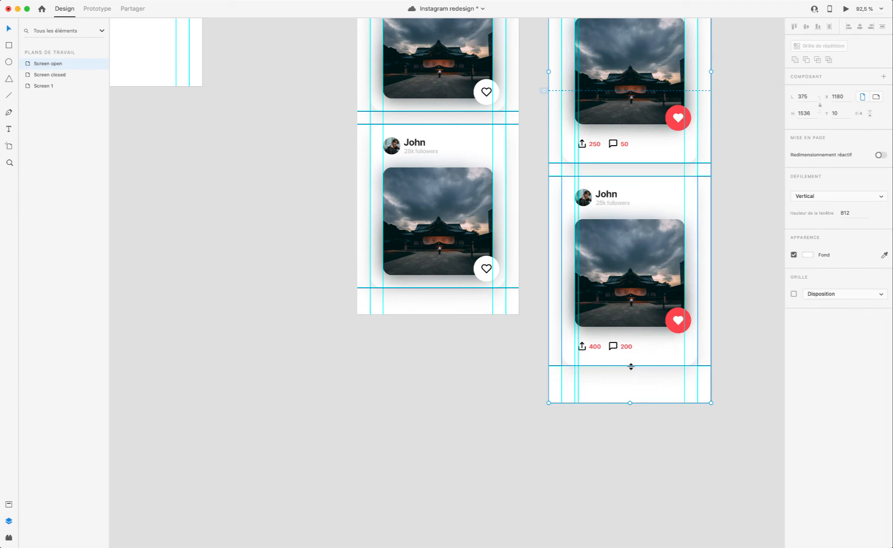
scroll(642, 391, up, 3)
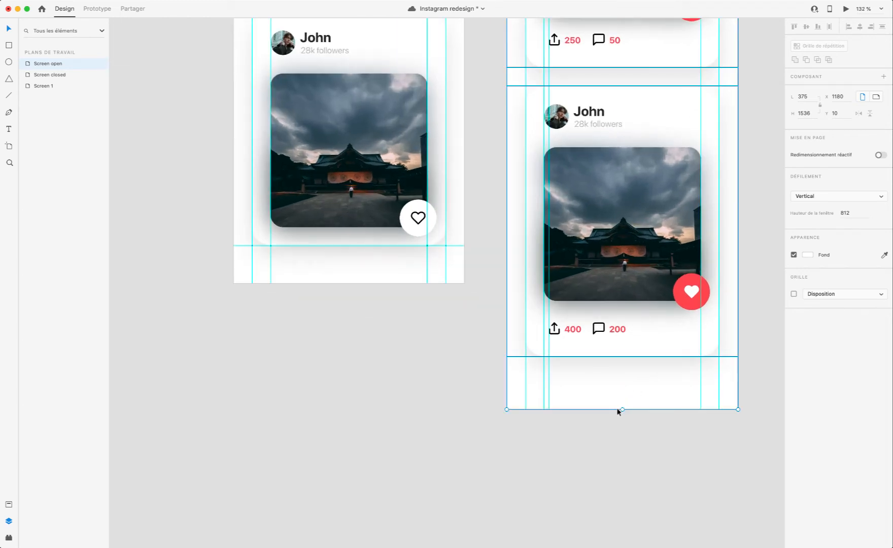
drag(618, 411, 623, 395)
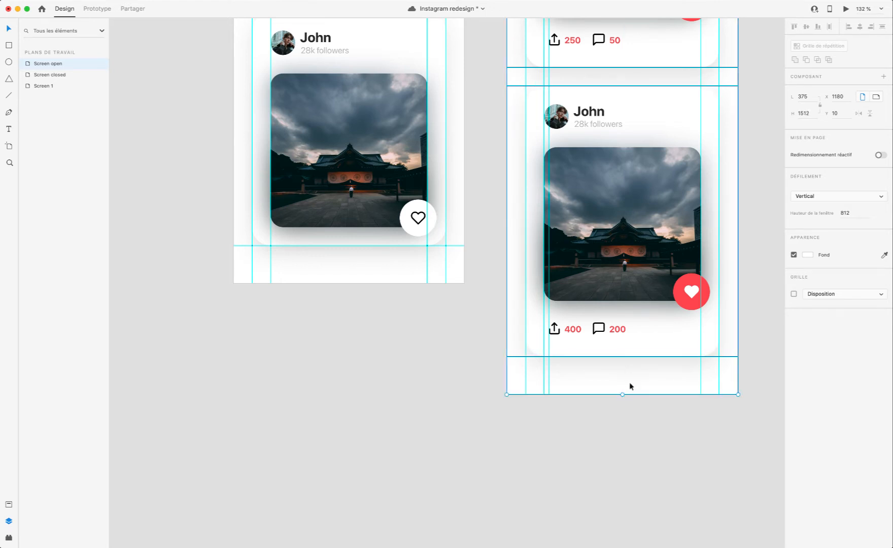
scroll(634, 388, up, 5)
drag(609, 411, 601, 409)
click(571, 491)
Step: Look over both artboards, make Screen closed the selected artboard and save the document
scroll(568, 426, down, 6)
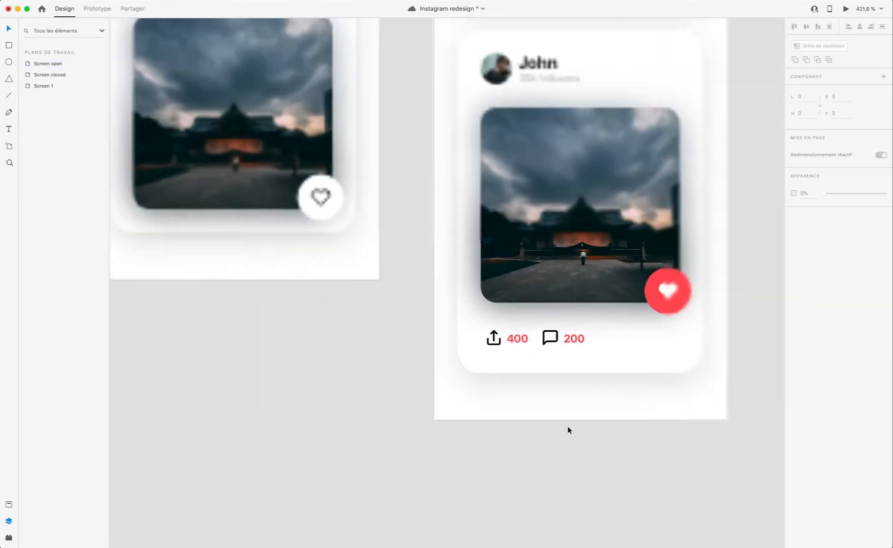
scroll(406, 369, up, 10)
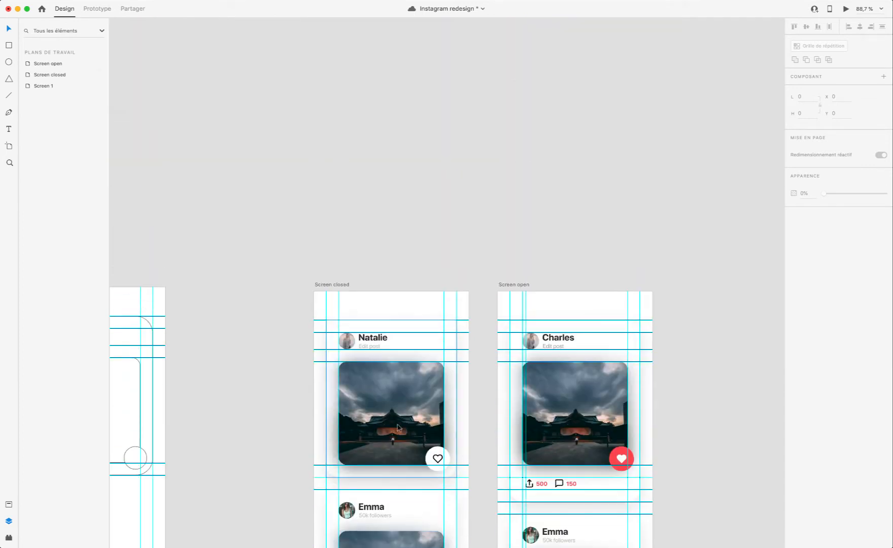
scroll(381, 152, down, 4)
scroll(381, 152, left, 2)
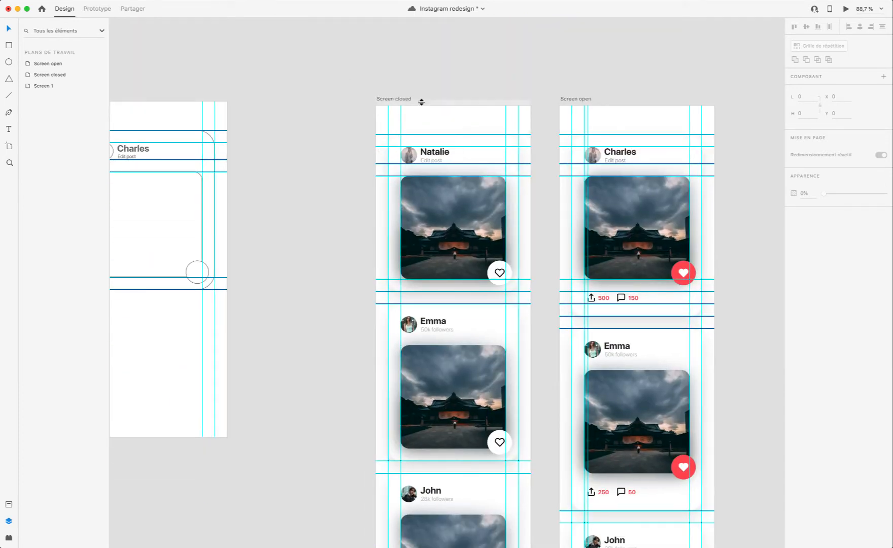
click(401, 100)
scroll(461, 207, down, 6)
scroll(461, 207, up, 6)
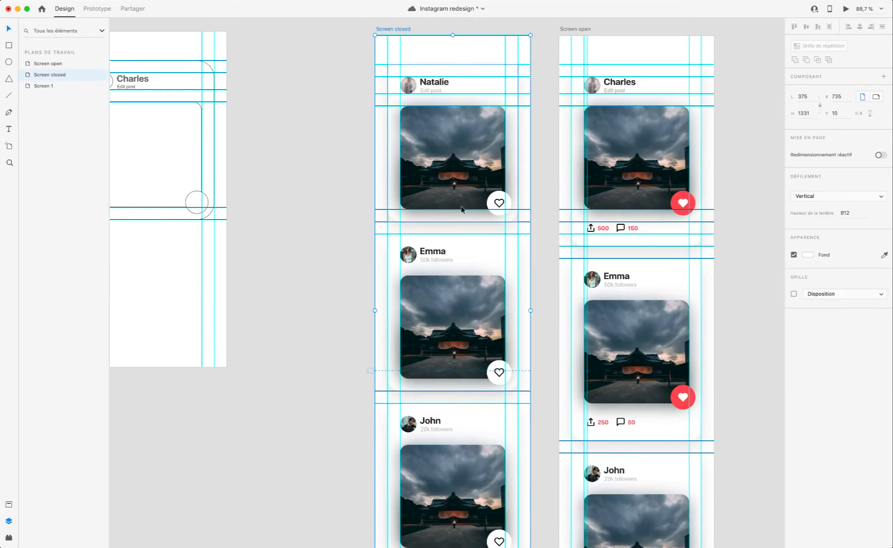
scroll(469, 208, up, 2)
scroll(469, 208, left, 1)
scroll(468, 207, left, 5)
scroll(468, 206, right, 10)
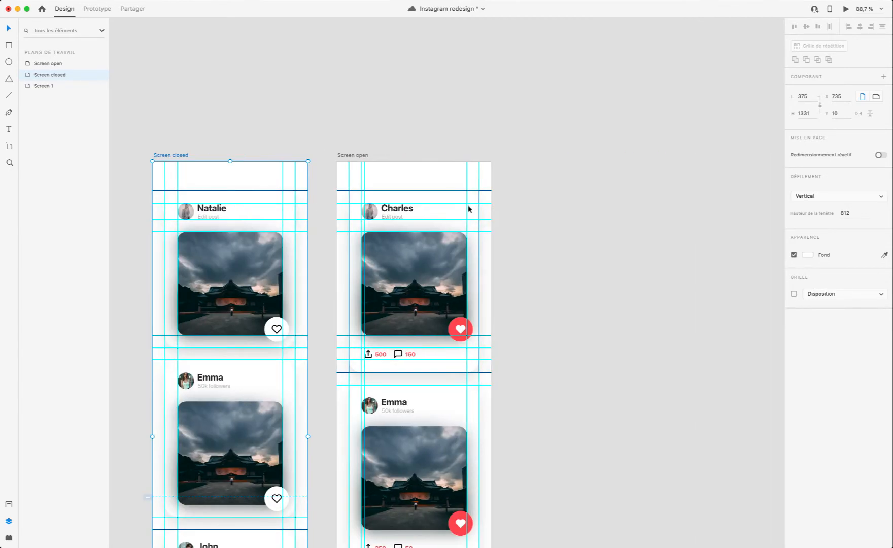
scroll(468, 206, left, 3)
scroll(467, 206, down, 2)
scroll(341, 194, up, 3)
key(super+s)
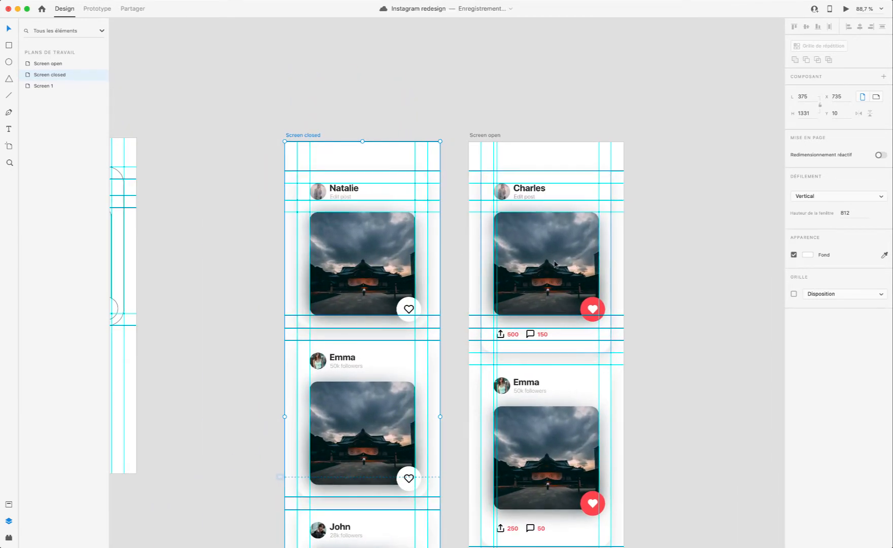
Step: Preview the prototype from Screen closed and scroll through its feed and back to the first card
scroll(538, 340, down, 10)
scroll(538, 340, left, 2)
scroll(548, 325, up, 4)
scroll(550, 327, left, 1)
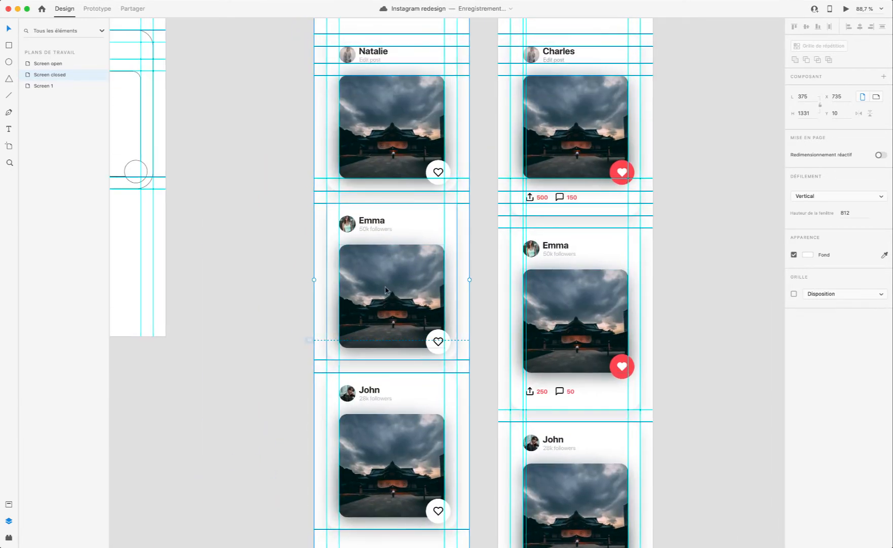
scroll(384, 289, up, 6)
click(845, 8)
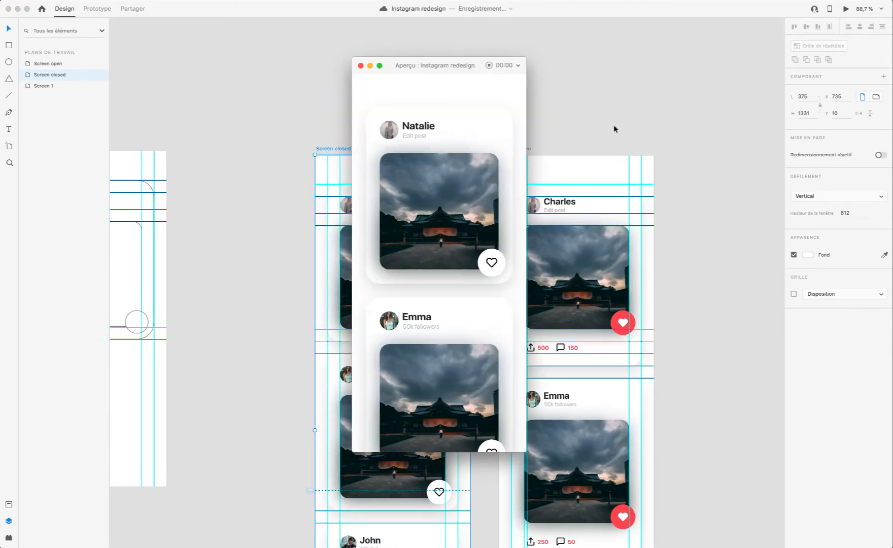
scroll(462, 267, down, 5)
scroll(499, 215, up, 3)
scroll(491, 238, up, 5)
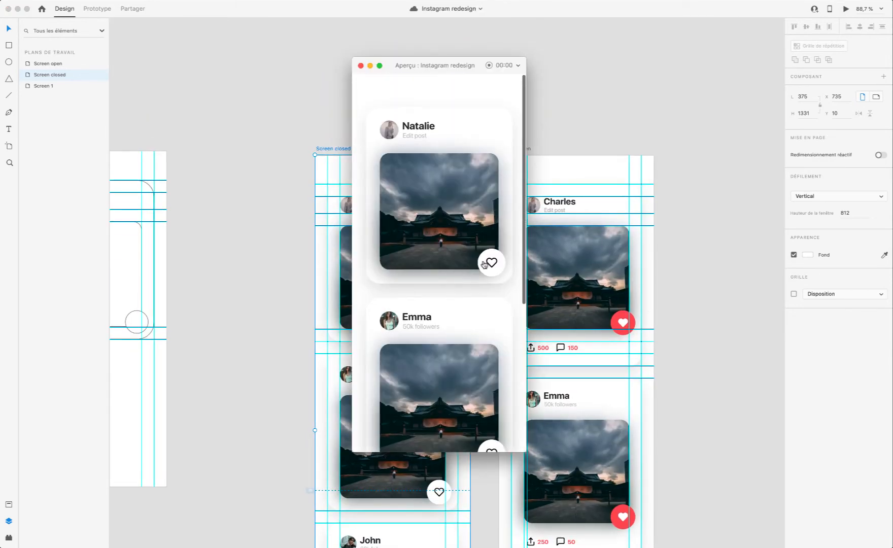
Step: Trigger the first card's heart in the preview, scroll the open feed to its end and close the preview
click(484, 262)
scroll(472, 286, down, 6)
scroll(463, 285, up, 5)
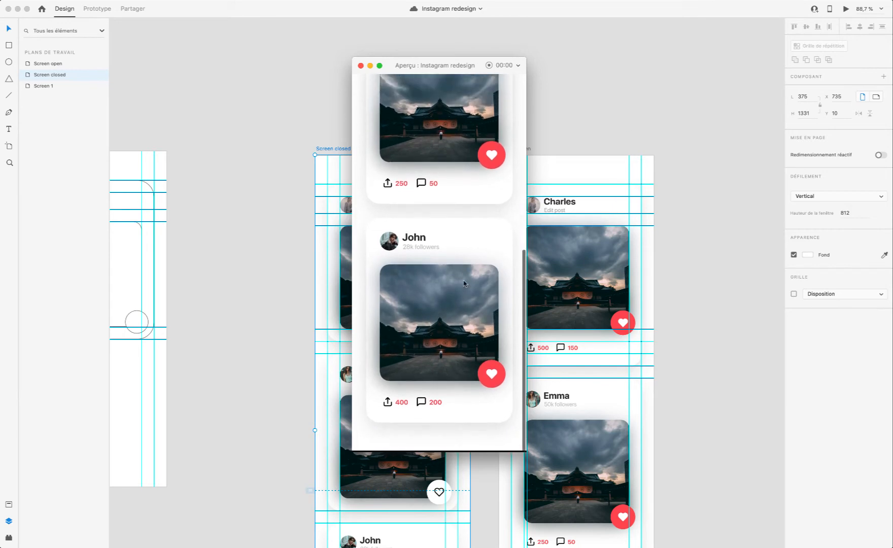
scroll(464, 283, down, 5)
scroll(420, 150, up, 5)
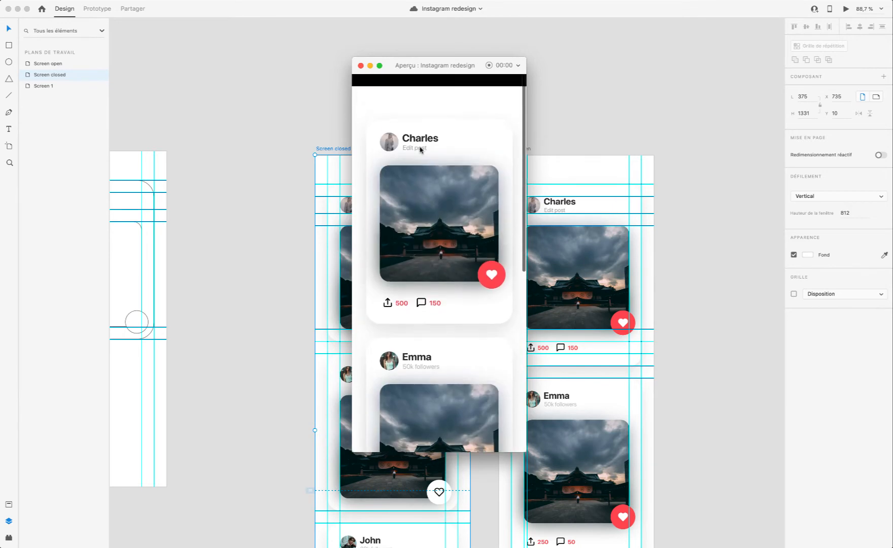
click(361, 65)
Step: Delete the second and third cards from the Screen open artboard
scroll(361, 65, down, 5)
scroll(428, 220, down, 8)
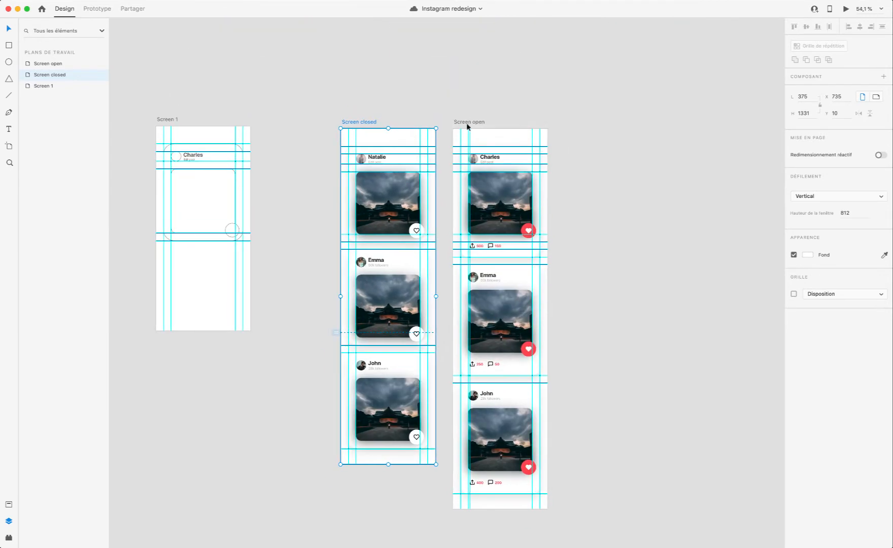
click(501, 273)
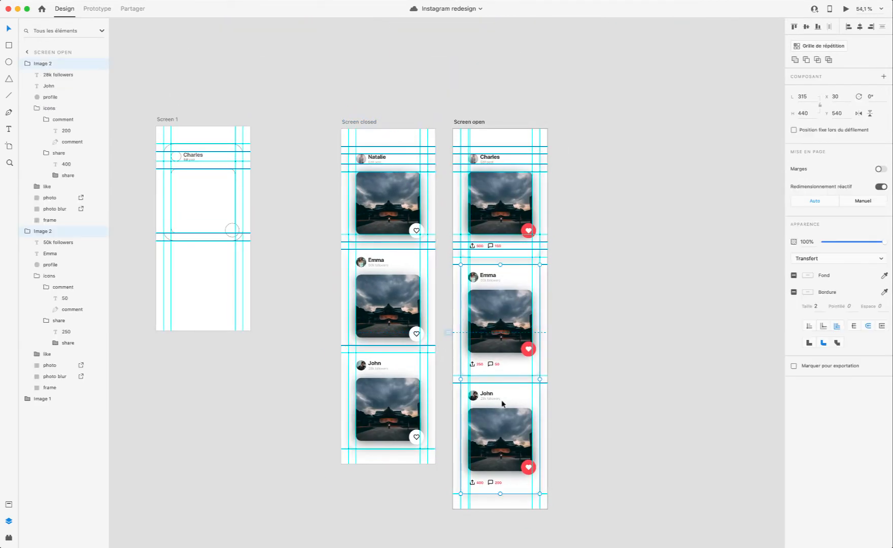
key(BackSpace)
Step: Copy the second and third cards from Screen closed onto Screen open, with the upper one at Y 540
click(392, 270)
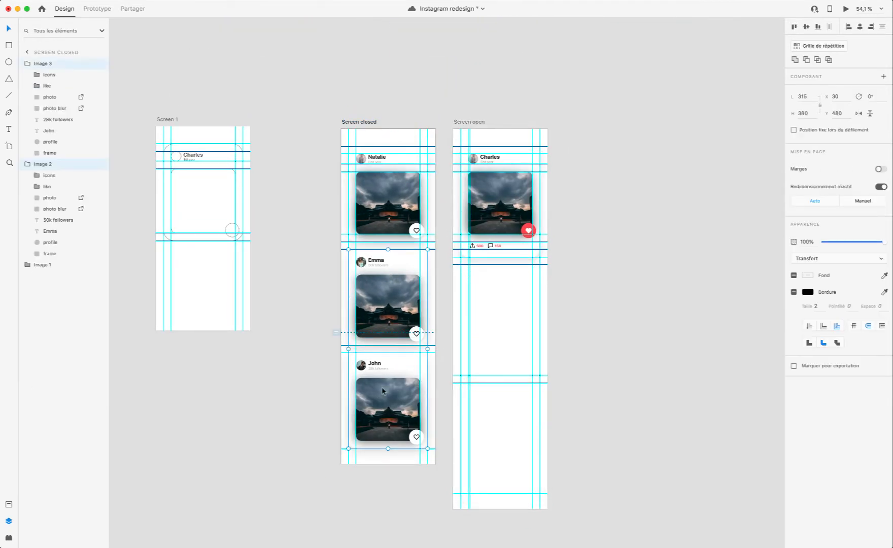
scroll(382, 390, right, 1)
key(super+v)
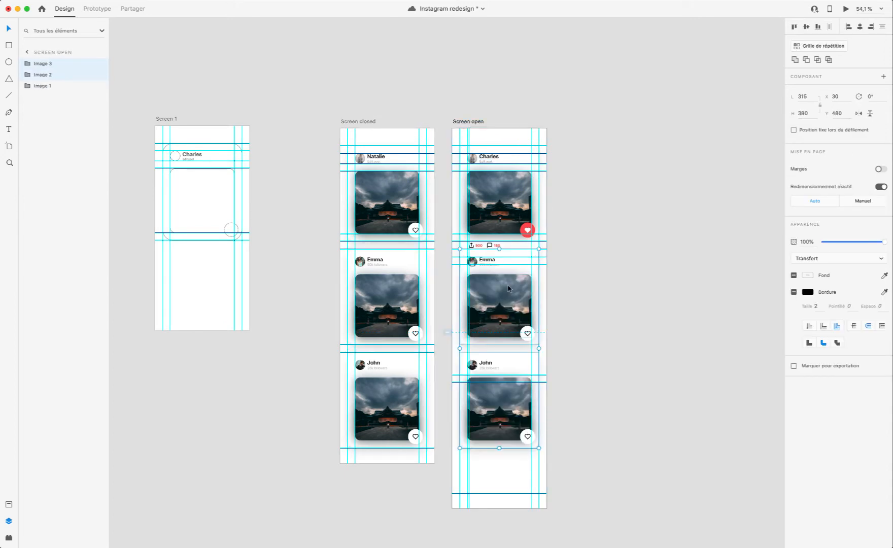
drag(508, 286, 511, 301)
scroll(517, 372, right, 1)
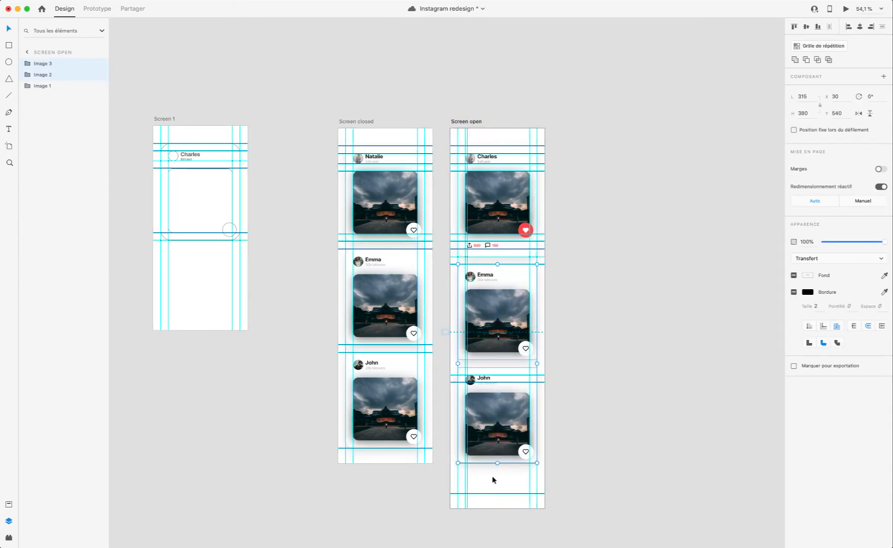
Step: Remove the two horizontal guides around the boundary between the second and third cards on Screen open
click(493, 479)
click(495, 374)
key(BackSpace)
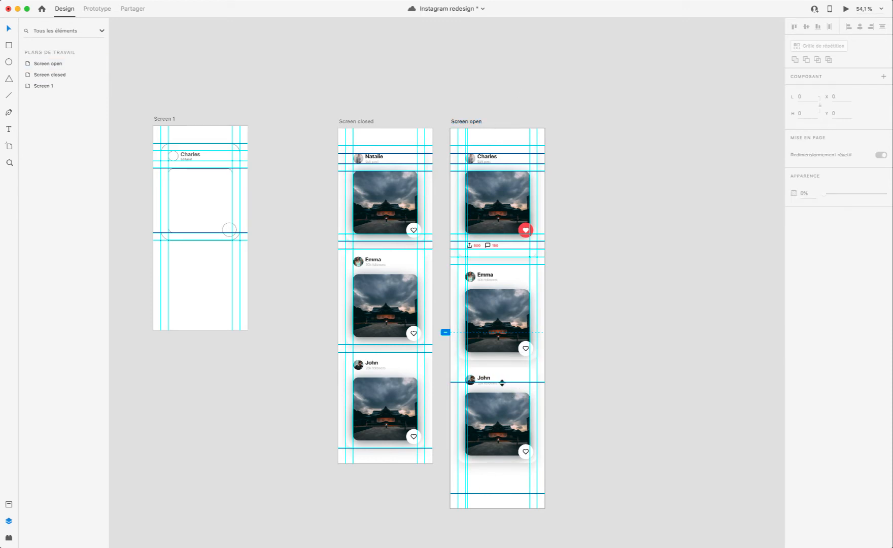
click(502, 381)
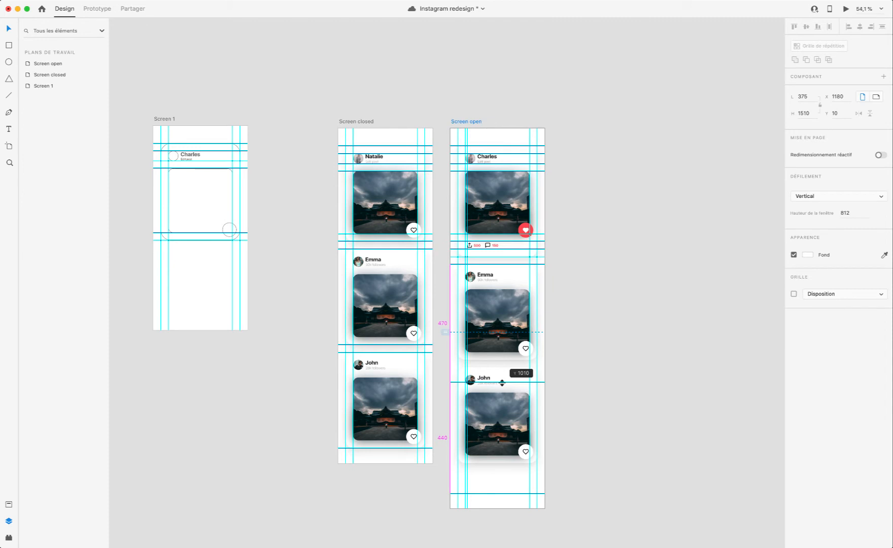
scroll(502, 381, left, 2)
drag(503, 383, 504, 4)
scroll(521, 239, down, 10)
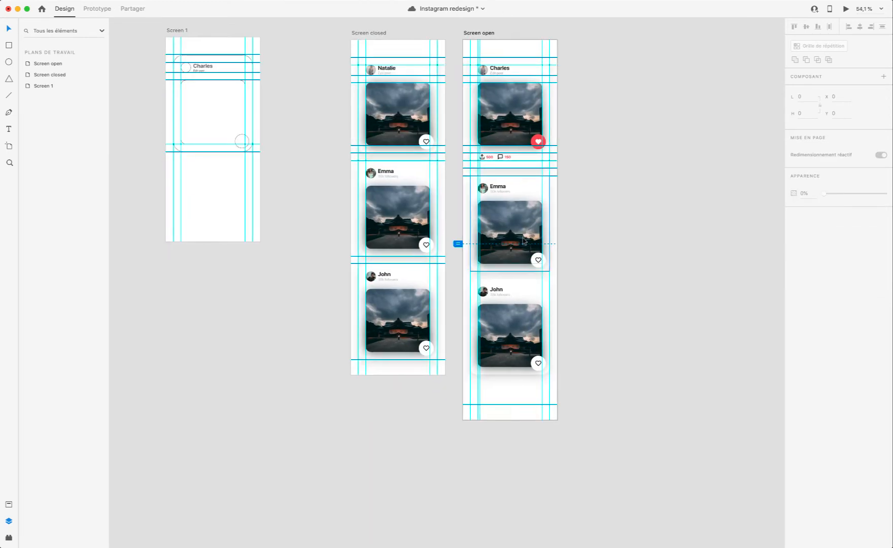
Step: Move Screen open's lowest horizontal guide up to the bottom edge of its third card
scroll(521, 239, left, 1)
scroll(522, 239, up, 2)
scroll(574, 279, up, 5)
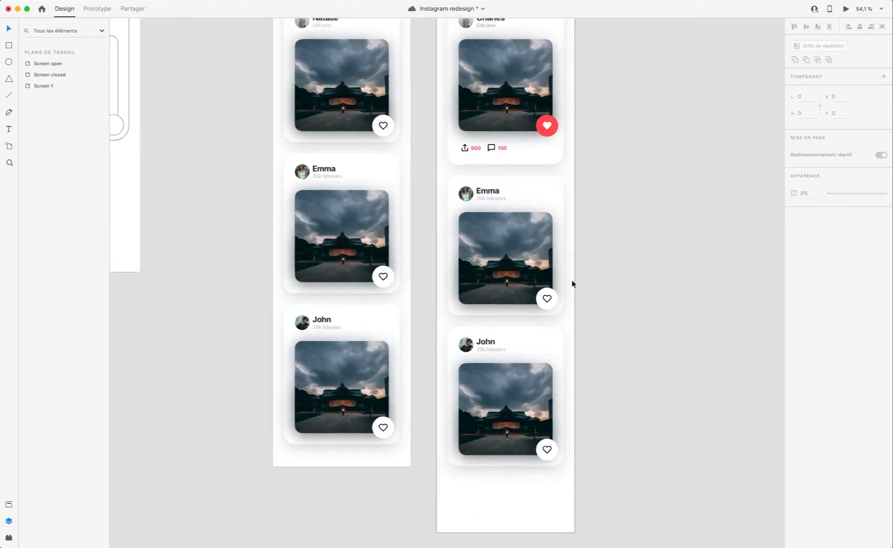
scroll(500, 208, up, 6)
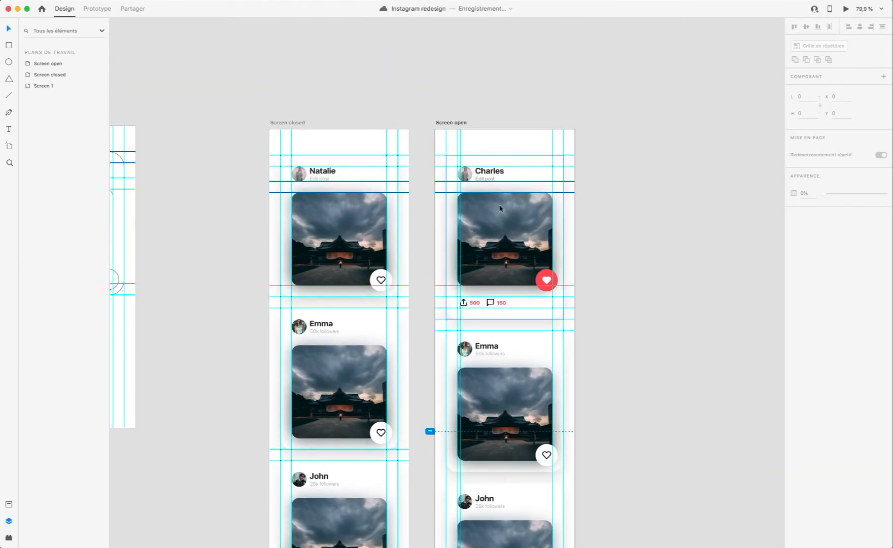
click(456, 123)
scroll(506, 328, down, 10)
scroll(506, 328, left, 1)
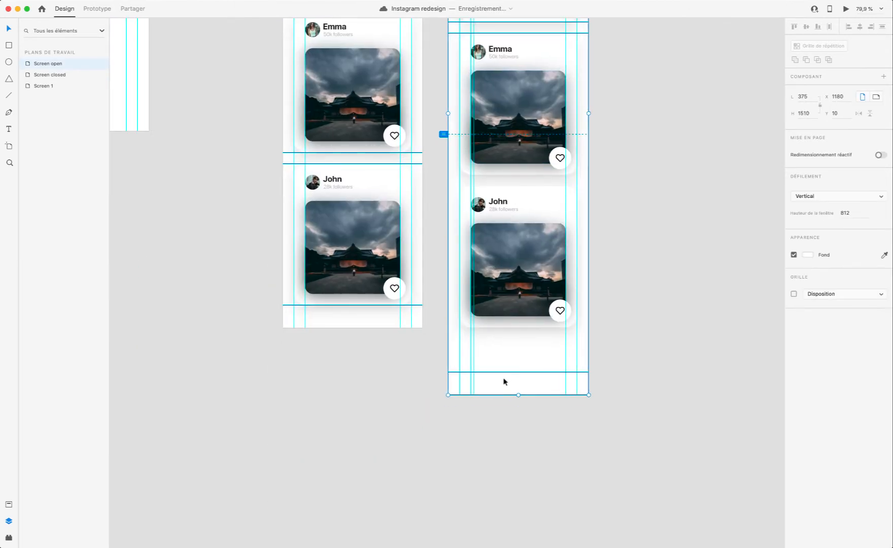
scroll(337, 319, up, 7)
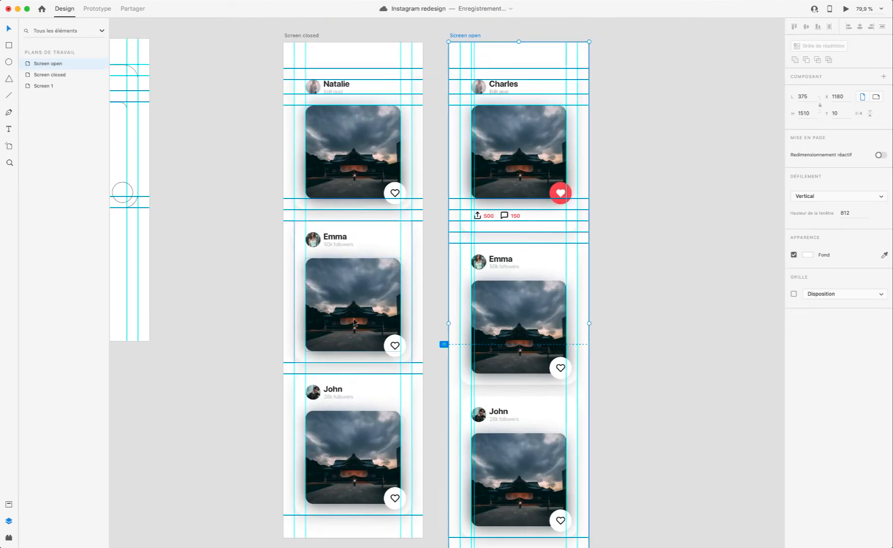
Step: Preview the prototype starting from the Screen closed artboard, then close the preview
scroll(355, 321, left, 1)
scroll(353, 321, down, 4)
scroll(354, 322, left, 1)
scroll(354, 322, up, 6)
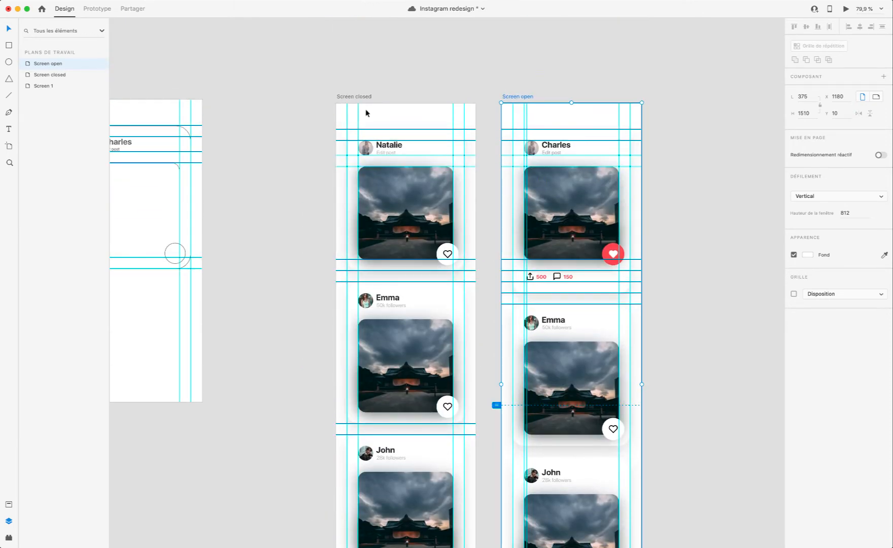
click(358, 97)
scroll(358, 98, right, 1)
scroll(382, 105, up, 5)
scroll(381, 105, left, 1)
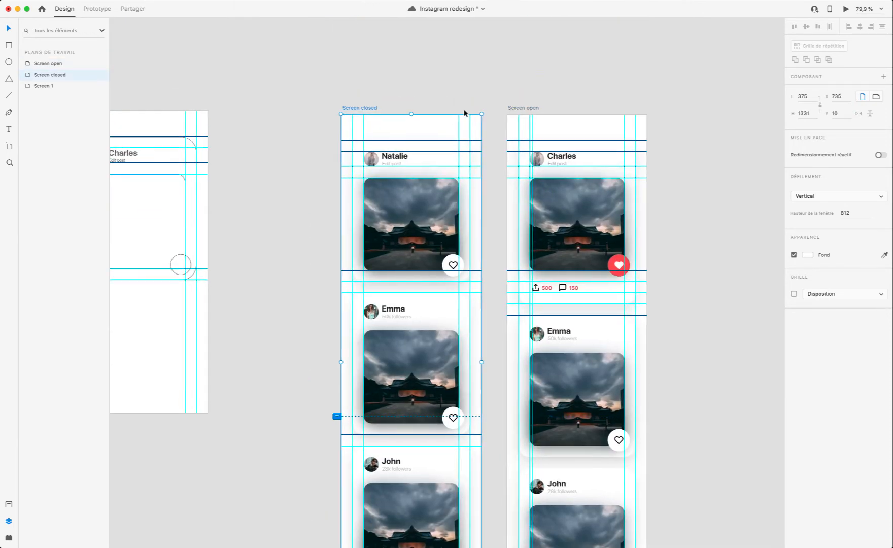
click(846, 10)
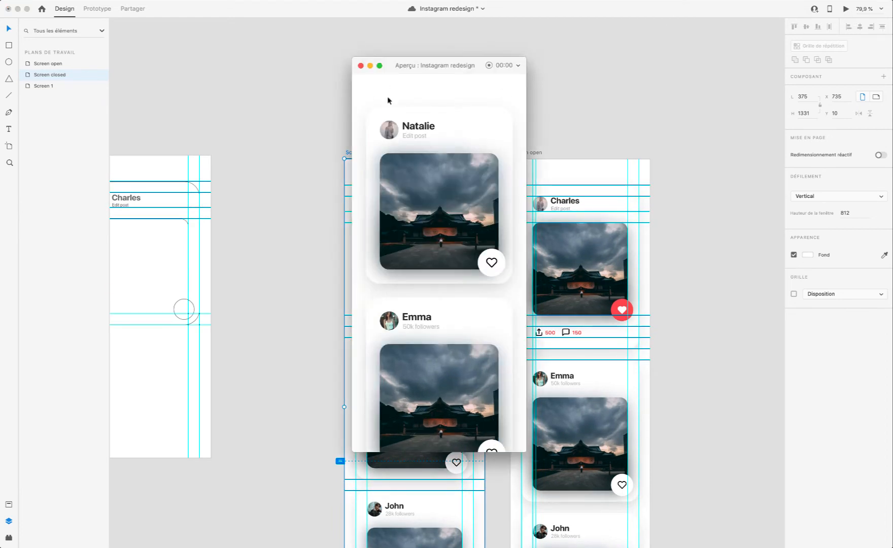
click(360, 65)
Step: Extend the Screen closed artboard to a height of 1479 and remove the horizontal guides around its third card
scroll(421, 182, down, 4)
scroll(421, 183, left, 1)
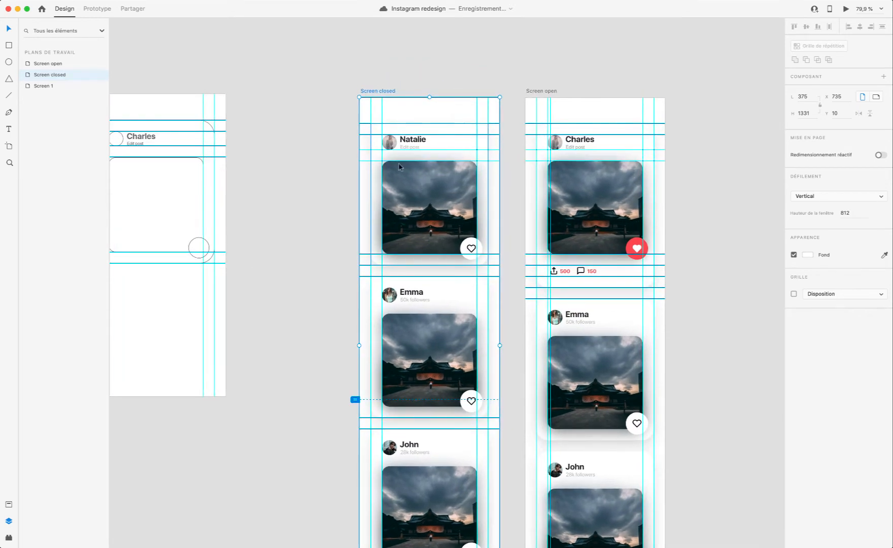
click(406, 170)
scroll(405, 170, down, 3)
click(418, 478)
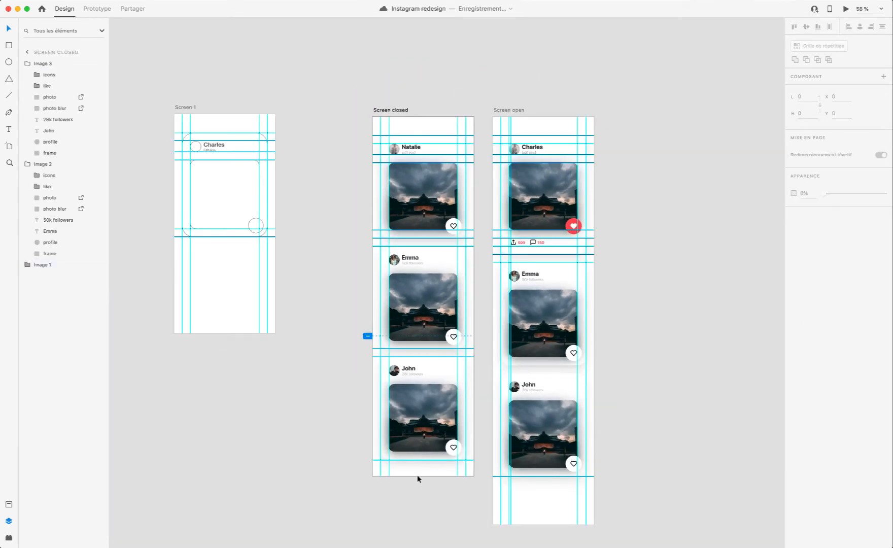
click(392, 111)
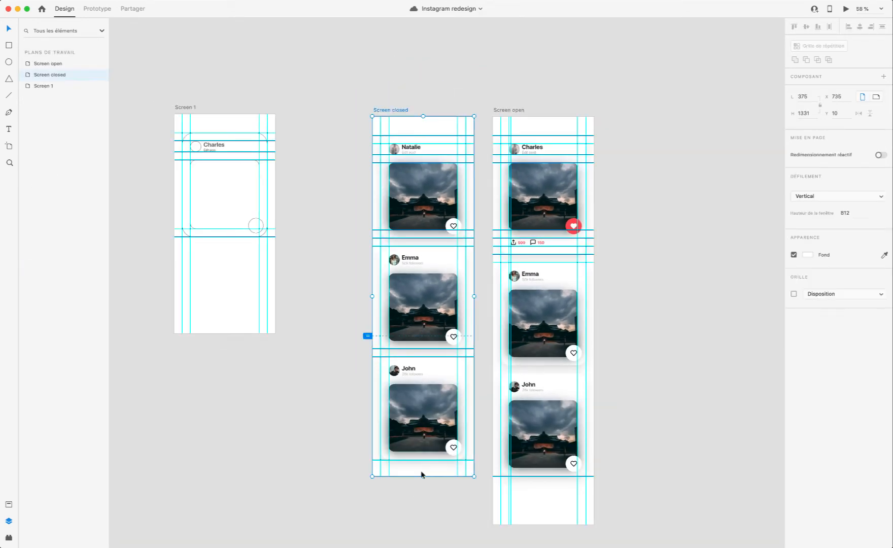
drag(421, 483, 423, 516)
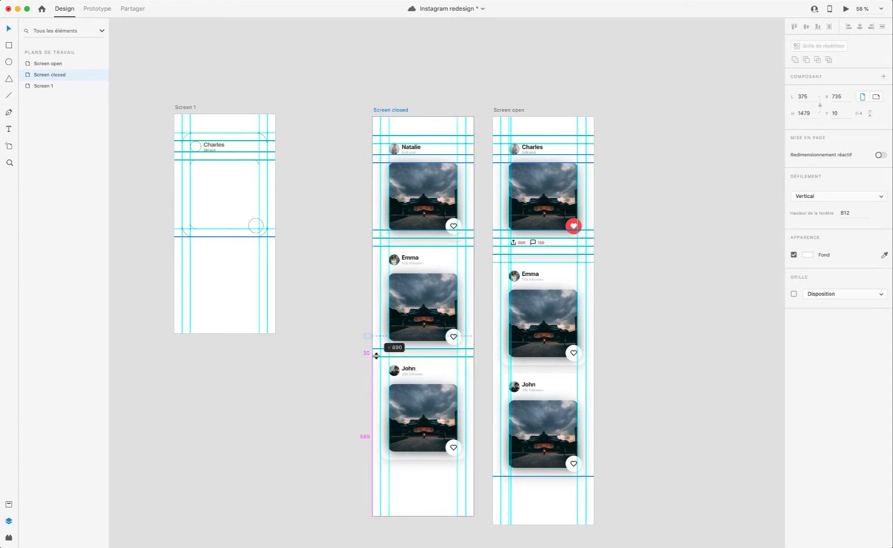
scroll(386, 330, up, 2)
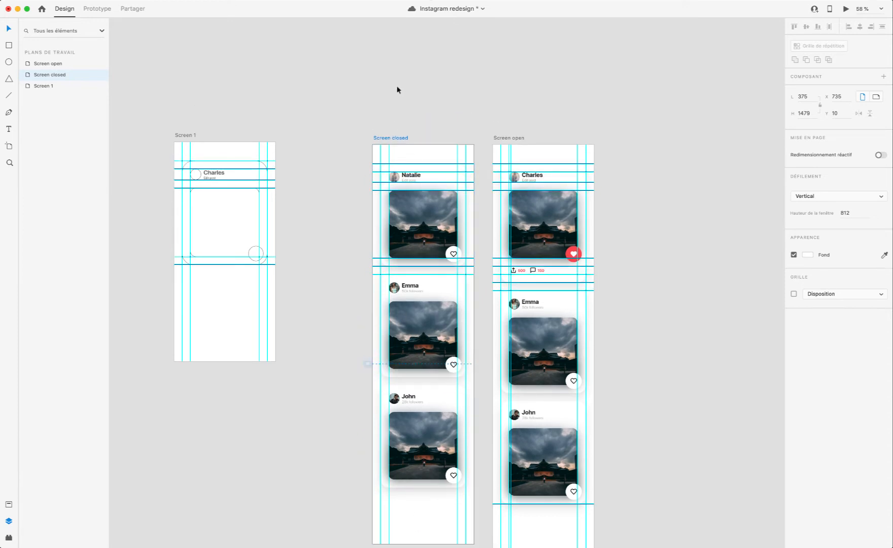
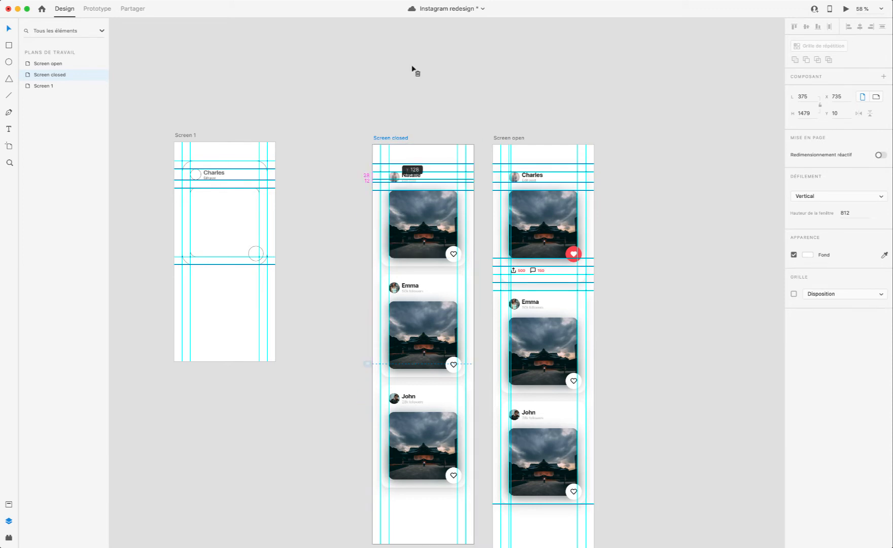
Step: Remove the horizontal guides along the top edges of the first card's profile picture and photo on Screen closed
scroll(429, 220, up, 5)
scroll(344, 148, up, 5)
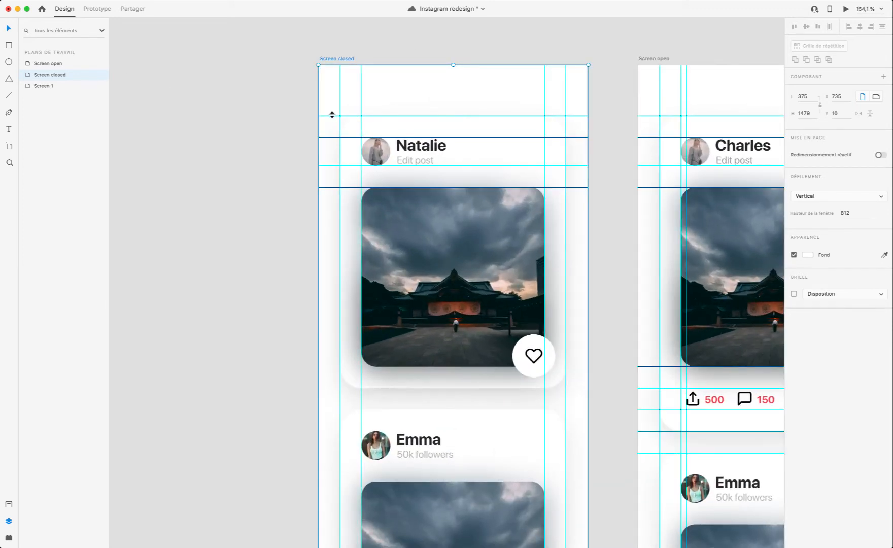
drag(332, 115, 331, 114)
click(332, 117)
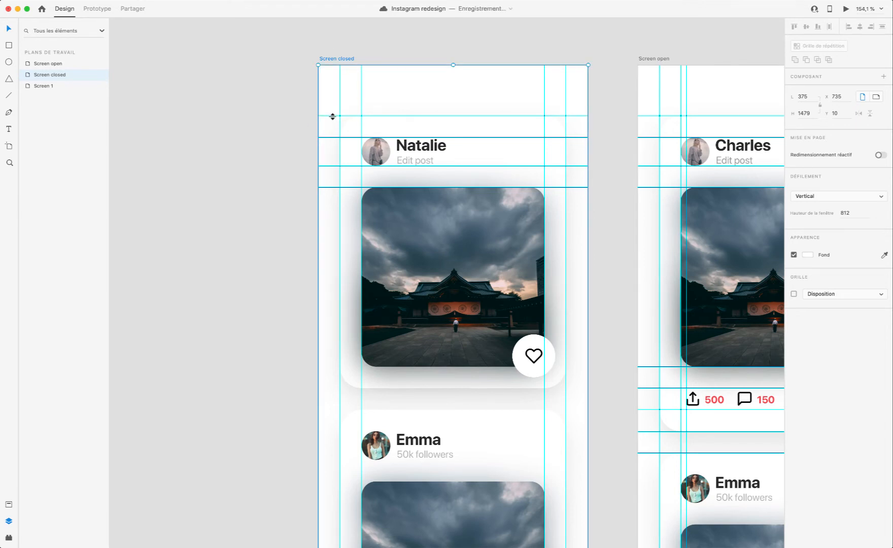
click(333, 117)
scroll(333, 119, right, 1)
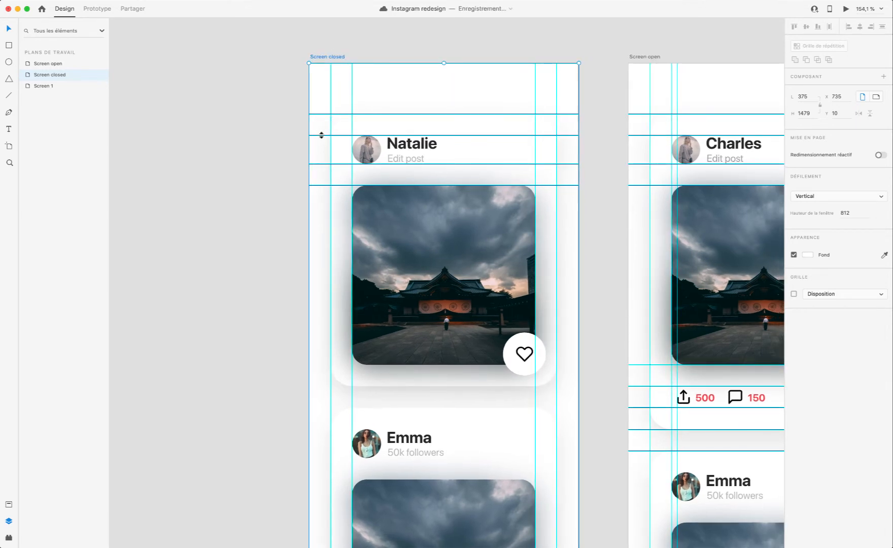
click(321, 135)
scroll(320, 158, right, 1)
scroll(317, 144, left, 1)
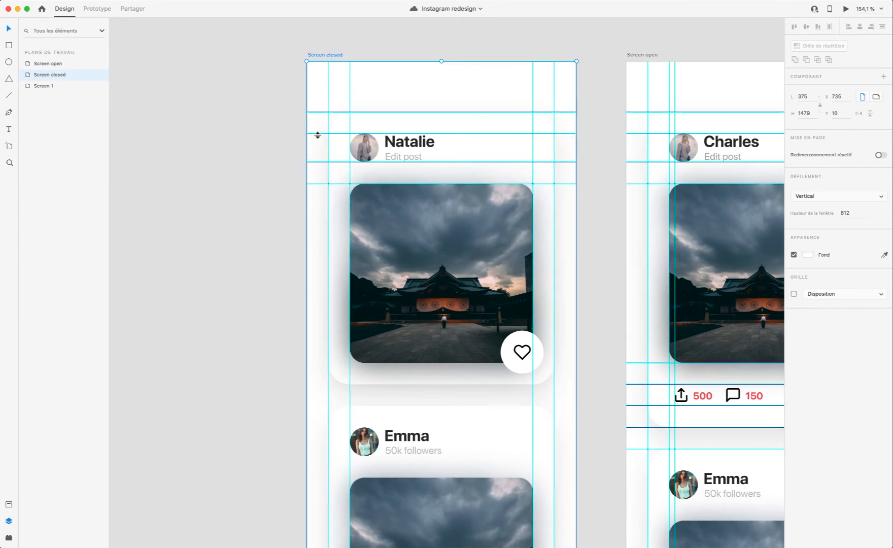
drag(317, 133, 335, 8)
drag(318, 217, 333, 34)
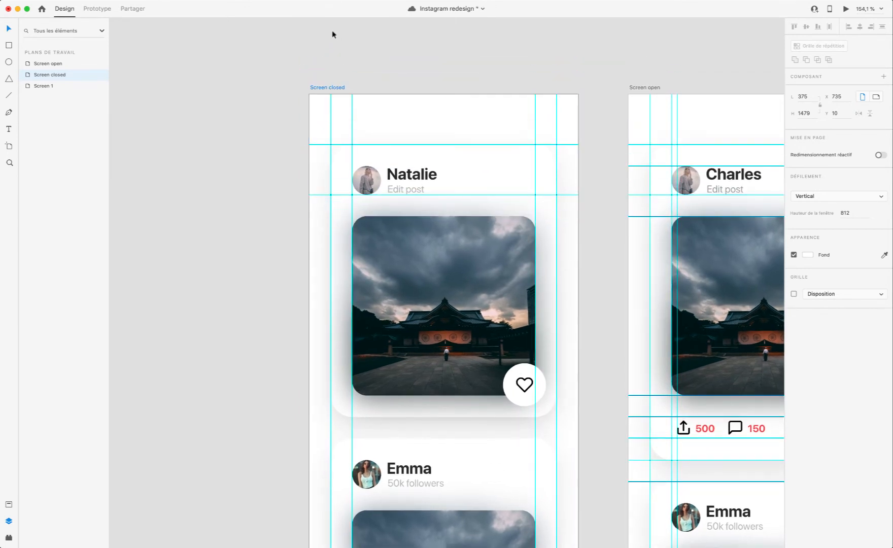
scroll(454, 272, down, 5)
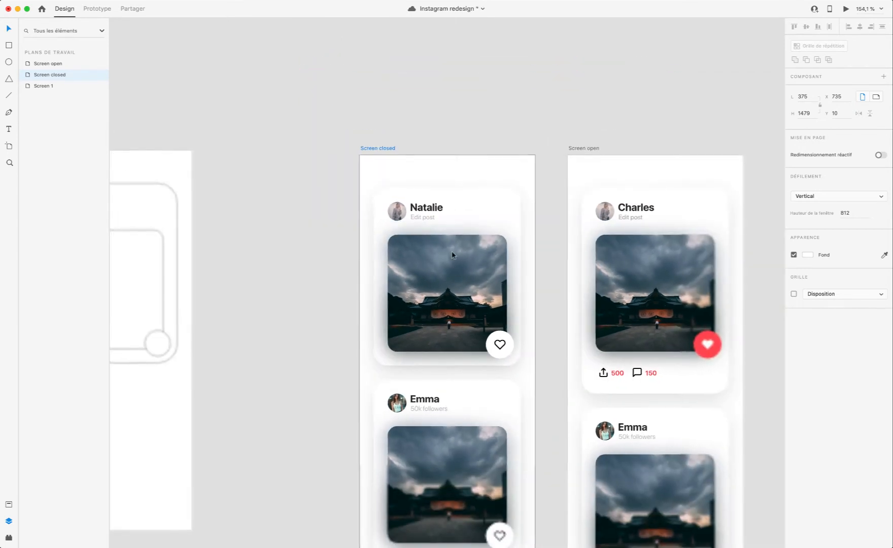
Step: Move all three image cards on Screen closed down together to free space above the first card
click(448, 233)
scroll(449, 232, down, 4)
shift+click(449, 234)
shift+click(439, 414)
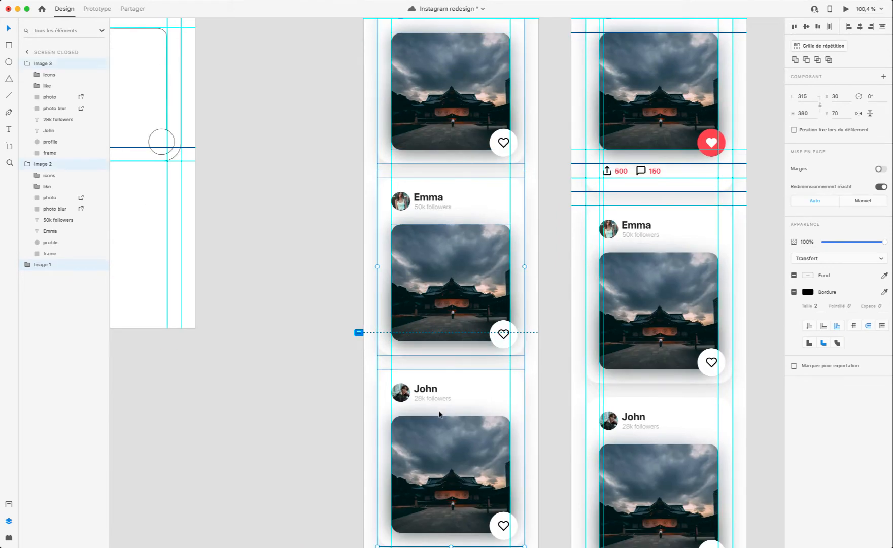
scroll(395, 346, up, 5)
drag(446, 281, 488, 284)
drag(487, 292, 487, 317)
click(351, 216)
Step: Draw a 70 × 70 circle at X 30, Y 70 between Screen closed's two horizontal guides and preview the prototype
scroll(464, 235, up, 5)
scroll(464, 234, up, 5)
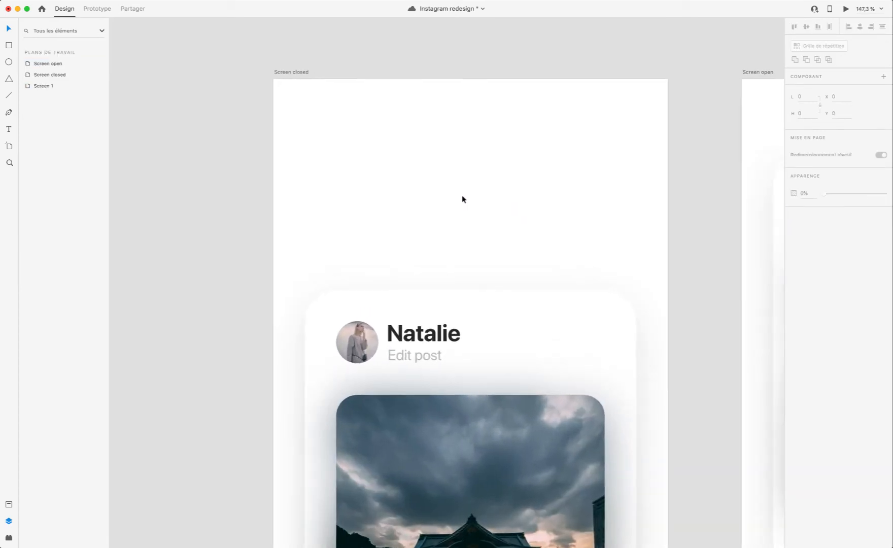
scroll(455, 189, up, 3)
scroll(409, 291, up, 4)
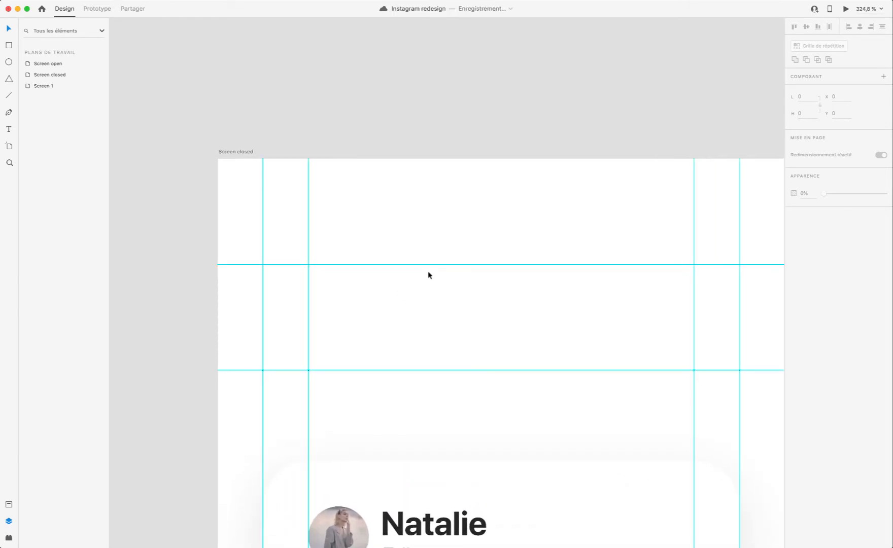
scroll(662, 360, right, 2)
key(e)
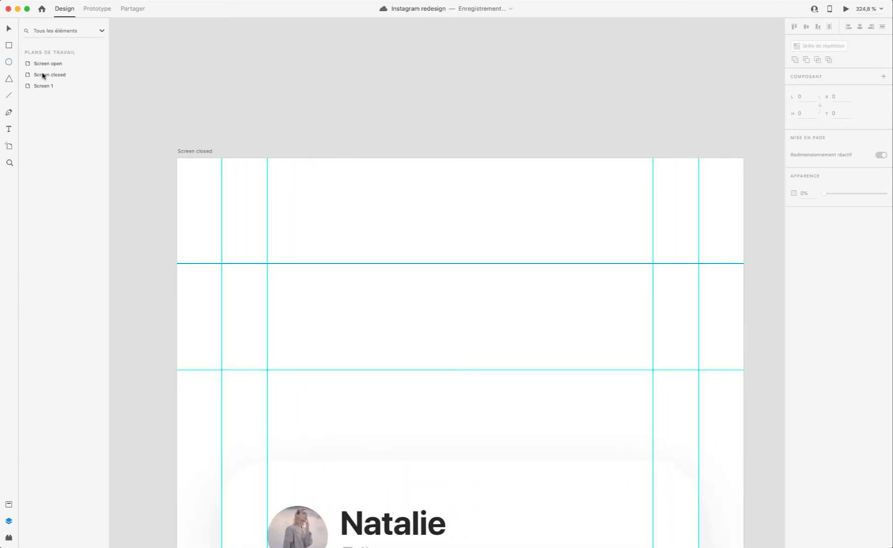
click(426, 369)
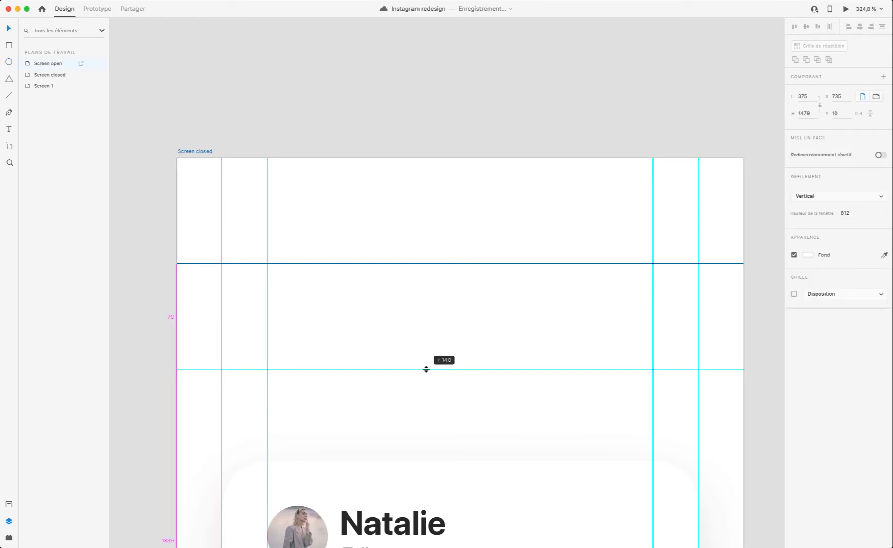
key(e)
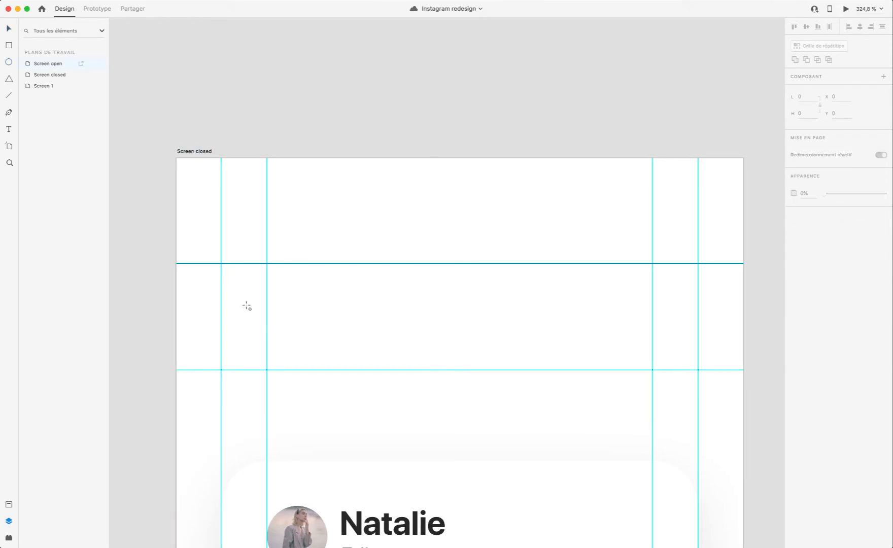
drag(221, 264, 340, 370)
click(846, 9)
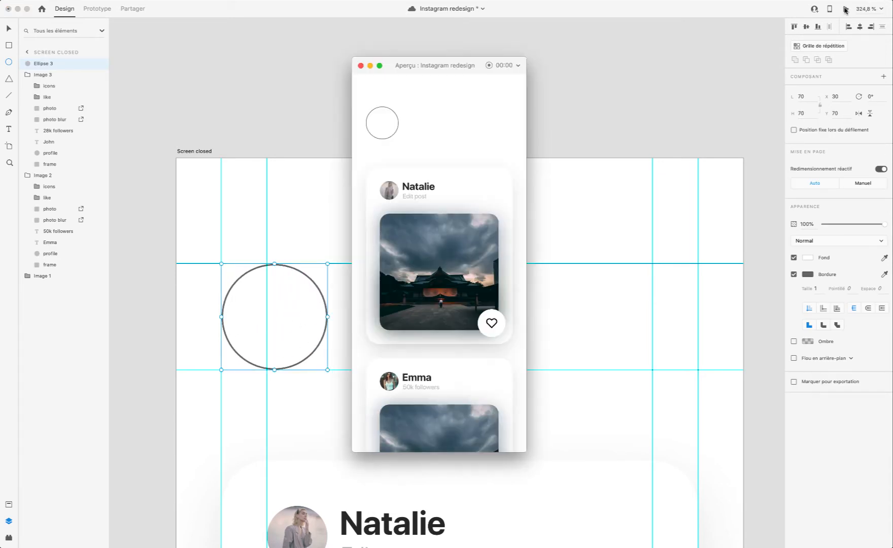
click(361, 65)
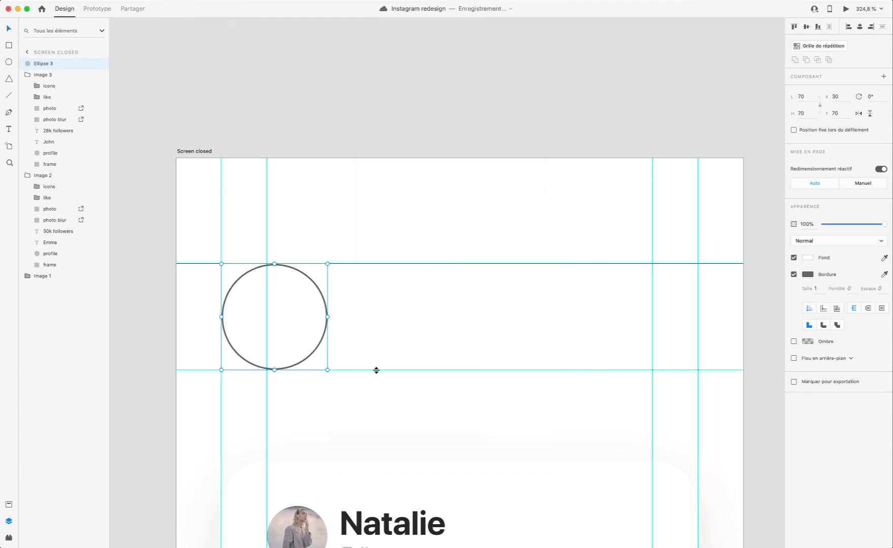
Step: Raise the lower horizontal guide by 10, shrink the circle to 60 × 60 to fit, and preview the prototype
drag(377, 369, 321, 354)
click(315, 352)
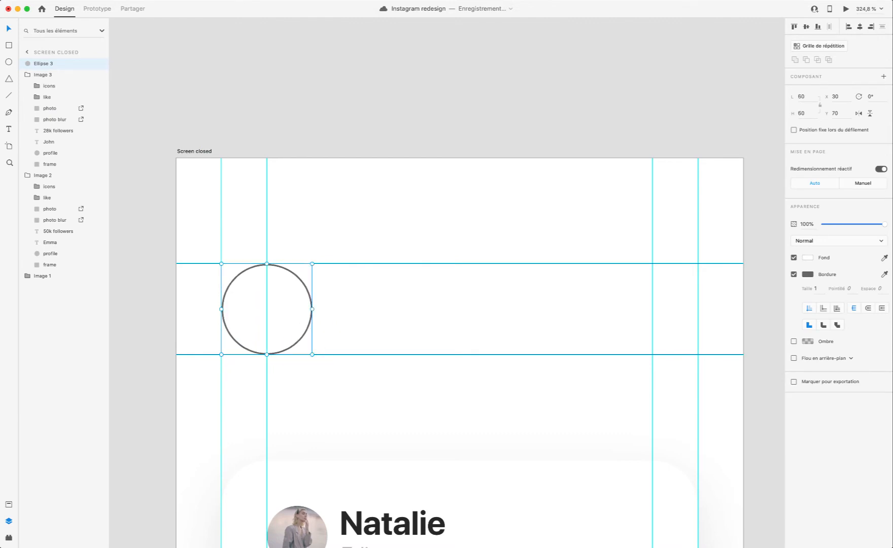
click(846, 10)
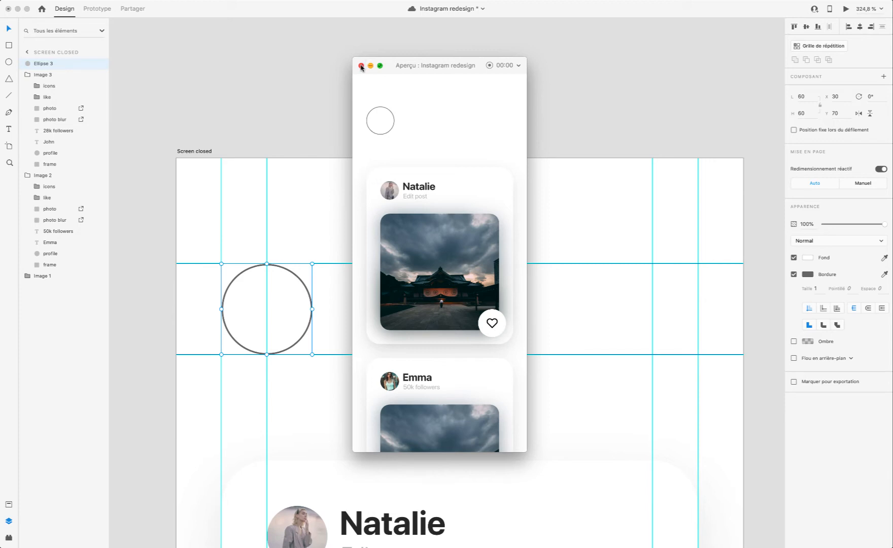
click(361, 66)
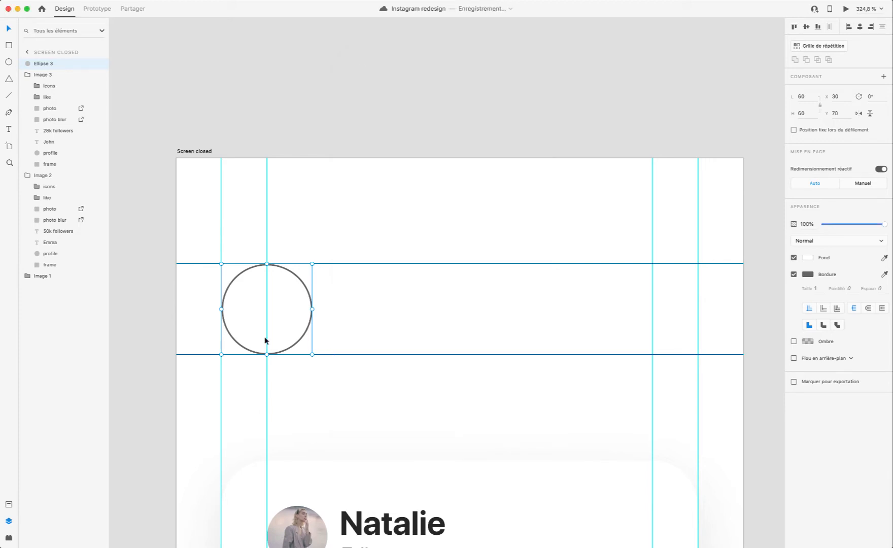
Step: Duplicate the 60 × 60 circle, place the copy beside it at X 110, and preview the prototype
scroll(225, 329, up, 5)
click(378, 293)
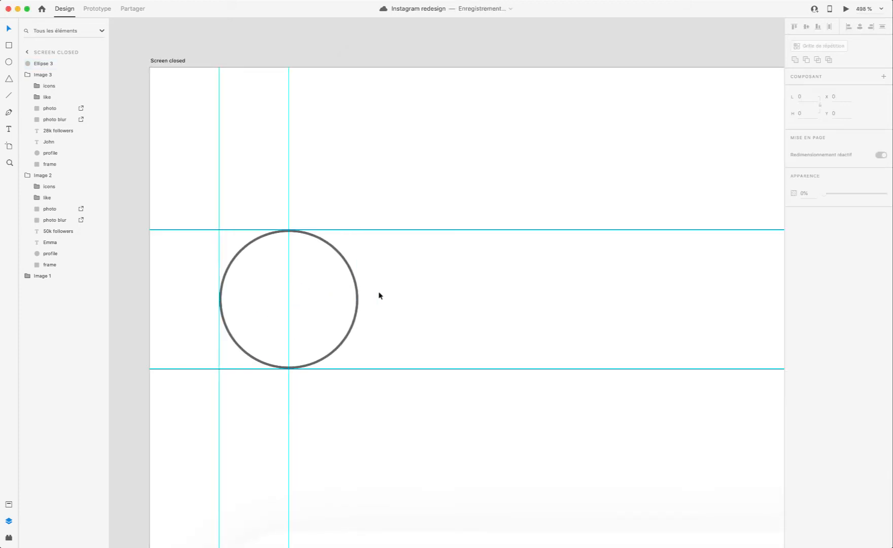
click(326, 305)
scroll(327, 306, right, 1)
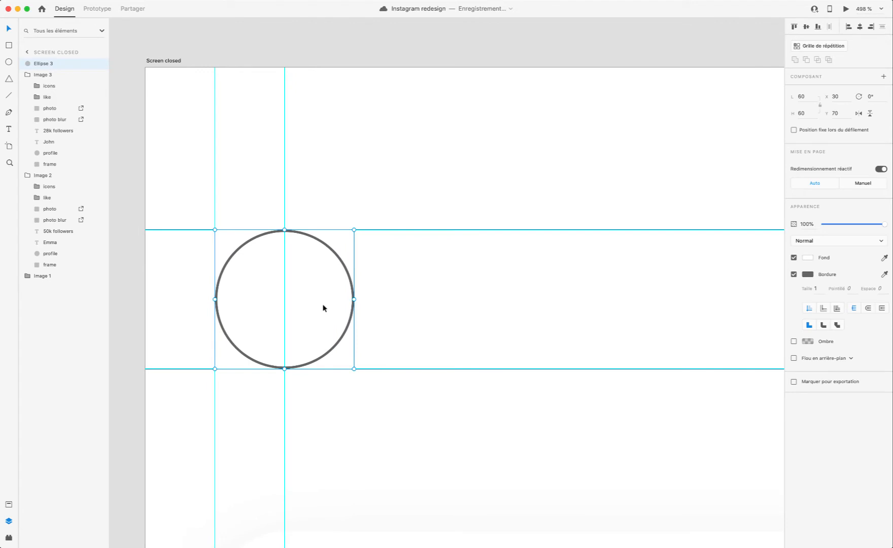
scroll(324, 316, down, 3)
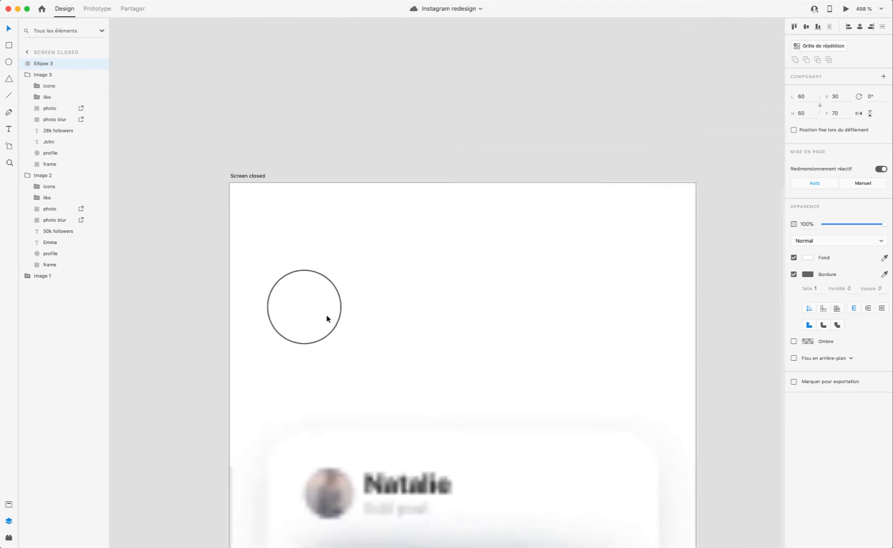
scroll(327, 320, down, 3)
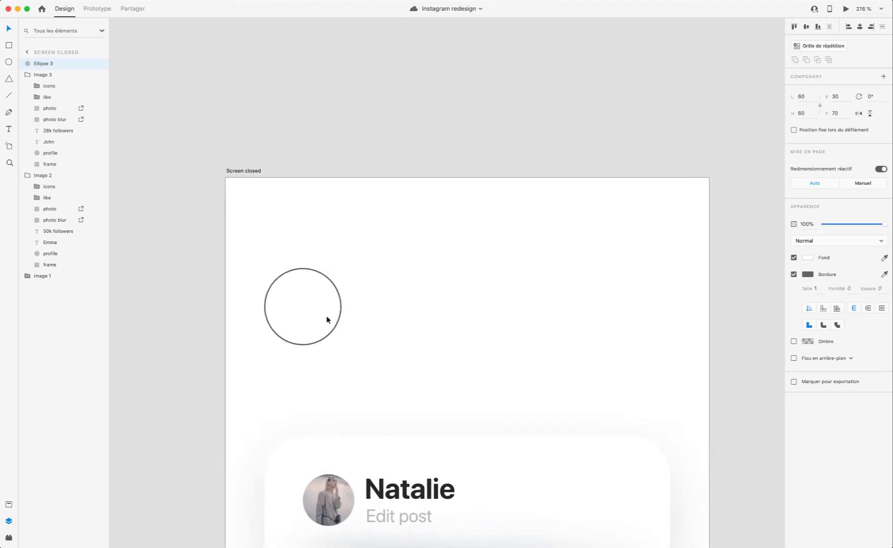
key(super+d)
drag(313, 326, 417, 329)
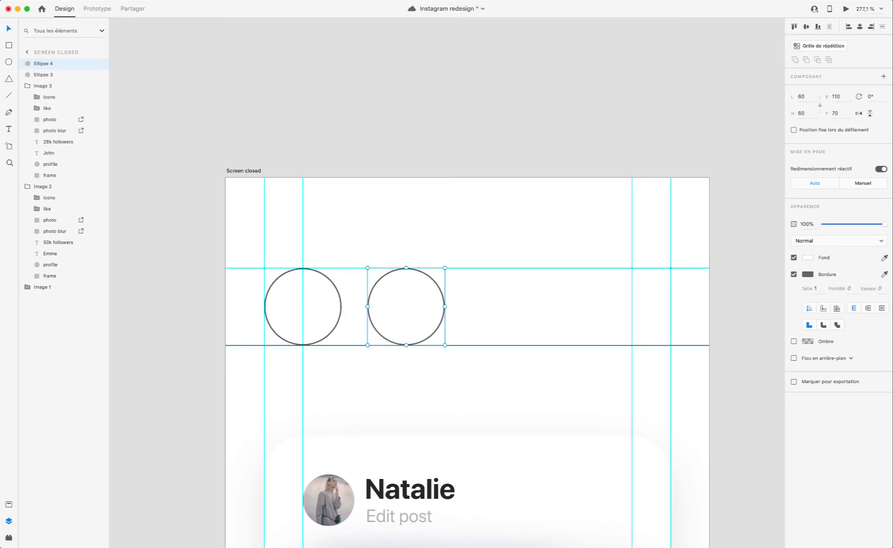
click(845, 8)
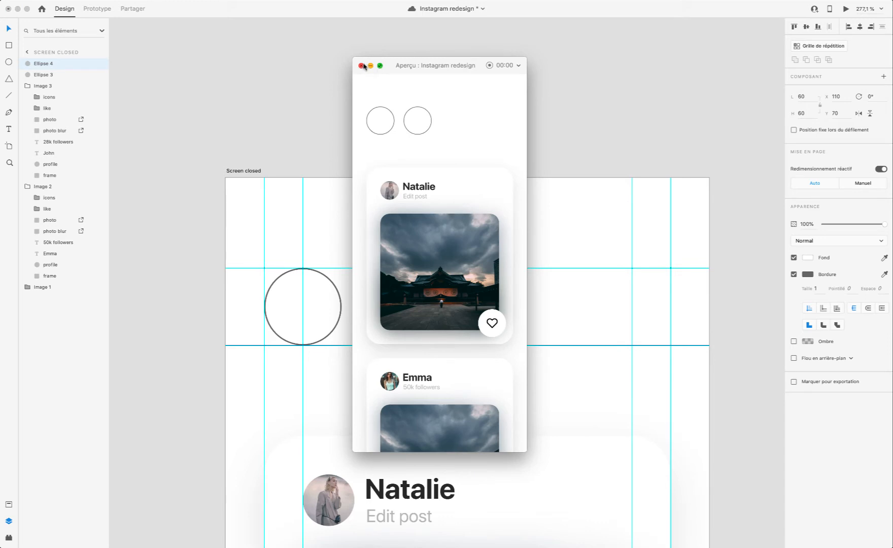
click(361, 66)
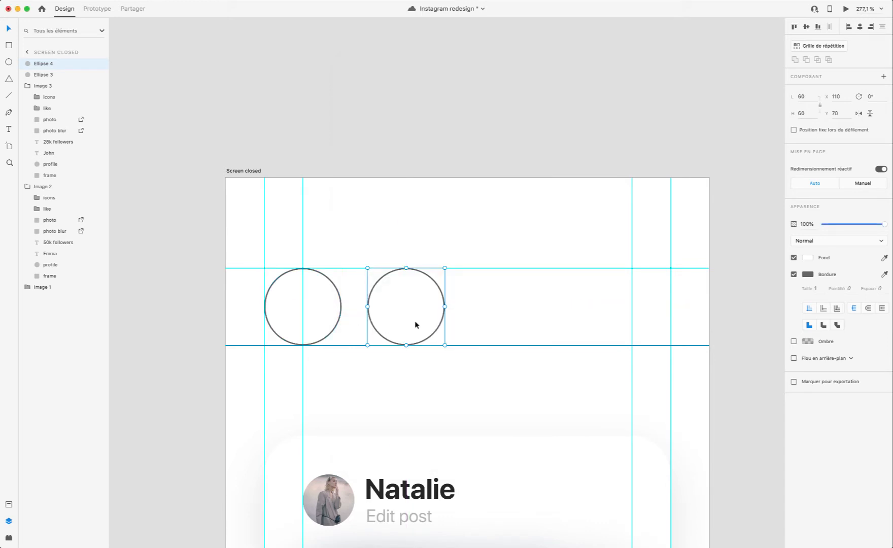
Step: Add three more copies of the circle along the row, 20 apart, with the last at X 350
drag(403, 324, 603, 325)
click(846, 8)
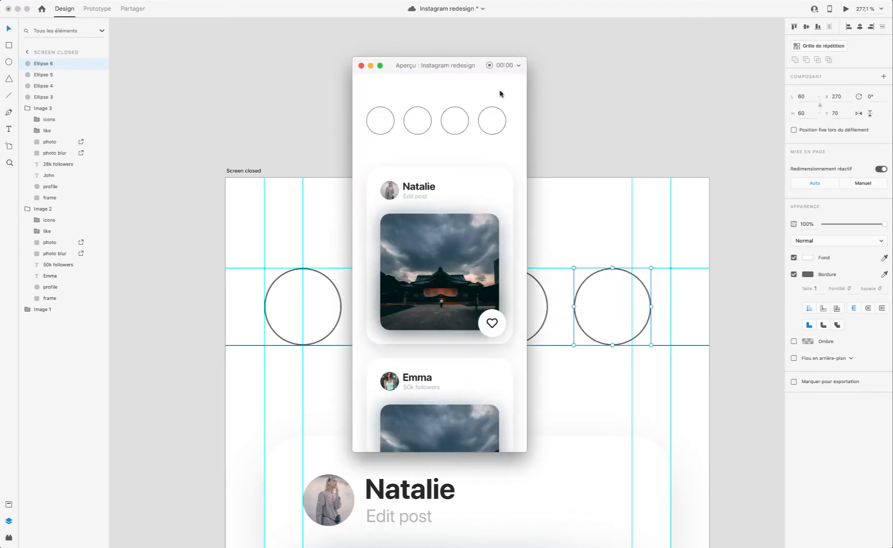
click(361, 66)
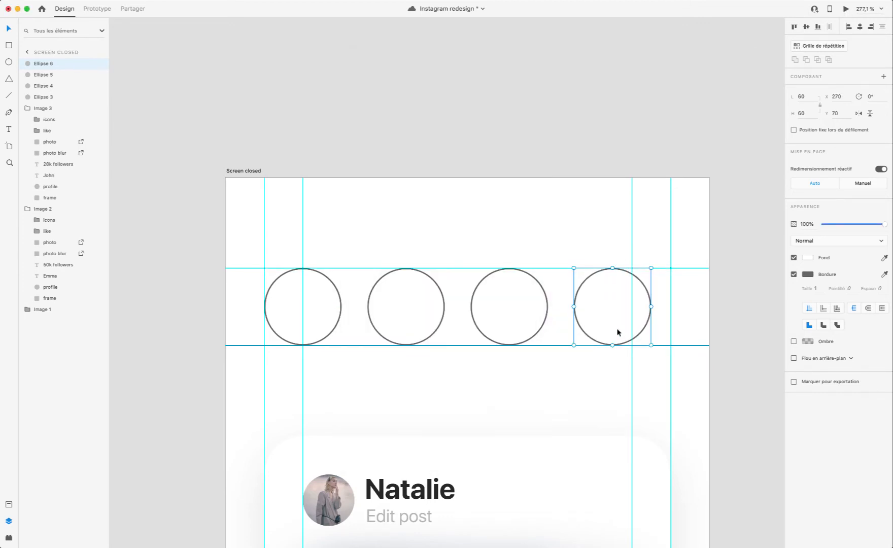
key(super+d)
drag(607, 319, 709, 330)
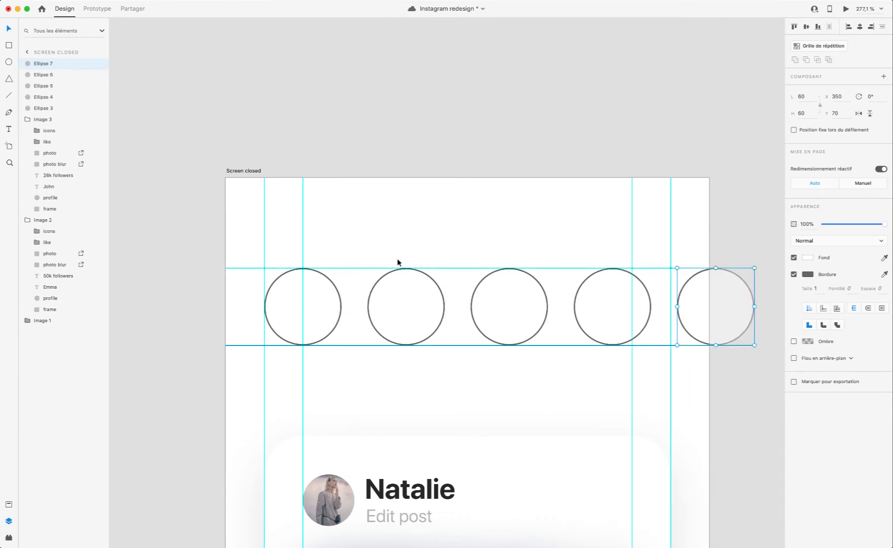
Step: Examine the five story circles above the first card by selecting them one after another
scroll(398, 262, down, 5)
click(417, 292)
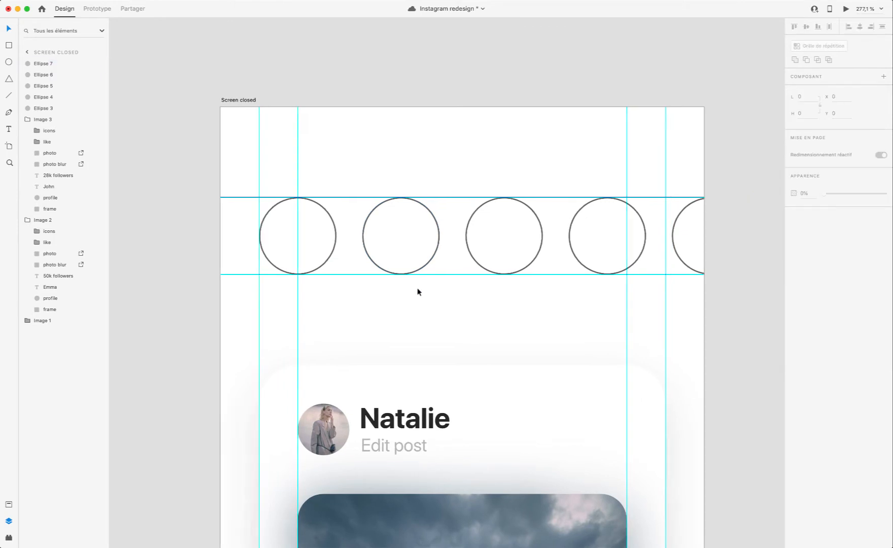
scroll(417, 292, right, 1)
scroll(417, 292, down, 1)
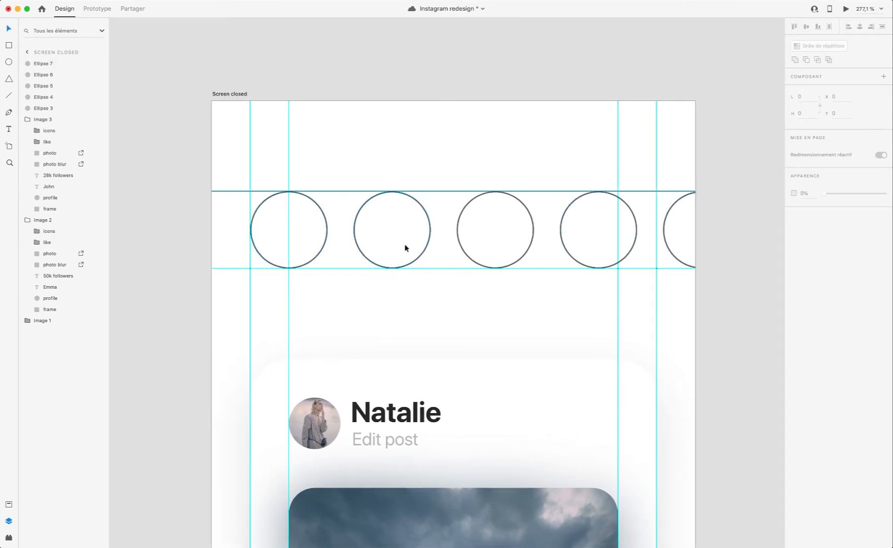
click(384, 233)
click(493, 229)
click(586, 229)
click(711, 227)
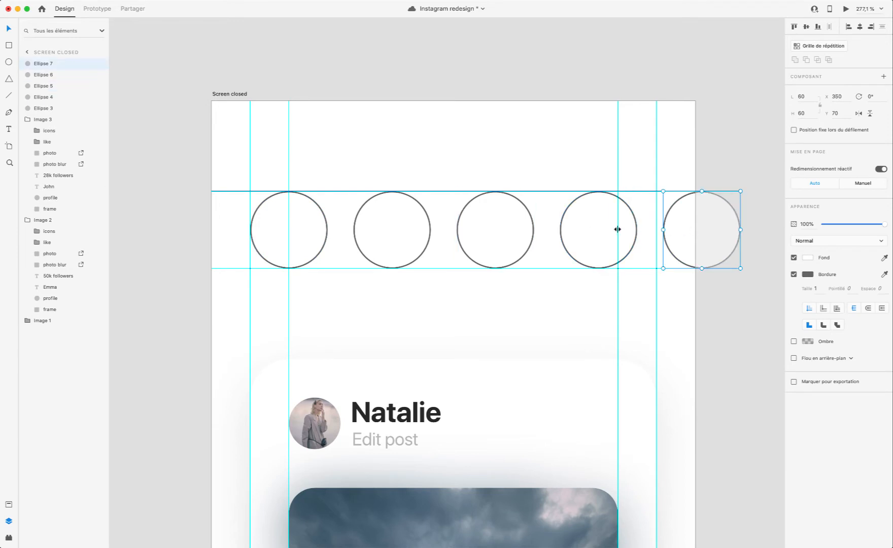
click(601, 233)
click(447, 229)
click(489, 232)
click(384, 235)
click(276, 241)
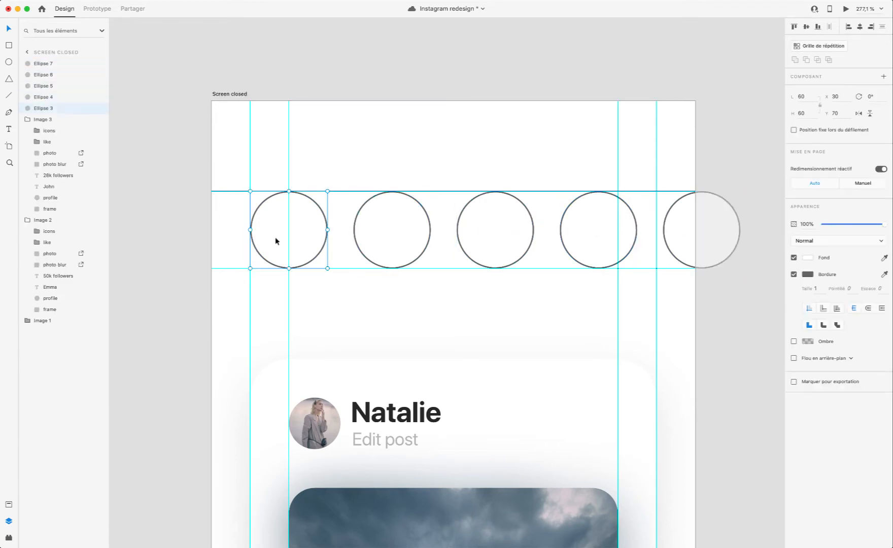
Step: Preview the prototype with the circle row, close the preview, and save the document
click(846, 8)
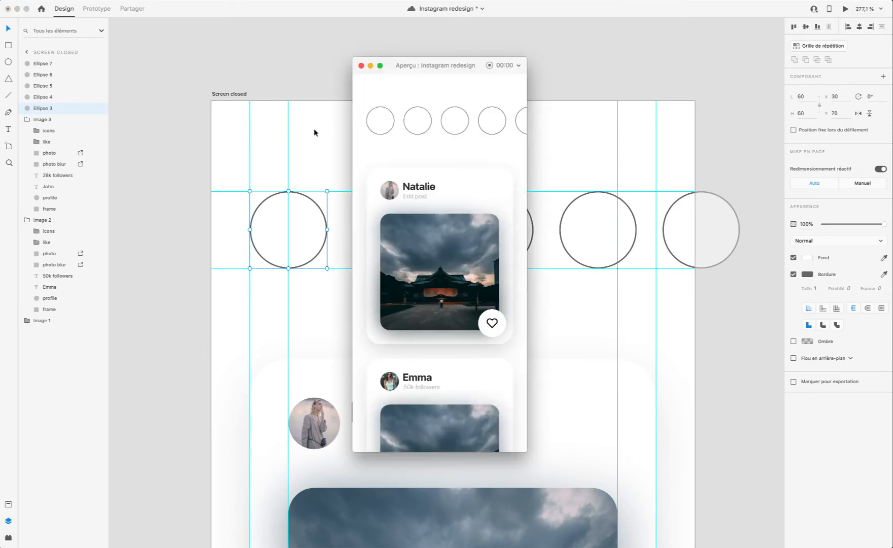
click(361, 66)
key(super+s)
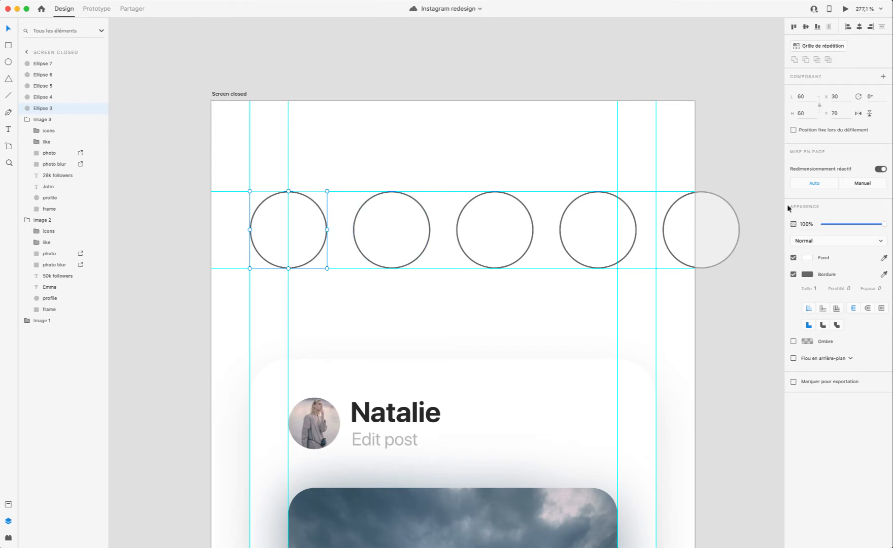
Step: Convert the first circle of the row into a repeat grid and extend the grid sideways toward the second circle
click(818, 46)
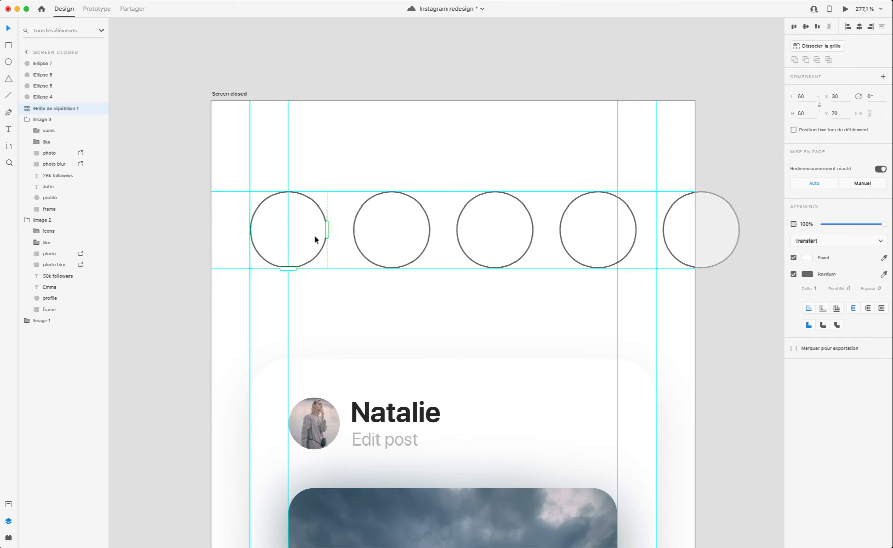
drag(327, 230, 398, 226)
scroll(434, 212, left, 7)
click(516, 161)
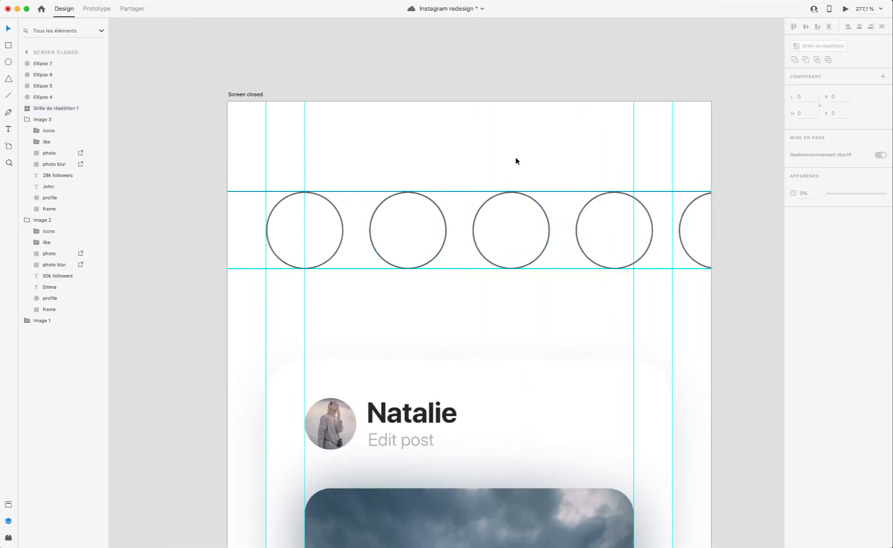
Step: Undo the repeat grid so the first story circle is a plain ellipse again
key(super+z)
key(super+z)
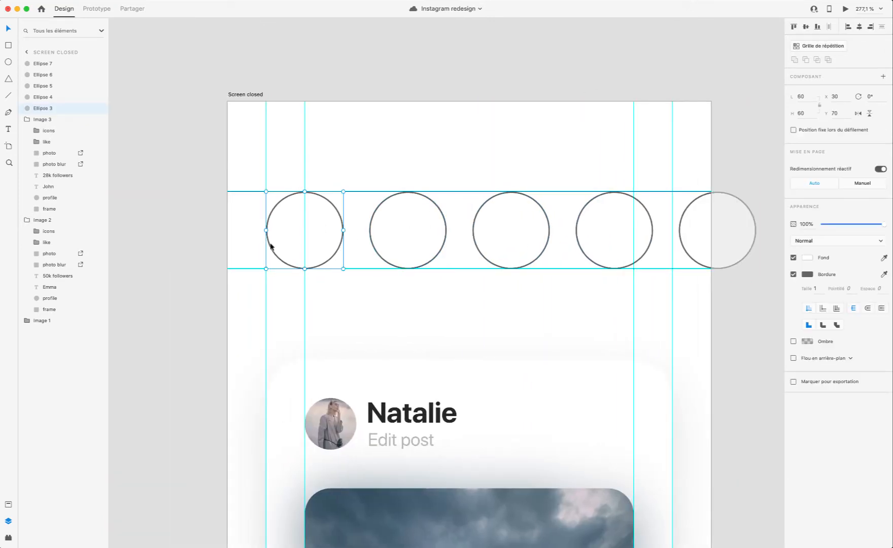
scroll(271, 247, up, 2)
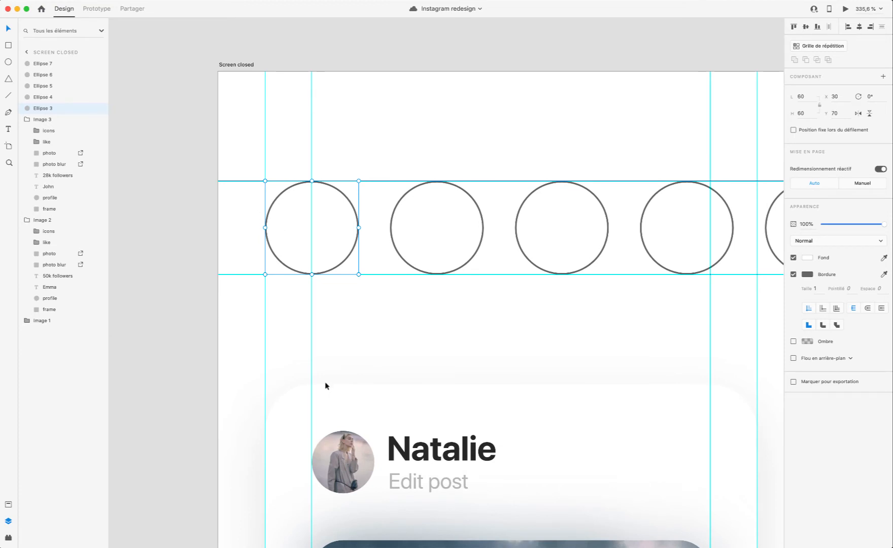
scroll(287, 226, down, 2)
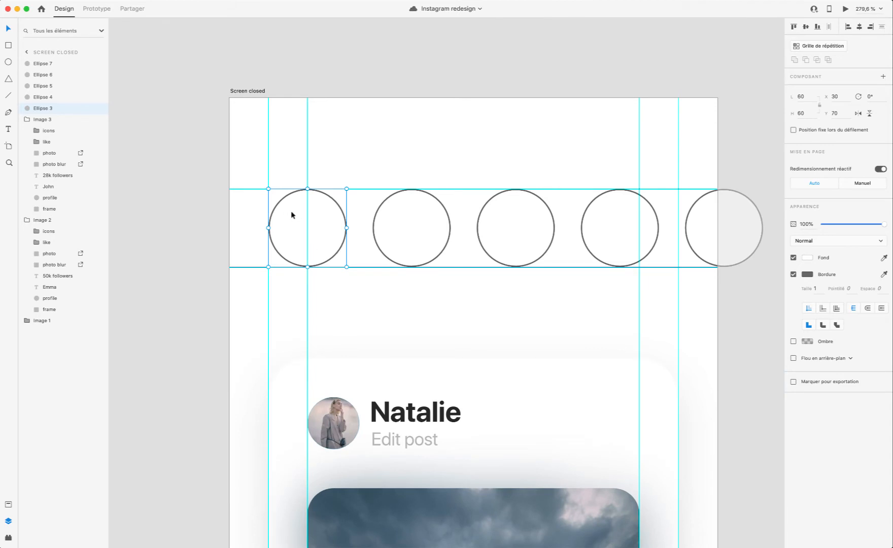
scroll(292, 214, up, 5)
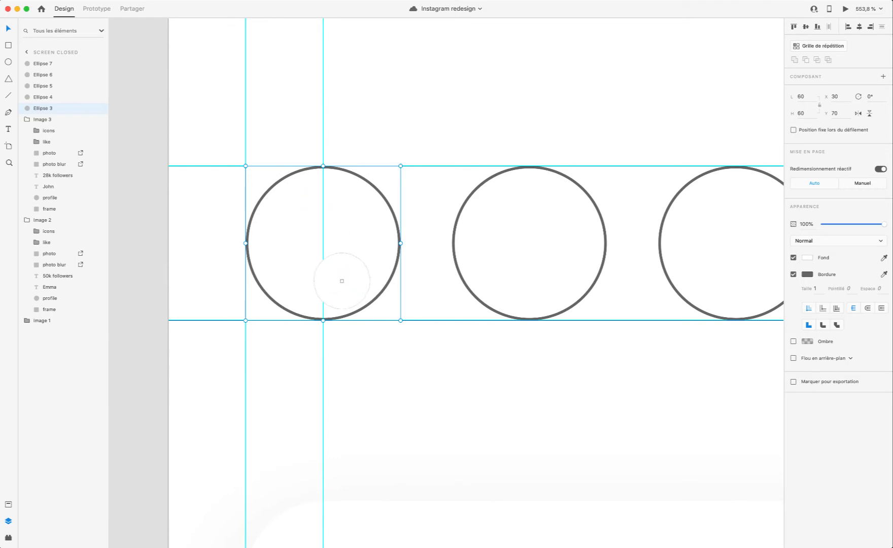
Step: Open the Icons 4 Design plugin and search its icons for "add"
click(8, 28)
click(8, 504)
click(8, 537)
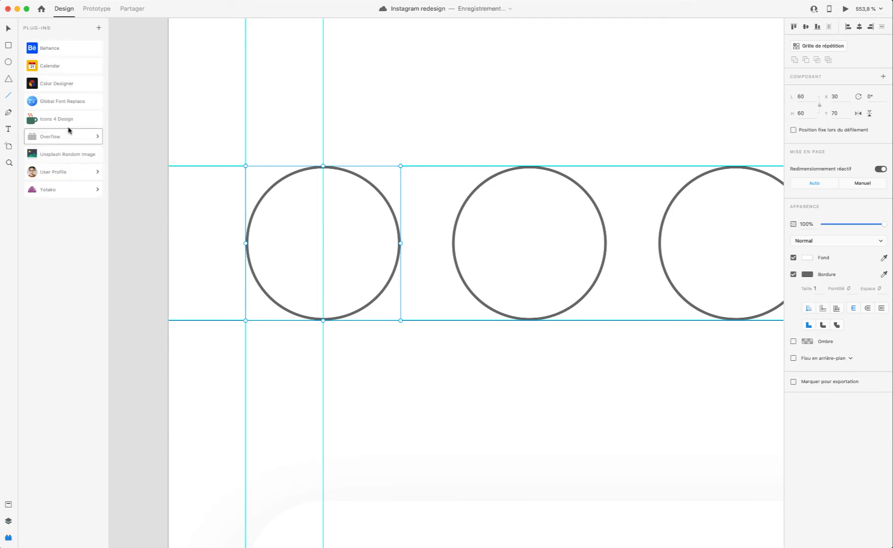
click(53, 118)
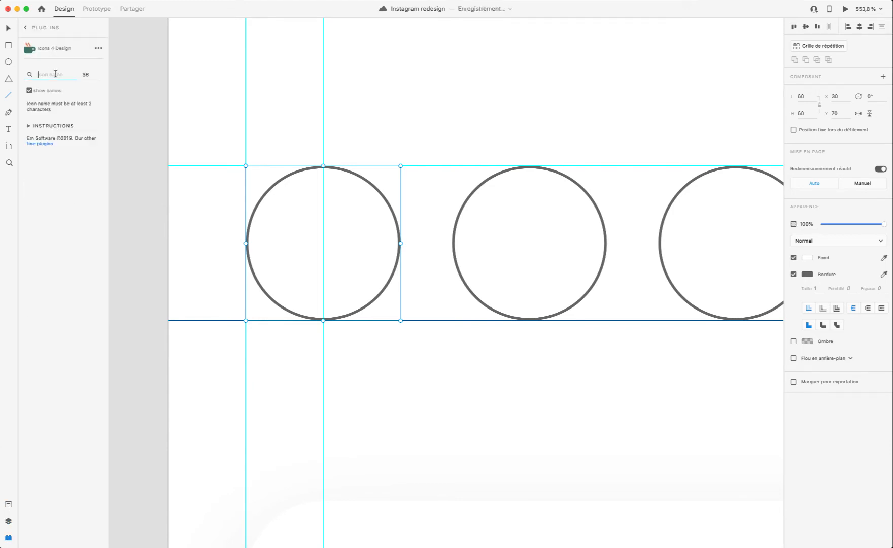
text(add)
Step: Insert the Ionic md-add icon and move it to the middle of the first story circle at X 49,25, Y 88,75
scroll(60, 304, down, 3)
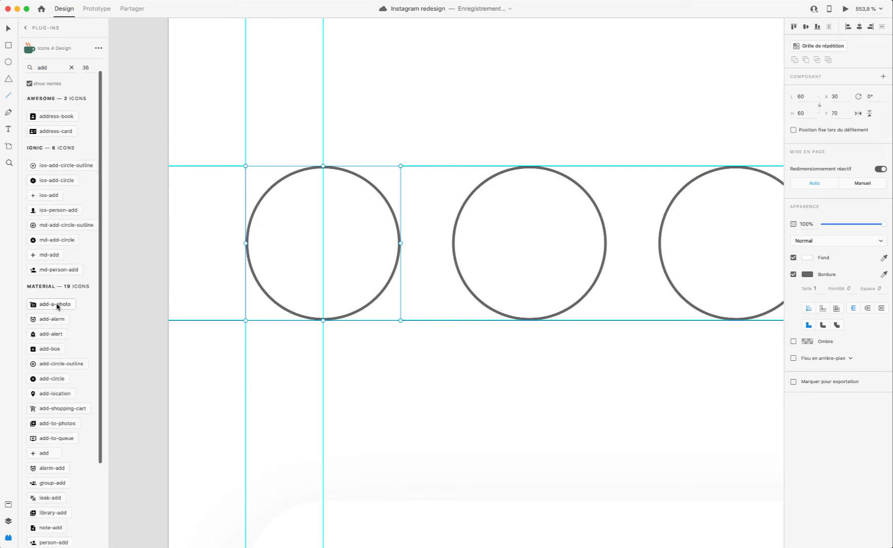
scroll(58, 305, down, 5)
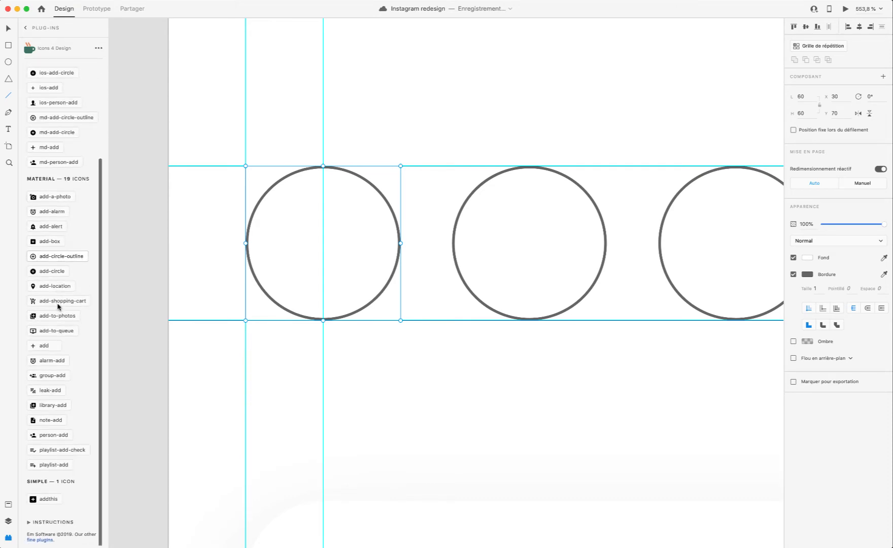
scroll(58, 306, up, 3)
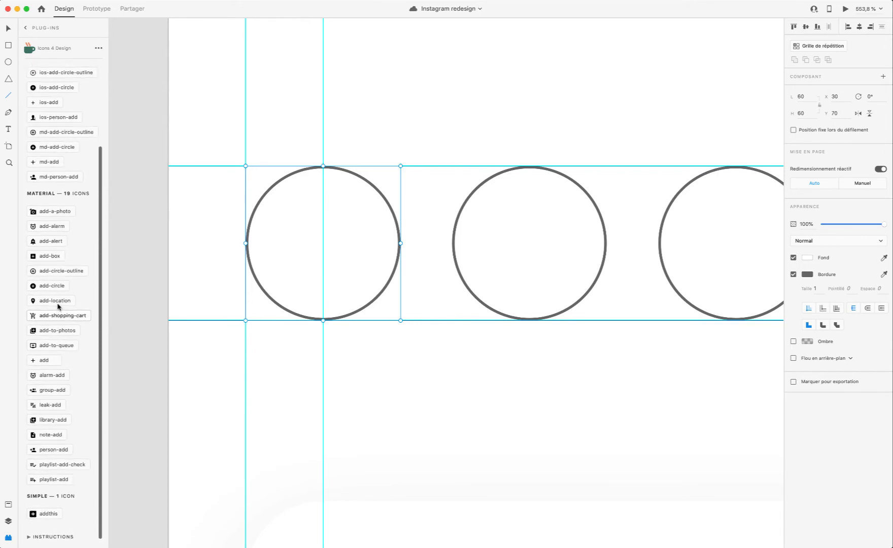
scroll(56, 302, up, 6)
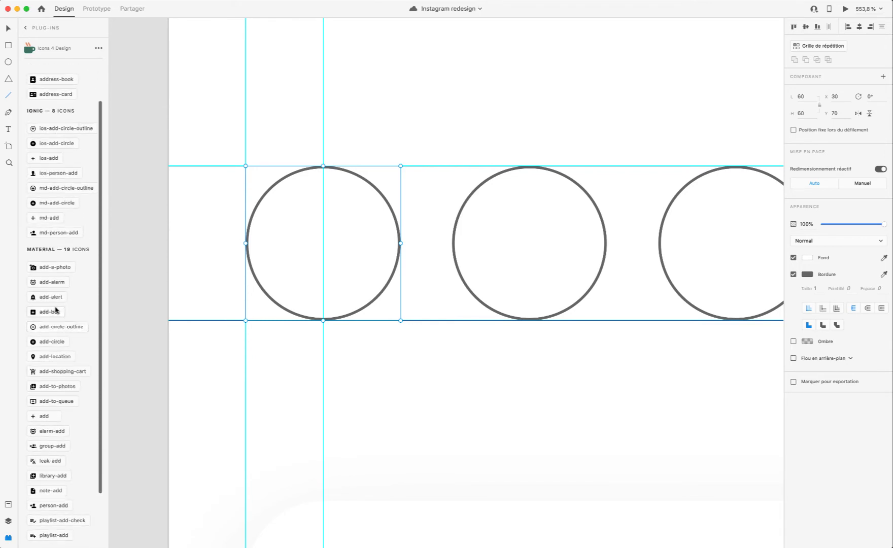
scroll(56, 310, up, 1)
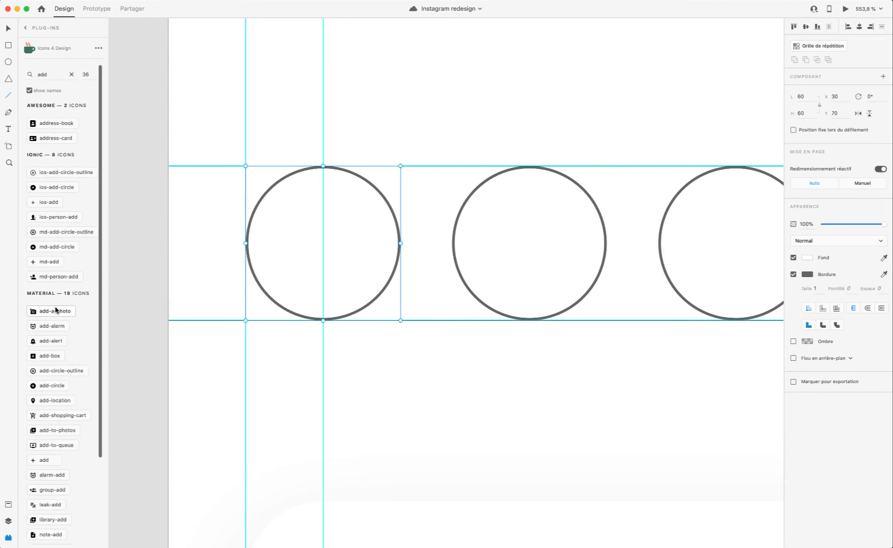
click(46, 261)
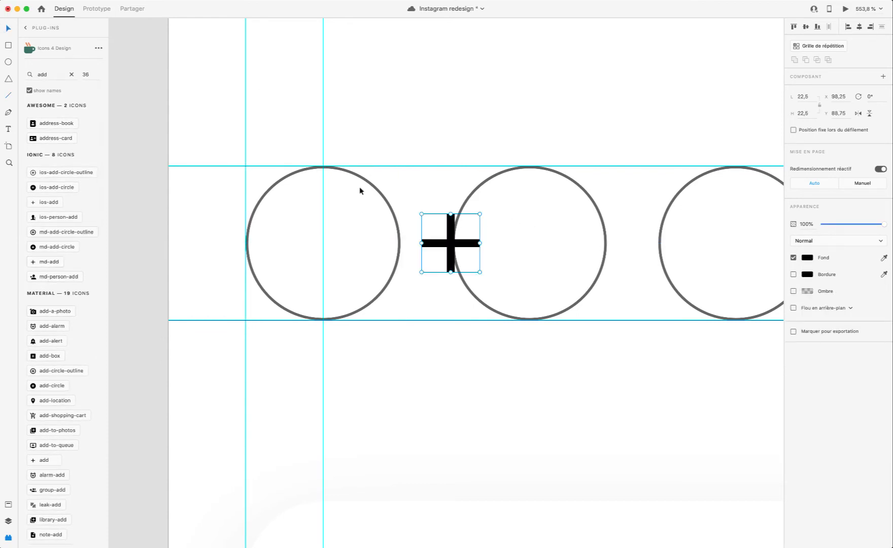
drag(449, 243, 322, 243)
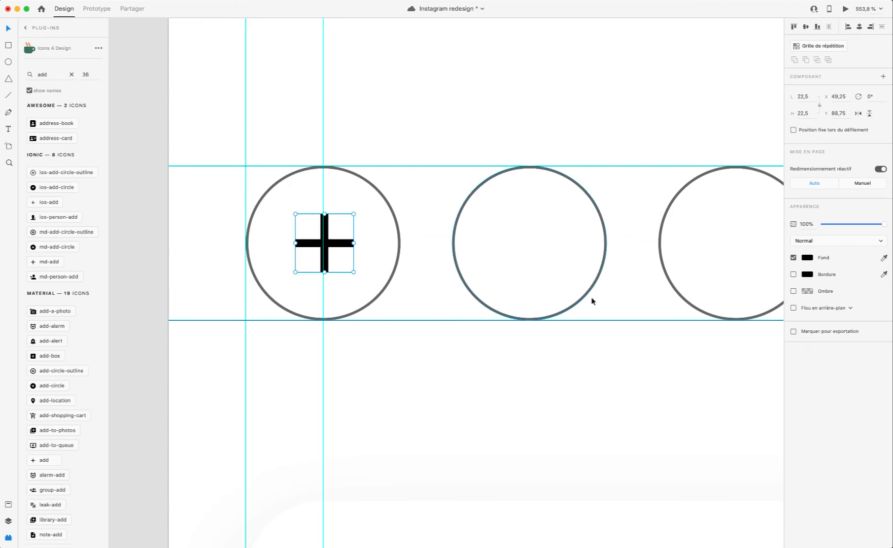
click(9, 520)
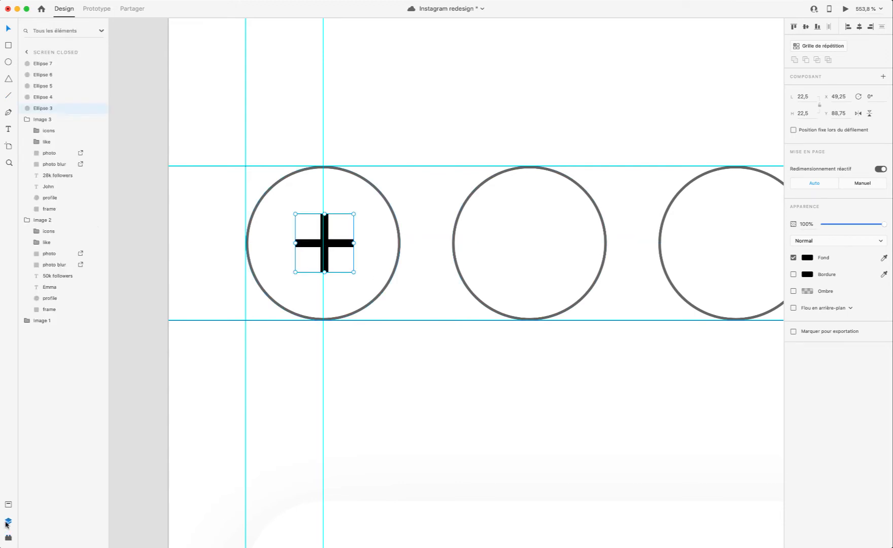
double_click(328, 245)
click(354, 269)
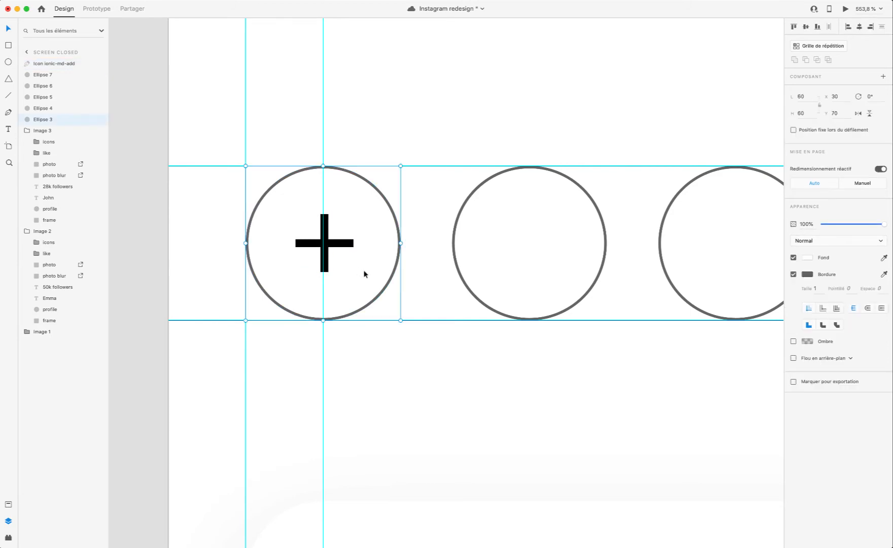
Step: Preview the prototype with the plus icon, close the preview, and examine the icon inside the first circle
click(843, 9)
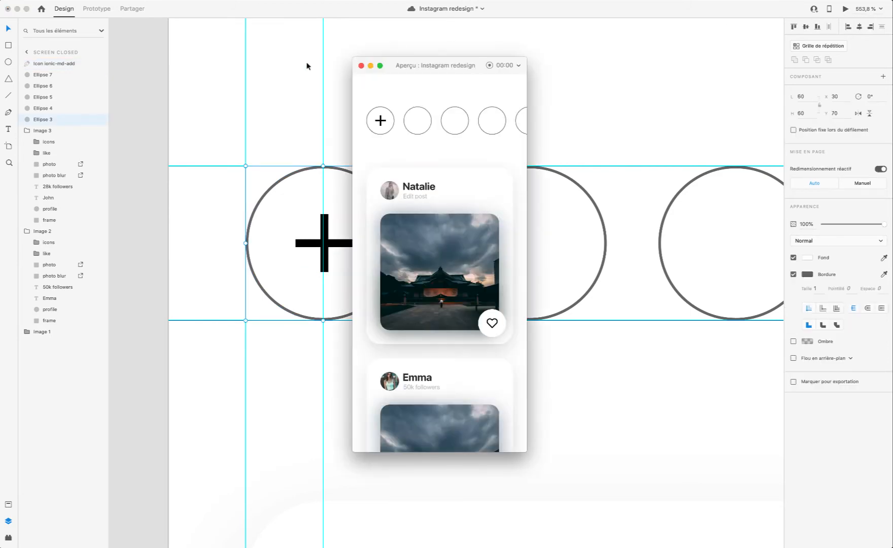
click(361, 65)
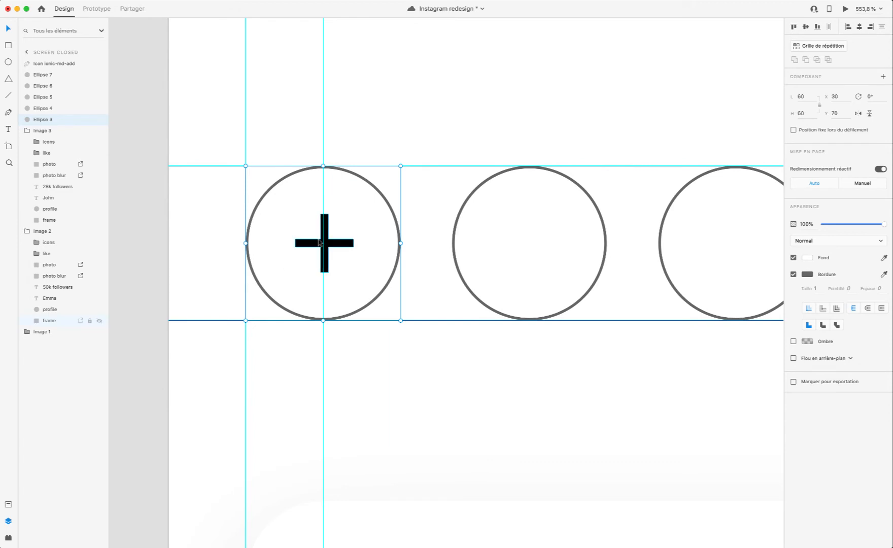
scroll(315, 208, up, 5)
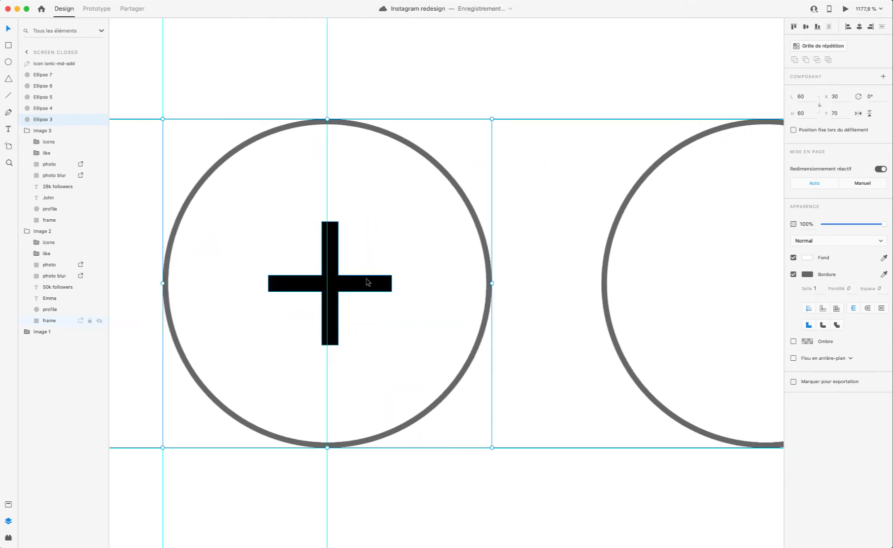
double_click(368, 282)
click(363, 301)
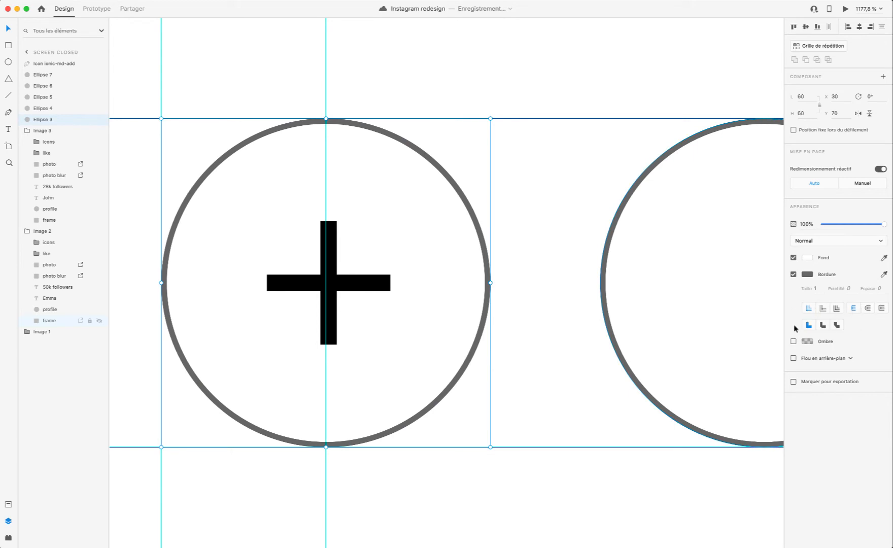
Step: Insert the rounded Ionic ios-add icon from Icons 4 Design and delete the md-add plus from the first circle
click(355, 282)
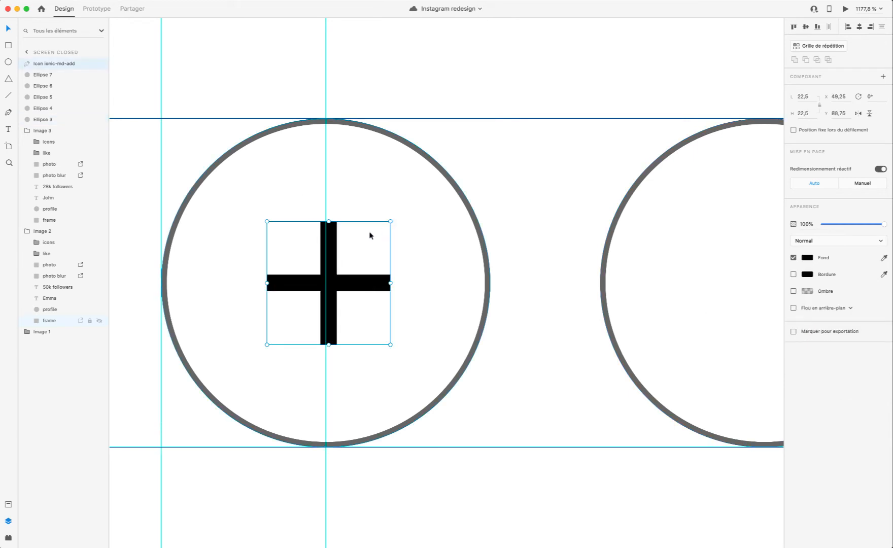
click(8, 505)
click(8, 537)
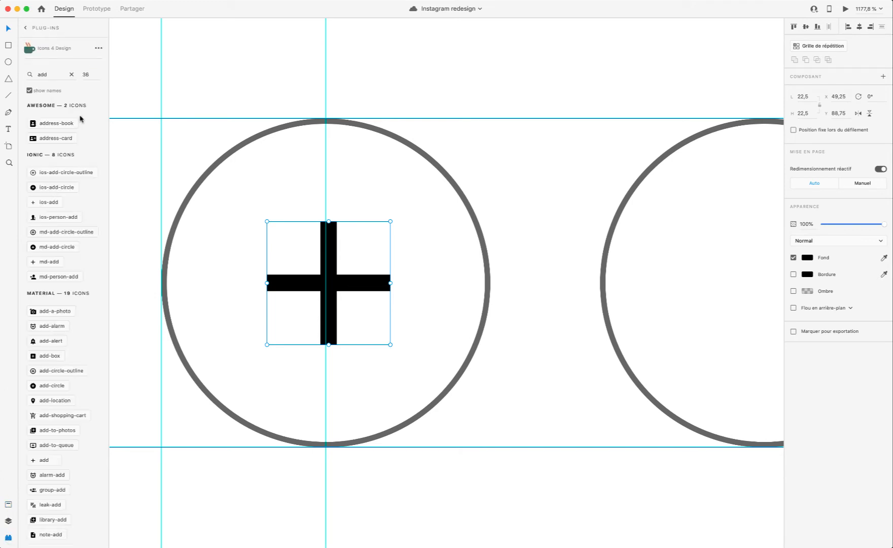
click(55, 203)
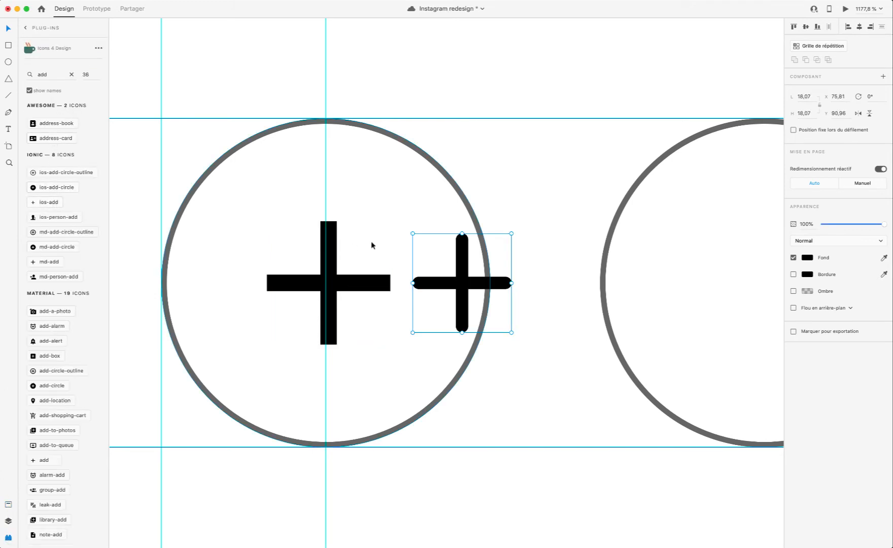
click(367, 247)
click(344, 285)
key(Delete)
Step: Centre the rounded plus icon inside the first story circle at X 50,81, Y 90,96
click(448, 286)
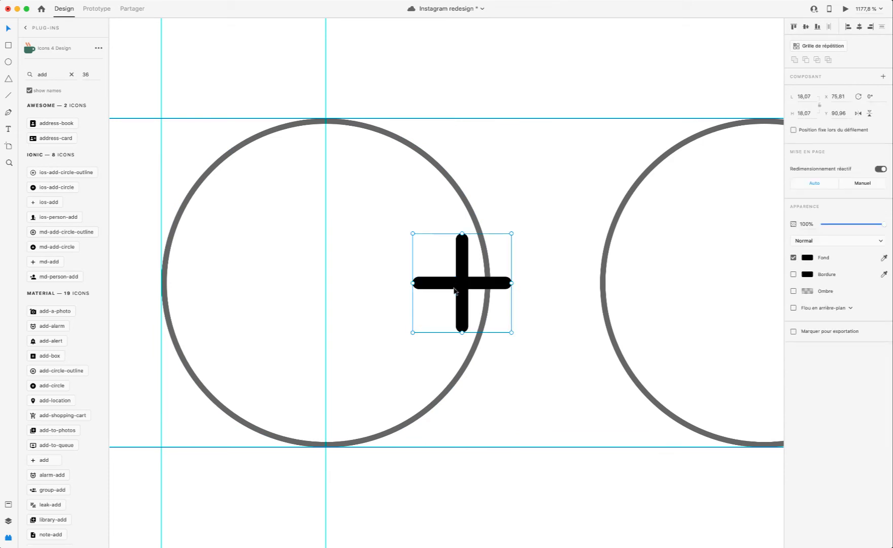
drag(449, 286, 325, 292)
key(alt)
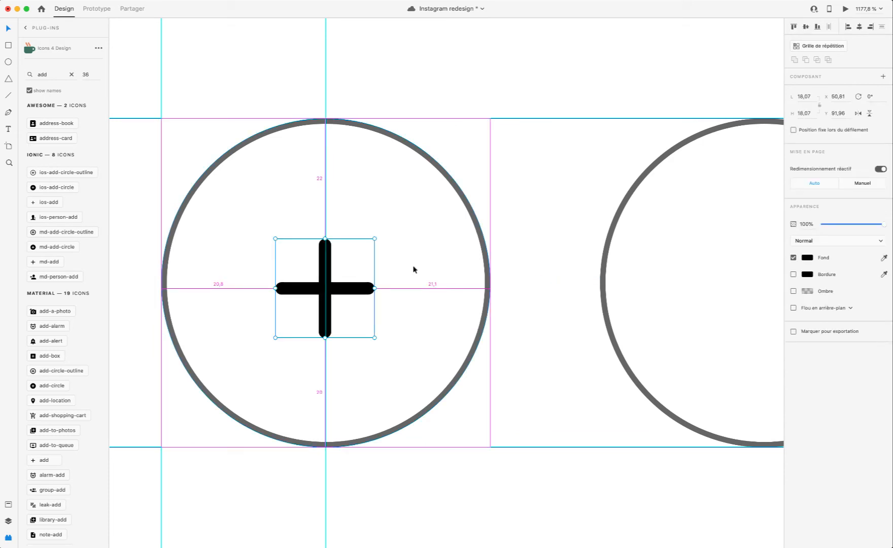
key(Up)
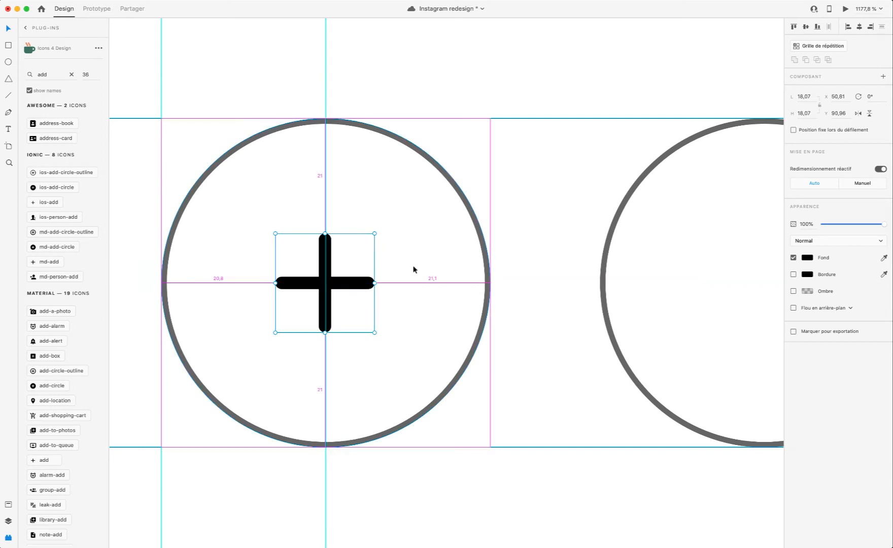
Step: Preview the prototype with the rounded plus icon, close the preview, and show the layers list again
click(844, 9)
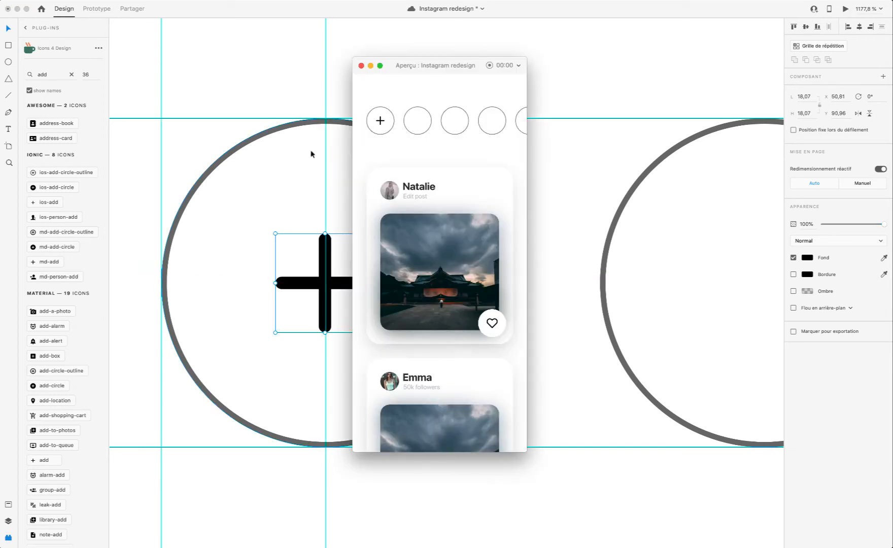
click(360, 66)
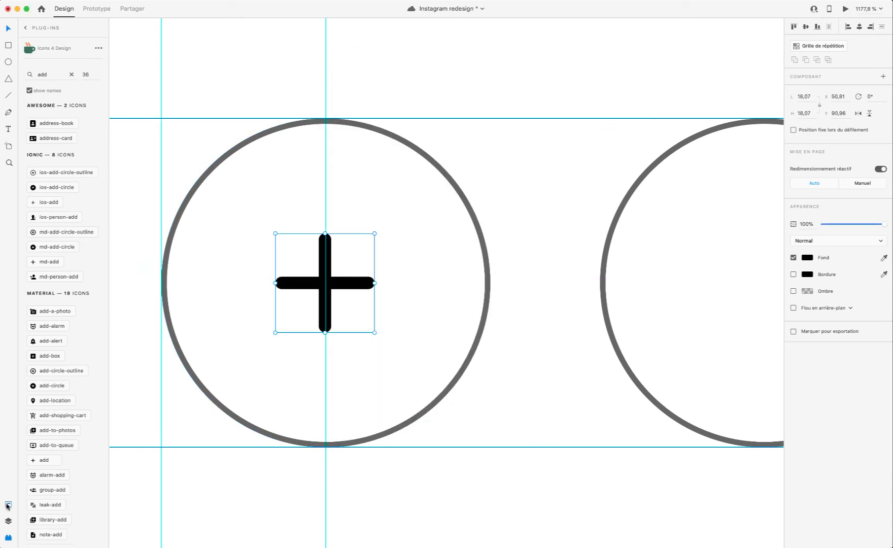
click(9, 521)
Step: Check the border colour of the first story circle without changing it
click(488, 295)
scroll(469, 308, down, 5)
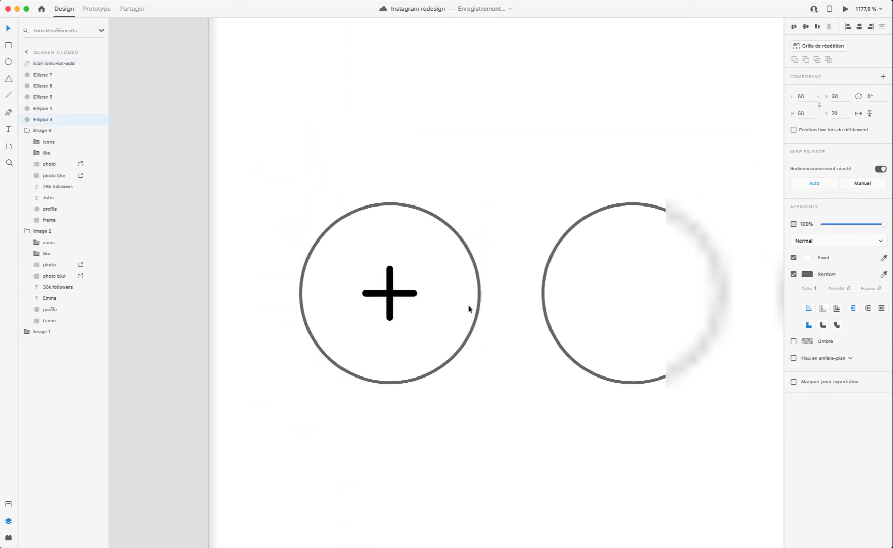
scroll(469, 308, up, 1)
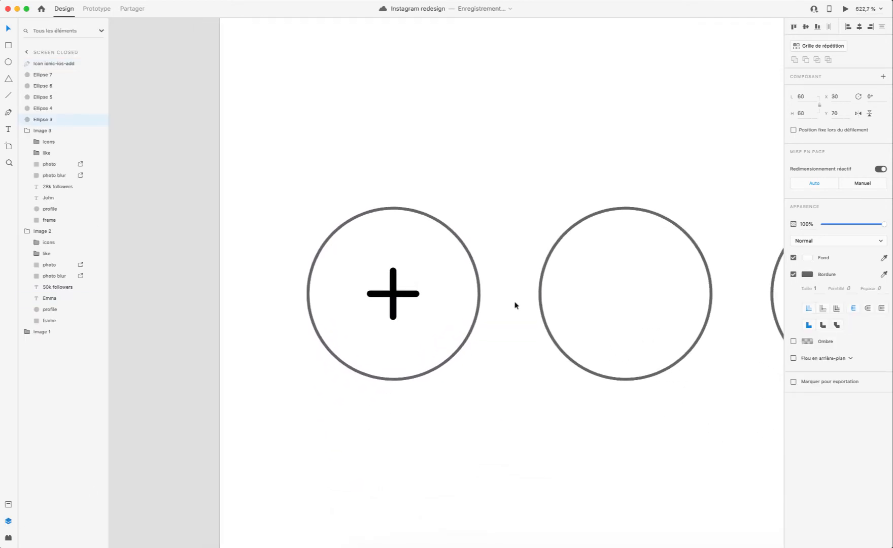
click(808, 275)
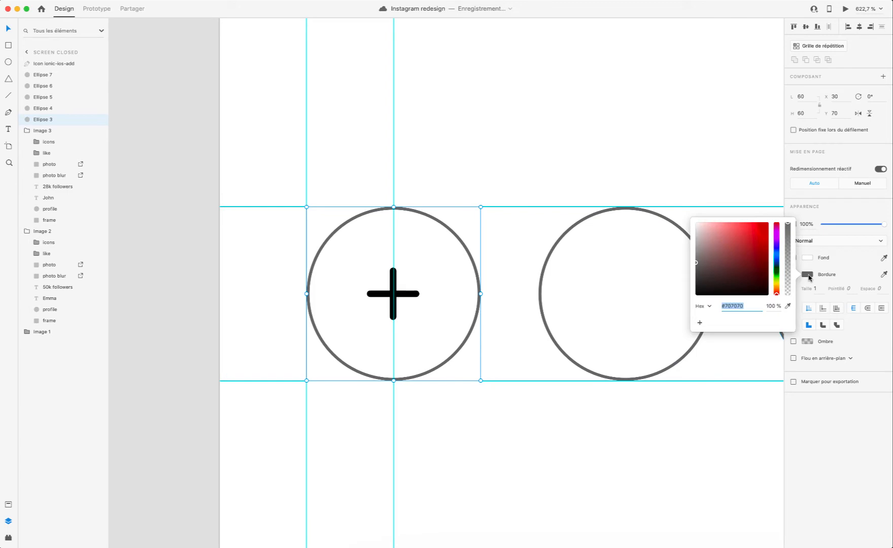
click(843, 446)
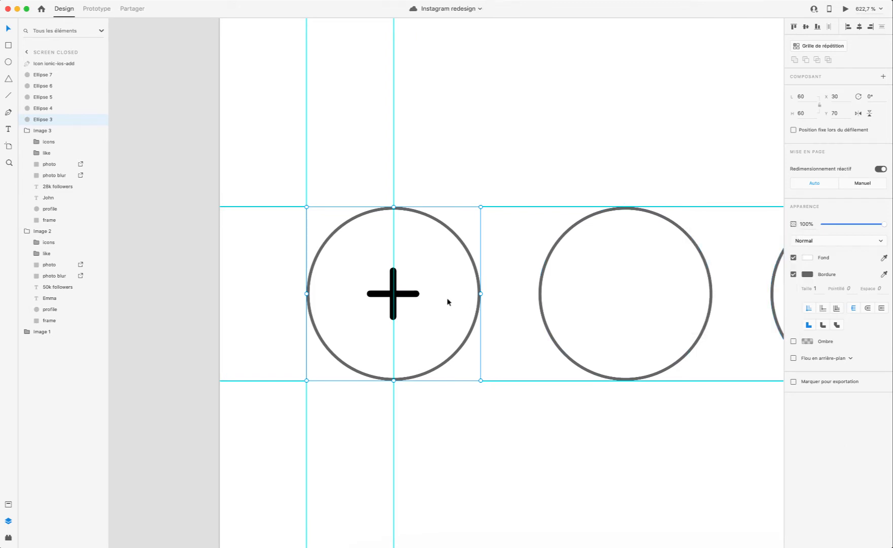
Step: Select the second story circle and examine the row of circles around it
scroll(448, 302, down, 5)
click(522, 311)
scroll(522, 312, right, 2)
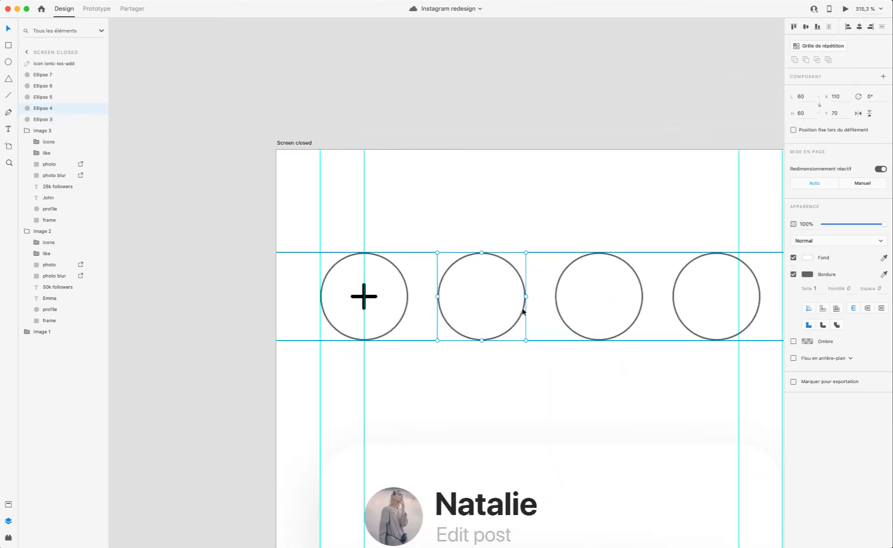
scroll(522, 310, right, 3)
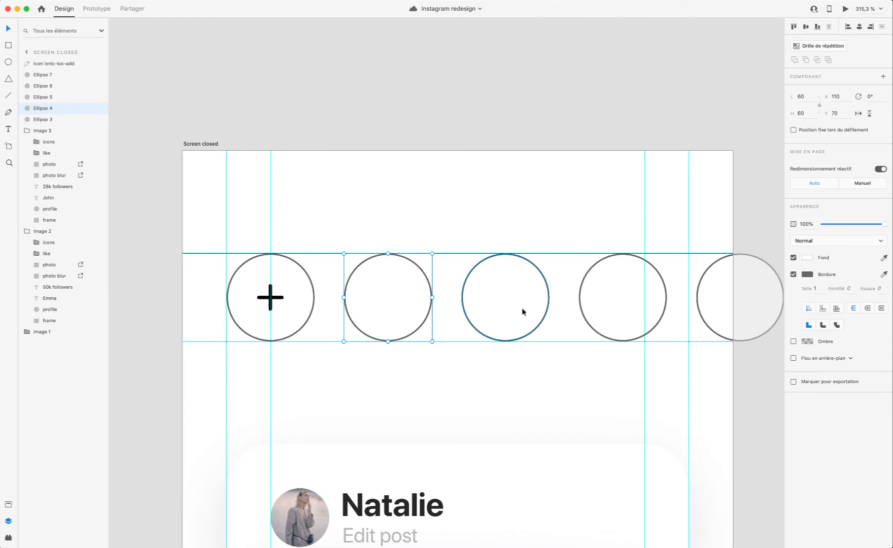
scroll(430, 380, down, 3)
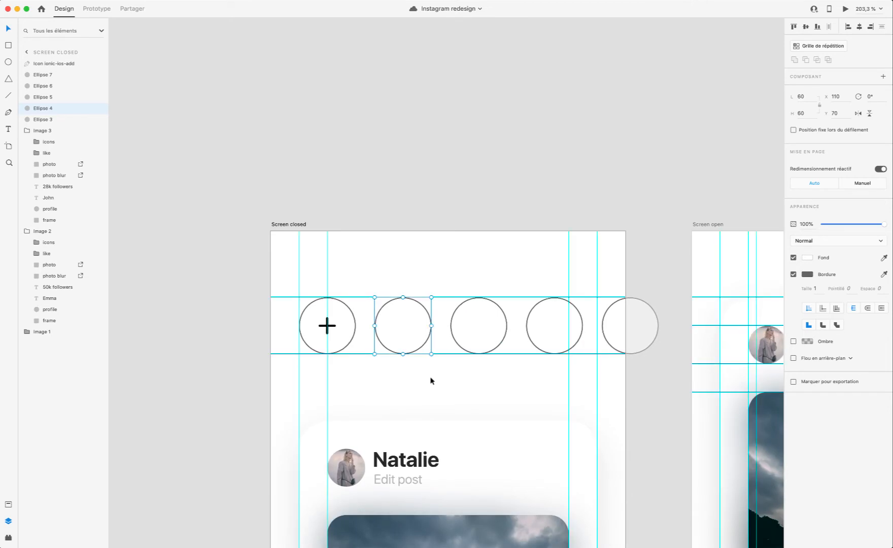
scroll(325, 359, up, 4)
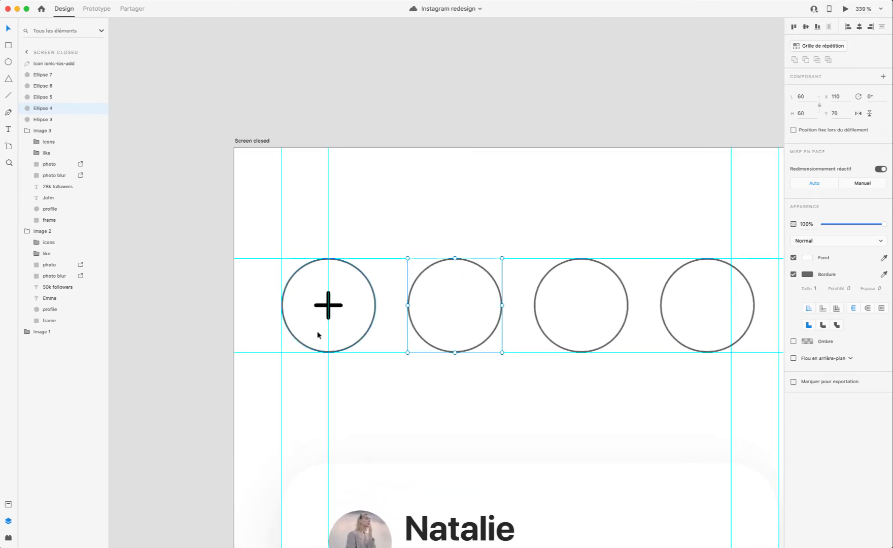
Step: Preview the prototype to judge the plus icon in the first story circle, and close the preview
scroll(312, 331, up, 3)
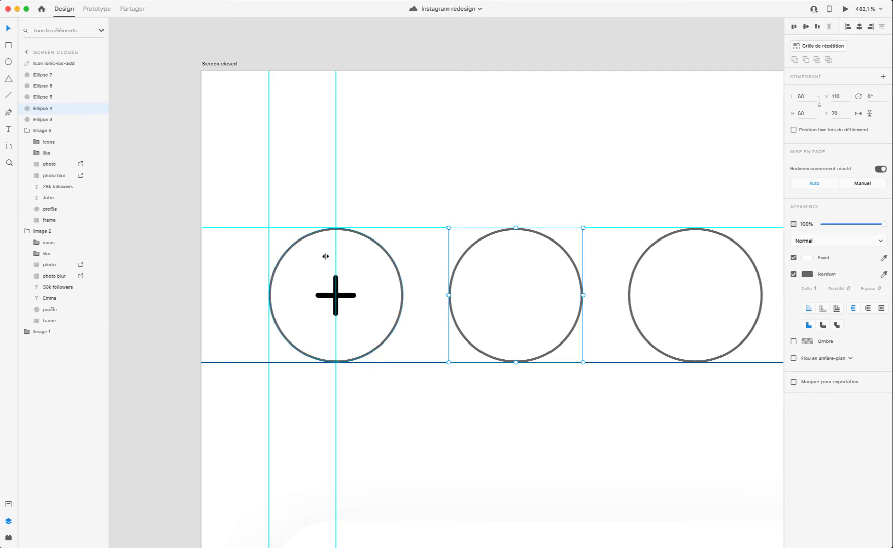
click(845, 9)
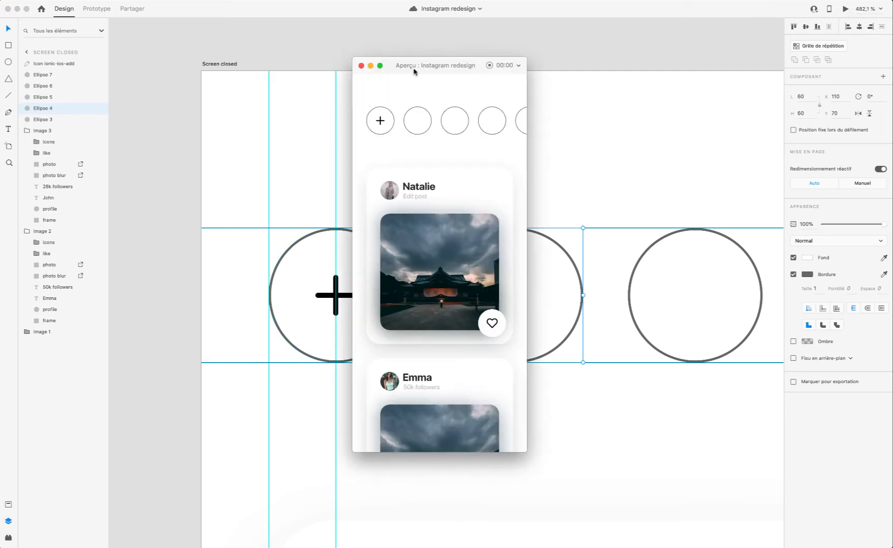
click(361, 65)
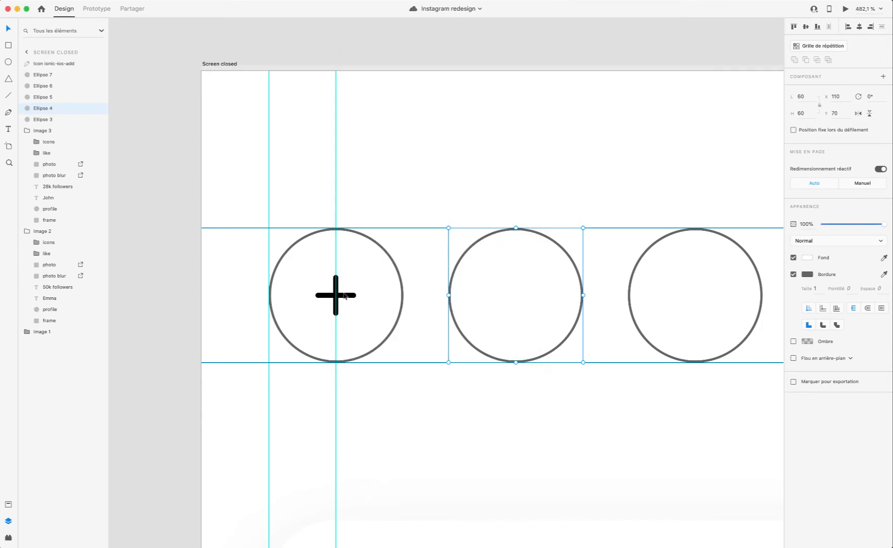
Step: Delete the plus icon from the first story circle
click(349, 301)
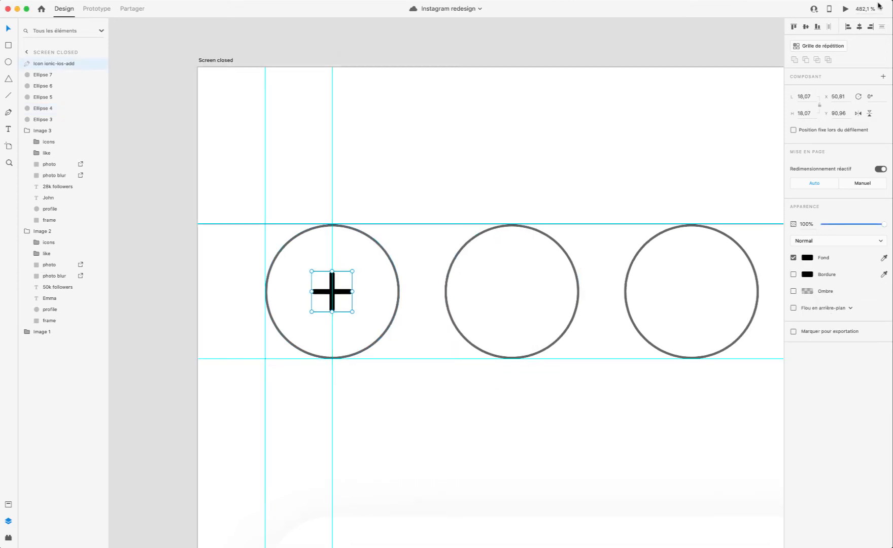
key(Delete)
scroll(404, 351, down, 5)
scroll(404, 351, up, 2)
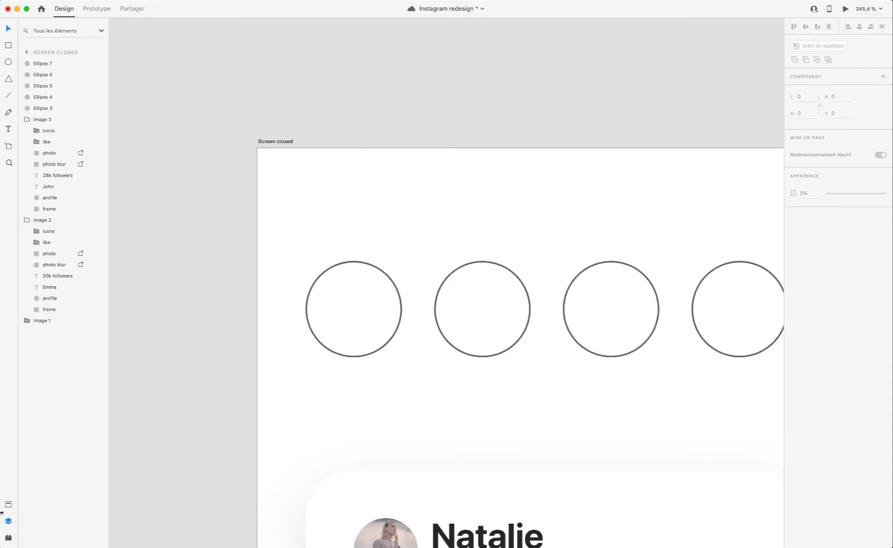
Step: Insert the ios-add-circle icon from the Icons 4 Design plug-in and place it over the first story circle's lower-right edge at X 65, Y 109
click(7, 541)
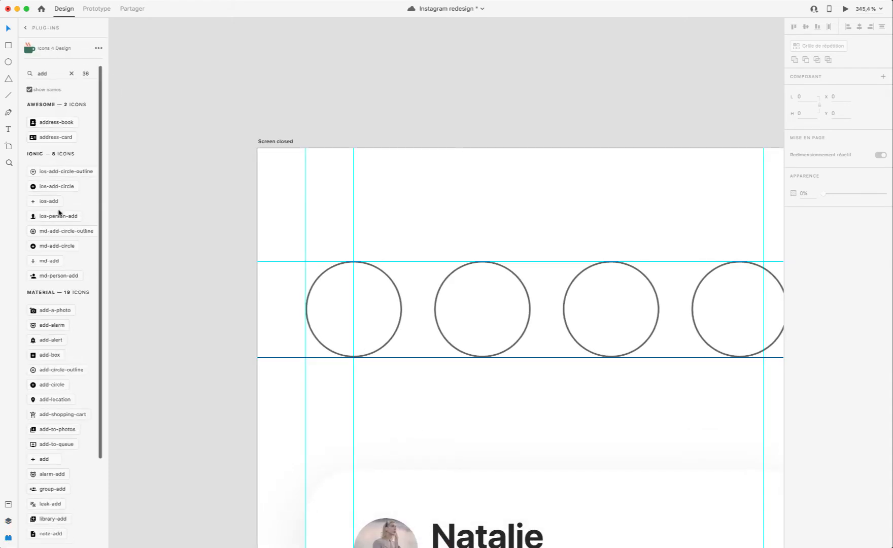
scroll(60, 211, down, 1)
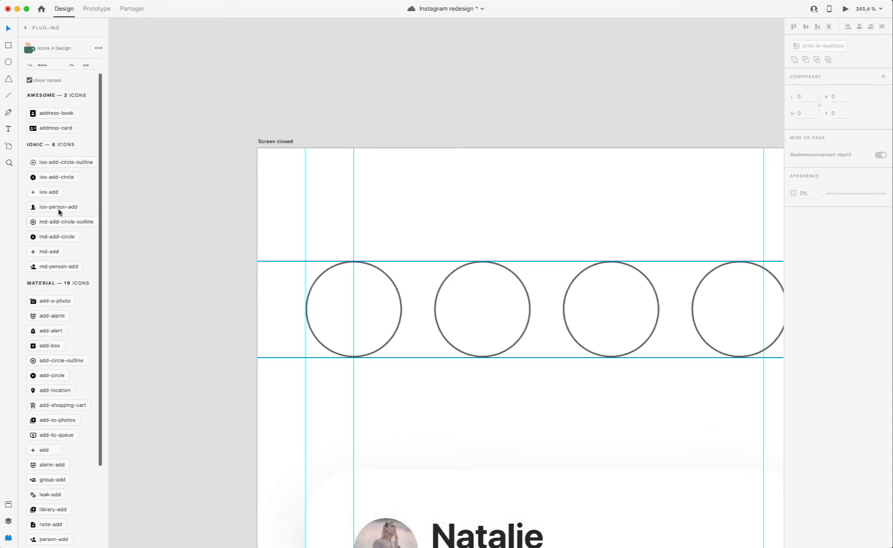
click(46, 178)
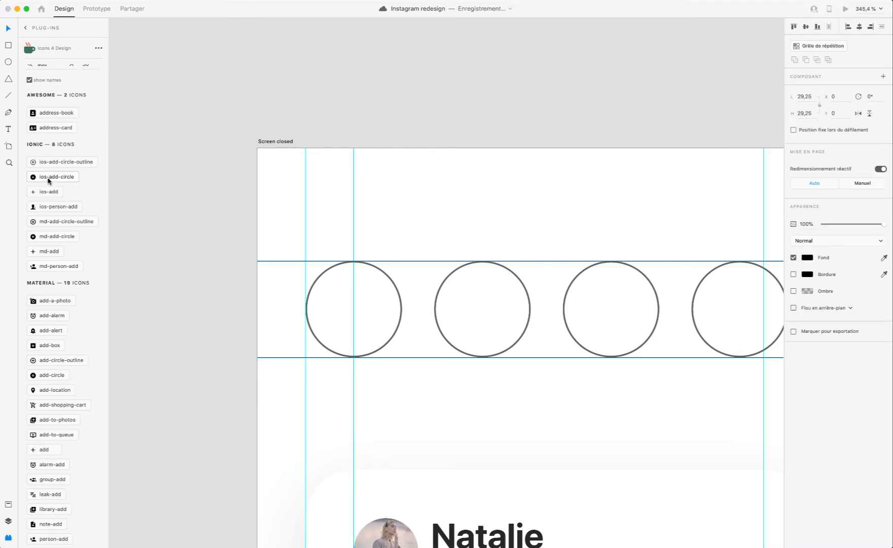
drag(293, 186, 396, 358)
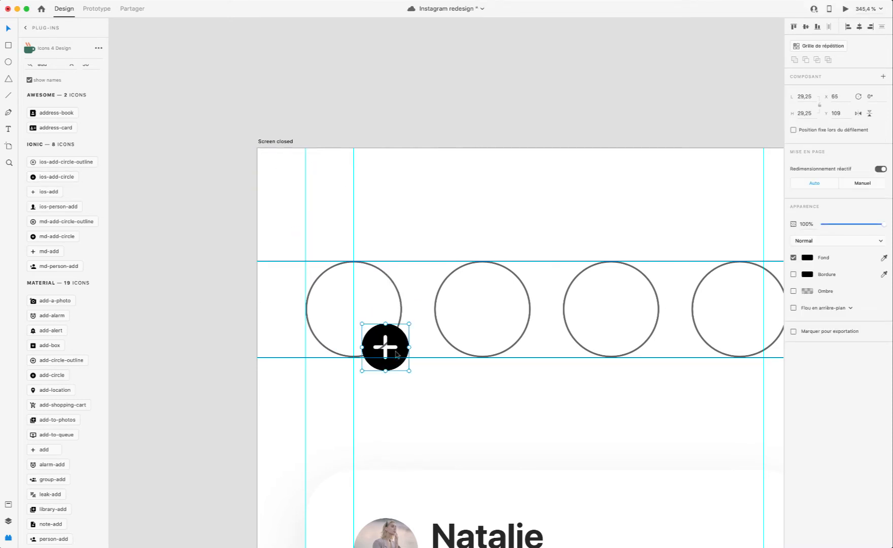
Step: Shrink the round plus icon to 17,15 × 17,15 at X 60, Y 112,85, and preview it in the prototype
scroll(389, 353, up, 5)
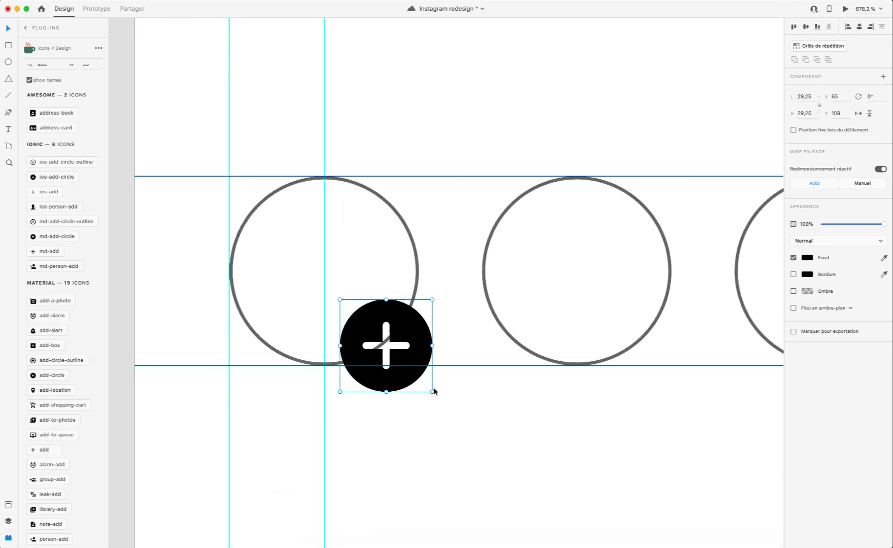
drag(431, 391, 363, 352)
scroll(362, 353, up, 1)
scroll(363, 353, right, 1)
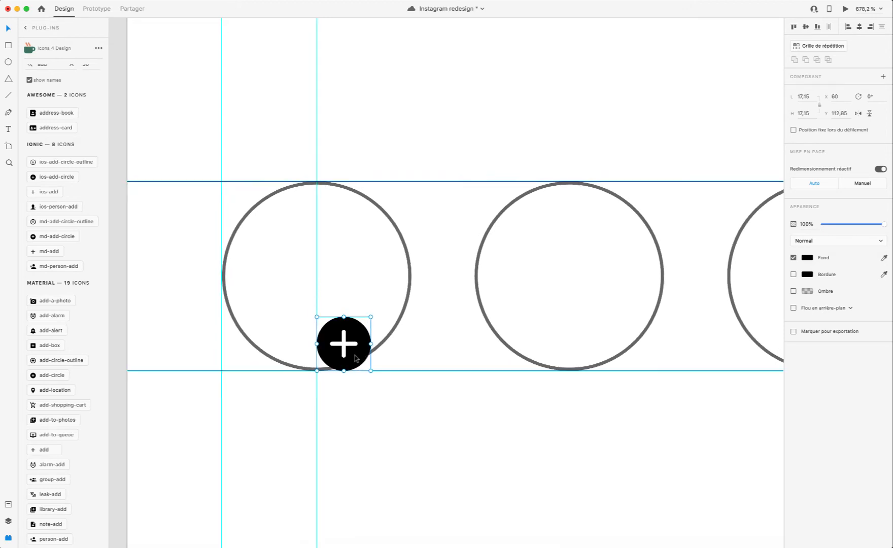
click(845, 9)
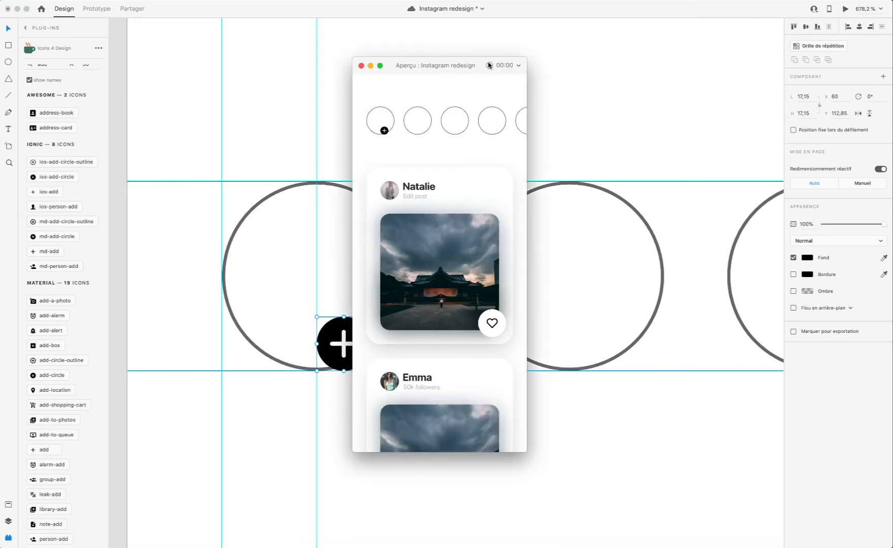
click(361, 66)
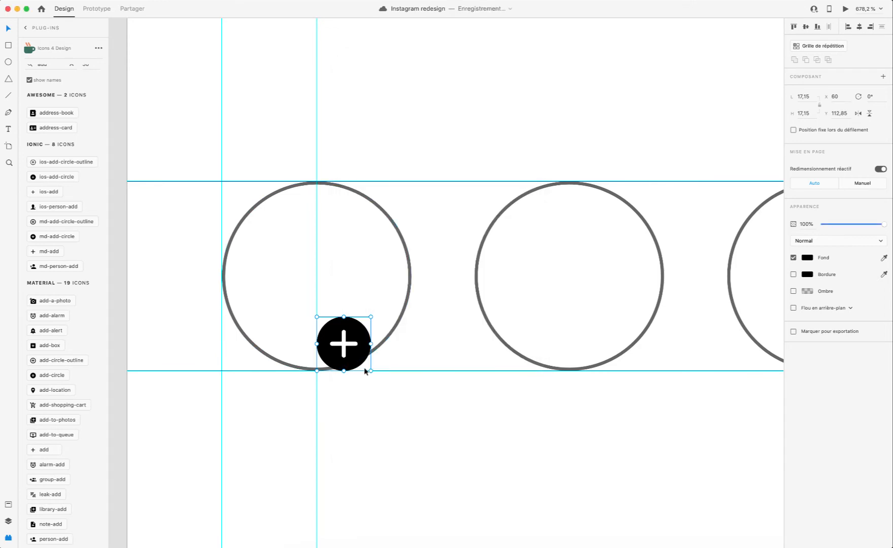
Step: Move the round plus icon above the first story circle and enlarge it to 20 × 20 at X 30, Y 50, using a temporary guide
drag(354, 358, 371, 181)
scroll(243, 175, left, 5)
click(367, 184)
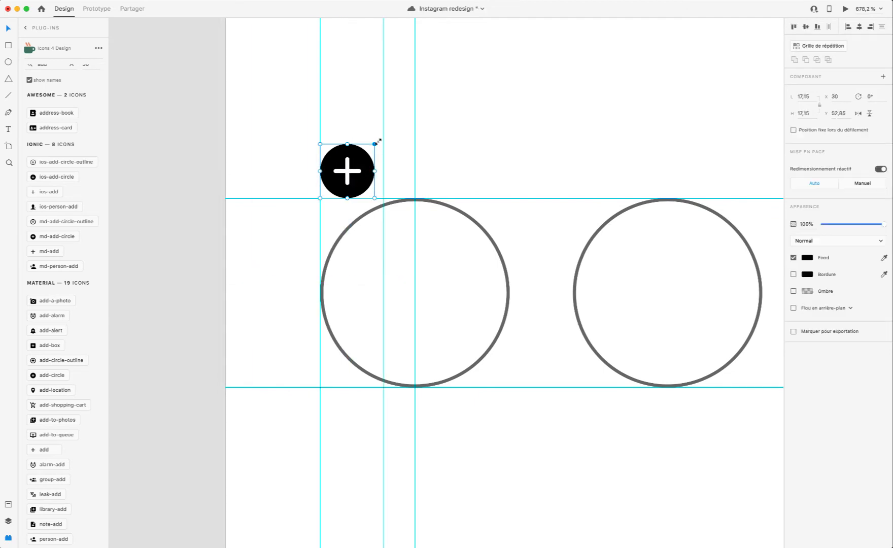
drag(378, 141, 383, 135)
click(298, 198)
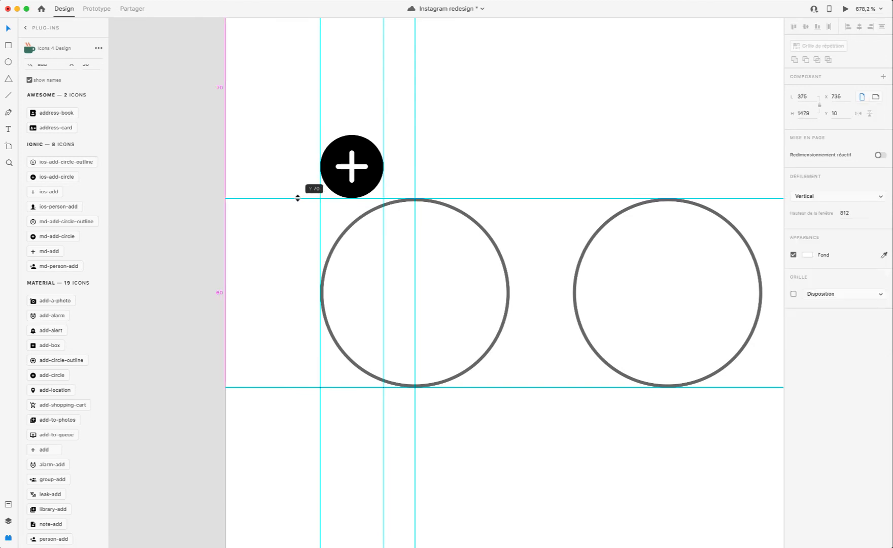
click(364, 171)
drag(363, 167, 470, 308)
click(368, 173)
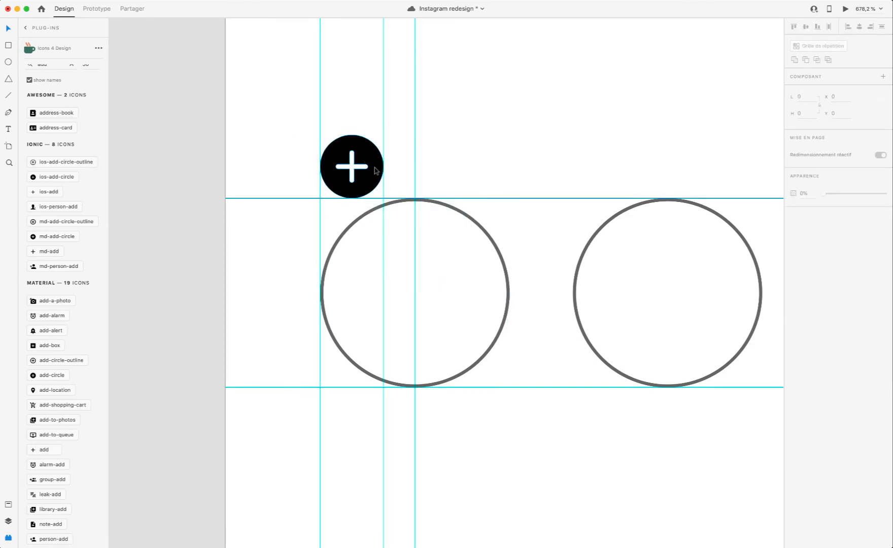
Step: Place the round plus icon on the first story circle's lower-right edge at X 68, Y 110, and preview the prototype
scroll(384, 116, right, 4)
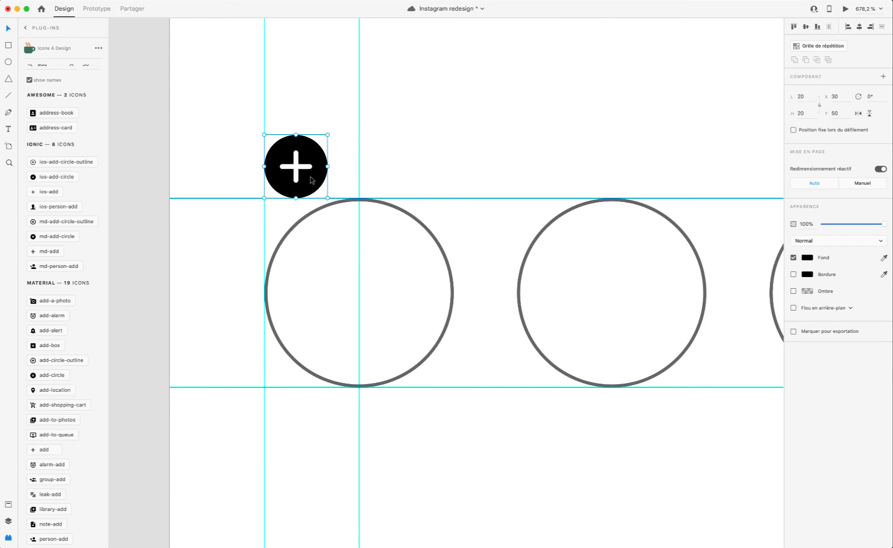
drag(314, 184, 435, 370)
click(844, 9)
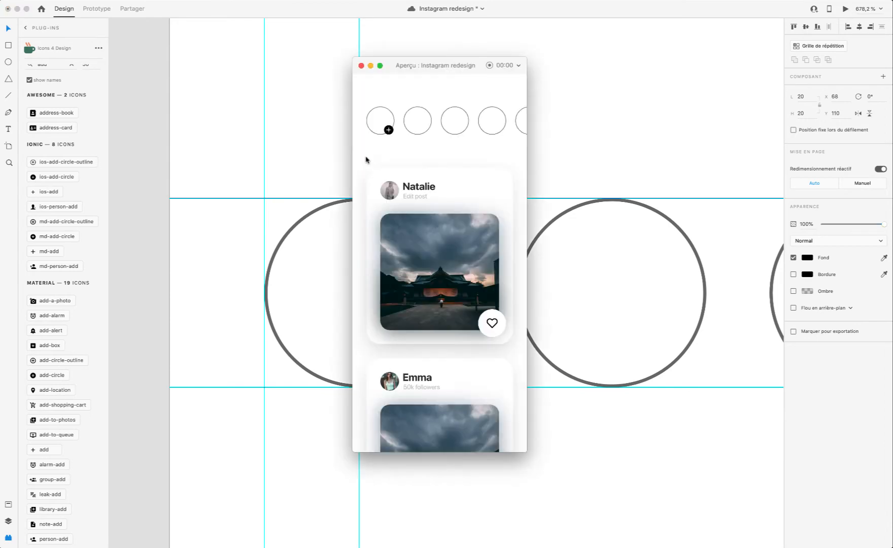
click(361, 66)
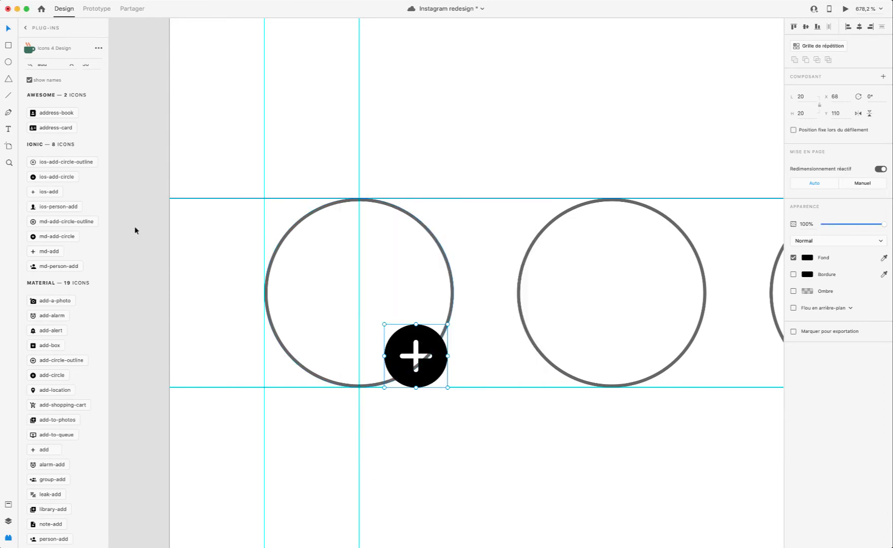
Step: Try the md-add-circle icon next to the existing round plus icon, and delete it again
click(45, 238)
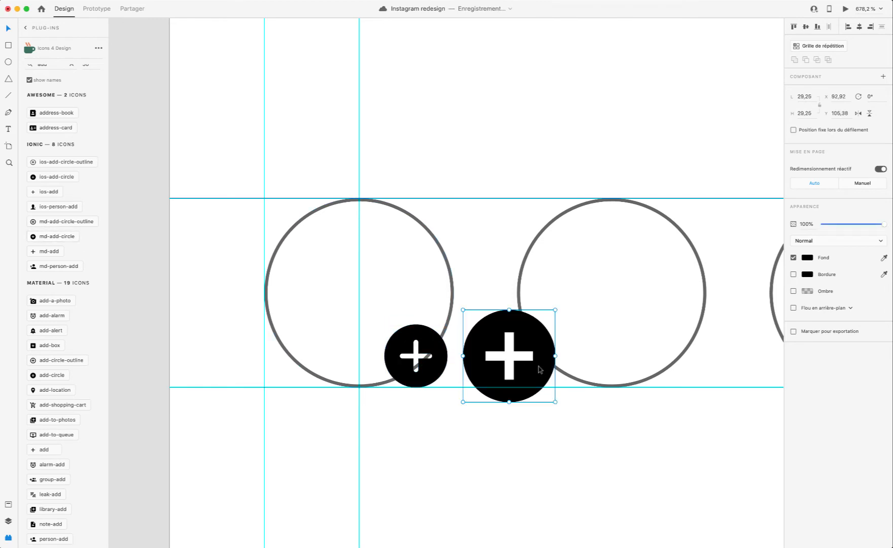
drag(538, 369, 471, 337)
scroll(471, 337, right, 1)
key(Delete)
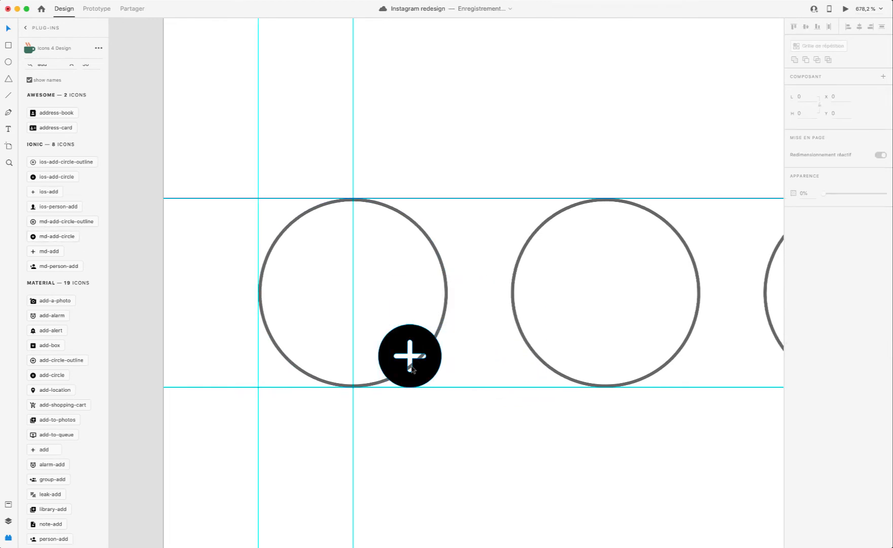
Step: Draw a white, borderless 14 × 14 circle at X 71, Y 113 and stack it directly beneath the round plus icon
scroll(421, 358, up, 8)
click(7, 521)
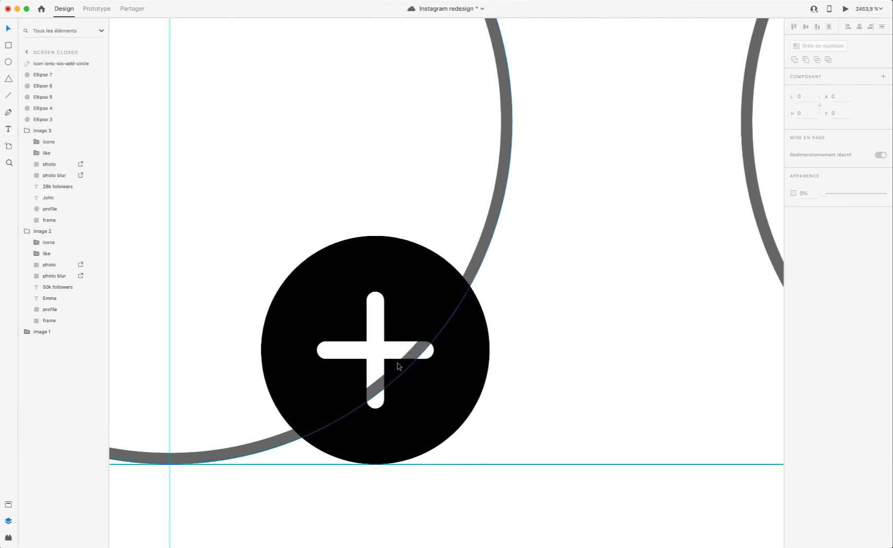
click(439, 365)
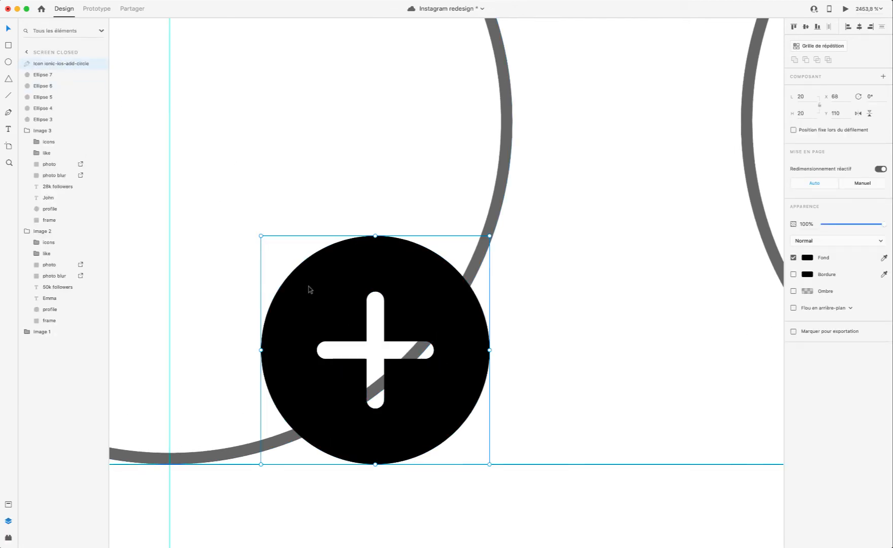
scroll(309, 286, right, 1)
key(e)
mouse_move(293, 270)
mouse_down()
mouse_move(434, 409)
mouse_move(474, 427)
mouse_up()
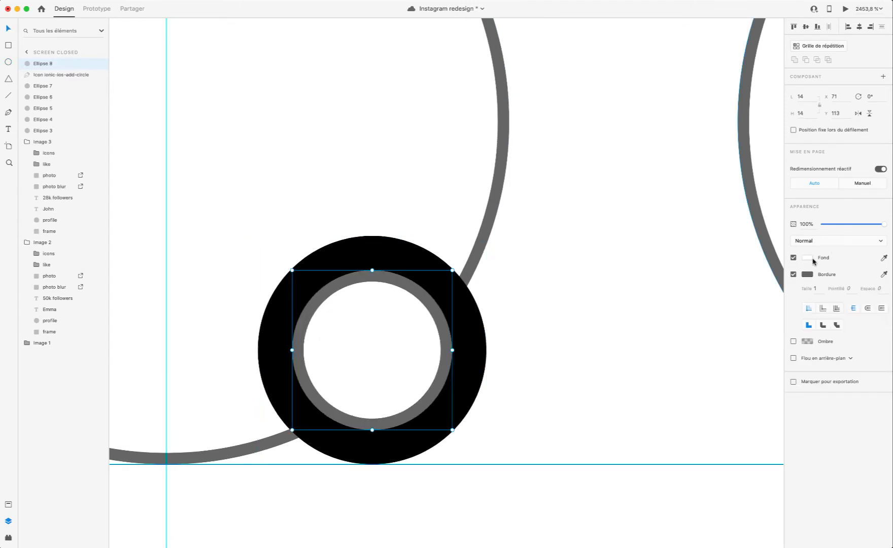
click(793, 274)
drag(41, 64, 44, 82)
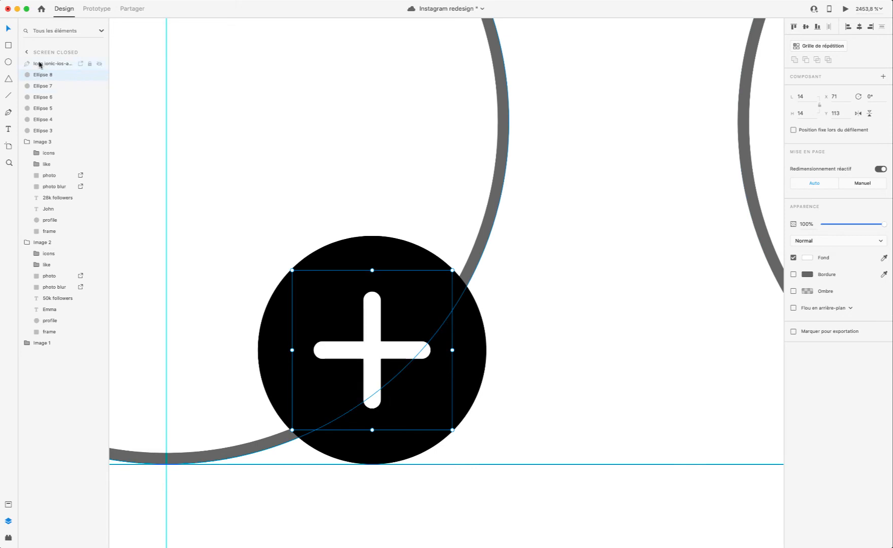
Step: Group the round plus icon with its white backing circle and move the group to X 70, Y 110
shift+click(45, 64)
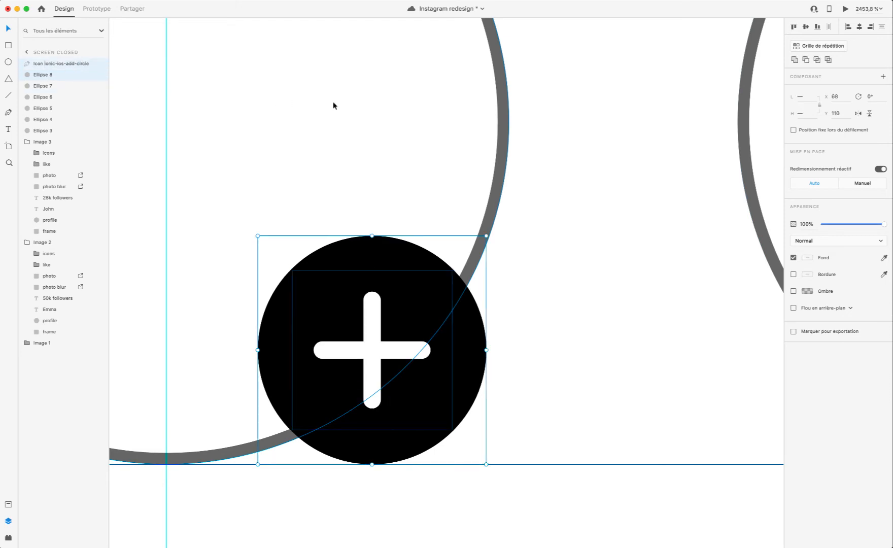
key(super+g)
click(368, 187)
scroll(364, 193, down, 2)
scroll(364, 195, down, 3)
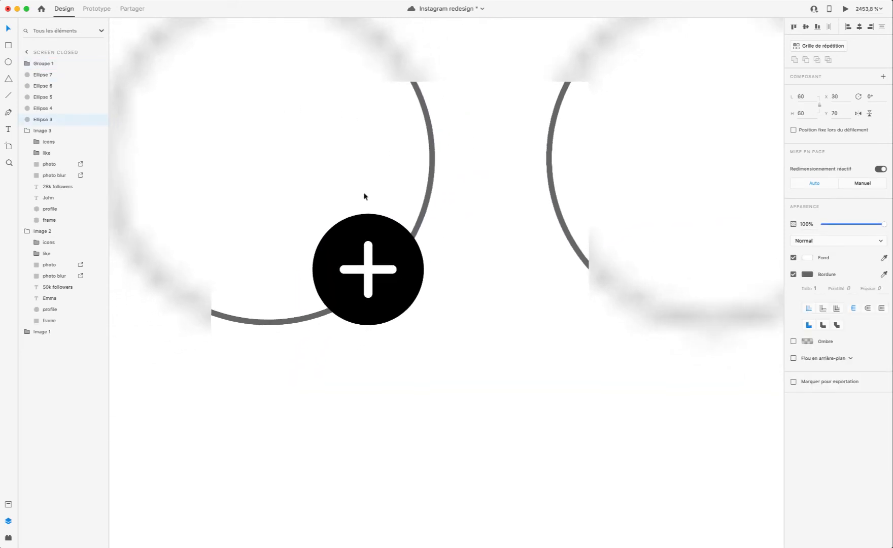
mouse_move(398, 259)
mouse_down()
mouse_move(398, 193)
mouse_move(452, 179)
mouse_move(401, 257)
mouse_up()
Step: Preview the prototype with the grouped plus badge, close the preview, and save the document
click(844, 9)
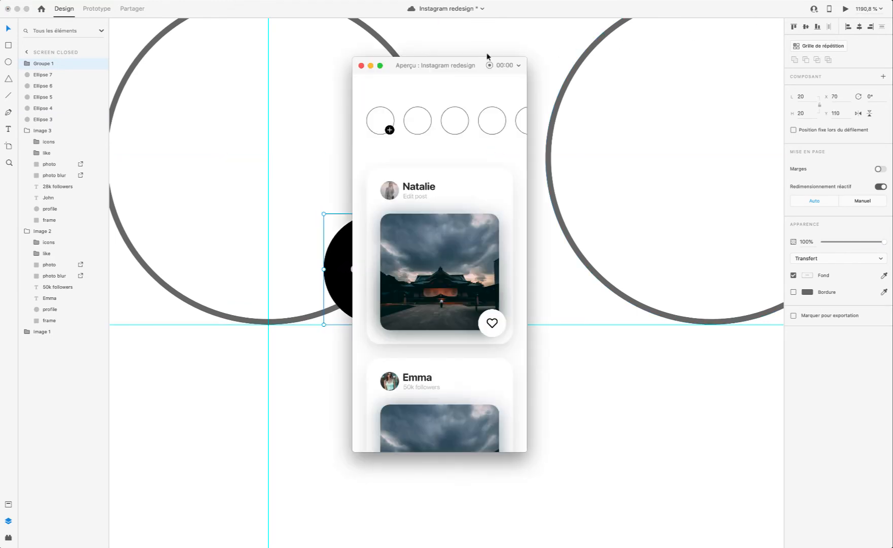
click(360, 66)
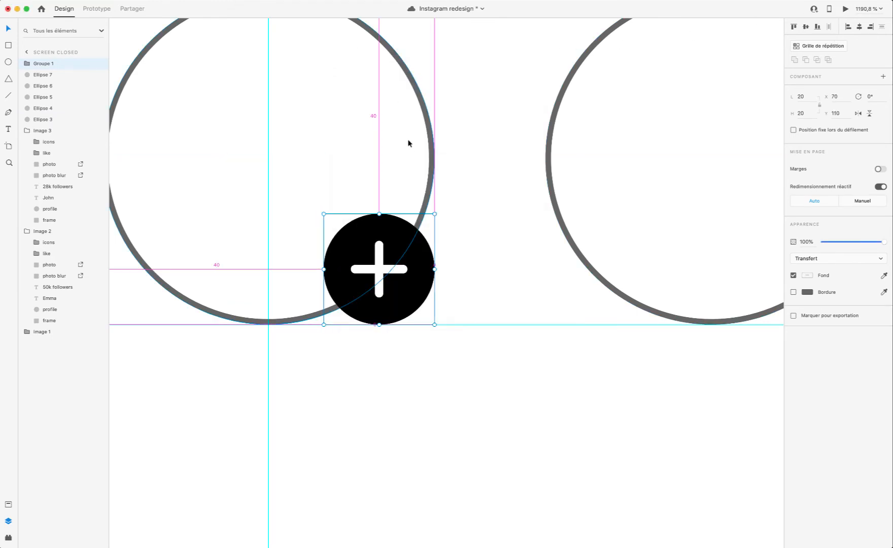
key(super+s)
Step: Examine the plus badge's spacing against the first story circle and preview the prototype once more
scroll(423, 167, up, 5)
scroll(423, 175, down, 5)
scroll(423, 175, left, 1)
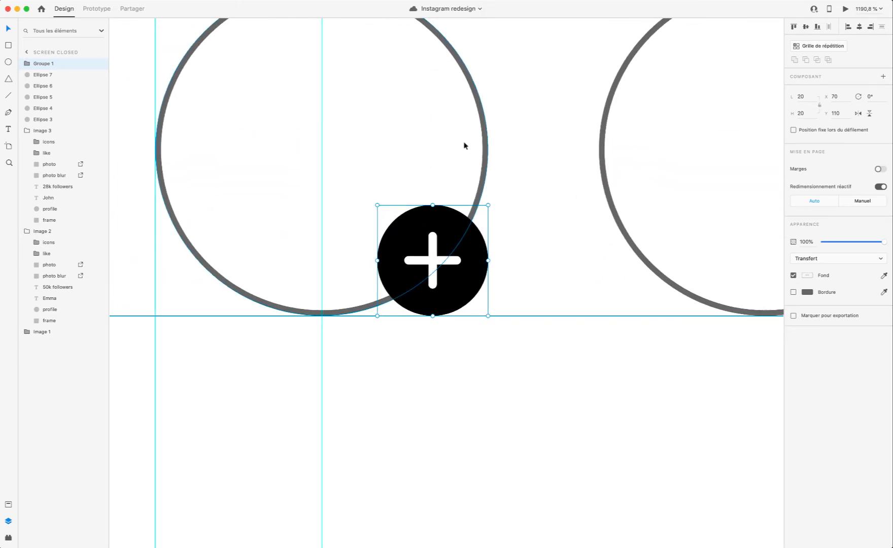
key(alt)
key(alt)
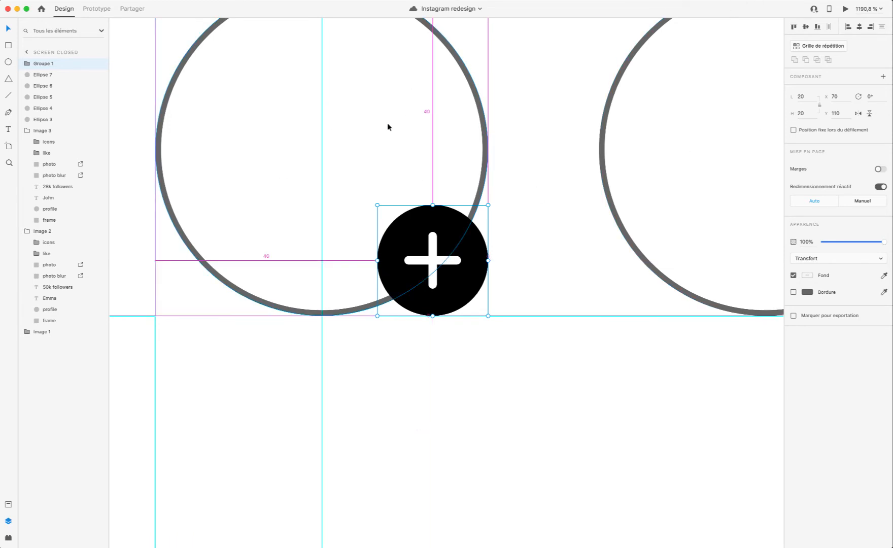
click(844, 9)
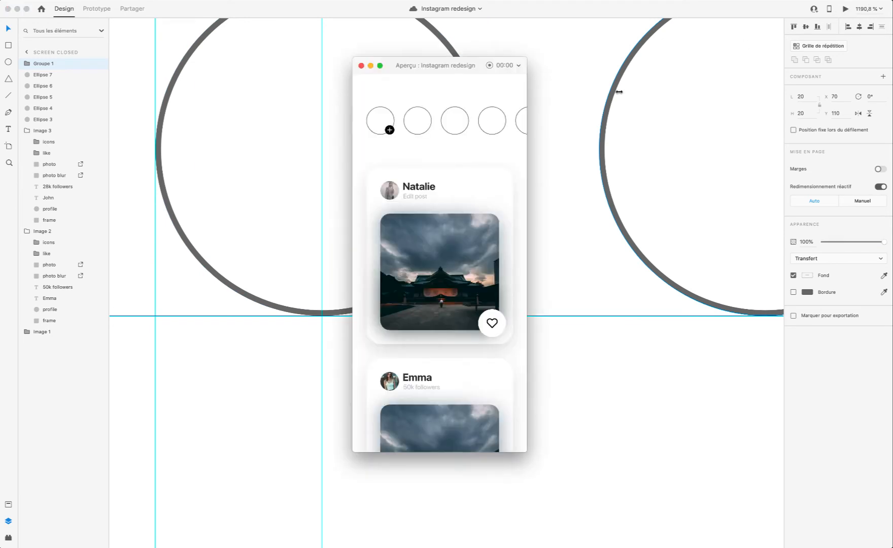
click(362, 66)
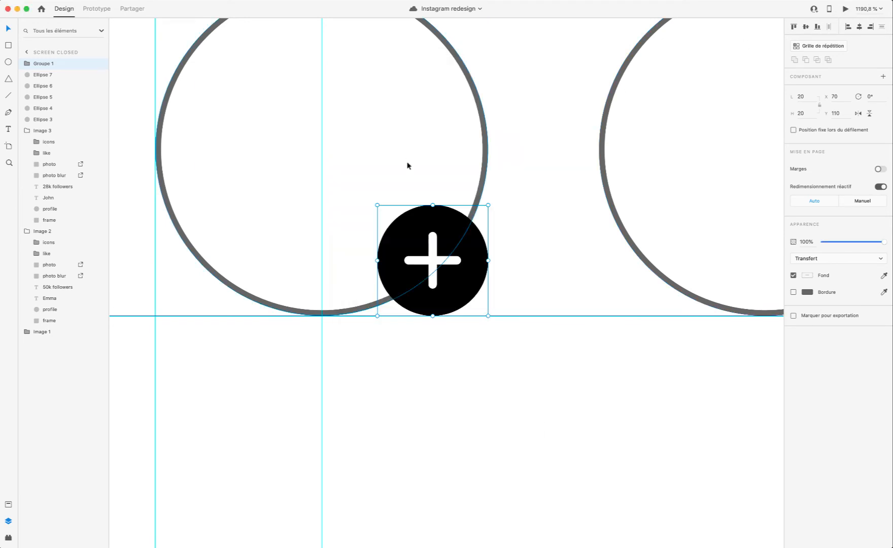
Step: Check the profile picture's settings in the first card, and select the first story circle
scroll(406, 161, down, 2)
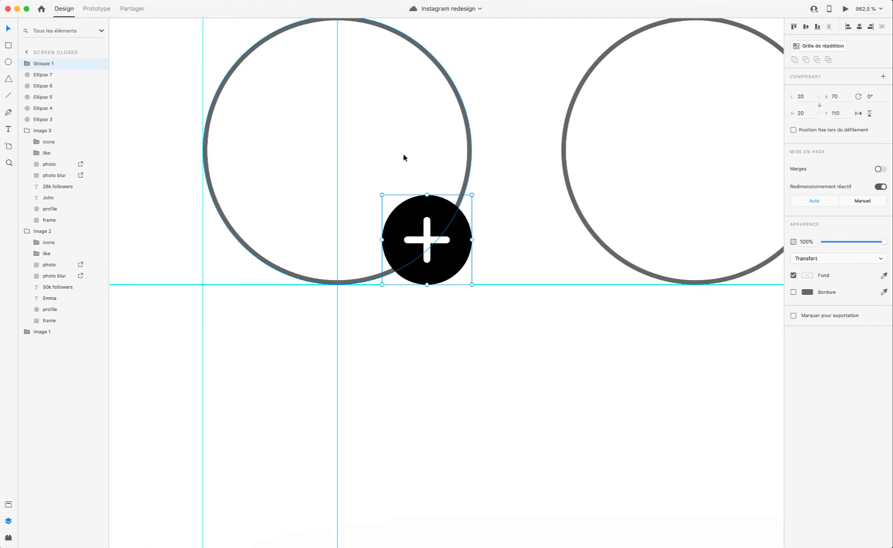
scroll(414, 255, down, 7)
double_click(457, 394)
scroll(555, 317, down, 3)
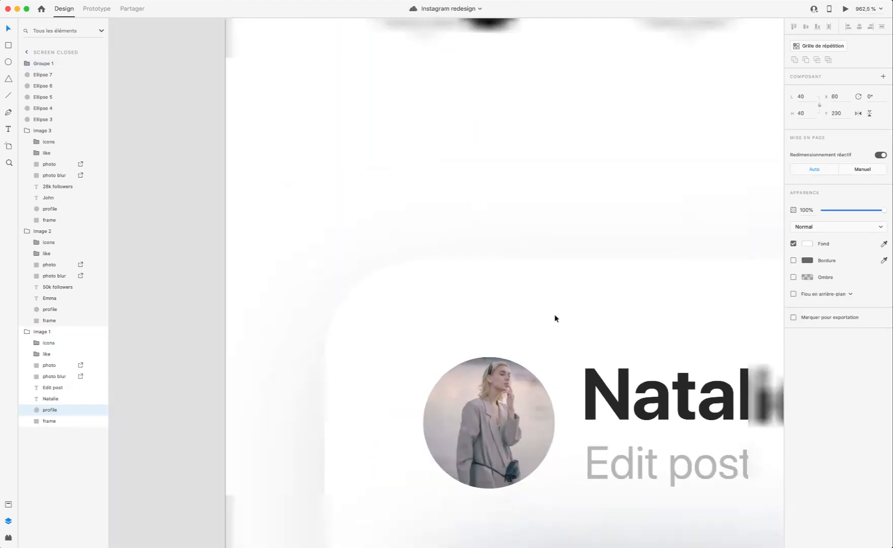
scroll(594, 299, up, 4)
click(518, 286)
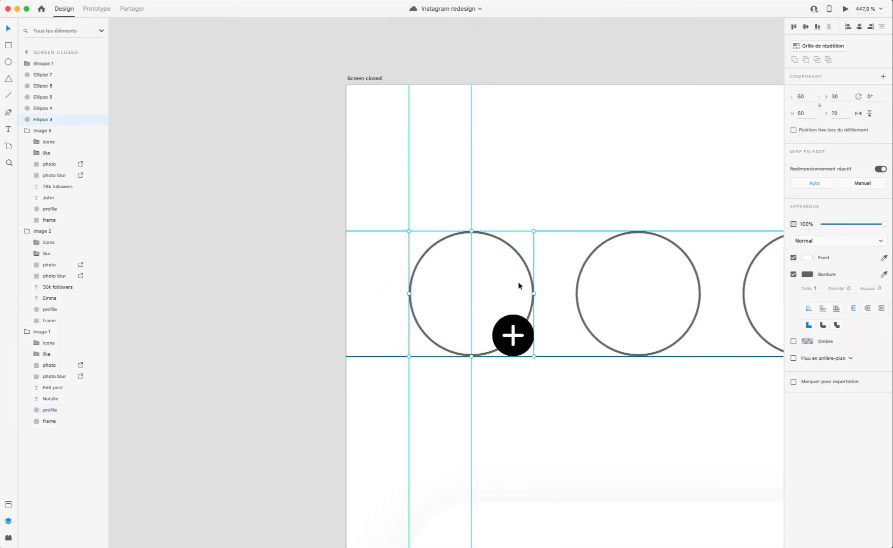
Step: Paste the profile picture onto the first story circle at X 30, Y 70 and enlarge it to 60 × 60
key(ctrl+v)
drag(541, 301, 453, 272)
click(398, 273)
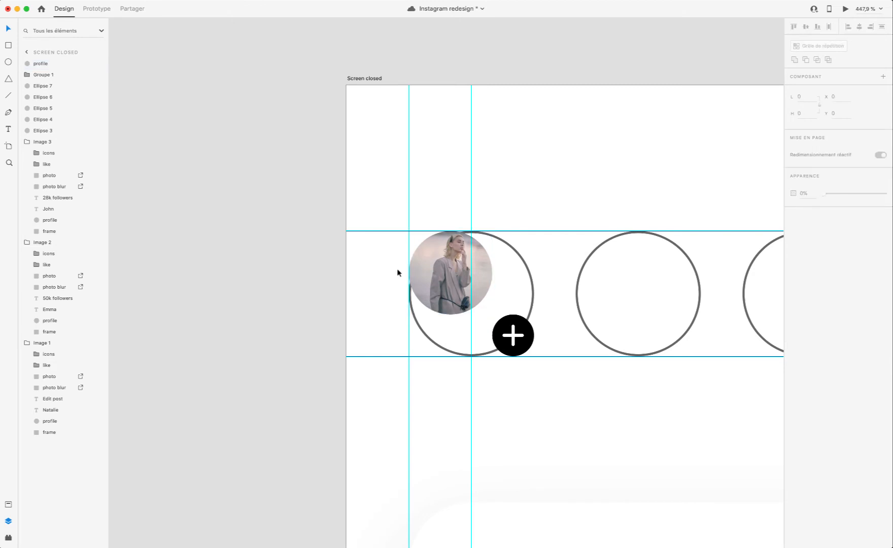
scroll(410, 282, up, 4)
click(430, 347)
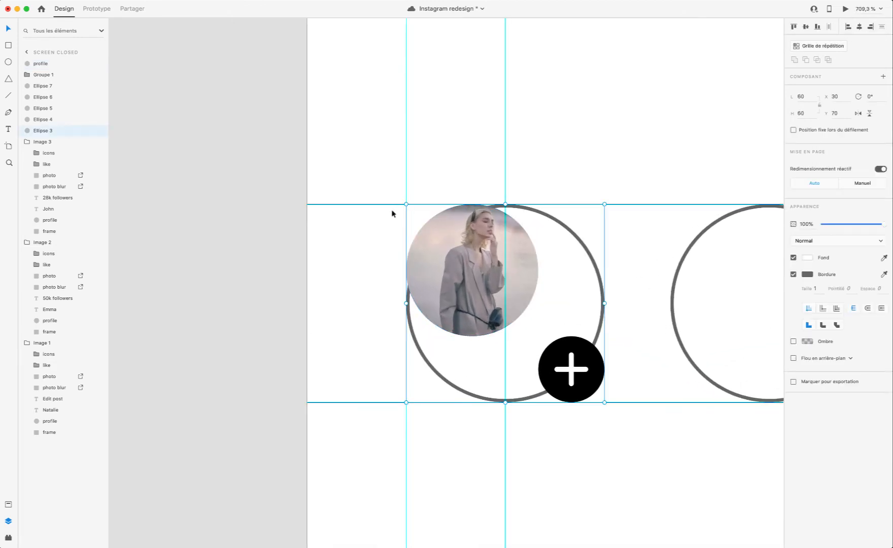
click(468, 237)
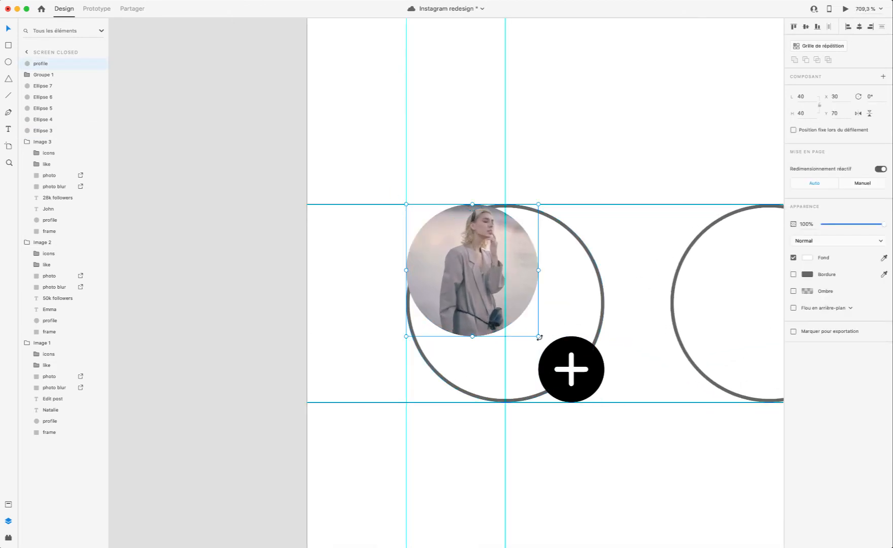
drag(538, 336, 601, 400)
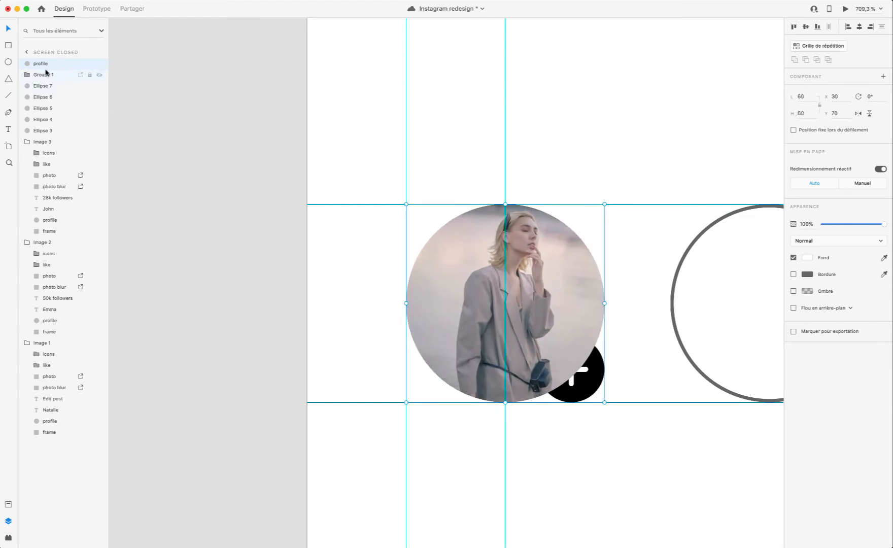
Step: Move the pasted profile picture behind the plus badge in the layer order and preview the prototype
drag(41, 64, 36, 81)
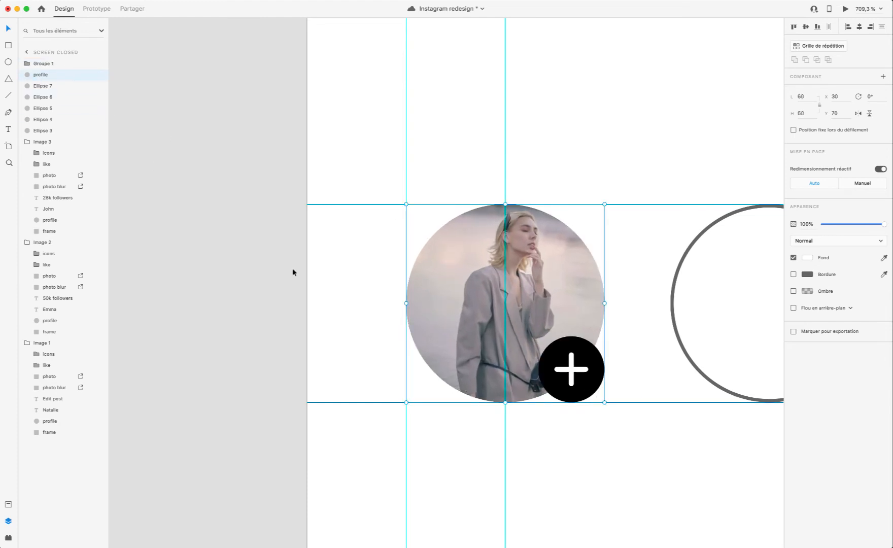
click(594, 397)
click(845, 9)
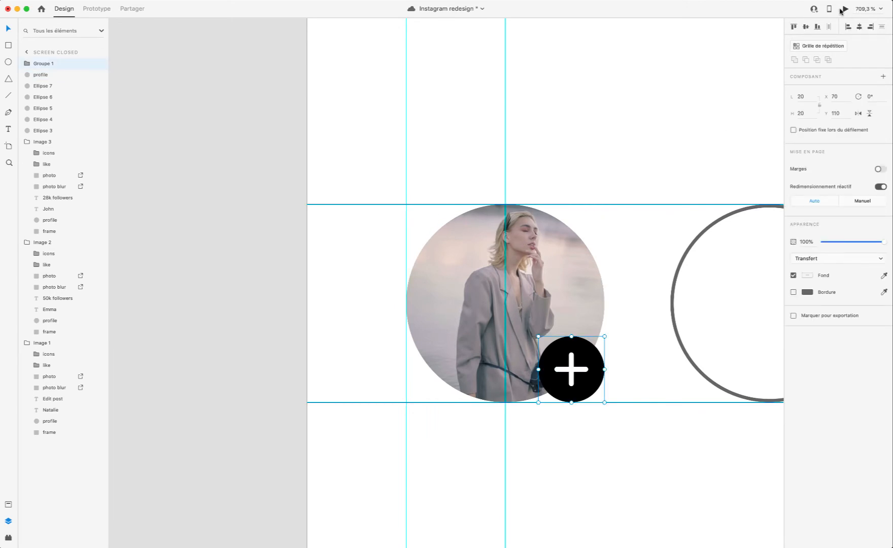
click(361, 66)
Step: Delete the outlined ellipse beneath the first story's profile picture
click(41, 75)
click(46, 130)
scroll(416, 246, right, 5)
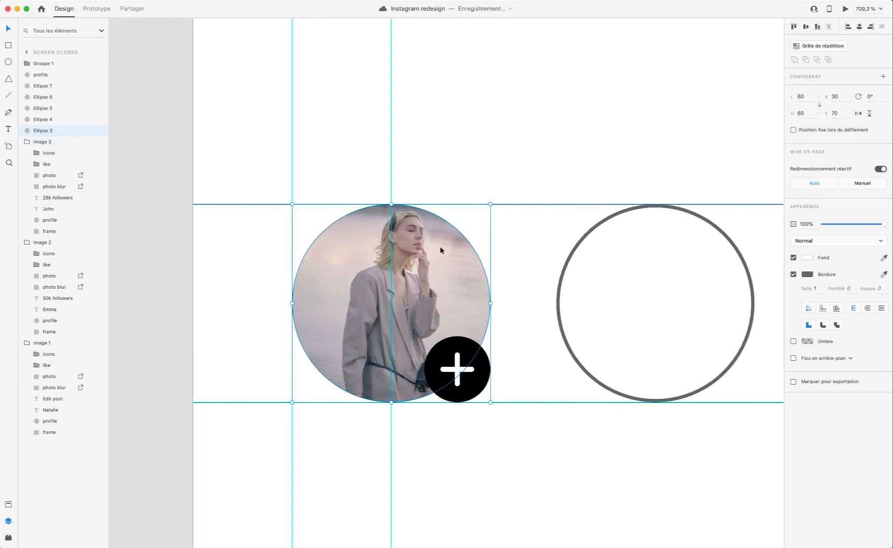
key(Delete)
Step: Try a black #000000 border on the first story's profile picture and preview the prototype
click(443, 262)
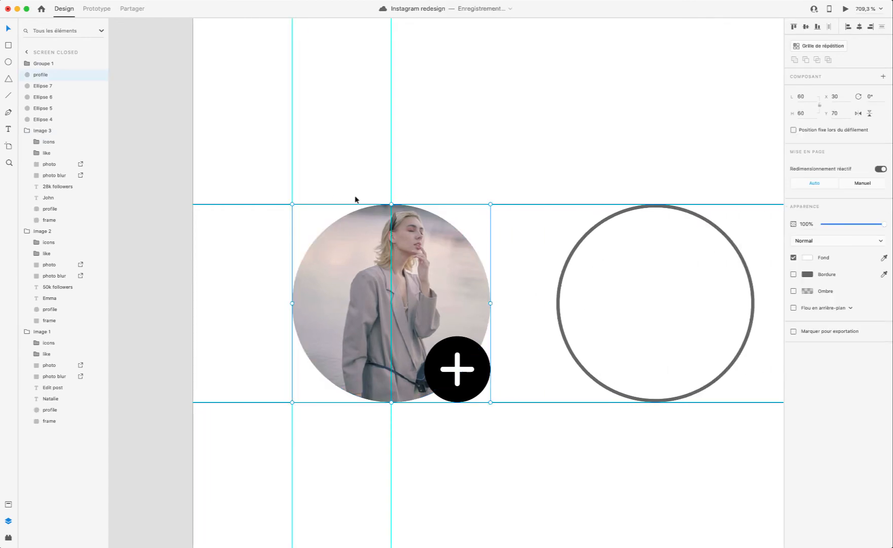
click(793, 274)
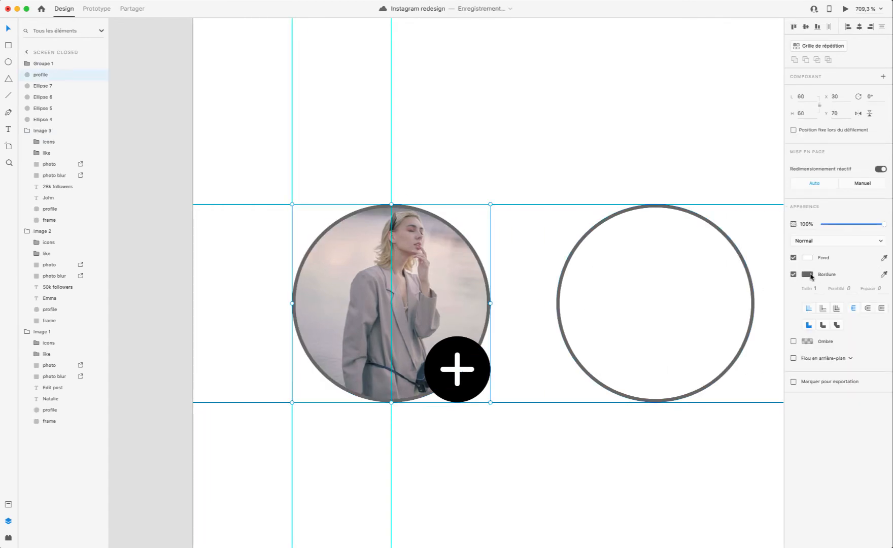
click(808, 274)
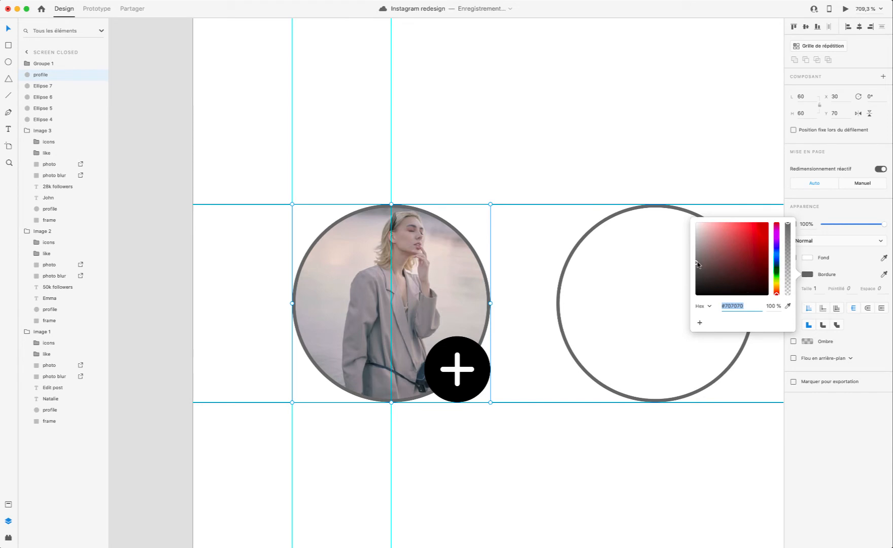
drag(697, 264, 680, 229)
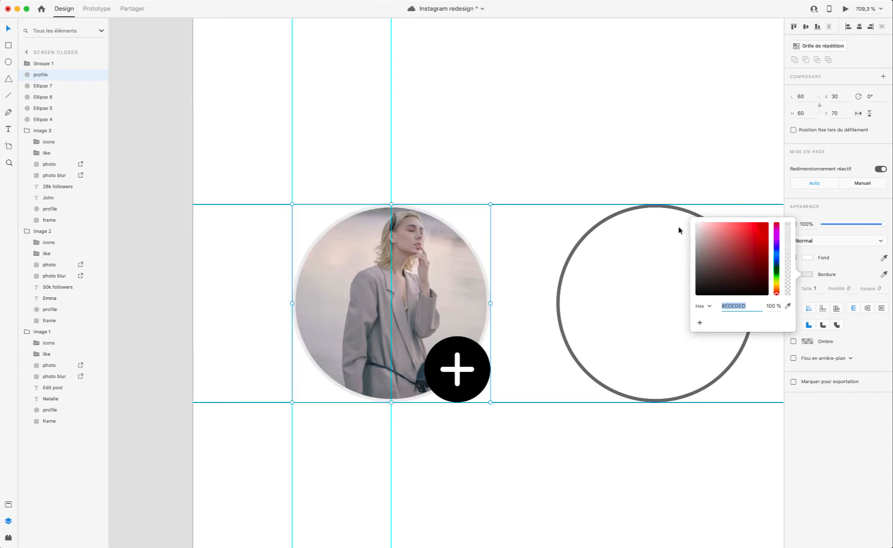
drag(680, 229, 658, 311)
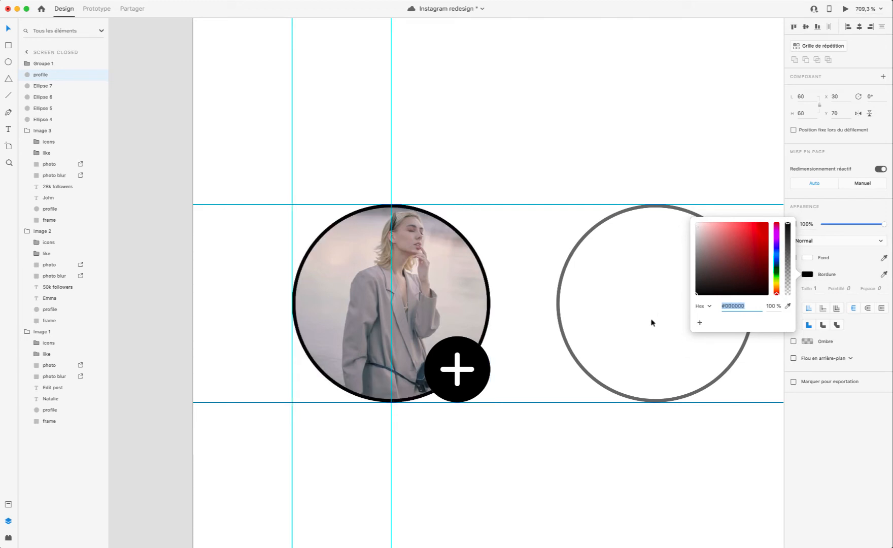
click(844, 10)
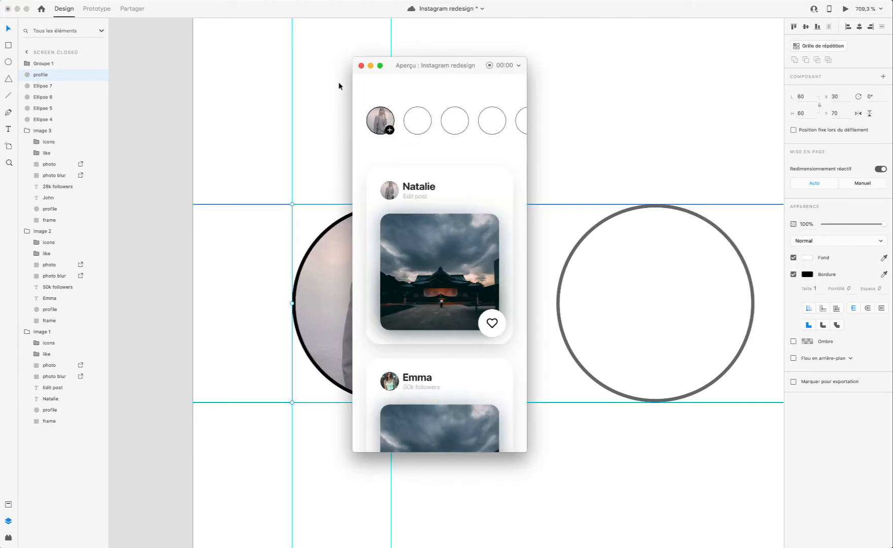
click(360, 65)
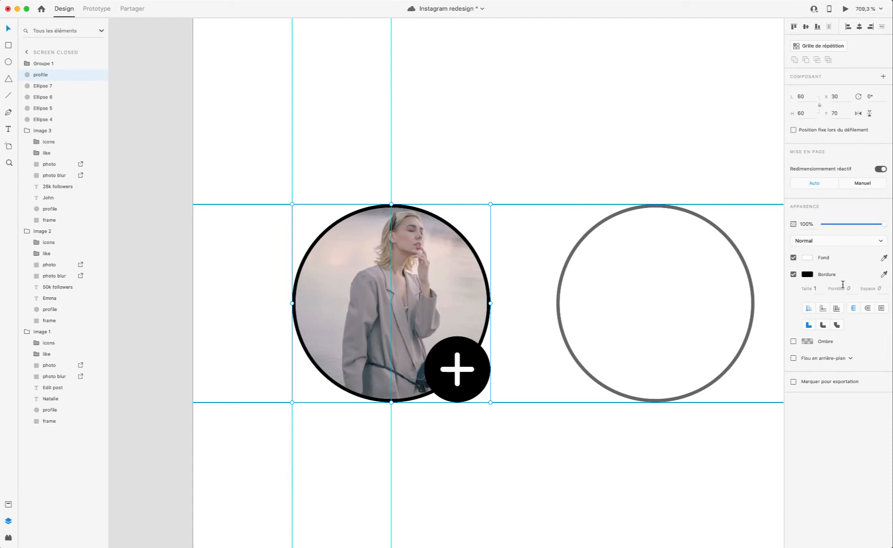
Step: Try the picture's black border at 20% opacity in the preview, and turn the border off
click(807, 274)
mouse_move(787, 278)
mouse_down()
mouse_move(787, 292)
mouse_move(787, 282)
mouse_up()
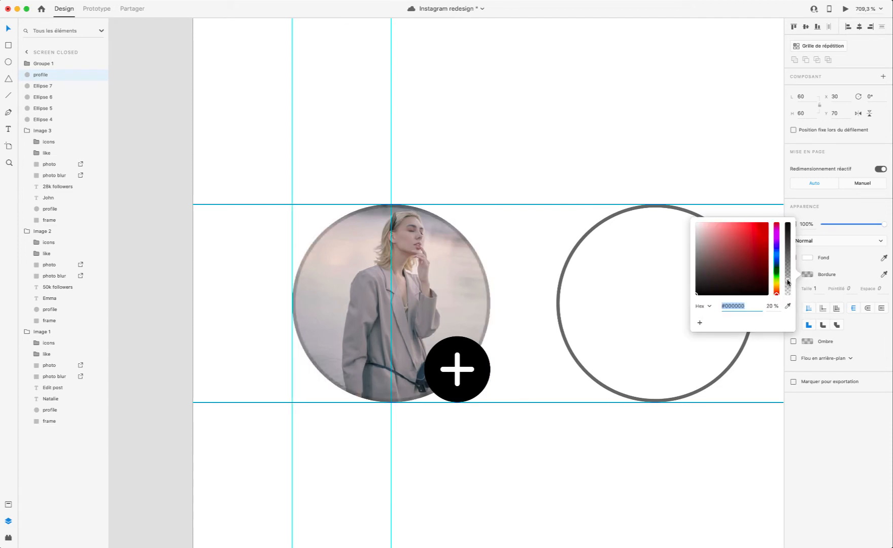
click(844, 9)
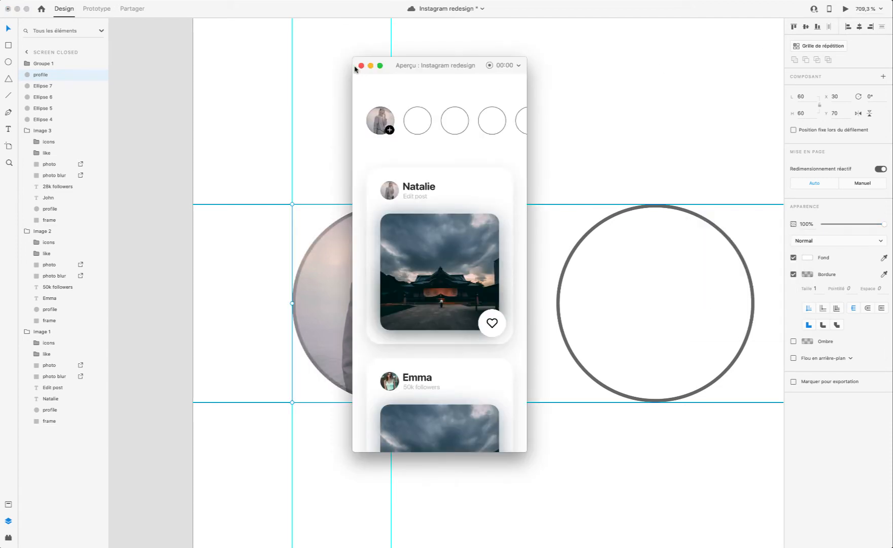
click(362, 65)
click(792, 274)
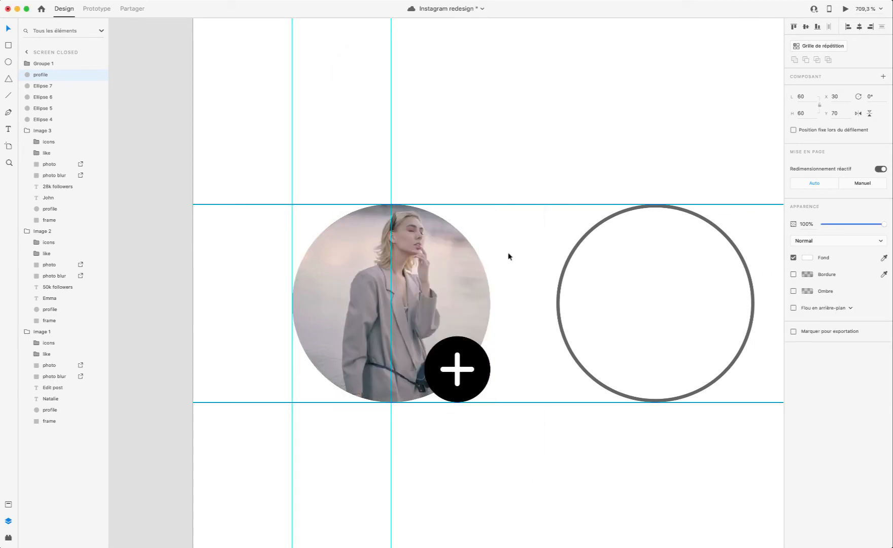
click(508, 248)
Step: Copy the second card's profile picture and place it on the second story circle at X 110, Y 70
scroll(510, 233, down, 6)
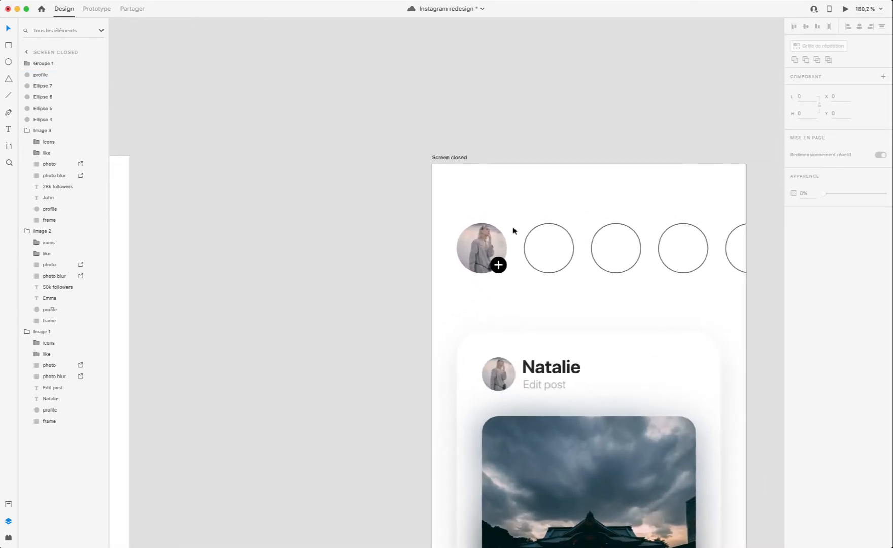
scroll(513, 230, down, 10)
click(514, 202)
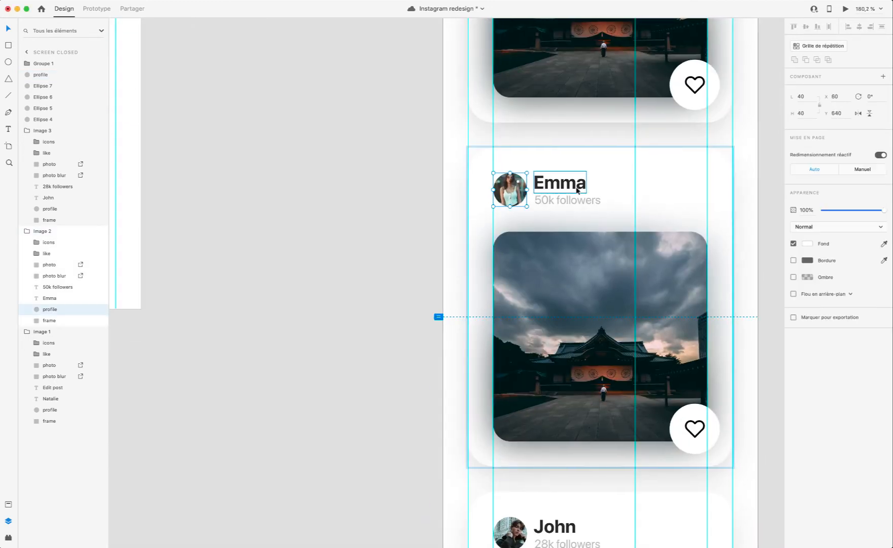
scroll(577, 190, up, 9)
click(563, 192)
scroll(558, 191, up, 3)
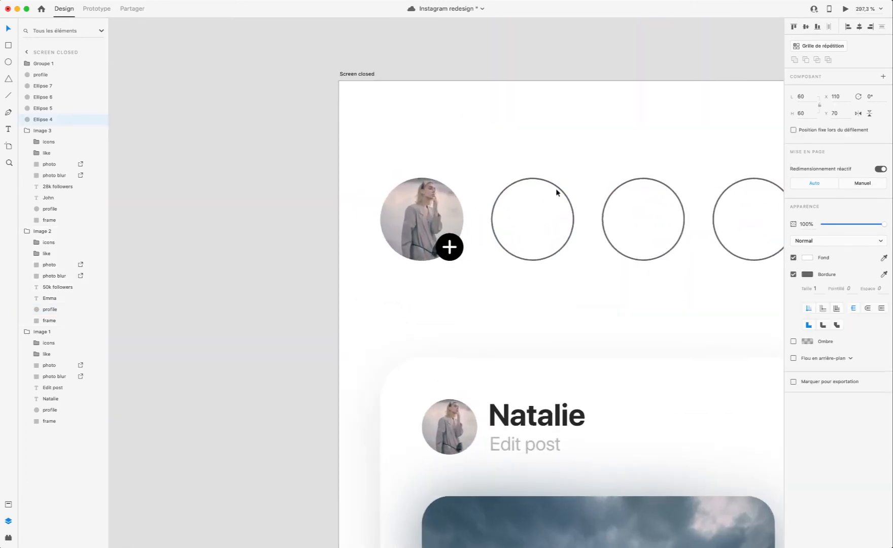
key(super+v)
drag(557, 310, 515, 202)
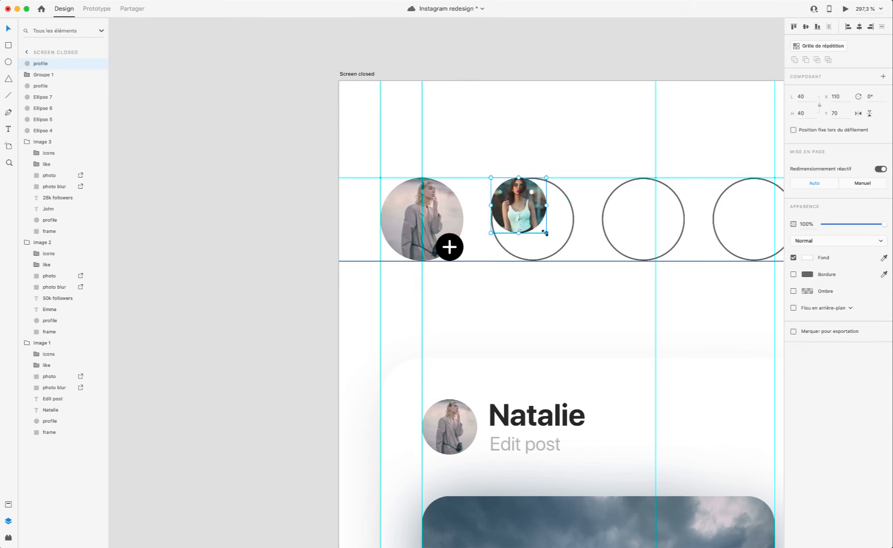
Step: Enlarge the second story's picture to 60 × 60 and delete the outlined ellipse beneath it
drag(545, 233, 574, 261)
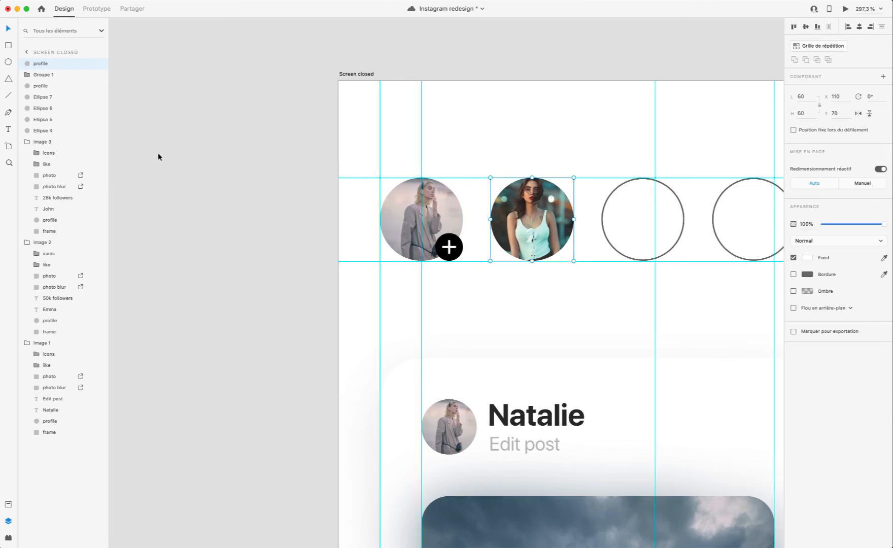
click(53, 131)
key(Delete)
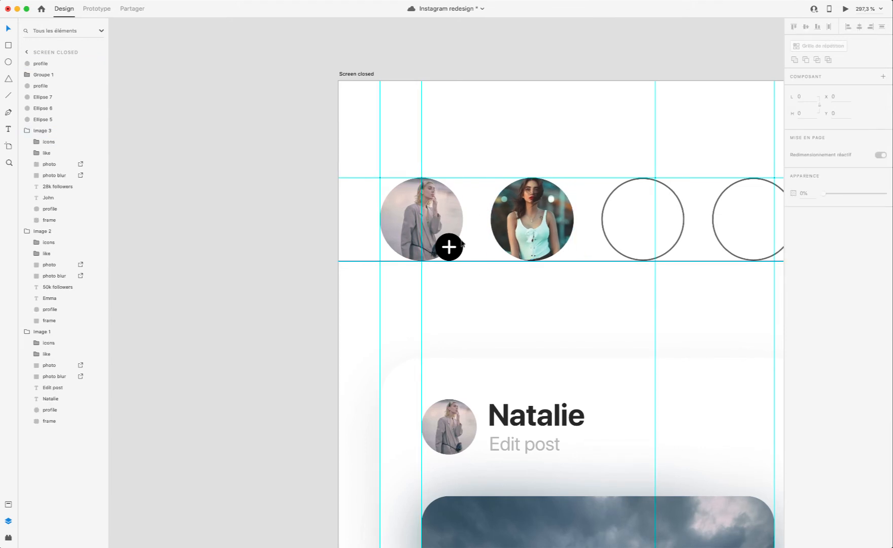
Step: Copy the third card's profile picture and place it on the third story circle at X 190, Y 70
click(547, 219)
scroll(680, 231, down, 20)
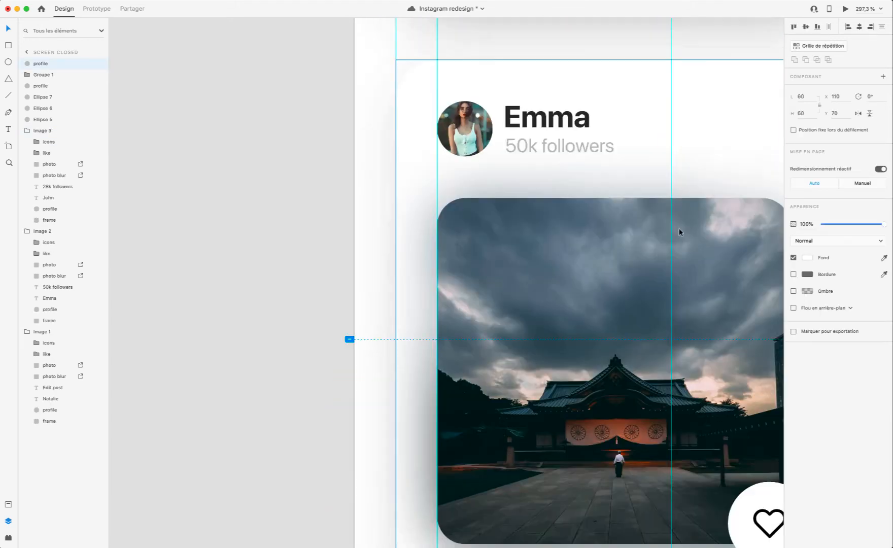
scroll(679, 232, down, 5)
double_click(560, 363)
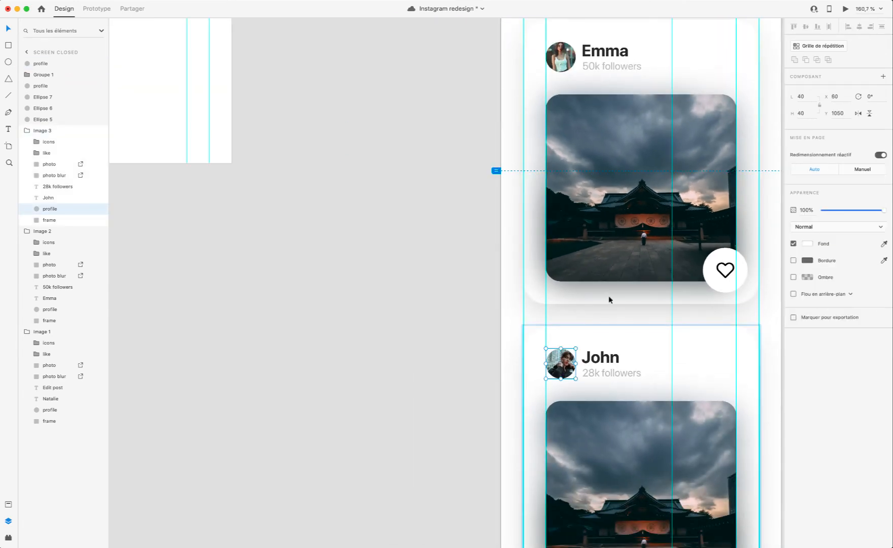
scroll(609, 296, up, 10)
scroll(510, 175, up, 3)
scroll(526, 205, up, 10)
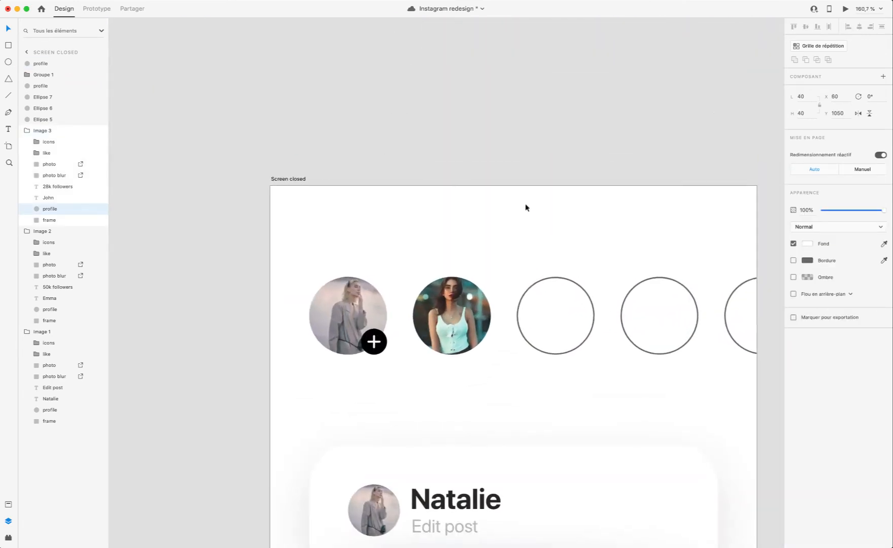
click(538, 321)
key(ctrl+v)
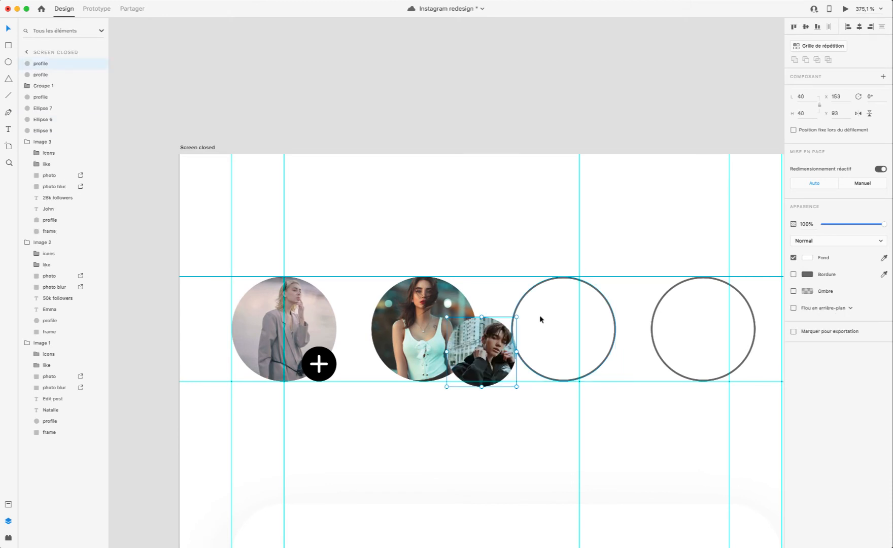
drag(480, 355, 537, 320)
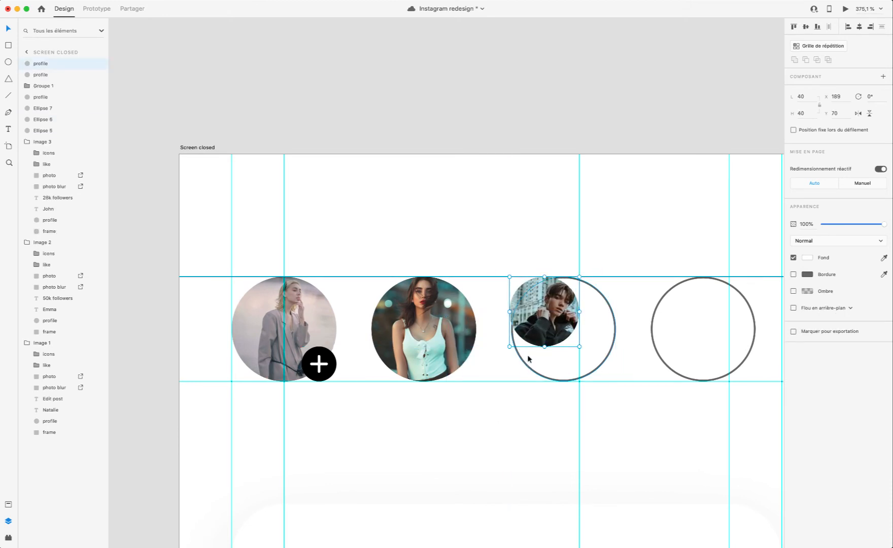
key(Right)
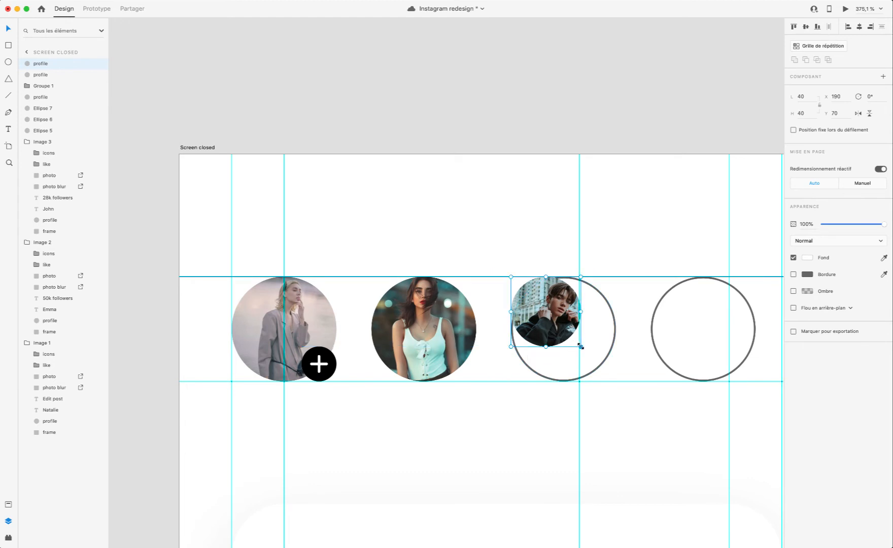
Step: Enlarge the third story's picture to 60 × 60 and delete the outlined ellipse beneath it
drag(580, 346, 615, 384)
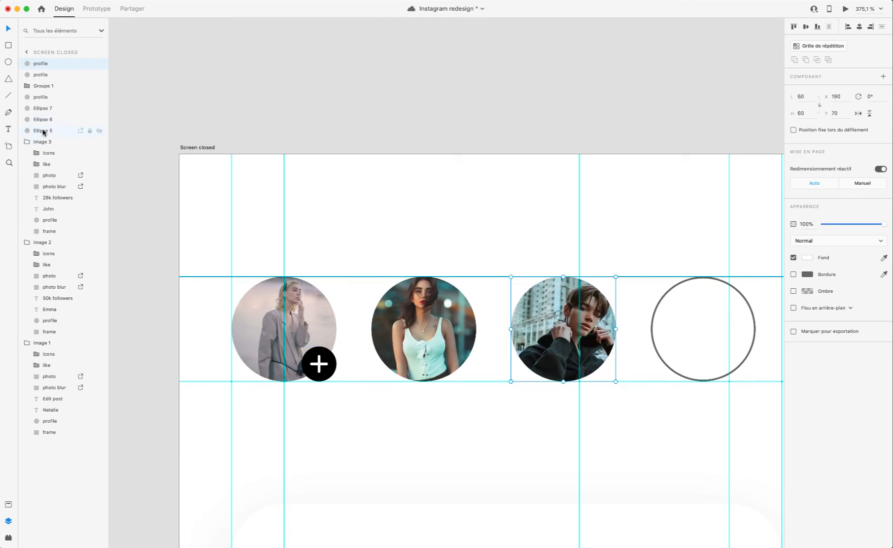
click(43, 131)
scroll(548, 384, down, 15)
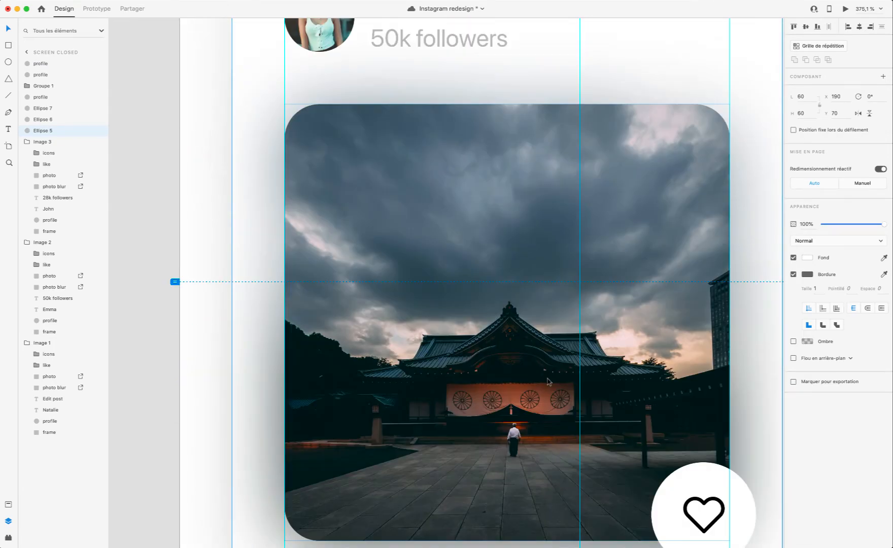
scroll(548, 379, up, 15)
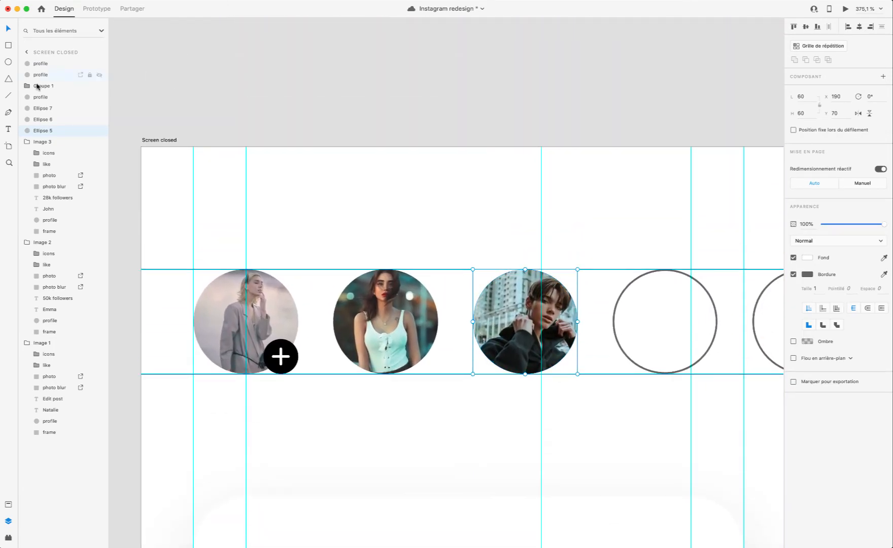
key(Delete)
Step: Turn off the border of the fourth story circle
scroll(548, 305, right, 5)
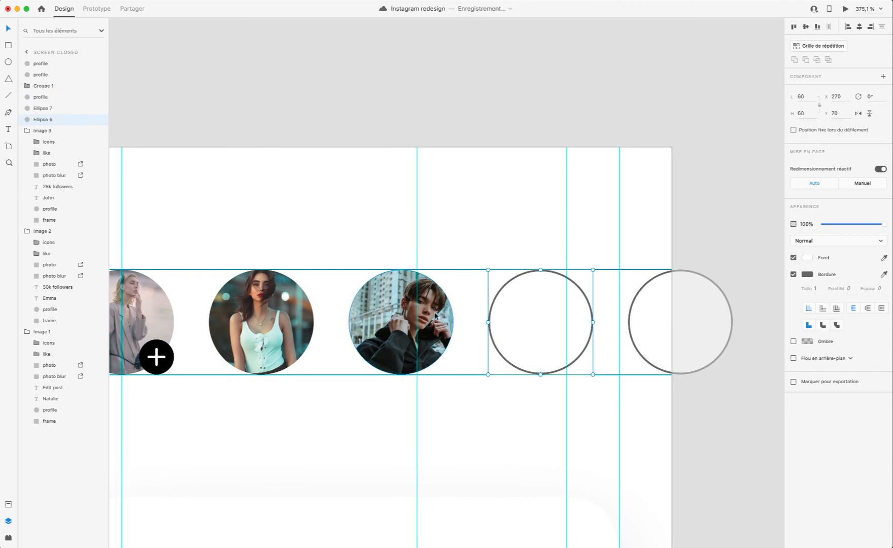
scroll(437, 319, right, 1)
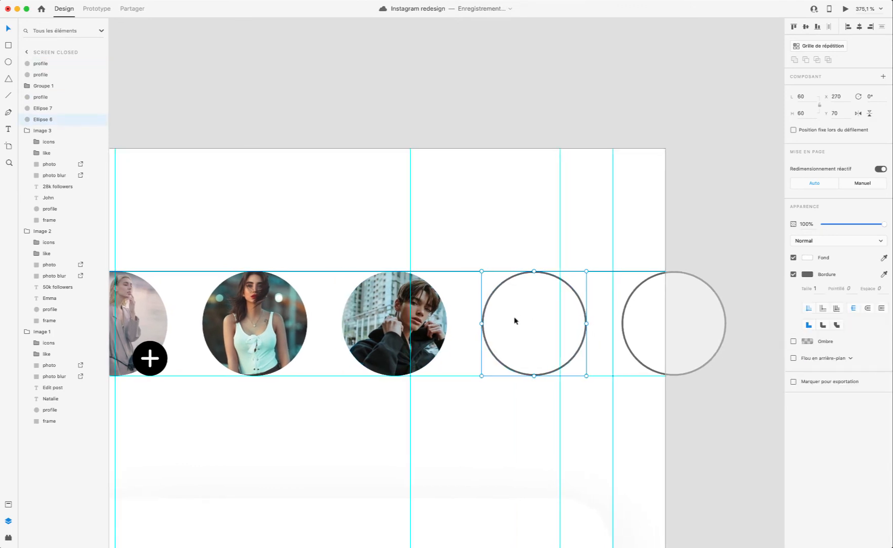
click(792, 274)
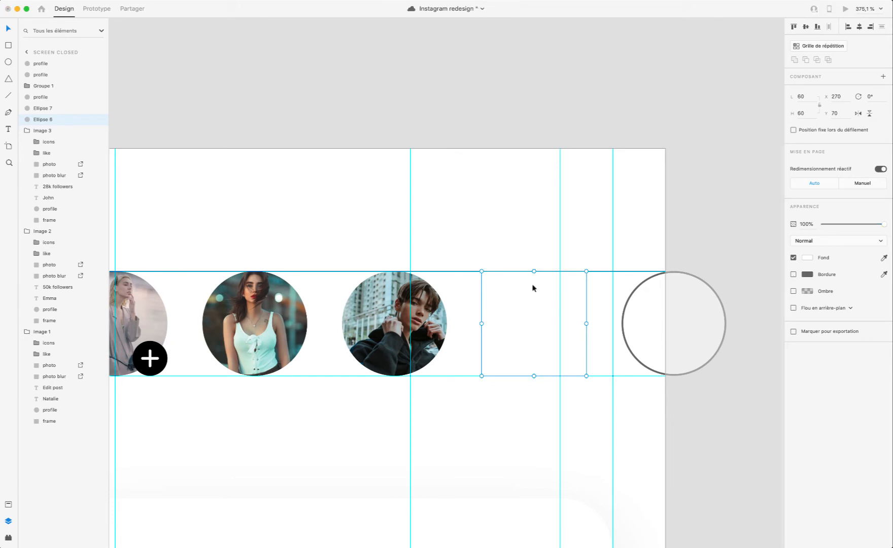
Step: Fill the fourth and fifth story circles with portraits using the Fill with user images plugin, rerunning it for the fifth
key(shift+super+r)
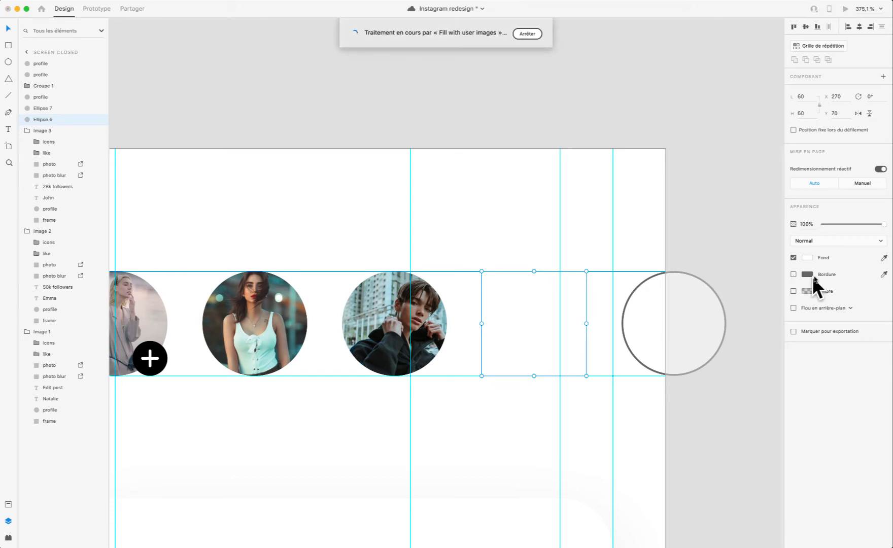
click(520, 82)
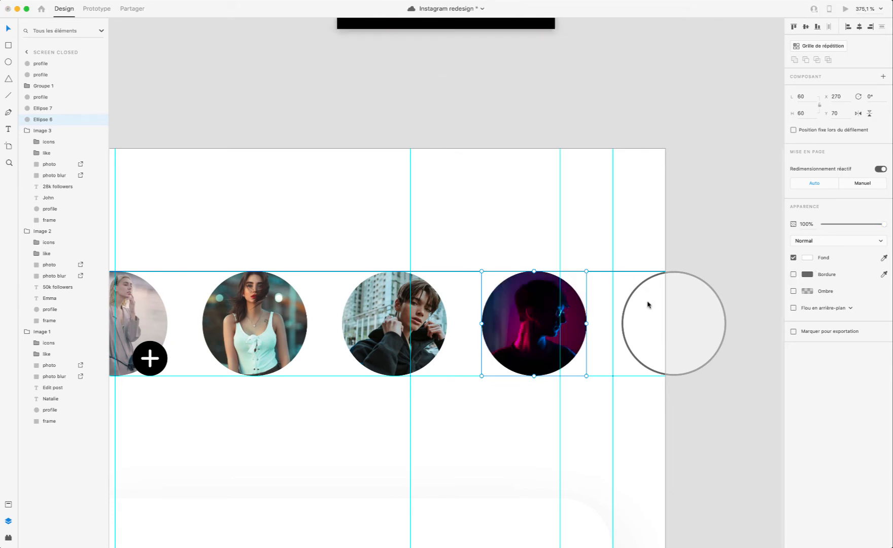
click(652, 317)
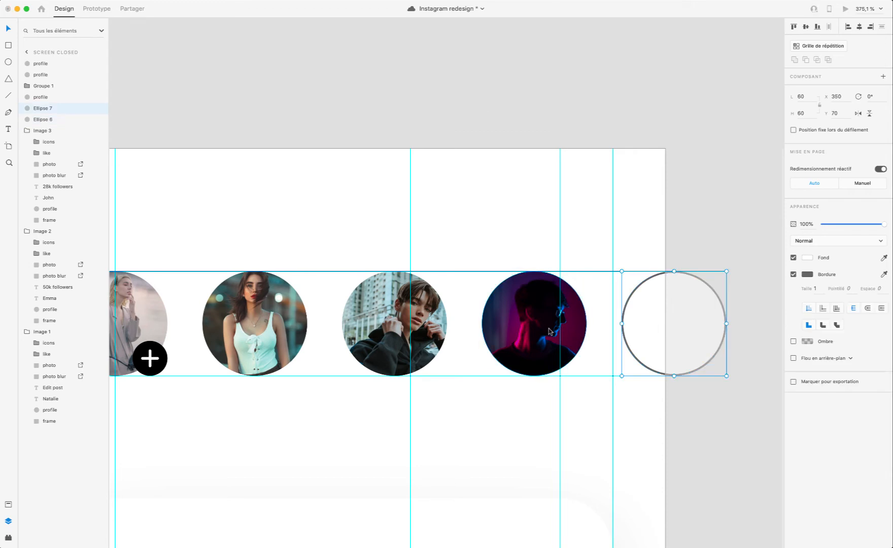
key(shift+super+r)
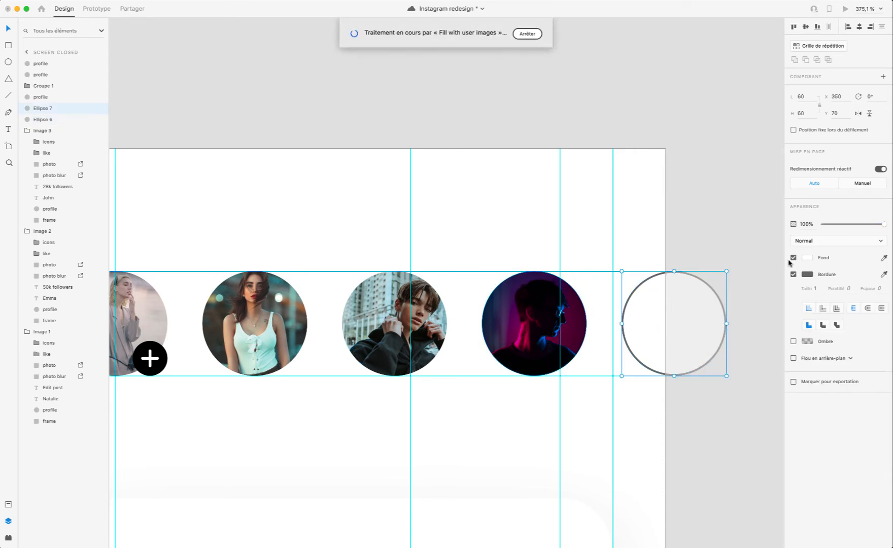
click(535, 81)
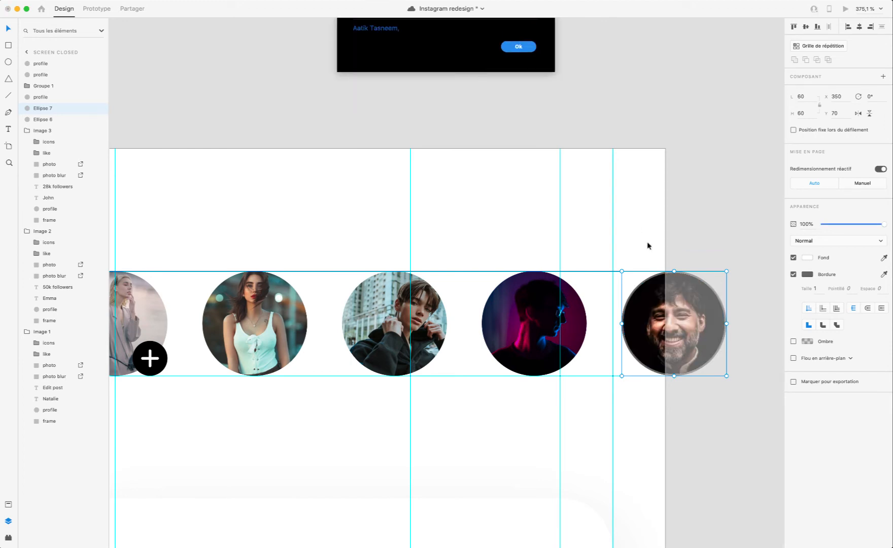
click(526, 80)
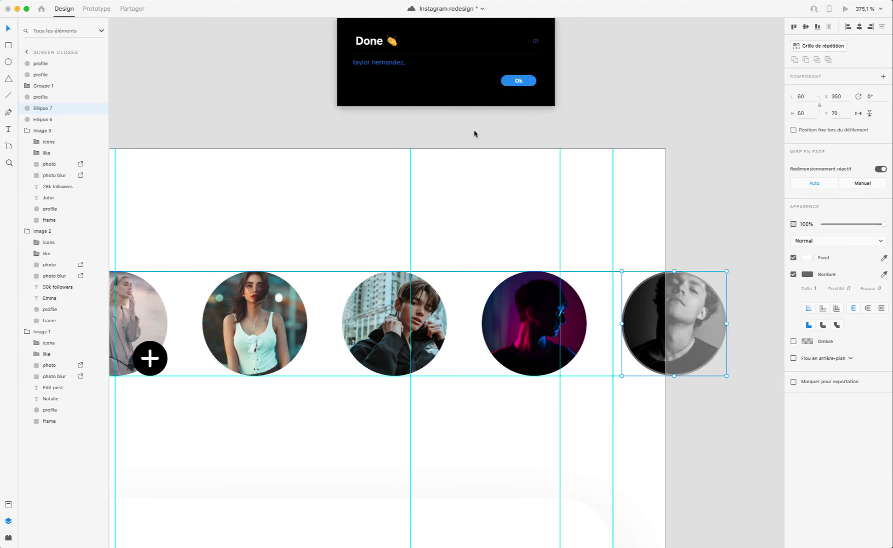
click(521, 80)
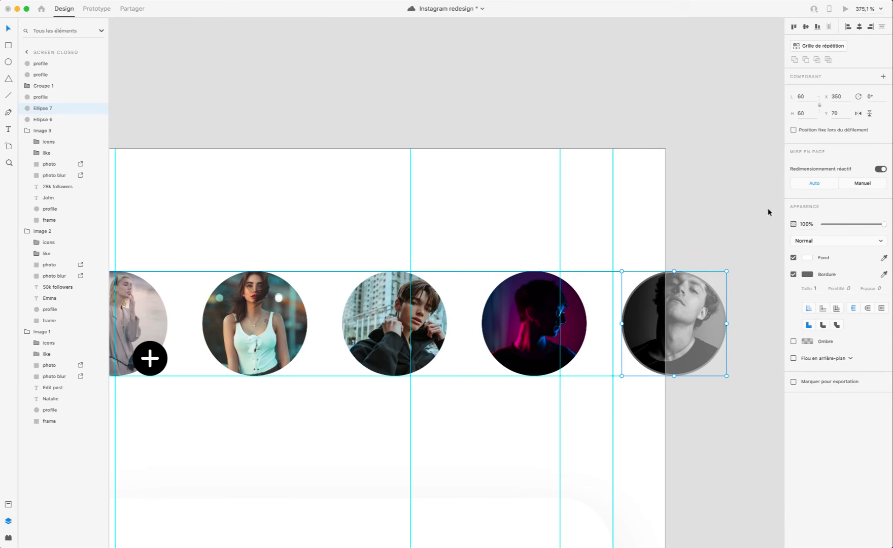
Step: Turn off the fifth story circle's border, preview the prototype and close the preview
click(633, 229)
scroll(622, 229, left, 5)
scroll(620, 229, down, 3)
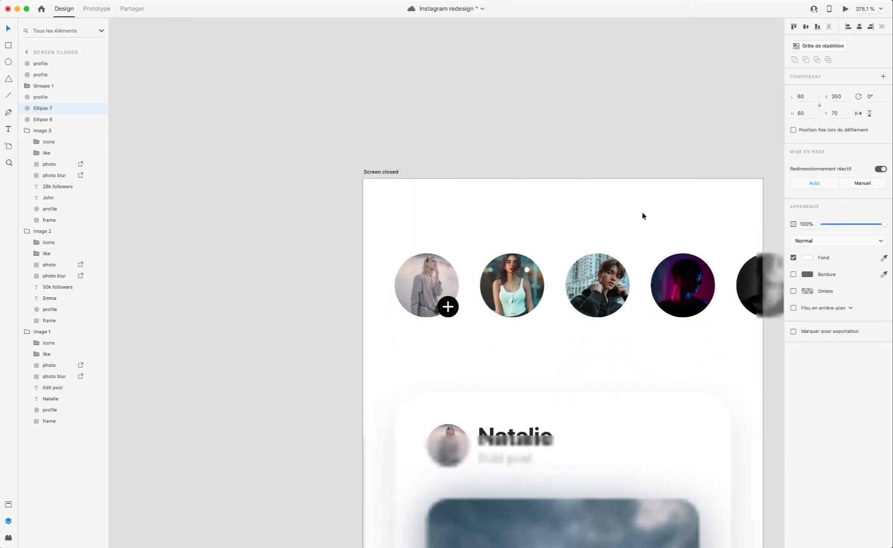
key(super+Return)
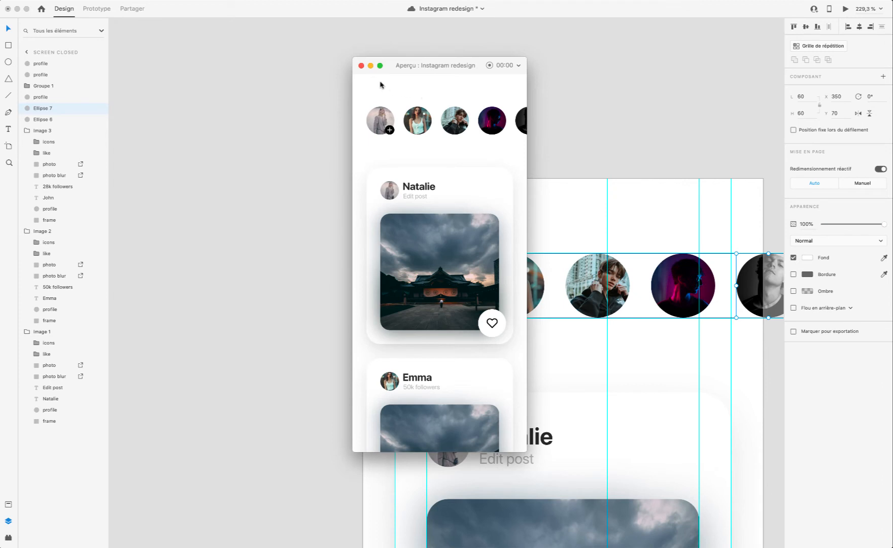
click(361, 66)
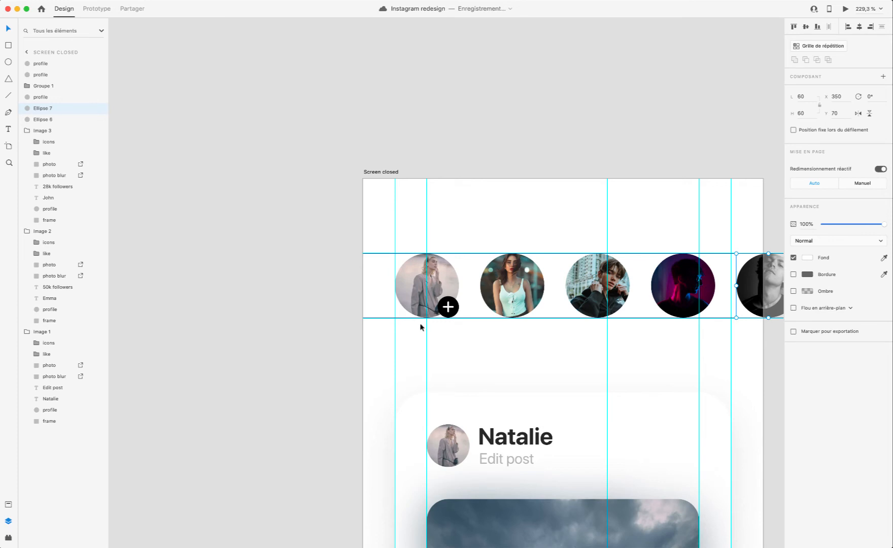
Step: Add a border of size 2 to the second story's picture
scroll(448, 328, up, 5)
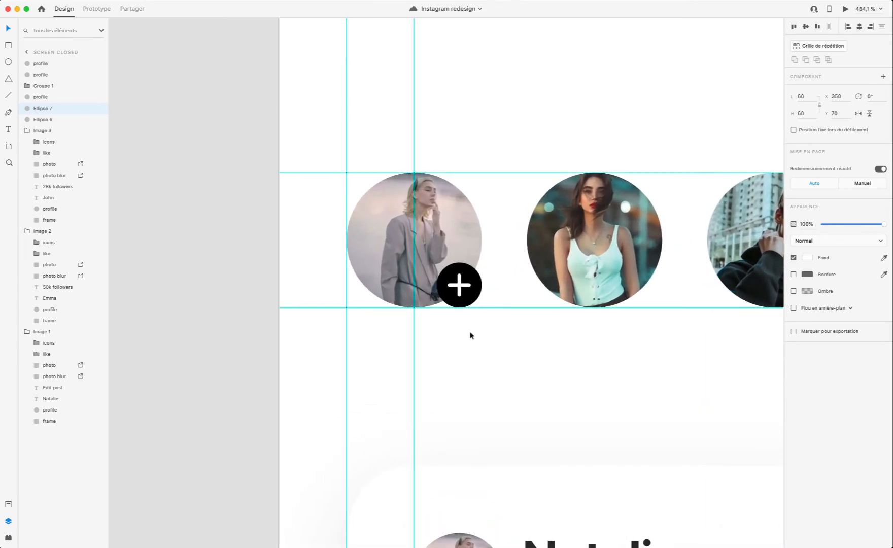
scroll(470, 335, right, 4)
click(470, 273)
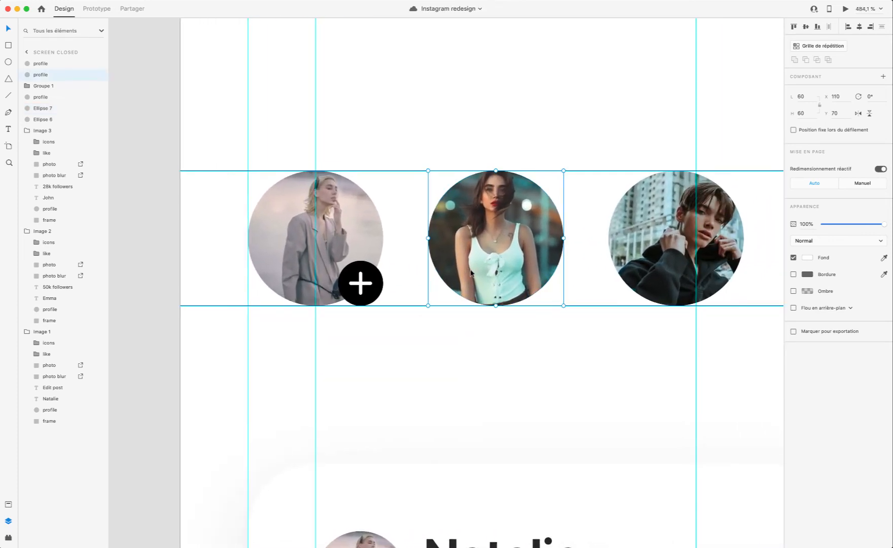
scroll(471, 273, down, 1)
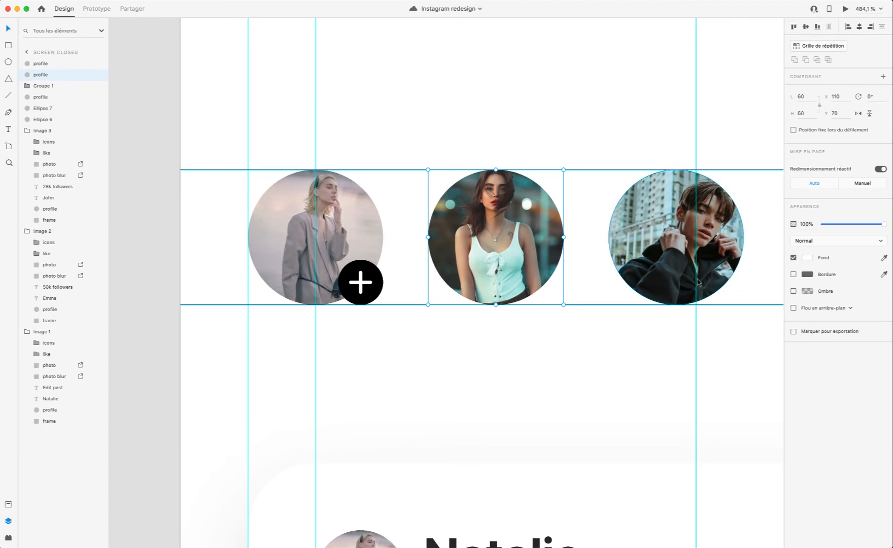
click(793, 274)
click(806, 274)
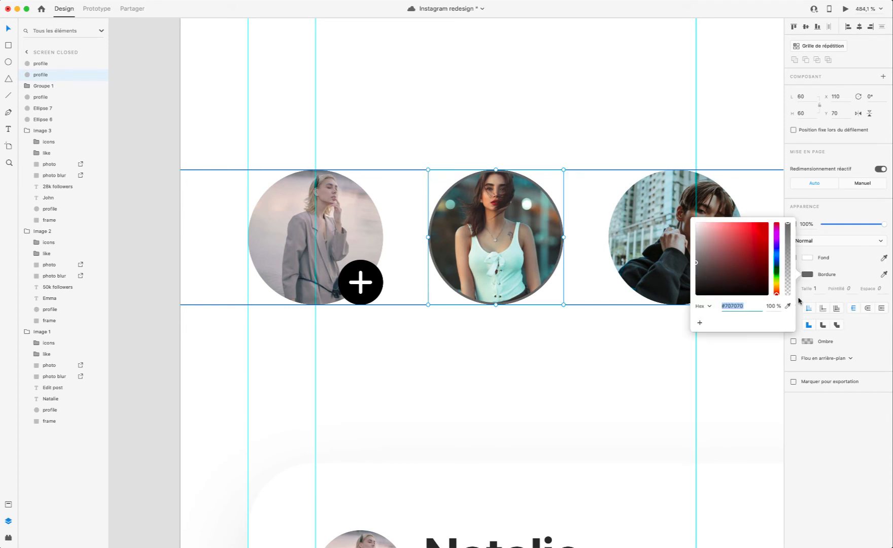
click(822, 287)
text(2)
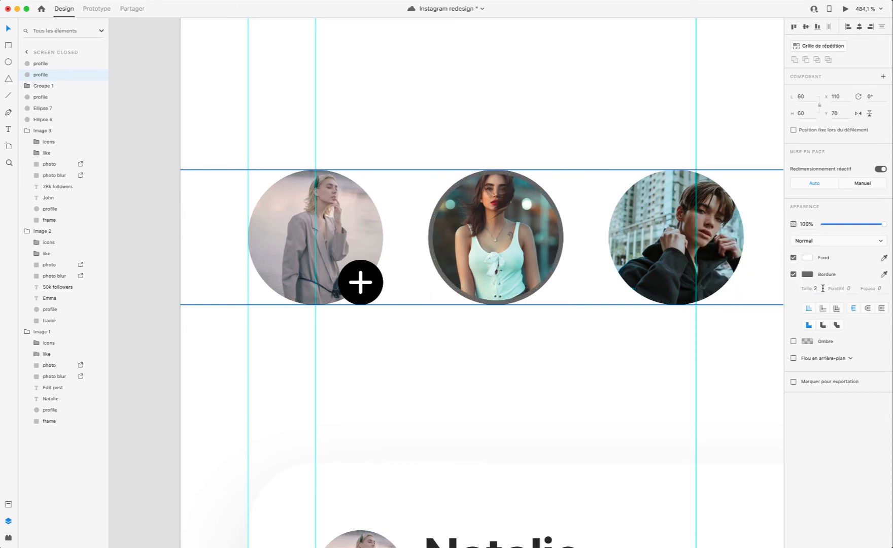
Step: Colour the second story picture's border coral red, preview the prototype and close the preview
click(806, 274)
drag(758, 261, 742, 216)
drag(776, 270, 777, 296)
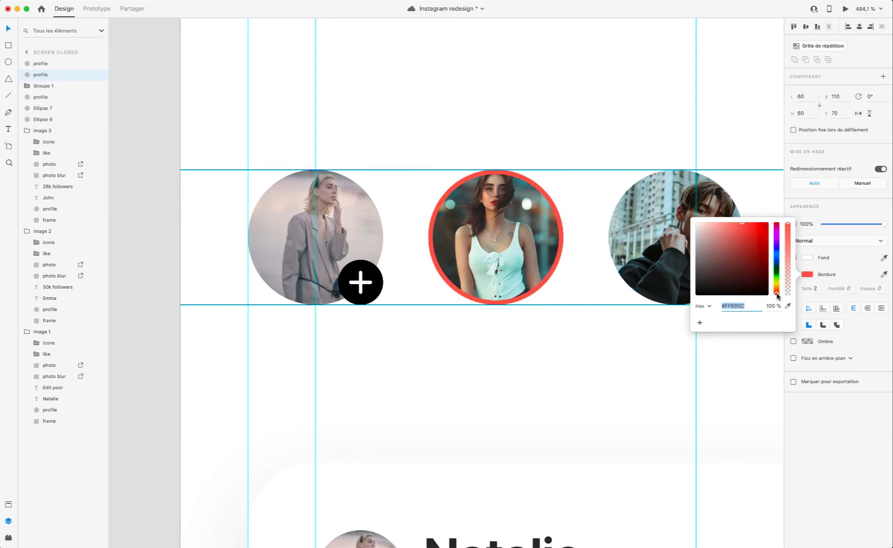
drag(751, 234, 743, 215)
drag(777, 294, 776, 295)
click(844, 9)
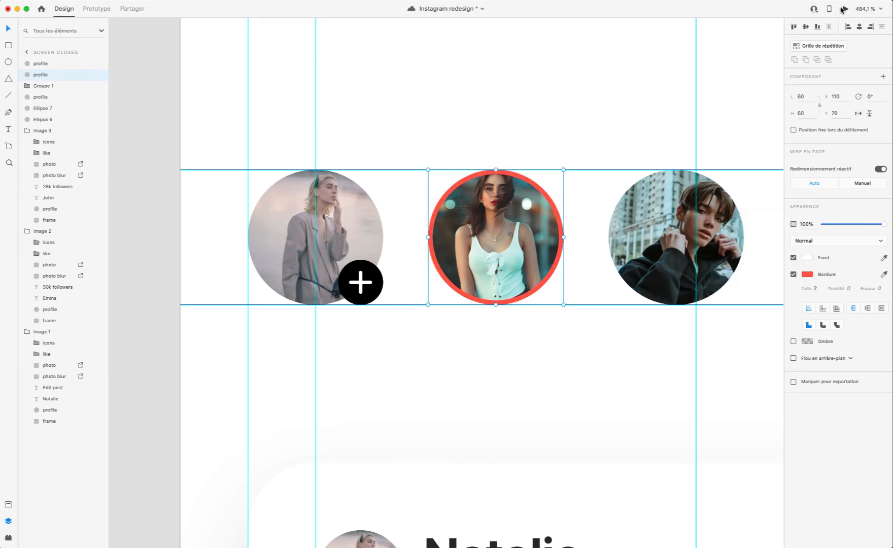
click(360, 66)
Step: Undo the border colour changes and turn off the second story picture's border
key(super+z)
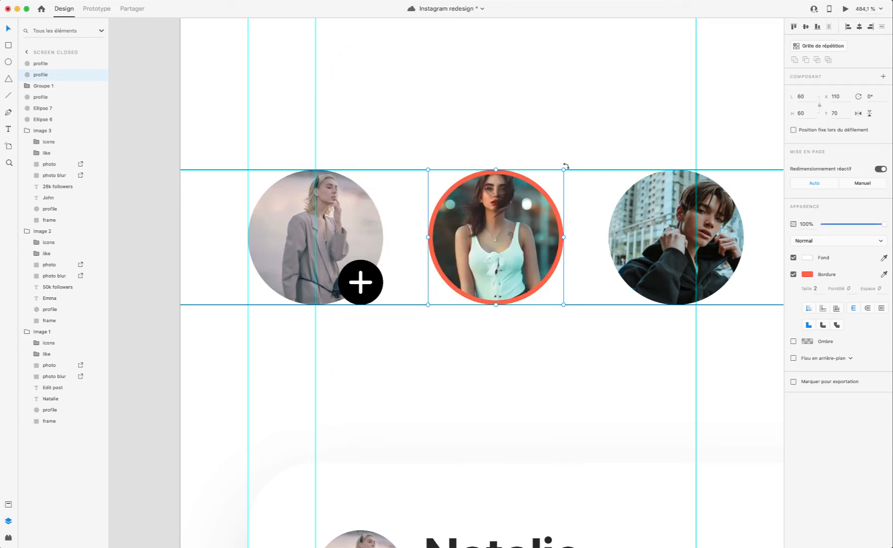
key(super+shift+z)
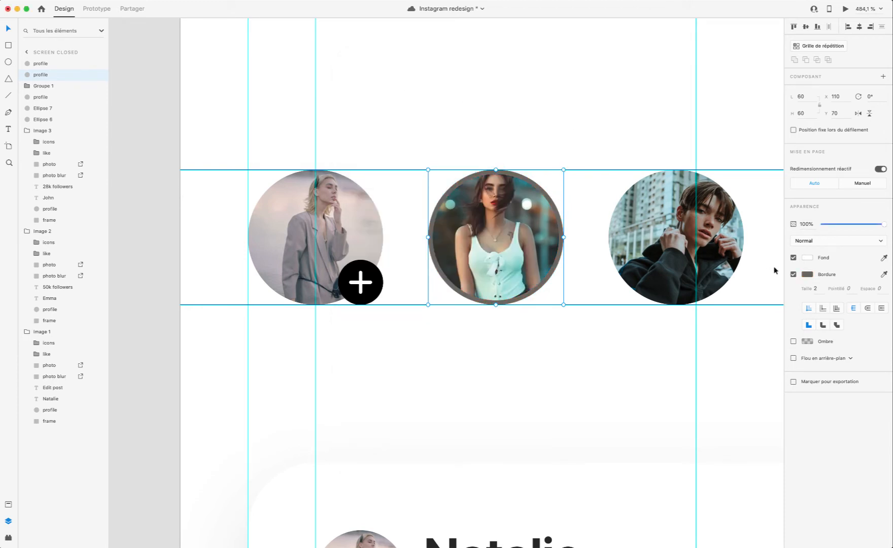
click(793, 274)
Step: Add a horizontal guide just below the story circles, then preview the prototype and close the preview
scroll(608, 318, down, 10)
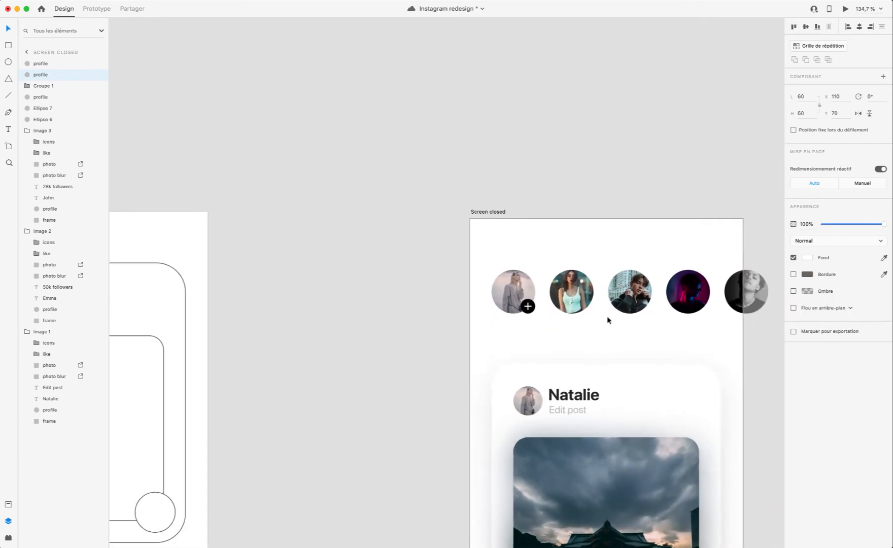
scroll(608, 319, up, 2)
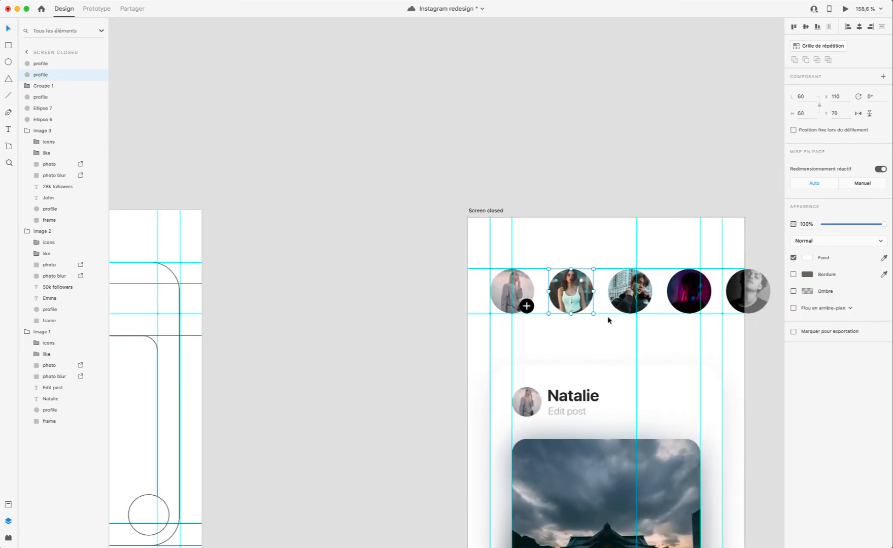
scroll(608, 320, up, 10)
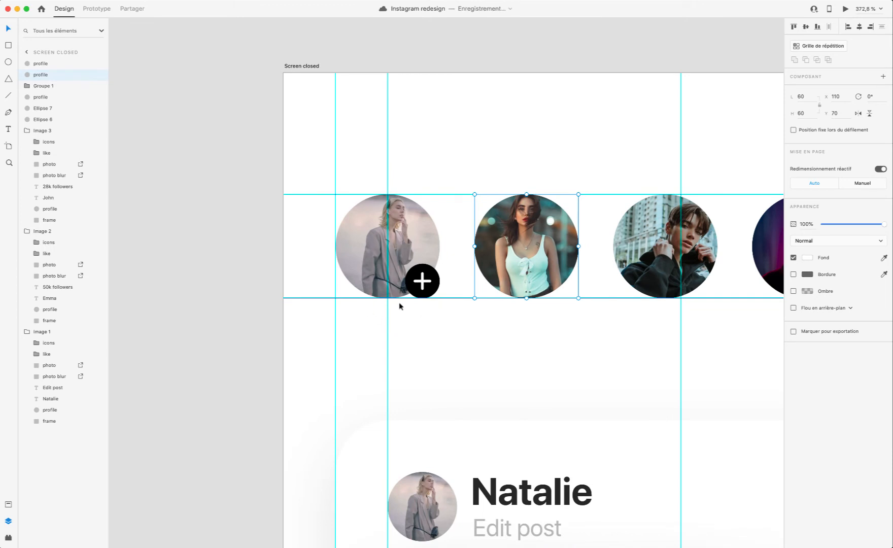
drag(406, 72, 434, 306)
click(517, 267)
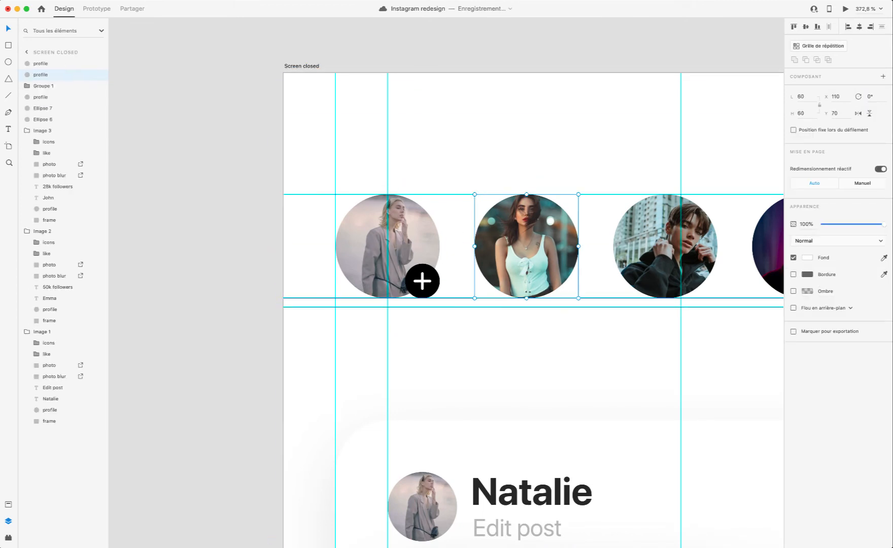
click(846, 9)
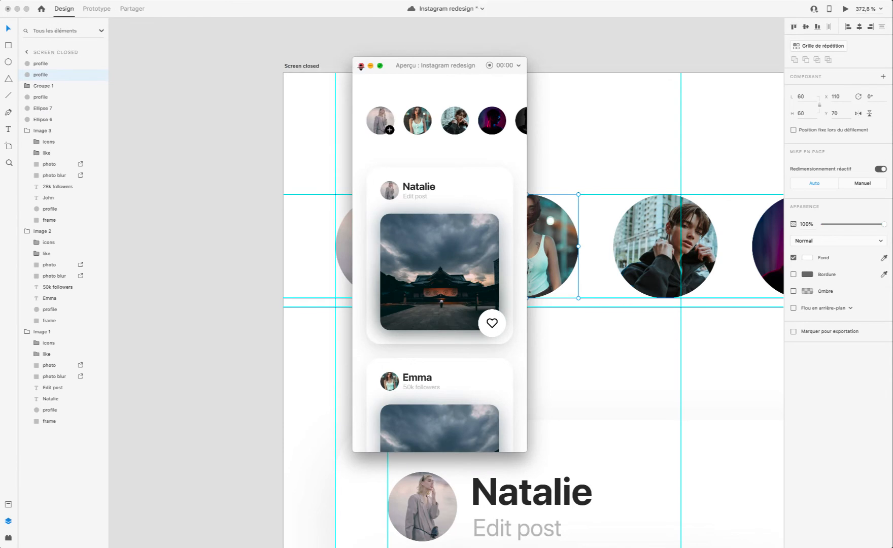
click(360, 66)
Step: Add the text "Your Story" beneath the first story circle at X 16, Y 128 and check it in the preview
scroll(418, 319, up, 5)
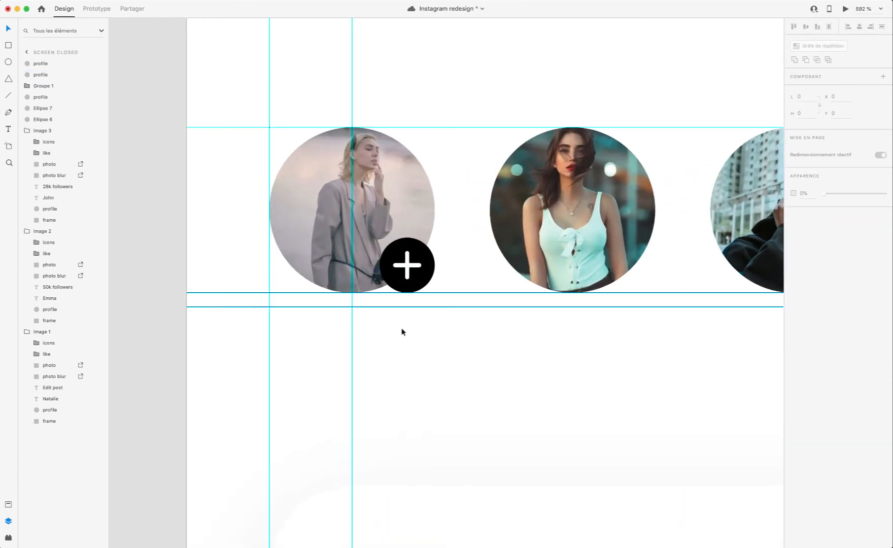
click(256, 329)
text(Your S)
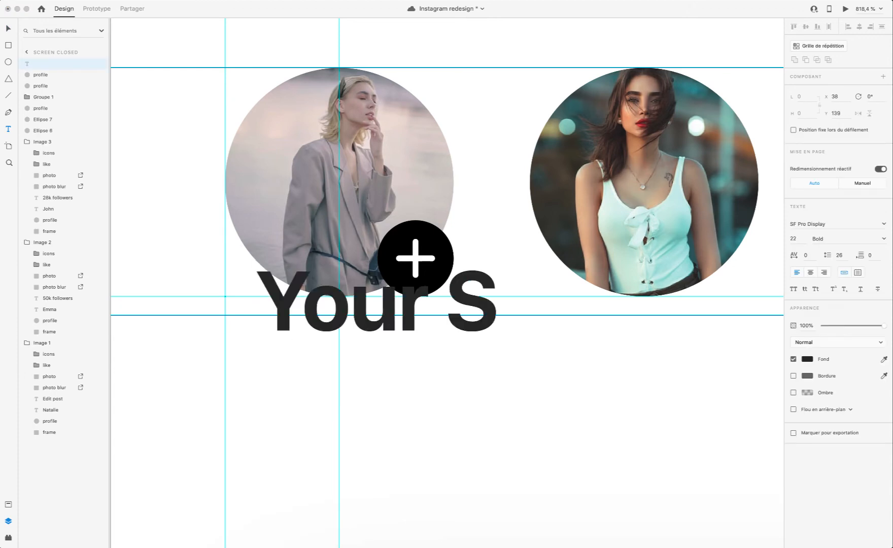
text(tory)
key(Escape)
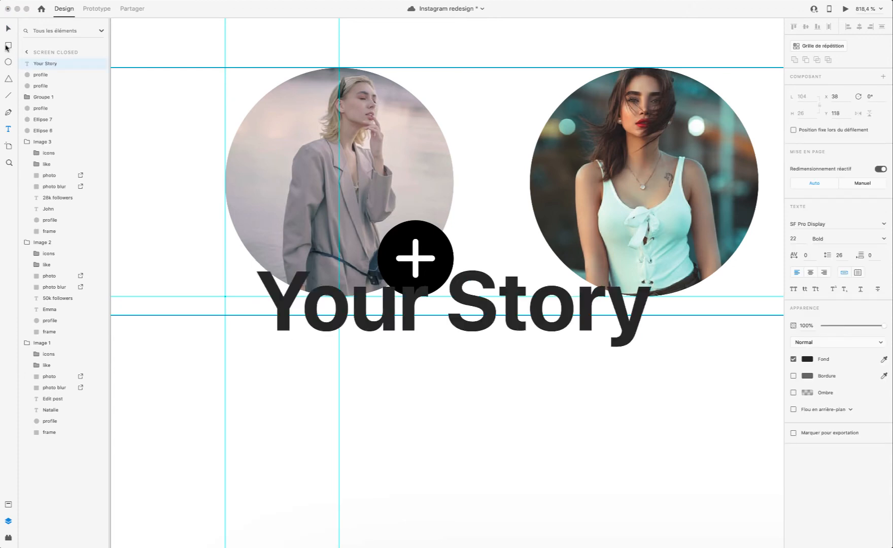
drag(449, 331, 365, 371)
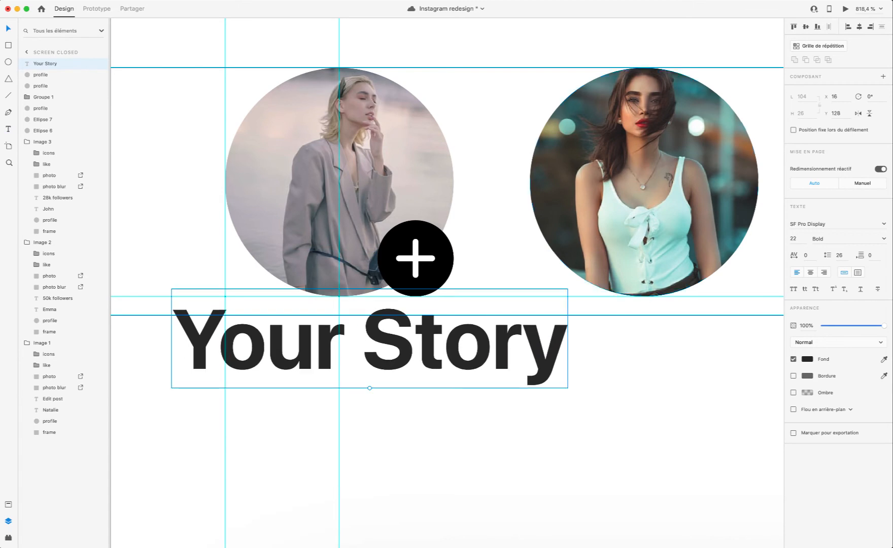
click(845, 8)
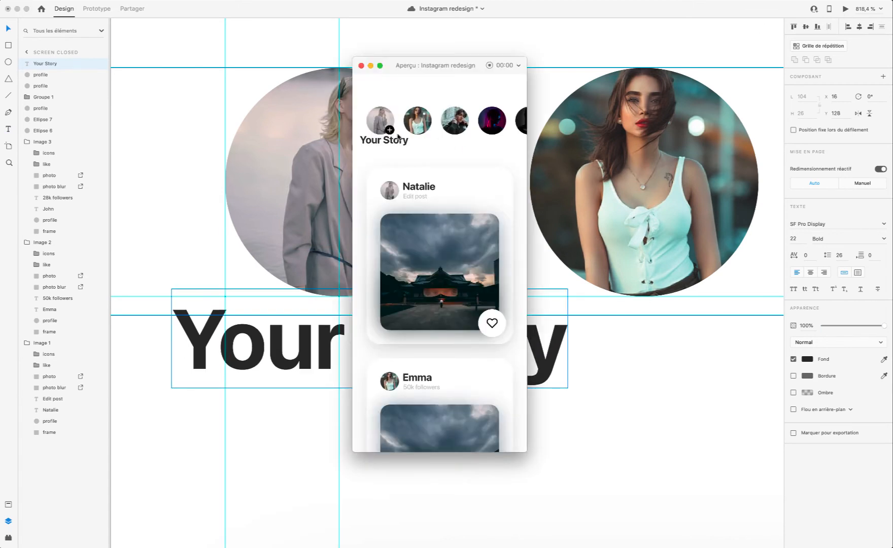
click(361, 65)
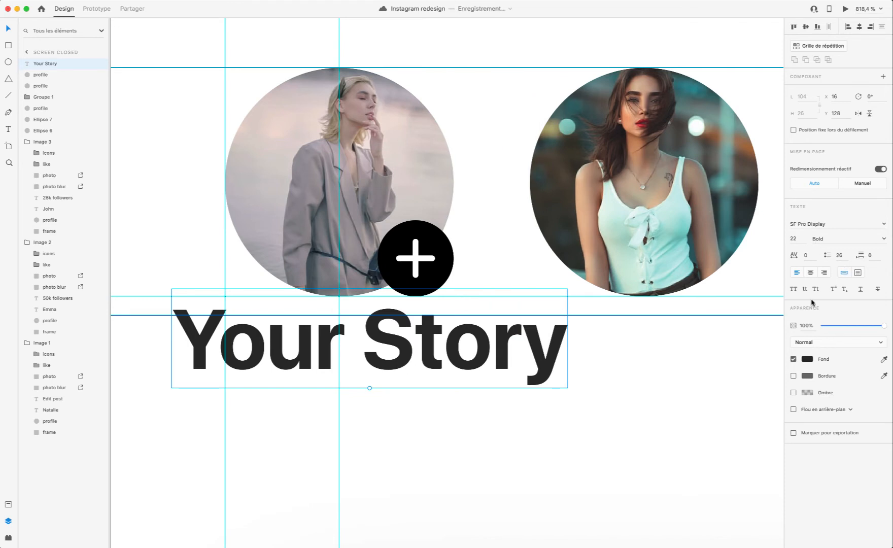
Step: Set the "Your Story" text to Medium weight and size 14
click(839, 240)
click(882, 239)
click(881, 240)
click(884, 241)
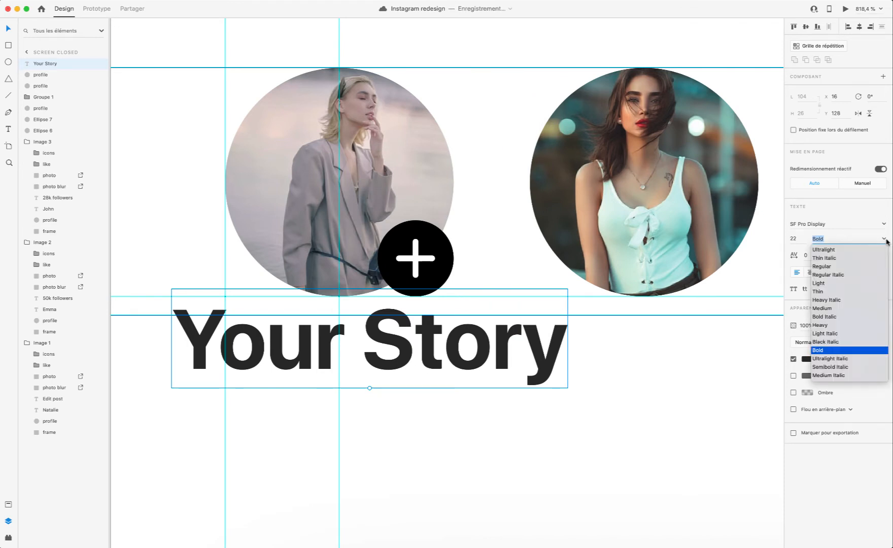
scroll(844, 274, up, 2)
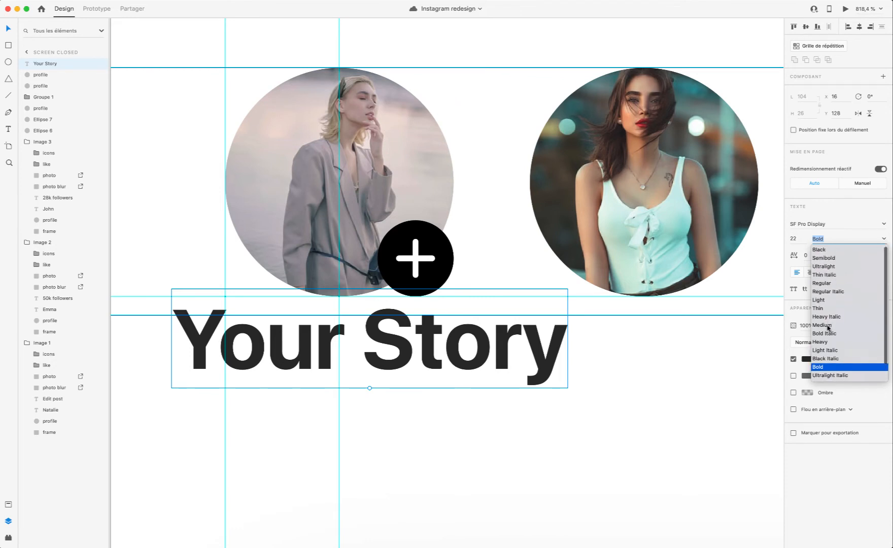
click(828, 326)
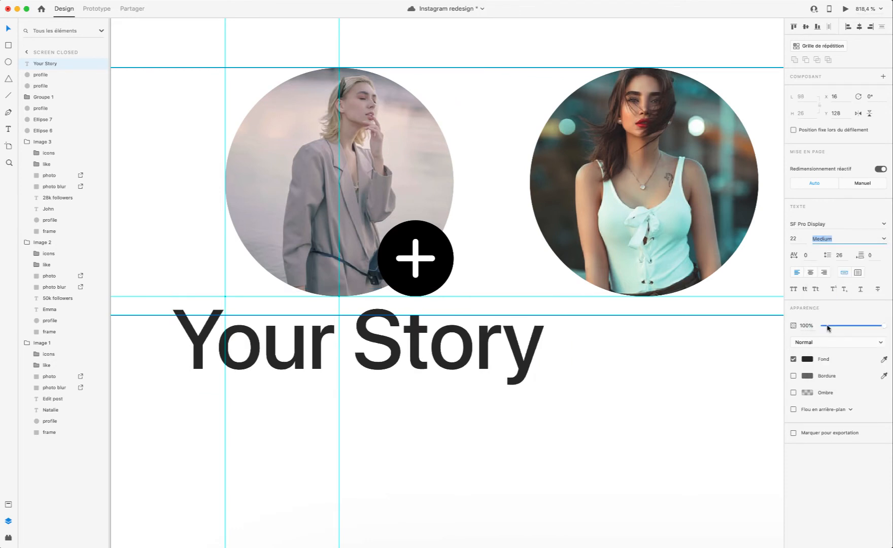
click(804, 238)
text(14)
key(Return)
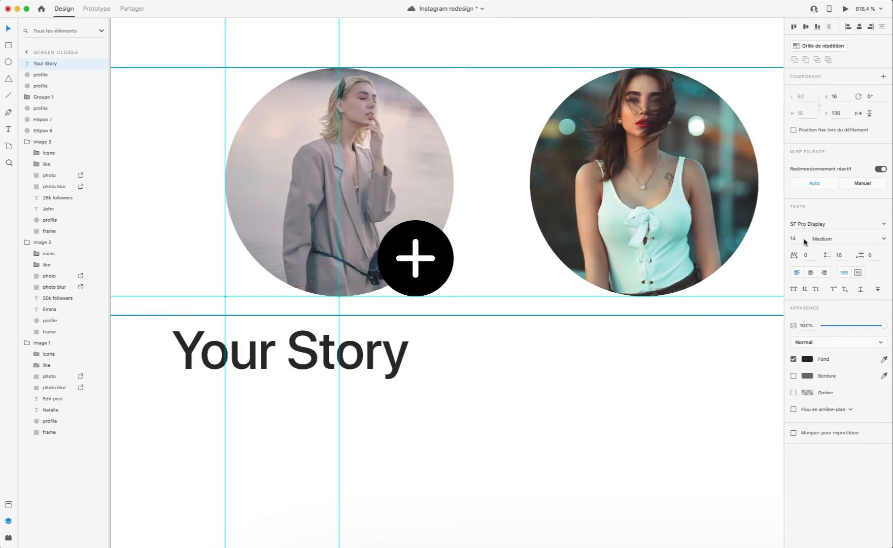
Step: Move the "Your Story" text directly under the first story circle, to X 29, Y 132
drag(301, 362, 352, 348)
shift+click(355, 225)
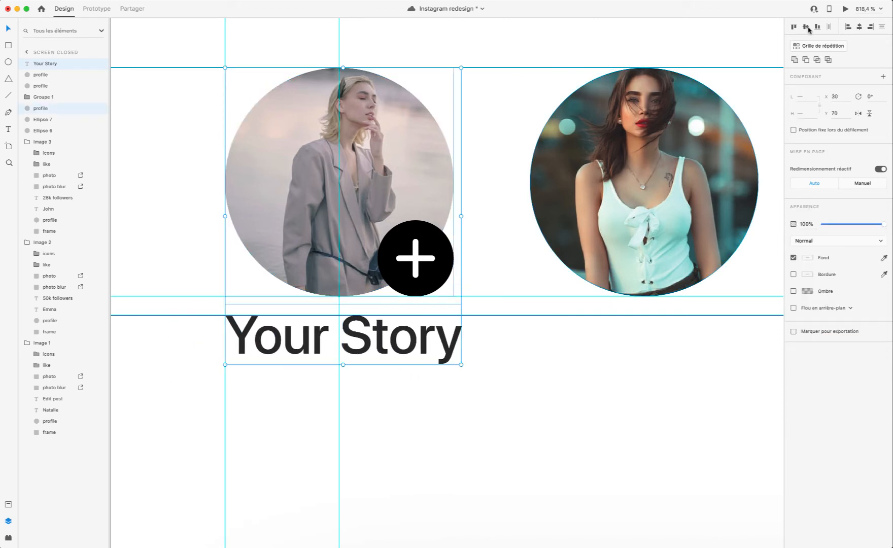
click(858, 27)
key(super+z)
click(516, 363)
click(394, 338)
drag(402, 338, 398, 338)
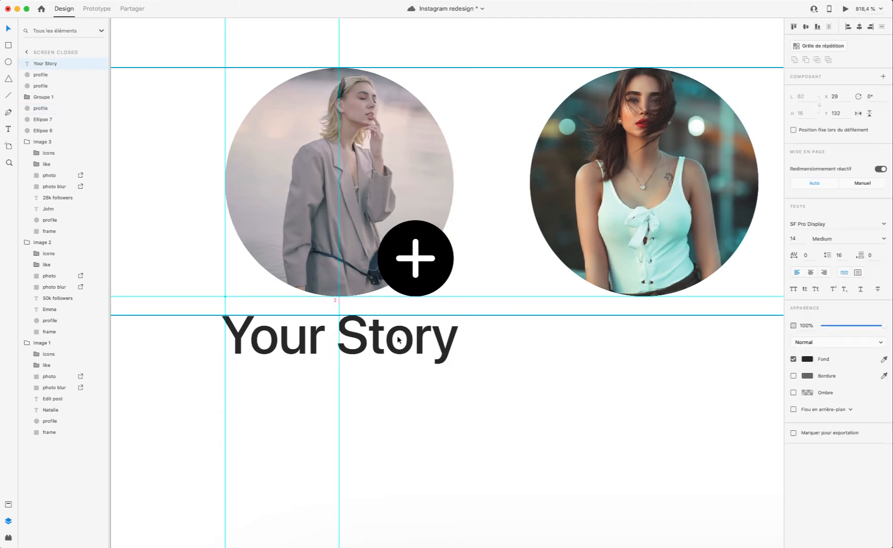
click(357, 191)
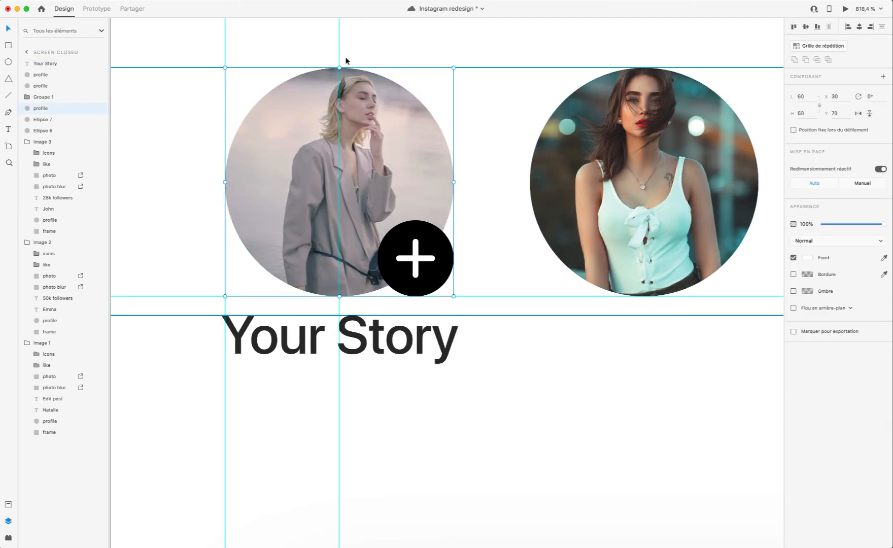
Step: Examine the Screen closed layout, comparing the story row and its caption with the card feed below
scroll(337, 132, down, 15)
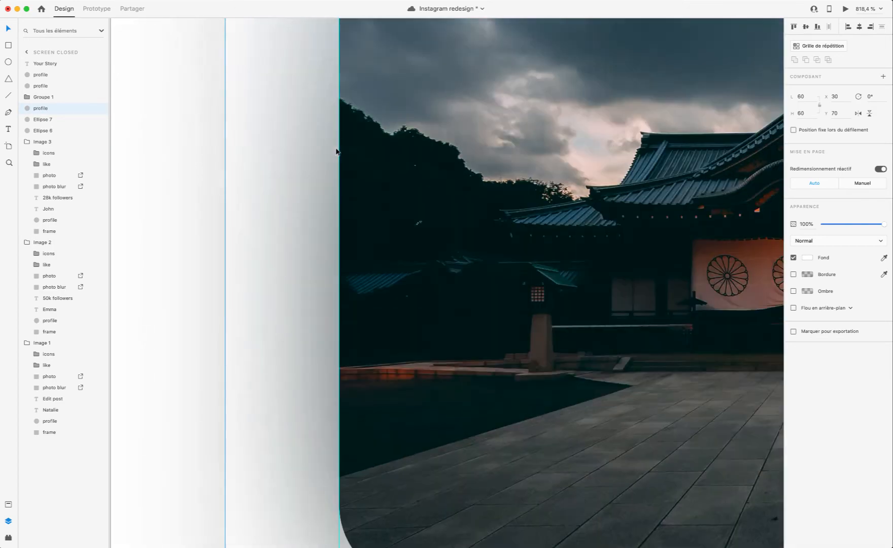
scroll(338, 146, up, 7)
scroll(338, 150, down, 10)
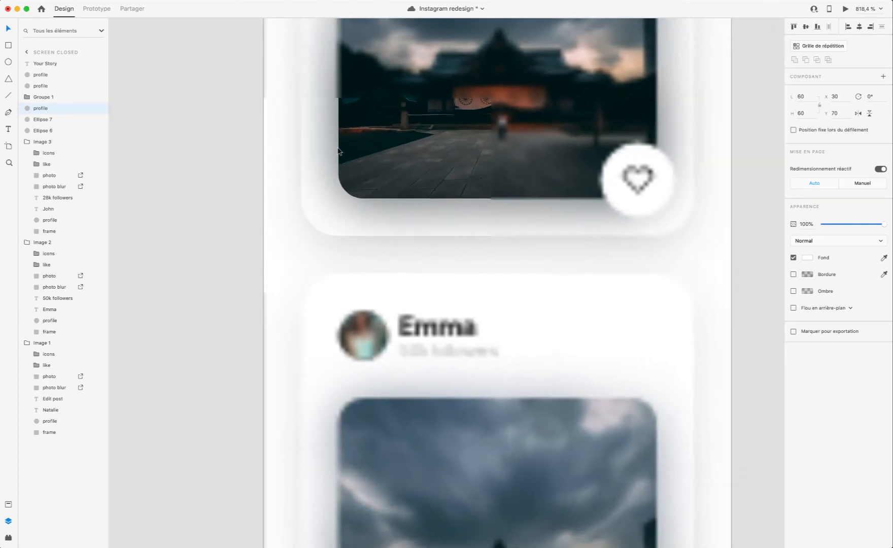
scroll(340, 155, up, 6)
scroll(339, 157, up, 2)
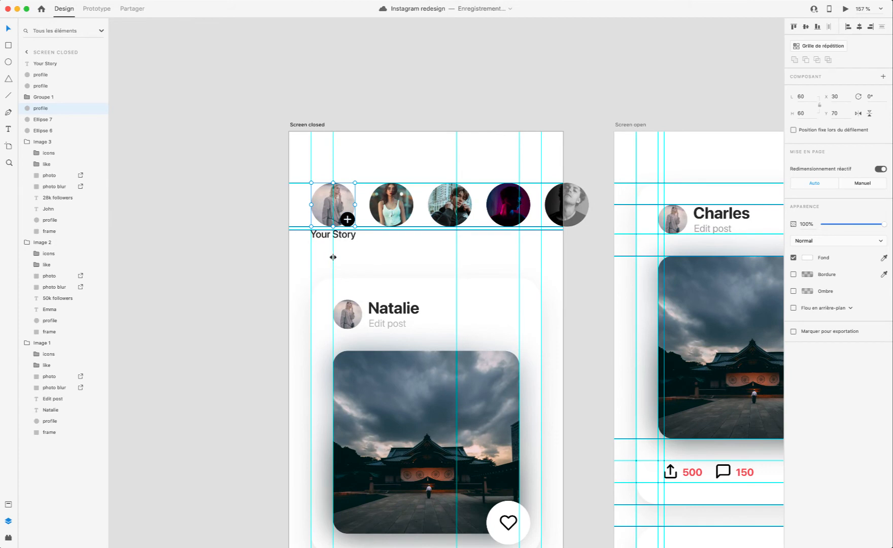
scroll(320, 271, right, 2)
scroll(308, 285, up, 3)
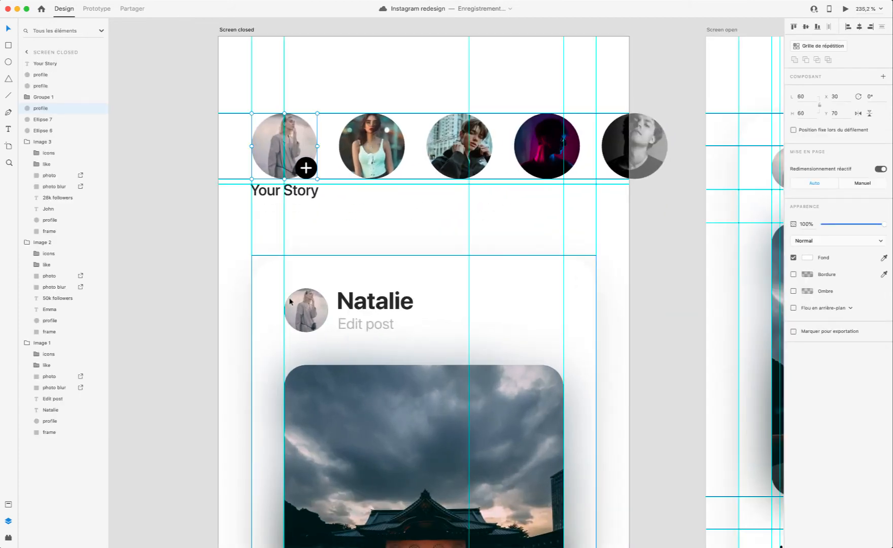
scroll(286, 294, down, 6)
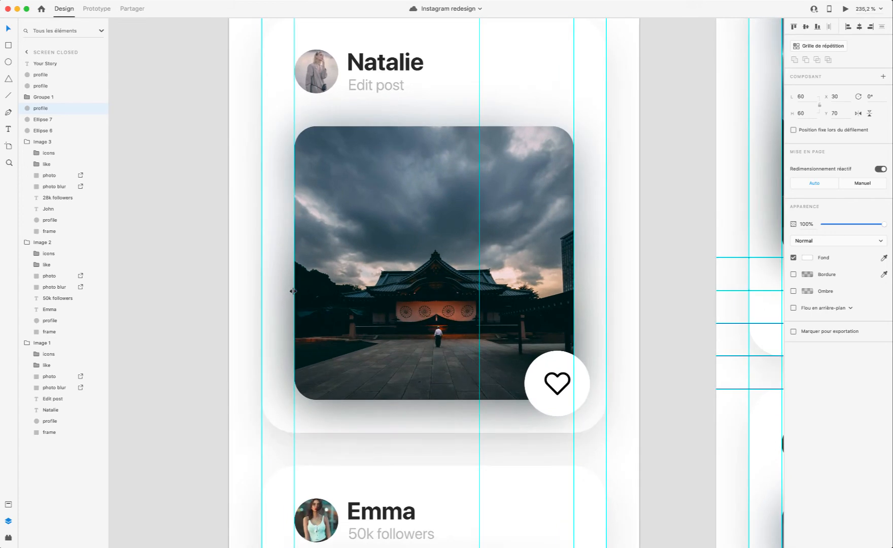
scroll(295, 291, left, 1)
scroll(296, 291, up, 6)
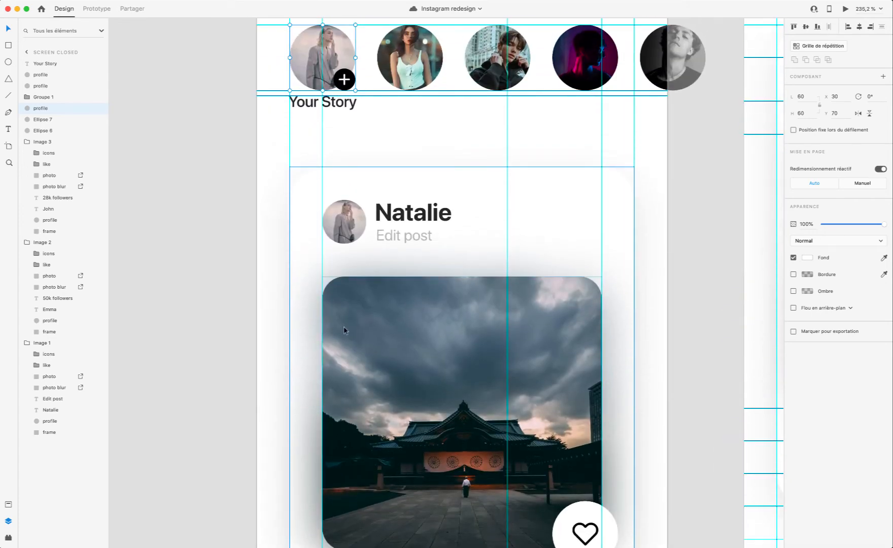
scroll(343, 330, down, 3)
scroll(323, 310, down, 10)
scroll(325, 312, up, 10)
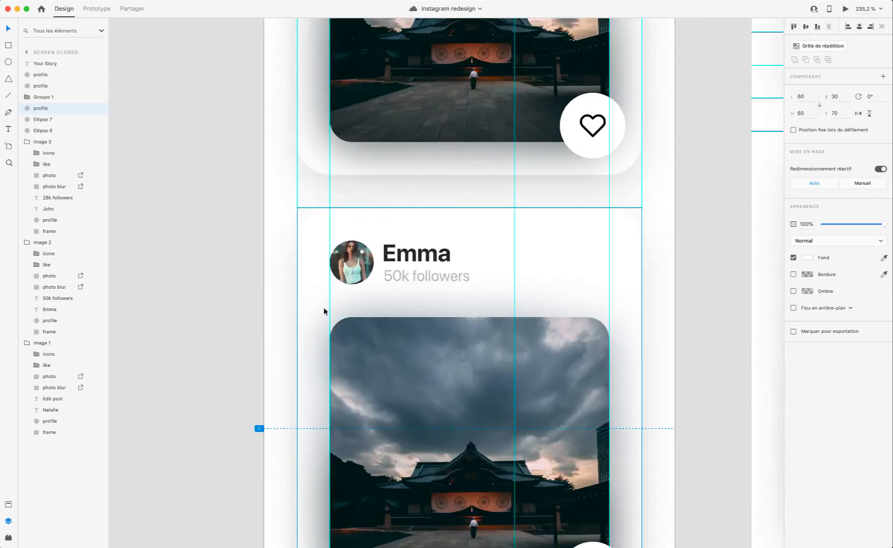
scroll(324, 307, up, 7)
scroll(322, 325, up, 4)
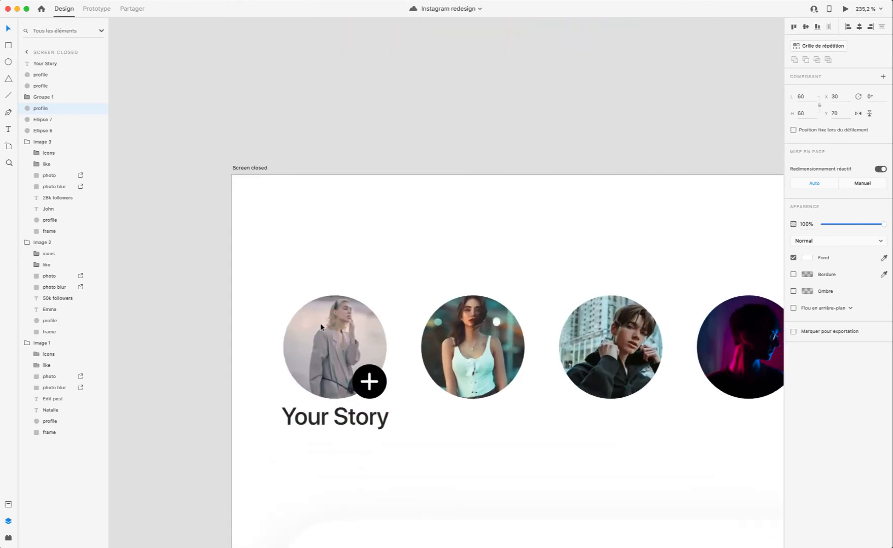
scroll(321, 328, up, 1)
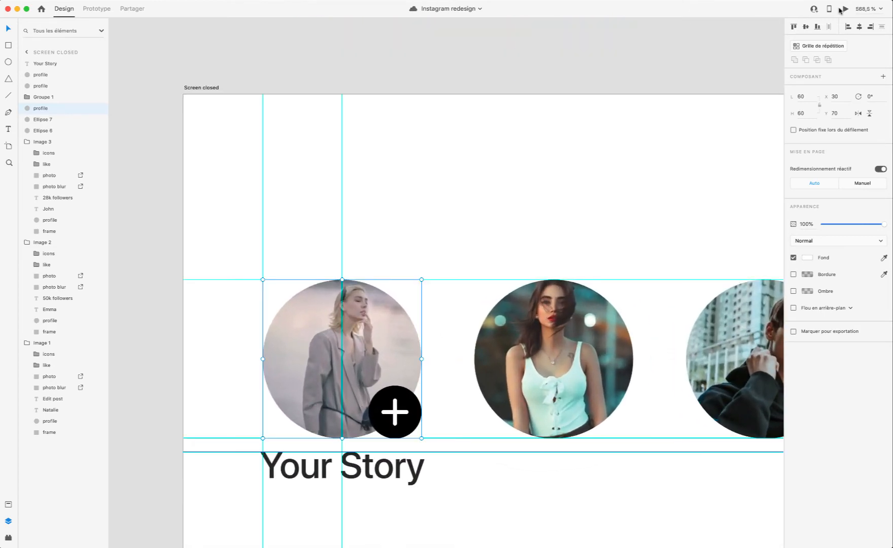
Step: Check the "Your Story" caption's size and alignment with the first circle, both in the prototype preview and close up
click(843, 9)
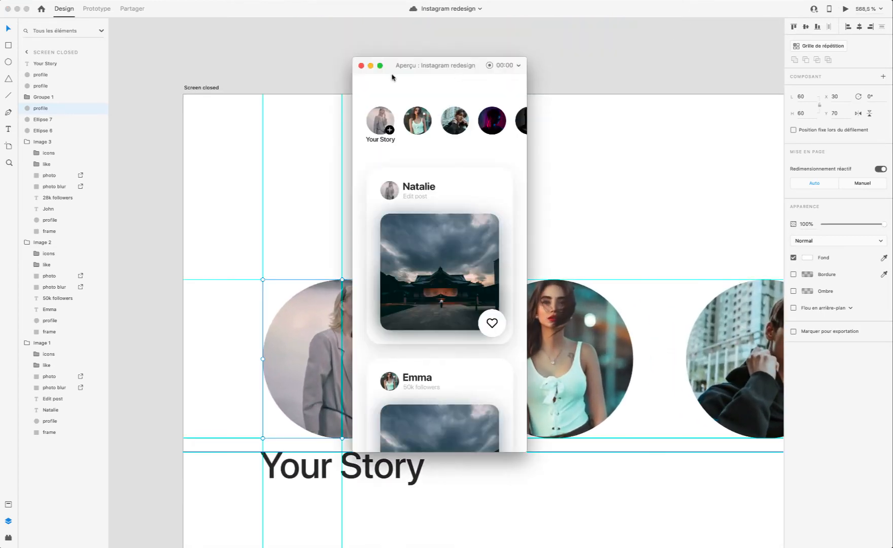
click(361, 66)
scroll(343, 329, up, 3)
scroll(343, 332, down, 3)
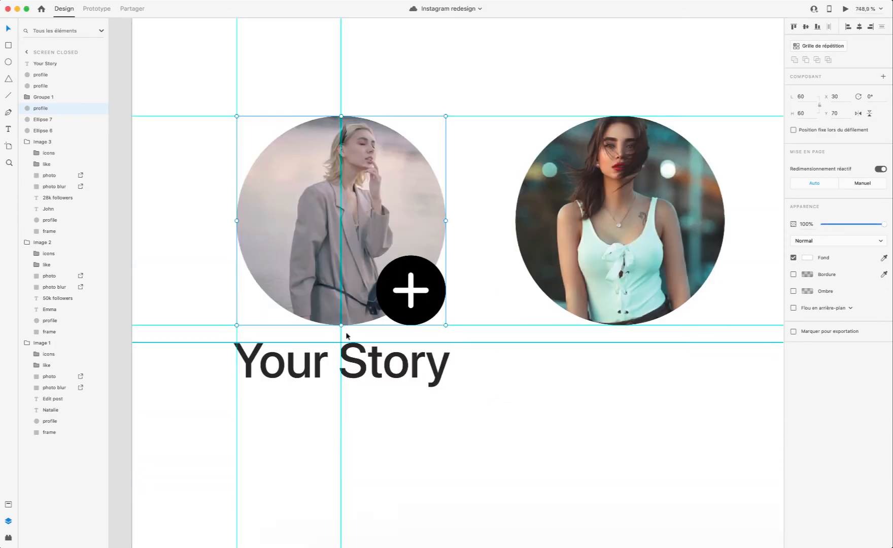
click(401, 258)
scroll(401, 258, up, 3)
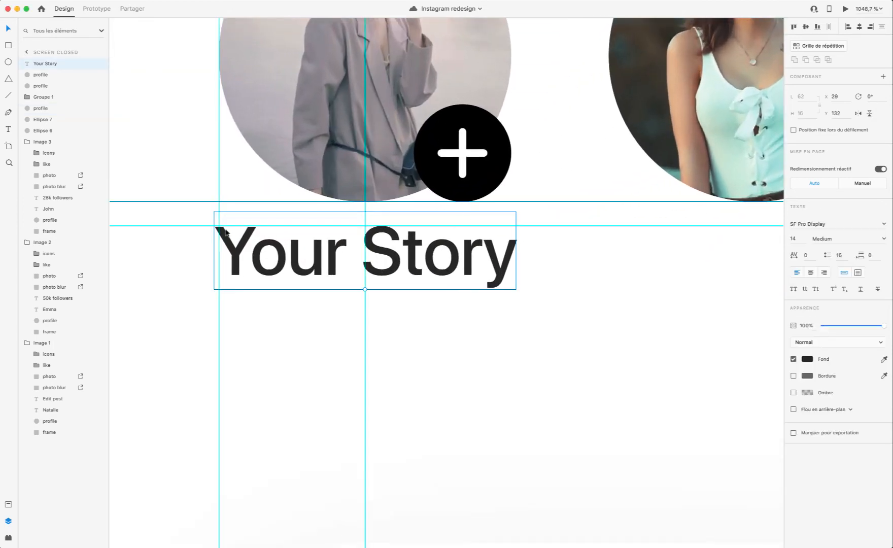
scroll(252, 222, left, 5)
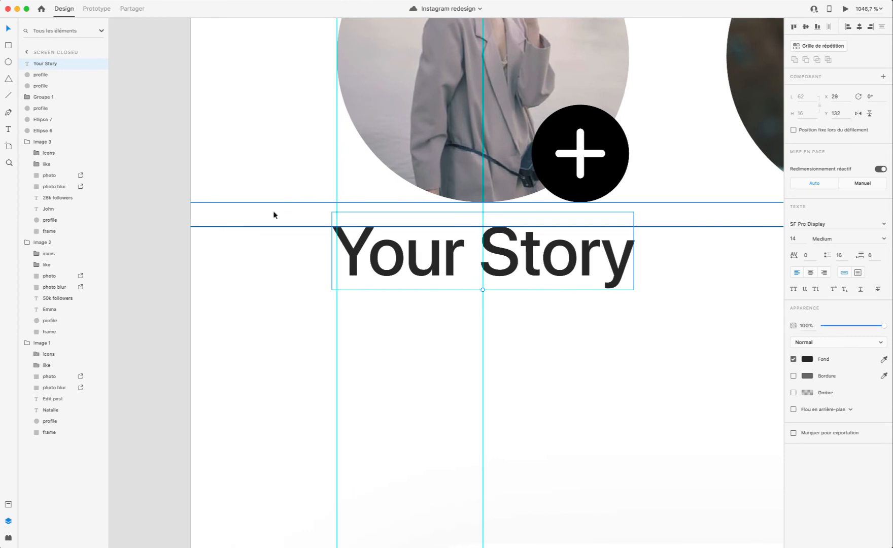
click(845, 8)
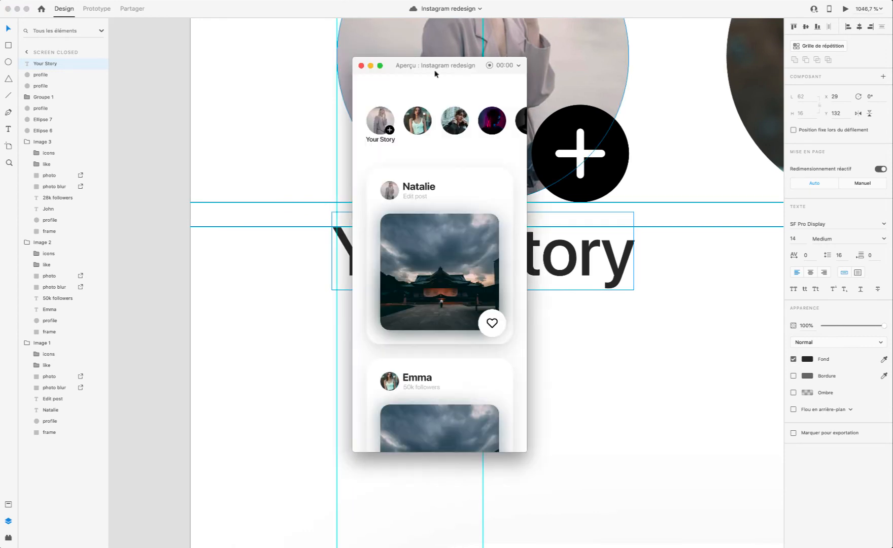
click(361, 66)
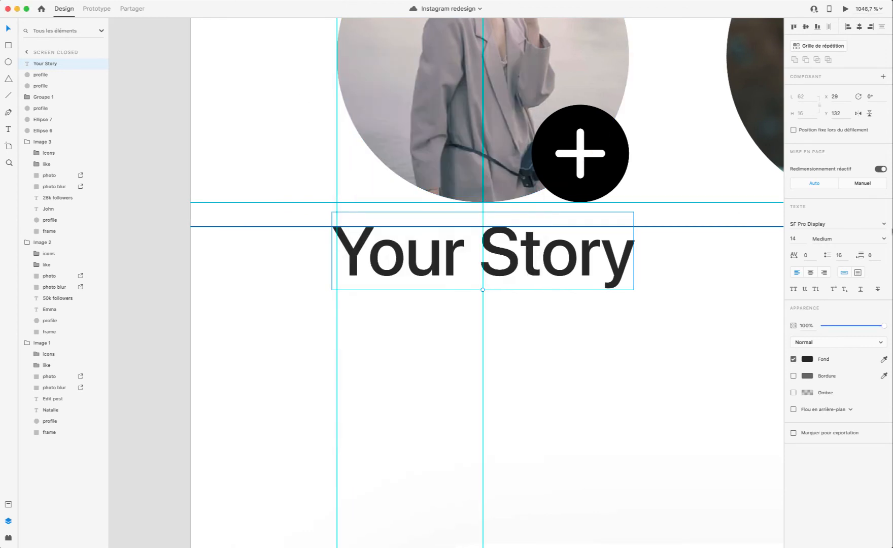
Step: Try the "Your Story" text at size 12, placed at X 33, Y 133, and check it in the preview
click(801, 241)
text(12)
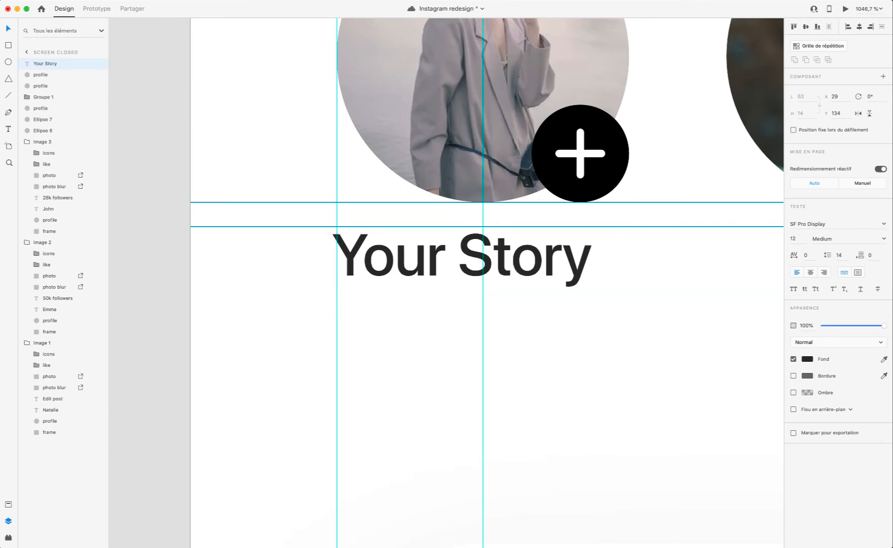
key(Return)
drag(542, 258, 512, 253)
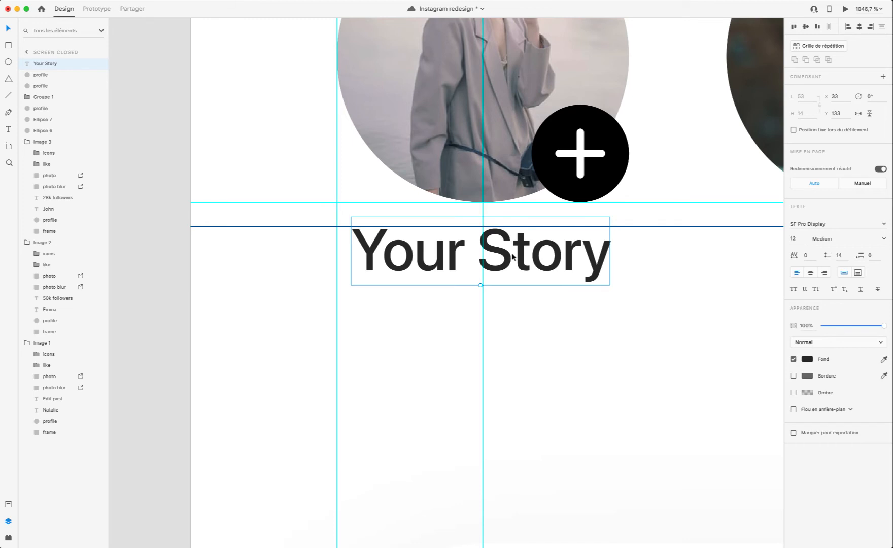
key(Up)
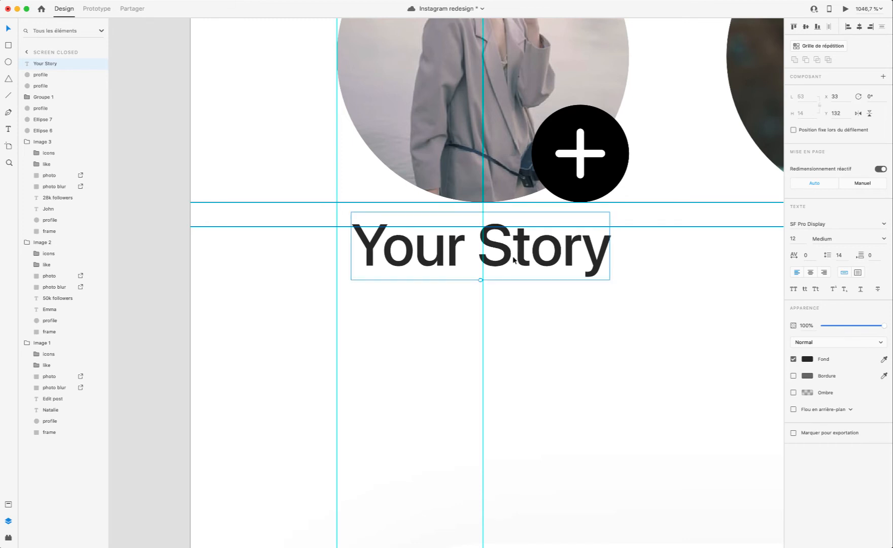
key(Down)
click(846, 10)
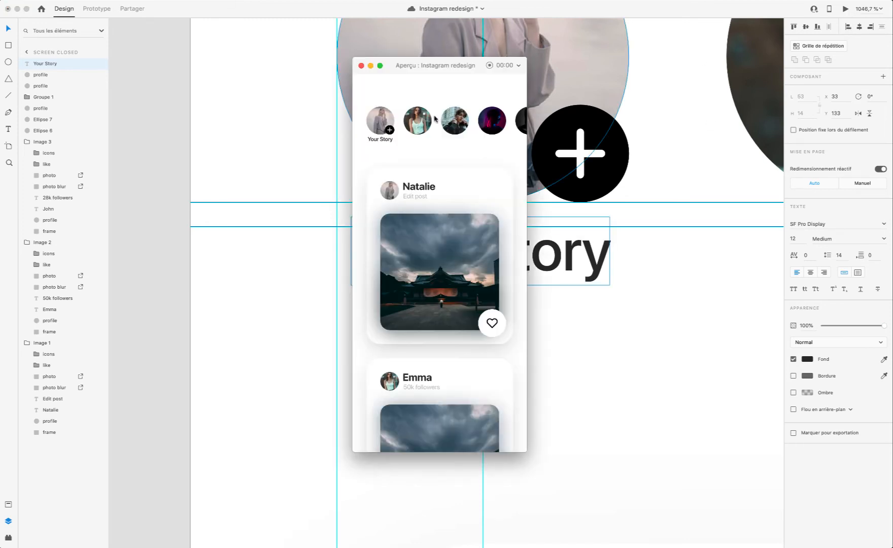
click(360, 66)
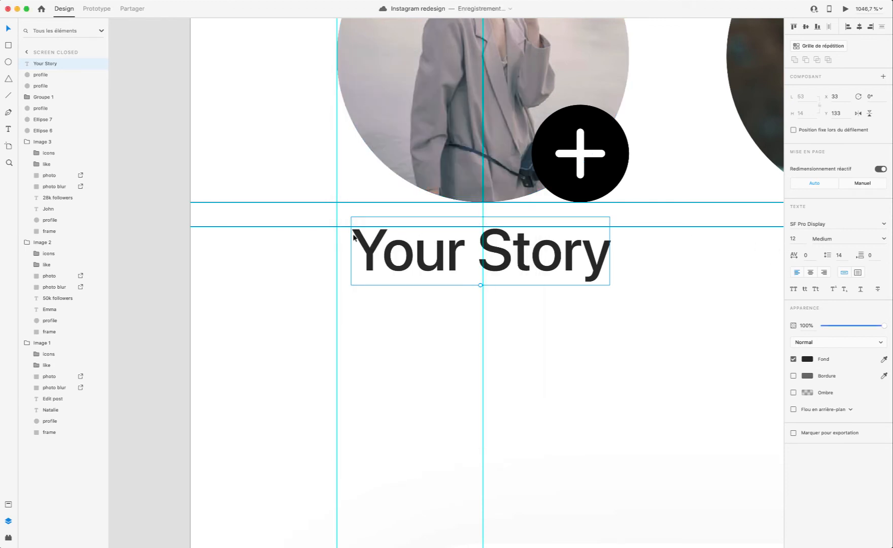
Step: Lower the horizontal guide beneath the story circles, shift the "Your Story" text down to Y 137, and check it in the preview
drag(323, 229, 324, 227)
click(463, 273)
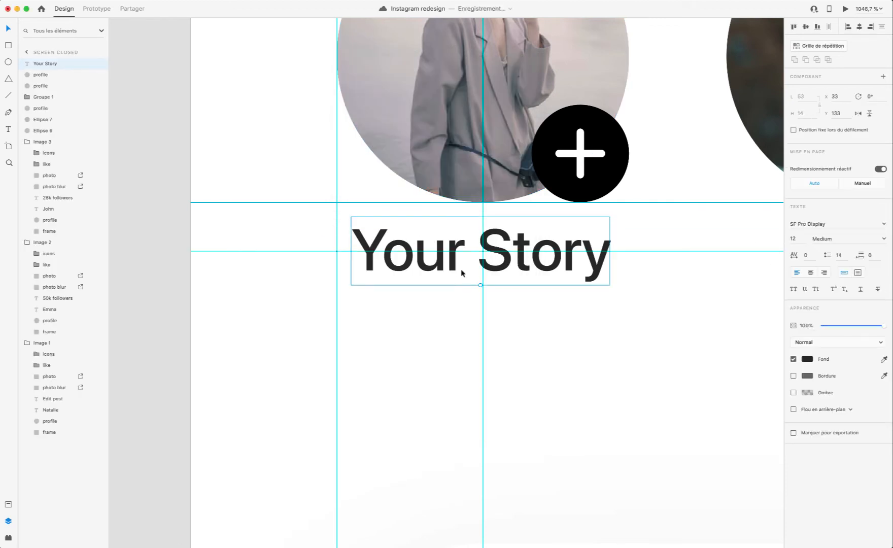
drag(462, 273, 463, 294)
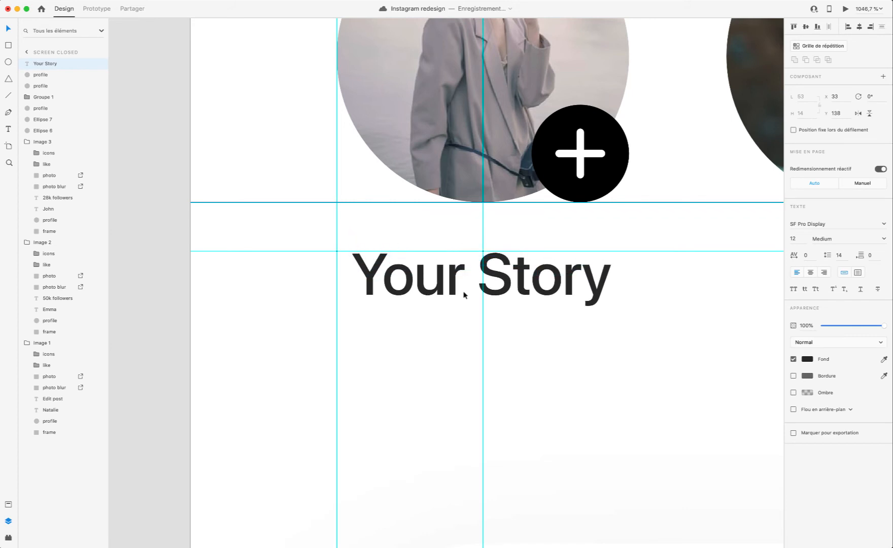
key(Up)
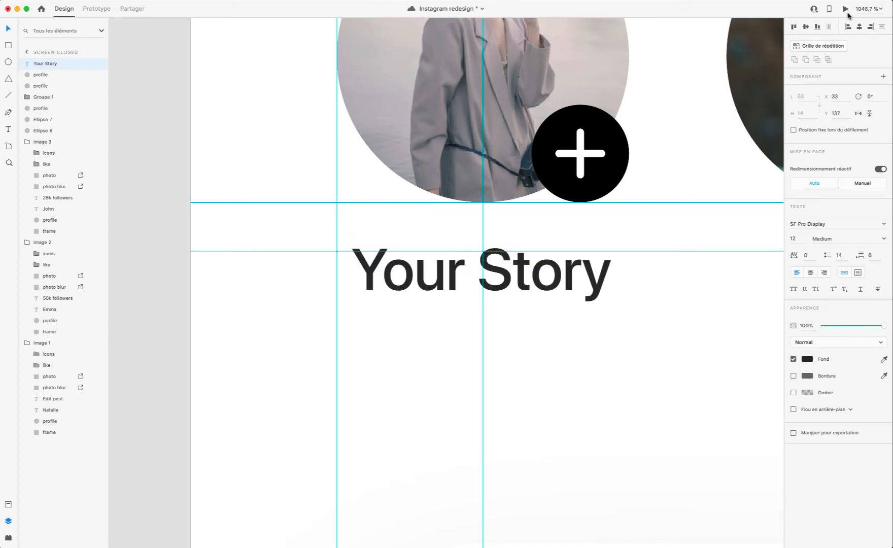
click(844, 9)
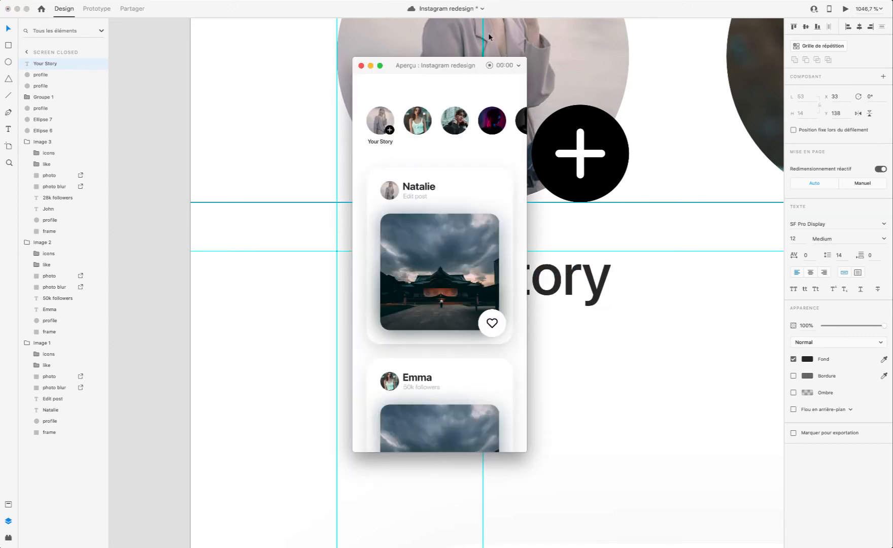
click(361, 66)
key(Up)
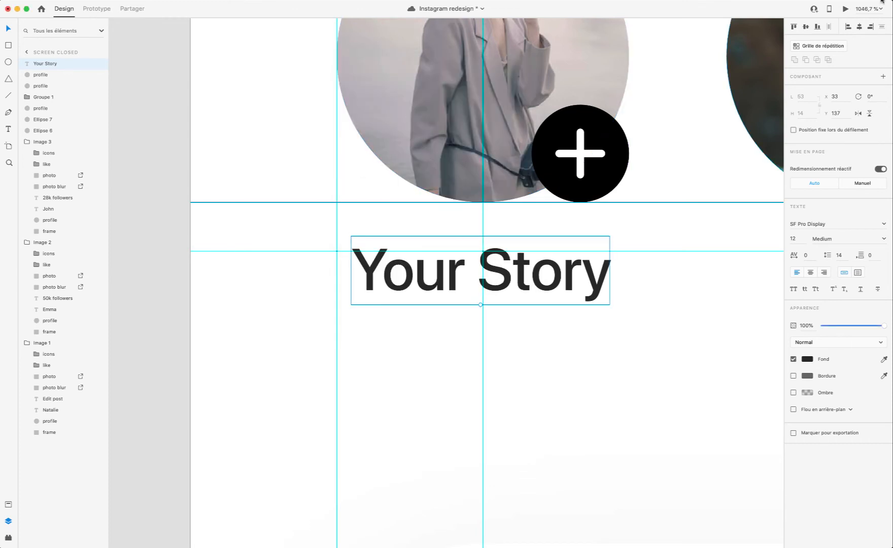
click(845, 8)
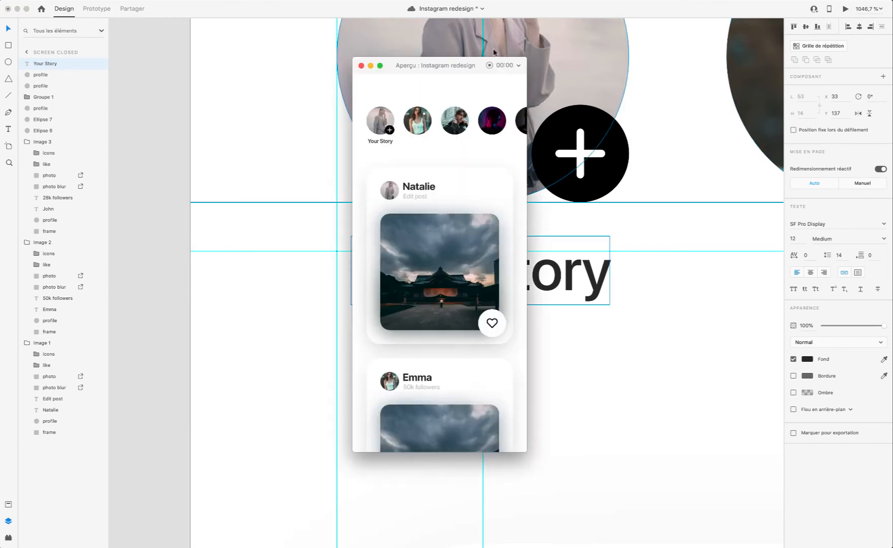
click(360, 66)
Step: Set the "Your Story" text to size 14, position it at X 29, Y 135, and check it in the preview
click(798, 241)
text(14)
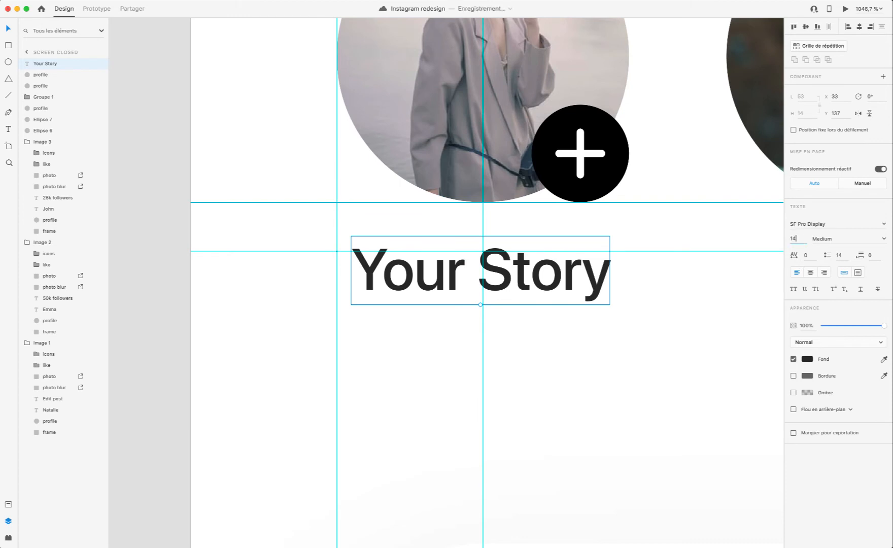
key(Return)
key(Left)
key(Left)
key(Left)
key(Left)
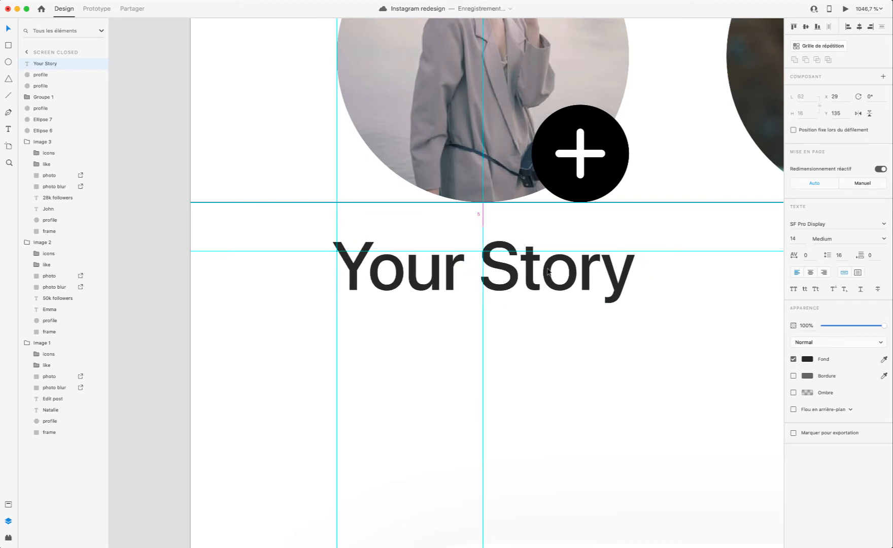
click(845, 9)
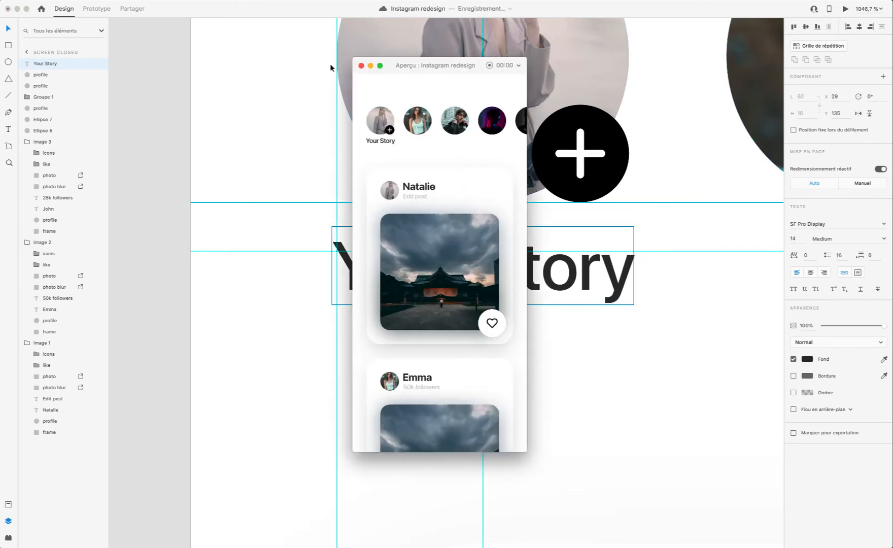
click(361, 66)
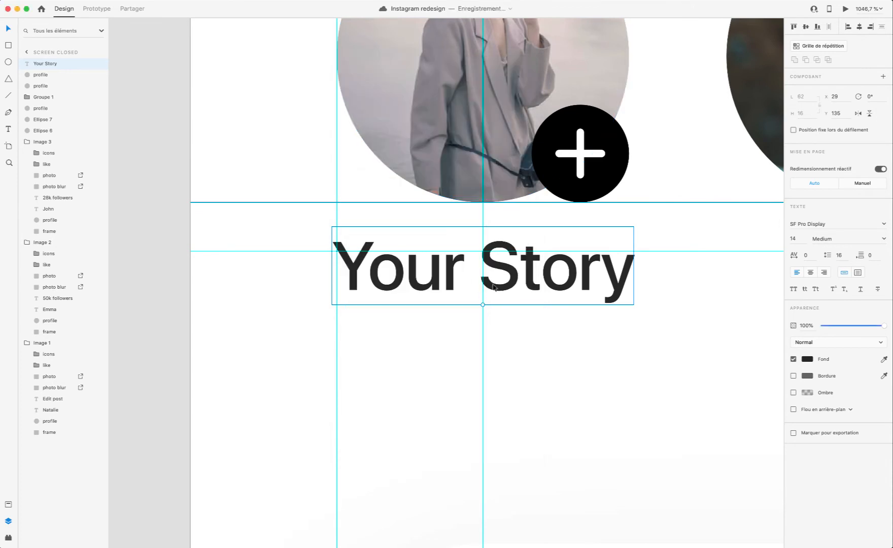
Step: Duplicate the "Your Story" caption under the second circle, replace its text with the second card owner's first name, and centre it at X 121
scroll(493, 291, down, 5)
scroll(492, 293, right, 4)
key(super+d)
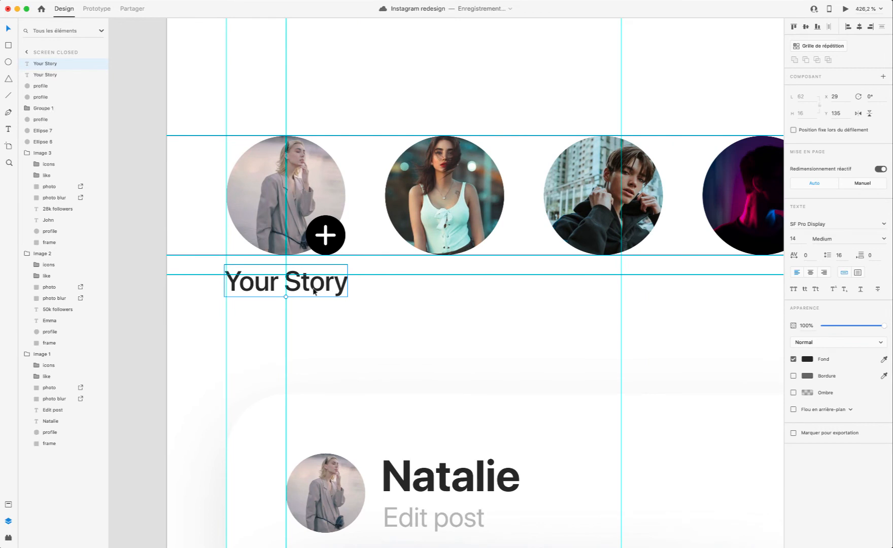
drag(320, 284, 461, 284)
double_click(459, 284)
text(emma)
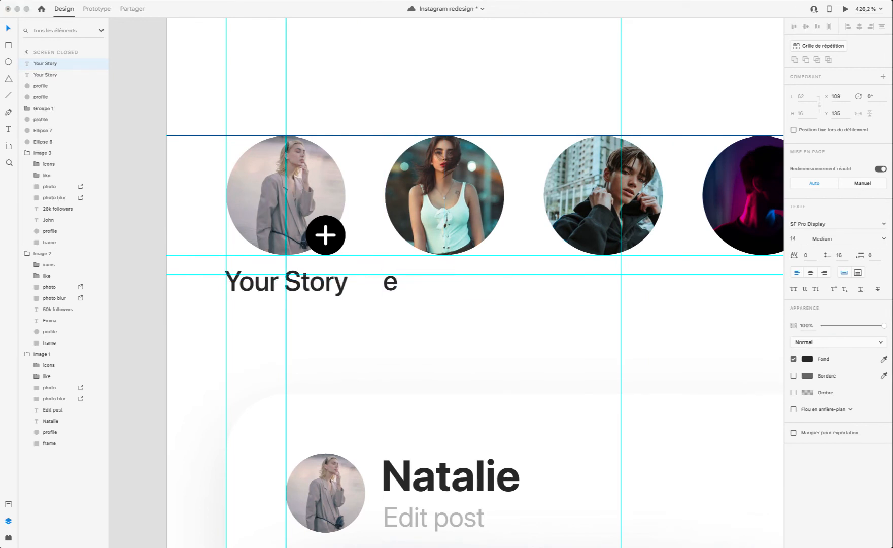
key(BackSpace)
key(BackSpace)
key(BackSpace)
key(BackSpace)
text(Emm)
drag(440, 294, 458, 289)
scroll(467, 305, down, 20)
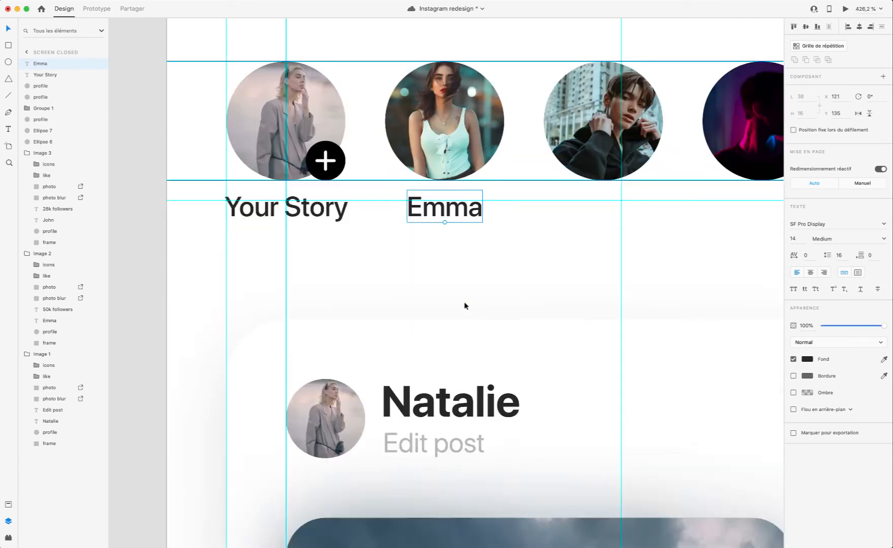
Step: Duplicate the second caption under the third circle, change it to the third card owner's first name, and centre it at X 205
scroll(465, 305, up, 20)
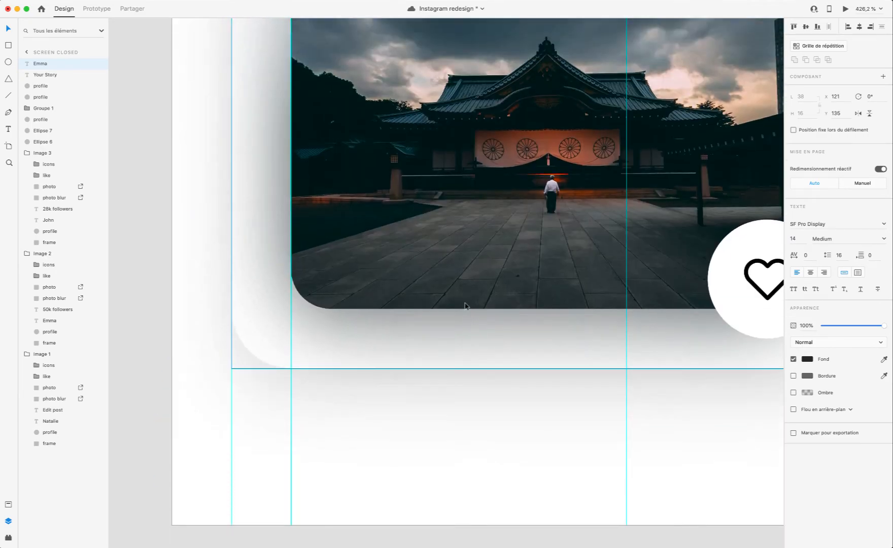
scroll(462, 312, down, 4)
scroll(419, 303, left, 4)
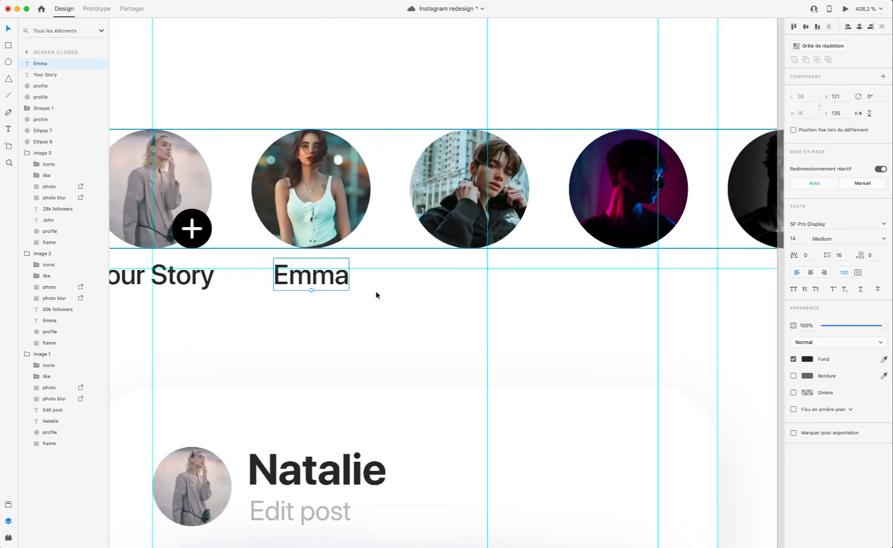
key(super+d)
drag(337, 280, 480, 282)
double_click(480, 283)
key(super+a)
text(John)
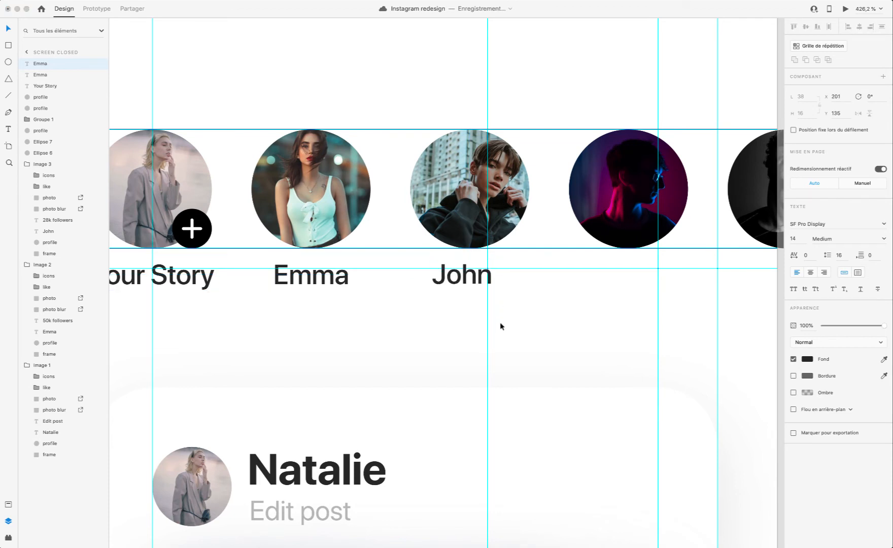
key(Escape)
drag(469, 282, 477, 282)
Step: Check the first three story captions' size and placement in the prototype preview
key(super+Return)
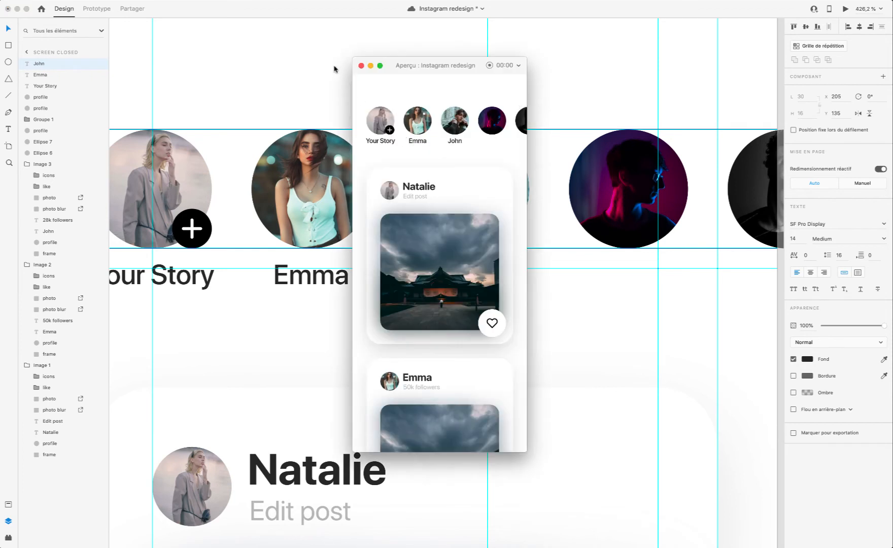
scroll(334, 69, up, 1)
scroll(357, 72, right, 1)
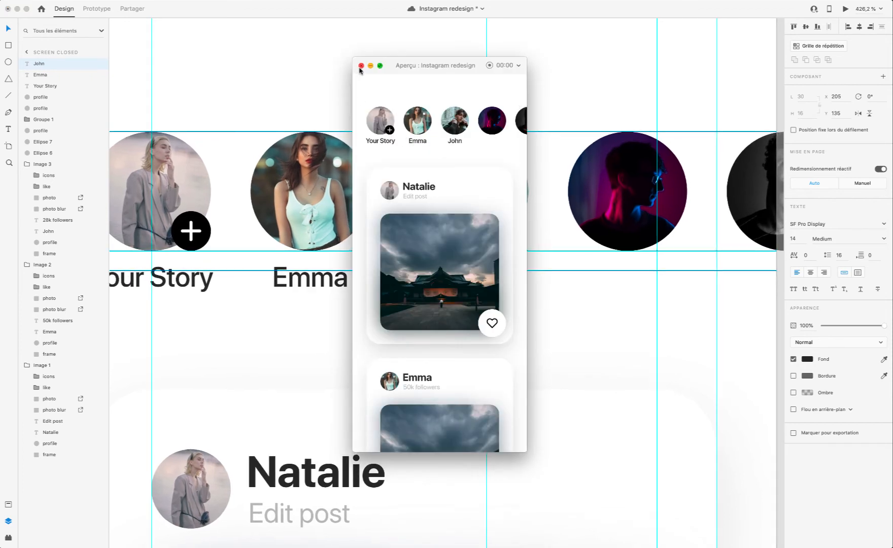
scroll(362, 67, left, 1)
click(361, 65)
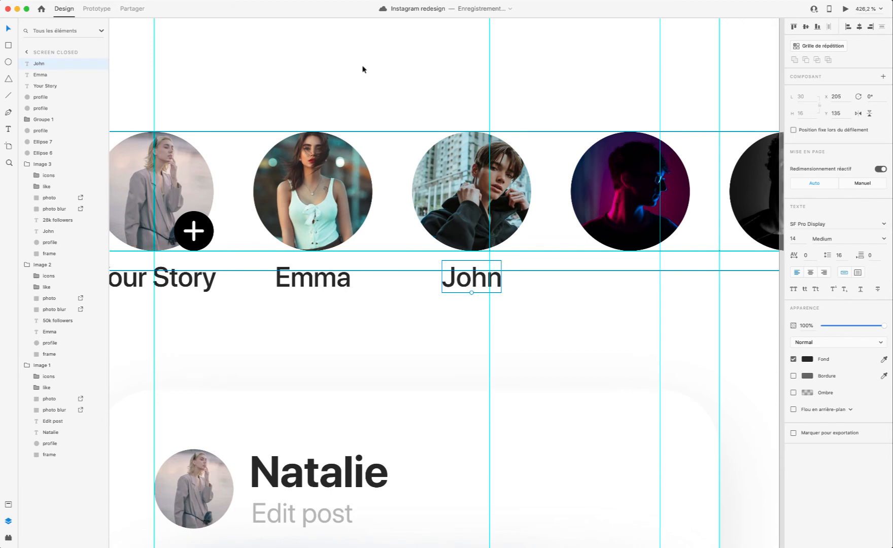
Step: Set the font size of all three story captions to 12
shift+click(313, 276)
shift+click(199, 279)
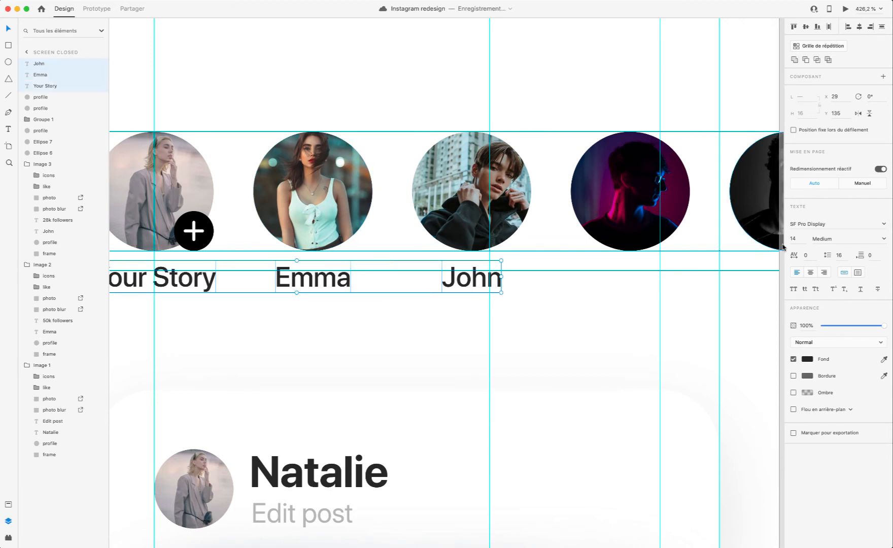
text(12)
key(Return)
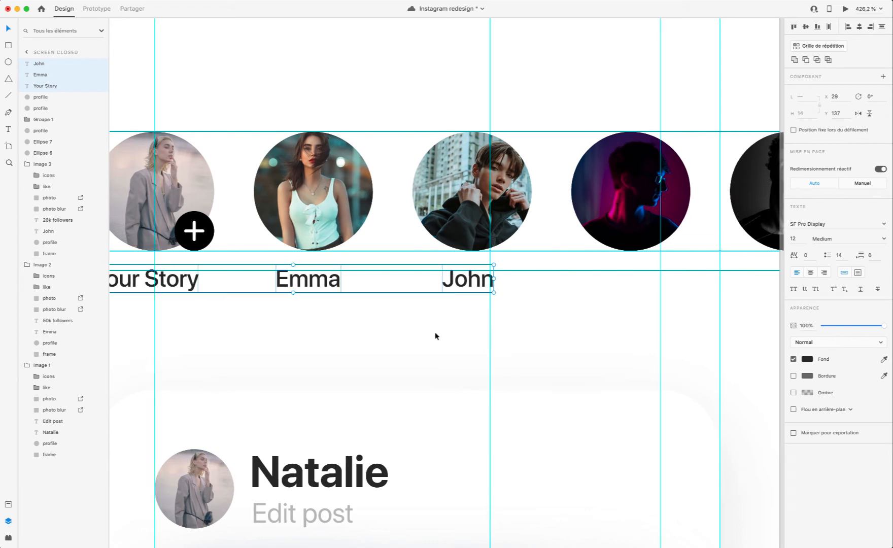
Step: Shift the "Your Story" caption to X 34 to centre it under the first circle
scroll(435, 335, left, 3)
click(360, 307)
click(246, 285)
key(Right)
key(Right)
key(Right)
key(Right)
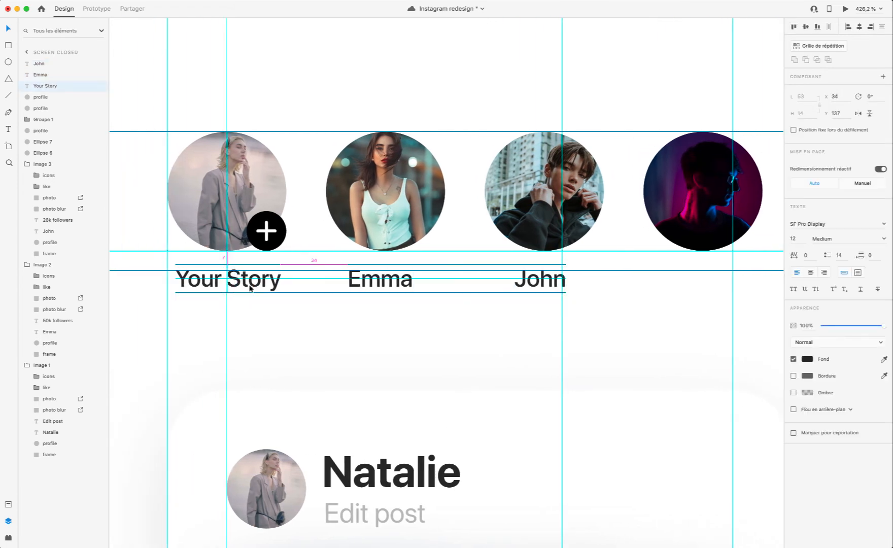
key(Left)
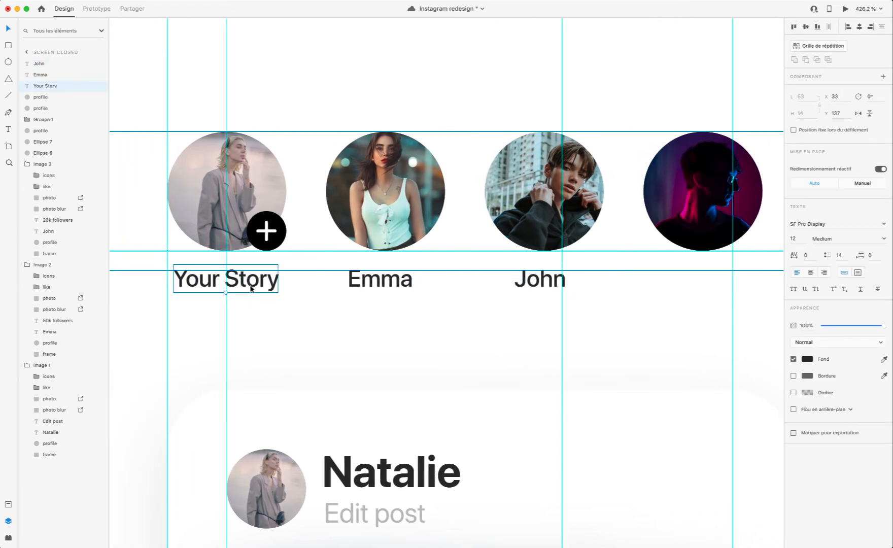
scroll(252, 284, up, 5)
key(Right)
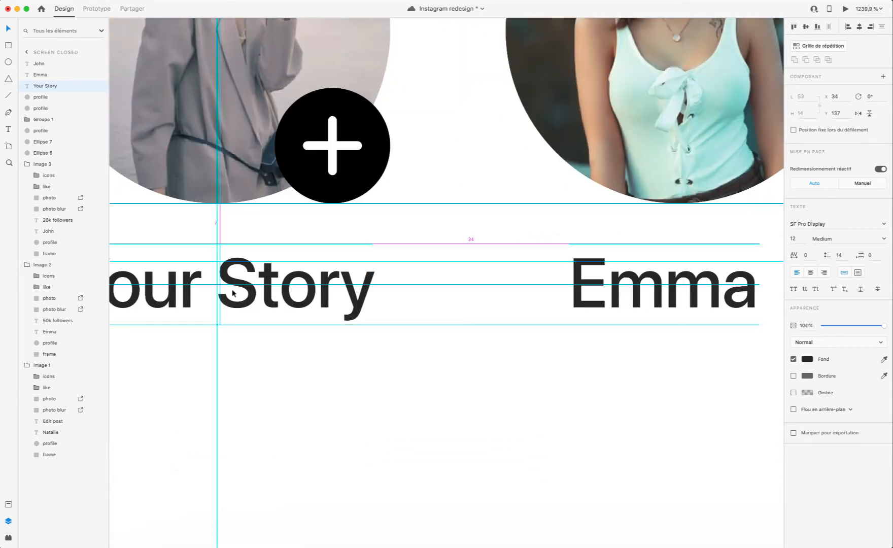
scroll(231, 293, down, 3)
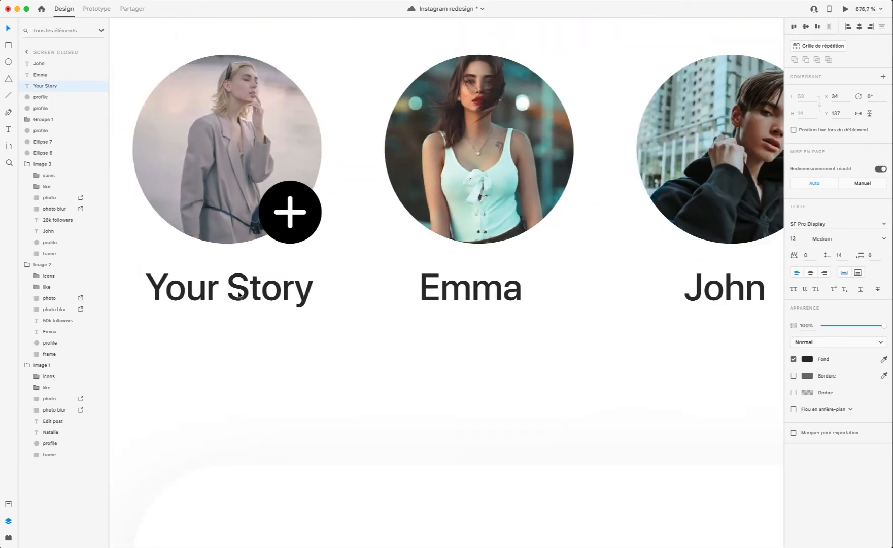
Step: Centre the second circle's caption at X 124 and the third's at X 207, and check them in the preview
shift+click(237, 175)
click(379, 358)
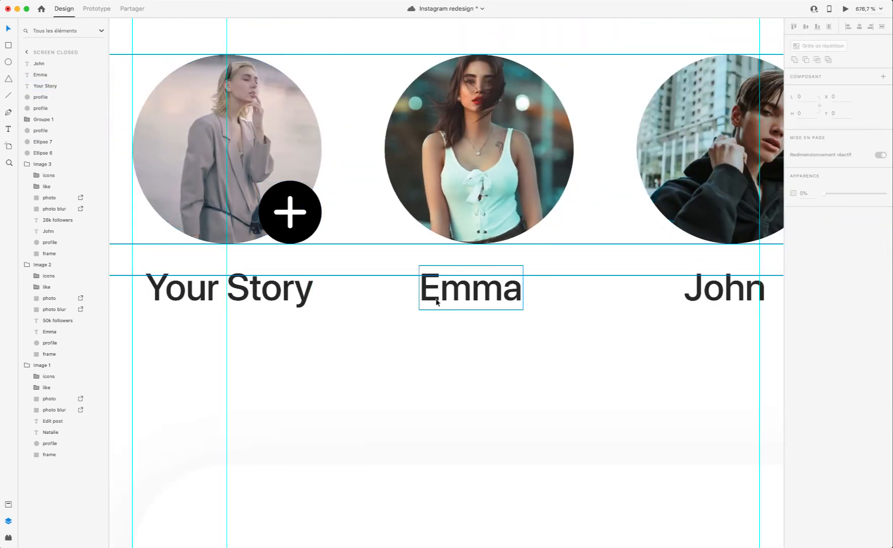
click(471, 299)
scroll(470, 299, right, 5)
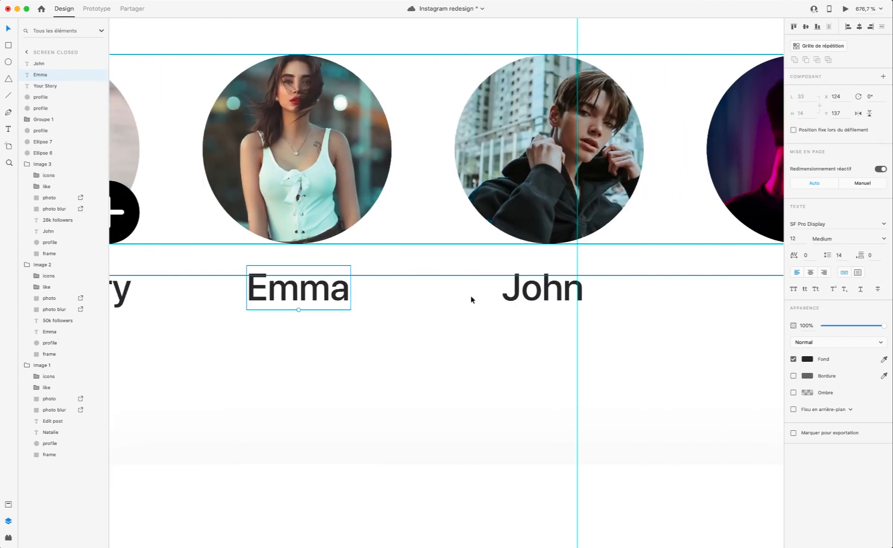
click(548, 289)
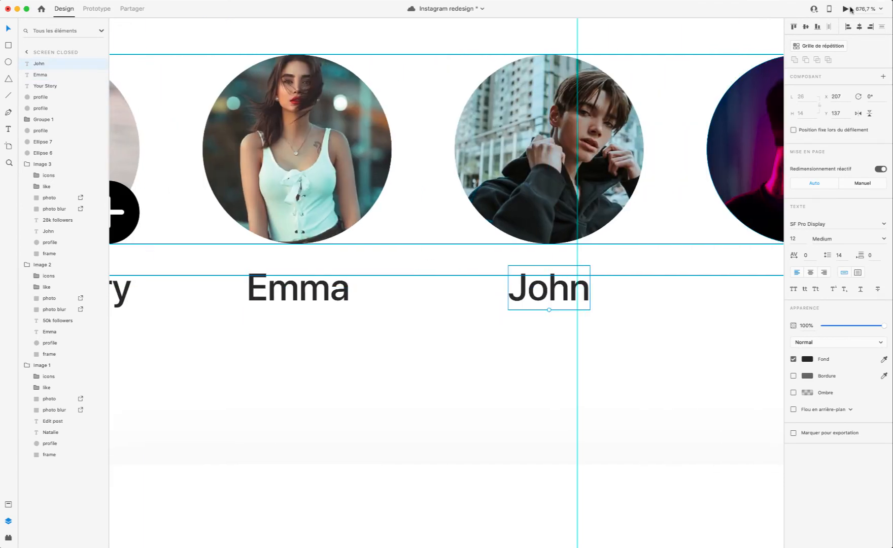
click(846, 8)
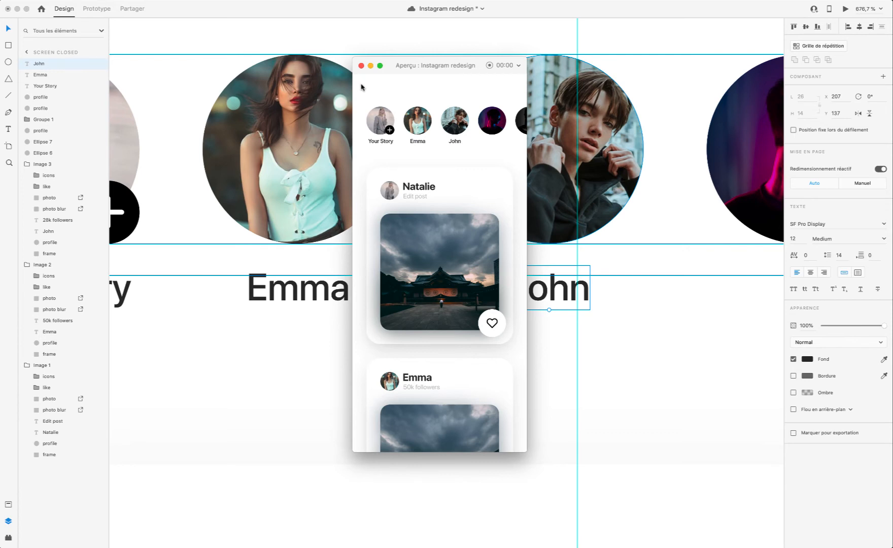
click(360, 65)
Step: Try the Regular font weight on the three story captions, check it in the preview, and undo it
scroll(456, 260, left, 5)
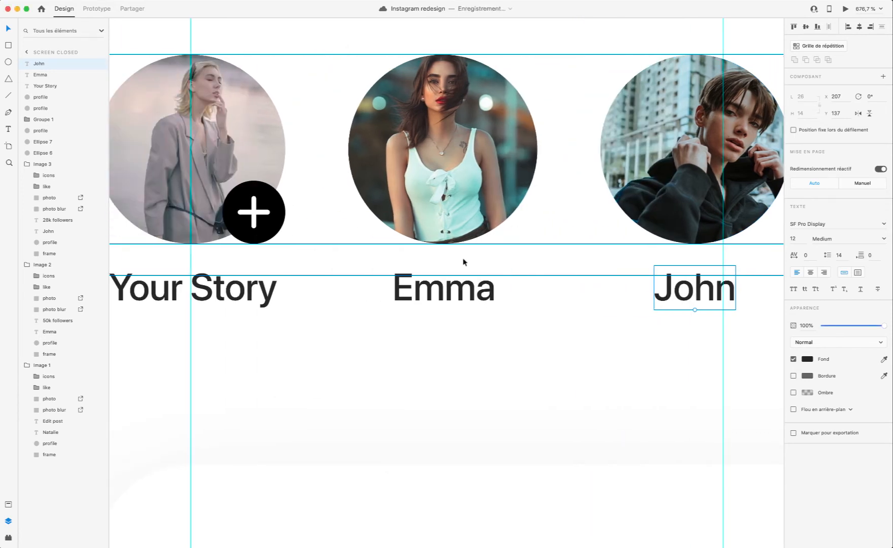
scroll(462, 261, down, 3)
shift+click(441, 287)
shift+click(314, 277)
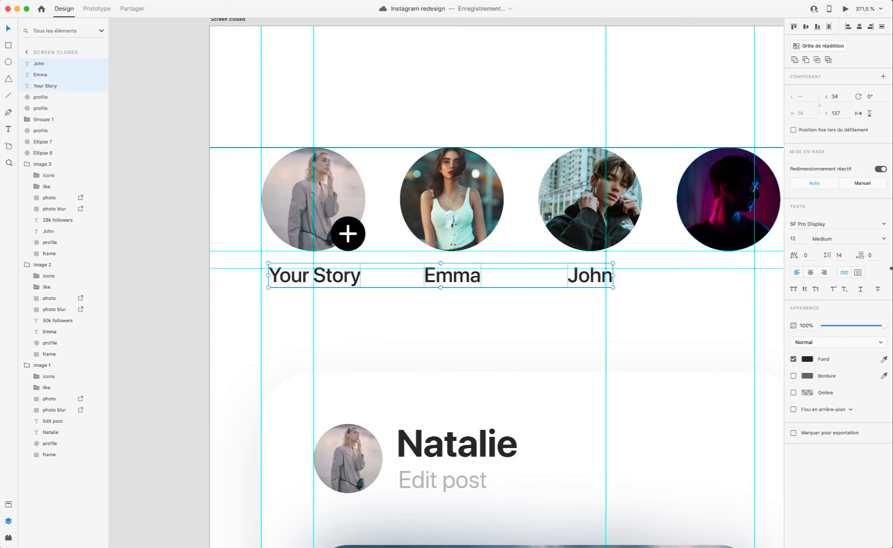
click(883, 239)
click(825, 267)
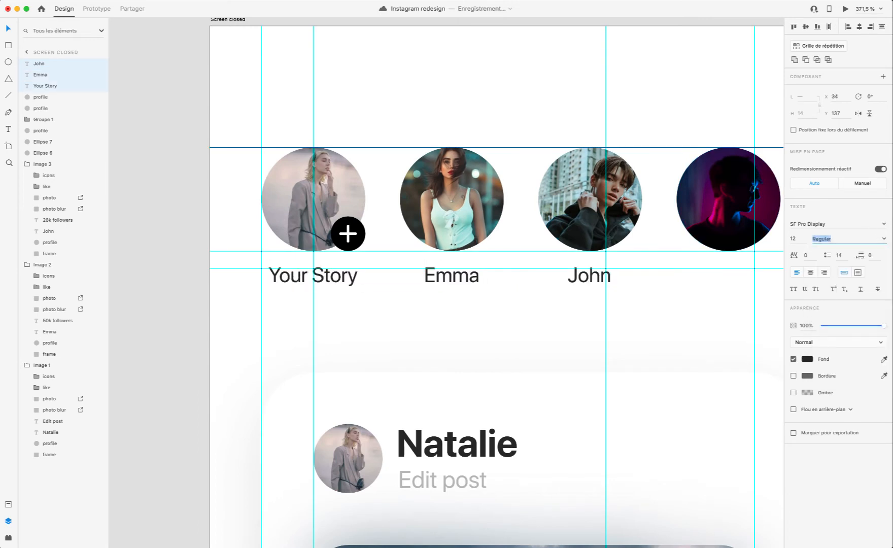
click(845, 9)
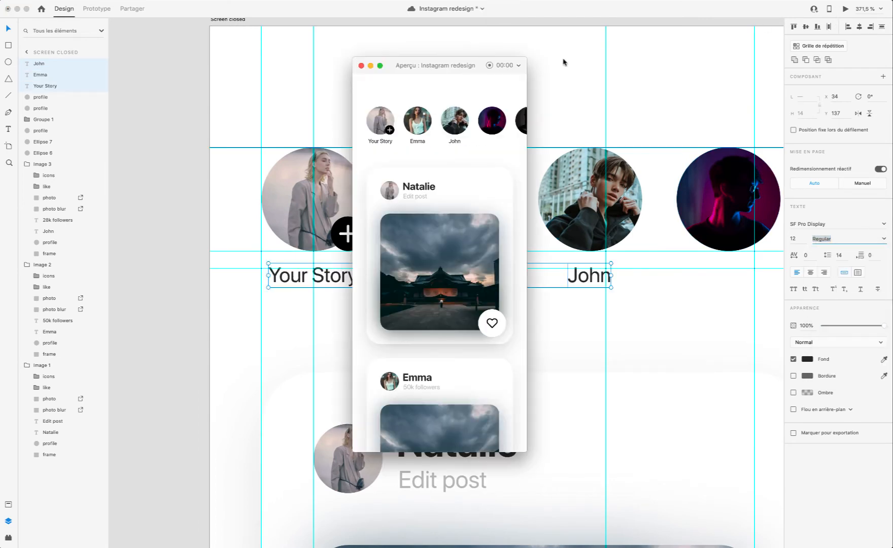
click(361, 66)
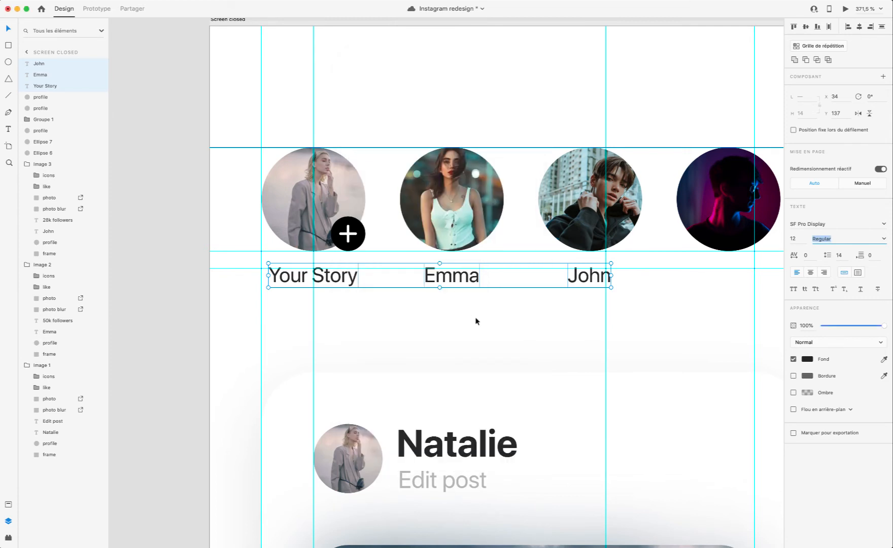
key(super+z)
click(495, 323)
Step: Duplicate the third caption under the fourth circle and replace its text with a different first name
scroll(497, 321, down, 5)
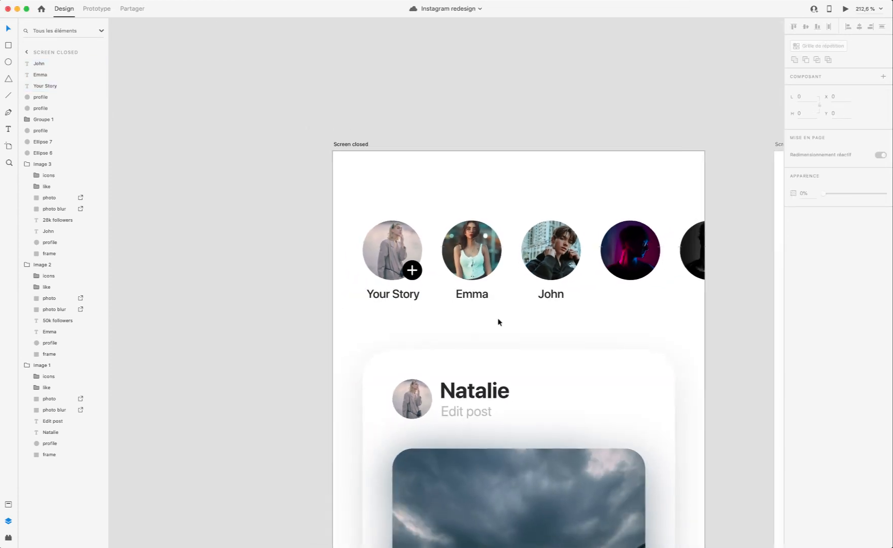
scroll(497, 321, up, 4)
click(443, 288)
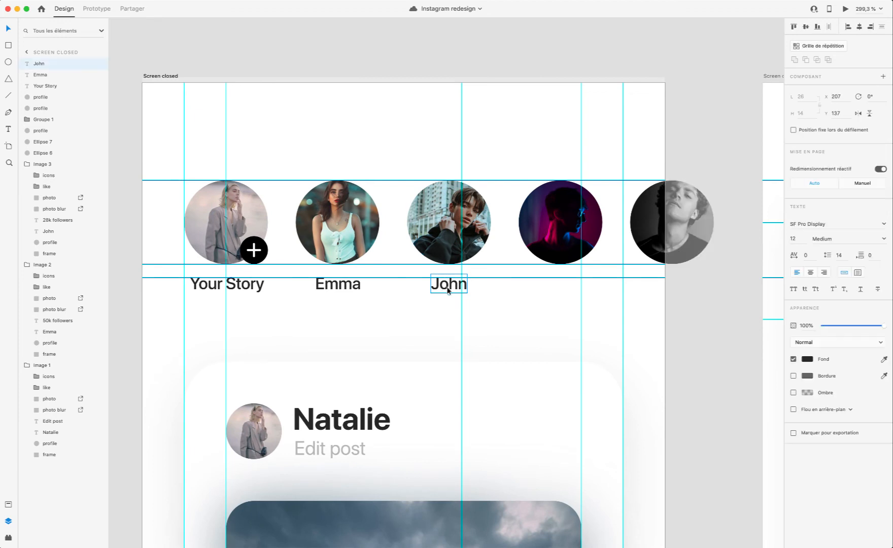
key(super+d)
drag(443, 288, 557, 290)
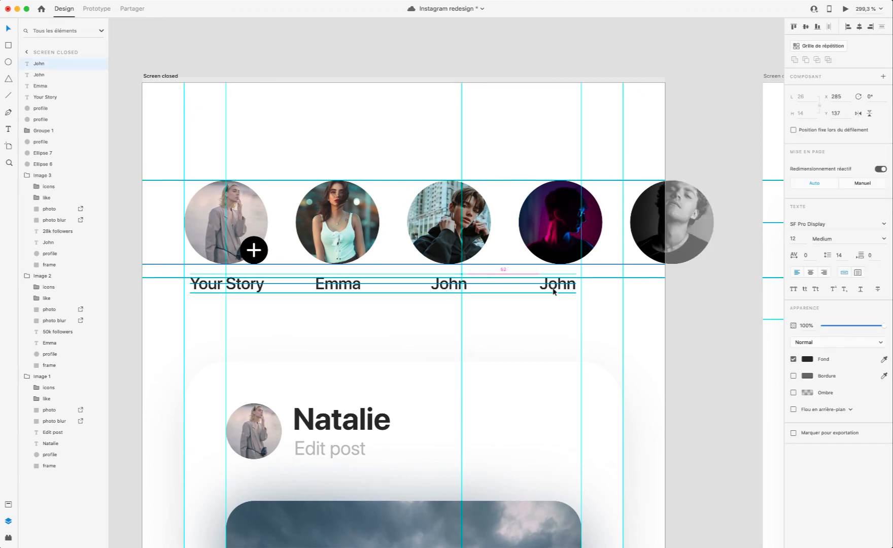
double_click(555, 286)
text(Sam)
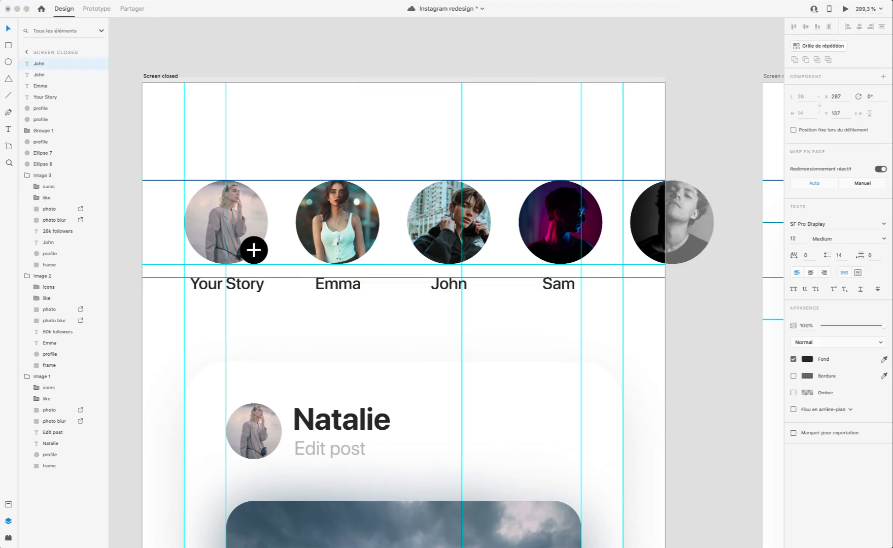
key(Escape)
Step: Copy the fourth caption under the fifth circle, replace its text with another first name, and centre it at X 362
drag(561, 285, 675, 290)
double_click(674, 285)
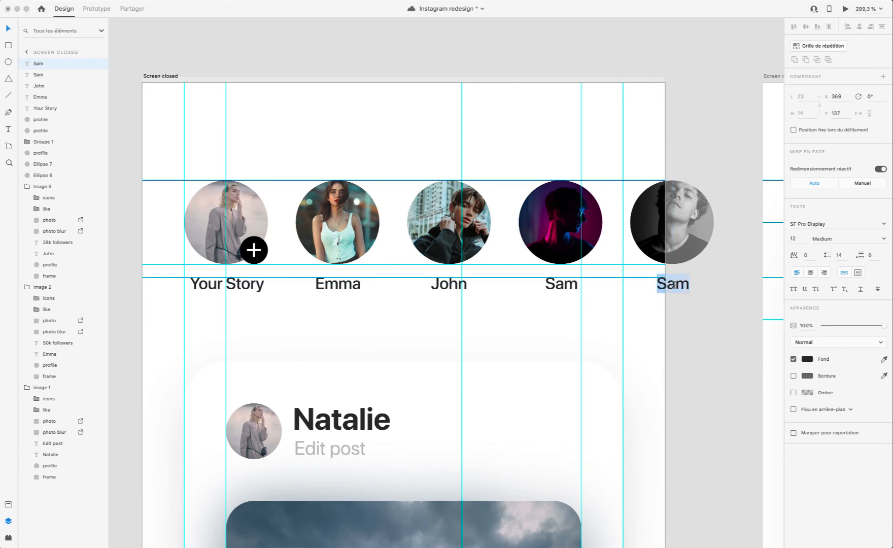
text(Steven)
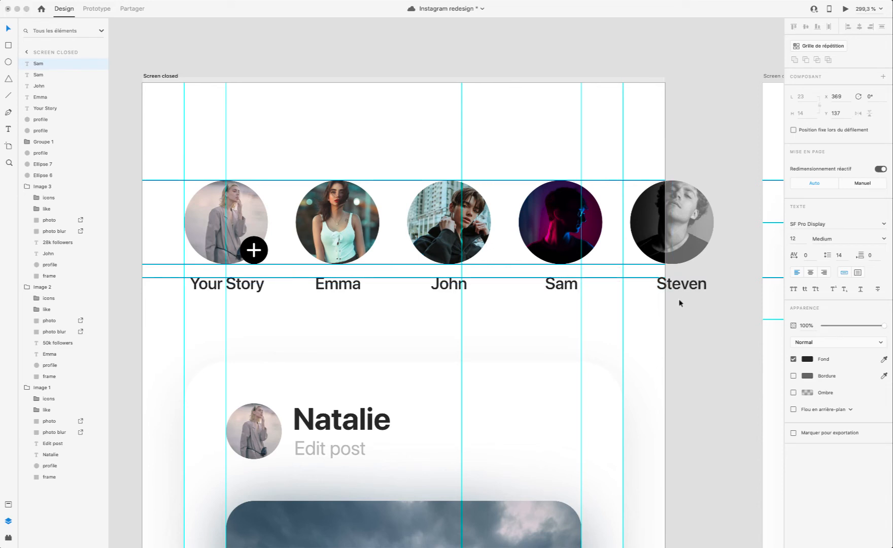
key(Escape)
drag(692, 291, 683, 291)
Step: Check the complete row of five story captions in the prototype preview
scroll(573, 256, left, 3)
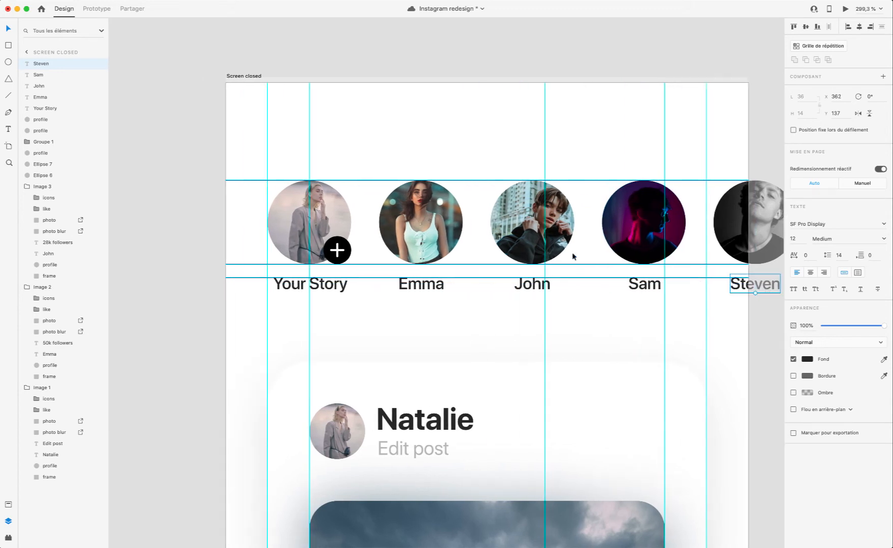
click(846, 9)
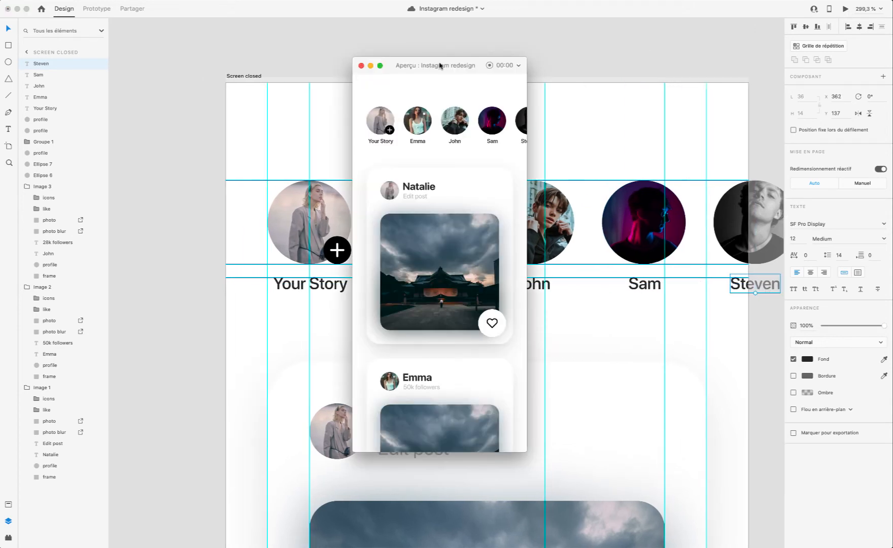
click(361, 66)
scroll(325, 216, left, 3)
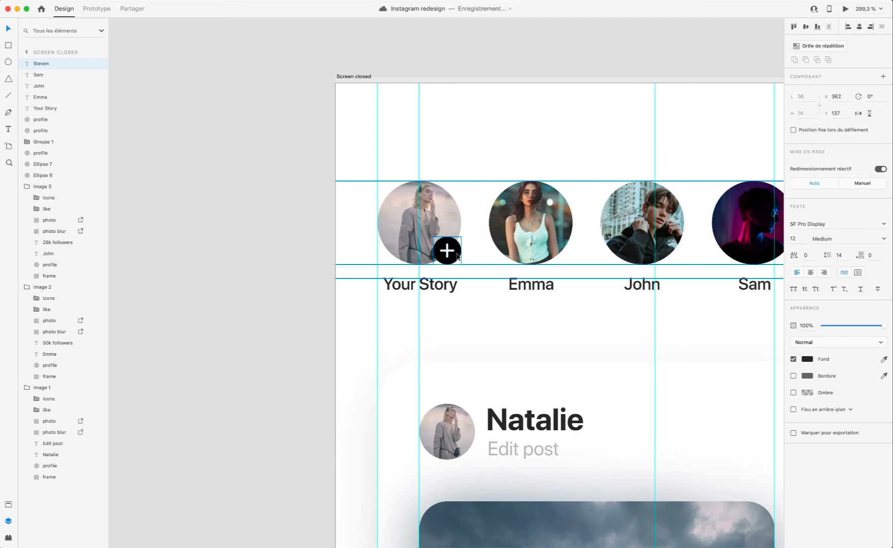
Step: Compare the plus badge and story row on Screen closed with the card and red like button on Screen open
scroll(457, 256, up, 5)
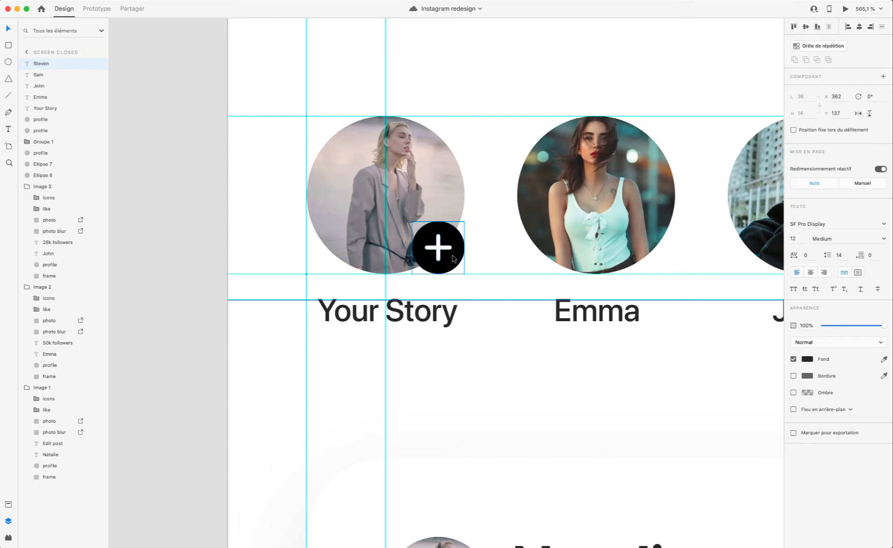
click(453, 258)
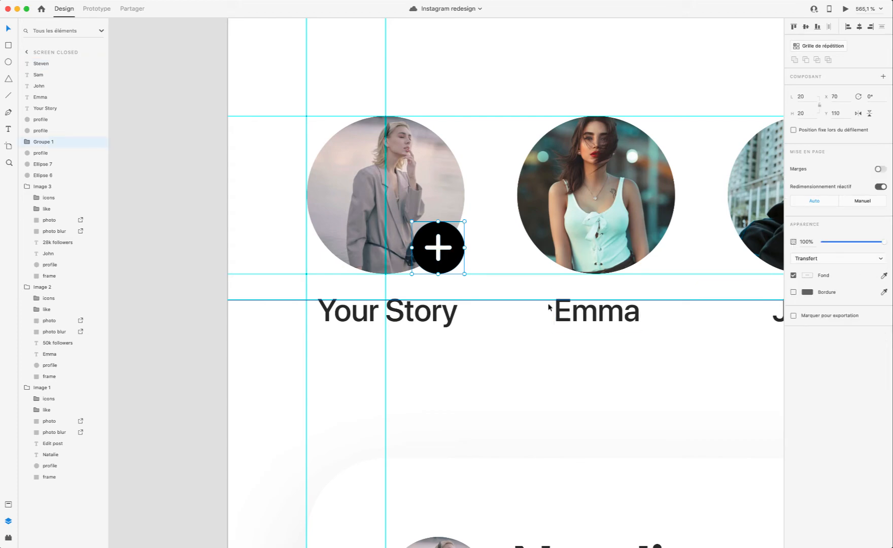
scroll(551, 307, down, 5)
scroll(551, 307, down, 3)
scroll(552, 307, down, 6)
scroll(552, 303, up, 4)
scroll(552, 302, right, 3)
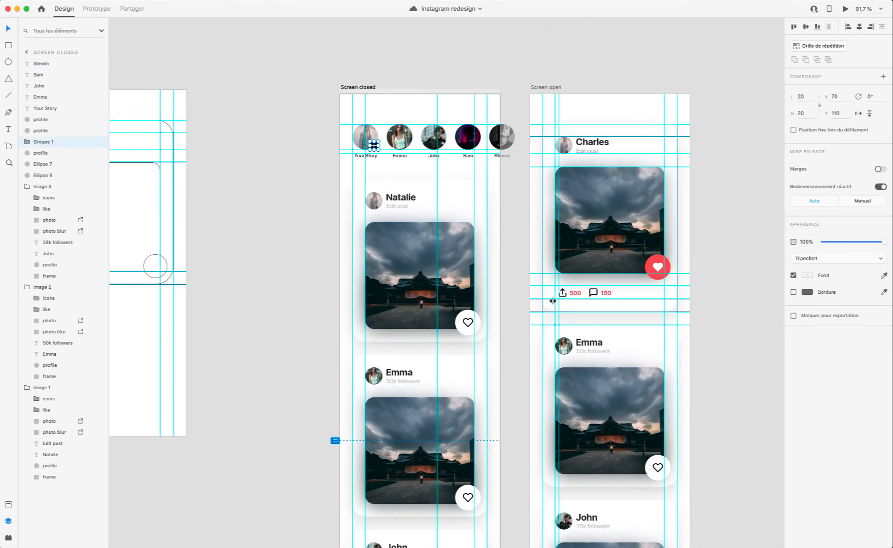
scroll(640, 329, up, 5)
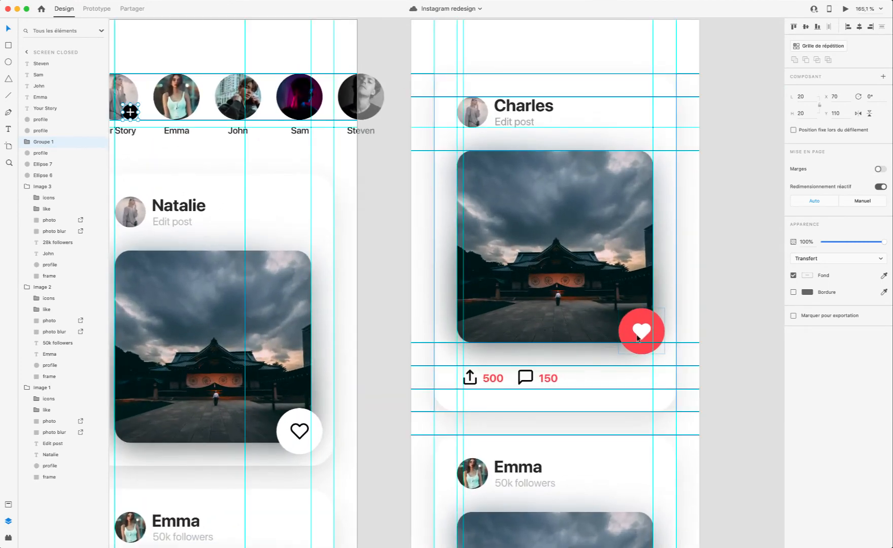
scroll(638, 339, left, 8)
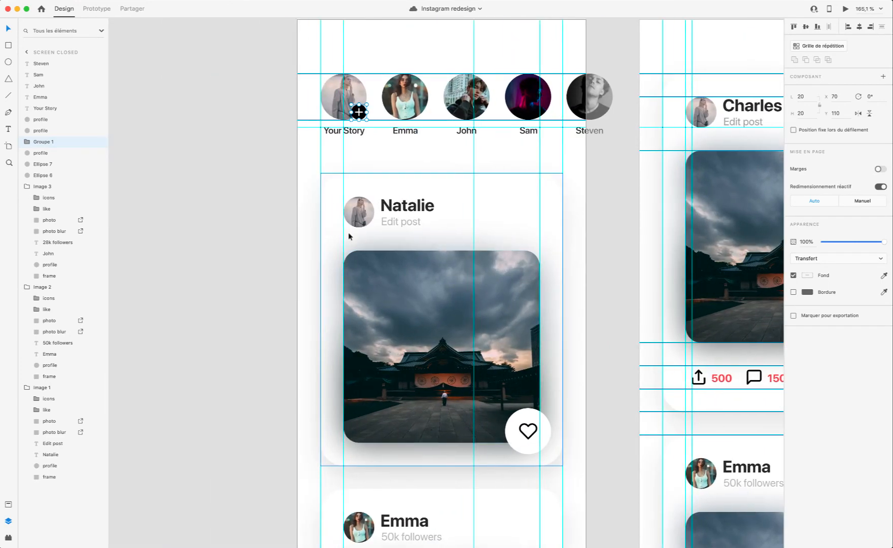
scroll(360, 175, up, 10)
scroll(341, 397, right, 5)
scroll(360, 388, down, 7)
scroll(360, 389, right, 4)
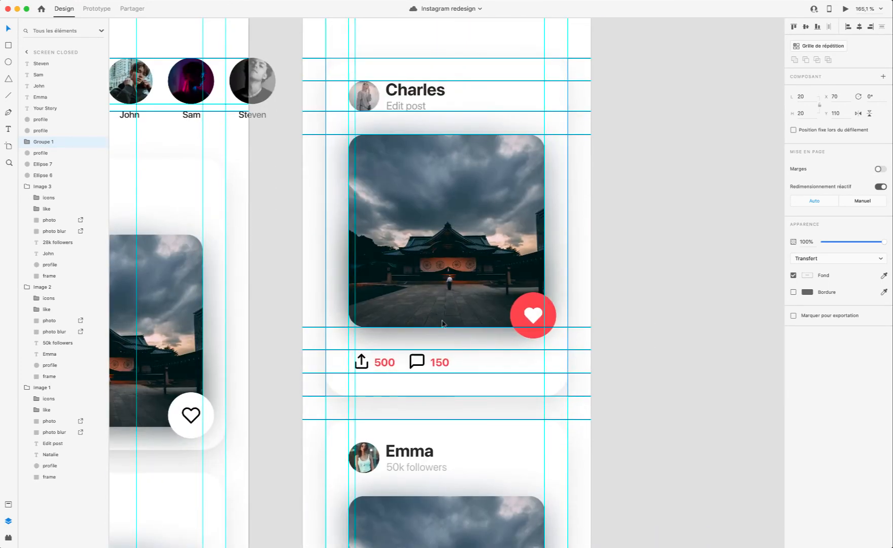
scroll(516, 314, up, 10)
scroll(516, 314, left, 8)
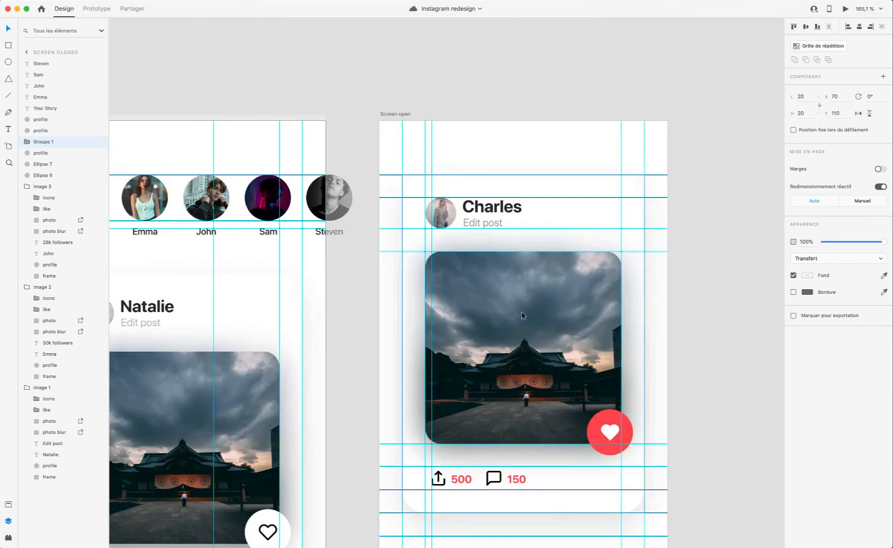
Step: Recolour the plus icon in the Your Story badge with a solid blue #3E9EFD fill and check it in the preview
scroll(267, 336, left, 2)
scroll(267, 335, up, 7)
scroll(304, 330, up, 5)
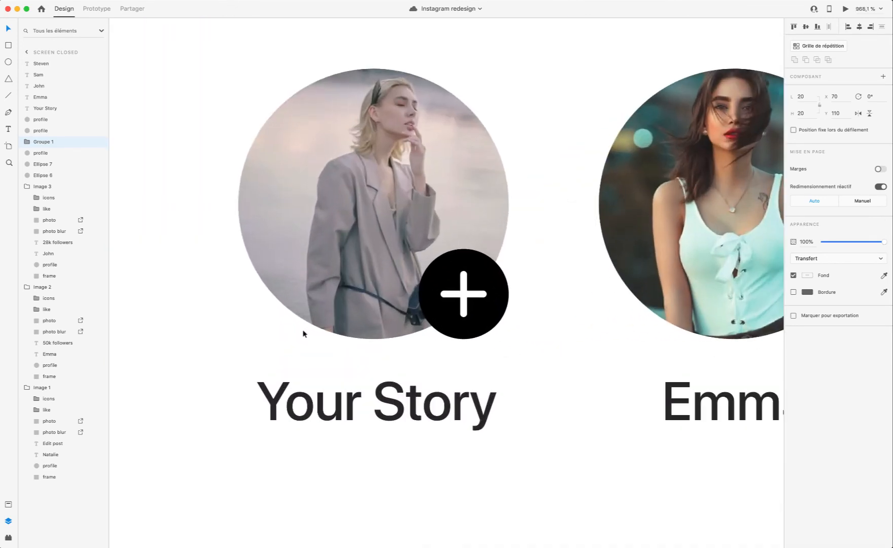
double_click(485, 320)
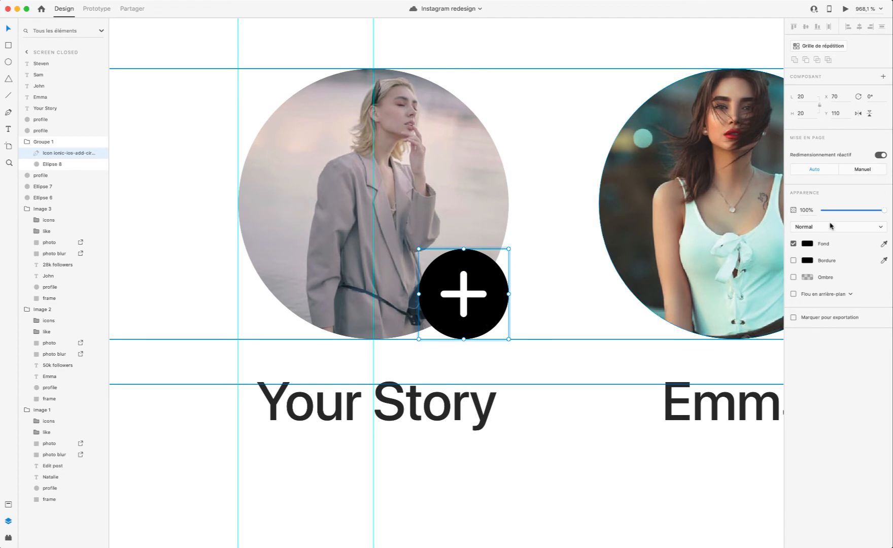
click(808, 243)
drag(758, 254, 750, 209)
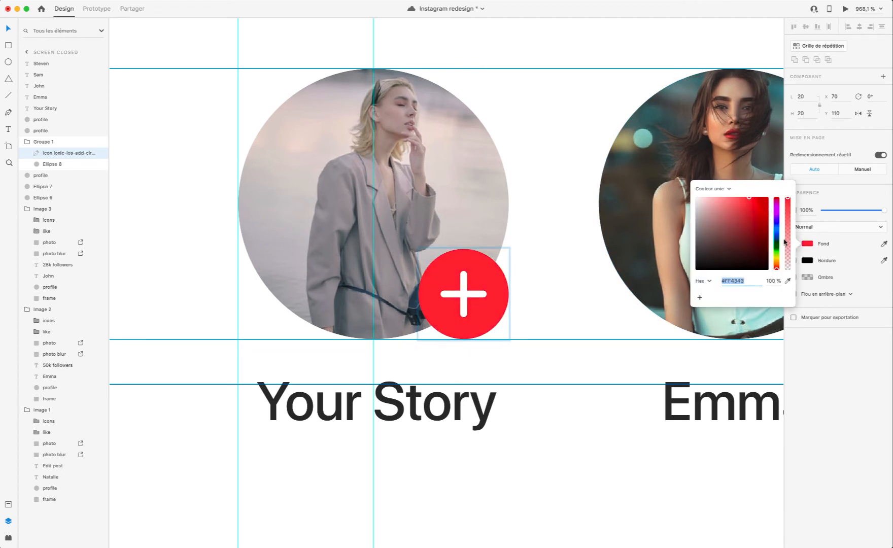
drag(776, 249, 750, 200)
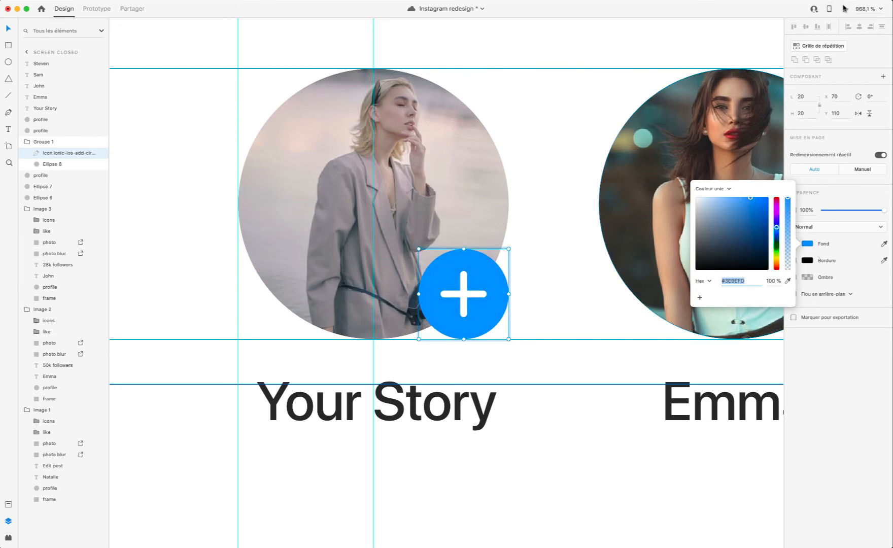
click(843, 9)
click(361, 66)
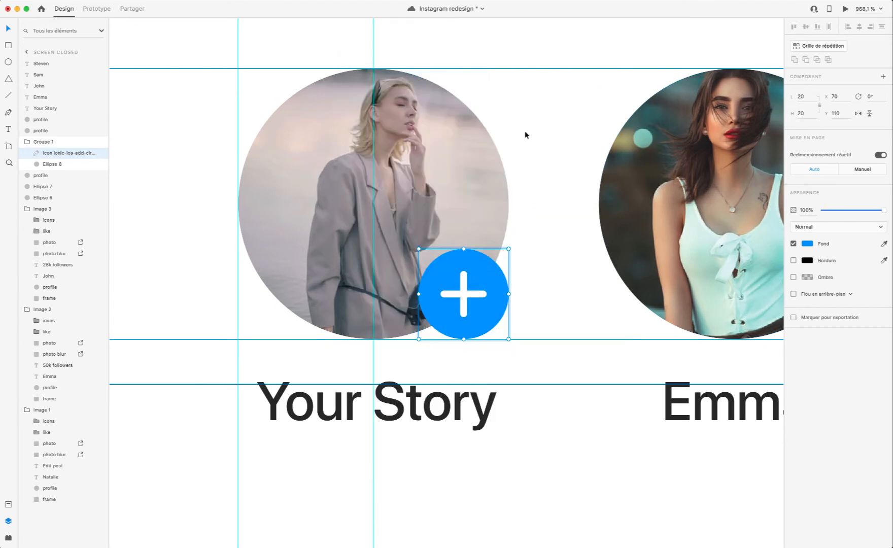
Step: Change the plus icon's fill to a linear gradient and set its end stop to teal green #33E5BC
click(806, 243)
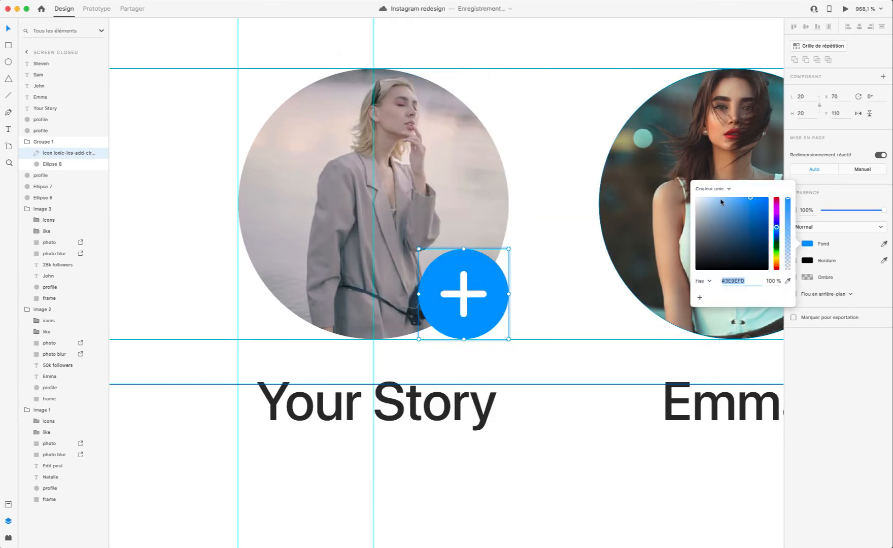
click(714, 182)
click(713, 195)
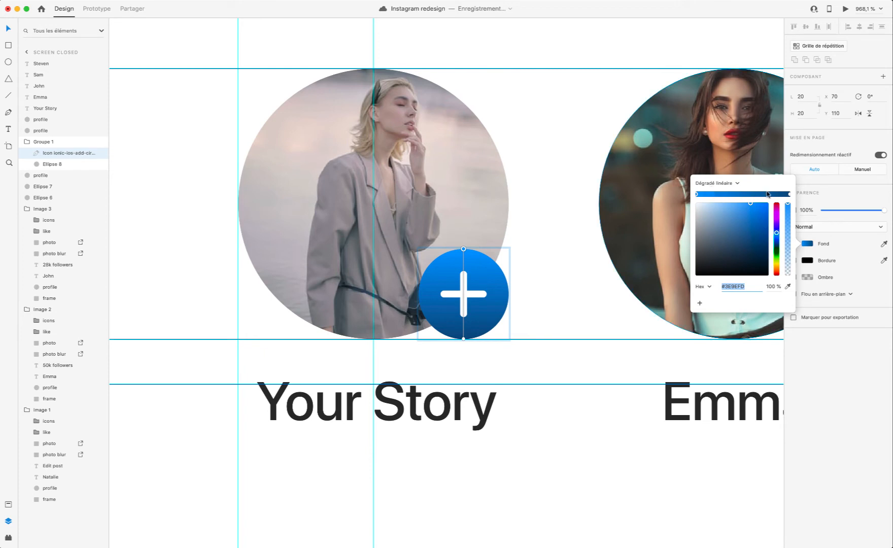
click(789, 194)
mouse_move(777, 235)
mouse_down()
mouse_move(777, 210)
mouse_move(777, 248)
mouse_move(752, 212)
mouse_up()
click(755, 222)
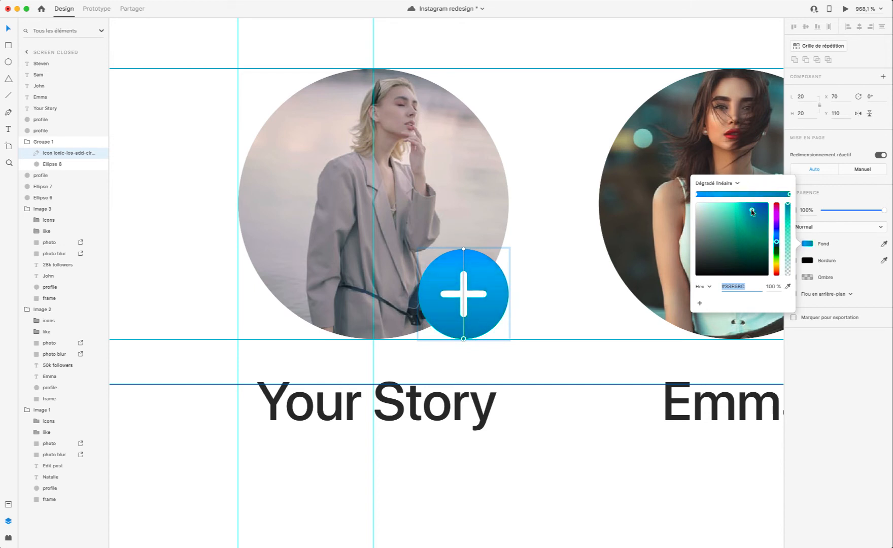
Step: Angle the badge gradient diagonally from upper left to lower right, set its end stop to #47F7CE, and check the preview
drag(463, 249, 432, 249)
drag(463, 342, 496, 329)
drag(751, 209, 747, 205)
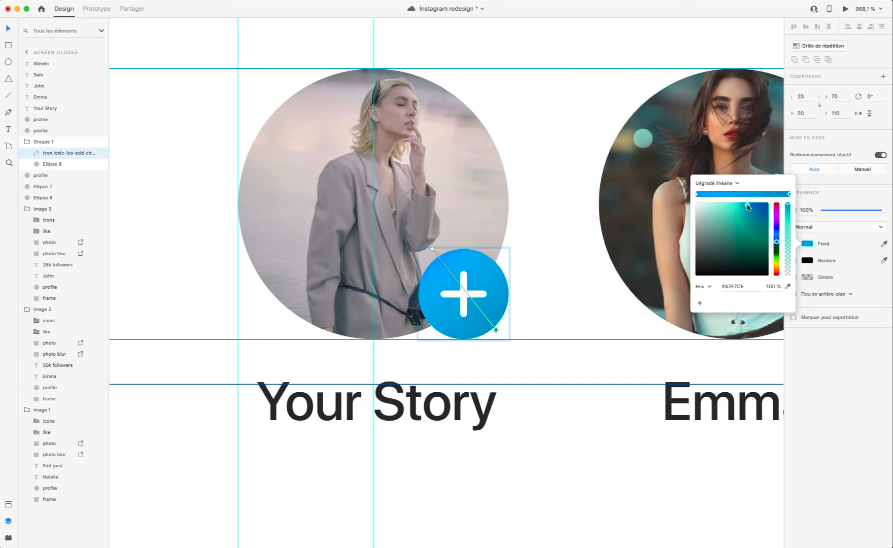
click(846, 9)
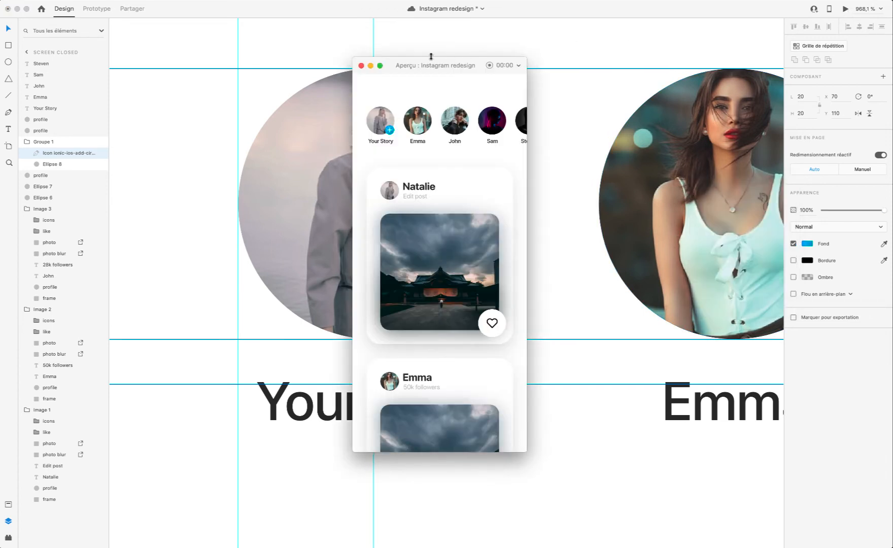
click(360, 65)
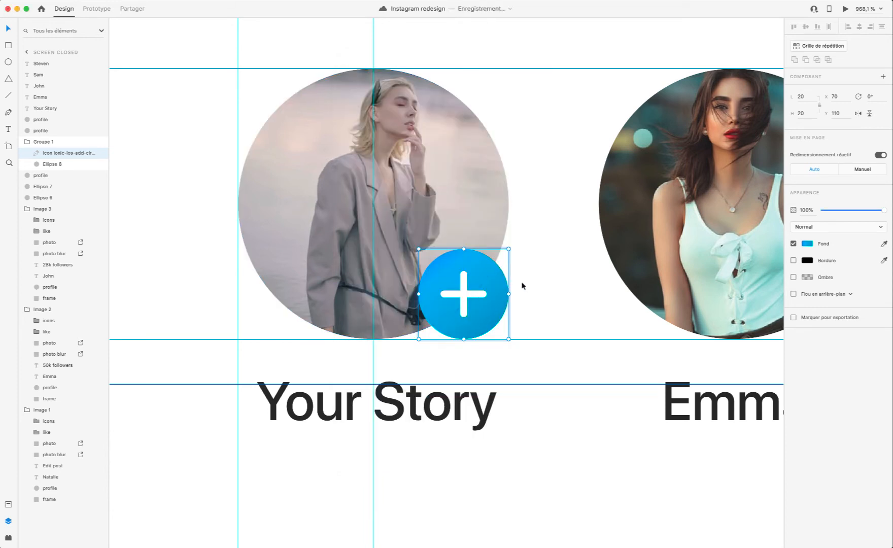
Step: Adjust the badge gradient's end stop to #2DF8C9 and check the badge in the prototype preview
click(807, 244)
drag(748, 209, 757, 207)
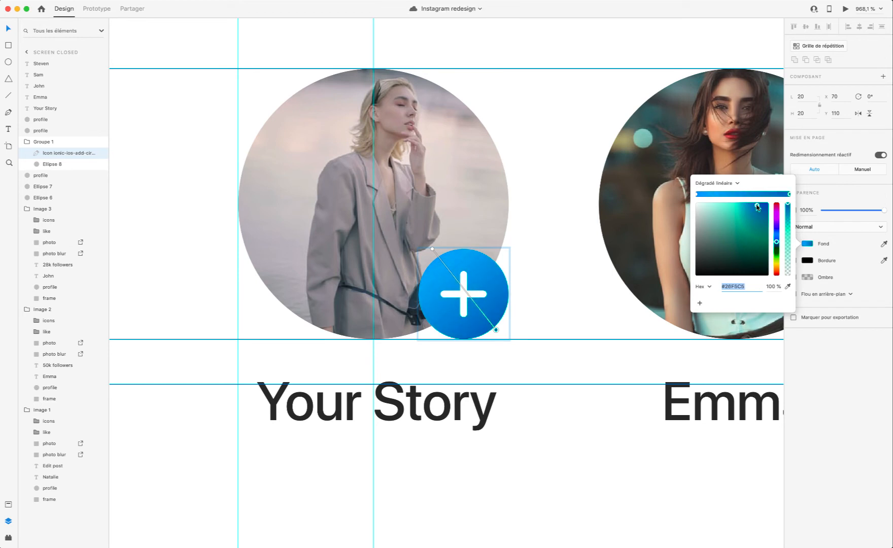
click(513, 289)
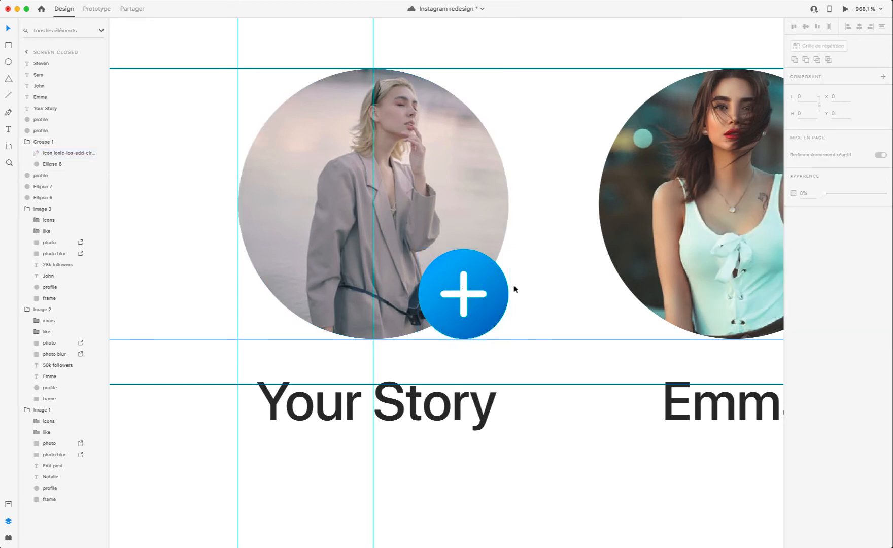
click(845, 8)
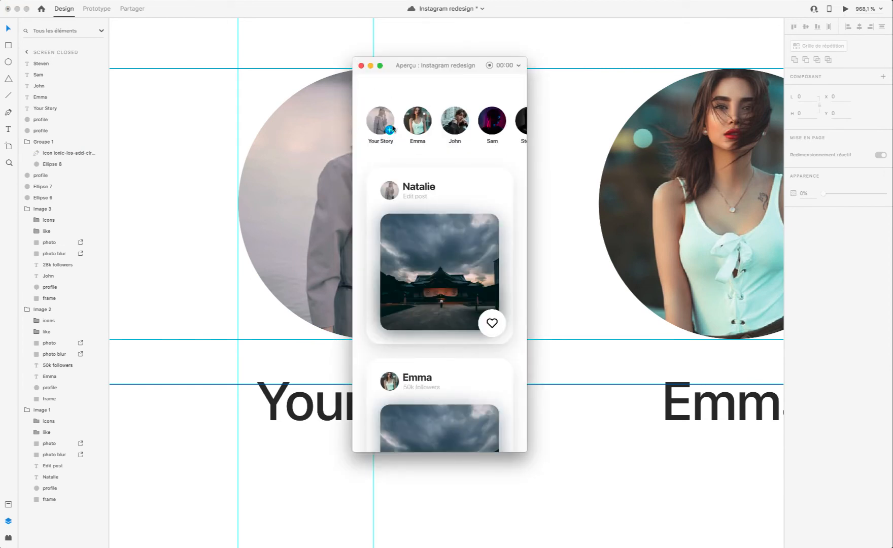
click(360, 65)
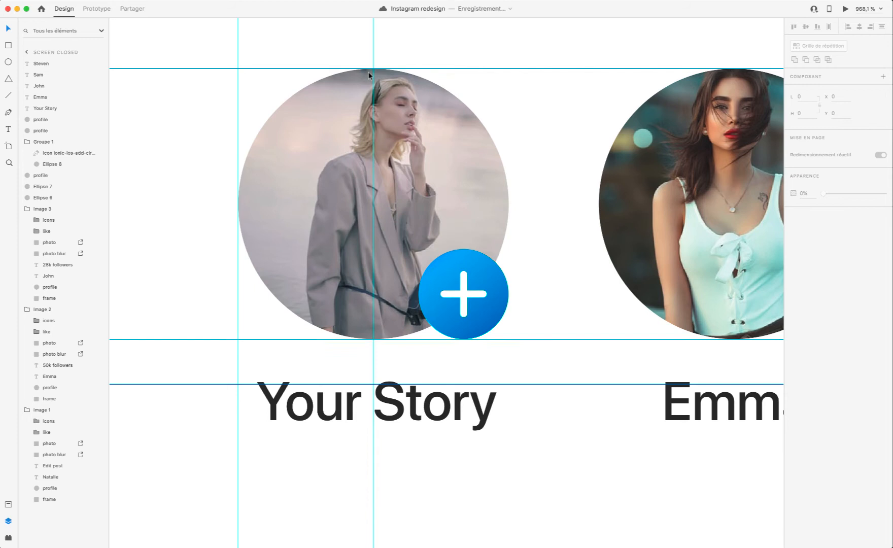
Step: Try a white #FFFFFF border of size 1 on the plus icon, and undo it
click(499, 294)
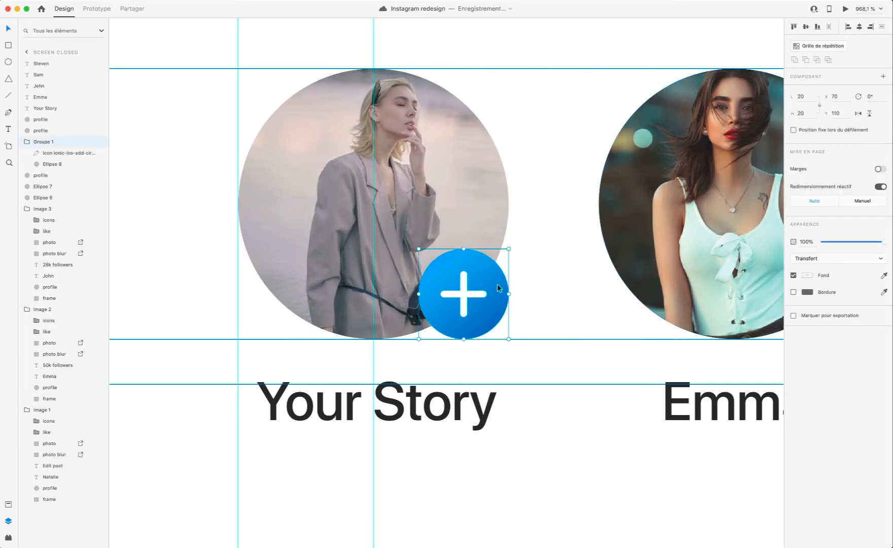
double_click(499, 283)
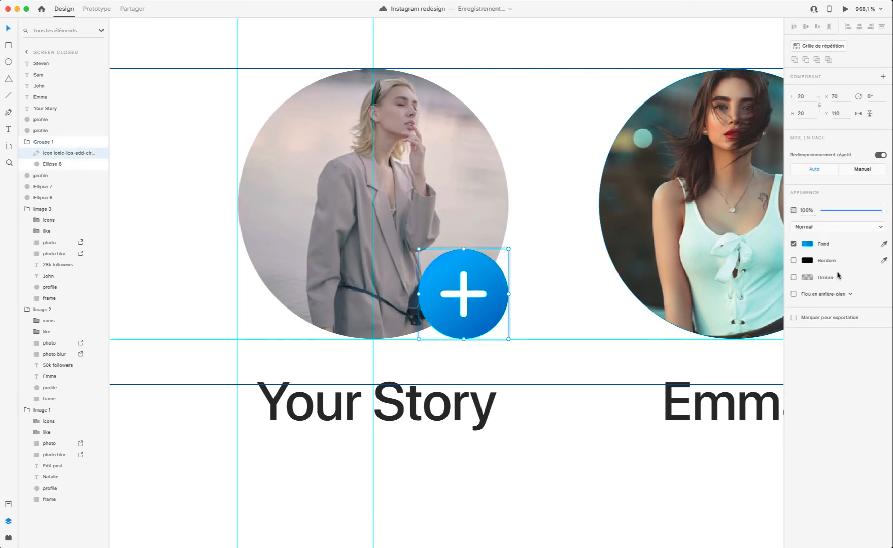
click(795, 261)
click(806, 260)
drag(740, 246, 607, 128)
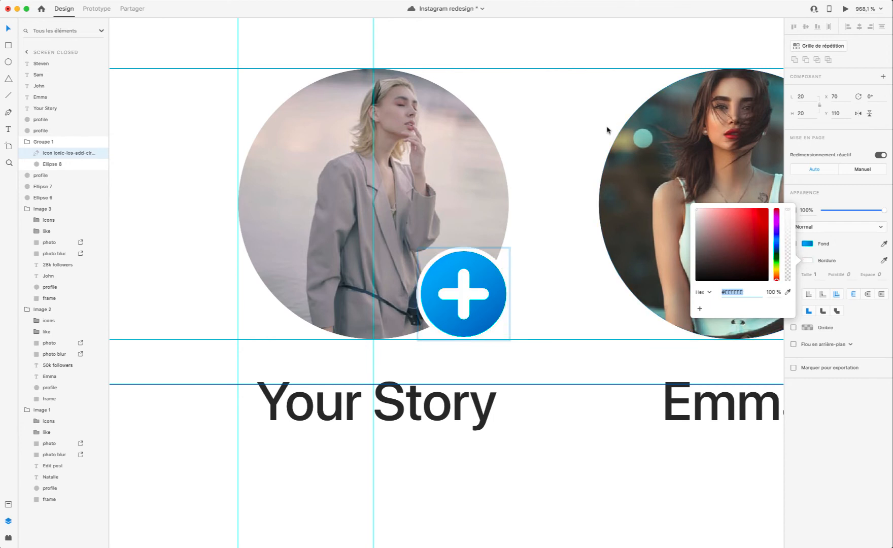
click(528, 285)
key(super+z)
key(super+z)
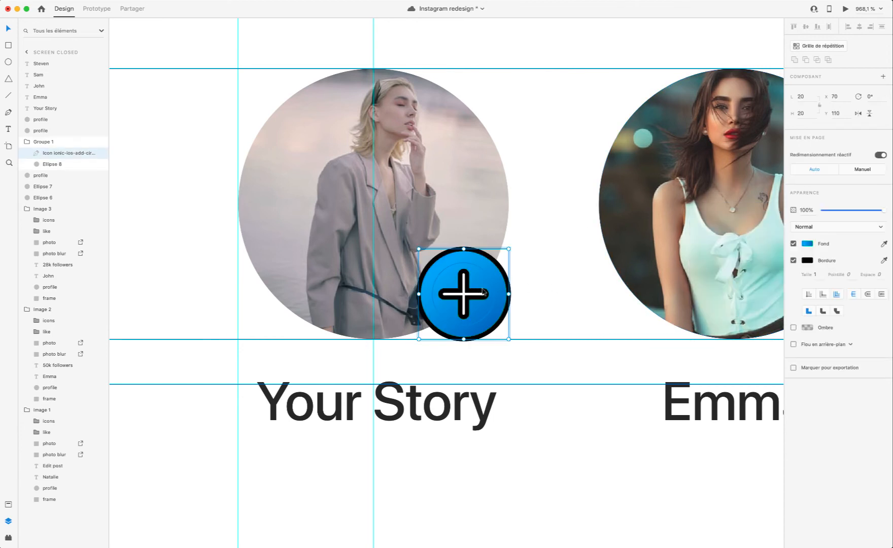
Step: Enlarge the white circle behind the plus icon to 20 by 20 at X 70, Y 110, matching the blue disc
click(51, 164)
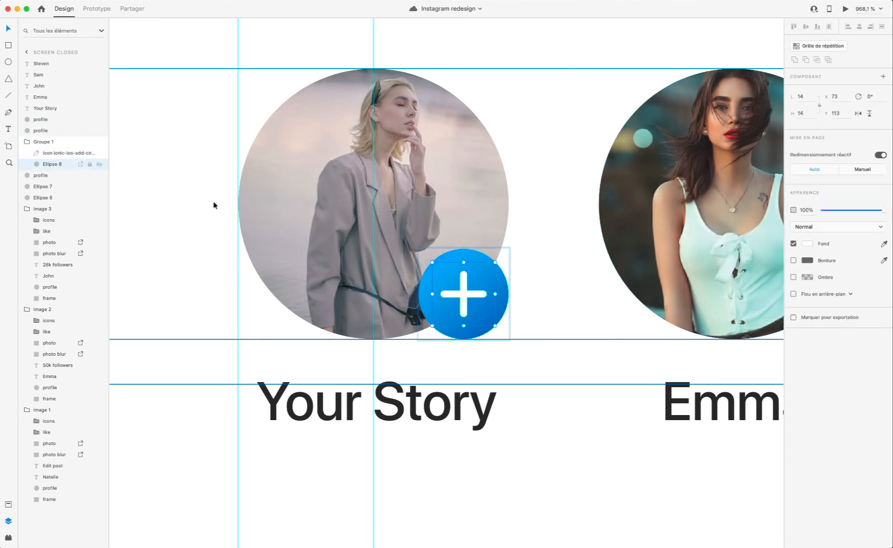
scroll(474, 264, up, 2)
scroll(474, 264, up, 5)
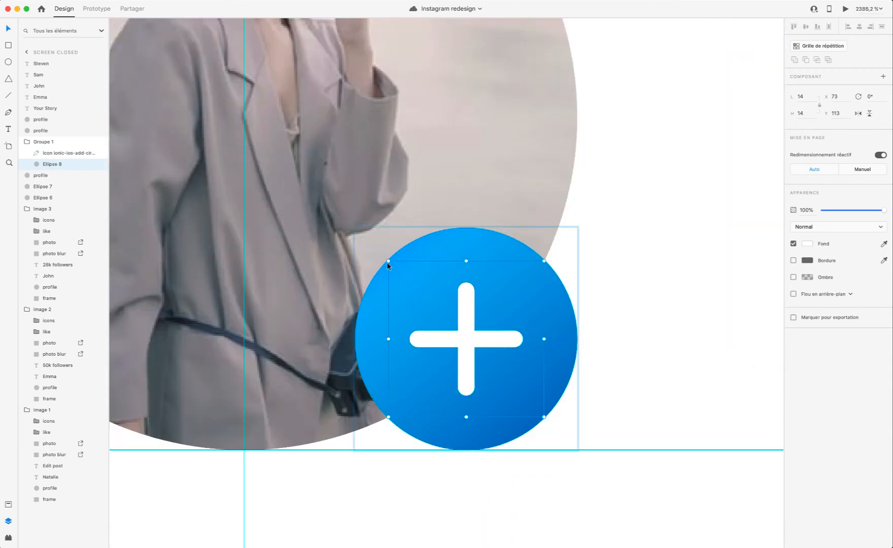
drag(387, 262, 354, 227)
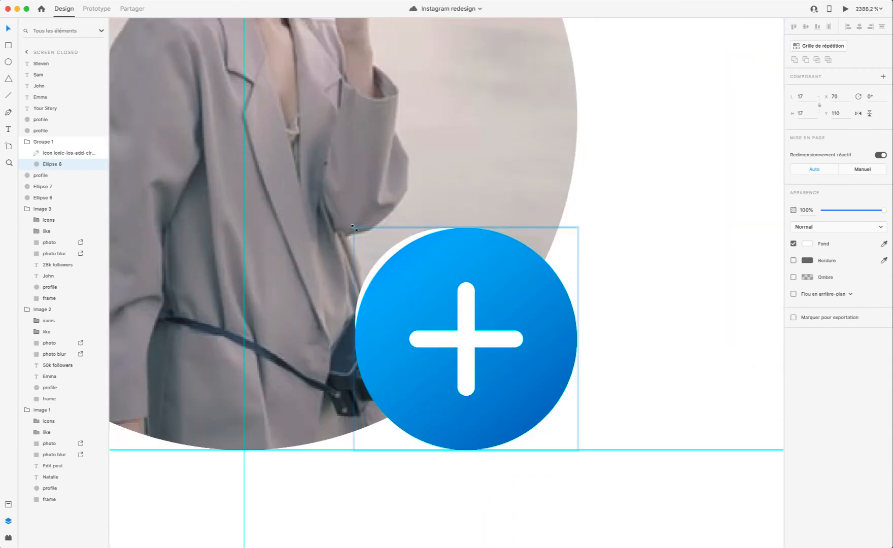
drag(542, 415, 576, 448)
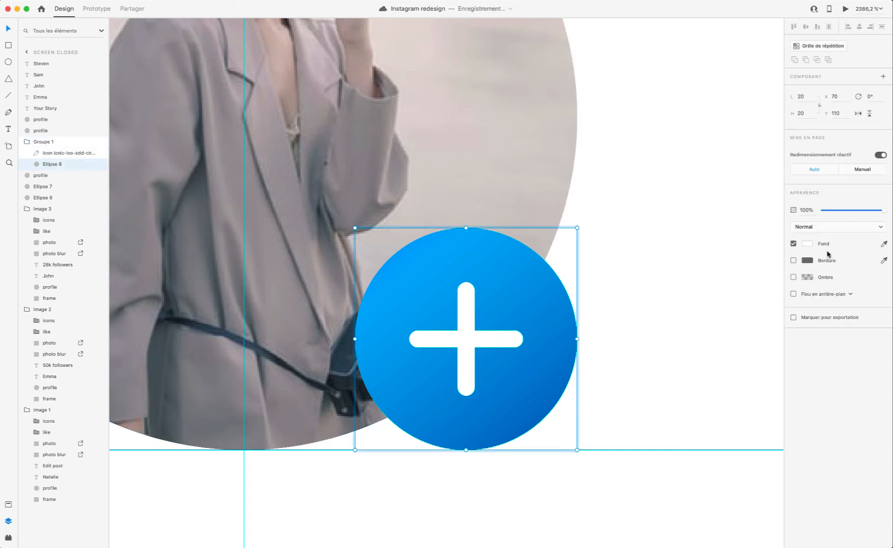
Step: Try a white #FFFFFF border of size 1 on the white circle behind the icon, and remove it
click(794, 261)
click(807, 261)
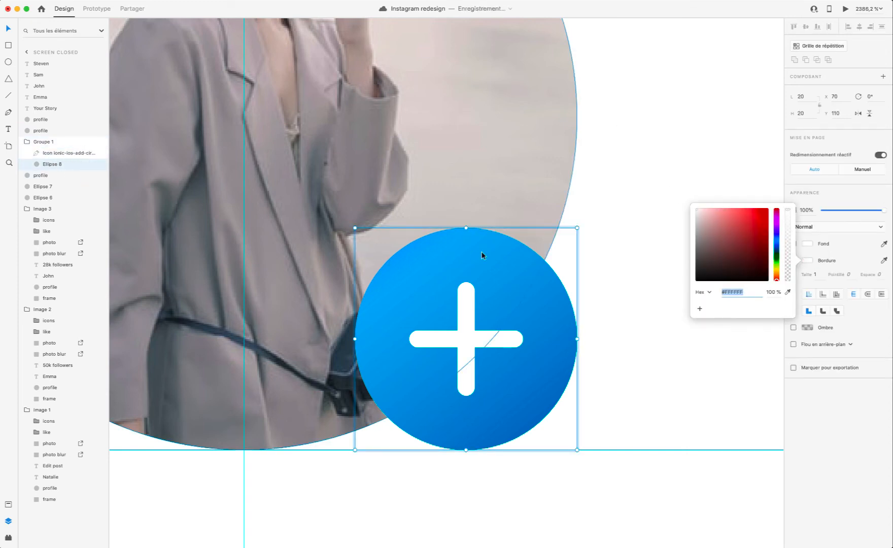
click(890, 273)
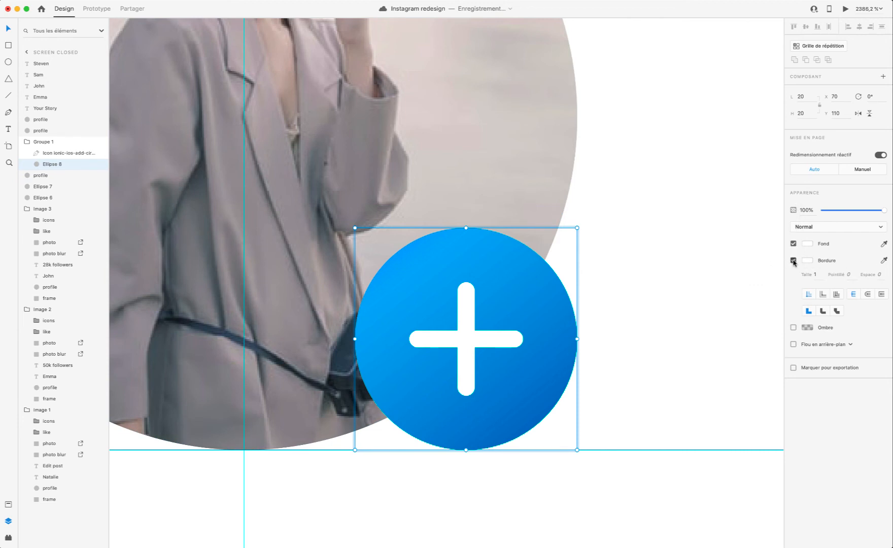
click(793, 260)
Step: Enlarge the white circle evenly around the blue disc to 22 by 22 at X 69, Y 109, and deselect it
click(51, 175)
click(53, 164)
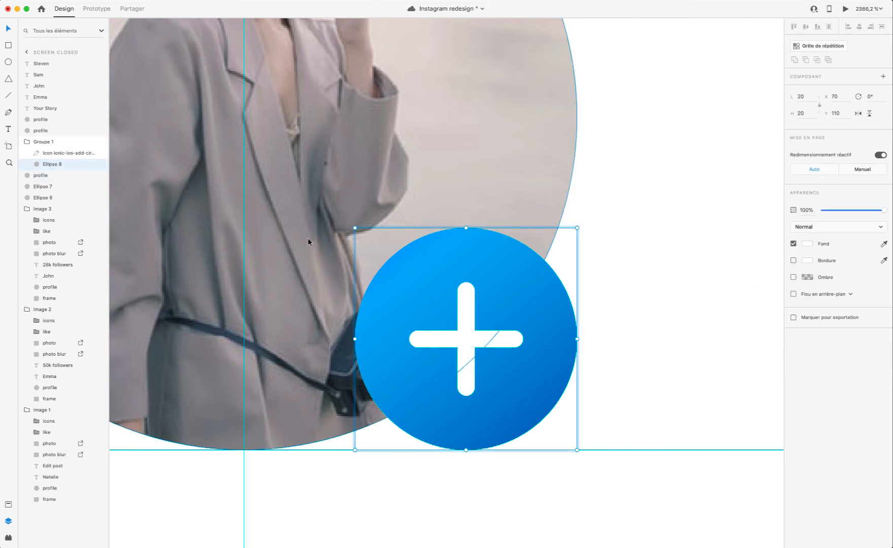
drag(352, 225, 343, 216)
drag(578, 450, 587, 461)
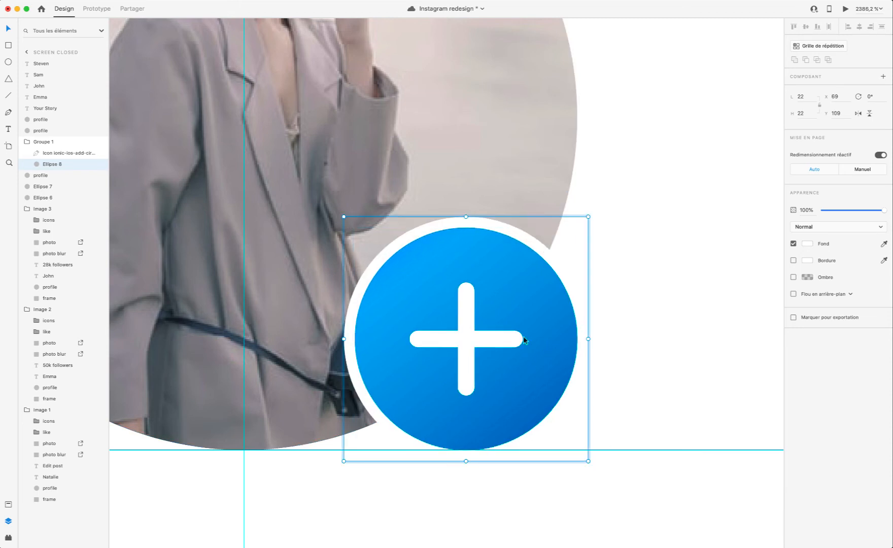
shift+click(59, 153)
click(659, 258)
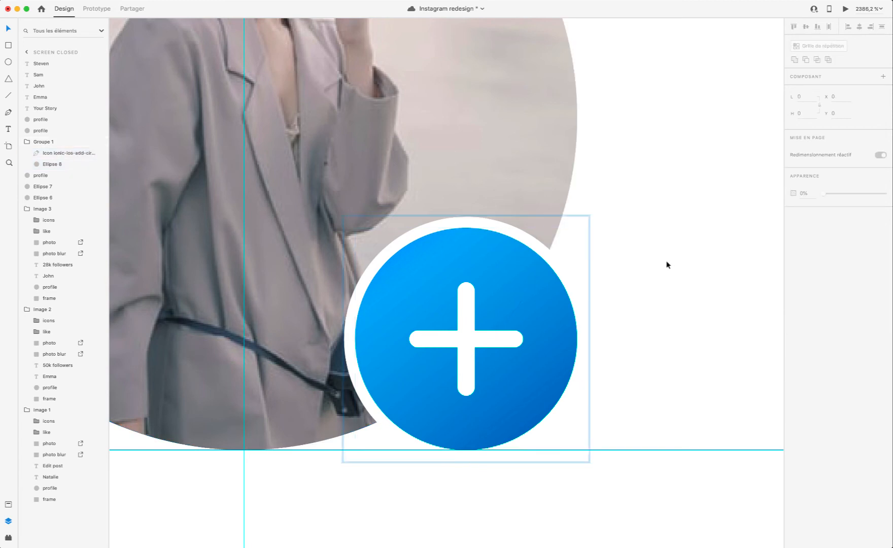
Step: Preview the prototype and enlarge the white circle evenly behind the plus badge to 24 by 24 at X 68, Y 108
click(845, 9)
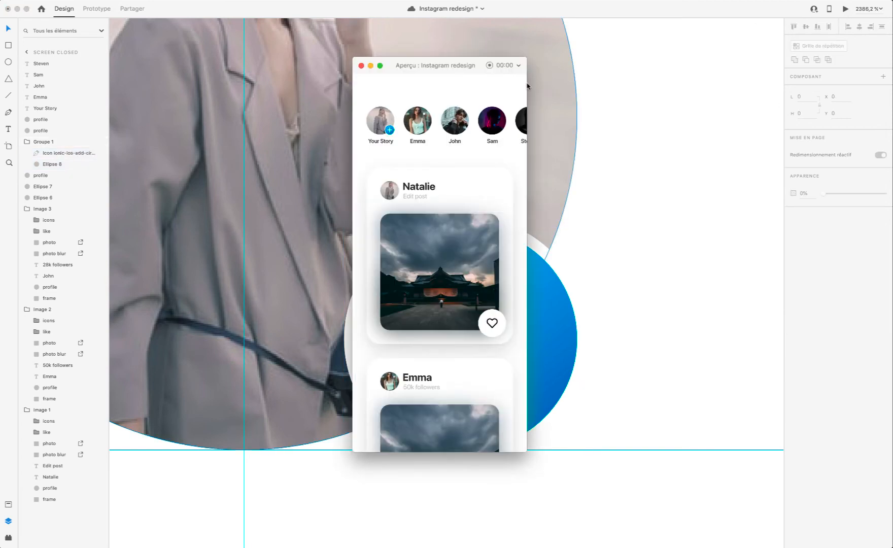
click(360, 67)
click(391, 251)
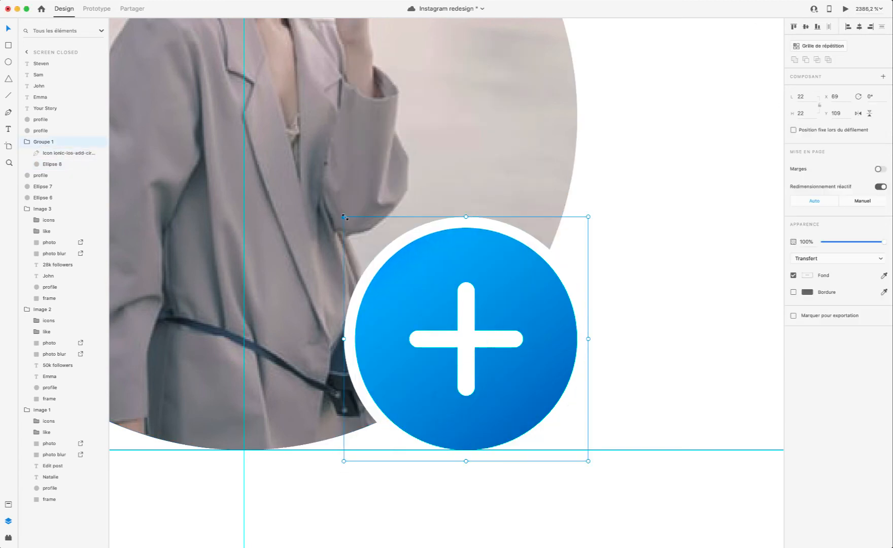
drag(335, 207, 344, 217)
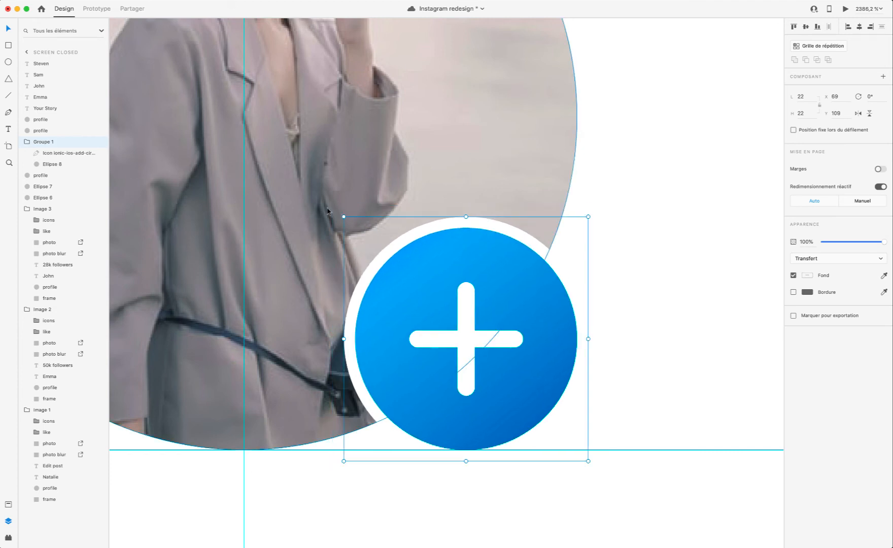
click(51, 164)
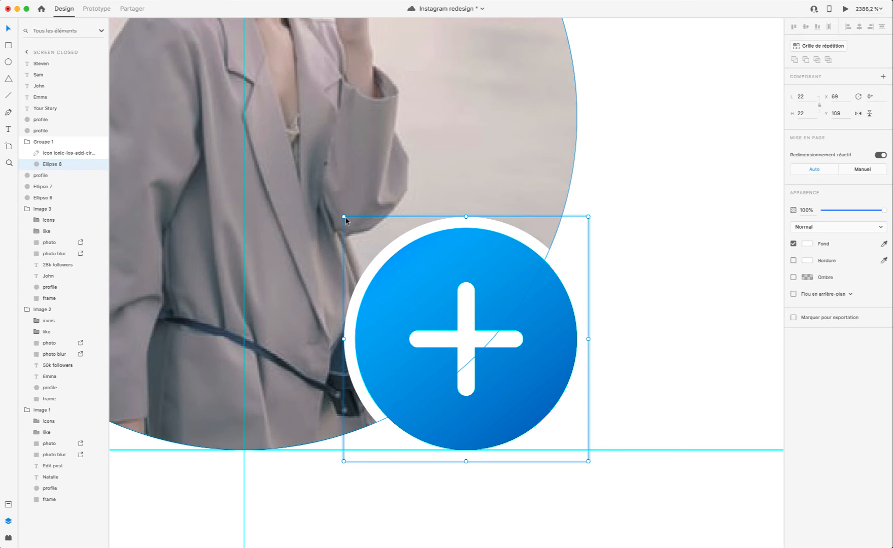
drag(345, 218, 334, 207)
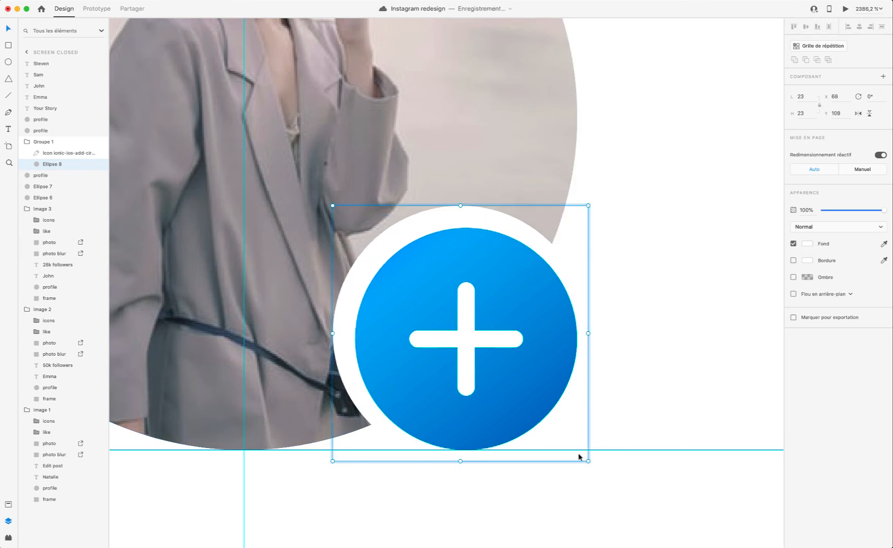
drag(588, 460, 598, 470)
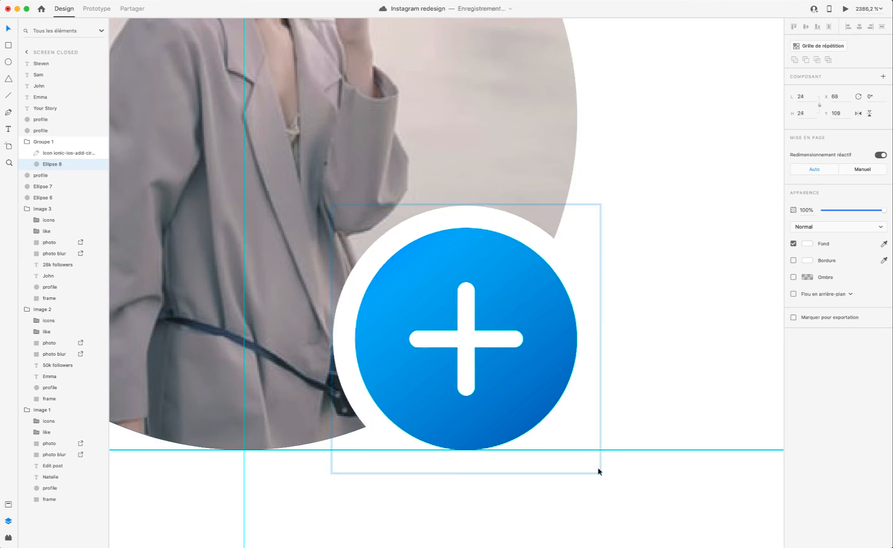
click(674, 261)
Step: Rename the plus badge's group as Add story and preview the prototype
double_click(43, 142)
text(A)
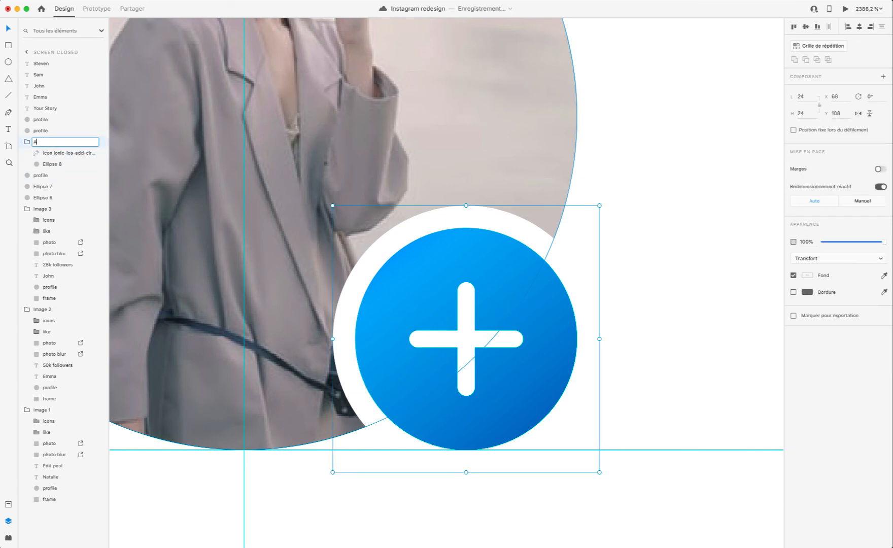
text(dd story)
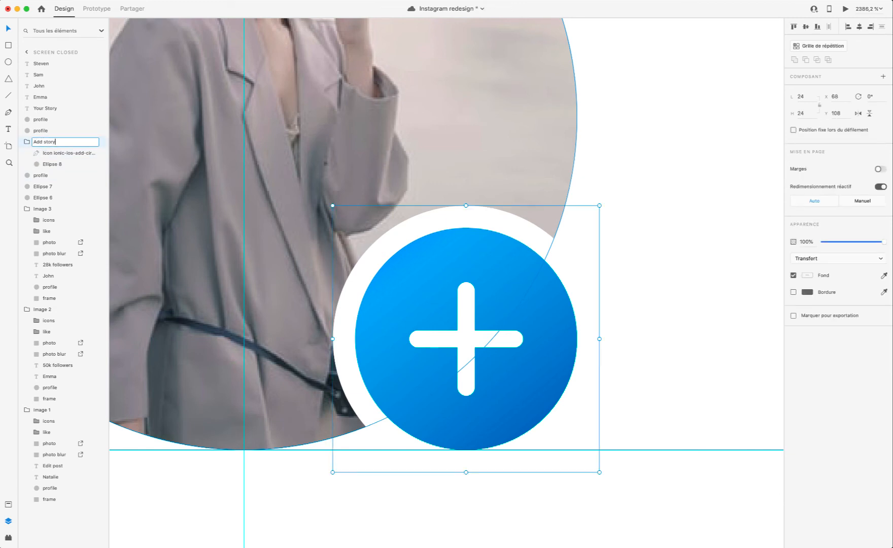
key(Return)
click(845, 9)
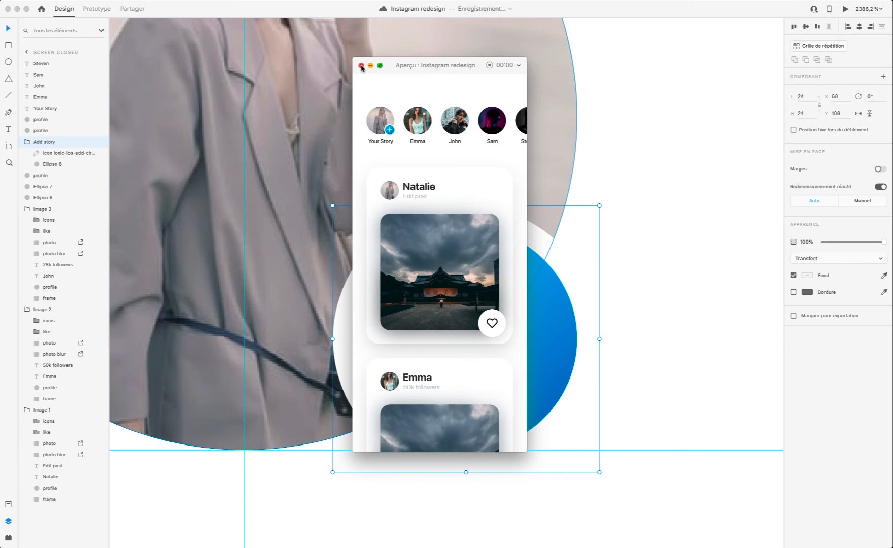
click(361, 66)
Step: Duplicate the second story picture beneath itself and rename the original's layer to match its caption
scroll(593, 311, down, 10)
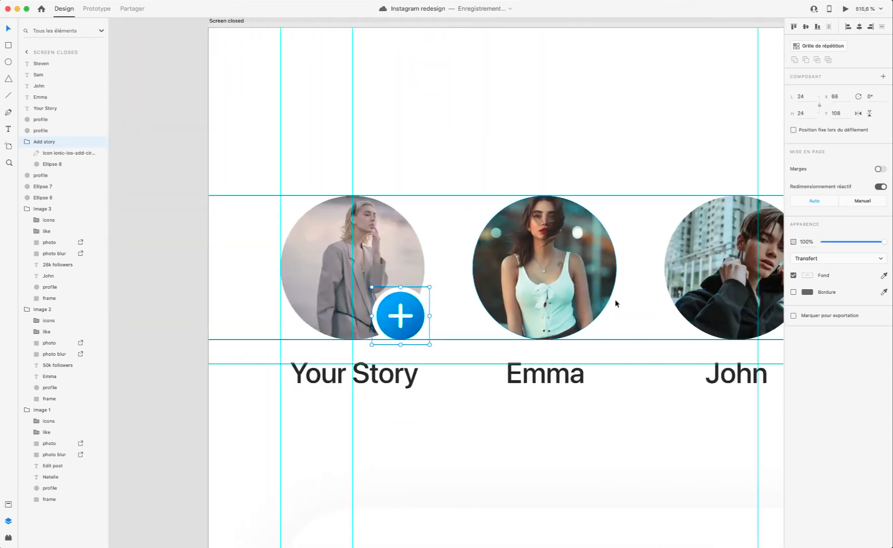
click(505, 278)
scroll(557, 283, up, 3)
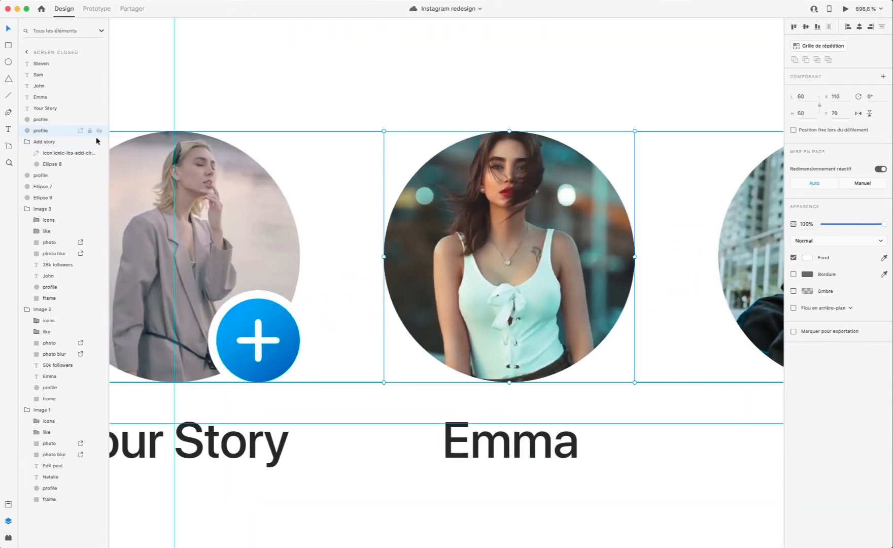
key(super+shift+bracketright)
drag(39, 65, 45, 144)
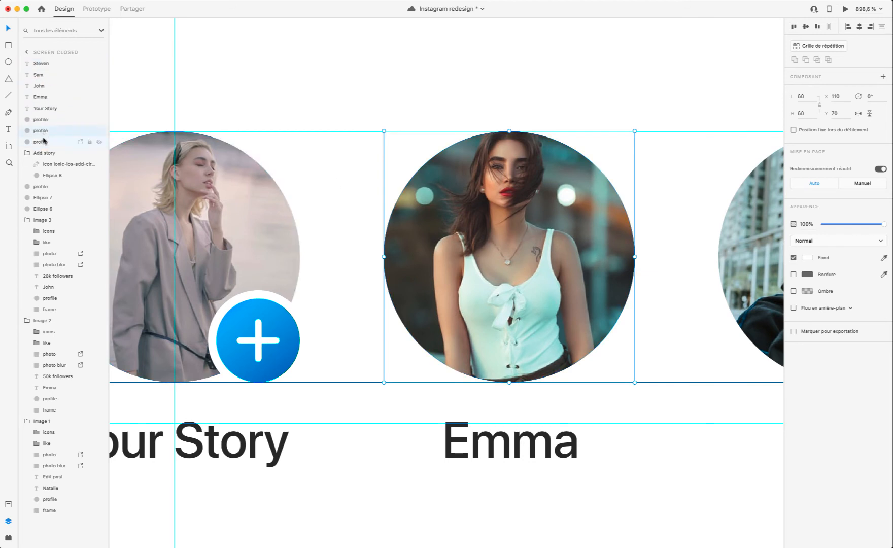
double_click(42, 130)
text(Emma)
key(Return)
Step: Replace the unnamed duplicate with a fresh copy of the renamed picture, placed next to the original in the layer order
click(40, 142)
key(Delete)
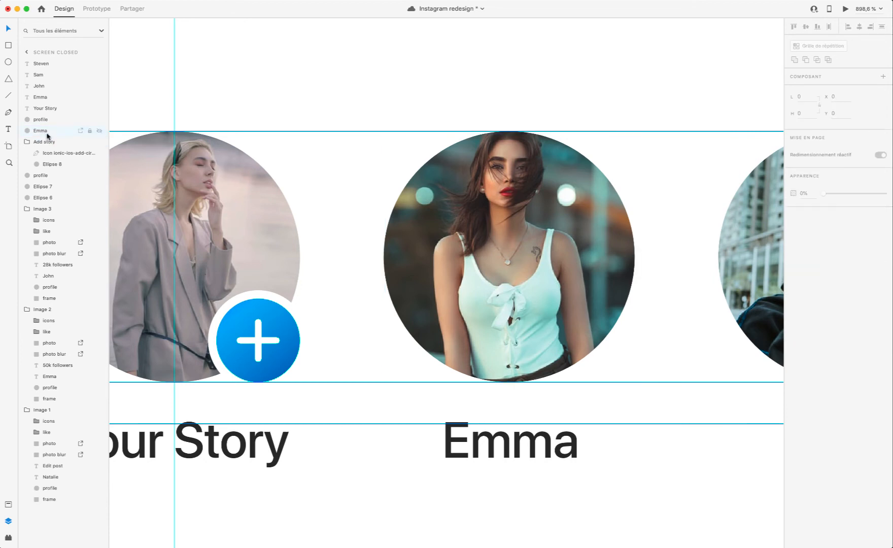
click(46, 133)
key(super+d)
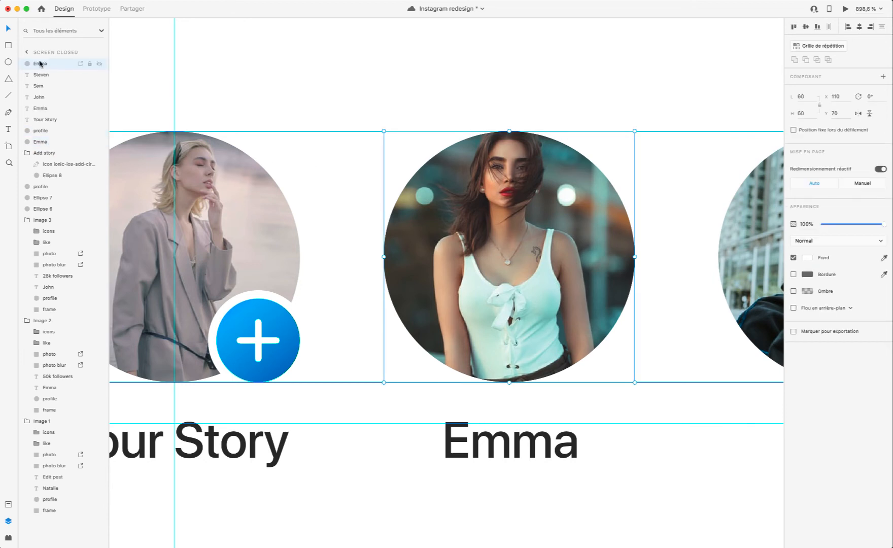
Step: Enlarge the lower of the two stacked second-story circles evenly to 64 by 64 at X 108, Y 68
click(45, 142)
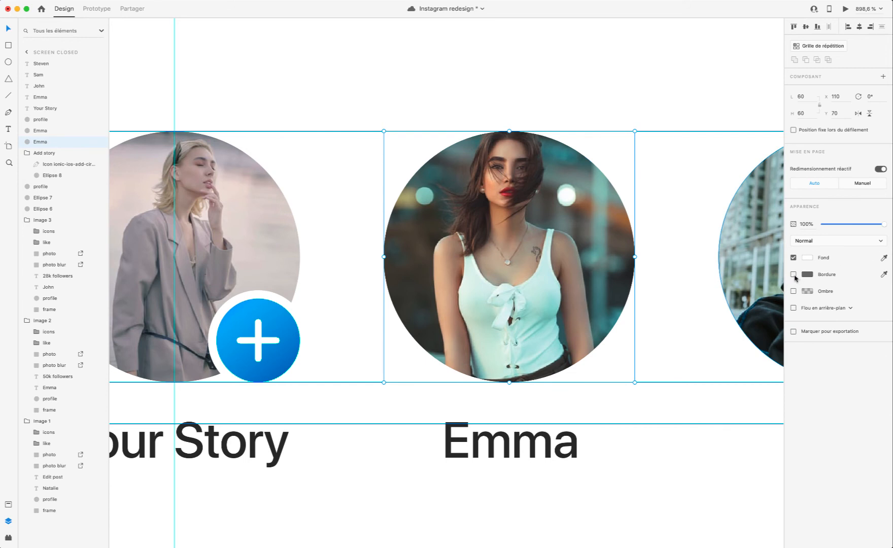
drag(383, 131, 377, 126)
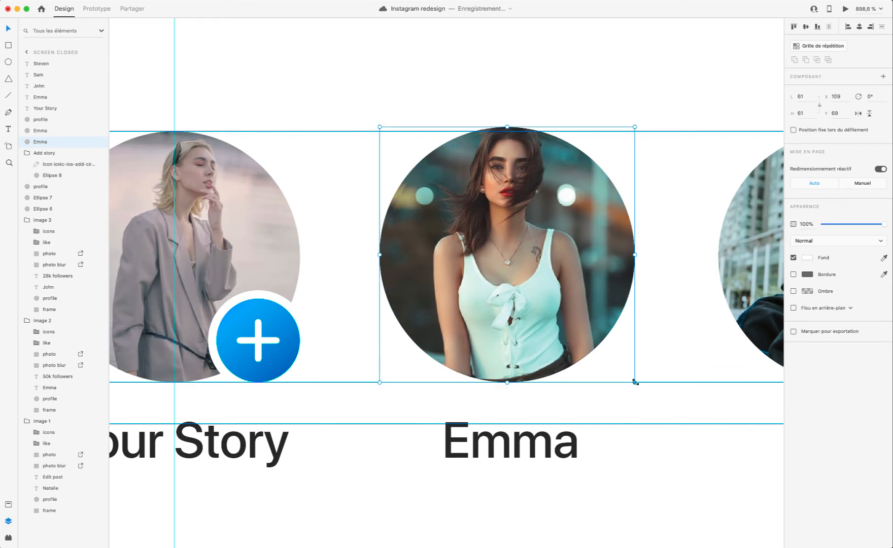
drag(635, 382, 643, 390)
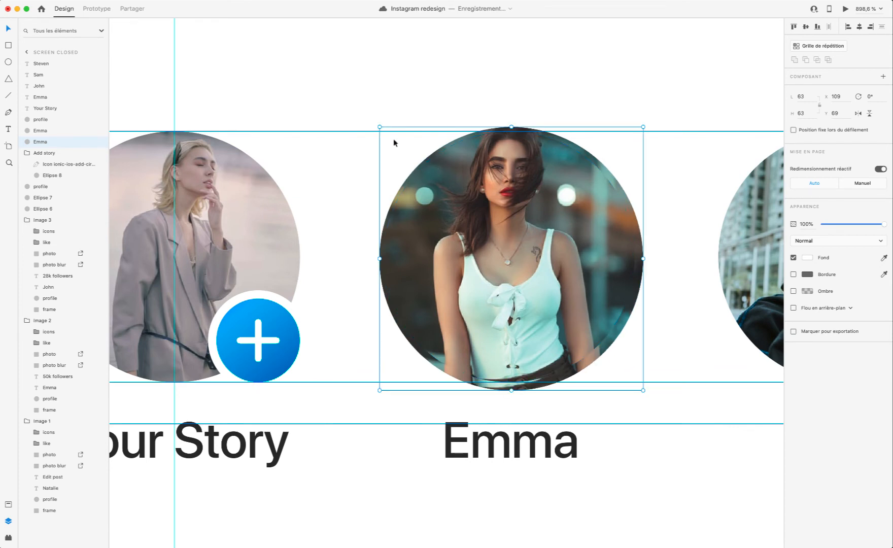
drag(378, 124, 375, 123)
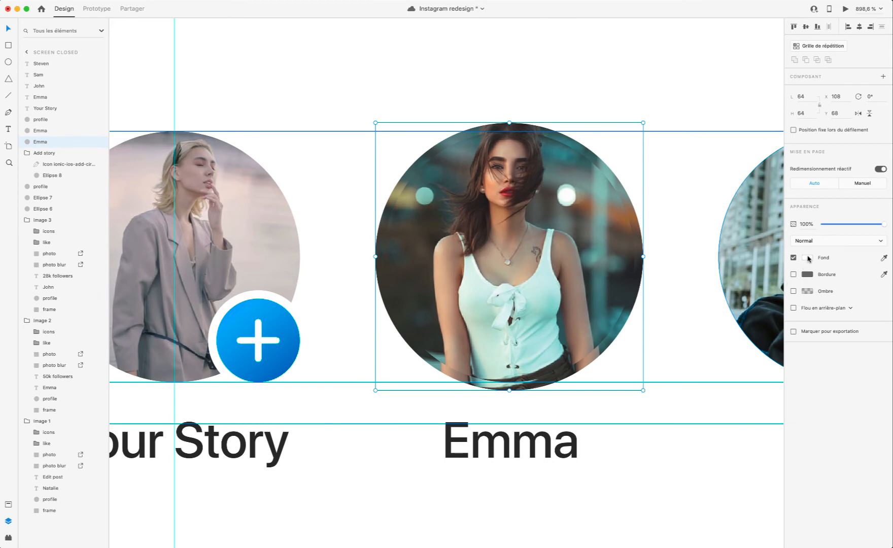
Step: Give the enlarged circle a linear gradient fill running diagonally from its upper left to its lower right
click(807, 258)
click(714, 201)
click(710, 209)
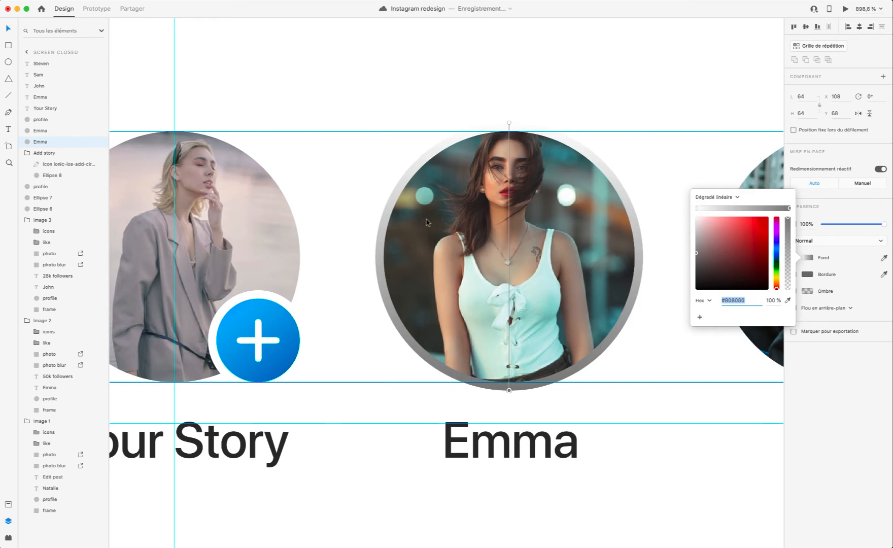
drag(507, 125, 402, 112)
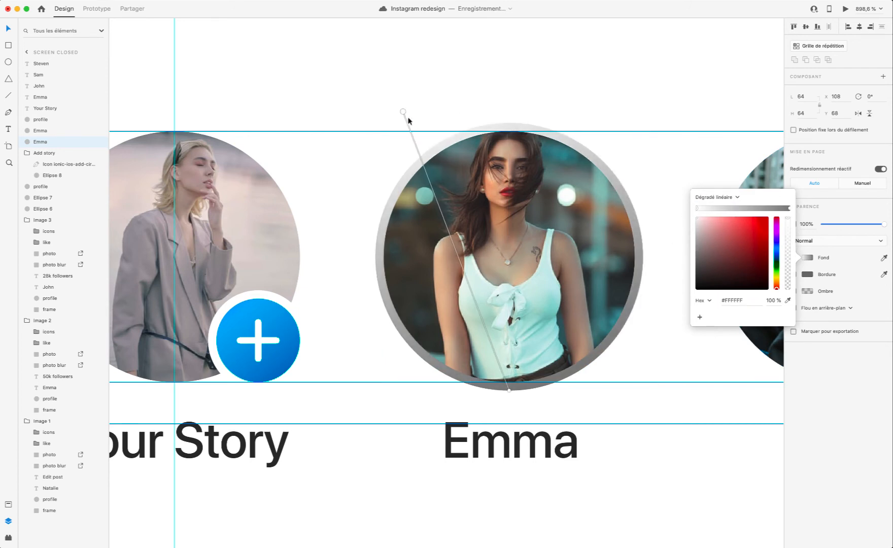
drag(509, 390, 642, 413)
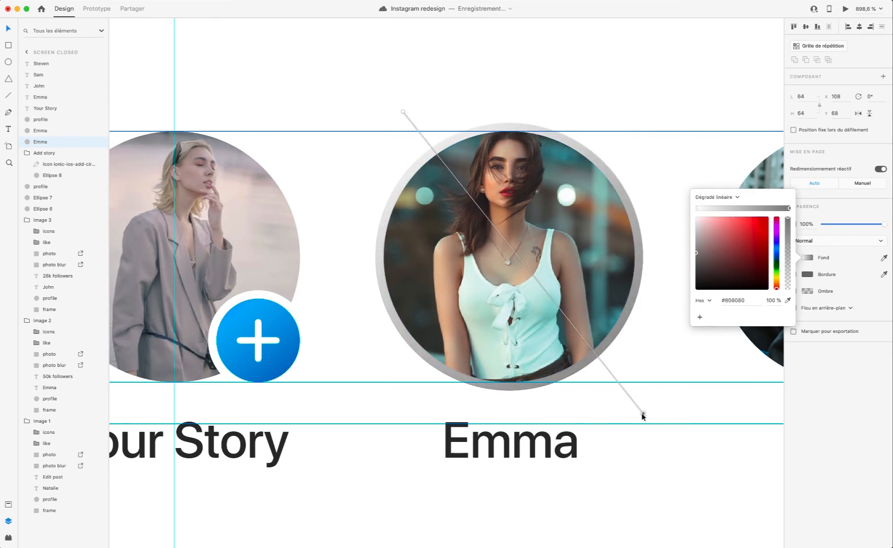
Step: Colour the gradient's end dark blue and its start light blue, sampling both from the plus badge, and deselect the circle
scroll(560, 297, right, 1)
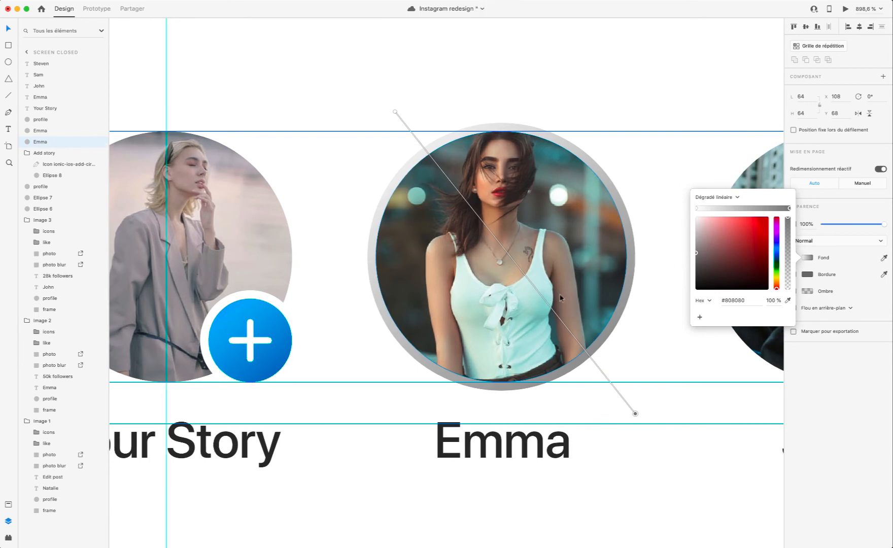
click(787, 301)
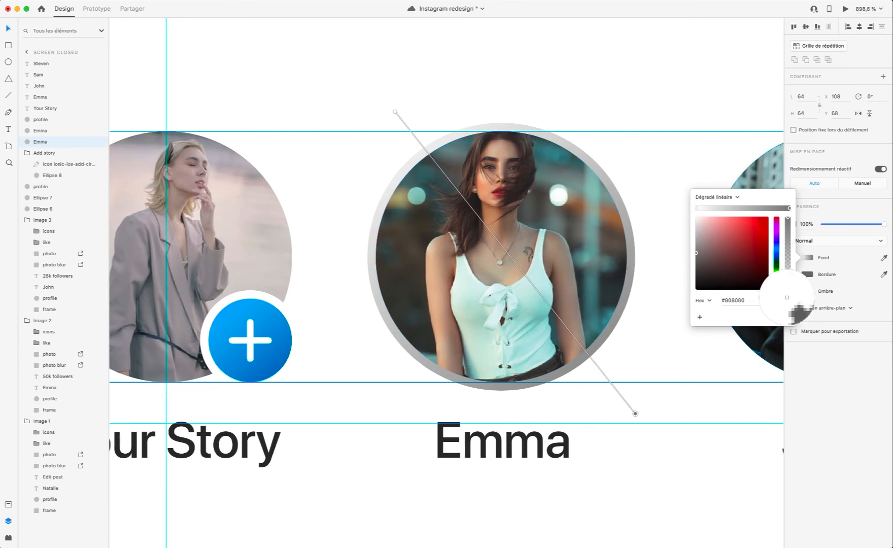
click(279, 372)
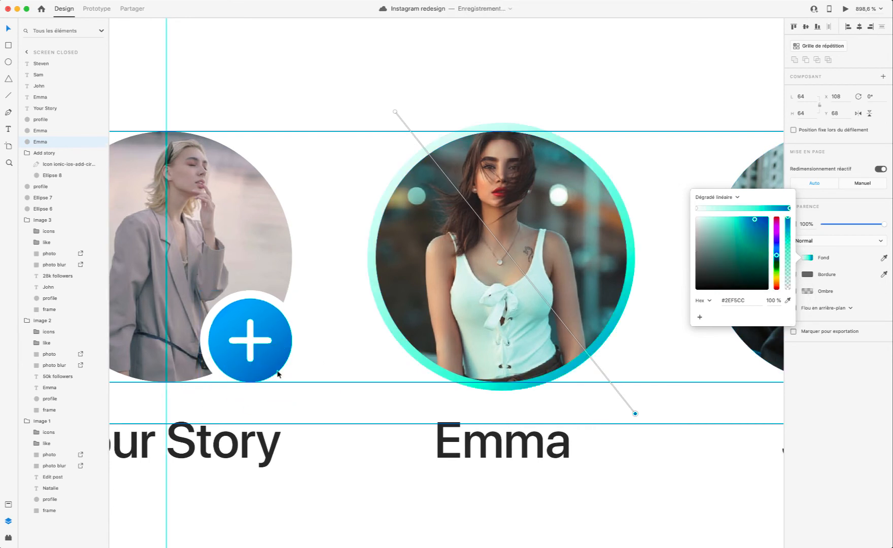
click(395, 111)
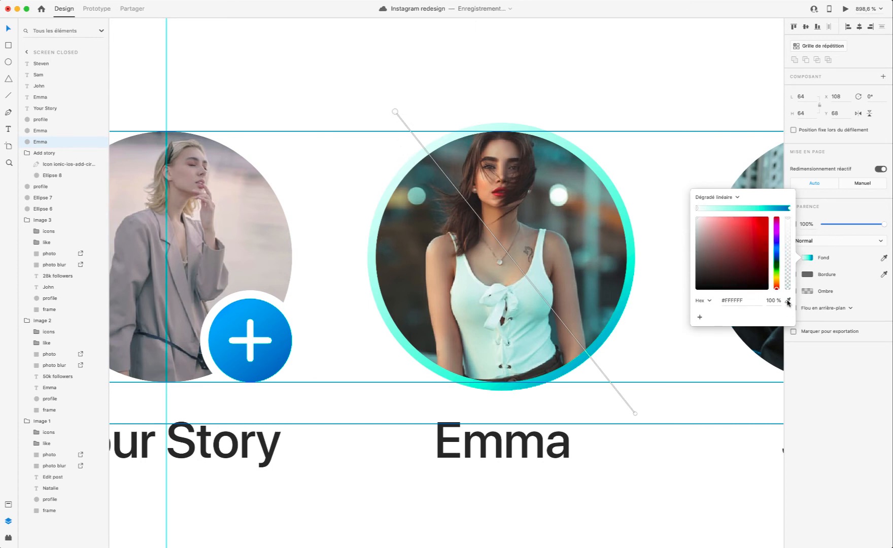
click(787, 300)
click(243, 308)
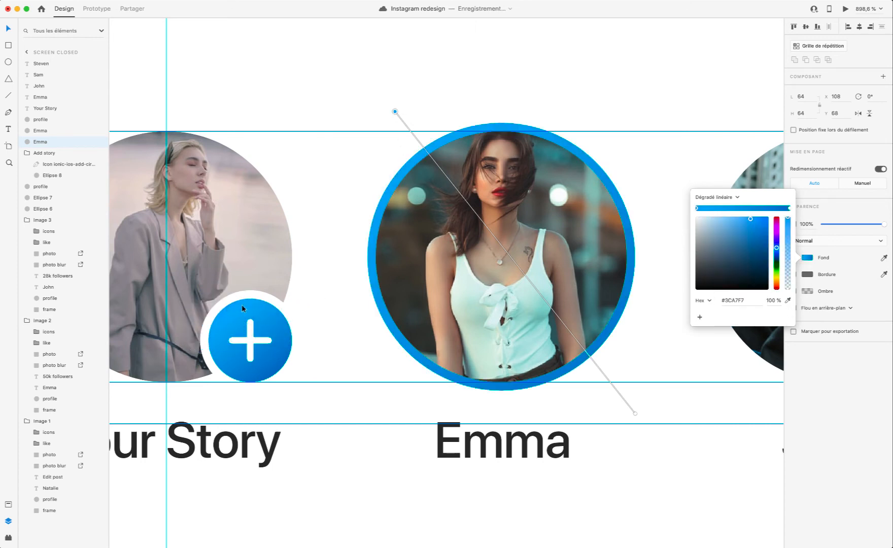
click(365, 349)
Step: Preview the prototype and enlarge the blue gradient circle evenly around the picture to 66 by 66 at X 107, Y 67
click(844, 9)
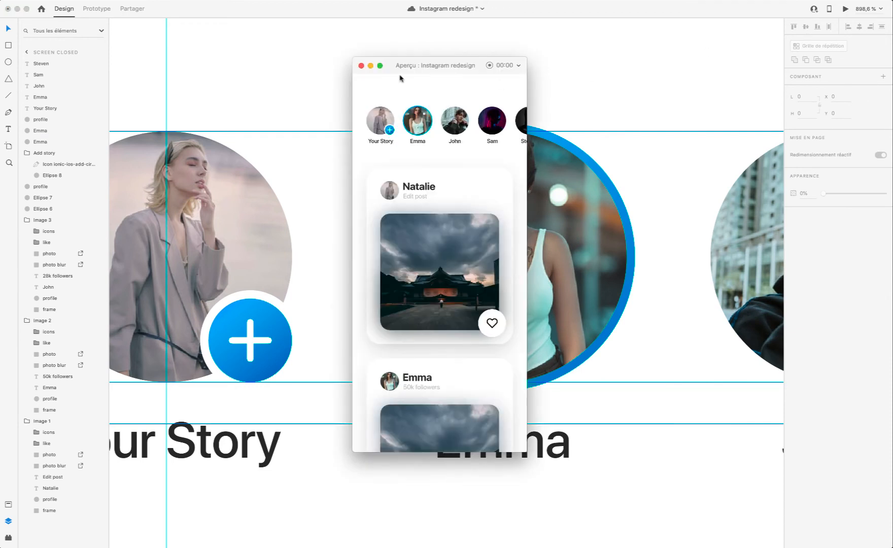
click(358, 65)
click(435, 146)
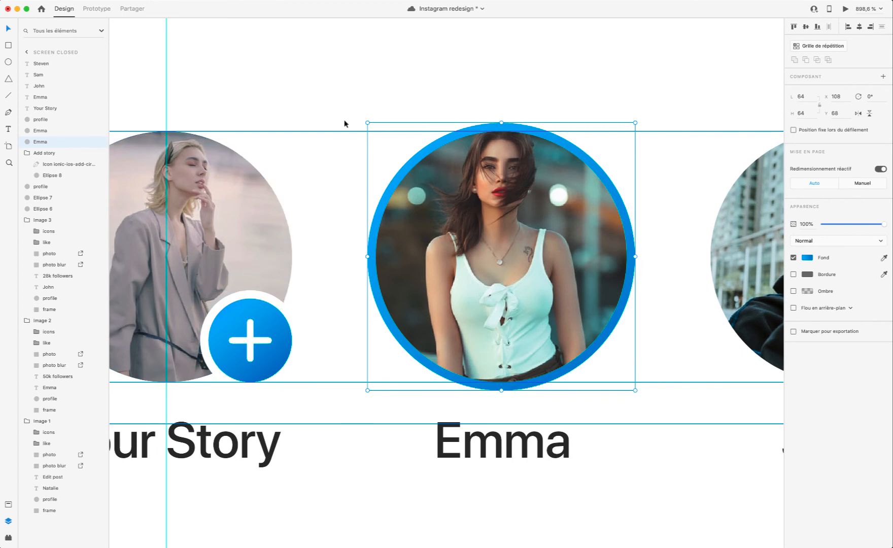
drag(366, 125, 363, 118)
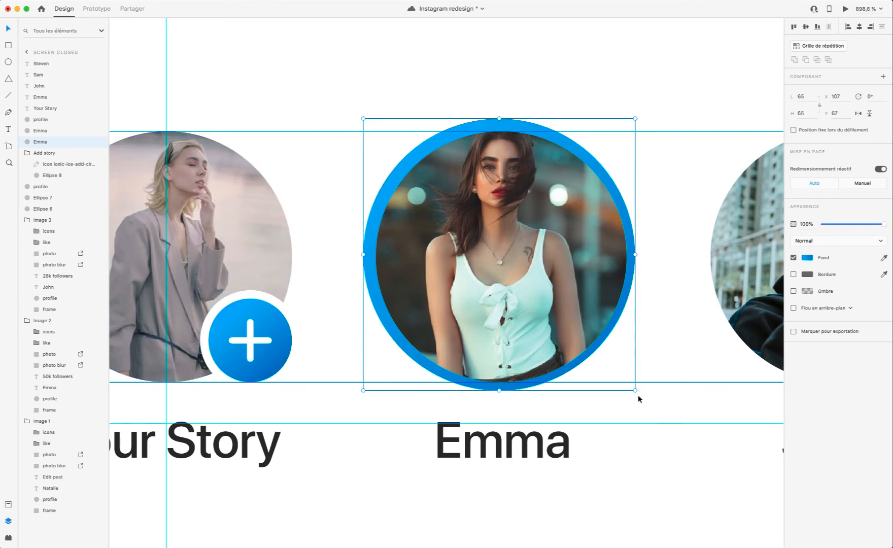
drag(635, 390, 638, 394)
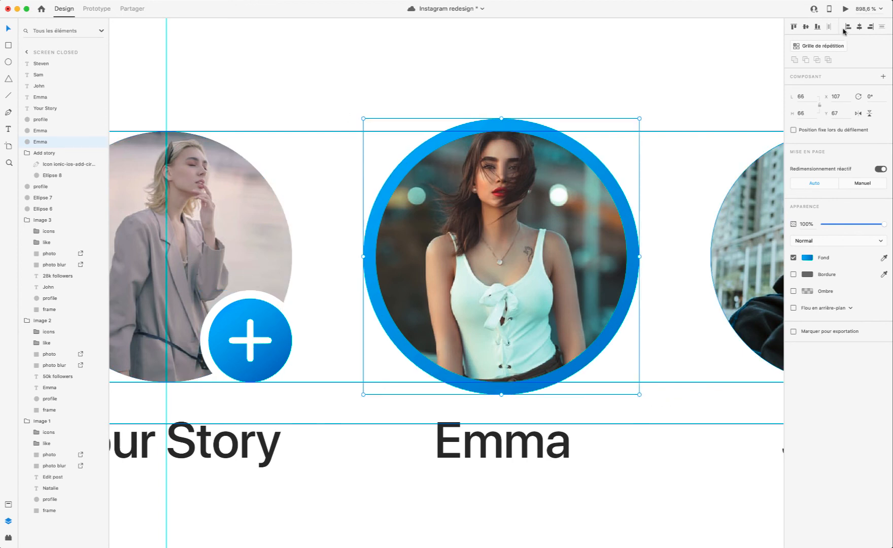
Step: Preview the story row with the thicker blue ring and save the document
click(845, 9)
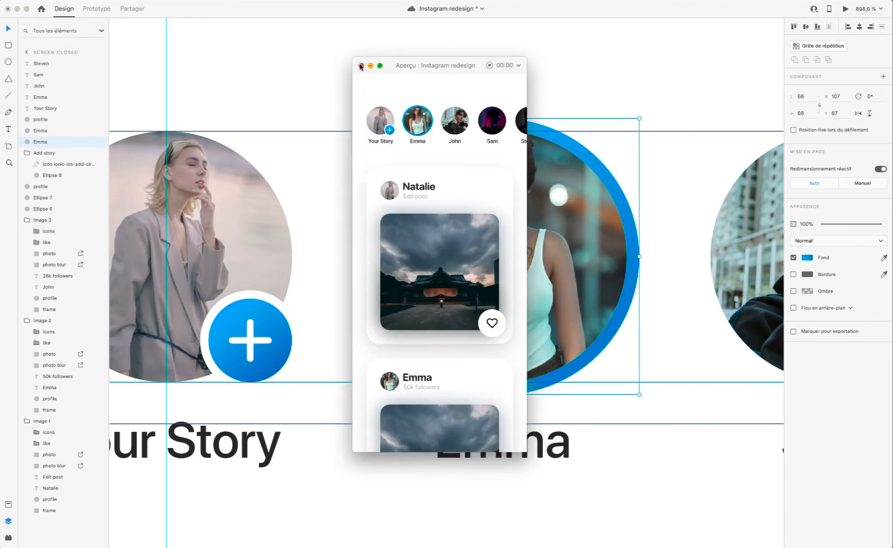
key(super+s)
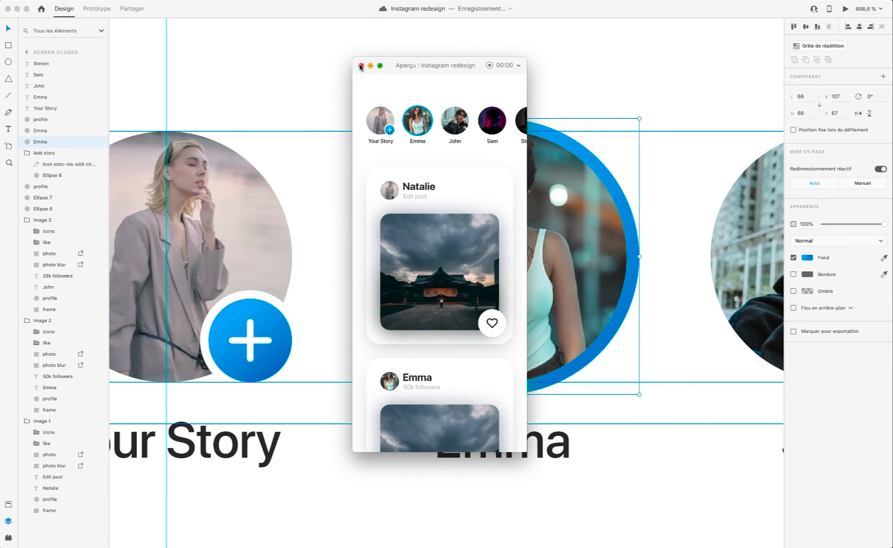
click(361, 66)
Step: Rename the blue gradient circle's layer as new story gradient
double_click(41, 142)
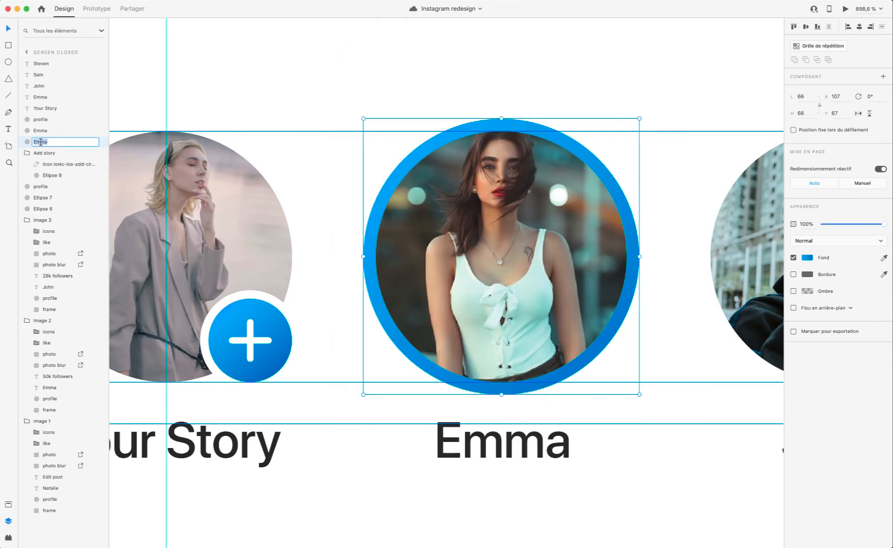
text(new story gradi...)
key(Return)
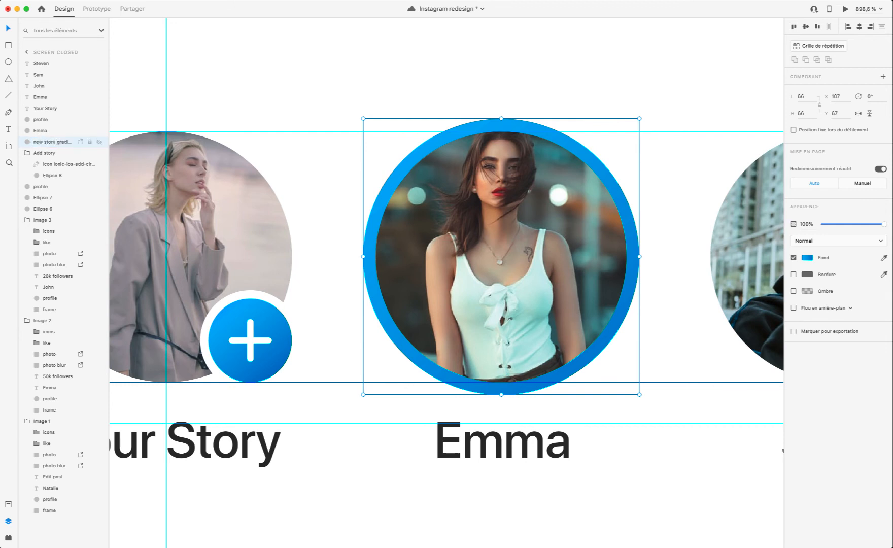
scroll(202, 224, right, 3)
scroll(202, 223, down, 5)
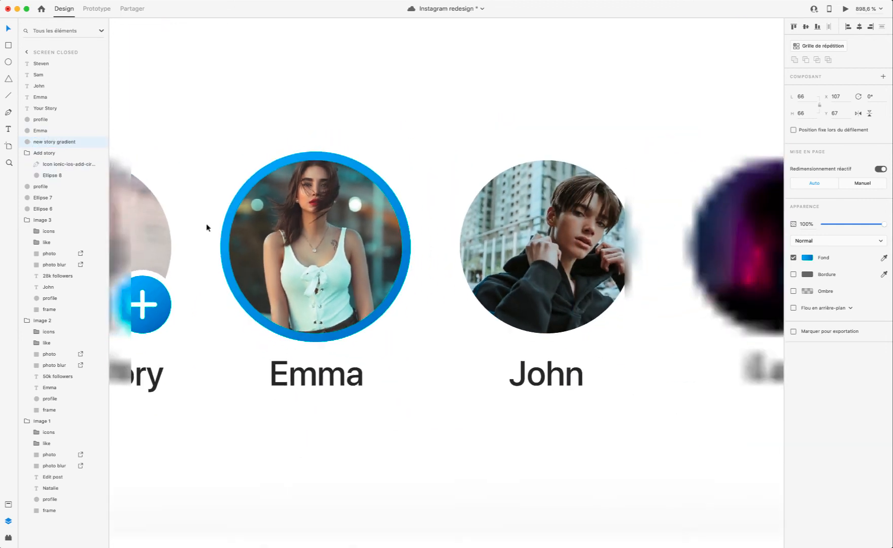
Step: Turn the blue gradient circle into a horizontal repeat grid of four rings, 306 wide, with the gaps adjusted to match the story pictures
key(super+z)
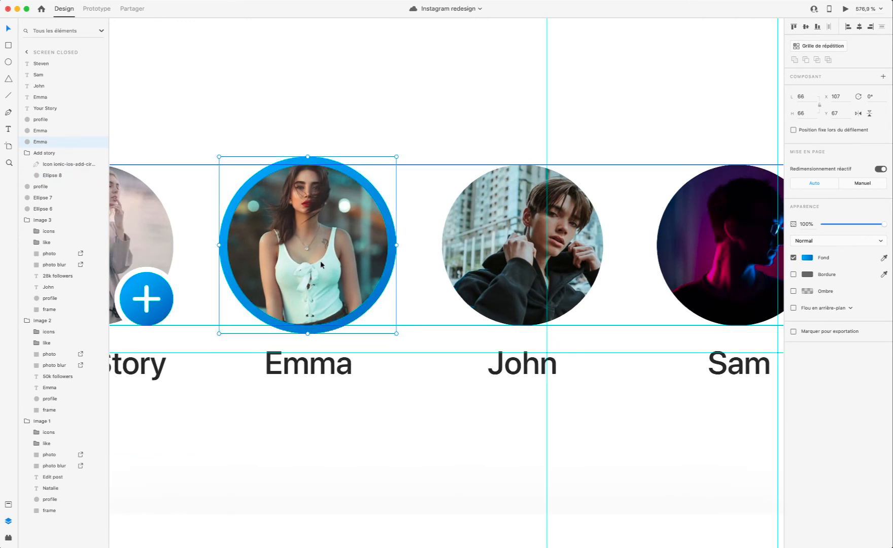
key(super+shift+z)
click(821, 46)
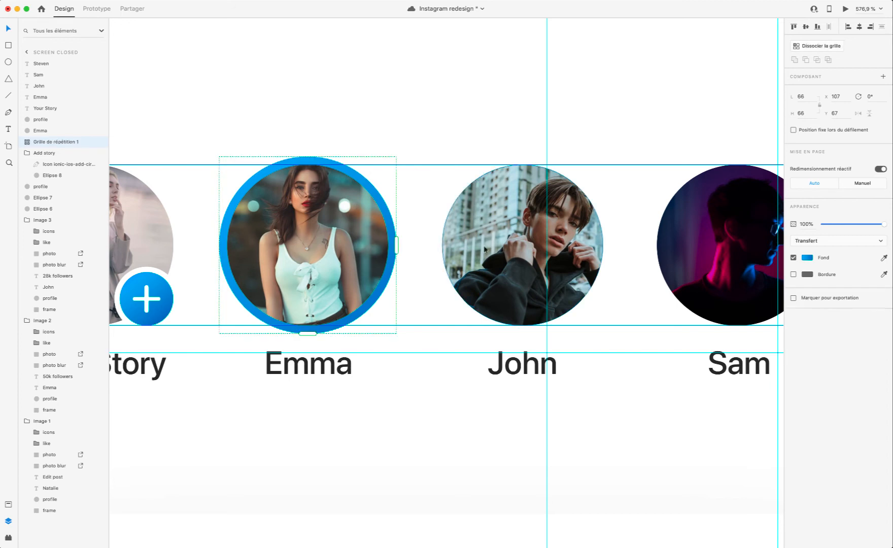
drag(394, 246, 695, 269)
scroll(668, 260, left, 5)
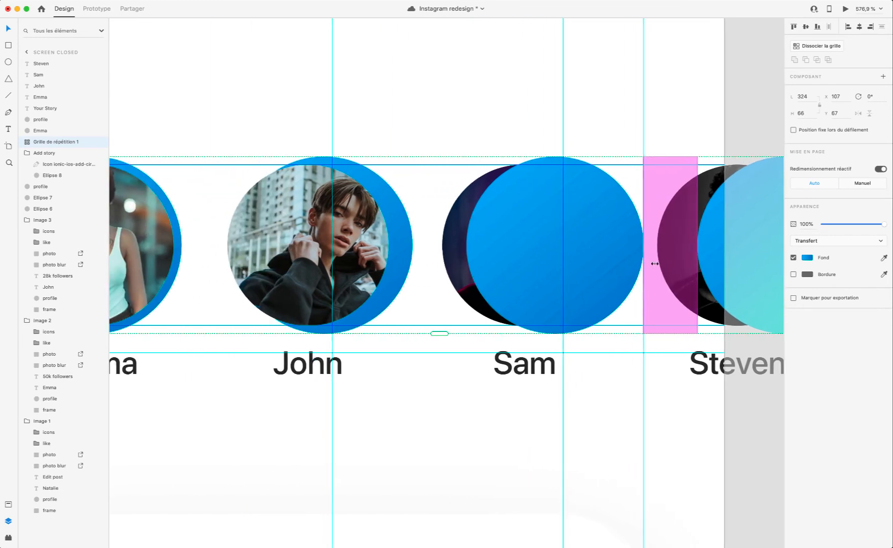
drag(637, 265, 615, 268)
scroll(619, 266, left, 7)
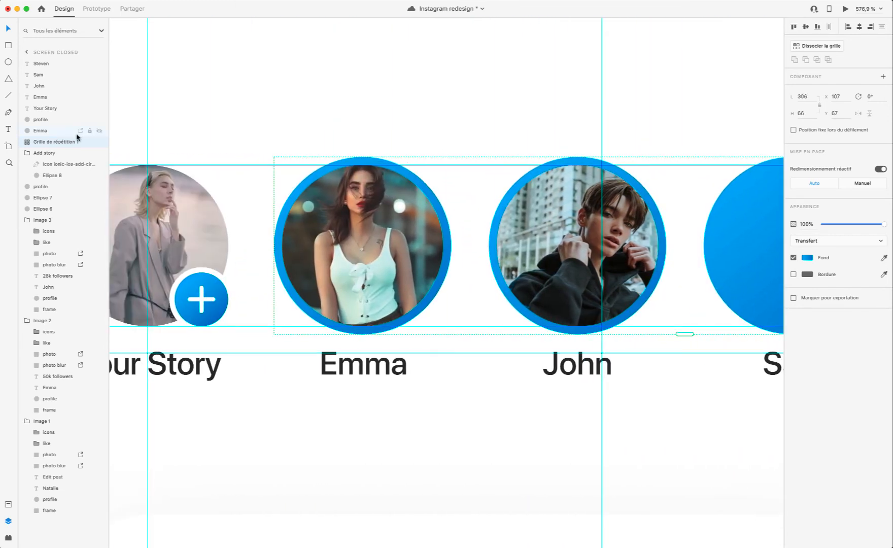
Step: Collapse the Add story group and rename the fourth story picture's layer to match its caption
click(28, 153)
scroll(239, 199, down, 4)
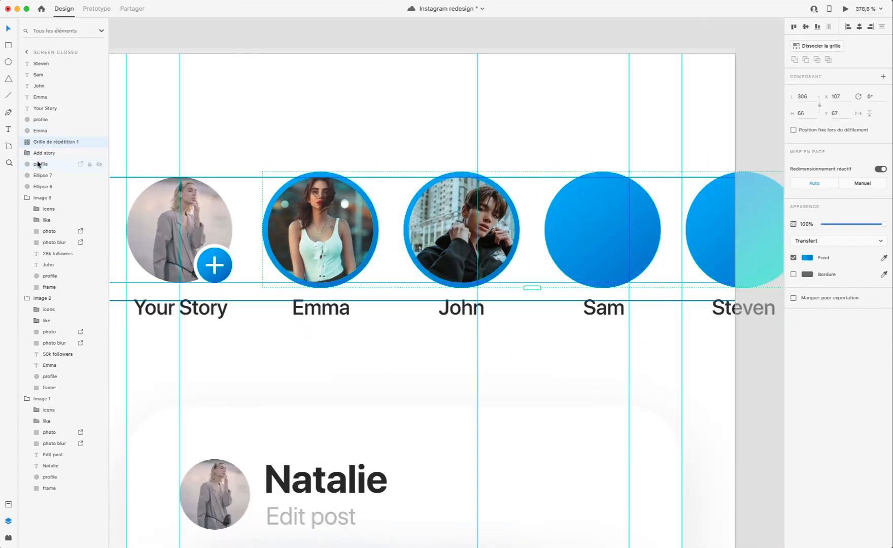
click(38, 164)
click(41, 176)
click(44, 186)
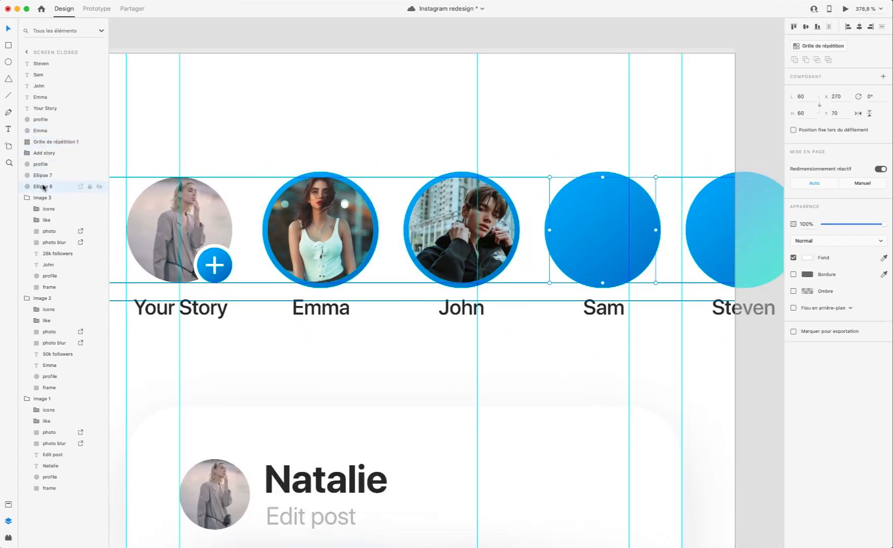
double_click(44, 187)
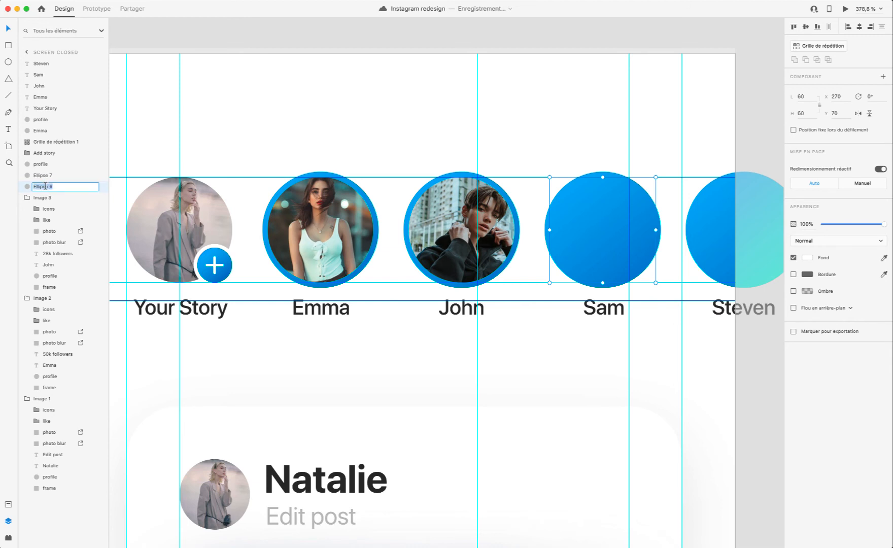
text(Sam)
key(Return)
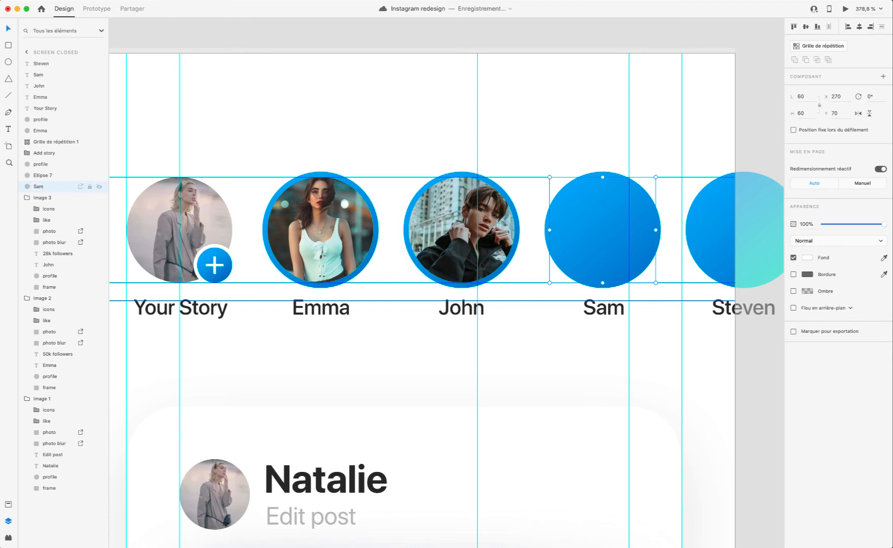
Step: Rename the fifth story picture's layer to match its caption
double_click(43, 175)
text(Steve)
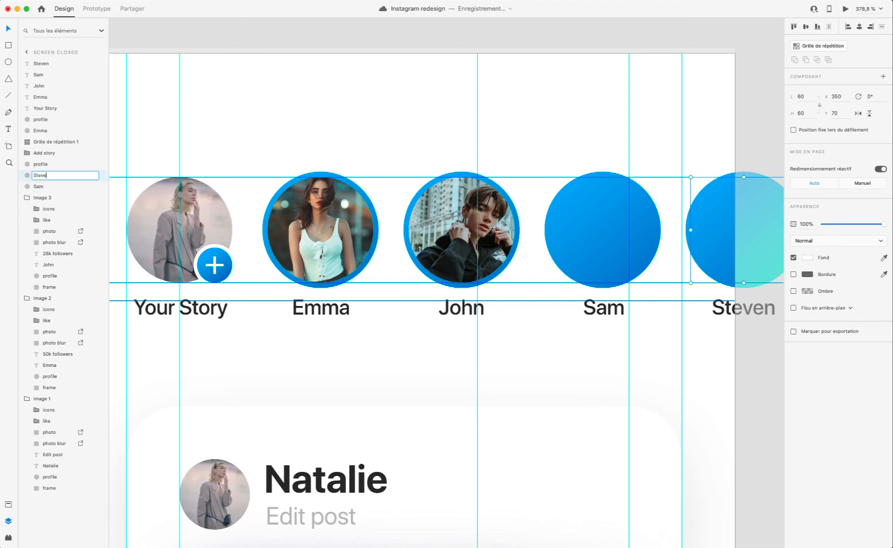
text(n)
key(Return)
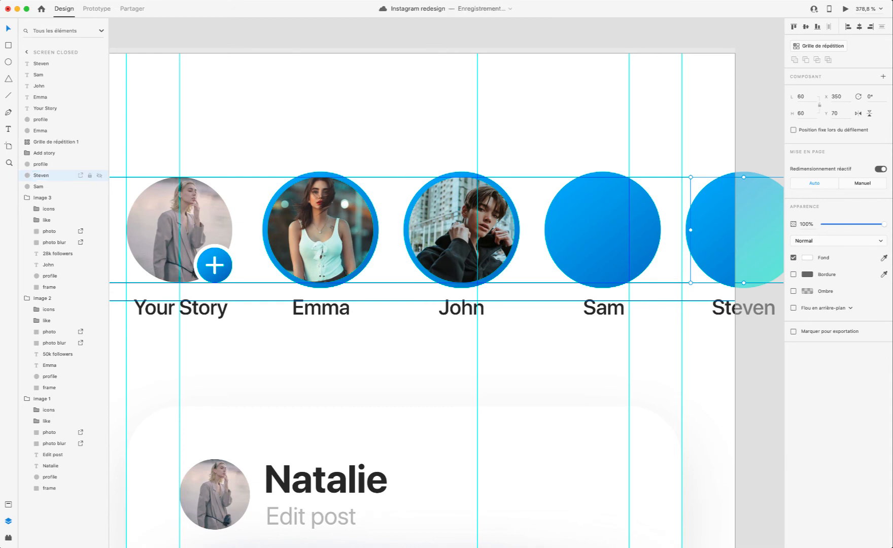
Step: Identify the third story picture's layer, still named profile, and rename it to match its caption
click(47, 166)
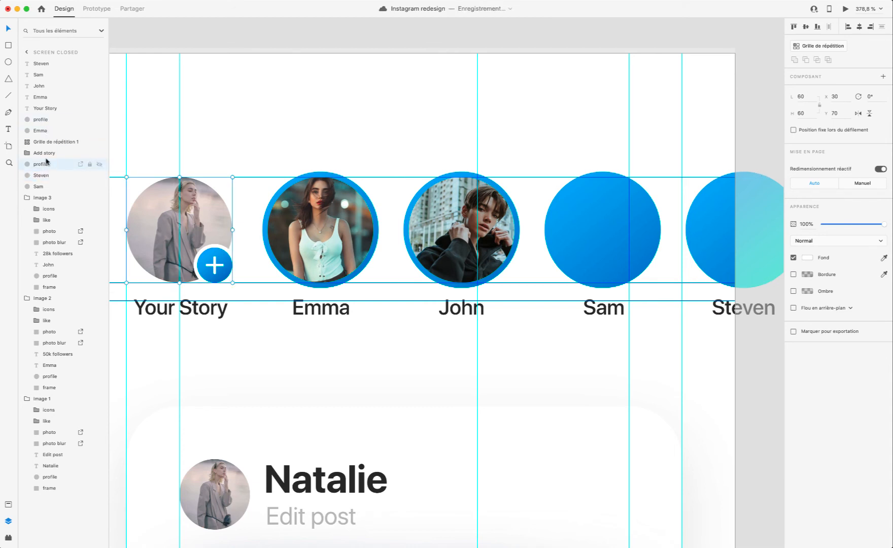
click(43, 131)
click(44, 120)
double_click(49, 119)
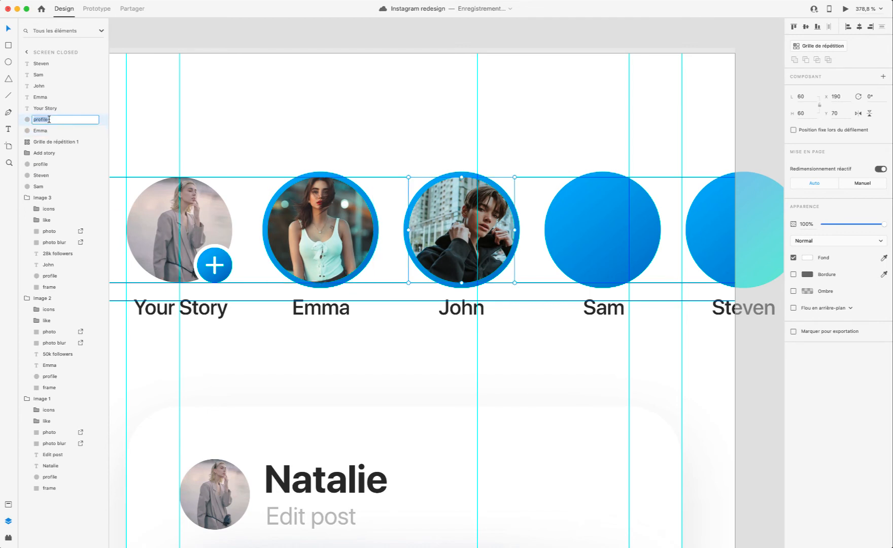
text(ohn)
key(Return)
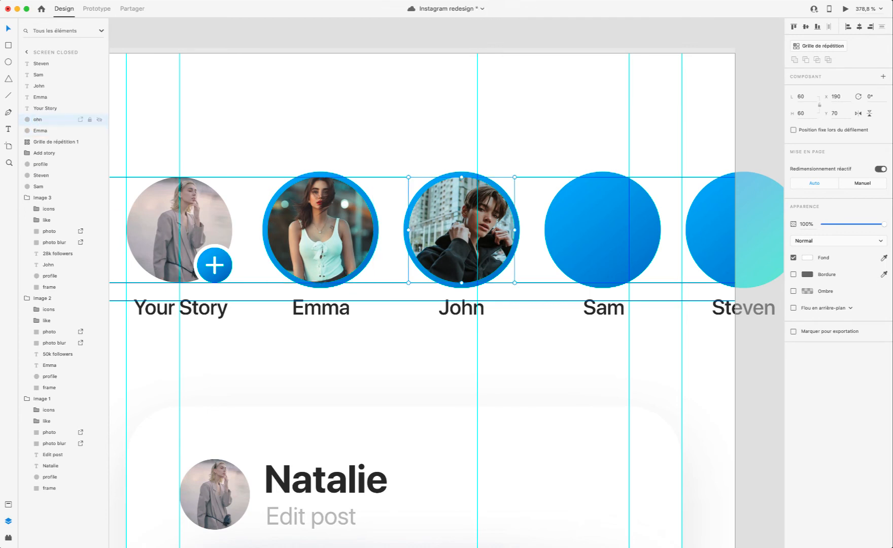
double_click(48, 120)
text(John)
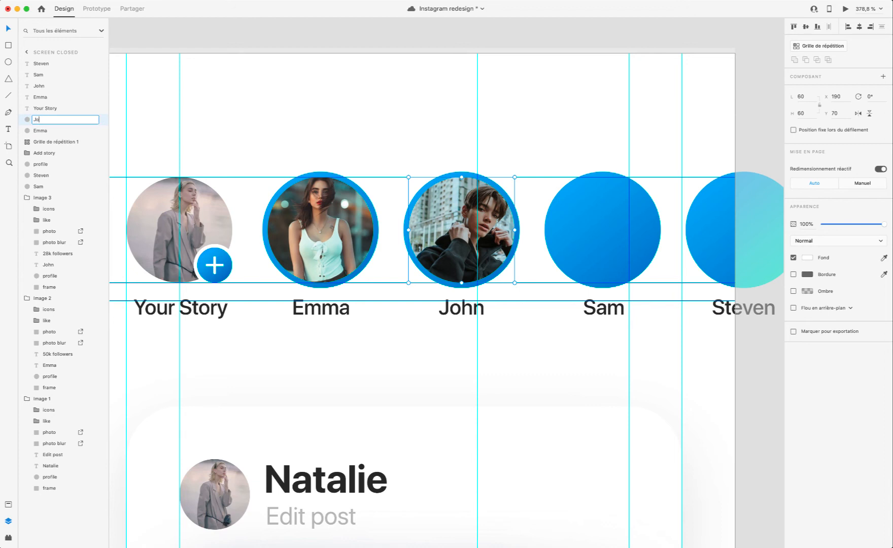
key(Return)
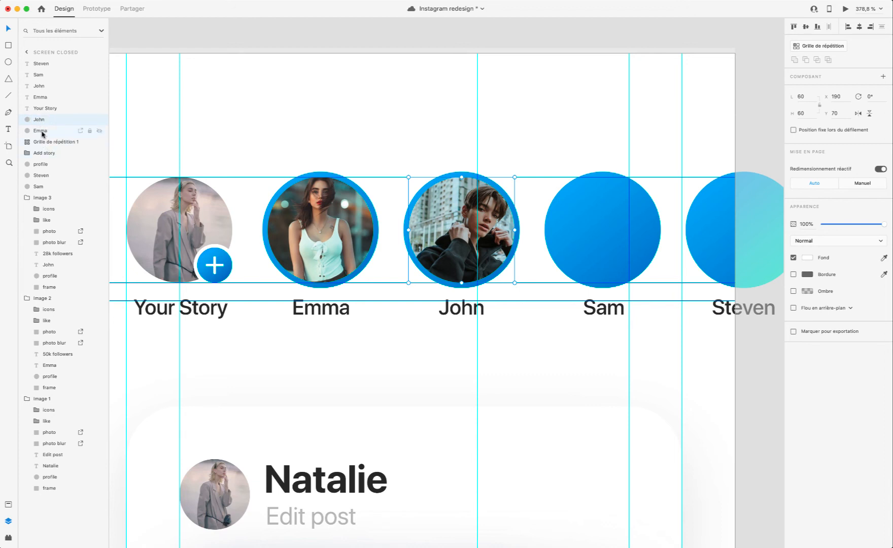
Step: Move the fourth and fifth story picture layers together above the third picture's layer, in front of the ring grid, and deselect them
click(41, 175)
shift+click(40, 187)
drag(42, 172, 39, 115)
click(609, 380)
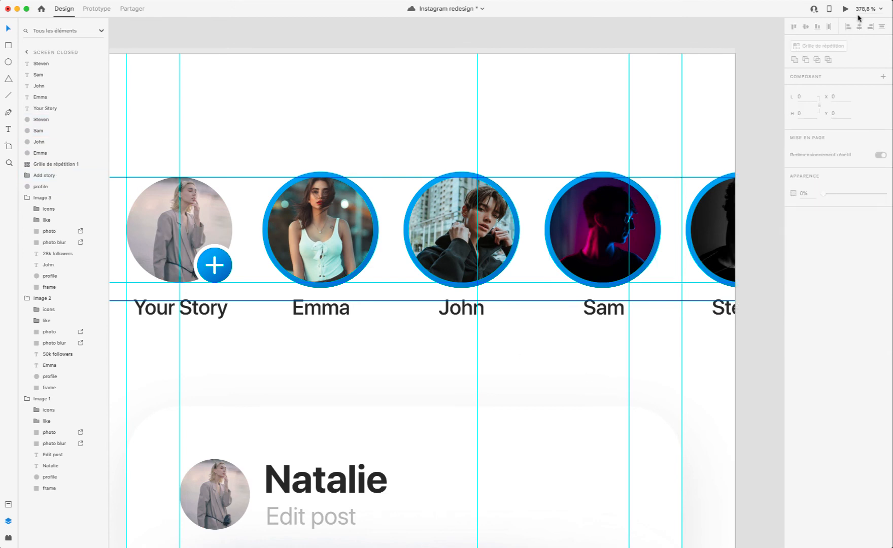
Step: Preview the prototype's story row with the repeated blue rings and look over the row and card feed on Screen closed
click(845, 9)
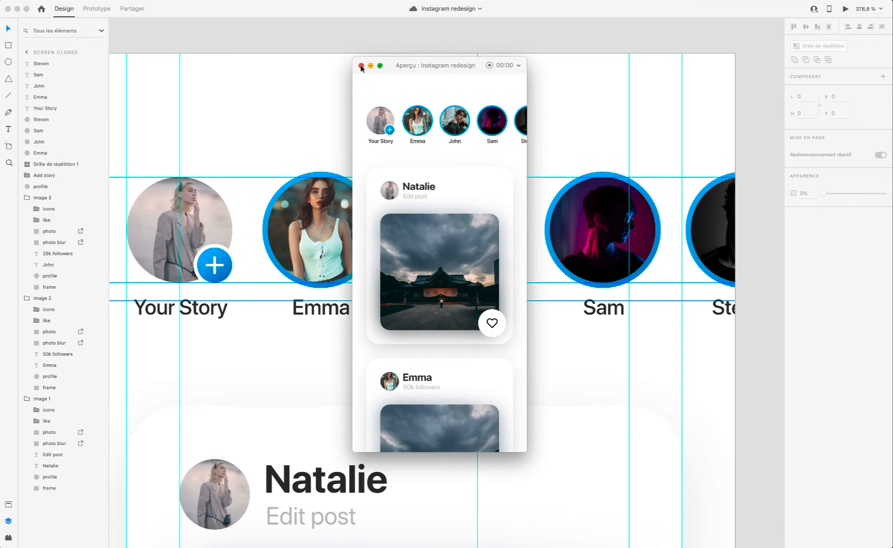
click(361, 66)
scroll(351, 203, down, 5)
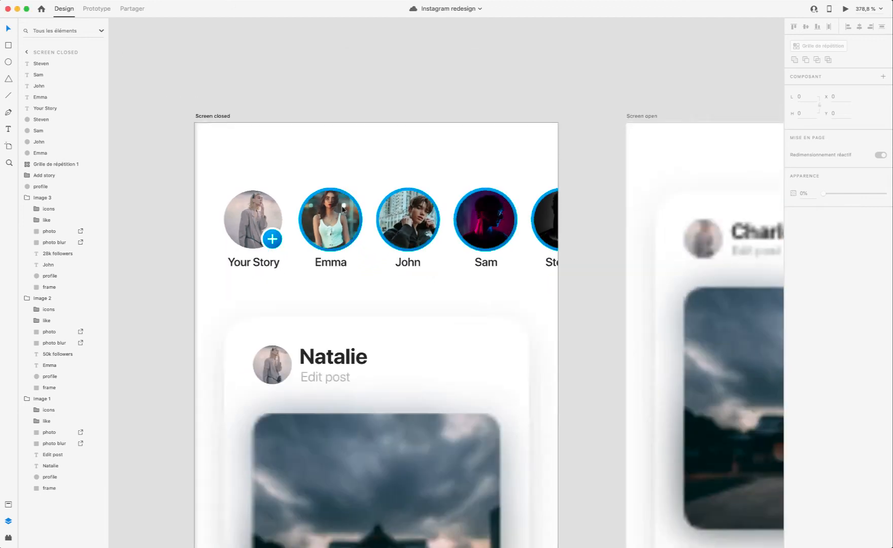
scroll(355, 201, down, 9)
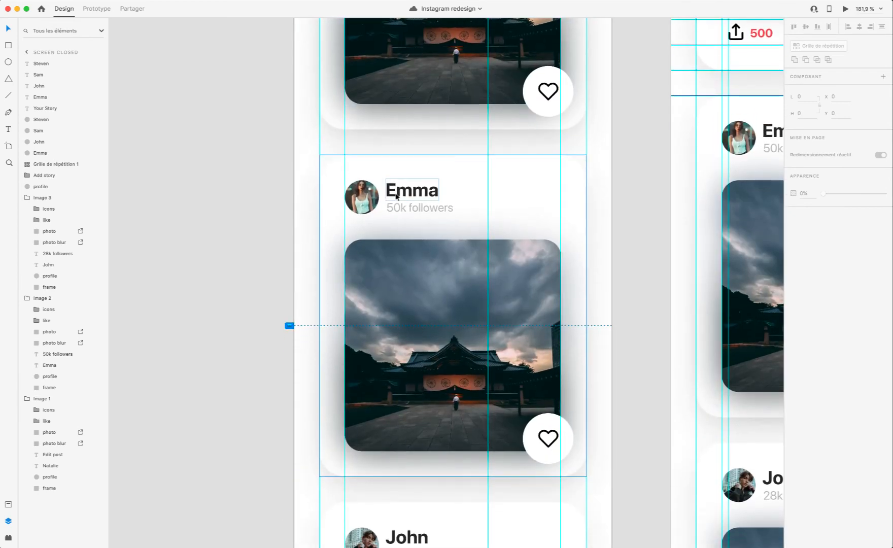
scroll(400, 200, down, 4)
scroll(398, 197, up, 12)
scroll(397, 198, up, 1)
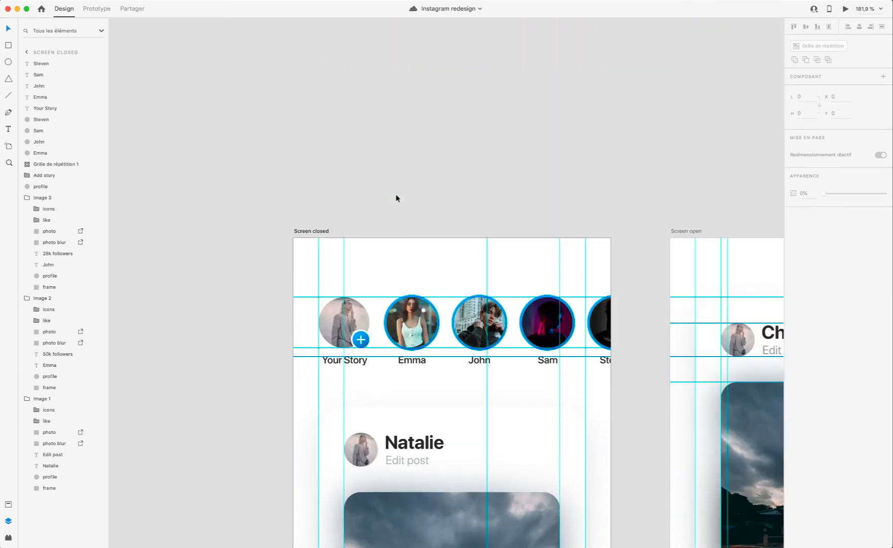
scroll(411, 357, up, 3)
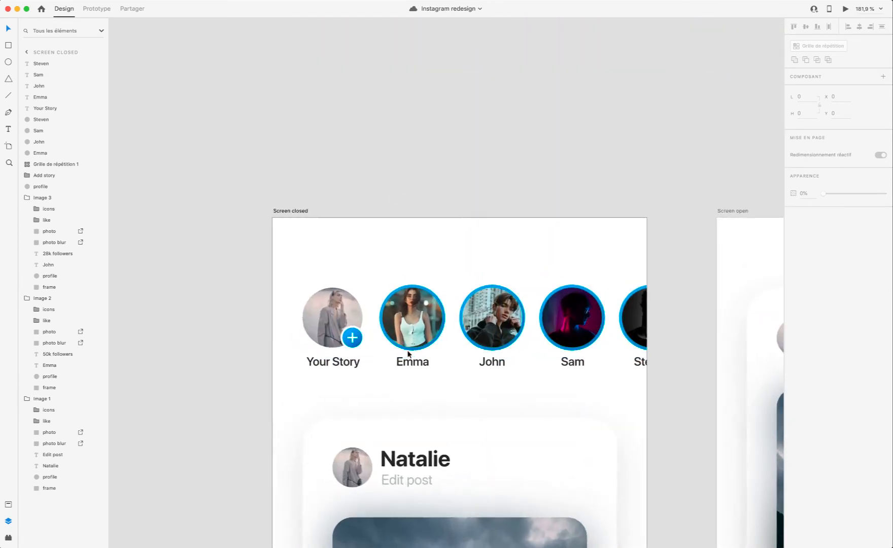
click(845, 8)
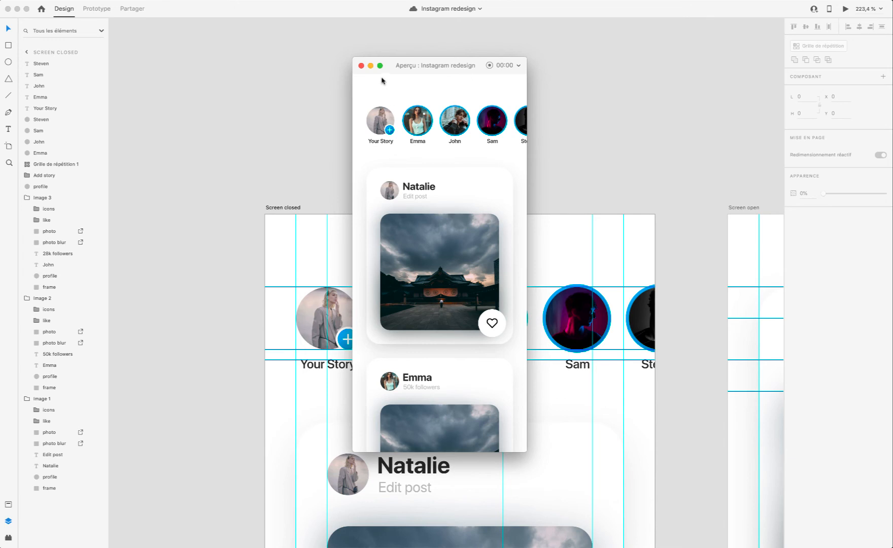
click(361, 66)
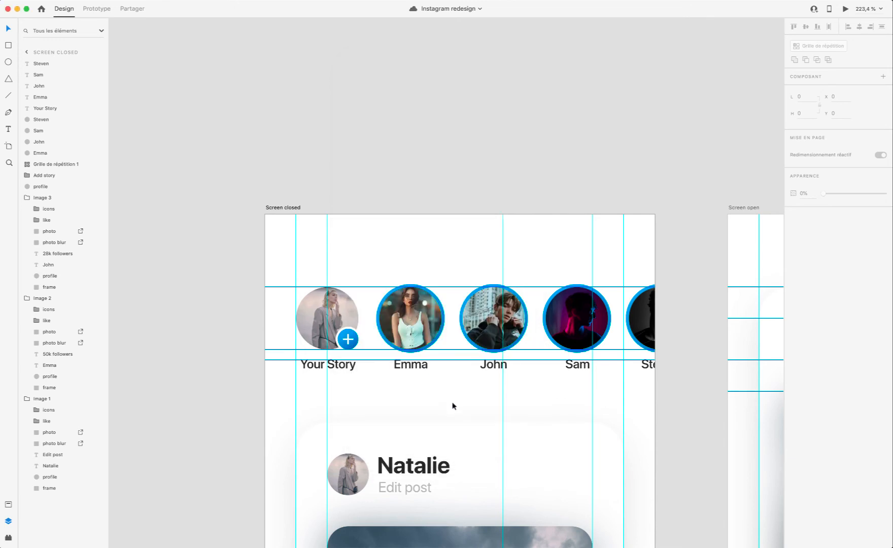
scroll(453, 406, up, 5)
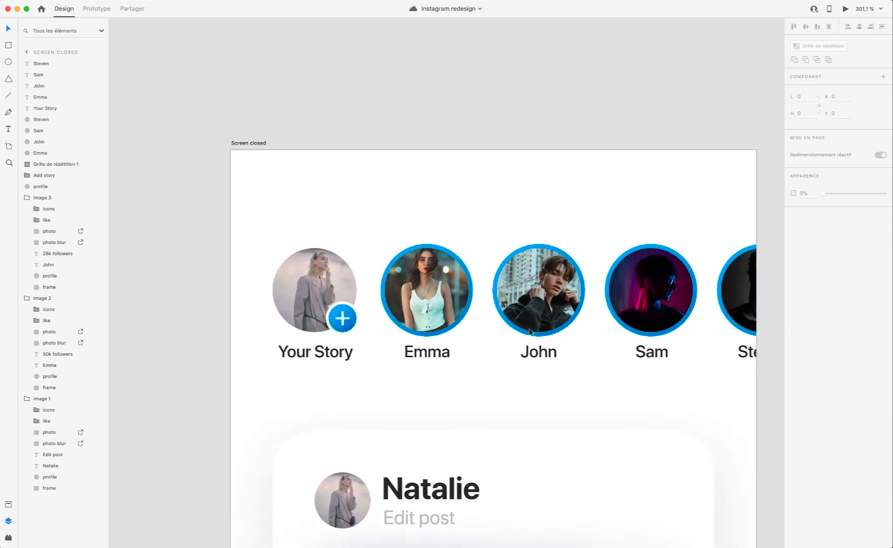
scroll(529, 332, down, 5)
scroll(351, 270, up, 4)
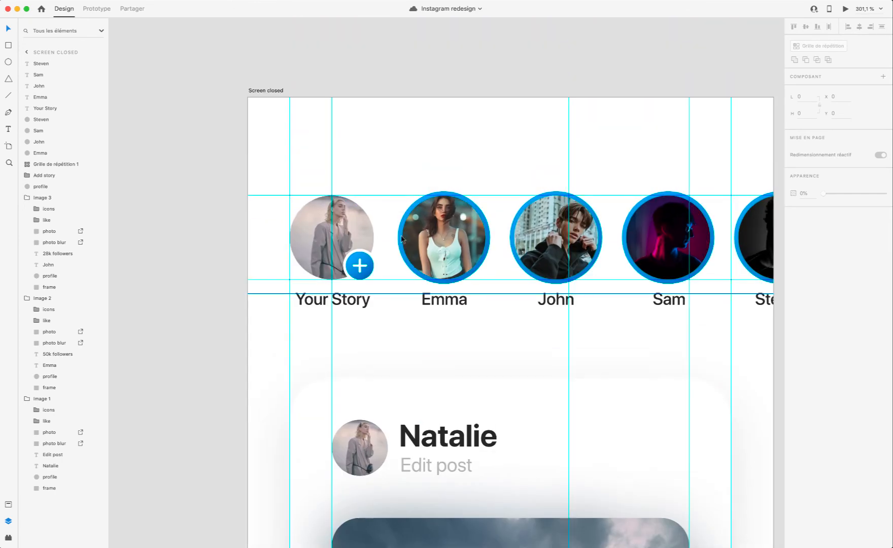
scroll(505, 413, down, 4)
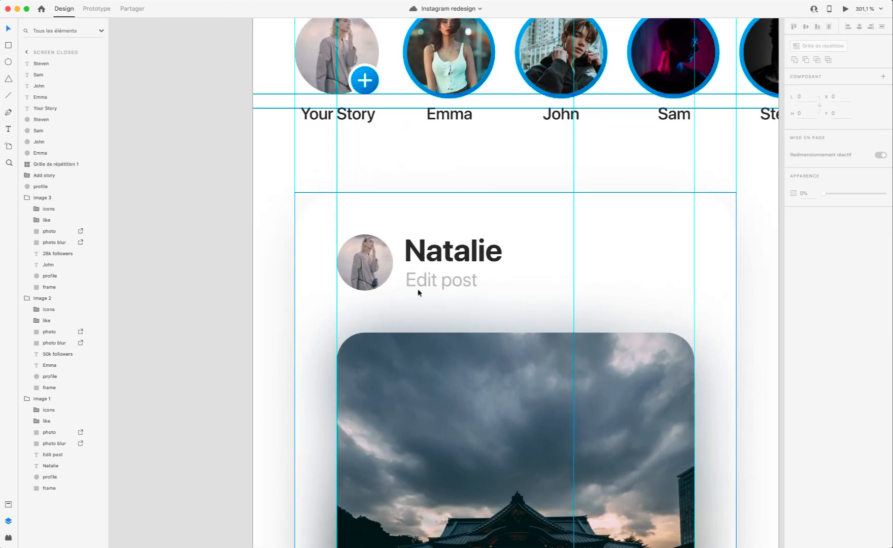
scroll(364, 265, up, 4)
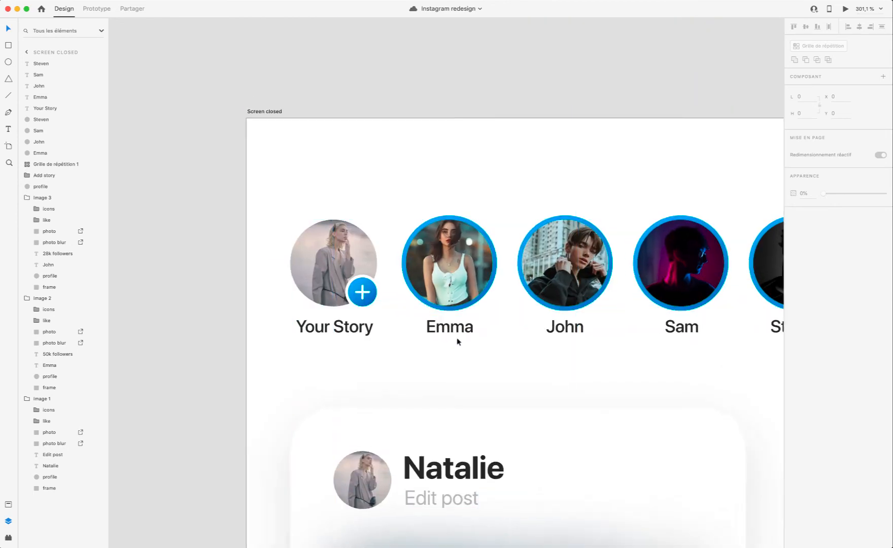
Step: Select all five captions under the story pictures and move them down to Y 139
scroll(452, 335, up, 2)
click(339, 333)
shift+click(454, 329)
shift+click(581, 328)
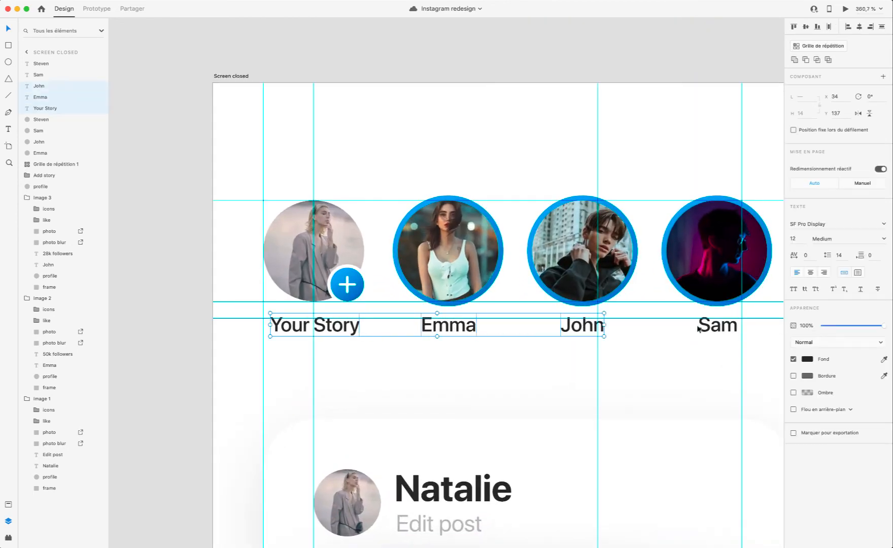
shift+click(701, 328)
scroll(711, 328, right, 3)
shift+click(712, 328)
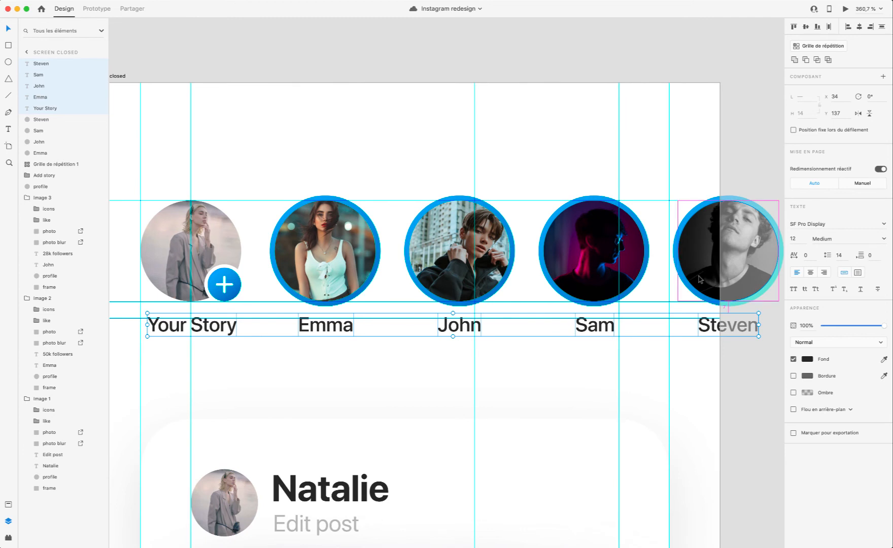
scroll(644, 285, up, 3)
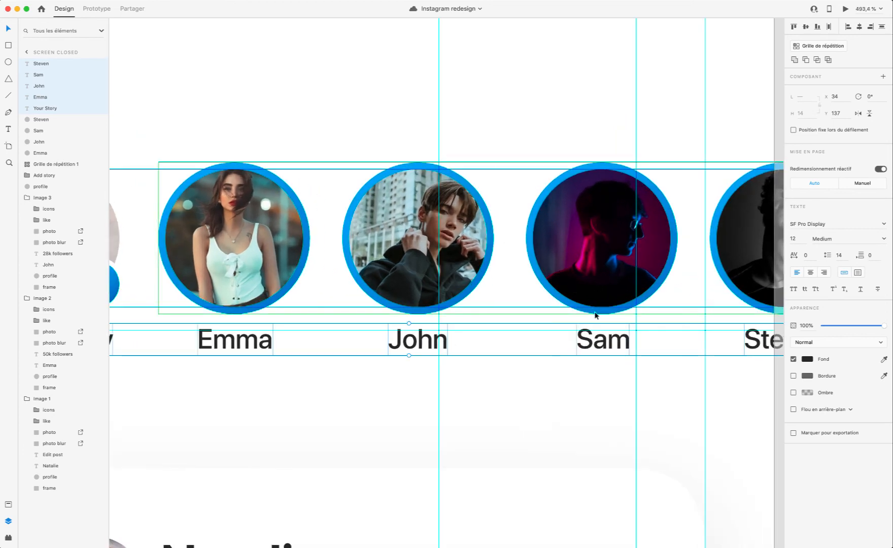
key(Down)
key(Down)
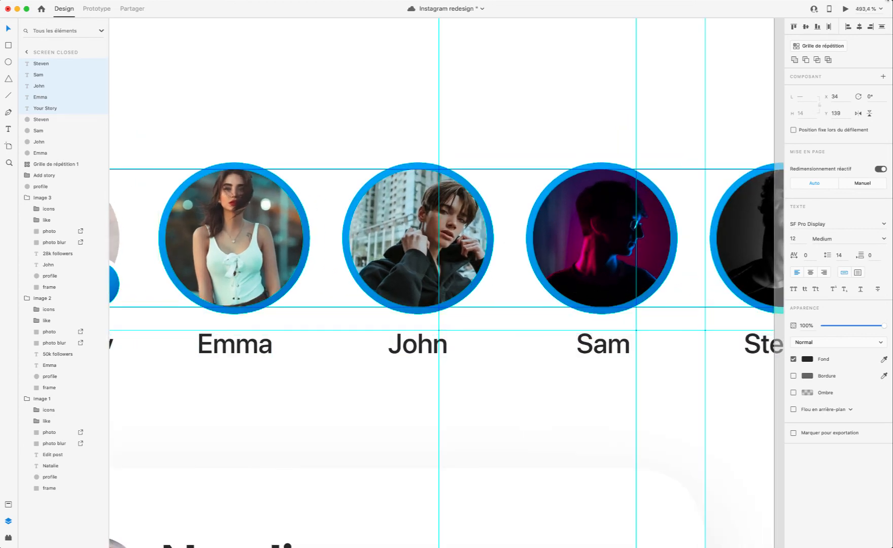
Step: Check the caption spacing in the preview, move the captions up to Y 138, preview the result and deselect them
click(844, 9)
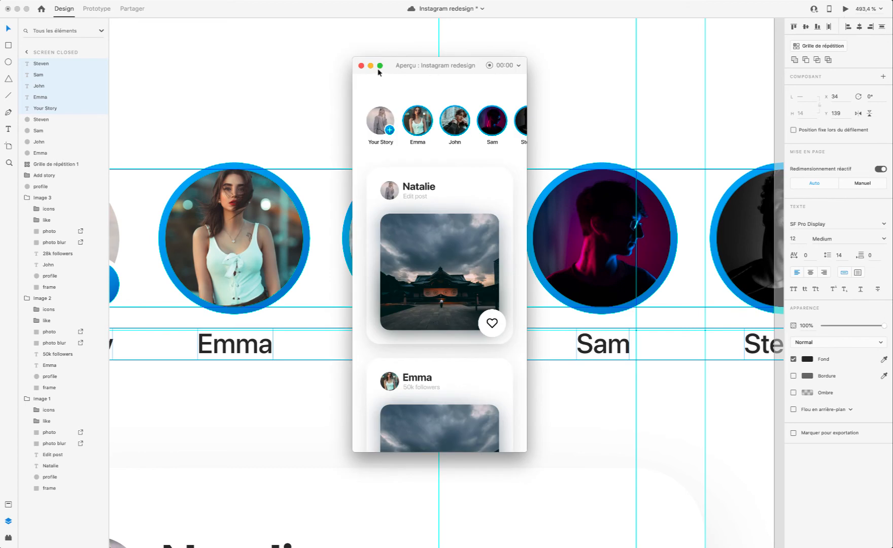
click(363, 67)
key(Up)
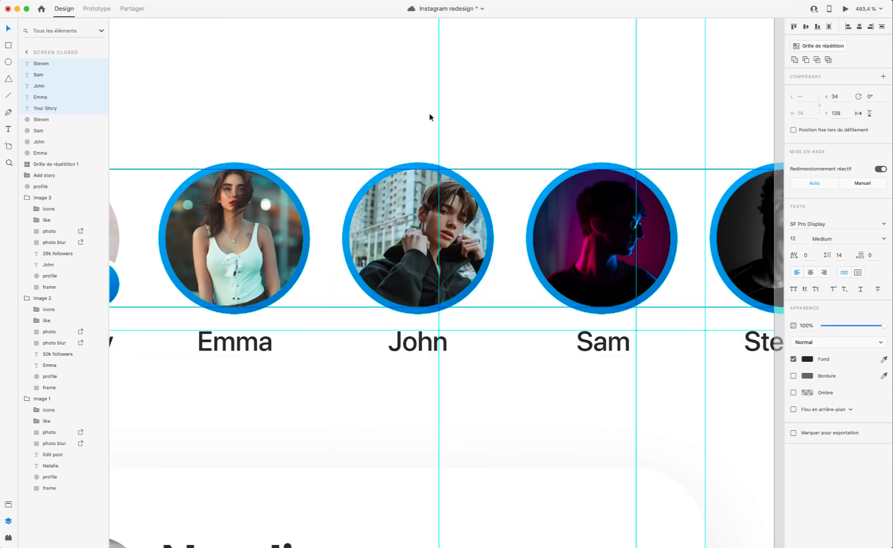
click(845, 10)
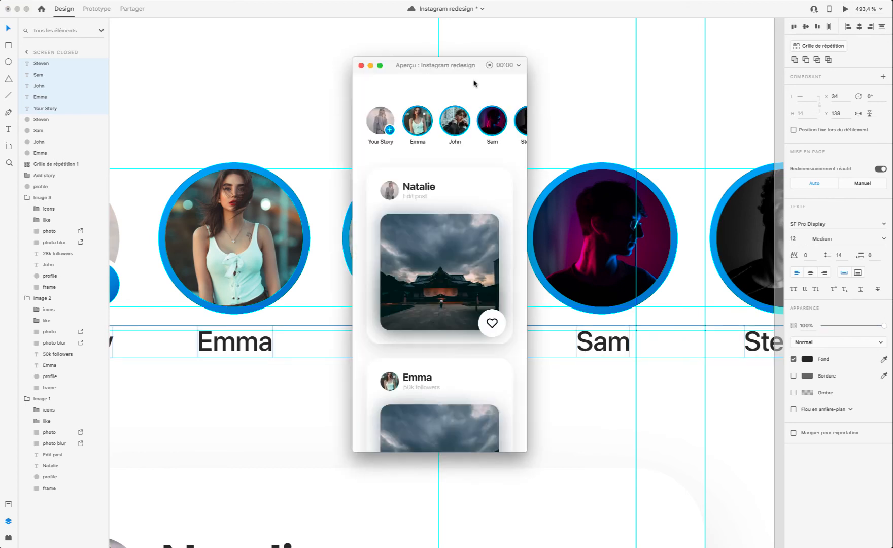
click(361, 67)
click(588, 397)
scroll(588, 397, left, 10)
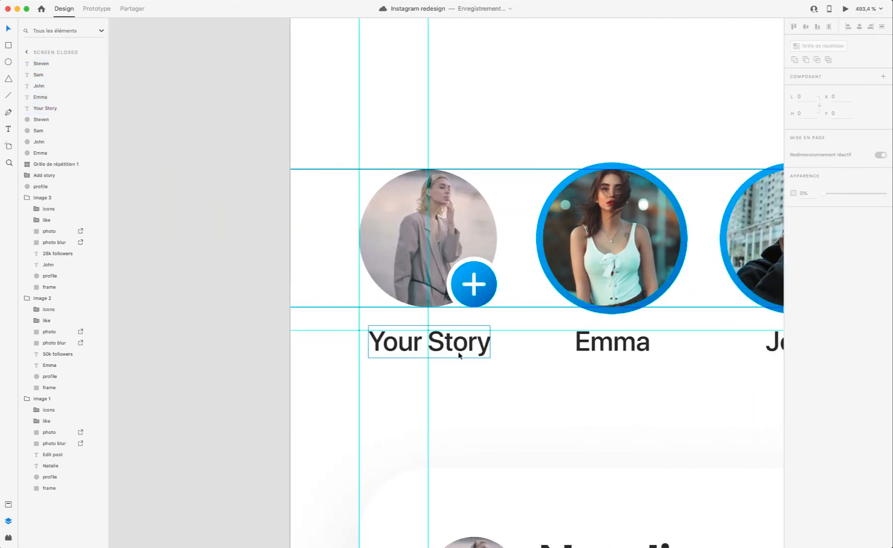
Step: Select all five captions under the story pictures on Screen closed
click(459, 355)
scroll(459, 355, right, 5)
shift+click(456, 345)
shift+click(643, 345)
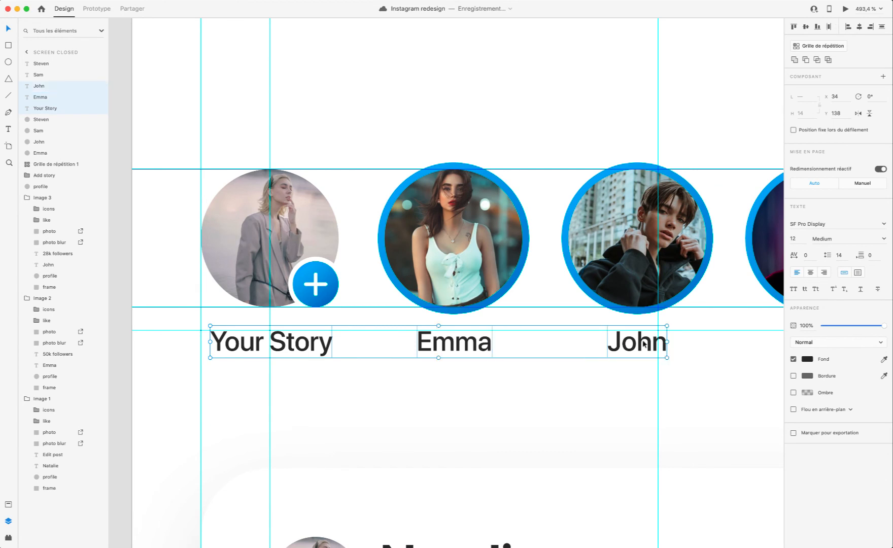
scroll(643, 345, right, 5)
shift+click(622, 346)
shift+click(767, 344)
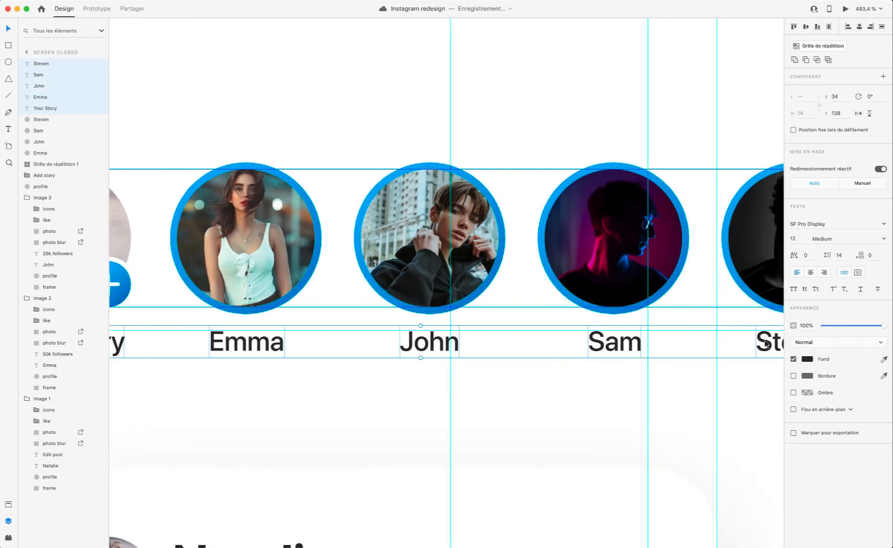
scroll(767, 344, right, 2)
Step: Try font size 14 on the selected captions, preview the story row and undo the size change
click(800, 243)
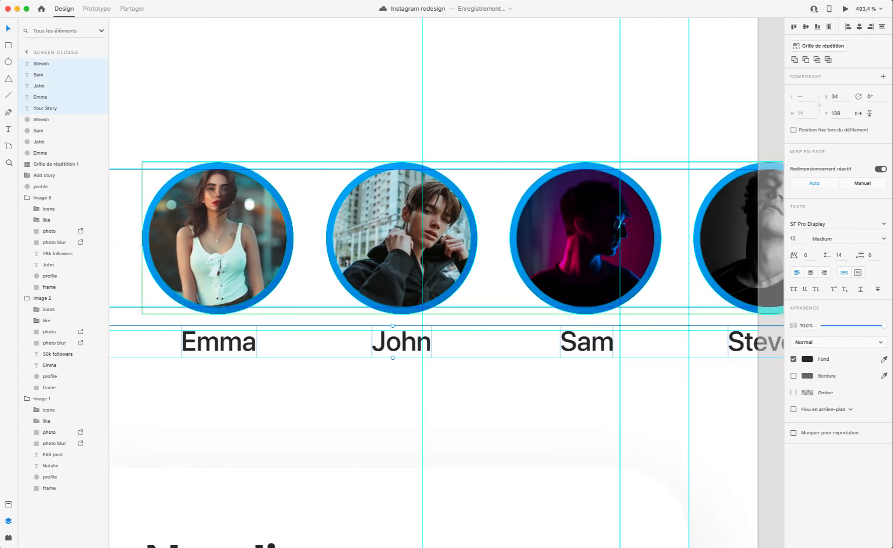
text(14)
key(Return)
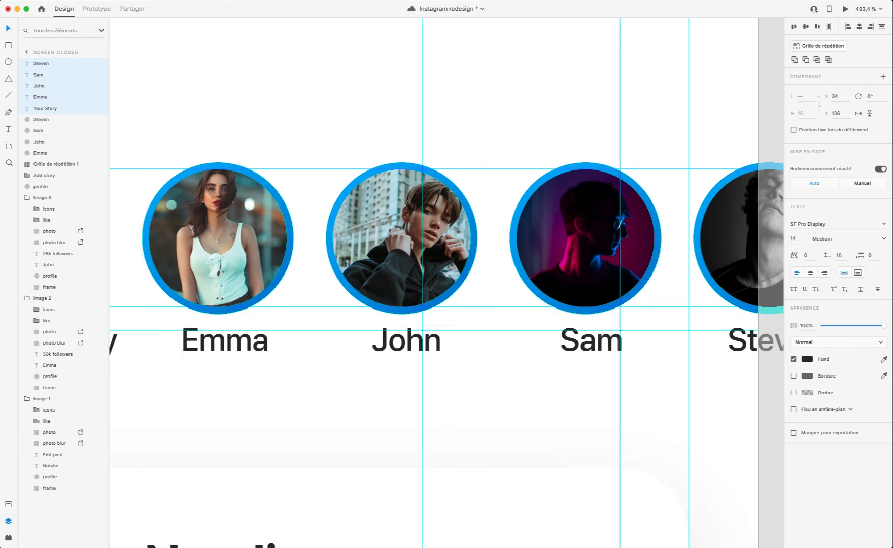
click(844, 9)
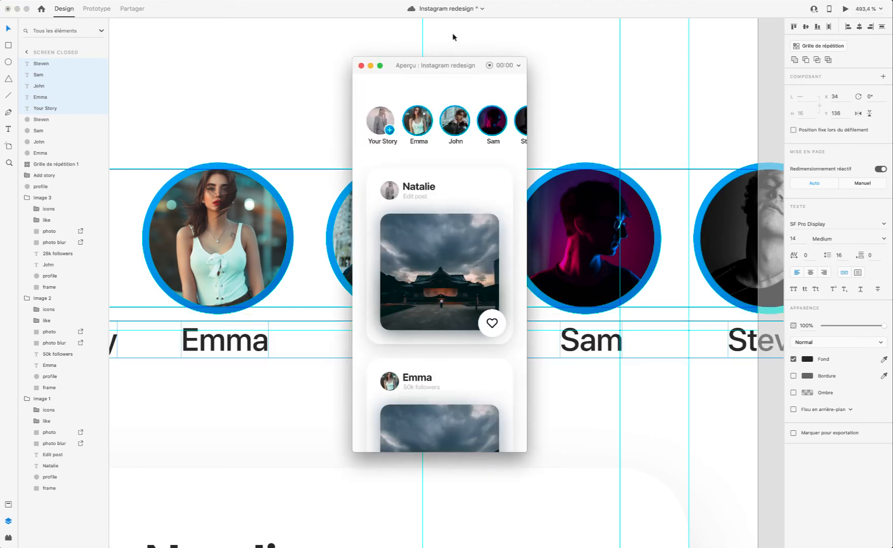
click(360, 65)
key(super+z)
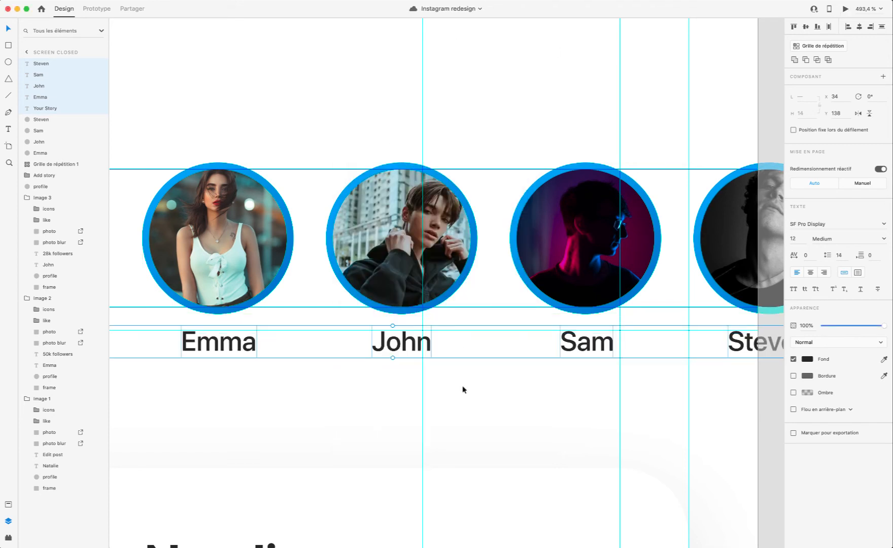
Step: Try the Light, Thin and Regular font weights on the story captions and preview the story row in Regular
click(888, 241)
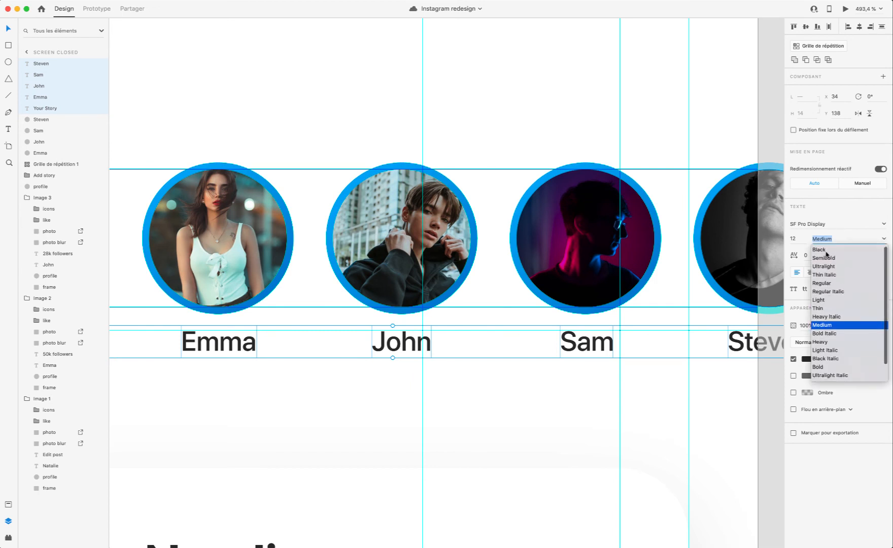
click(828, 301)
click(884, 243)
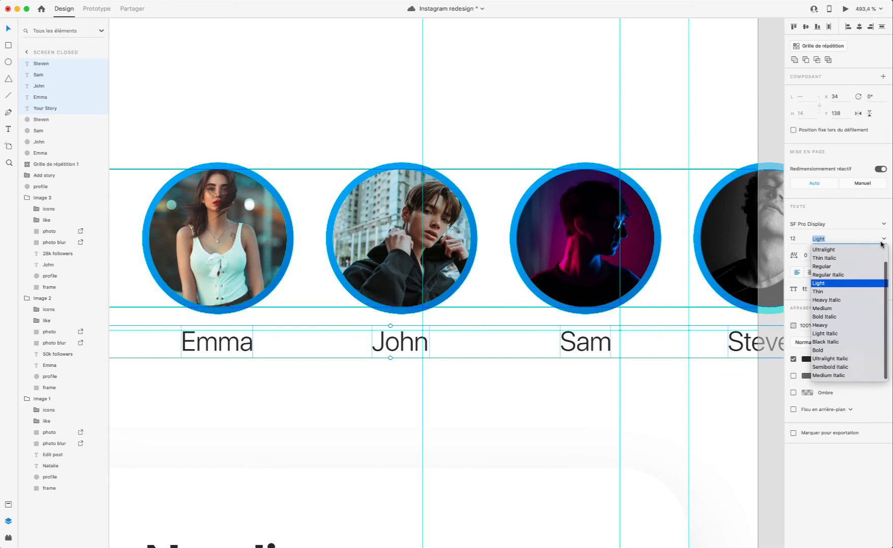
click(836, 291)
click(884, 241)
scroll(837, 275, up, 2)
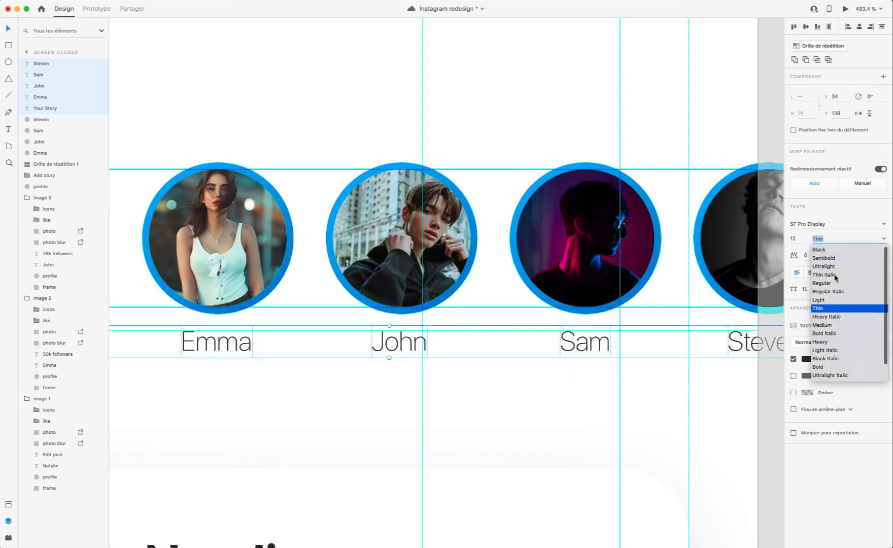
click(832, 283)
click(845, 9)
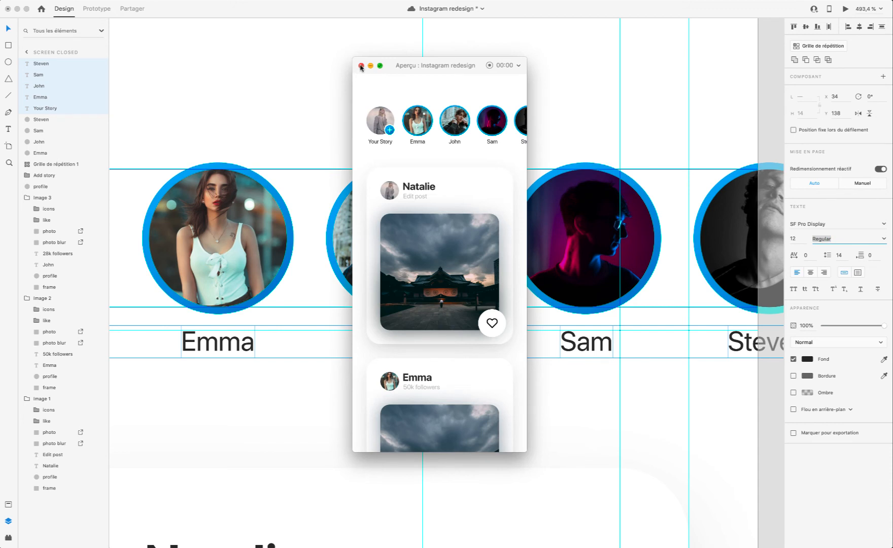
click(361, 67)
Step: Try font size 14 on the Regular-weight story captions and check them in the preview
text(14)
key(Return)
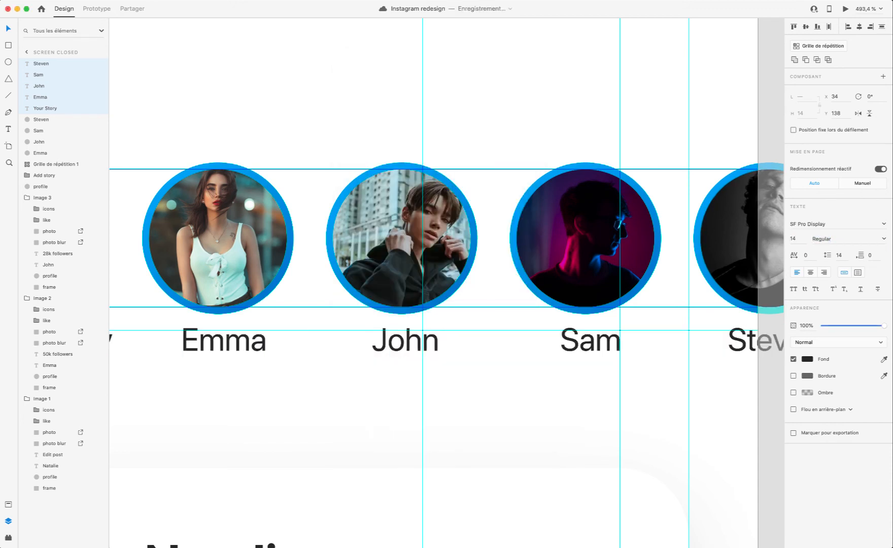
click(844, 9)
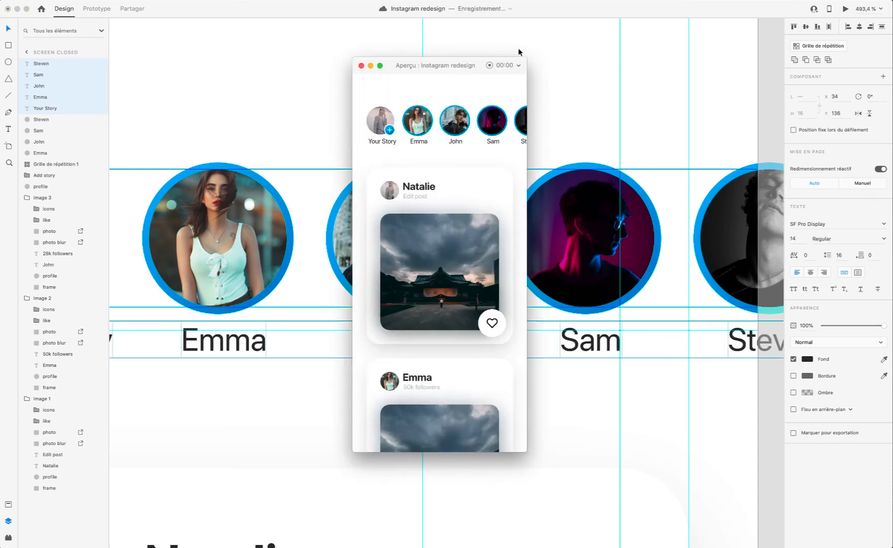
click(360, 66)
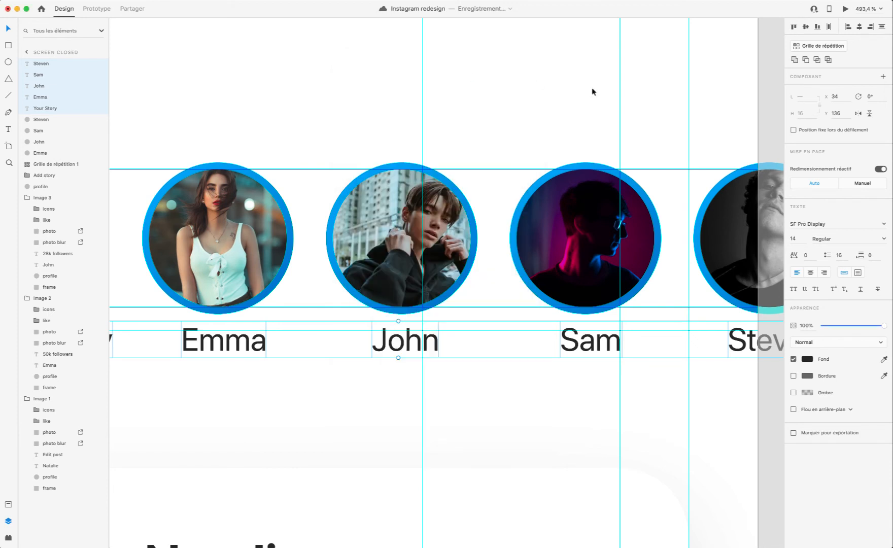
Step: Undo the story captions' font size and weight changes back to 12 Medium
key(super+z)
key(super+z)
key(super+z)
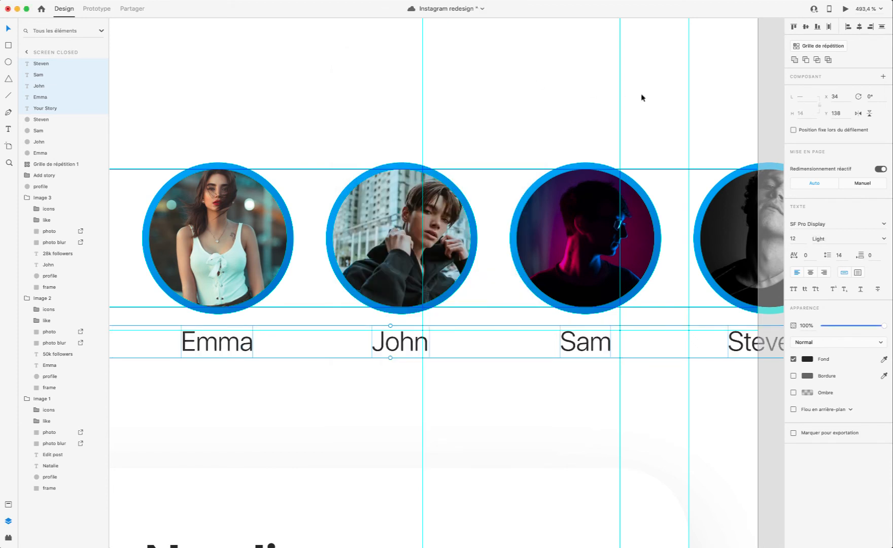
key(super+z)
Step: Preview the story row, check the spacing between the rings and the captions, and deselect the captions
click(843, 10)
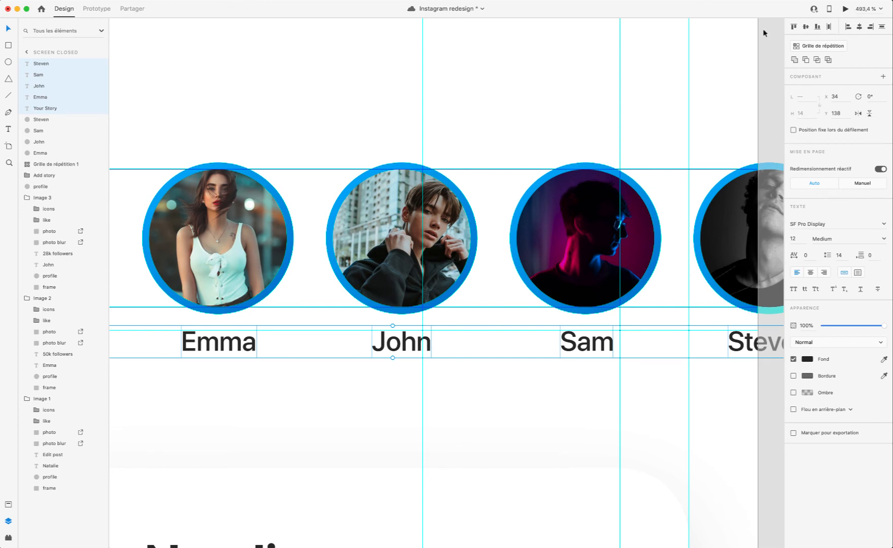
click(362, 70)
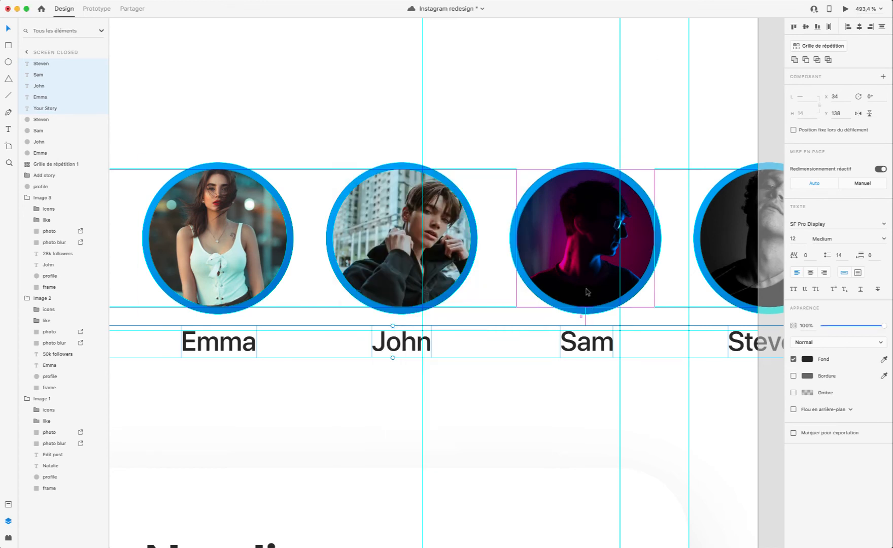
scroll(558, 309, left, 3)
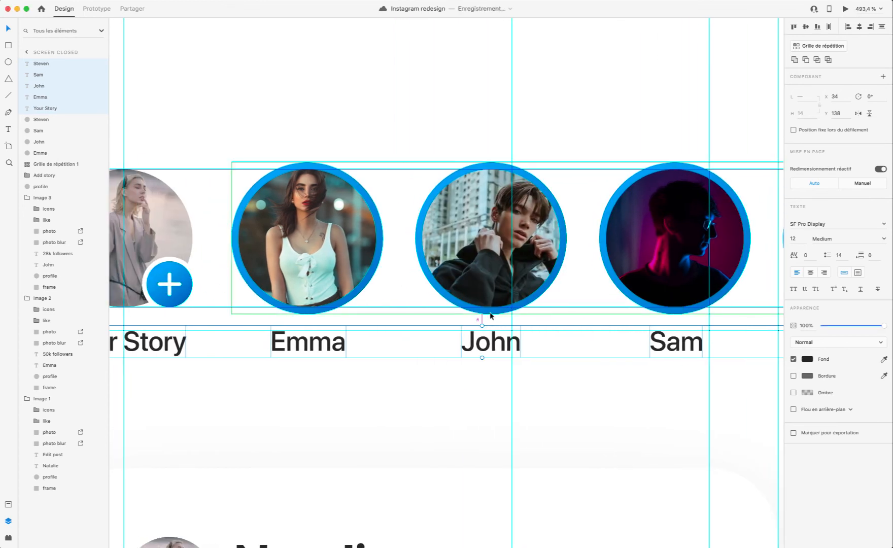
click(843, 10)
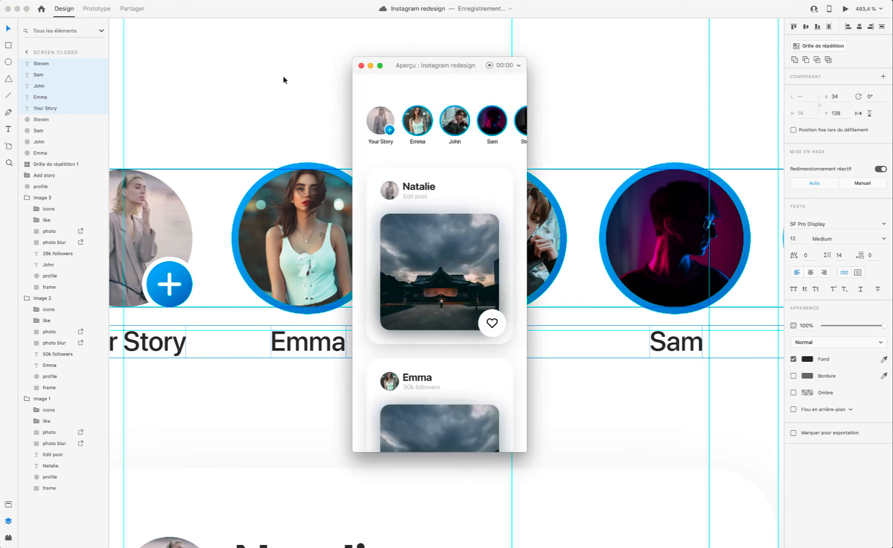
click(361, 66)
click(327, 92)
Step: Add a horizontal guide along the captions' lower edge and another just above the first card at about Y 190
scroll(327, 93, down, 5)
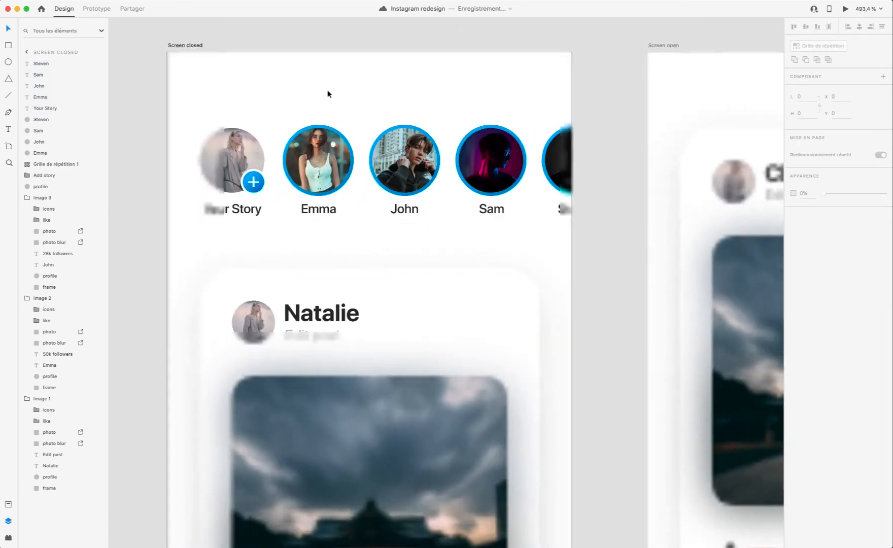
click(374, 254)
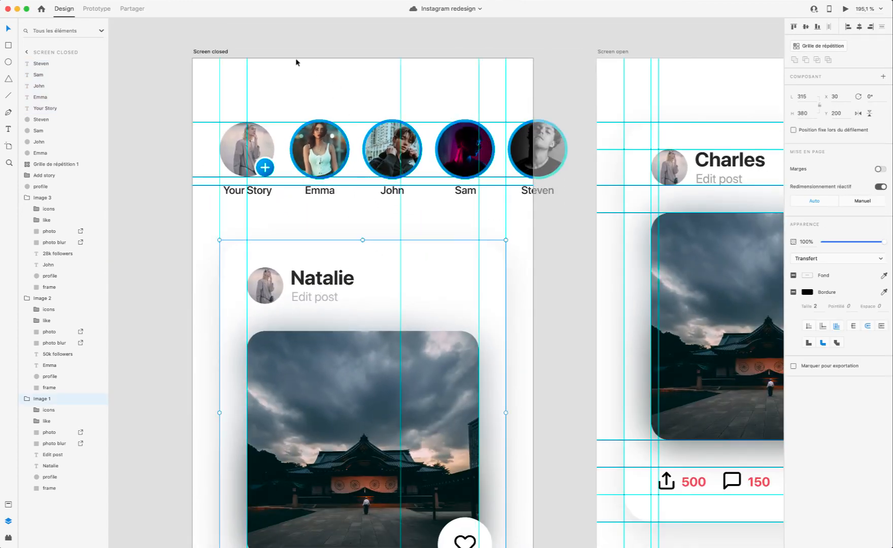
drag(297, 59, 314, 197)
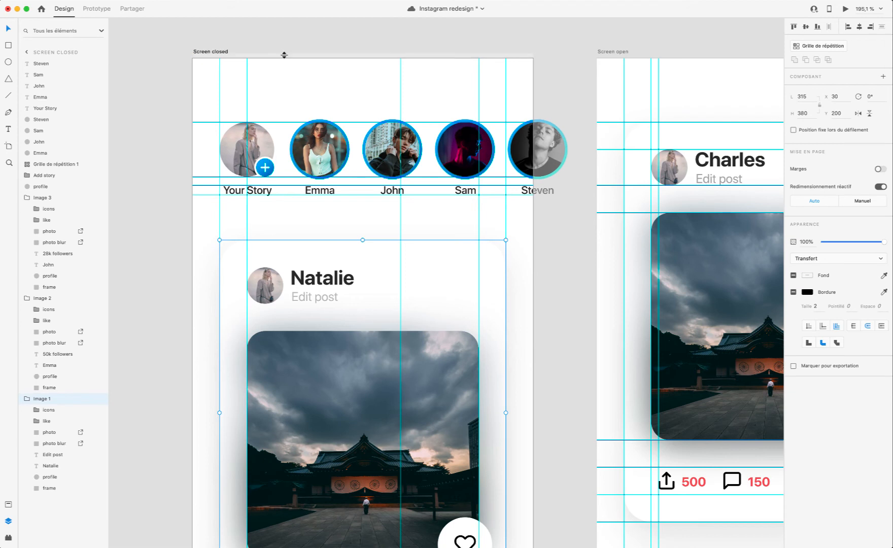
drag(284, 57, 309, 228)
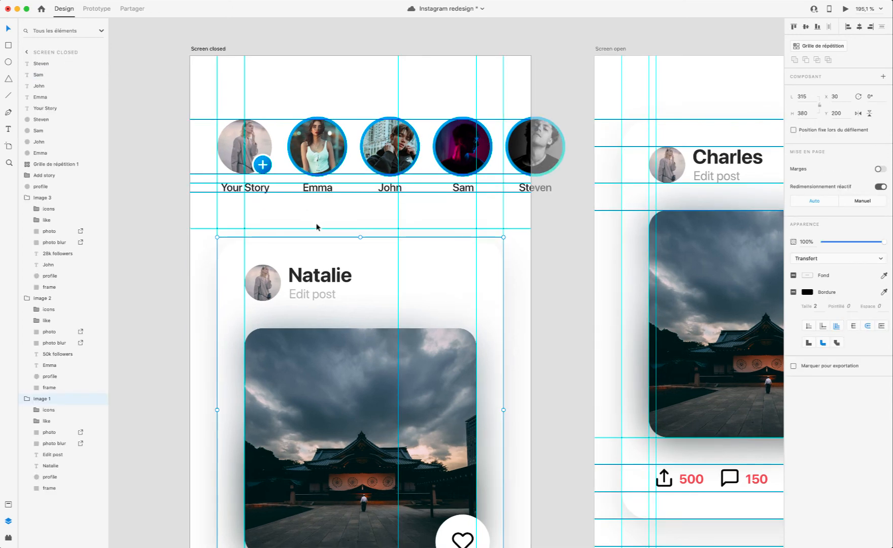
Step: Select all three image cards on Screen closed, move them together up to Y 190 and preview the result
scroll(319, 219, left, 3)
scroll(365, 170, down, 10)
scroll(364, 170, left, 3)
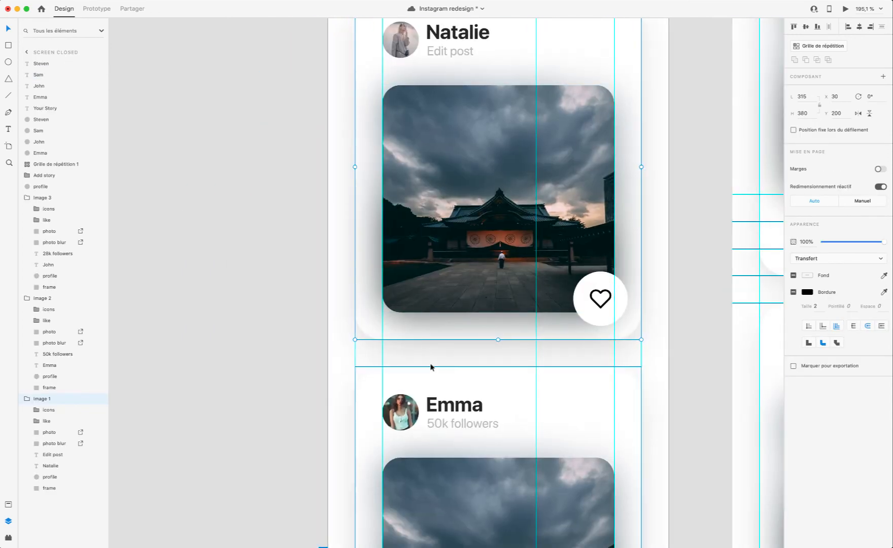
scroll(459, 327, up, 5)
scroll(455, 325, up, 2)
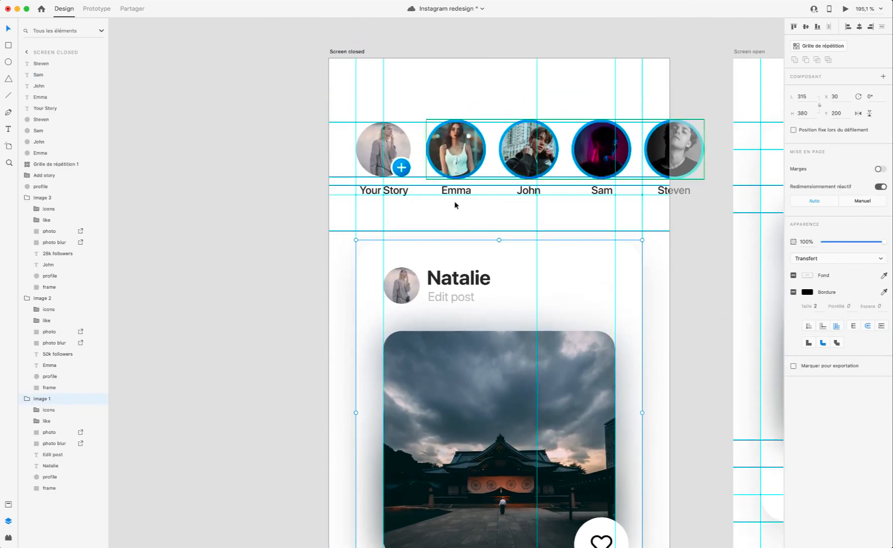
scroll(466, 255, down, 5)
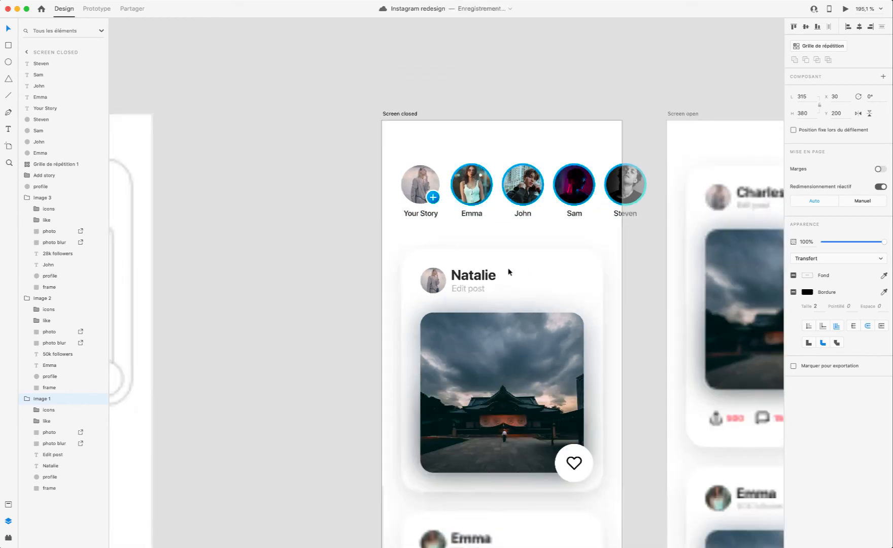
scroll(504, 434, down, 2)
scroll(501, 434, down, 7)
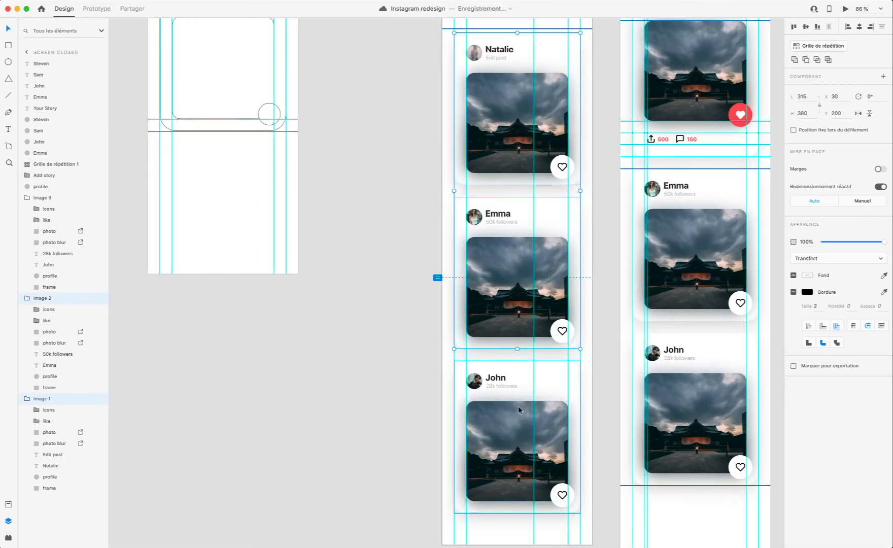
shift+click(518, 408)
scroll(518, 407, up, 8)
drag(510, 340, 509, 335)
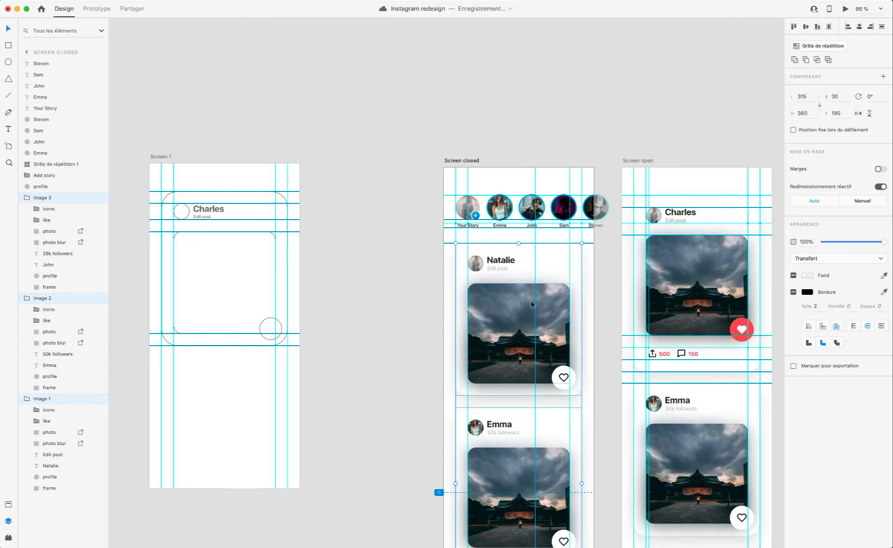
click(845, 9)
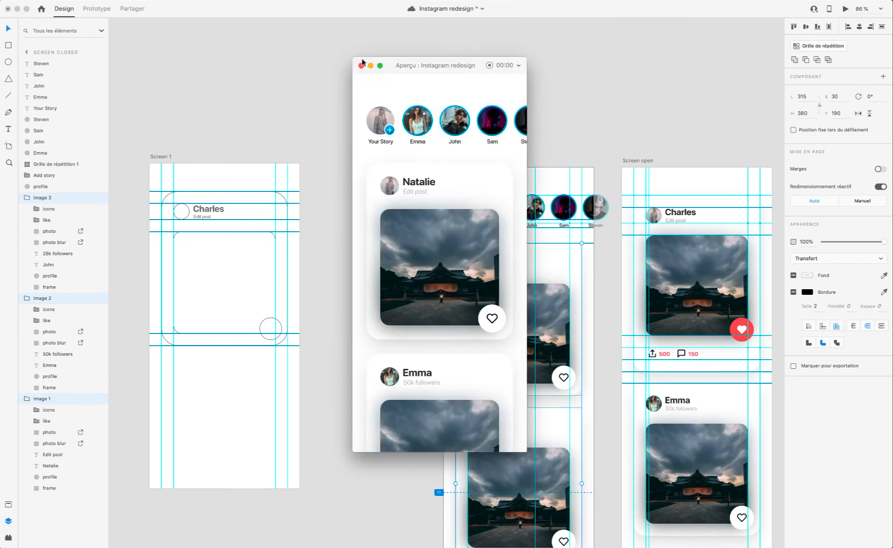
click(361, 65)
Step: Try the guide above the first card and all three cards at Y 180 and preview the tighter gap
scroll(441, 182, up, 10)
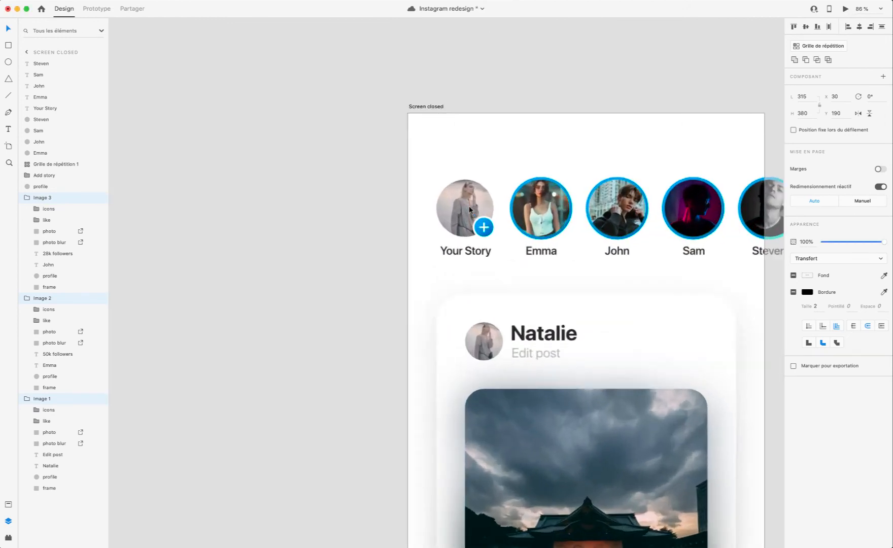
drag(416, 328, 417, 316)
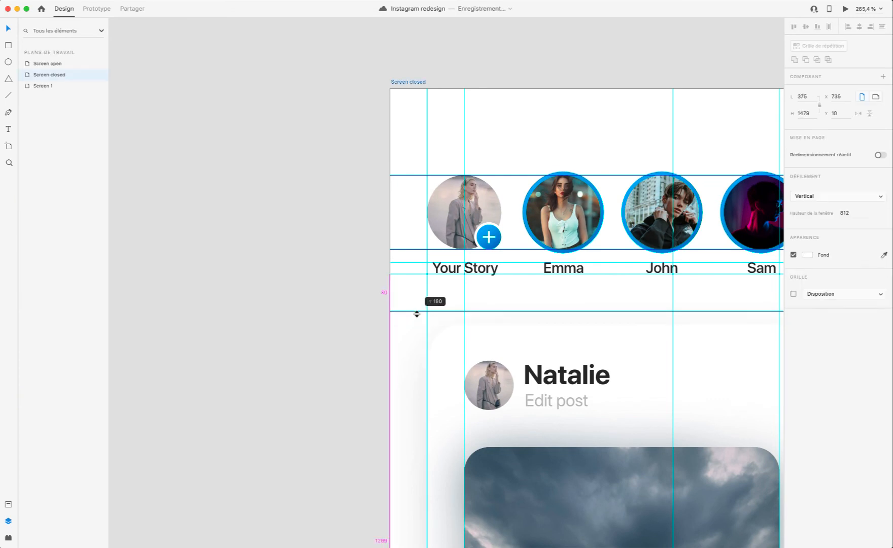
key(Up)
key(Up)
key(Up)
key(Up)
key(Up)
key(Up)
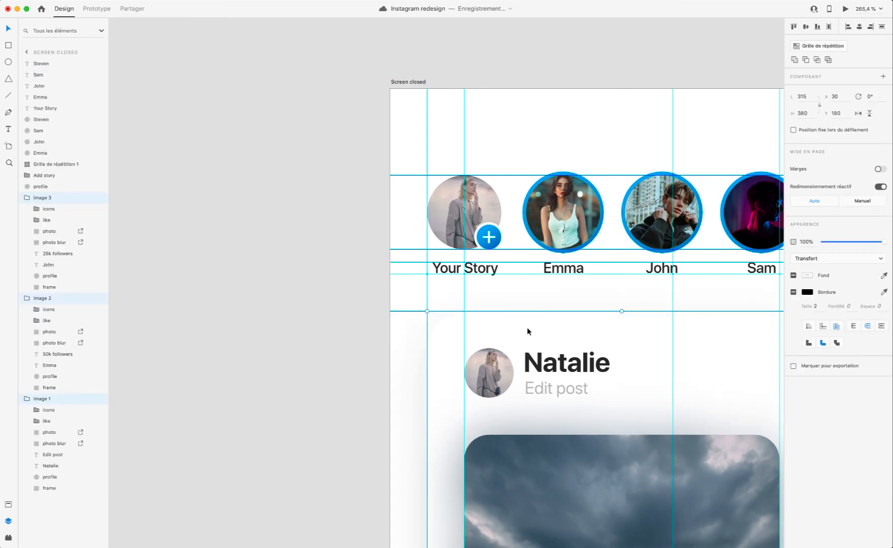
scroll(528, 333, down, 1)
click(845, 9)
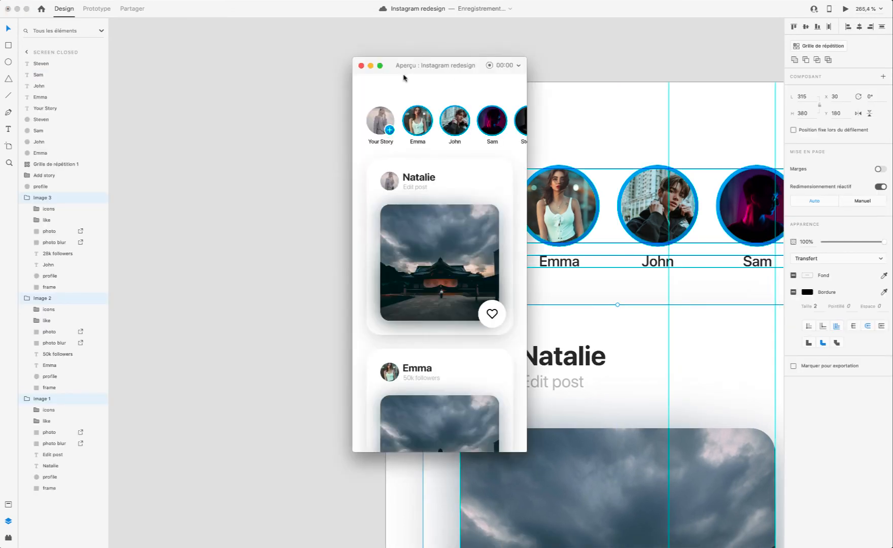
click(361, 66)
Step: Move the three image cards back down to Y 190 and check the spacing in the preview
key(shift+Down)
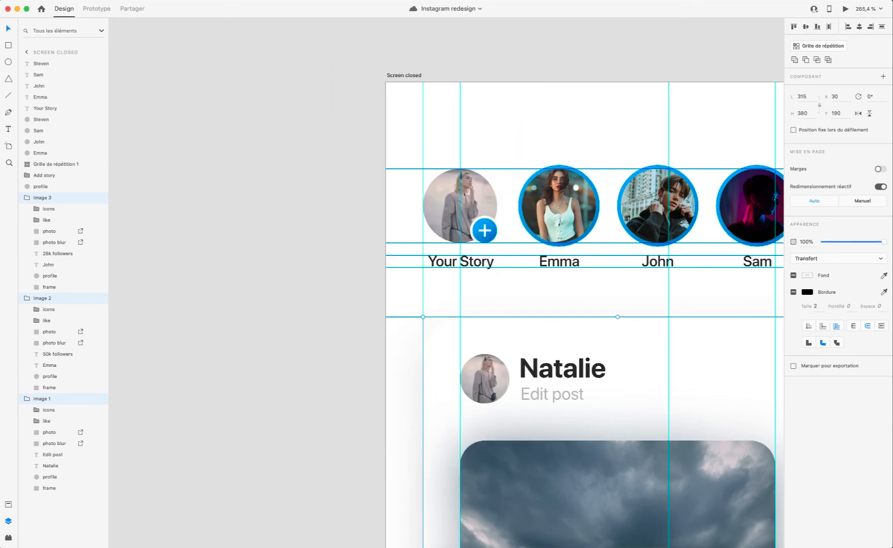
click(845, 9)
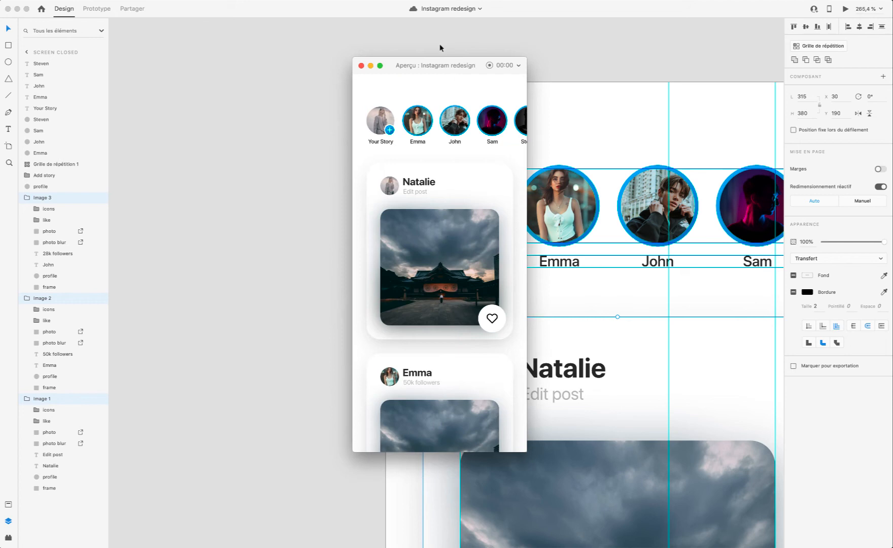
click(361, 66)
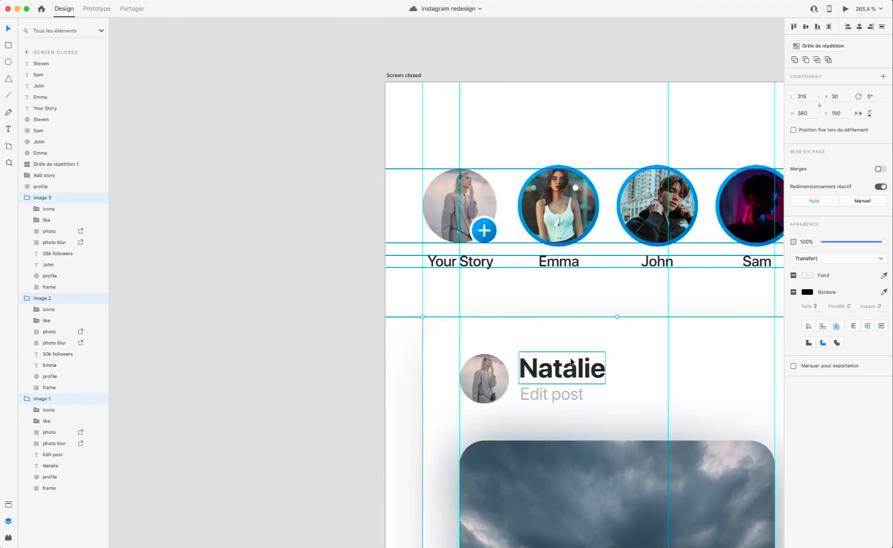
Step: Preview Screen closed and scroll through the feed to check the spacing between the story row and the cards
scroll(574, 363, down, 5)
scroll(574, 363, up, 4)
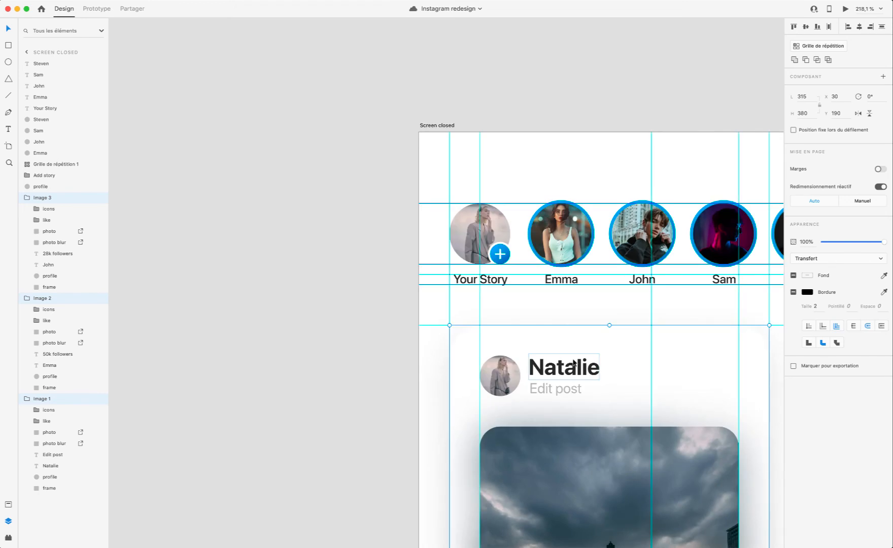
scroll(555, 388, right, 3)
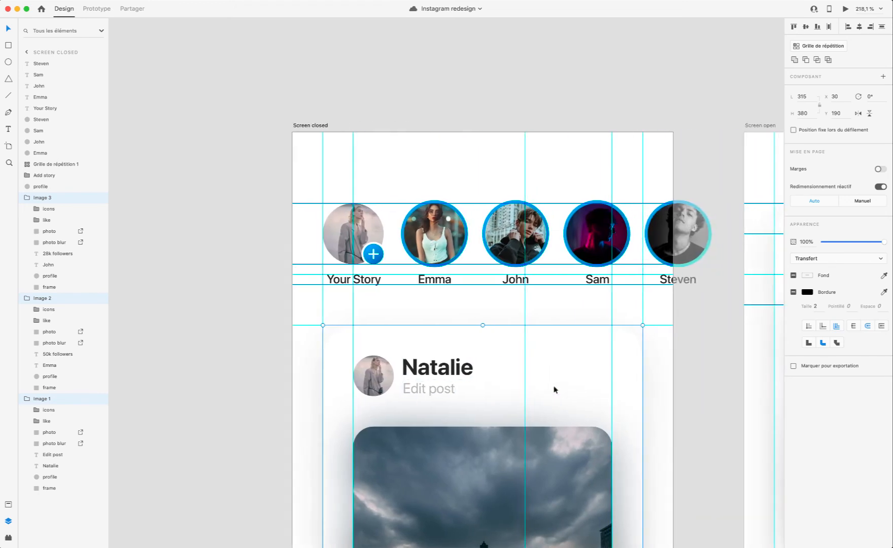
scroll(425, 430, up, 5)
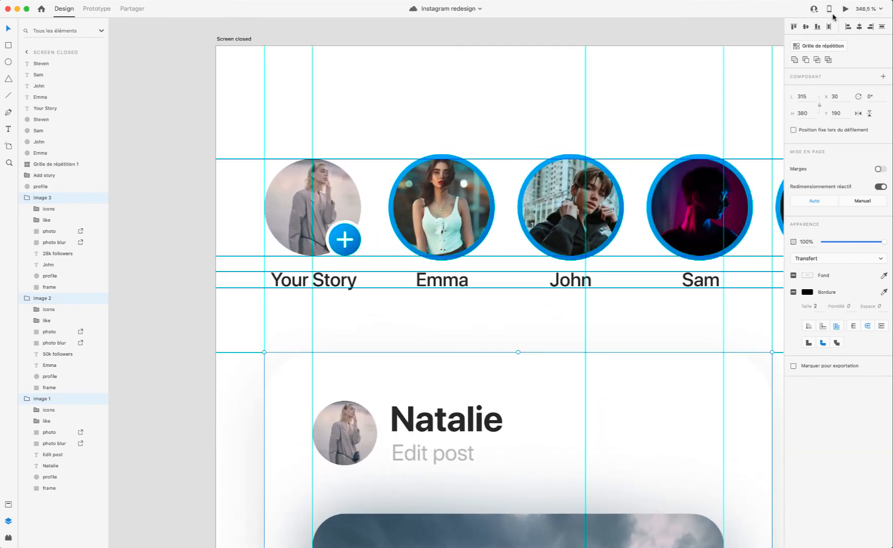
click(845, 8)
scroll(453, 199, down, 2)
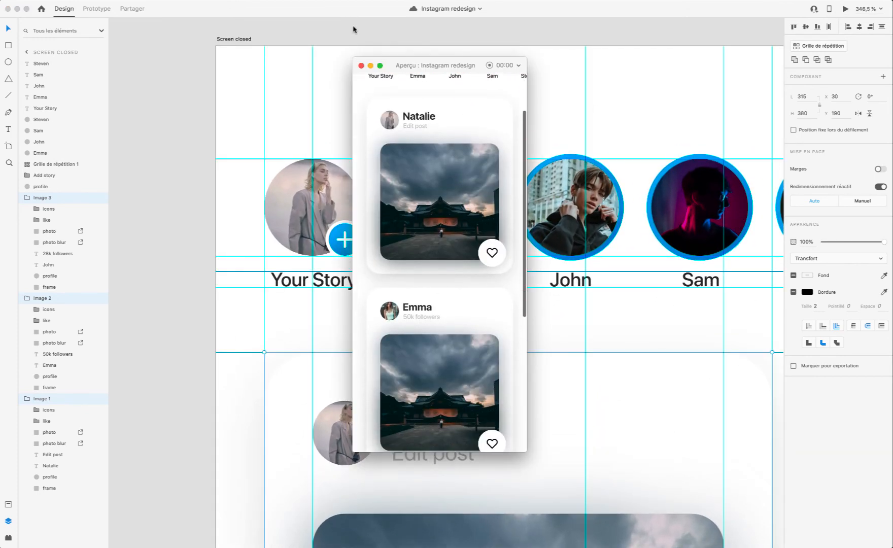
click(361, 65)
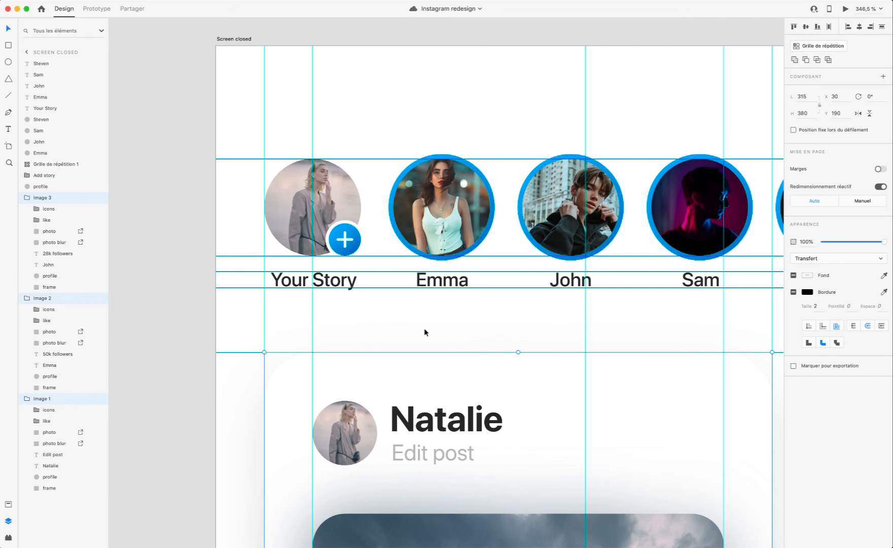
Step: Try deleting the "Edit post" subtitle from the first card's header on Screen closed
scroll(425, 332, down, 5)
scroll(425, 332, right, 5)
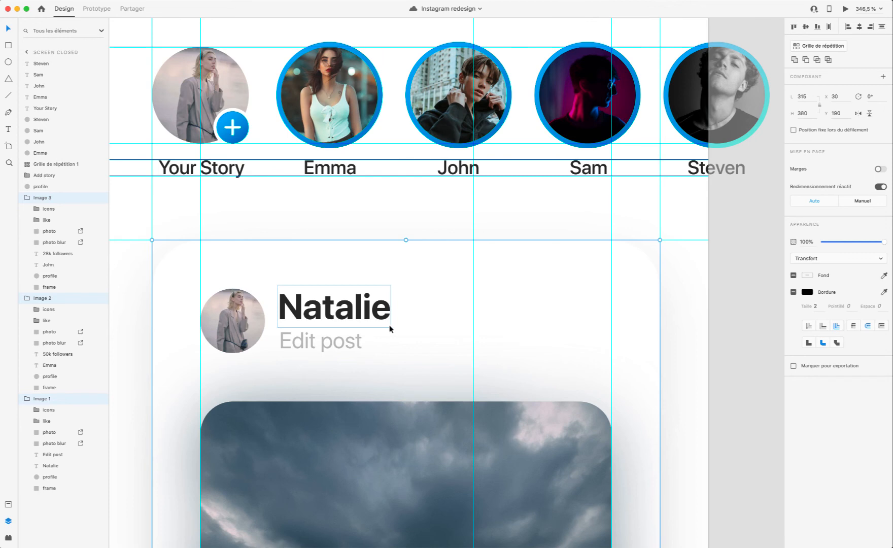
scroll(347, 346, down, 5)
scroll(324, 353, up, 3)
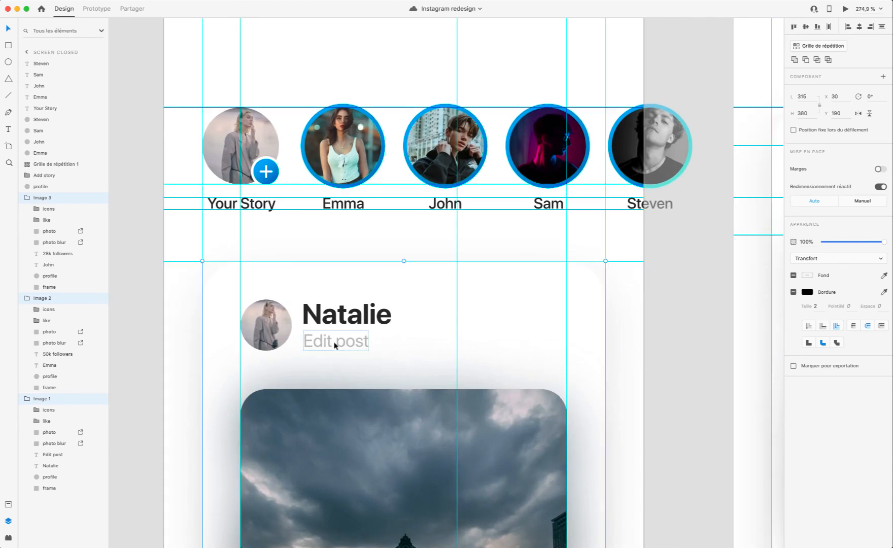
double_click(334, 346)
key(Delete)
scroll(337, 346, down, 10)
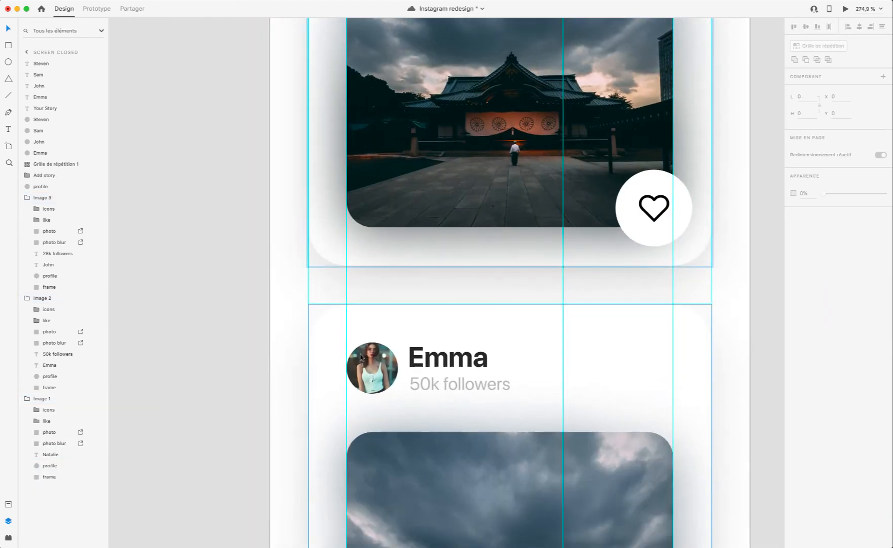
Step: Try moving the first card's name down beside its profile photo, to Y 227
click(441, 381)
scroll(441, 381, up, 10)
scroll(436, 378, up, 5)
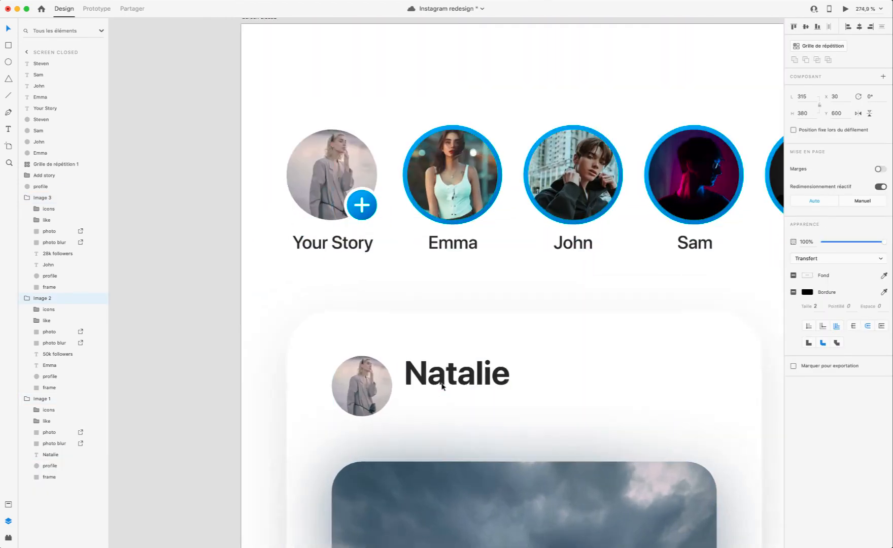
click(432, 375)
double_click(433, 375)
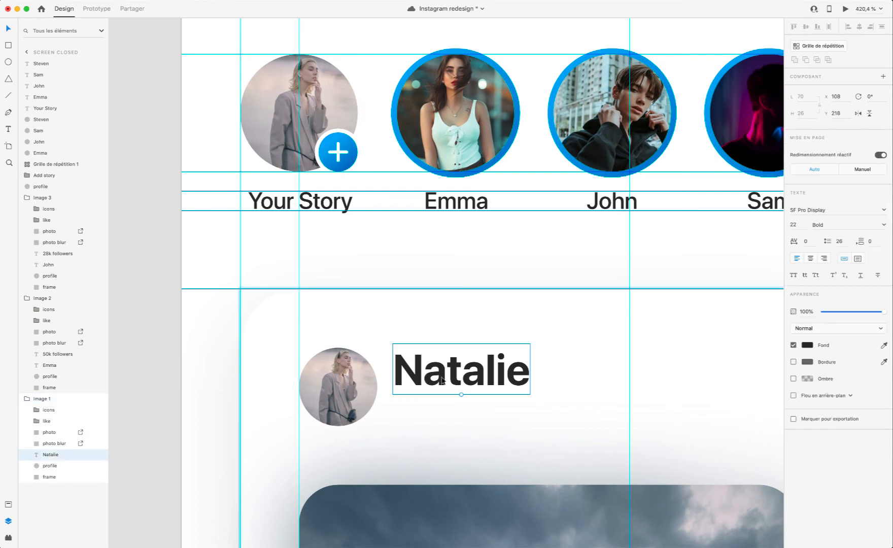
drag(433, 376, 428, 397)
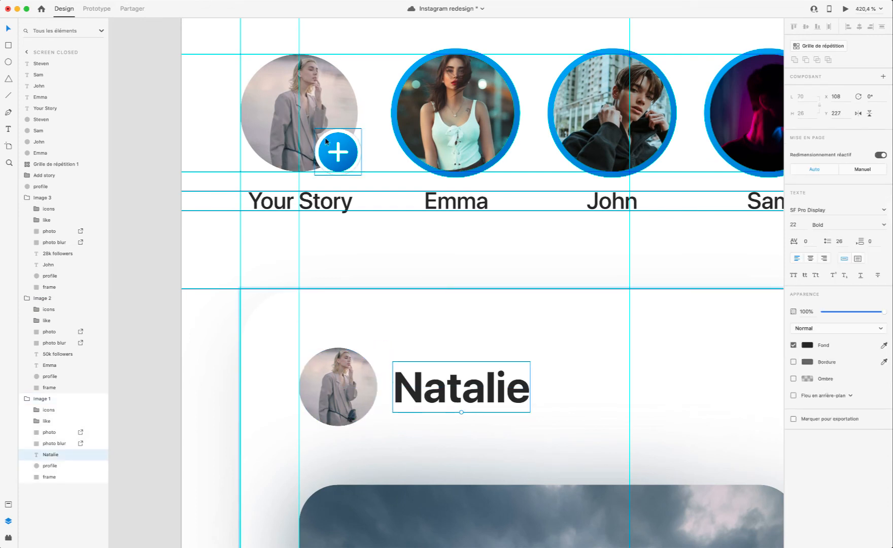
Step: Try adding a copy of the Add story badge to the first card's profile photo at X 85, Y 241, and preview it
click(344, 164)
scroll(344, 228, right, 1)
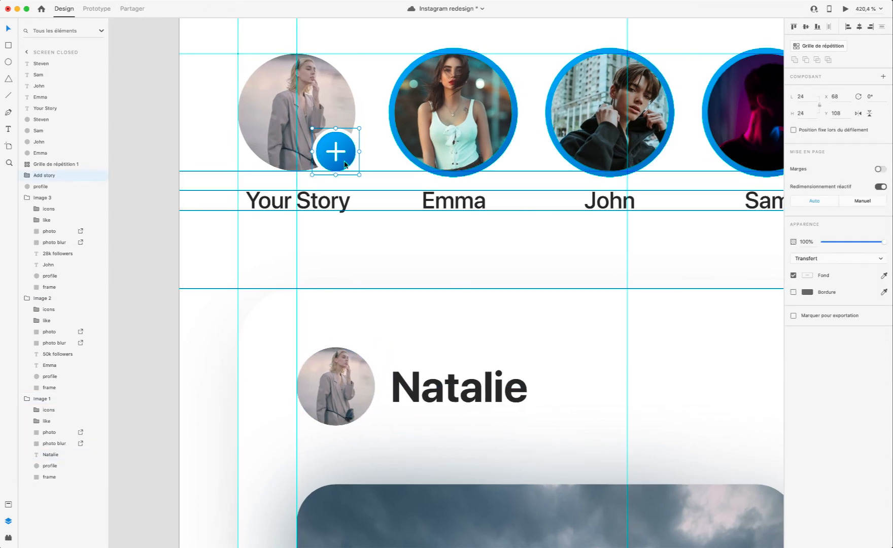
click(340, 311)
double_click(348, 372)
key(super+v)
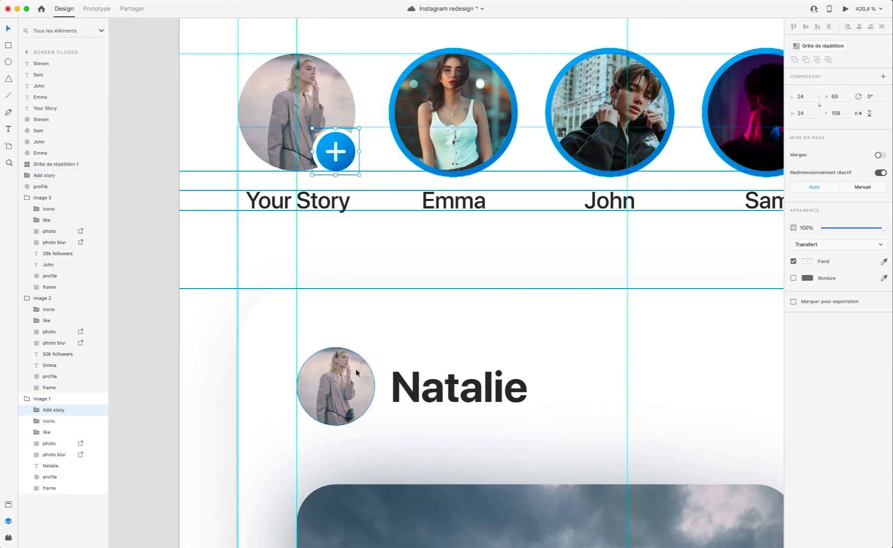
drag(341, 155, 376, 419)
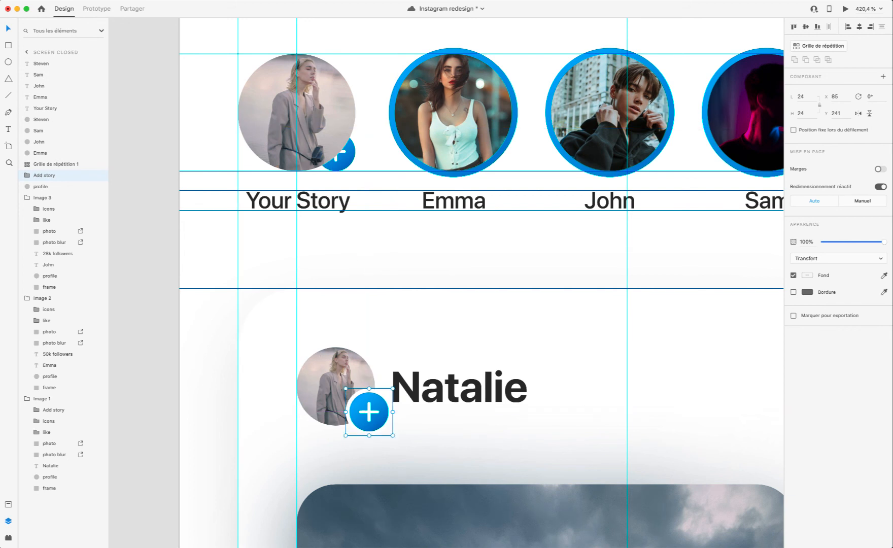
click(844, 9)
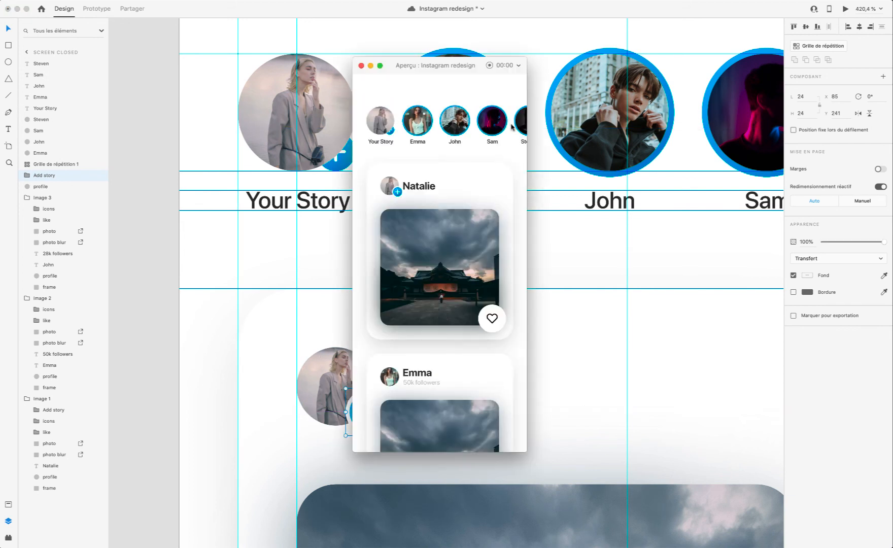
click(361, 66)
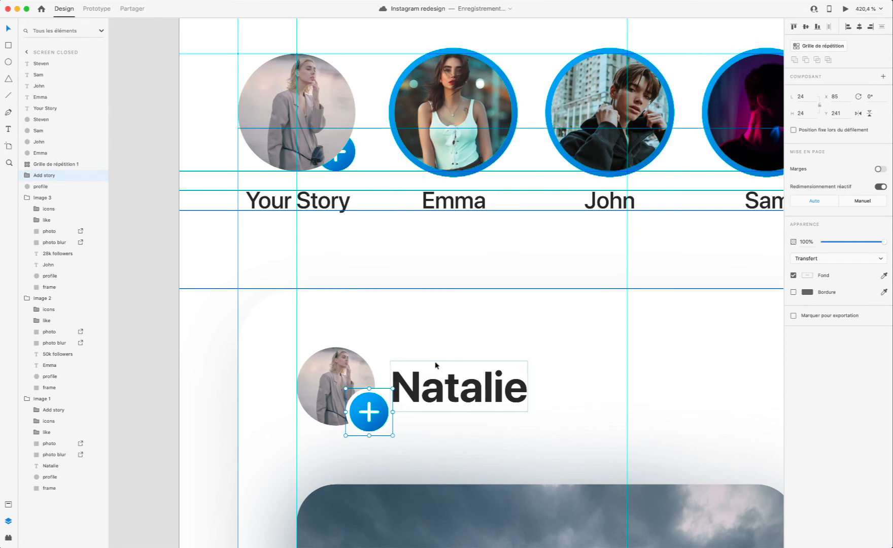
Step: Try the first card without the plus badge and with its name at X 110, Y 228, and preview the header
key(Delete)
click(430, 396)
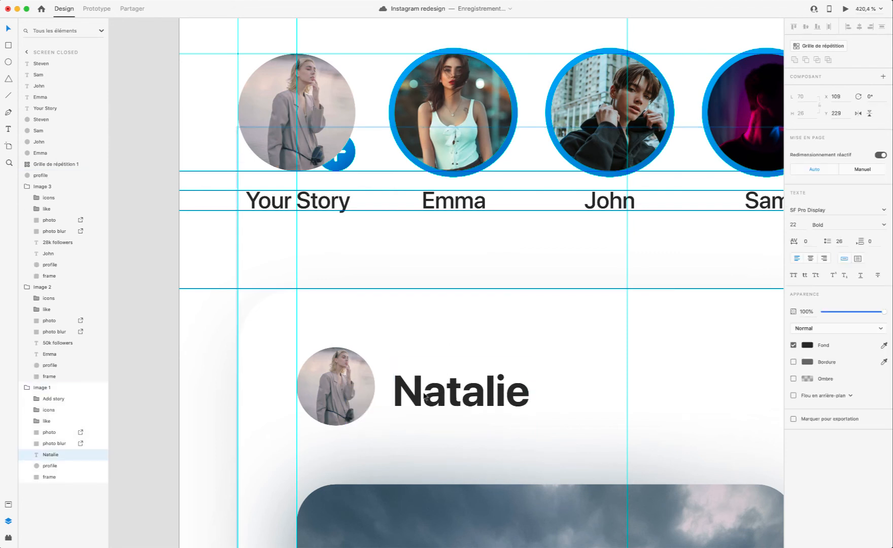
drag(425, 397, 427, 395)
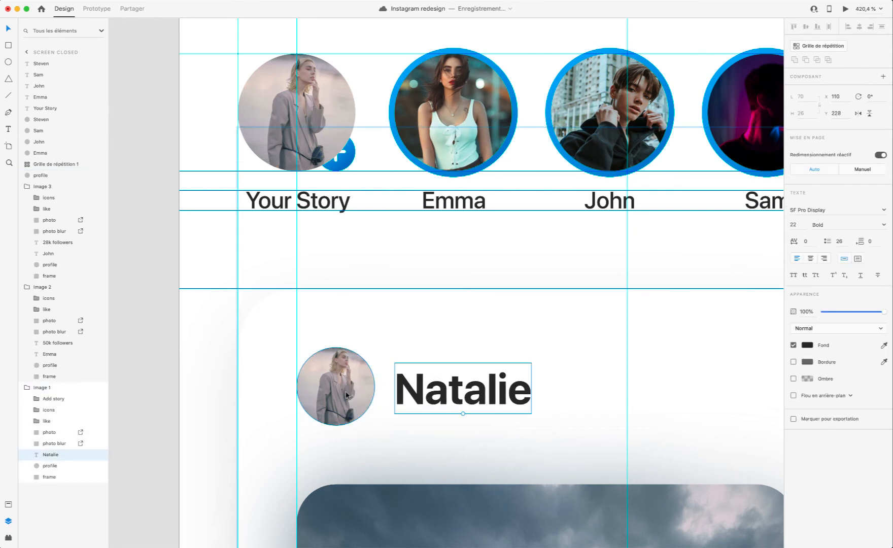
click(845, 9)
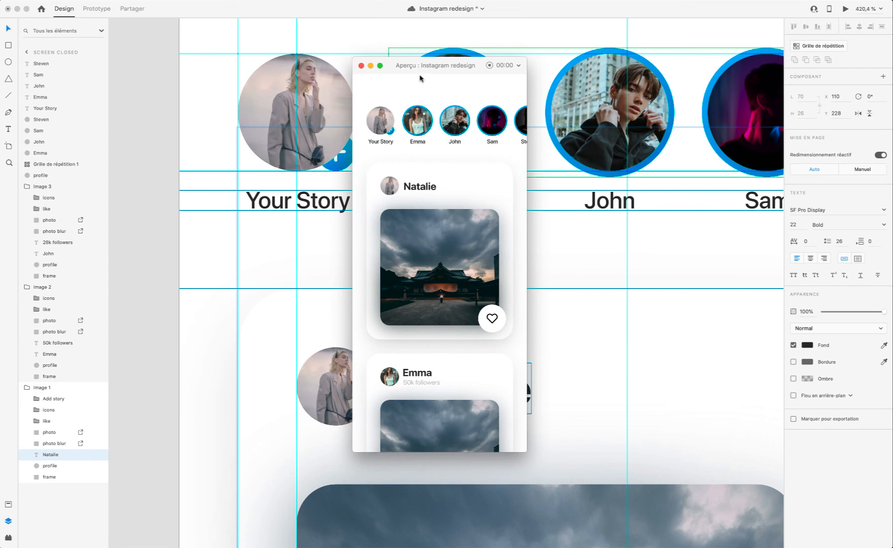
click(361, 66)
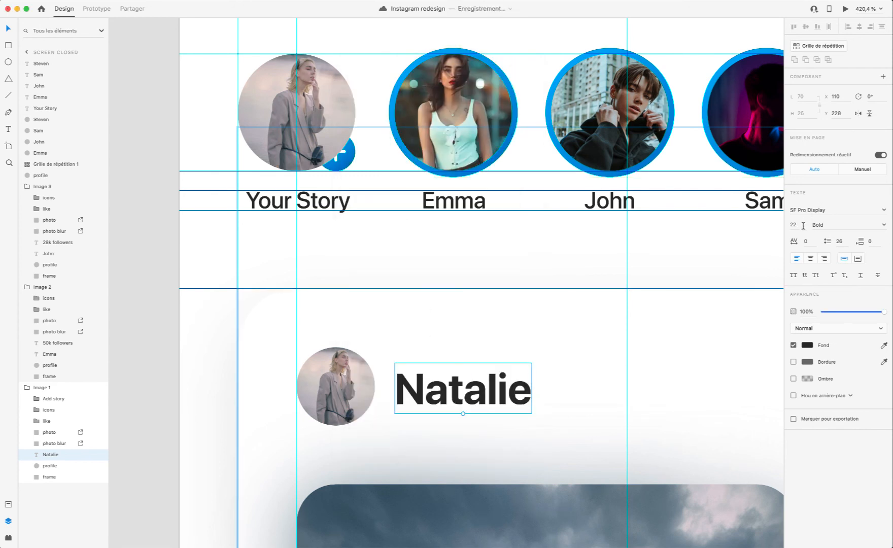
Step: Try the first card's name at font size 20 and at 18
text(20)
key(Return)
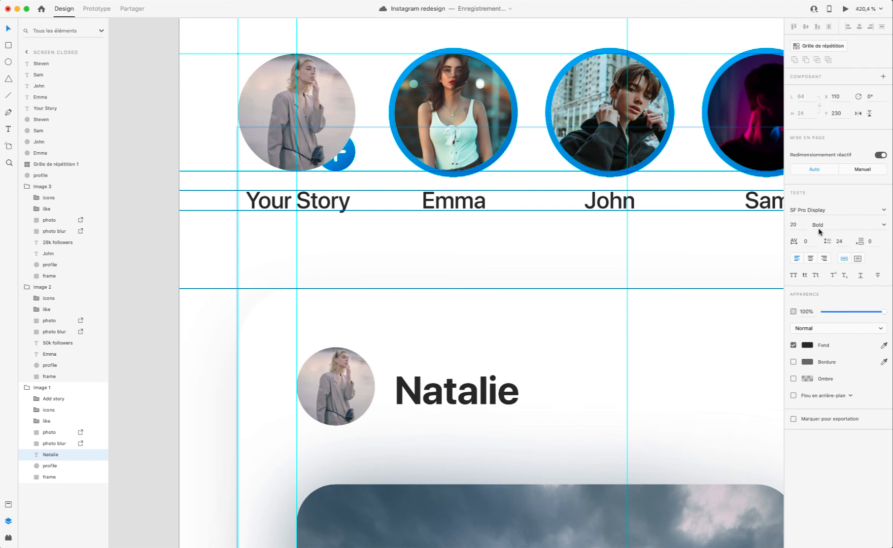
text(18)
key(Return)
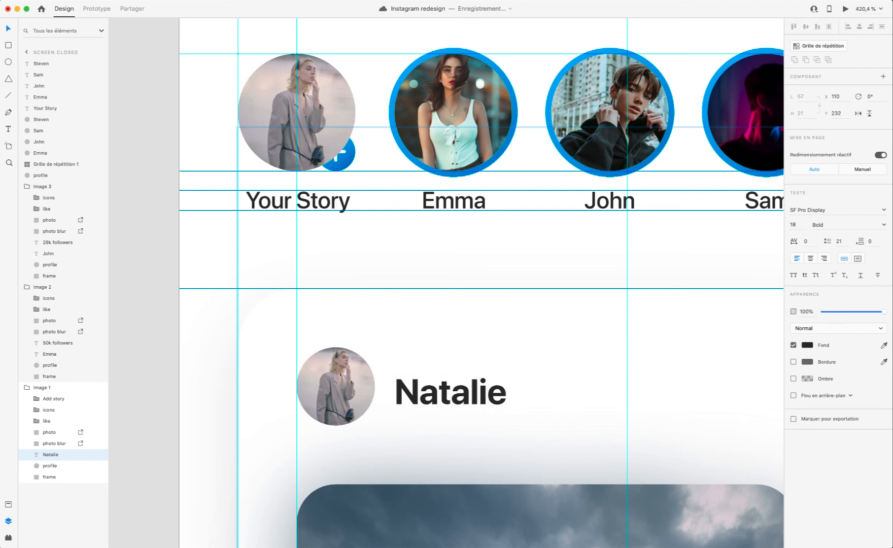
Step: Try centring the first card's name vertically on its profile photo and nudging it to X 112, and preview it
shift+click(331, 389)
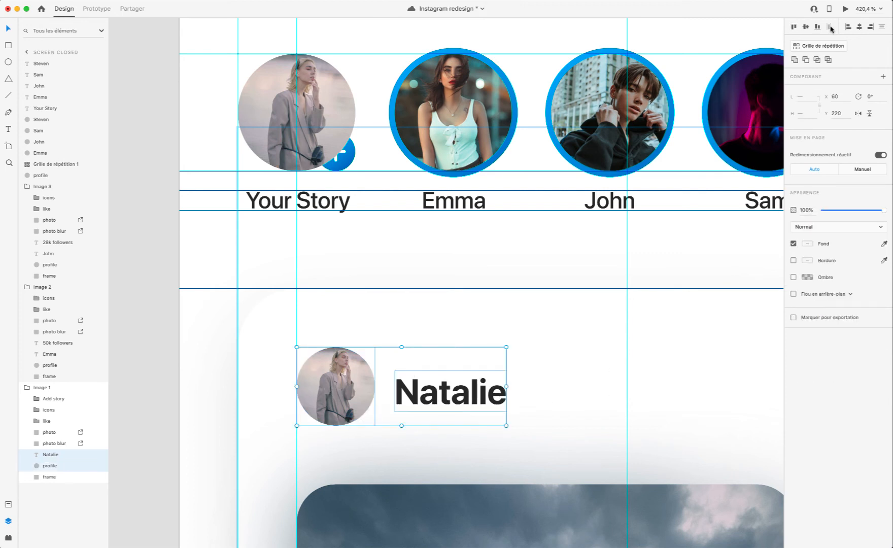
click(804, 27)
click(546, 369)
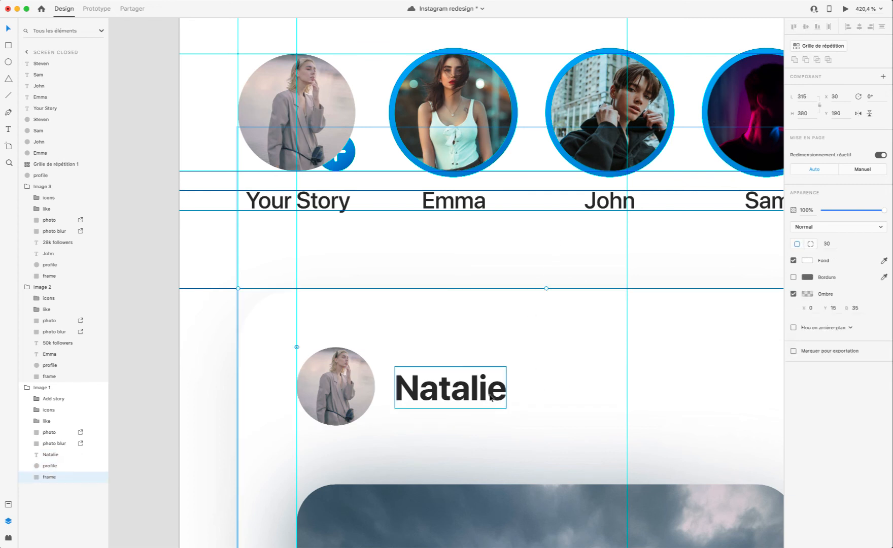
click(489, 395)
key(alt)
key(Right)
key(Right)
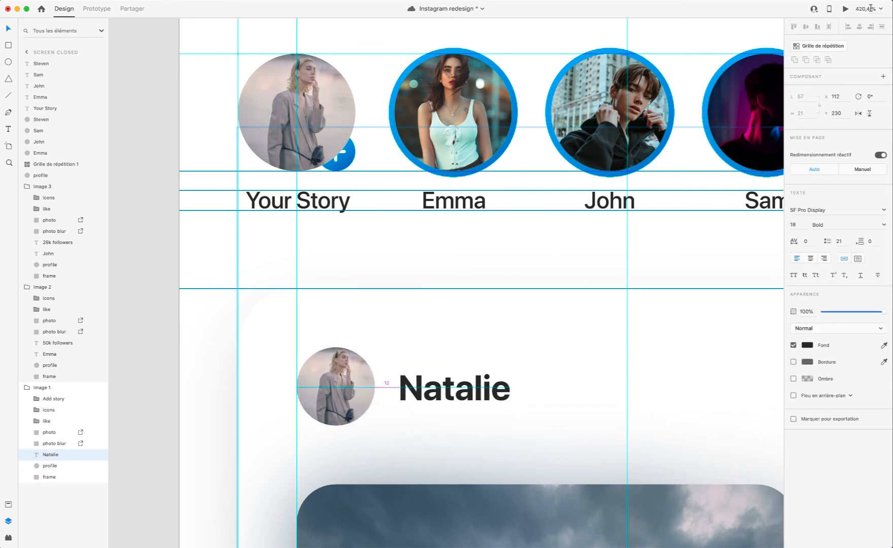
click(843, 10)
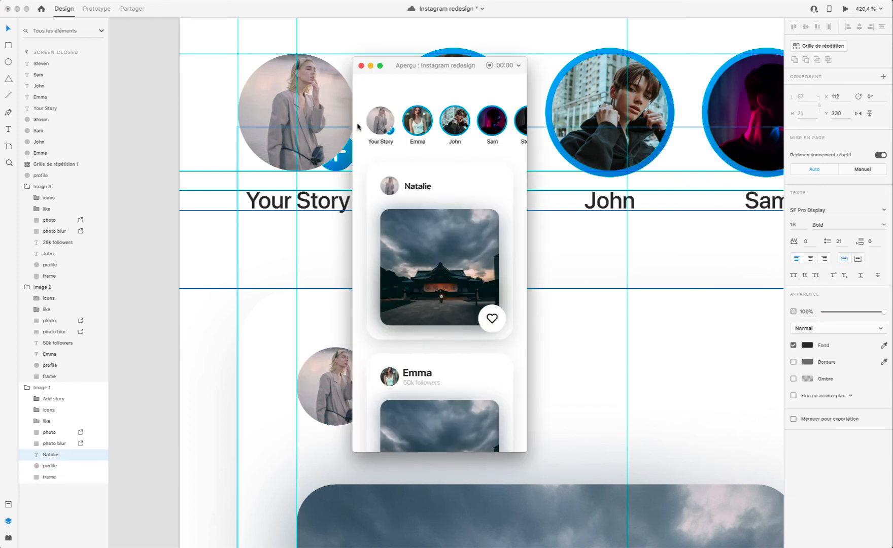
click(359, 64)
Step: Try moving the Add story badge out of the Image 1 group to above the repeat grid, and preview the story row
click(342, 165)
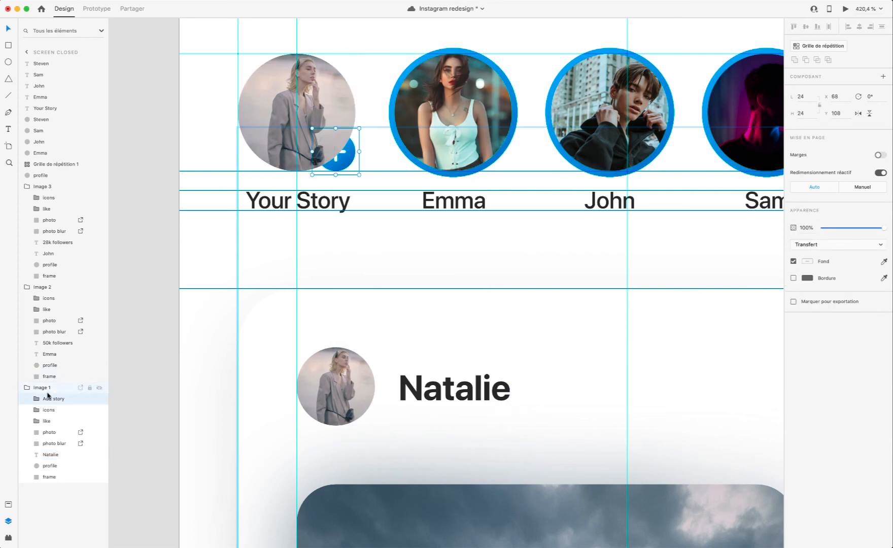
drag(49, 399, 41, 159)
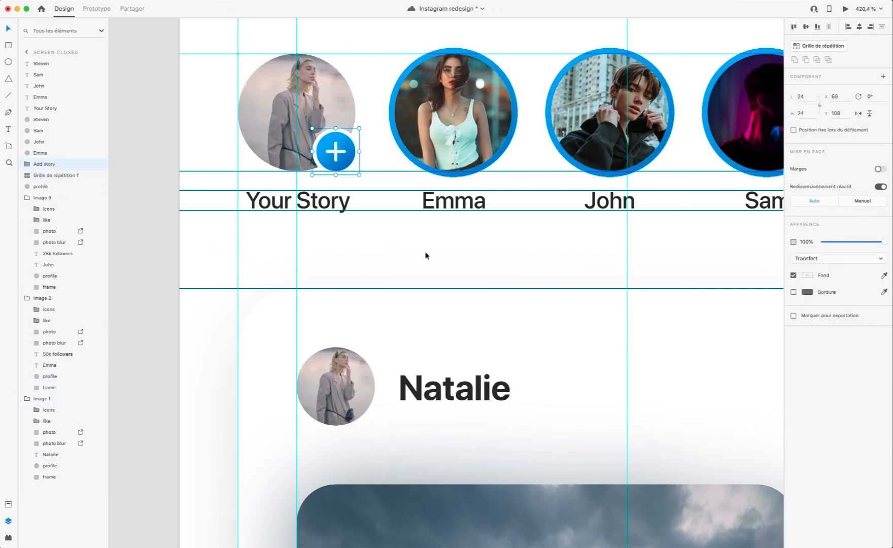
click(473, 240)
click(844, 10)
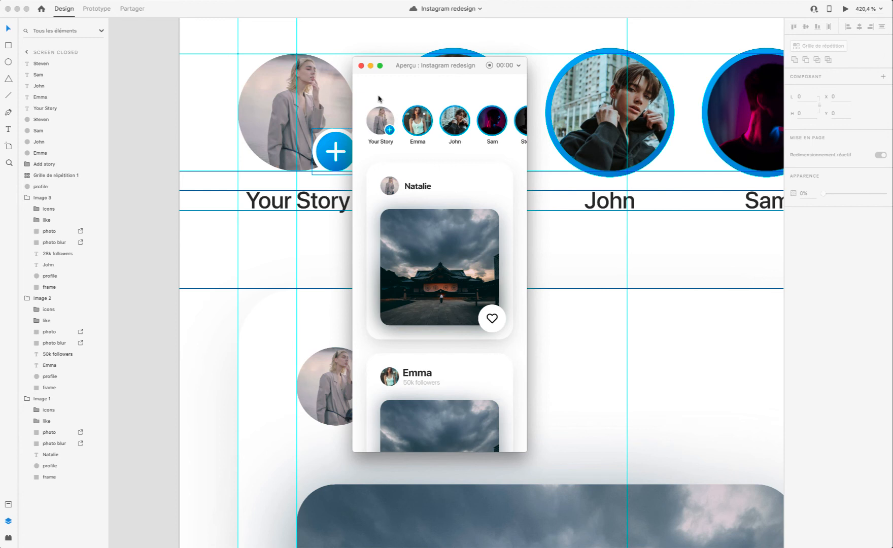
click(361, 66)
Step: Undo the badge and first-card header changes back to before the "Edit post" subtitle was deleted
key(super+z)
key(super+z)
key(super+z)
key(super+z)
key(super+z)
key(super+z)
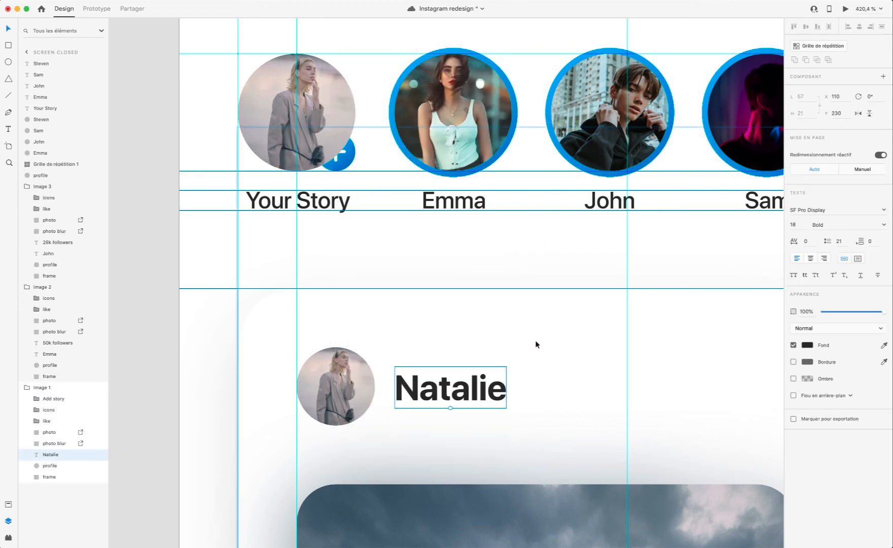
key(super+z)
key(super+z)
key(super+z)
key(super+z)
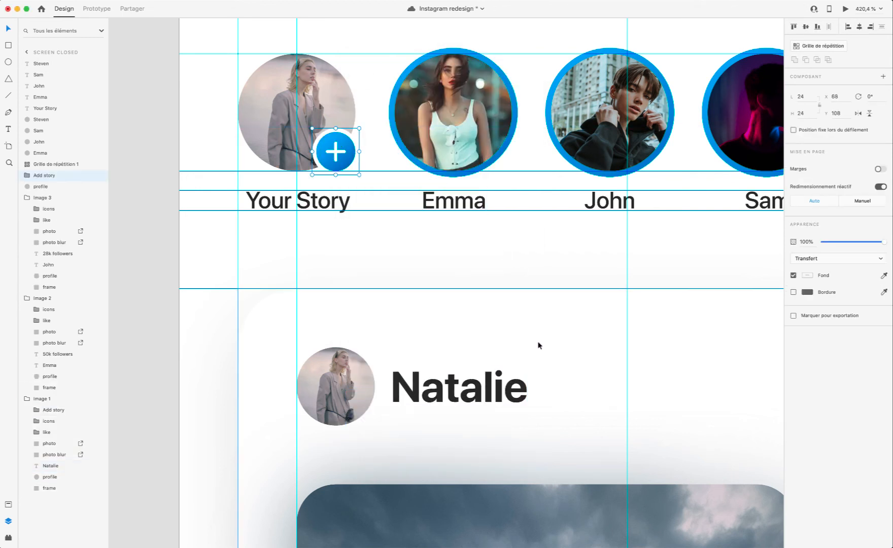
key(super+z)
key(super+z)
key(super+z)
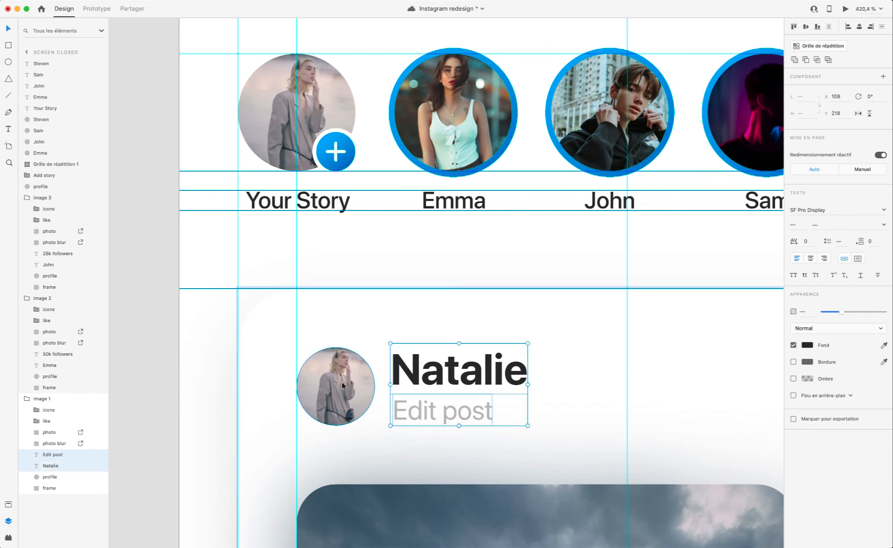
Step: Move the first card's name and "Edit post" subtitle together to X 110, further from the profile photo, and preview the header
scroll(342, 386, left, 1)
key(alt)
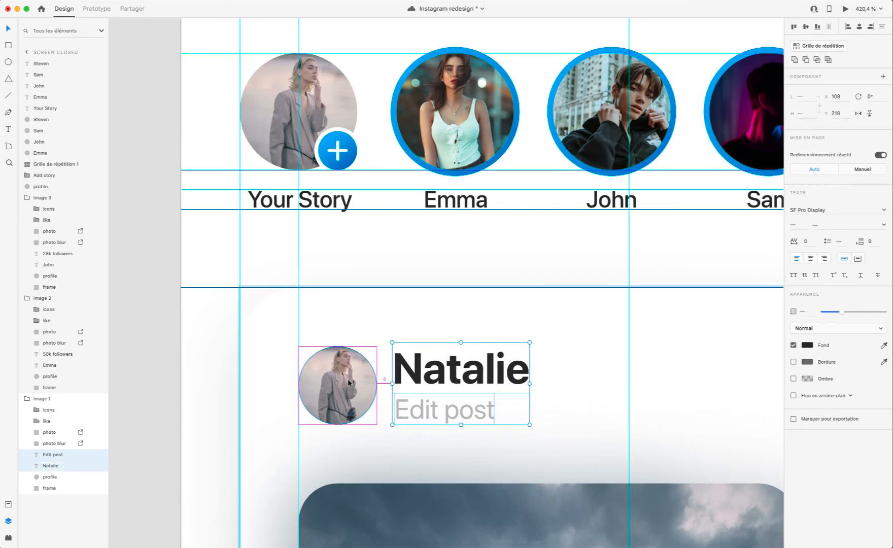
key(Right)
key(Right)
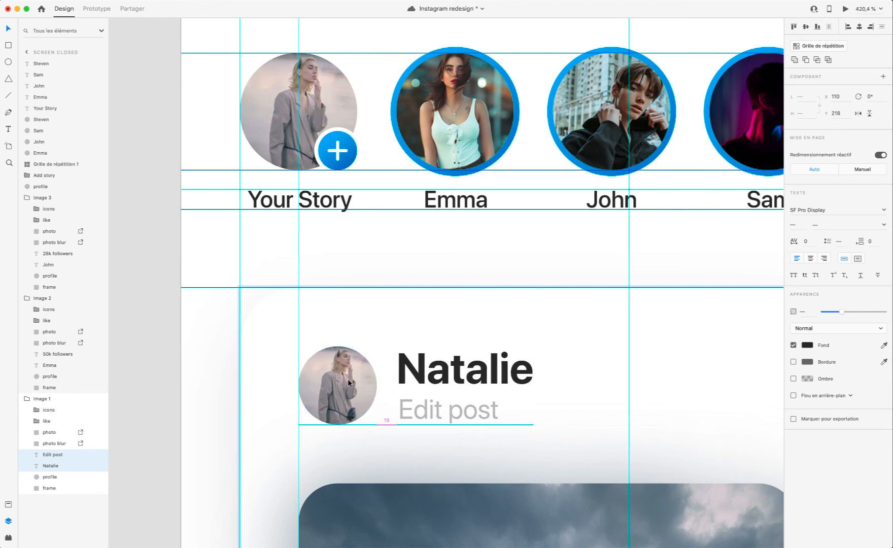
key(super+Return)
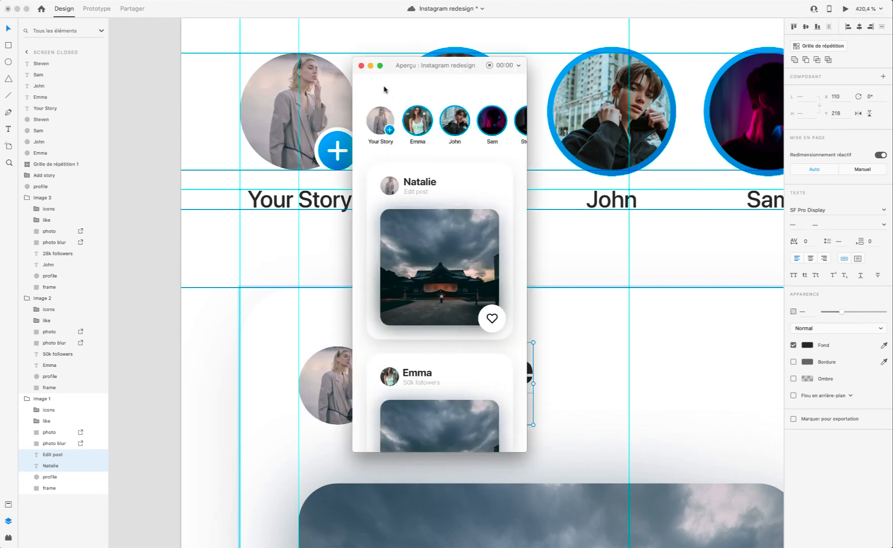
Step: Try nudging the first card's name and "Edit post" subtitle to X 112, and preview the header
click(361, 65)
key(Right)
key(Right)
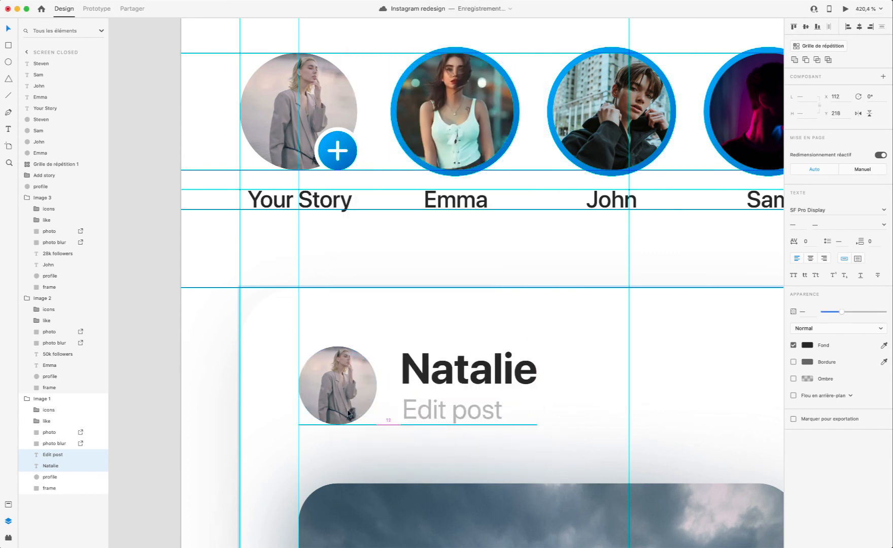
key(super+Return)
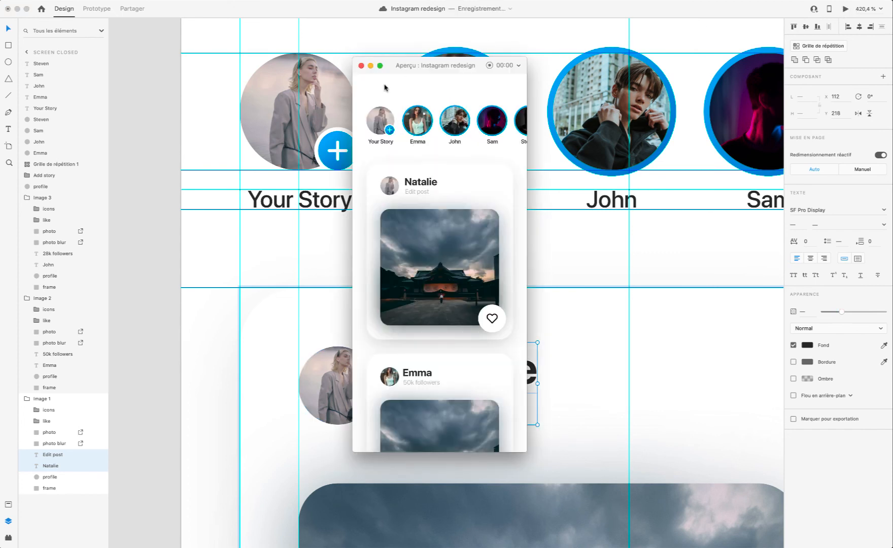
click(361, 65)
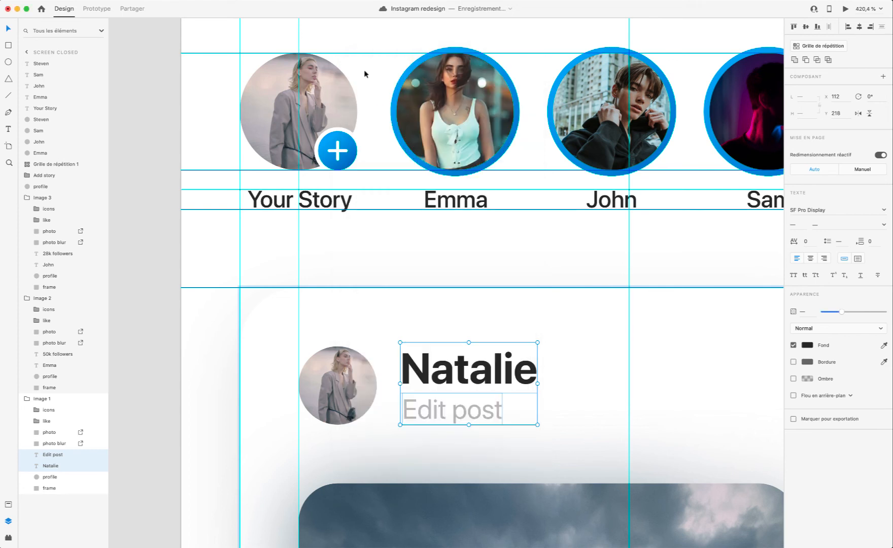
Step: Move the first card's name and "Edit post" subtitle to X 110, Y 219, preview the header and save the document
drag(505, 371, 502, 372)
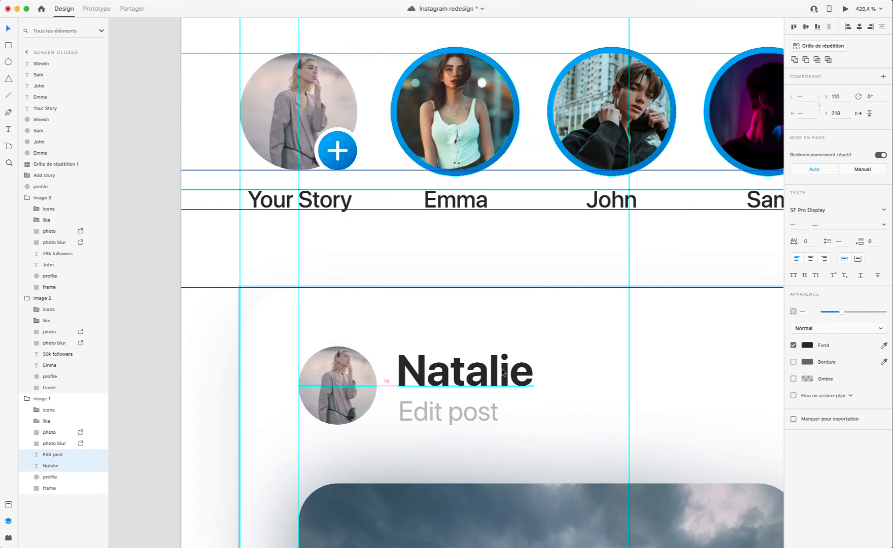
click(845, 8)
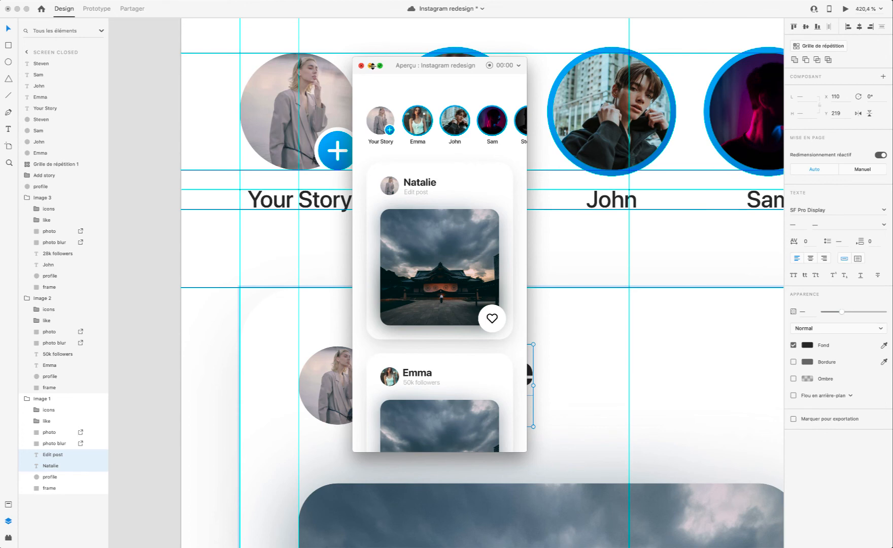
key(super+s)
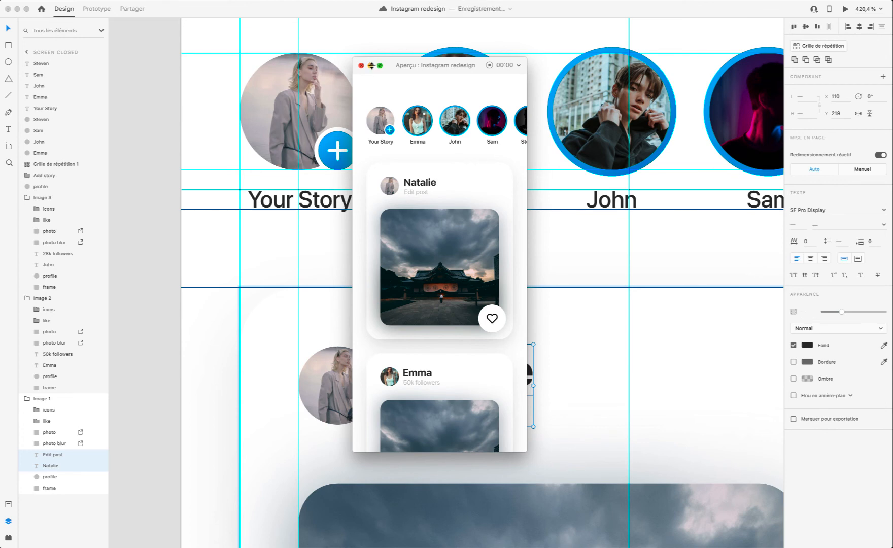
click(362, 66)
Step: Search the Icons 4 Design plugin for a "points" icon for the first card's header, and return to the layers
scroll(554, 377, down, 5)
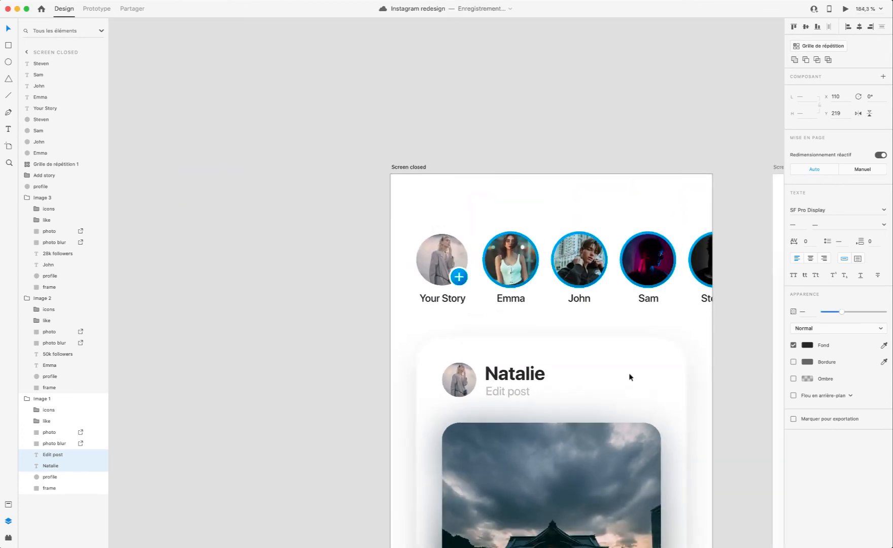
click(635, 376)
scroll(615, 384, up, 3)
scroll(615, 387, up, 5)
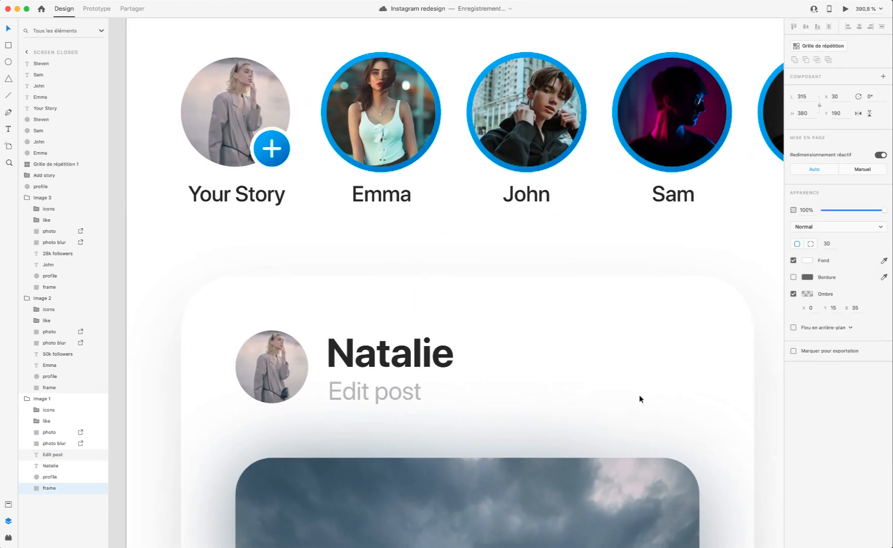
click(9, 505)
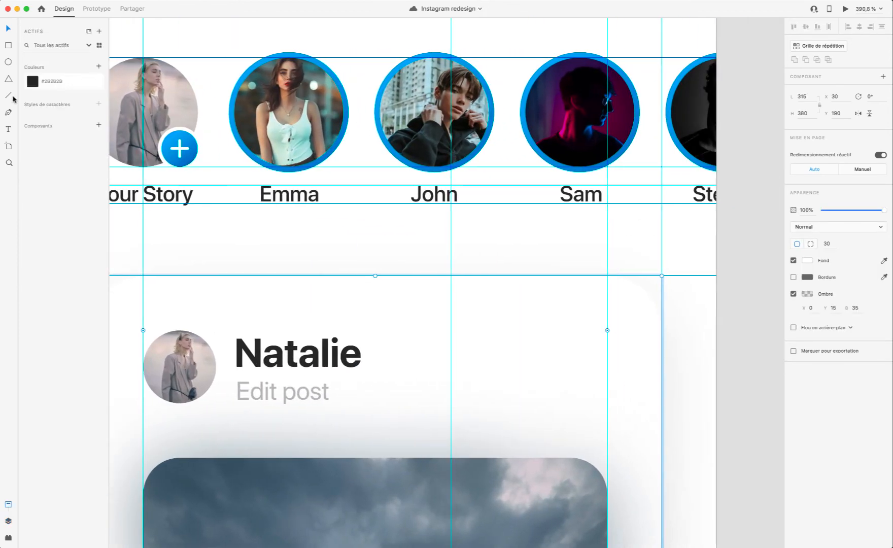
click(7, 539)
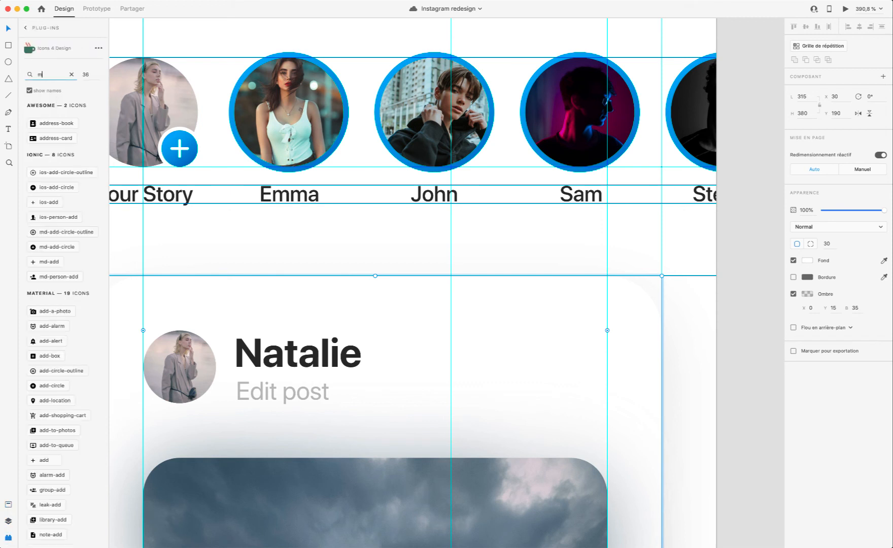
double_click(46, 74)
key(BackSpace)
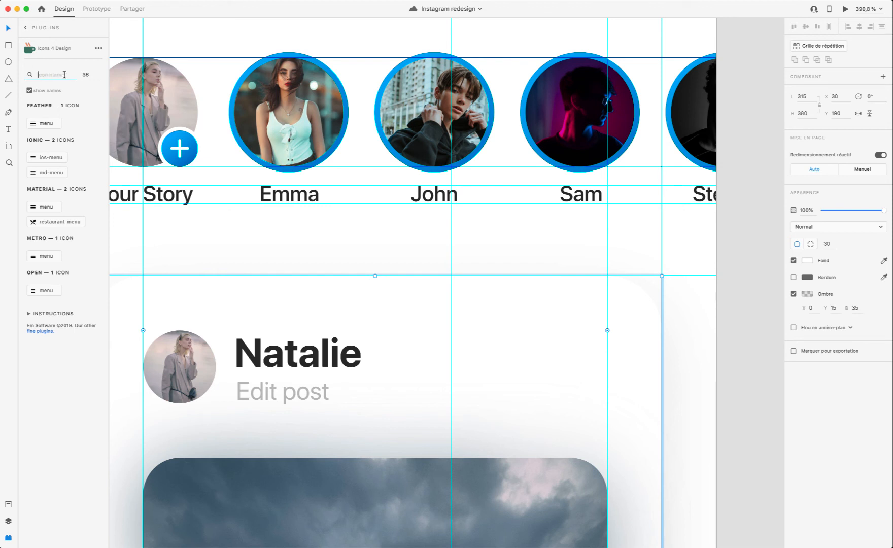
text(points)
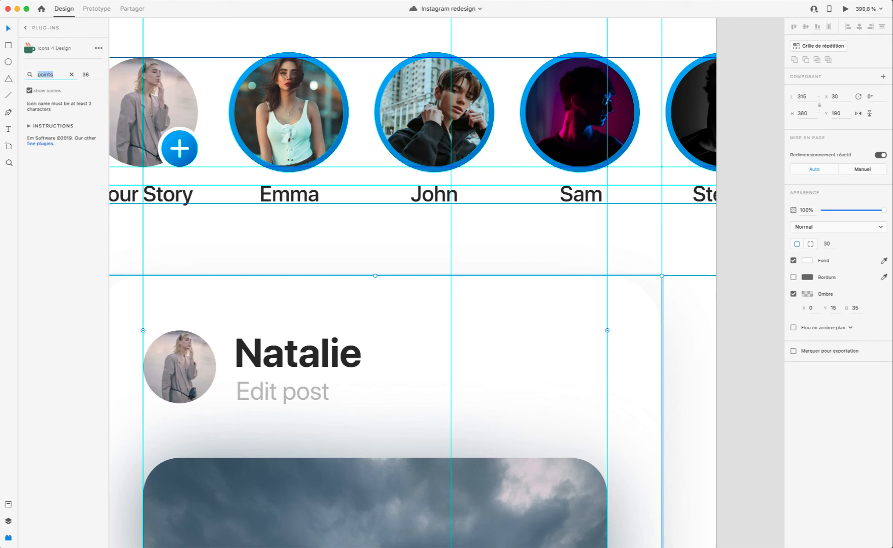
double_click(43, 75)
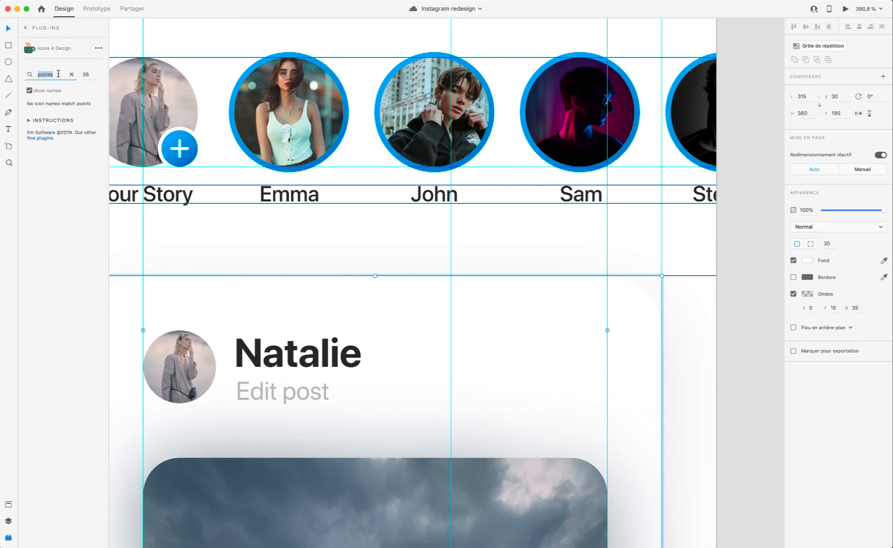
key(BackSpace)
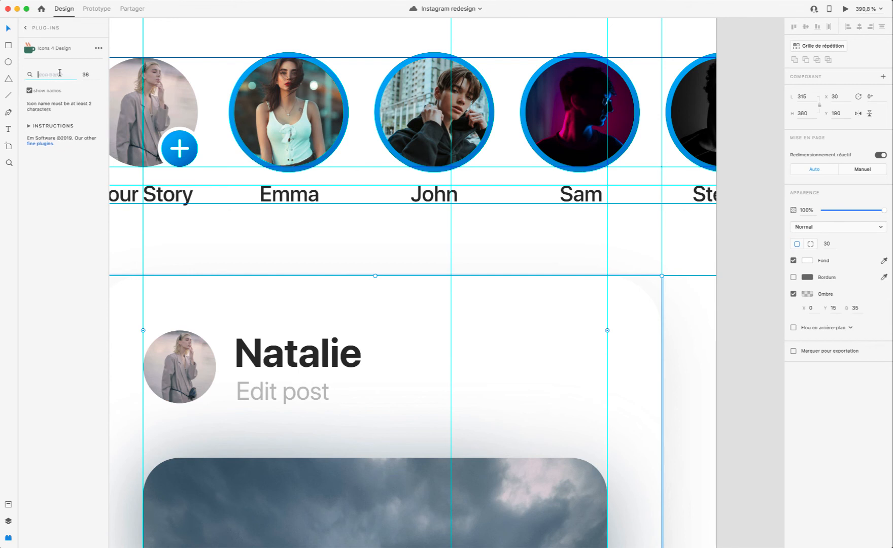
click(7, 521)
Step: Draw a 7 × 7 borderless circle opposite the name in the first card's header and fill it with the dark label text colour
scroll(596, 362, up, 5)
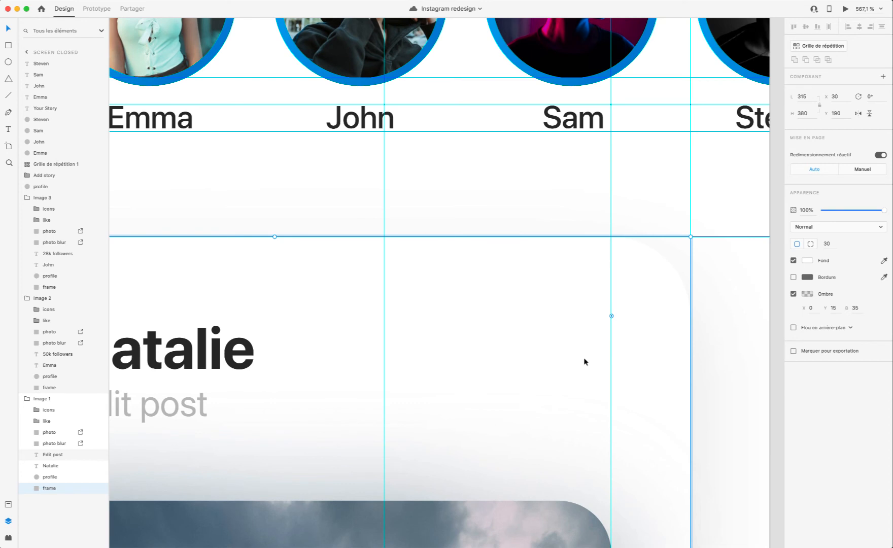
scroll(578, 355, right, 2)
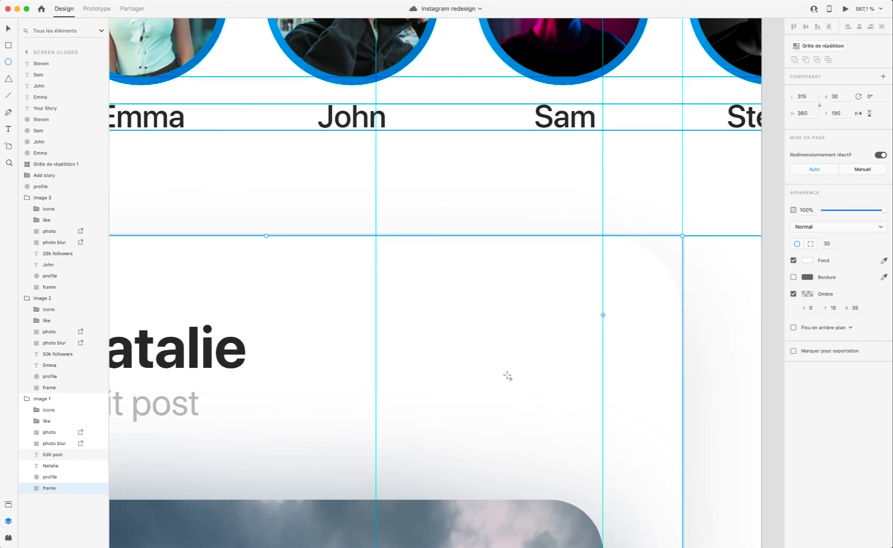
drag(555, 355, 577, 372)
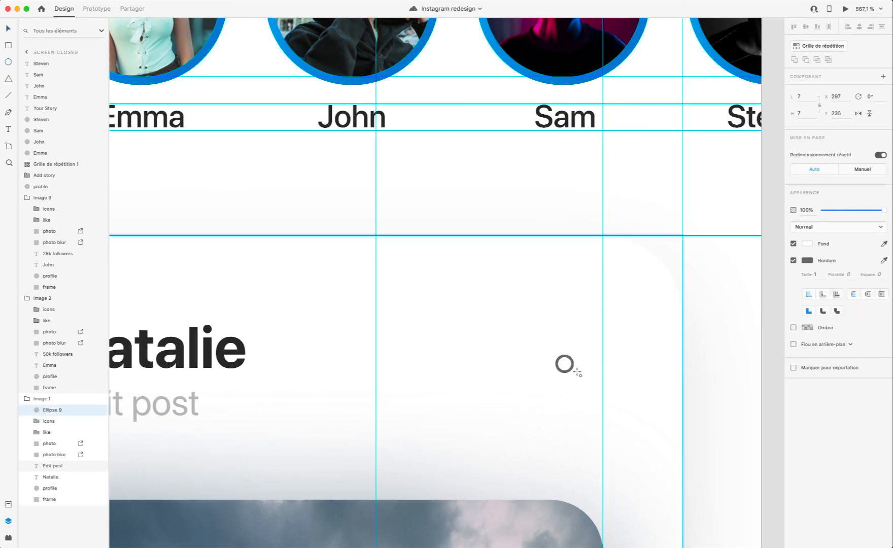
click(793, 260)
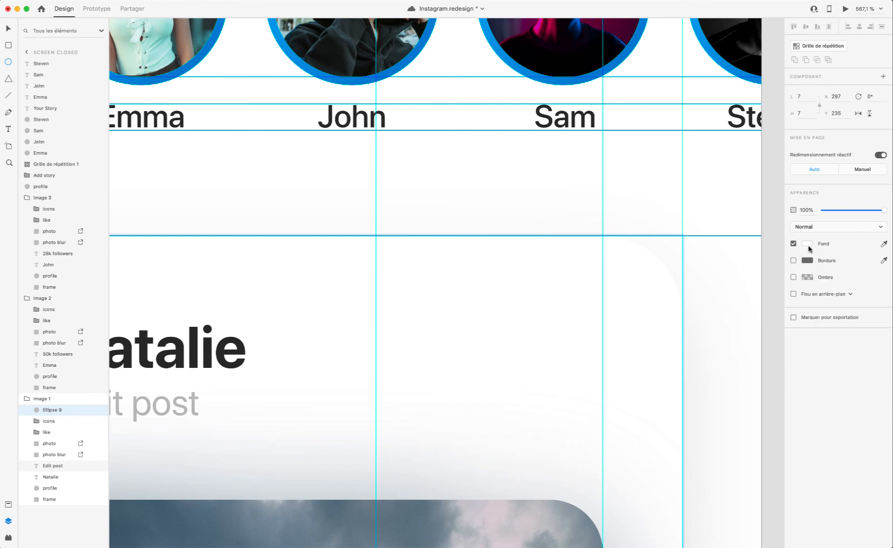
click(806, 244)
click(883, 244)
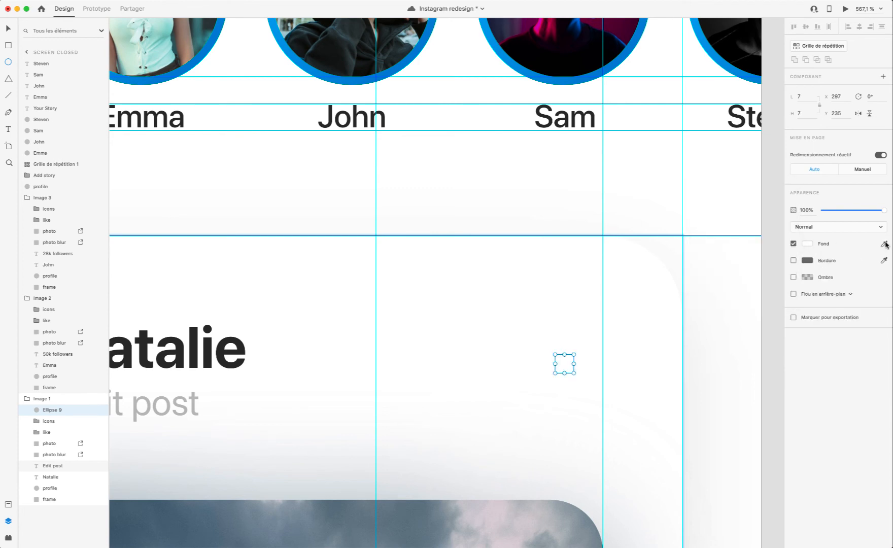
click(582, 118)
Step: Preview the header dot and move it to Y 234, with its outer edge on the guide along the photo's edge
click(845, 9)
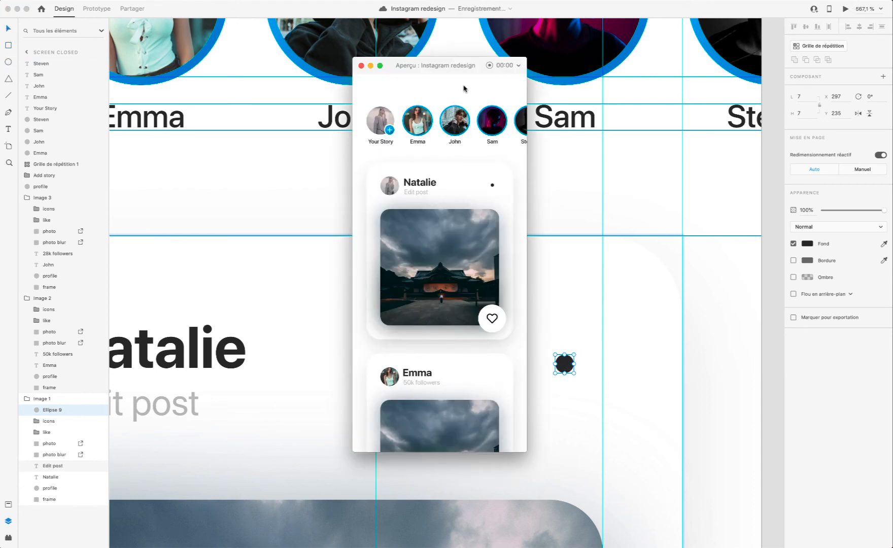
click(361, 67)
scroll(657, 319, down, 5)
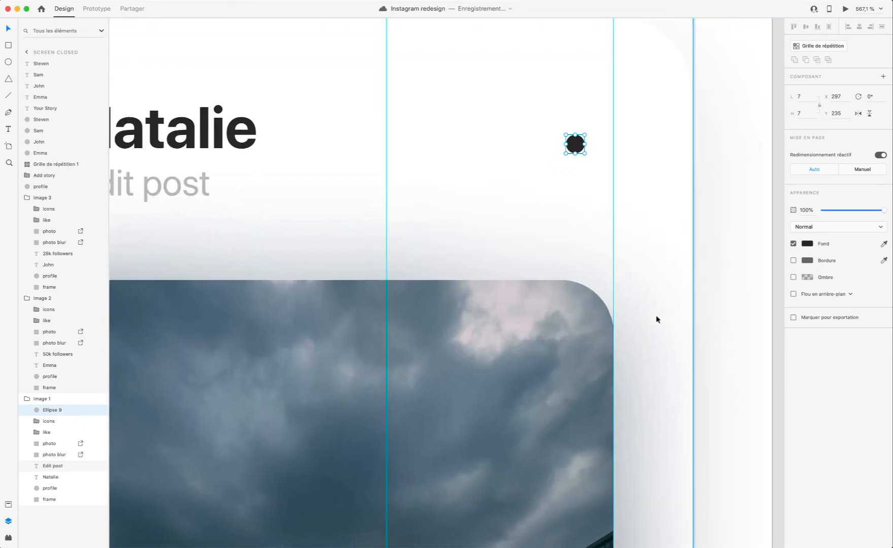
scroll(583, 289, up, 3)
mouse_move(545, 264)
mouse_down()
mouse_move(574, 264)
mouse_move(543, 264)
mouse_up()
Step: Duplicate the 7 × 7 dot twice in a row spaced 4 px apart, at X 297 and X 286, previewing the header
key(super+d)
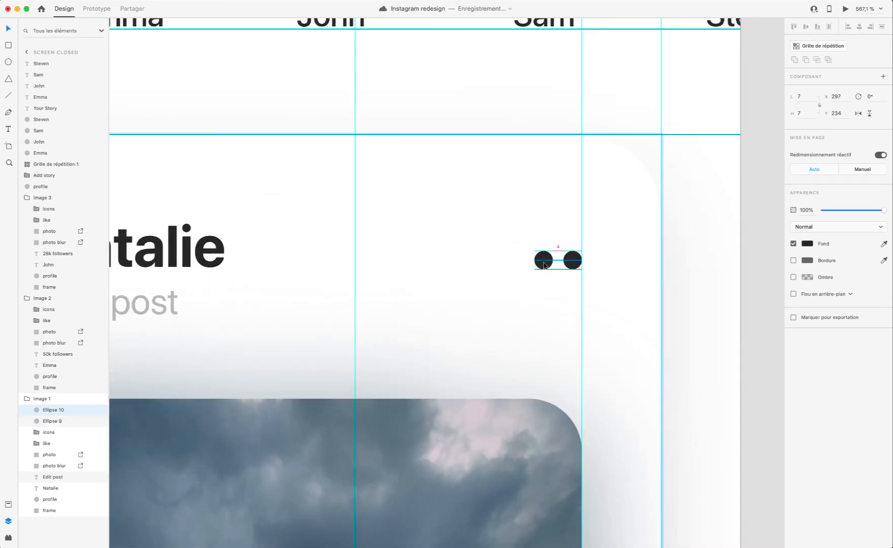
click(845, 9)
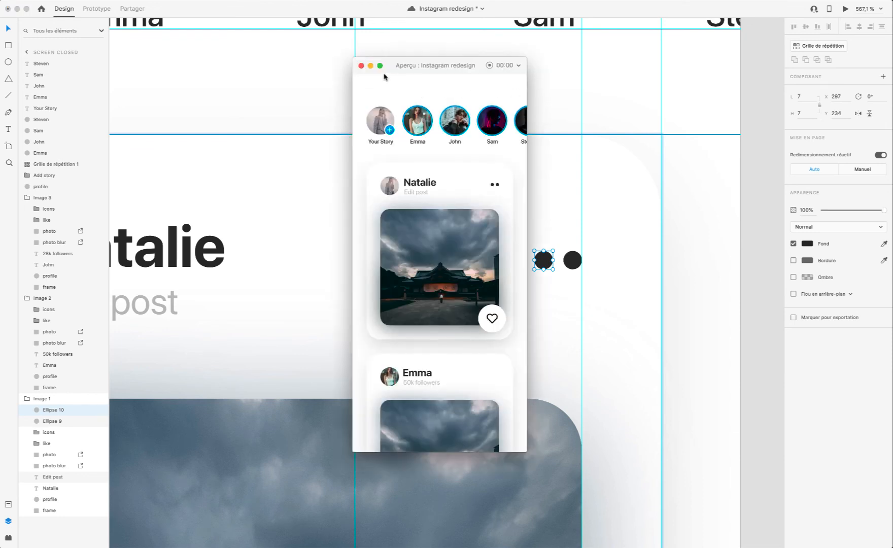
click(361, 66)
key(super+d)
drag(543, 262, 516, 263)
Step: Group the three header dots, try scaling the group down to 22 × 5, undo the scaling and preview the header
shift+click(543, 260)
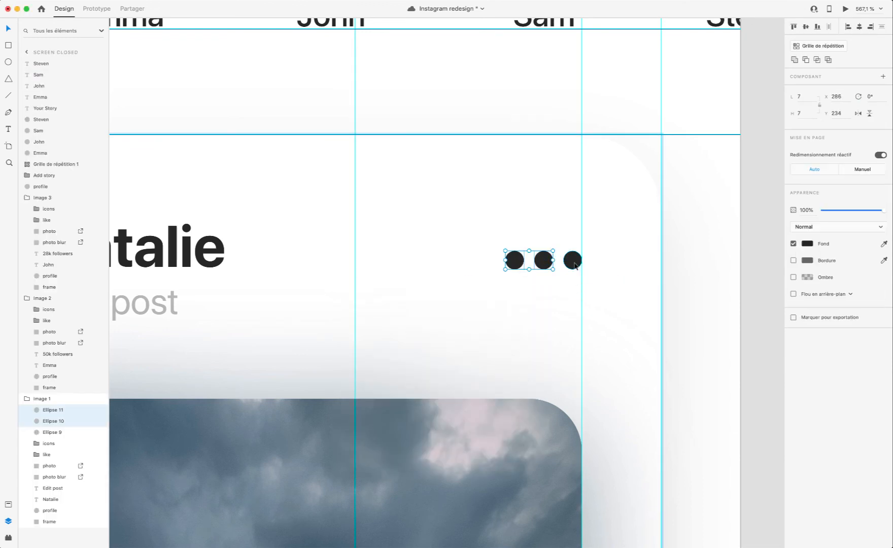
shift+click(574, 264)
key(super+g)
drag(505, 268, 515, 264)
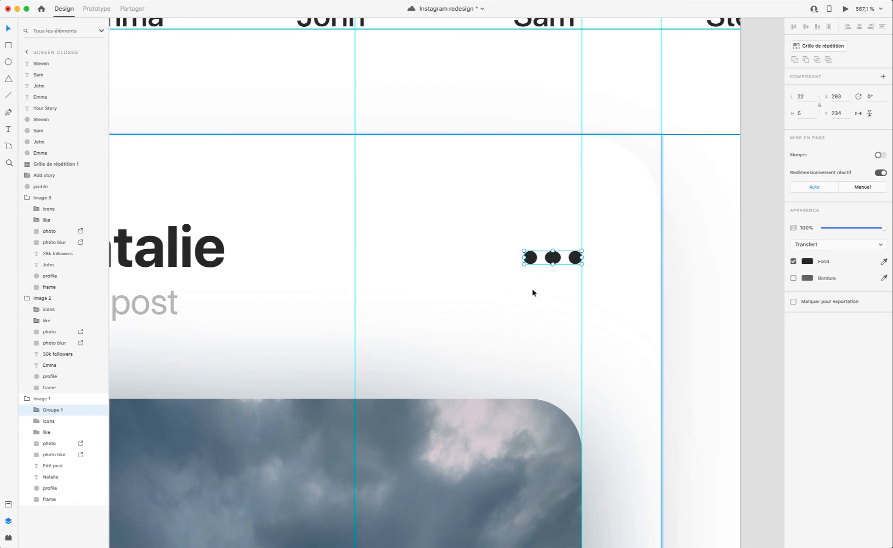
key(super+z)
click(845, 9)
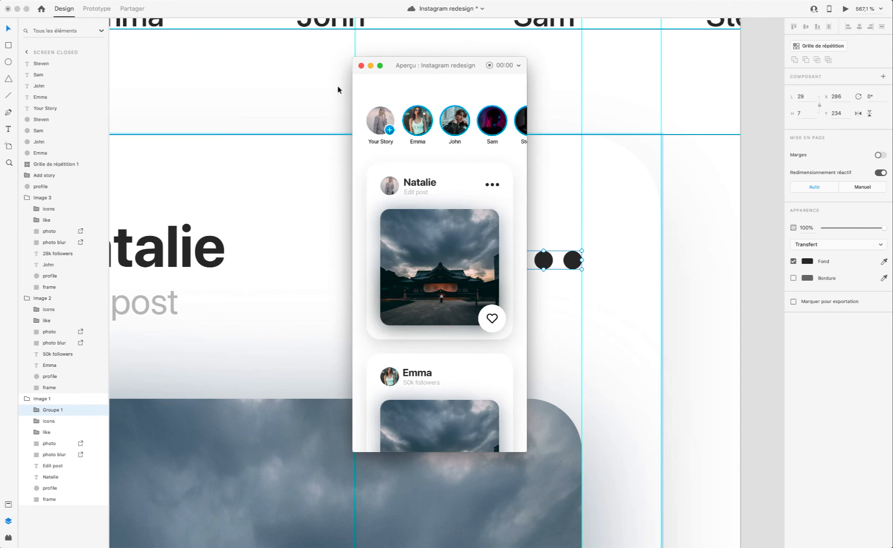
click(361, 66)
Step: Ungroup the three header dots and delete the two duplicates, keeping only the dot on the guide
scroll(578, 260, up, 10)
double_click(496, 280)
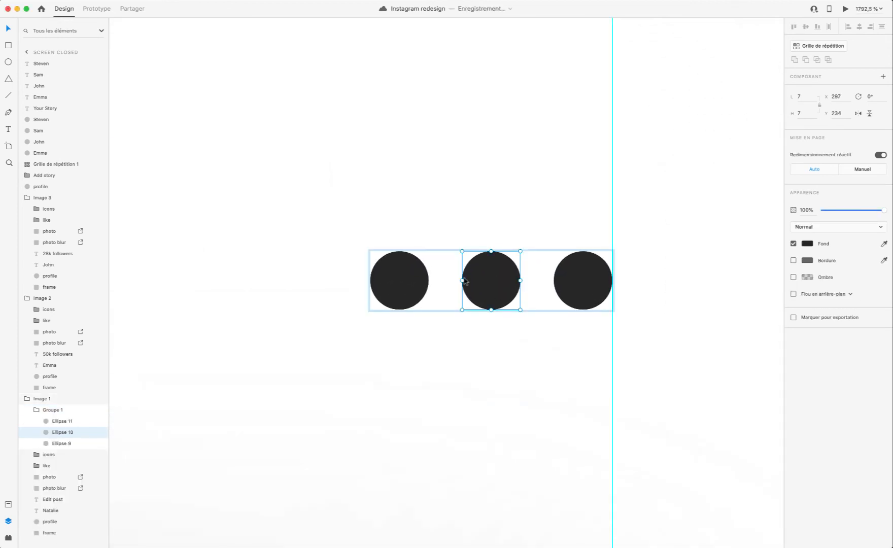
right_click(53, 412)
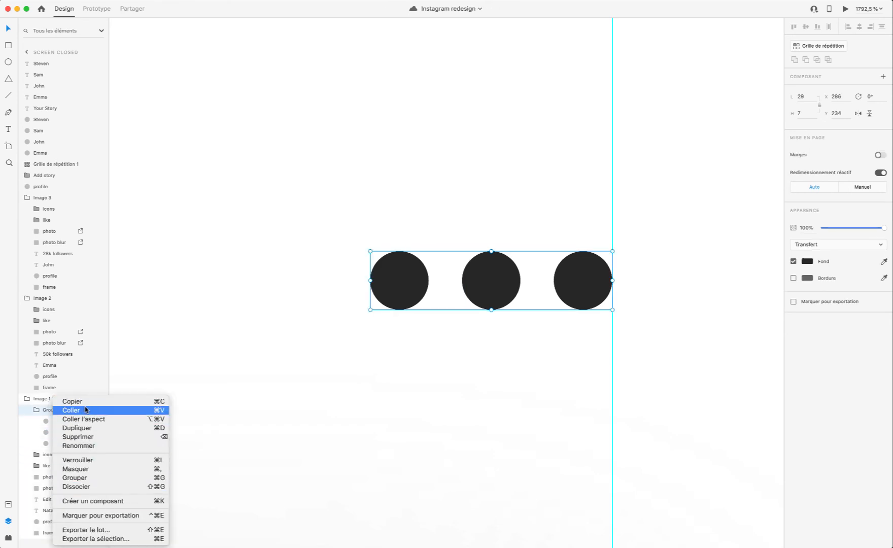
click(91, 486)
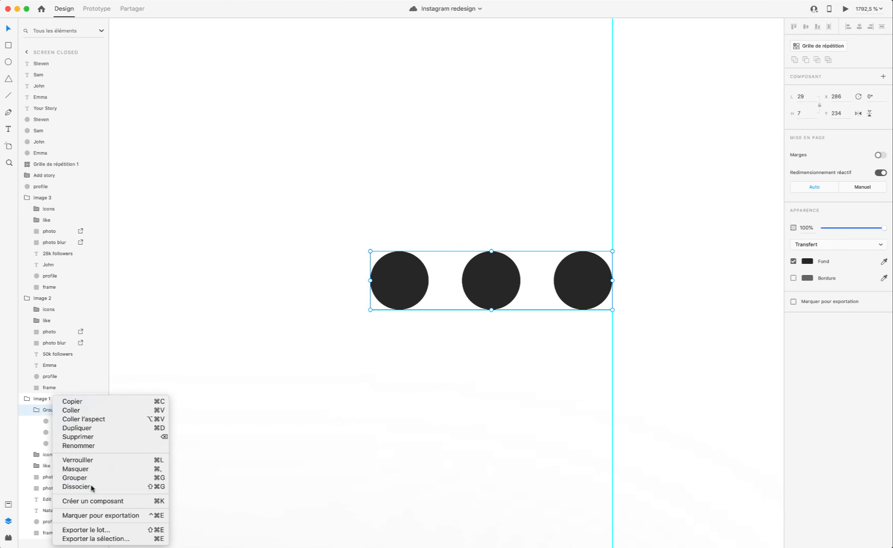
shift+click(48, 427)
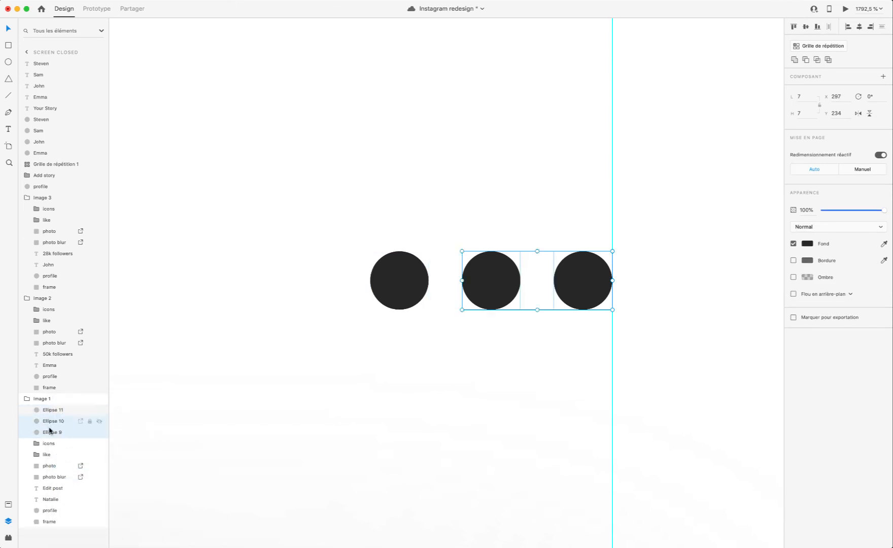
click(49, 426)
click(50, 434)
click(53, 423)
shift+click(57, 410)
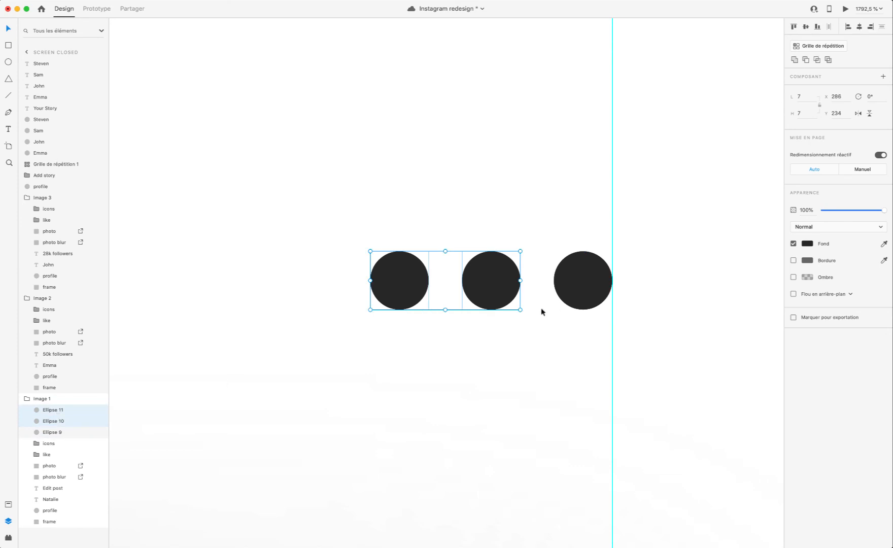
key(Delete)
Step: Resize the remaining dot to 6 × 6, duplicate it into a row of three ending at X 289, and preview the header
click(558, 309)
drag(556, 307, 429, 287)
click(844, 9)
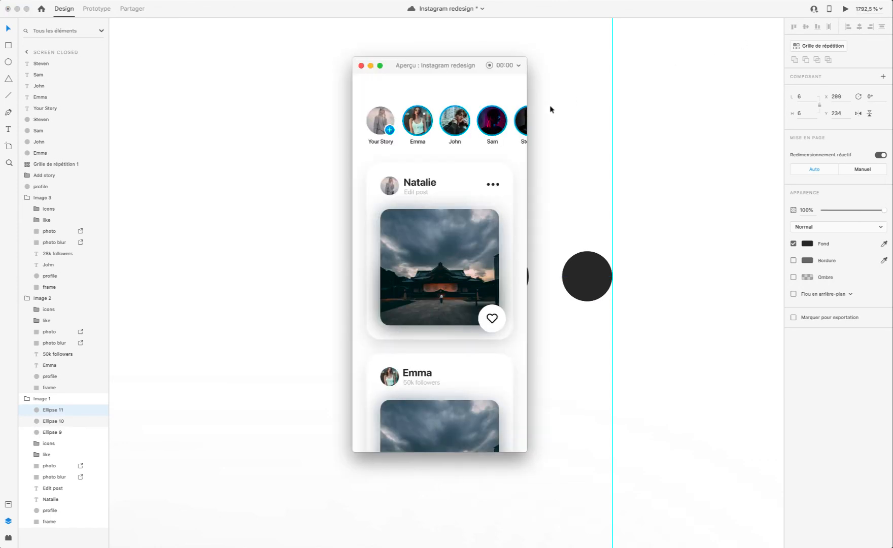
click(361, 65)
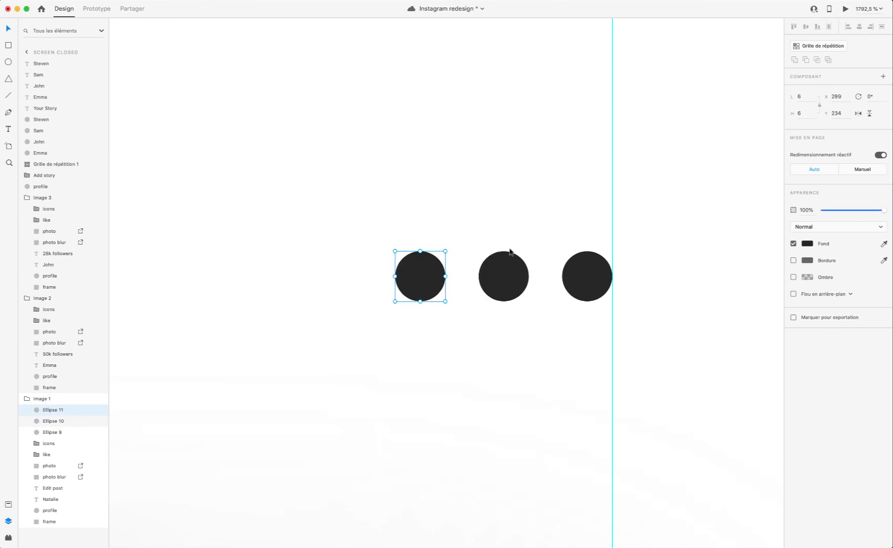
Step: Group the three dots in the first card's header and name the group "additional settings"
shift+click(55, 421)
shift+click(53, 432)
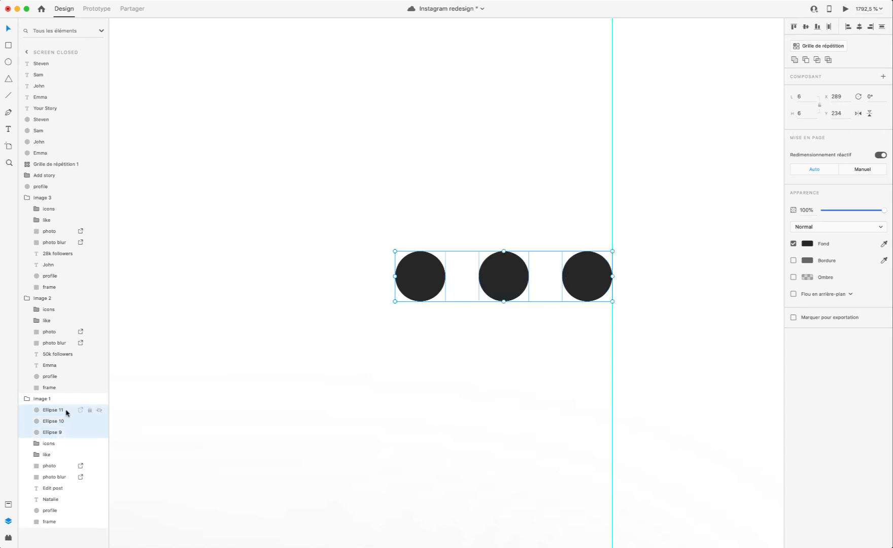
key(super+g)
double_click(50, 408)
text(additiona)
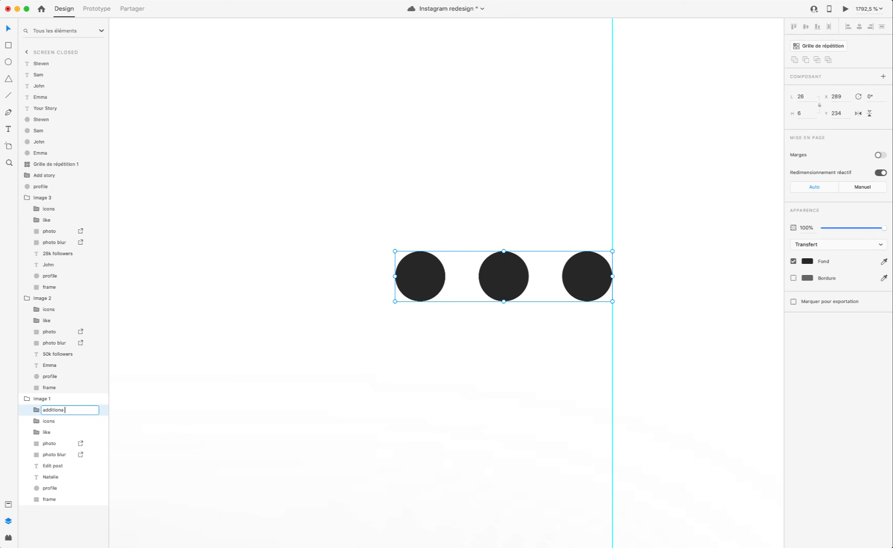
text(l sett)
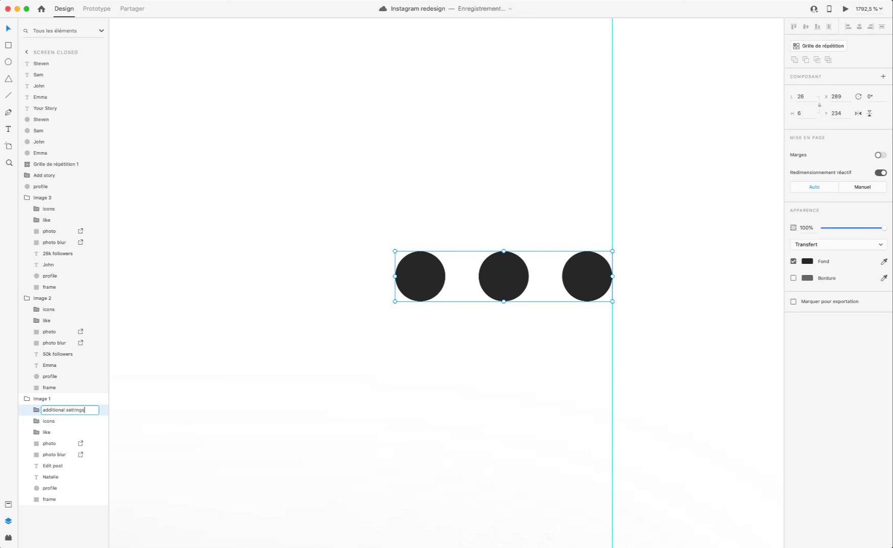
text(ings)
key(Return)
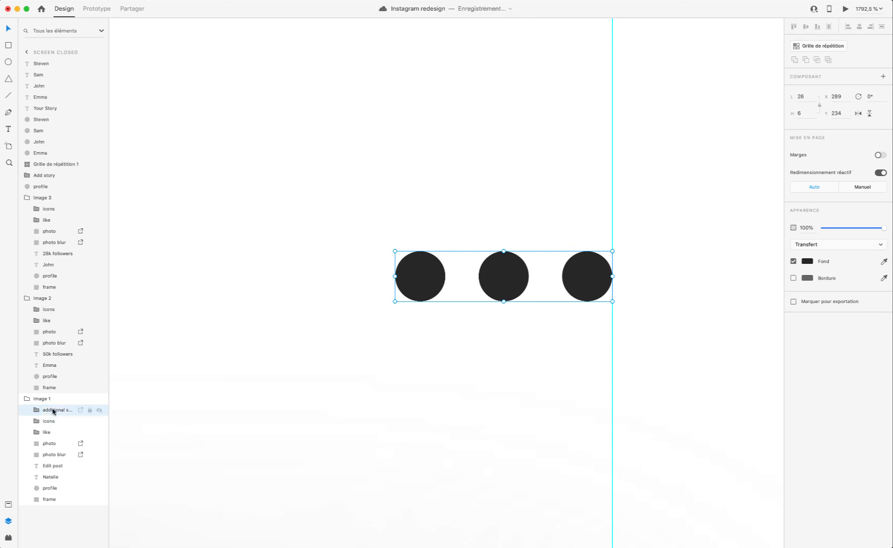
Step: Align the first card's three-dot group vertically centred with the profile picture and preview the header
click(845, 9)
click(368, 66)
scroll(389, 167, down, 10)
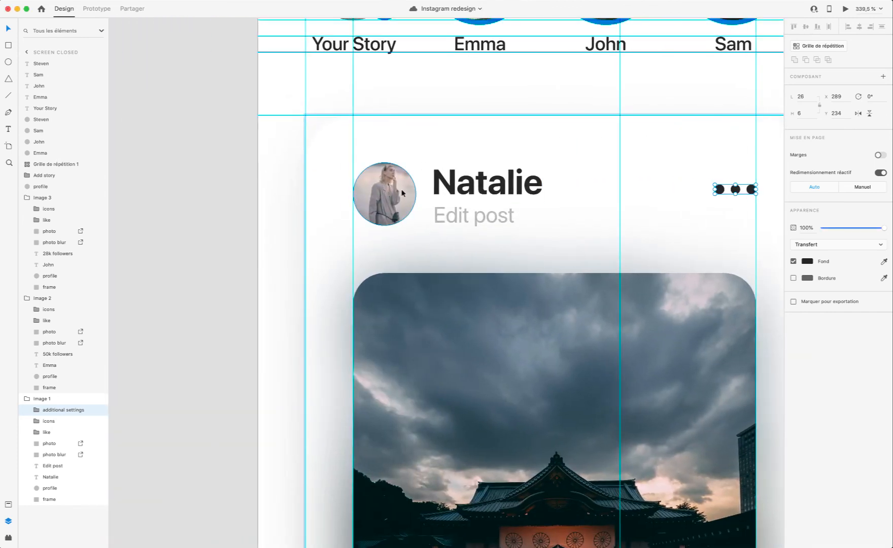
shift+click(402, 192)
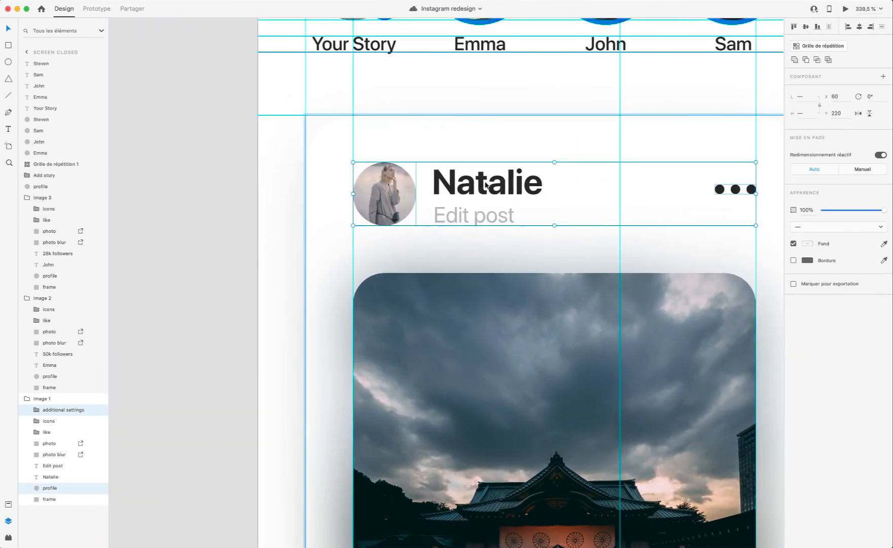
click(805, 26)
click(717, 127)
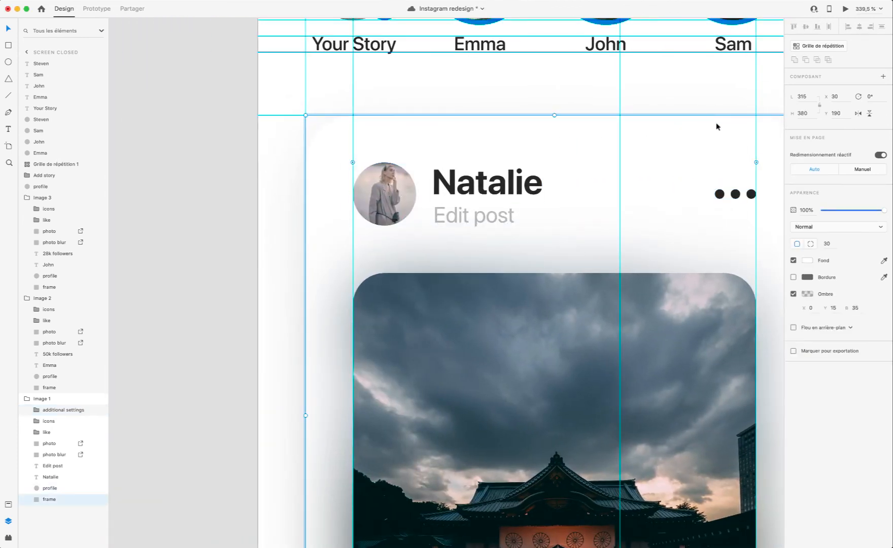
scroll(717, 130, right, 5)
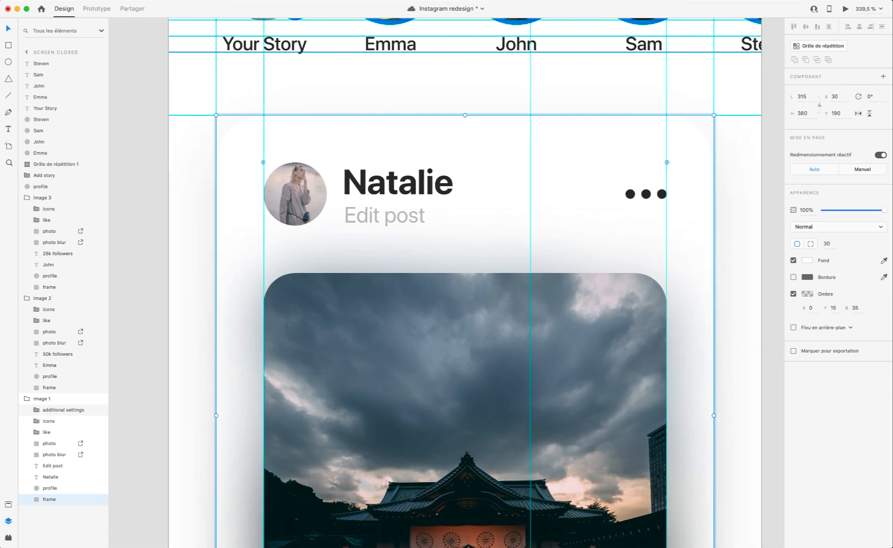
click(844, 9)
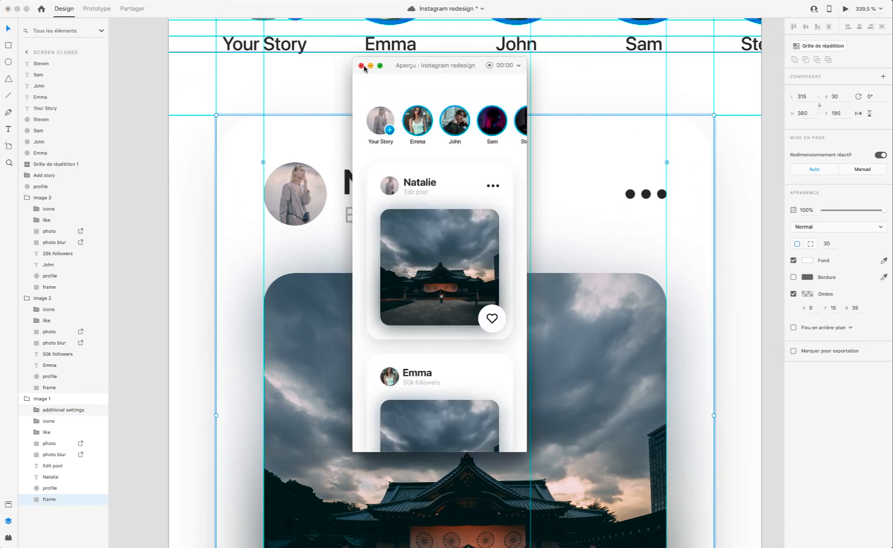
click(361, 65)
click(664, 195)
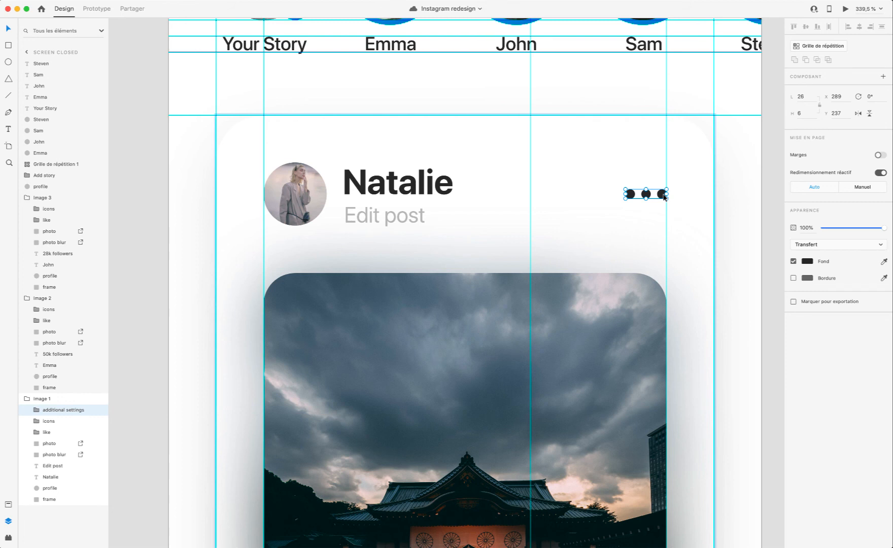
scroll(629, 240, down, 5)
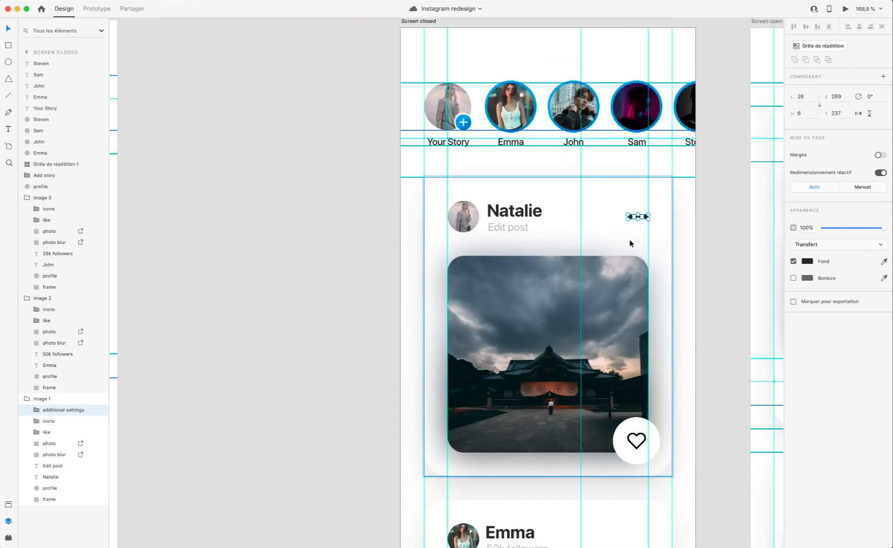
scroll(628, 242, right, 1)
click(627, 243)
scroll(619, 238, right, 5)
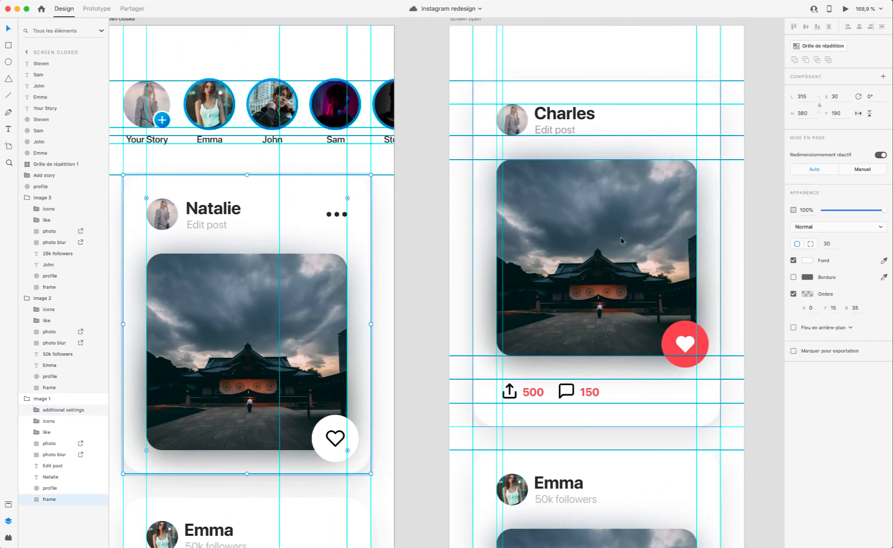
scroll(334, 260, down, 3)
scroll(334, 262, up, 2)
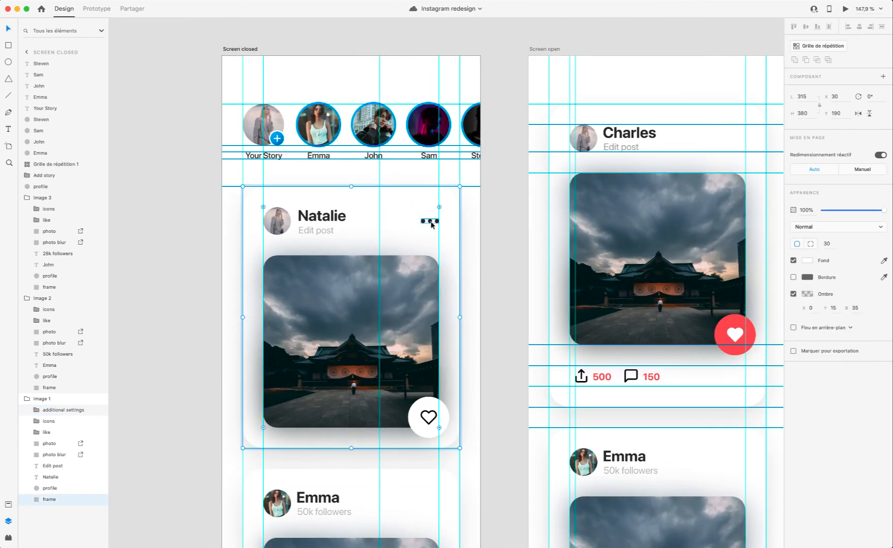
Step: Try nudging the first card's name and "Edit post" text up slightly, moving both back down
click(319, 216)
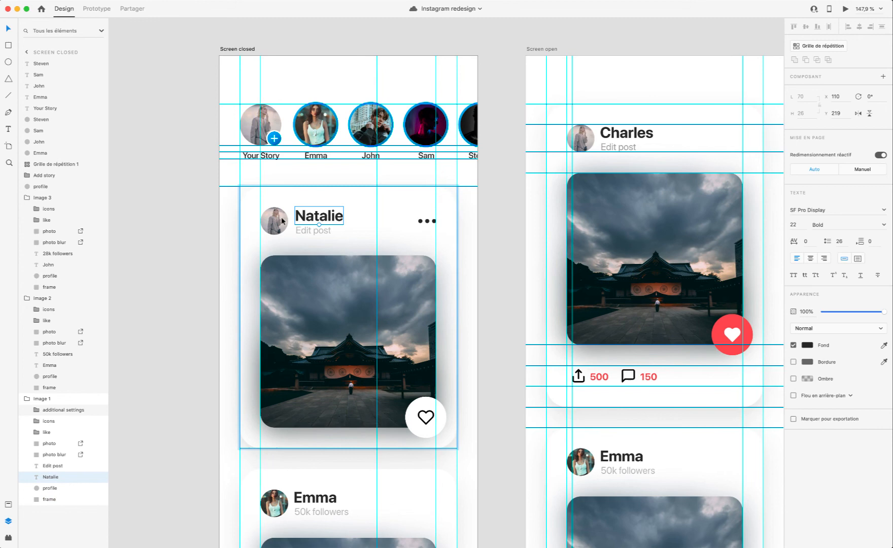
shift+click(304, 231)
scroll(261, 223, up, 4)
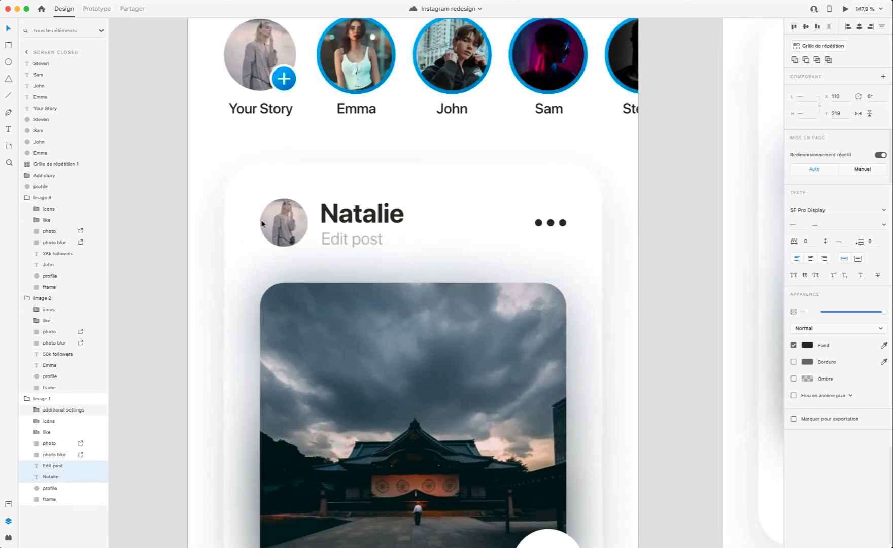
key(Up)
key(Down)
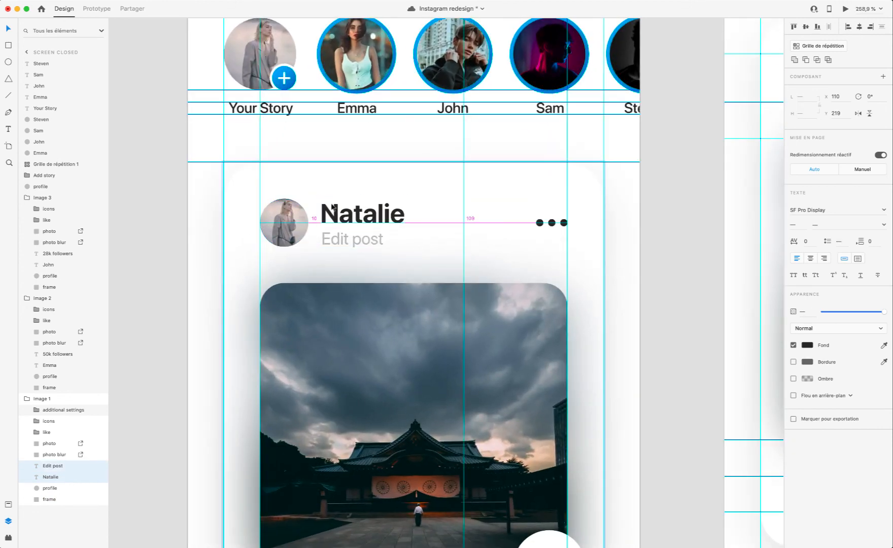
Step: Copy the "additional settings" dots into the second card's header, placing the copy at X 289, Y 647
scroll(472, 239, down, 1)
scroll(477, 243, right, 3)
scroll(476, 242, up, 2)
click(473, 244)
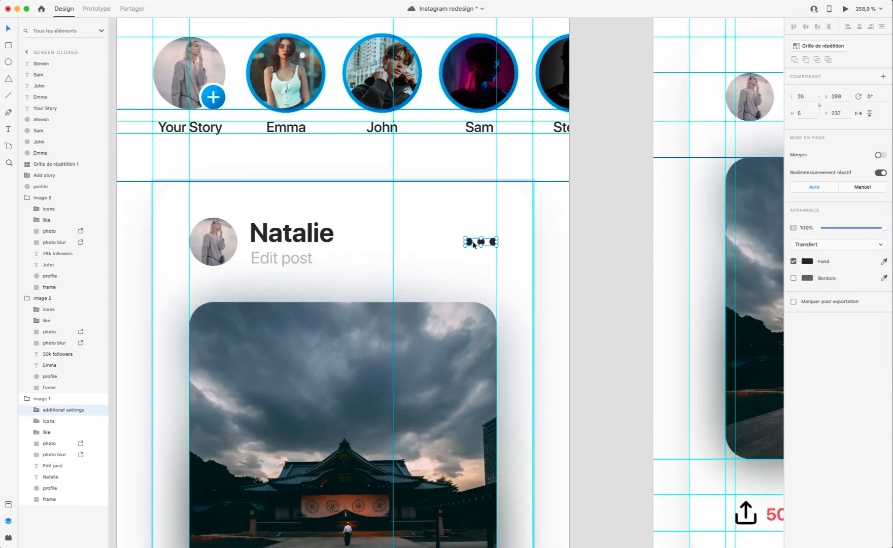
scroll(473, 243, down, 10)
scroll(472, 243, left, 2)
click(501, 214)
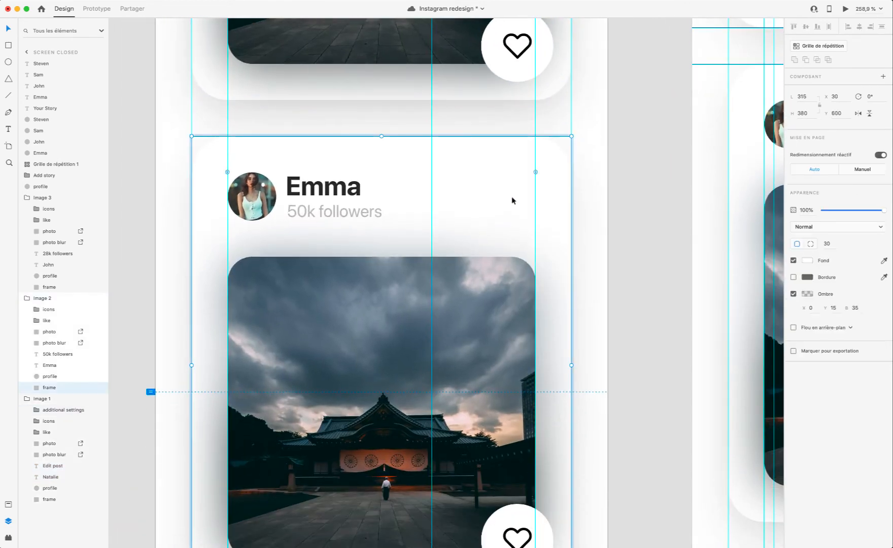
key(ctrl+v)
drag(390, 283, 528, 200)
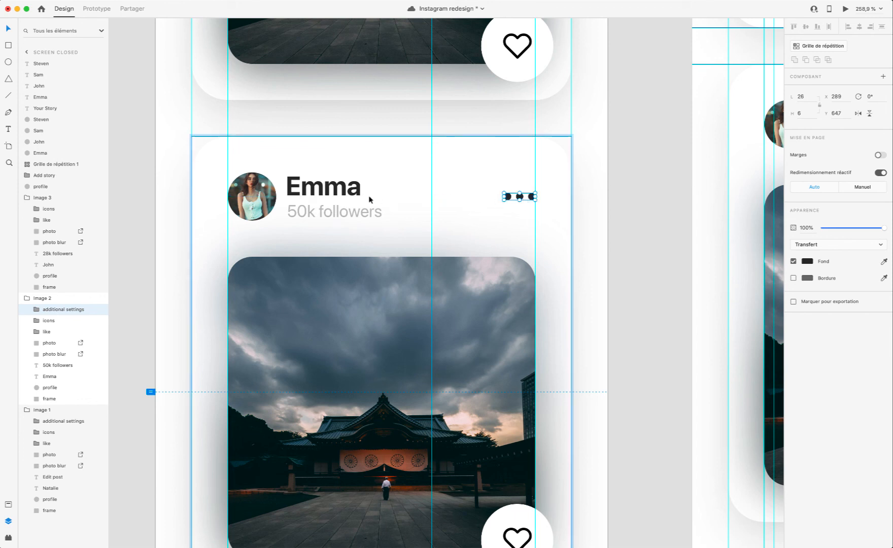
Step: Shift the second card's name and "50k followers" text together to X 110, Y 629
click(323, 187)
shift+click(334, 211)
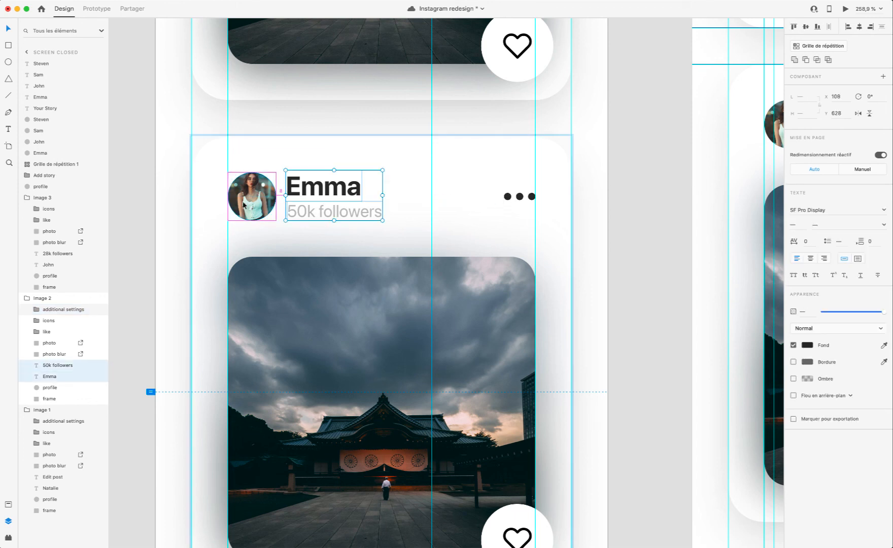
key(Right)
key(Right)
key(Down)
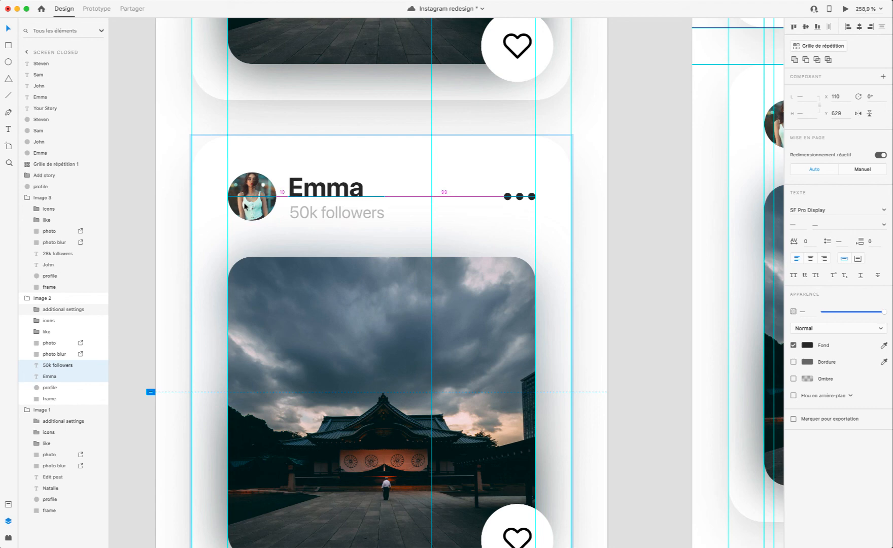
Step: Compare the headers of the first two Screen closed cards and save the document
click(305, 240)
scroll(304, 240, down, 5)
scroll(304, 240, up, 5)
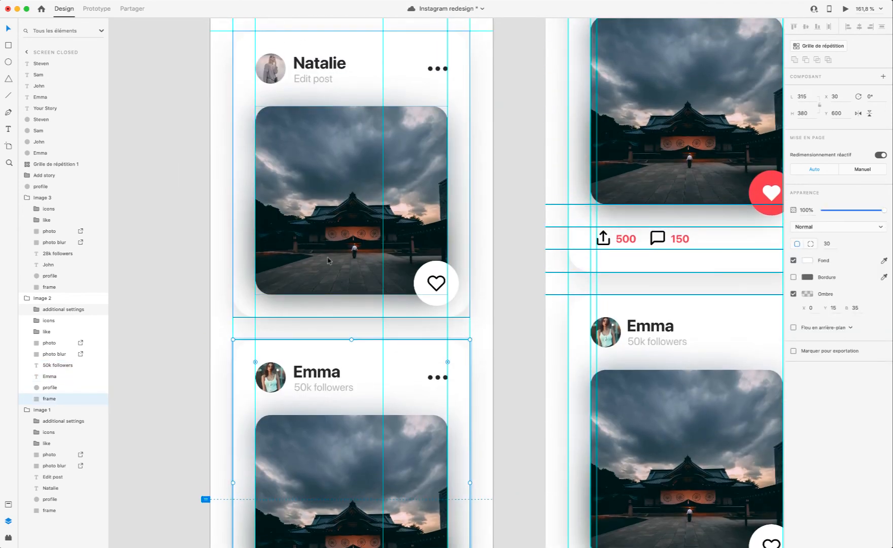
scroll(466, 245, up, 5)
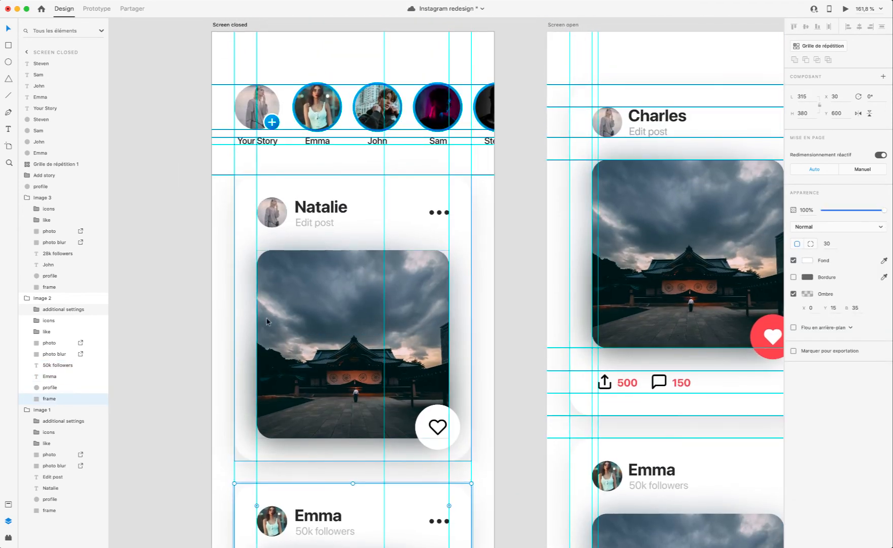
key(super+s)
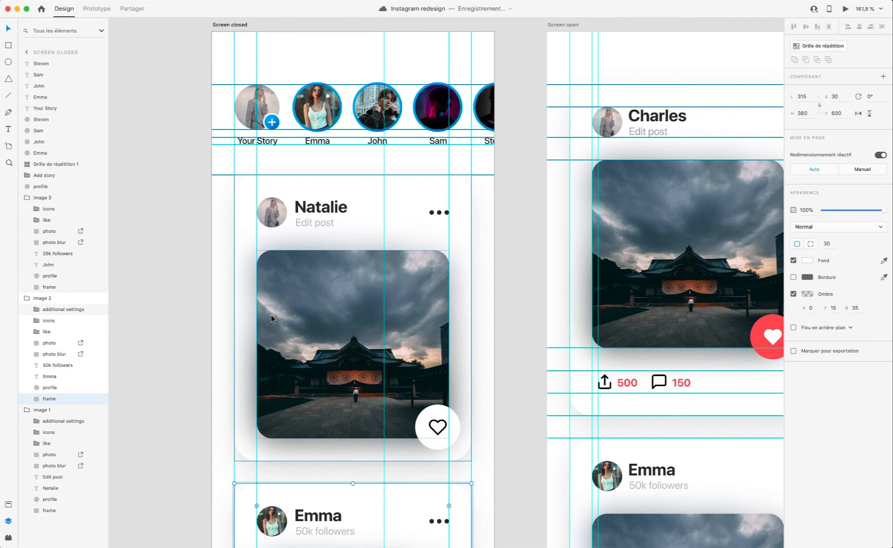
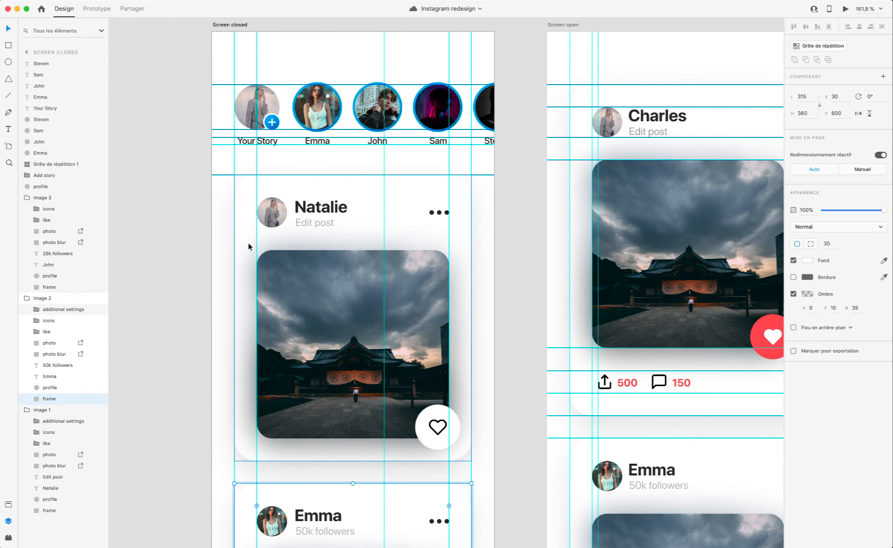
Step: Copy the second Screen closed card's "additional settings" dots into the third card's header, at X 289 and level with the profile picture's centre
click(392, 205)
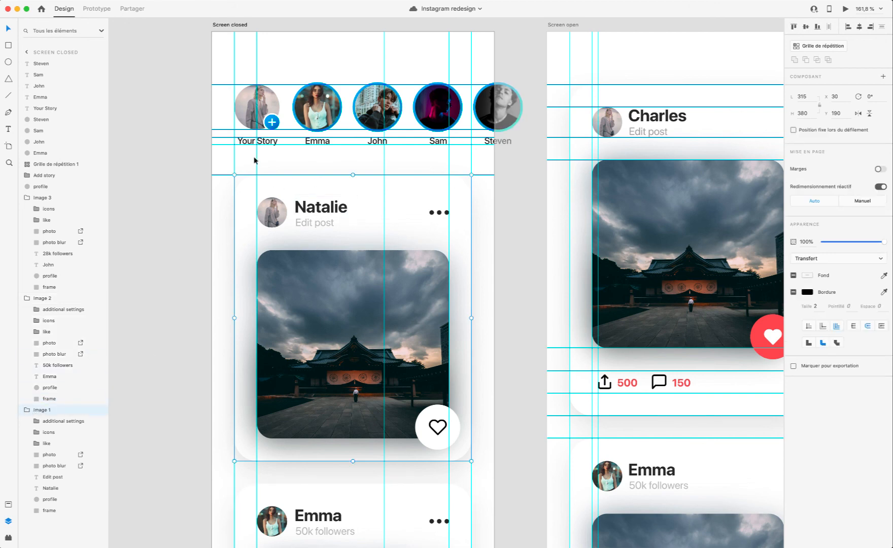
scroll(417, 138, down, 5)
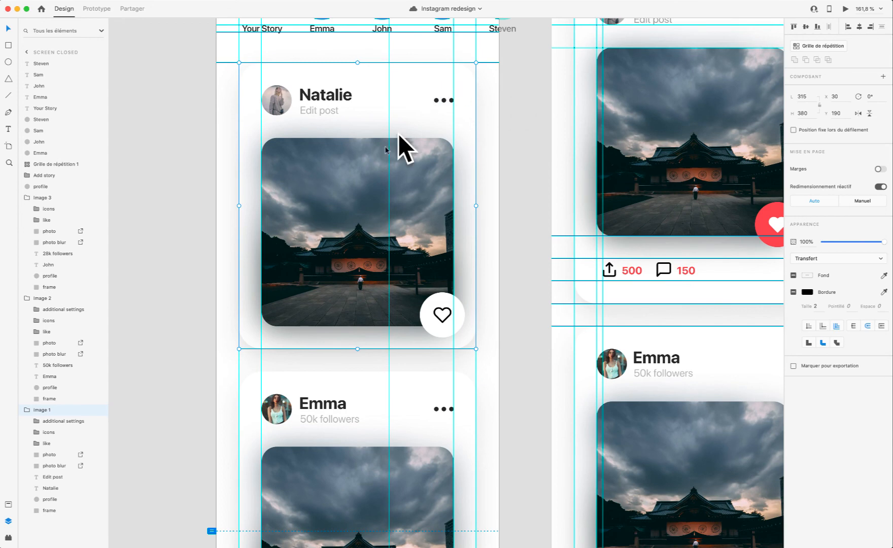
scroll(404, 149, down, 15)
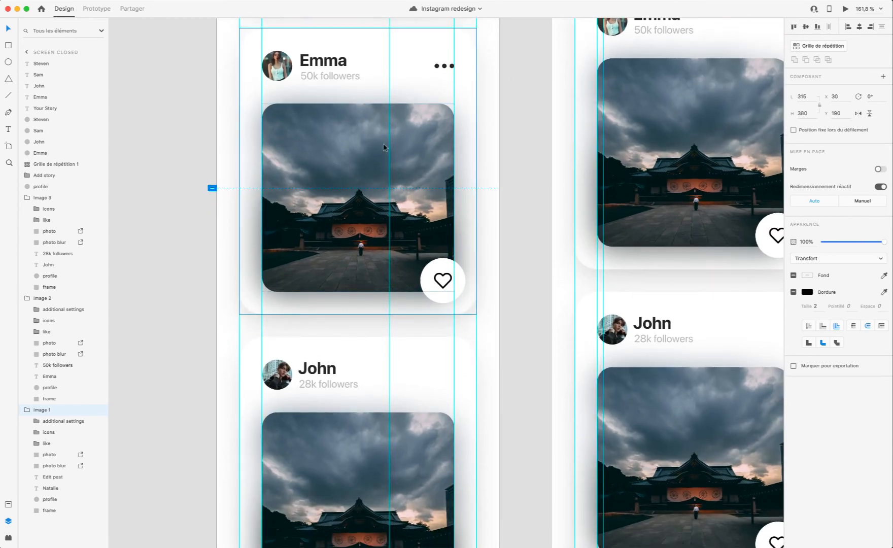
scroll(320, 444, up, 13)
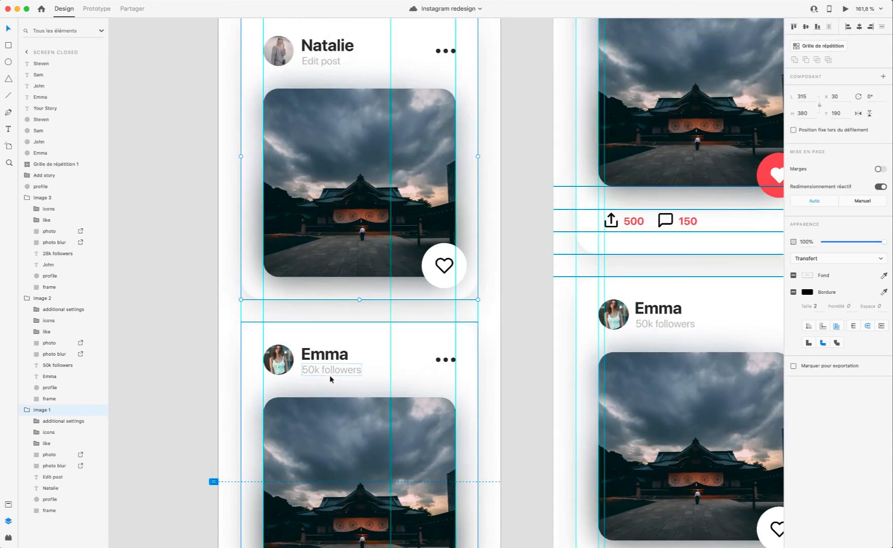
click(445, 361)
double_click(446, 360)
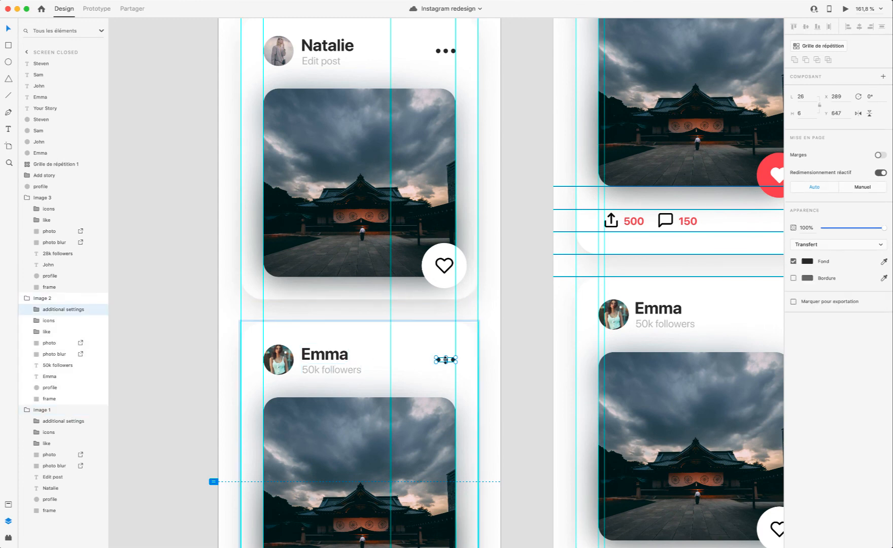
scroll(421, 365, down, 13)
click(429, 363)
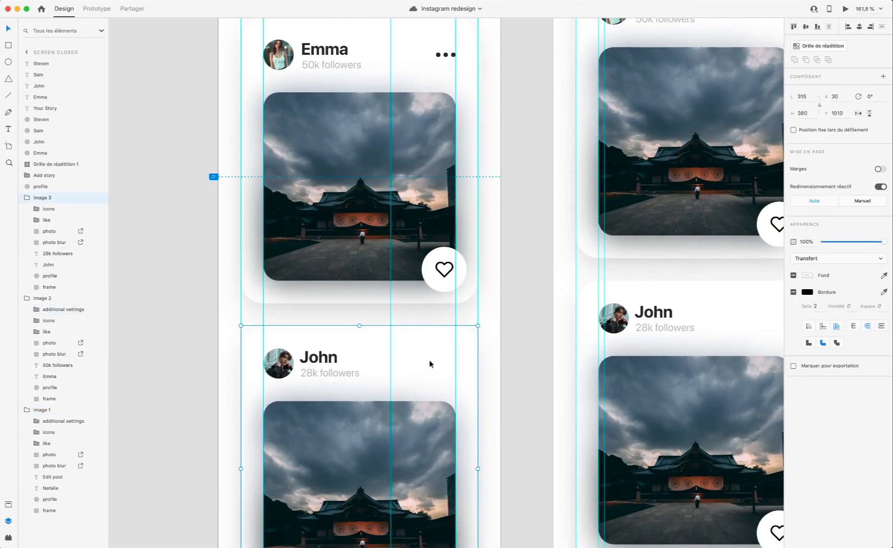
scroll(429, 364, up, 5)
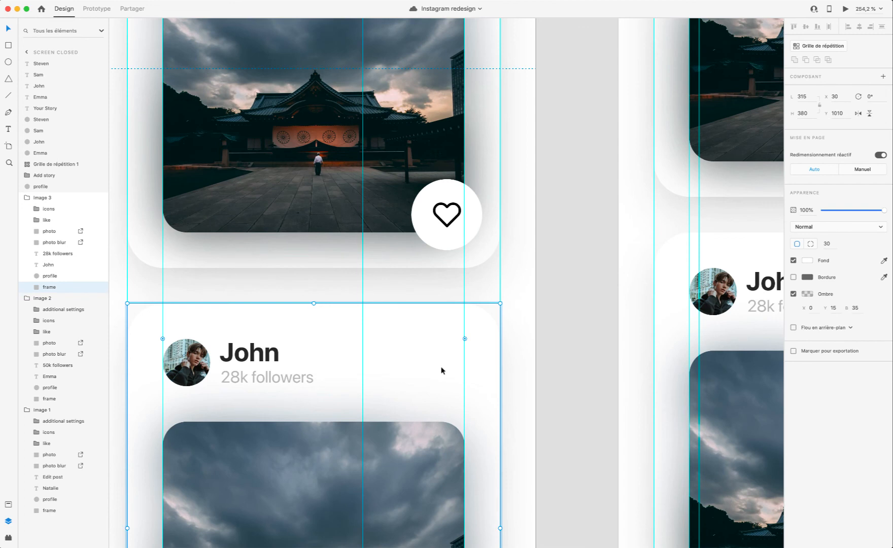
key(ctrl+v)
drag(323, 285, 456, 361)
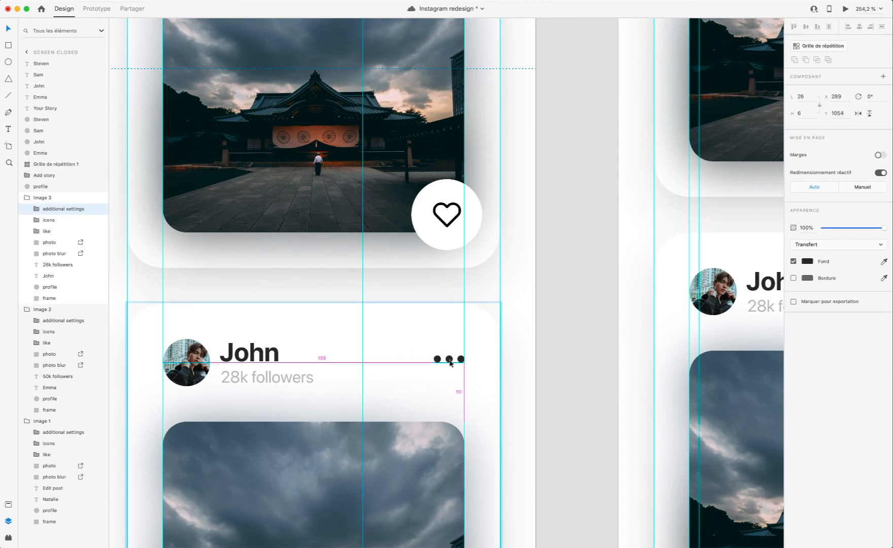
Step: Shift the third card's name and "28k followers" text together to X 110, Y 1039
click(249, 353)
shift+click(265, 377)
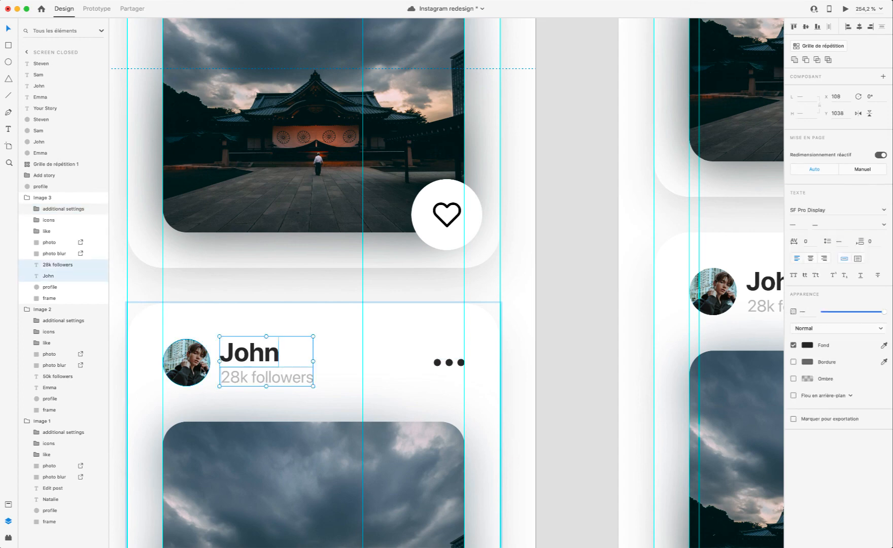
drag(248, 354, 250, 356)
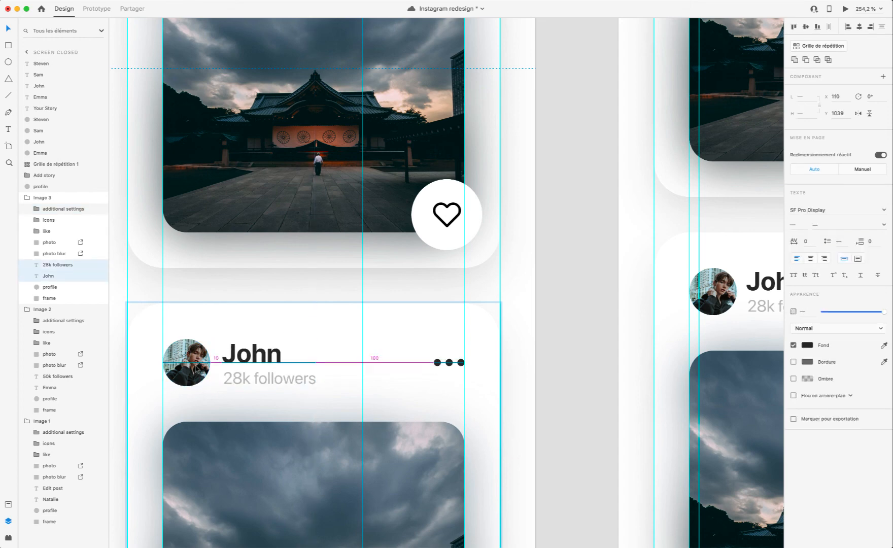
click(299, 412)
scroll(304, 410, down, 5)
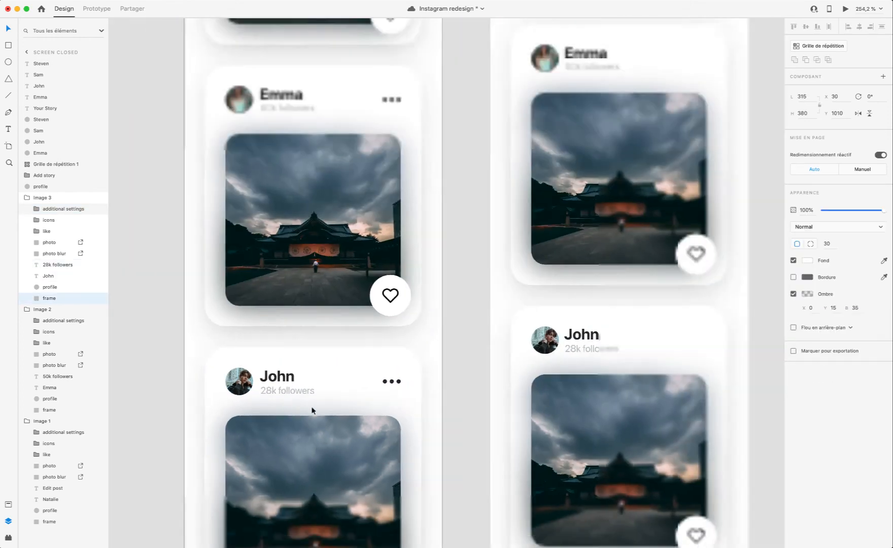
Step: Preview the Screen closed artboard, look through its feed, test the first card's heart toggle, and save the document
click(205, 338)
scroll(205, 338, up, 10)
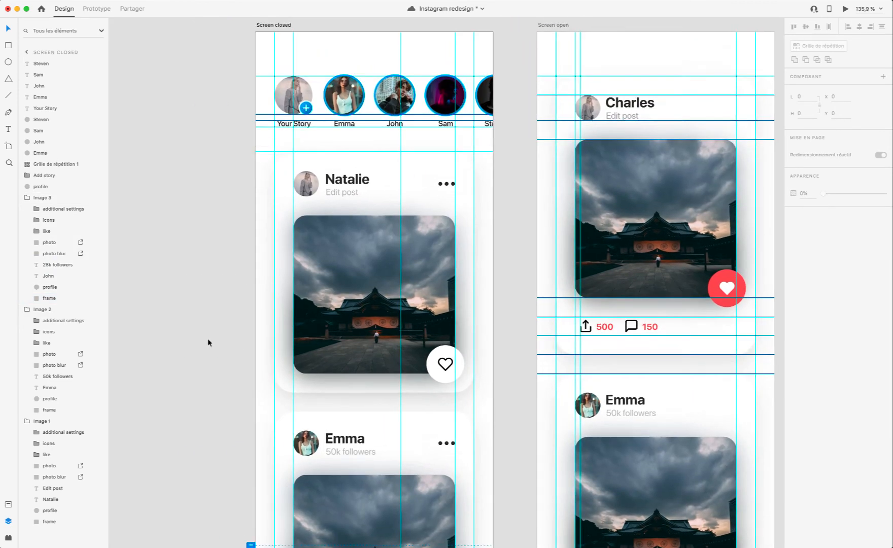
scroll(208, 343, up, 5)
click(269, 166)
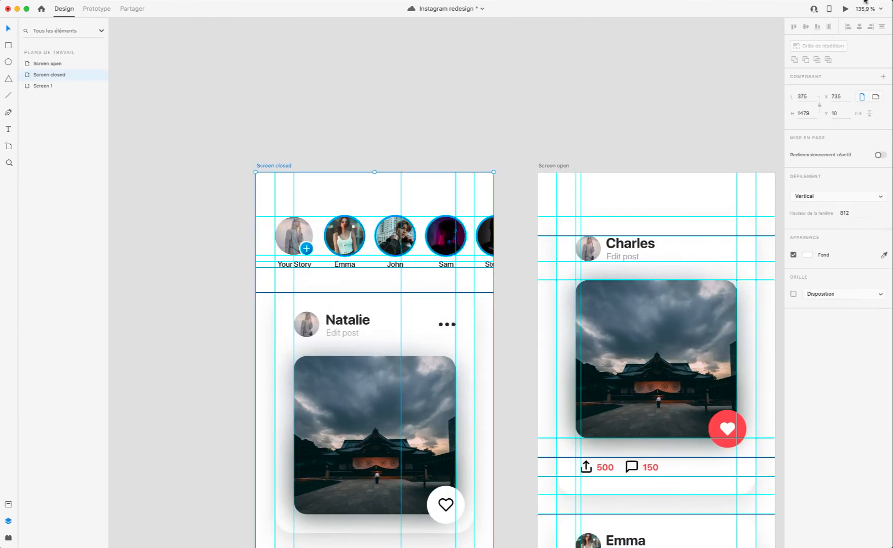
click(844, 9)
scroll(463, 233, down, 8)
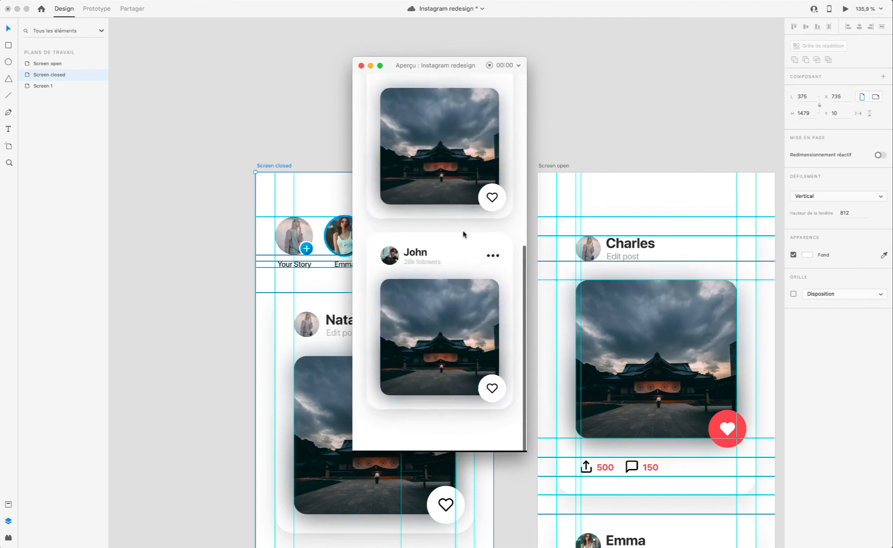
scroll(463, 234, up, 8)
scroll(463, 233, down, 1)
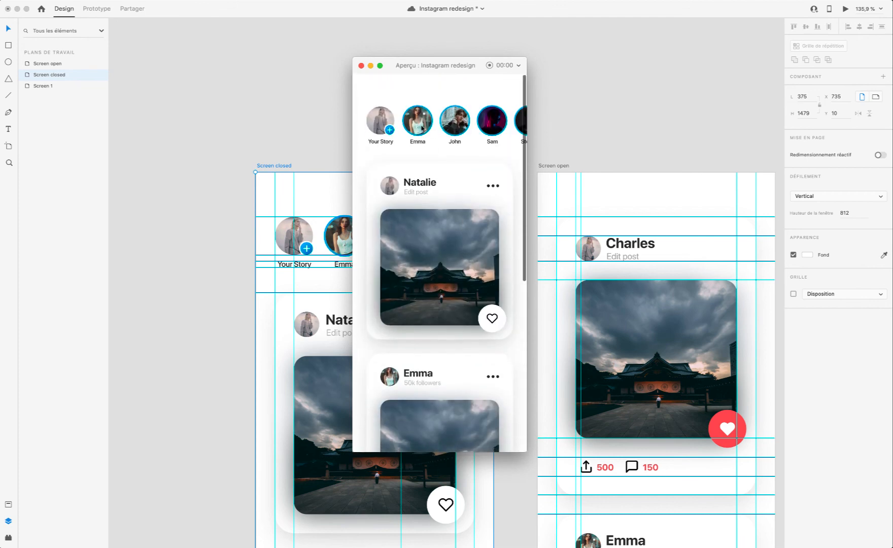
click(492, 323)
click(491, 263)
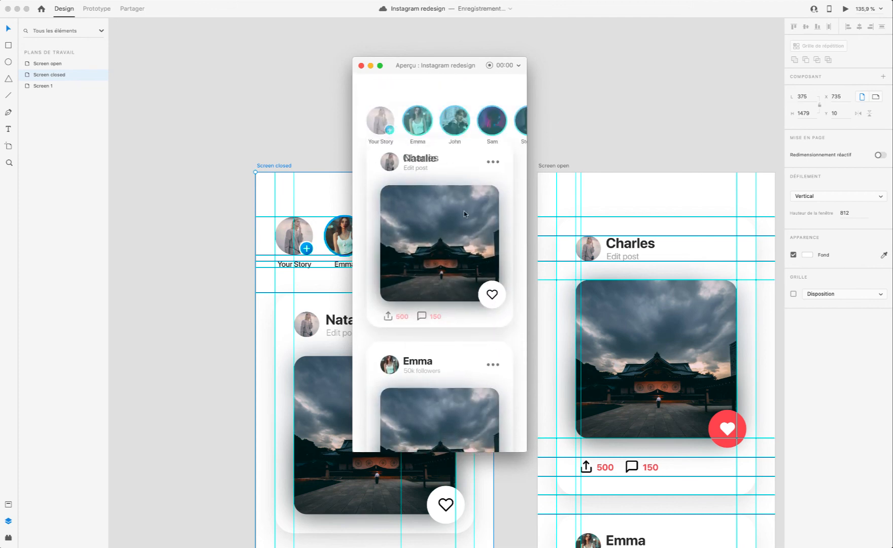
click(361, 66)
Step: Delete the second and third cards (Image 2 and Image 3) from the Screen open artboard
scroll(528, 354, down, 5)
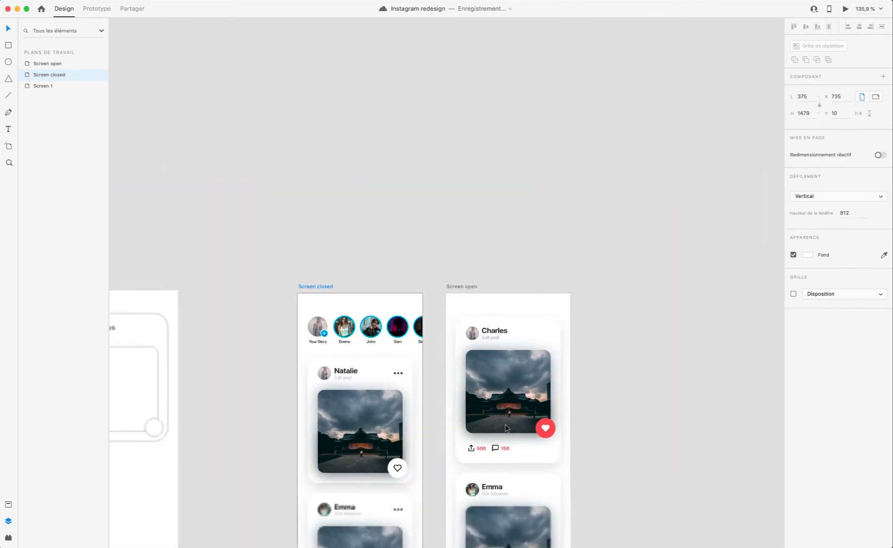
scroll(505, 425, down, 3)
click(514, 360)
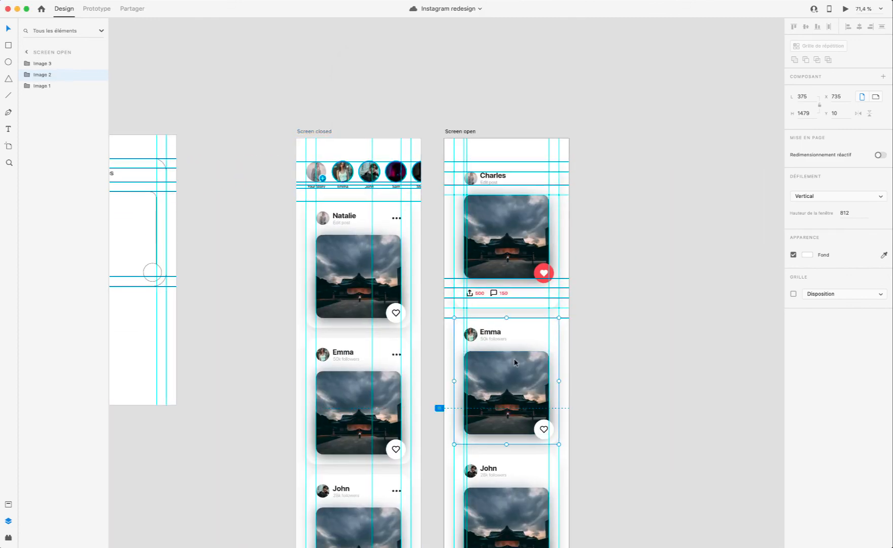
scroll(514, 360, down, 3)
shift+click(511, 349)
key(Delete)
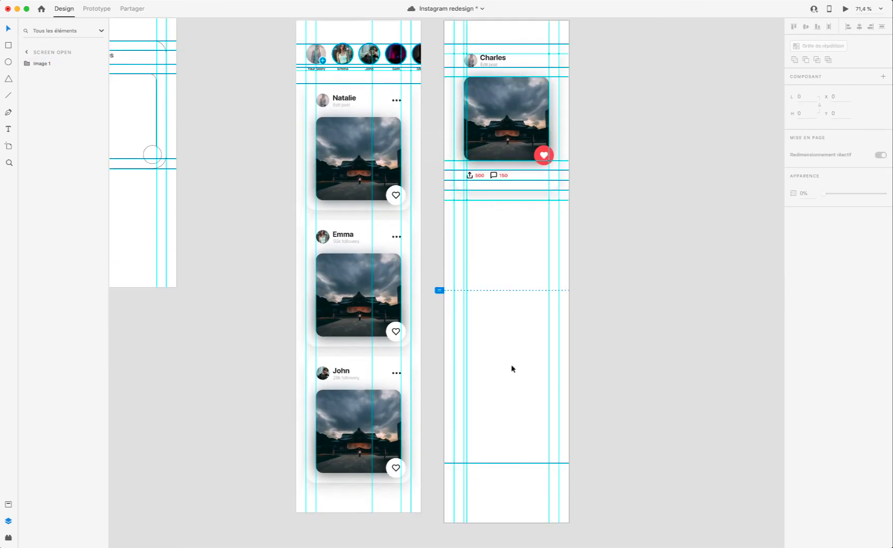
Step: Copy the profile picture, name, "Edit post" text and three-dot icon from the first Screen closed card
scroll(510, 362, up, 5)
scroll(505, 372, up, 5)
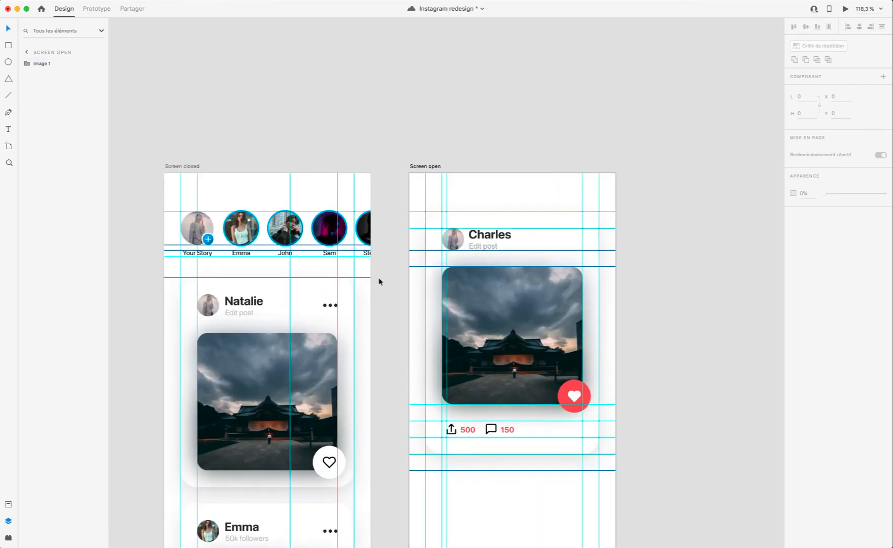
double_click(237, 303)
shift+click(208, 304)
shift+click(239, 312)
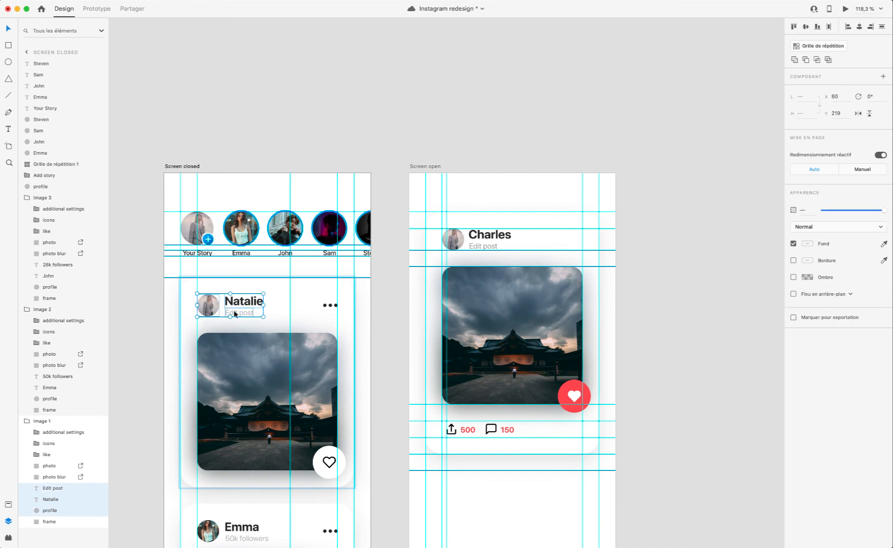
shift+click(330, 304)
Step: Replace the Screen open card's profile picture, name and "Edit post" text with the copied header elements, placed at X 60, Y 99
double_click(495, 237)
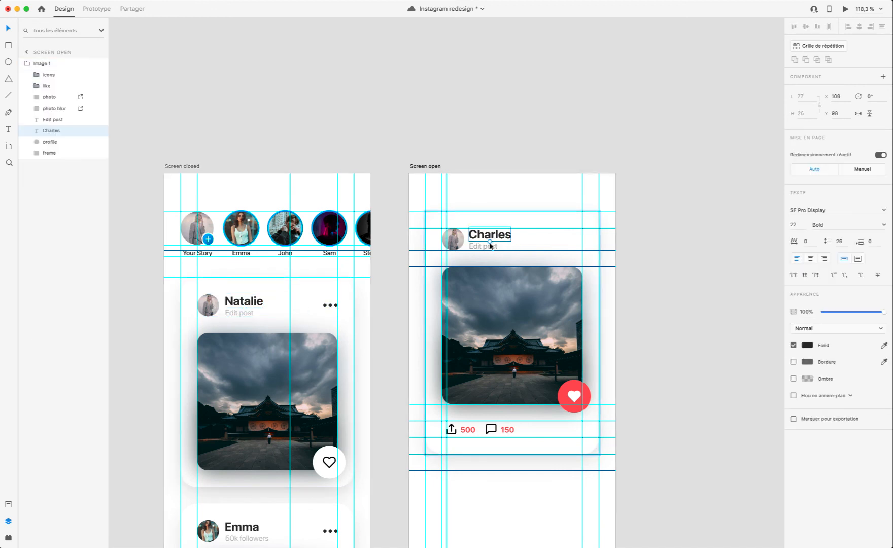
shift+click(486, 249)
shift+click(452, 239)
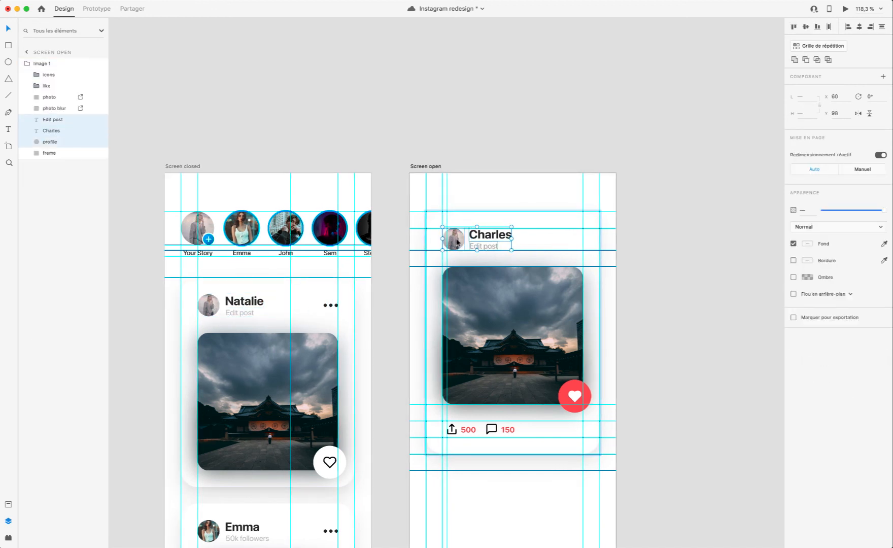
key(Delete)
key(ctrl+v)
drag(459, 311, 459, 248)
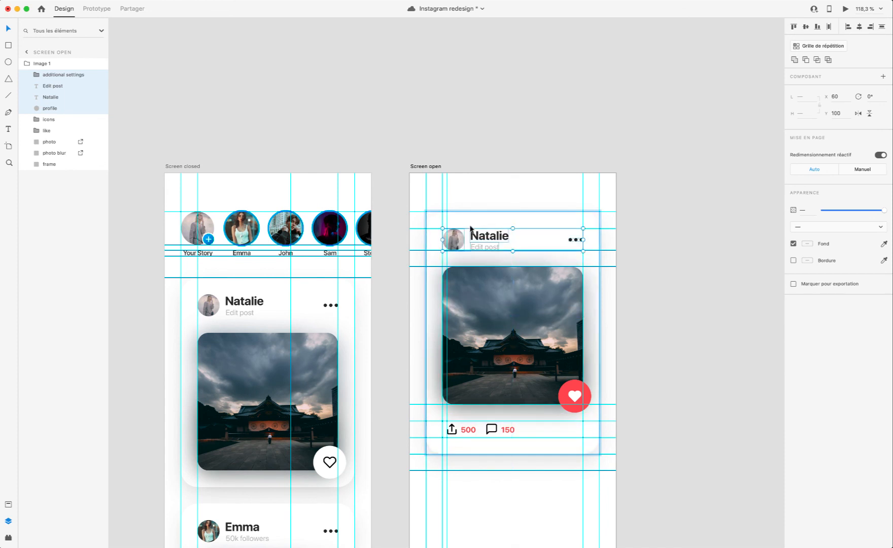
scroll(471, 229, up, 6)
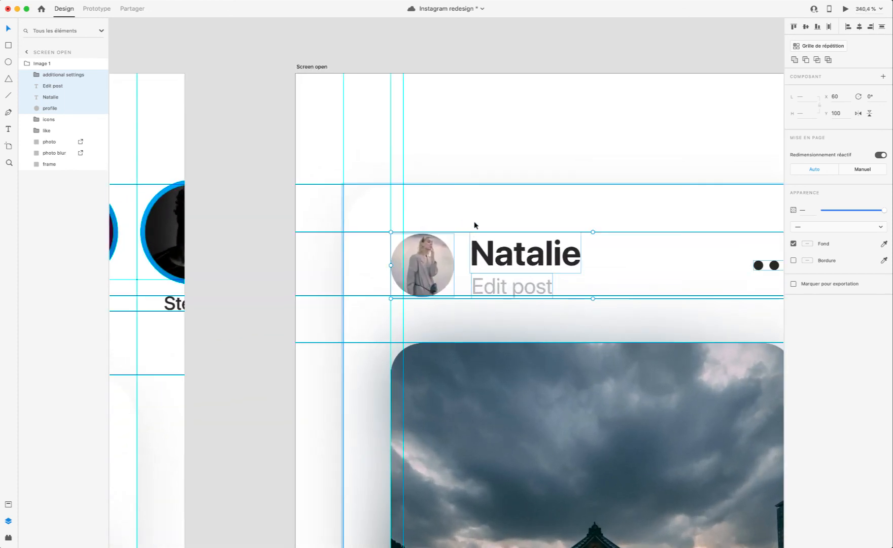
scroll(470, 229, up, 3)
key(Up)
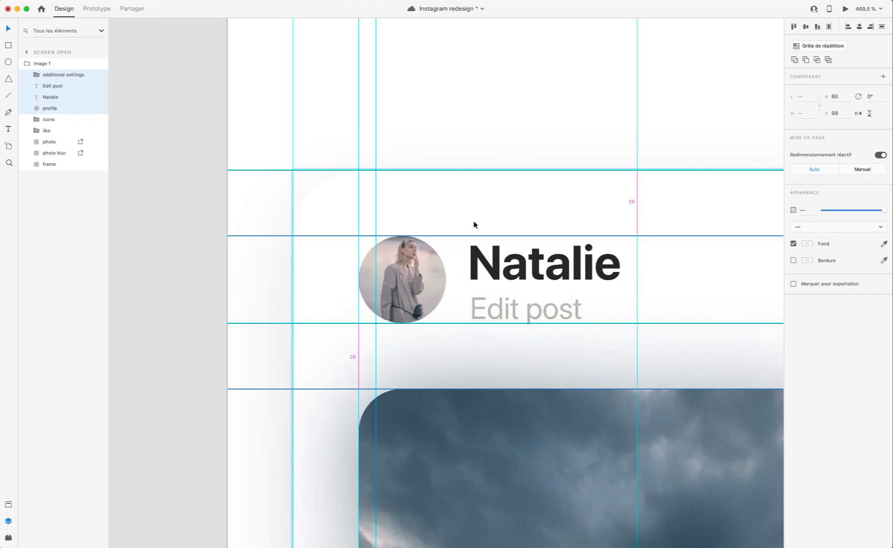
scroll(473, 225, down, 1)
click(487, 194)
Step: Collapse Screen open's Image 1 group in the layer list and save the document
scroll(494, 213, down, 5)
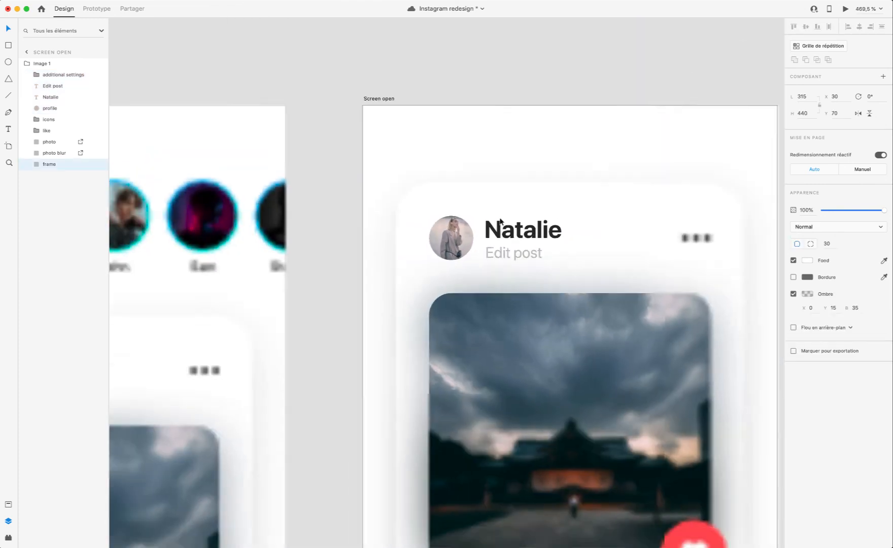
click(47, 63)
click(27, 64)
scroll(600, 328, down, 4)
scroll(599, 329, up, 2)
scroll(600, 330, down, 4)
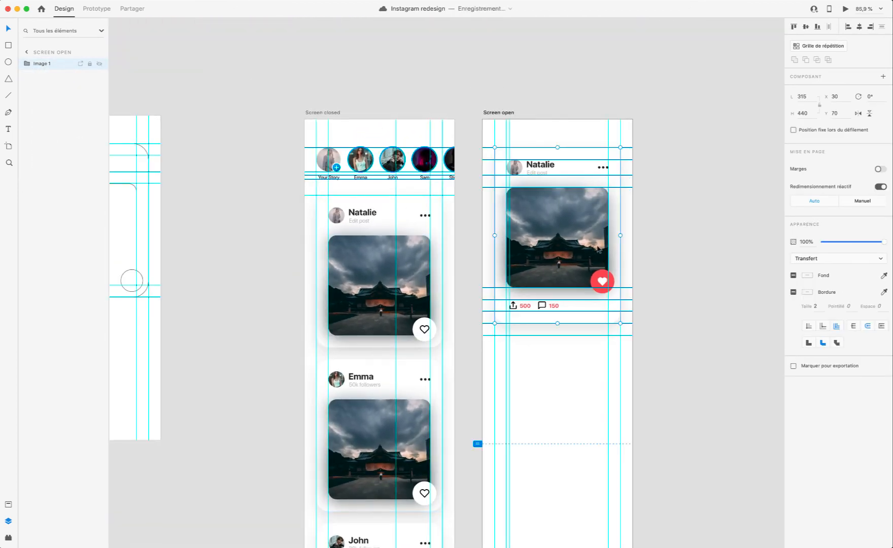
Step: Collapse Image 3 in Screen closed's layer list and group all the story pictures, labels, repeat grid and Add story icon
click(340, 166)
scroll(335, 148, up, 4)
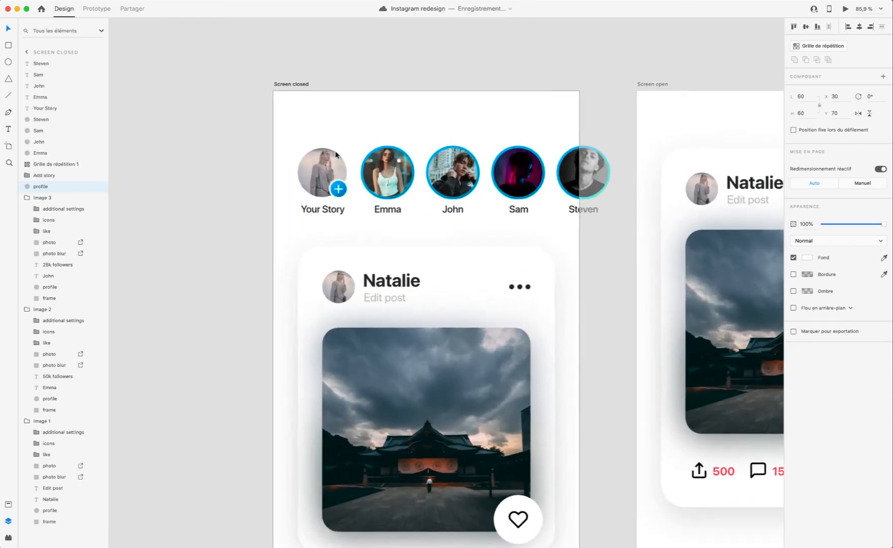
scroll(336, 154, up, 5)
shift+click(338, 220)
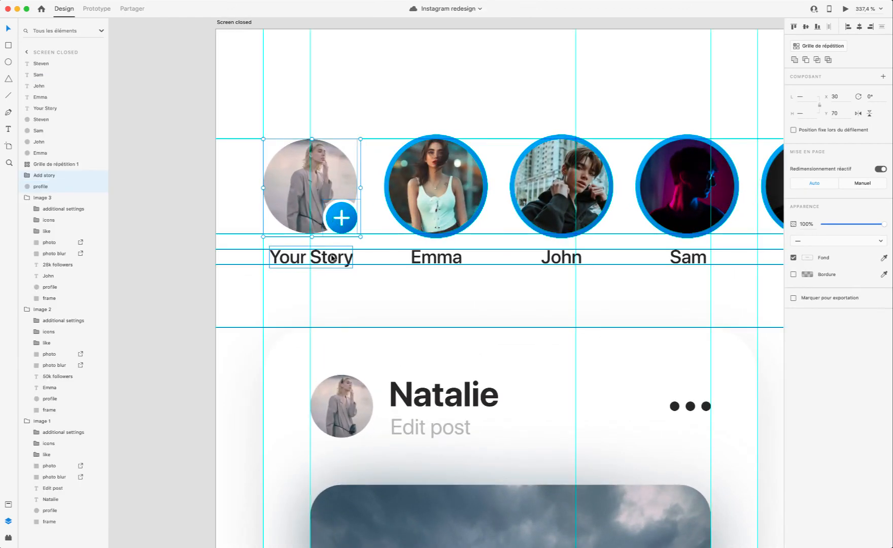
shift+click(334, 259)
shift+click(421, 255)
shift+click(483, 197)
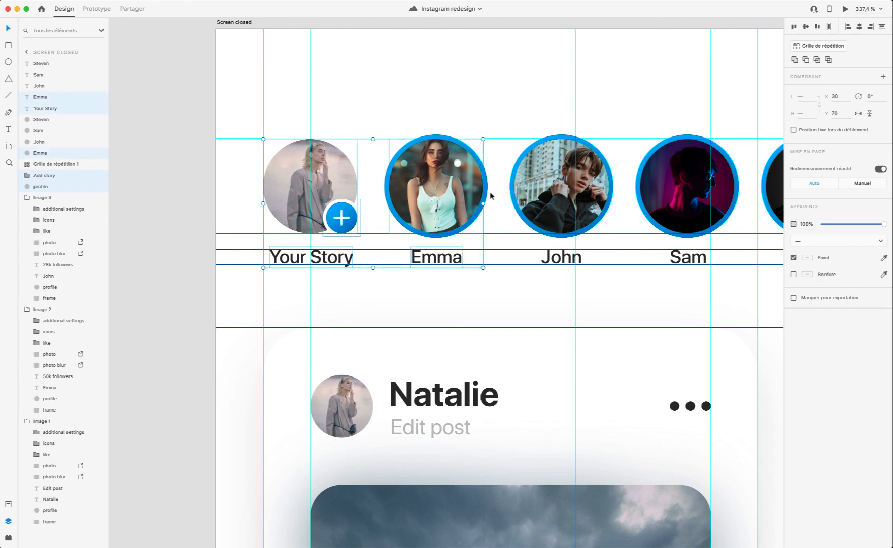
click(27, 197)
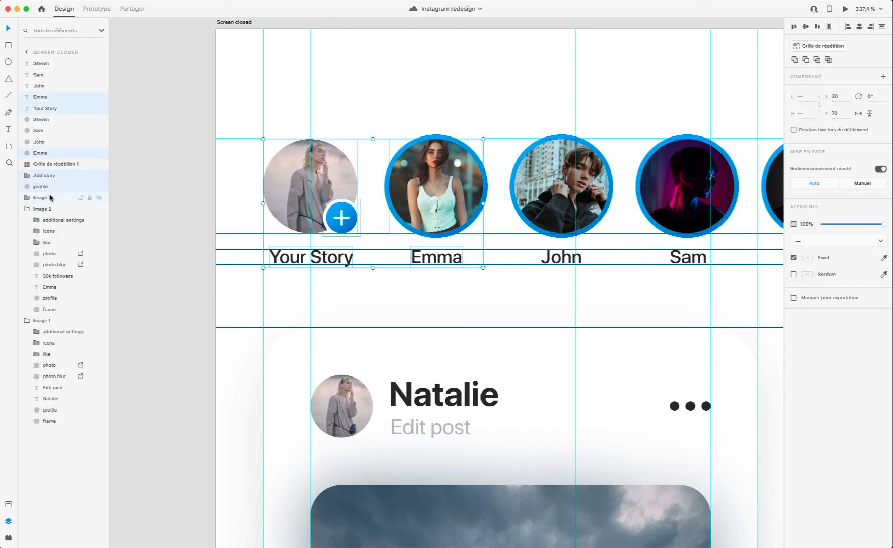
shift+click(47, 64)
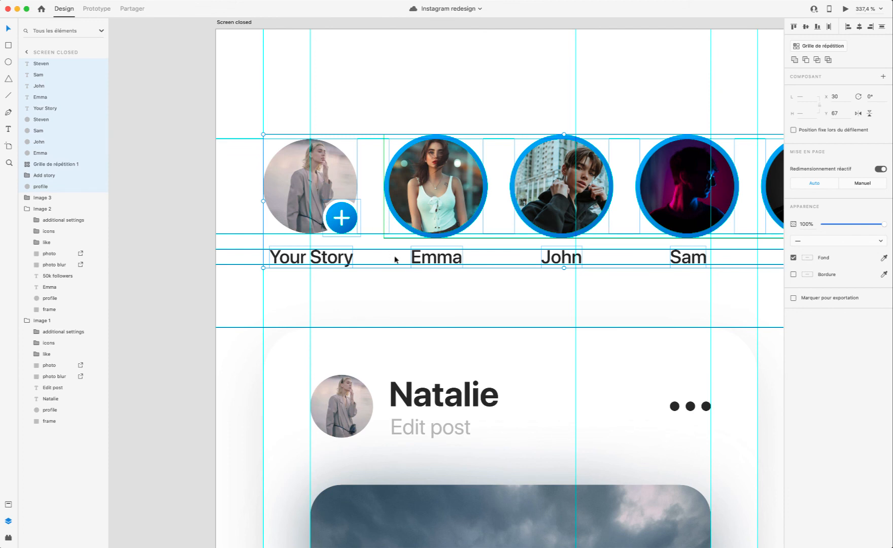
key(super+g)
Step: Rename the new group of story elements as Stories
double_click(47, 63)
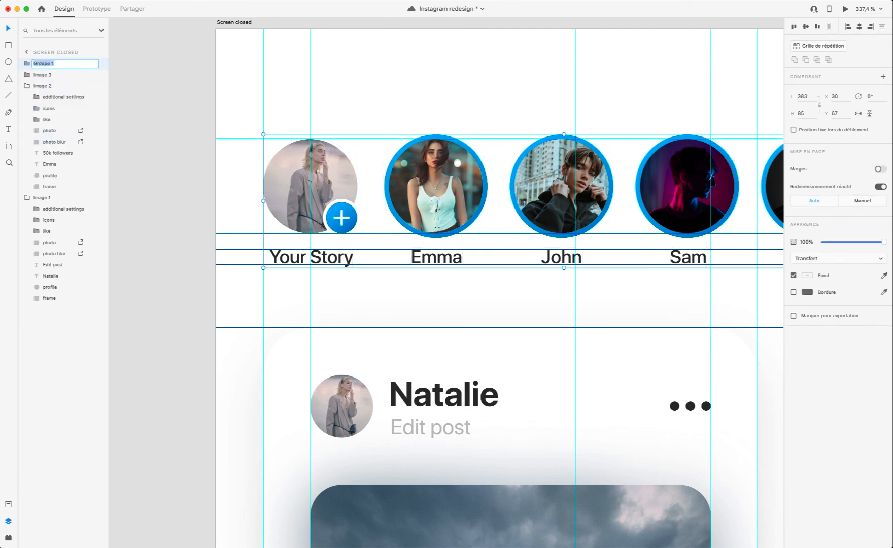
text(Stories)
key(Return)
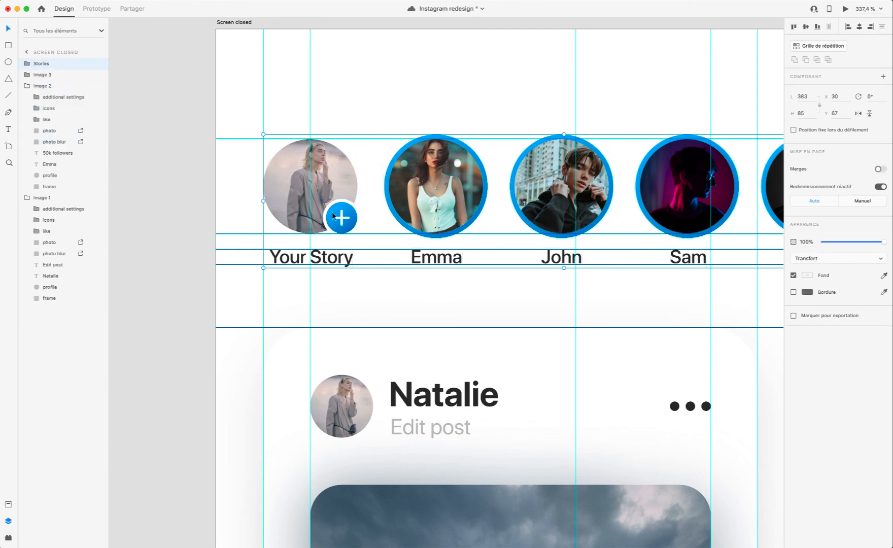
Step: Move the Image 1 card on Screen open down to X 30, Y 191
scroll(486, 364, down, 5)
scroll(488, 365, right, 5)
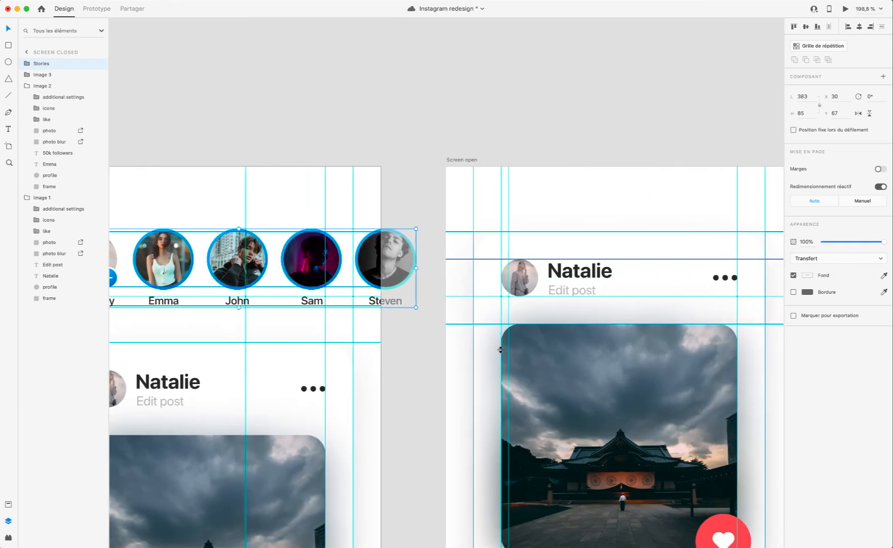
click(470, 160)
drag(591, 245, 599, 360)
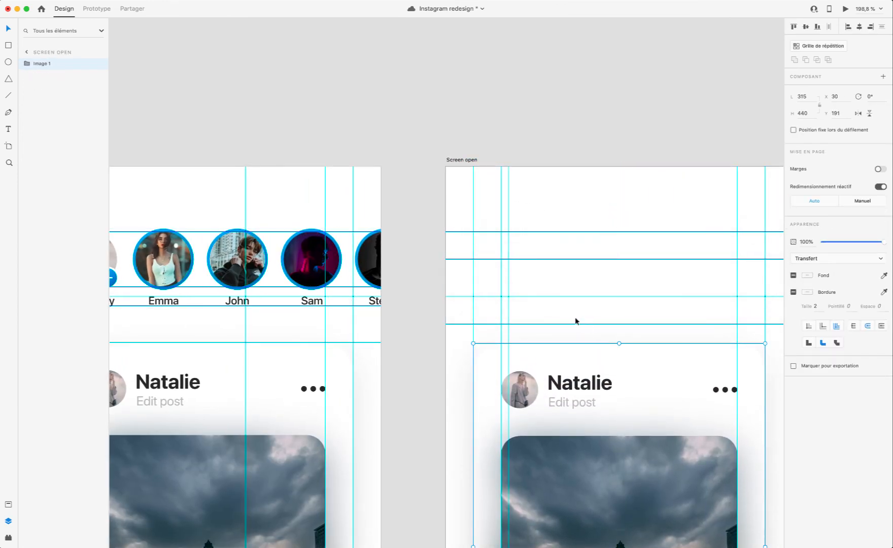
Step: Paste a copy of the Stories group onto Screen open above the card, at X 30, Y 67
click(463, 158)
key(cmd+v)
scroll(599, 269, right, 4)
scroll(598, 269, down, 1)
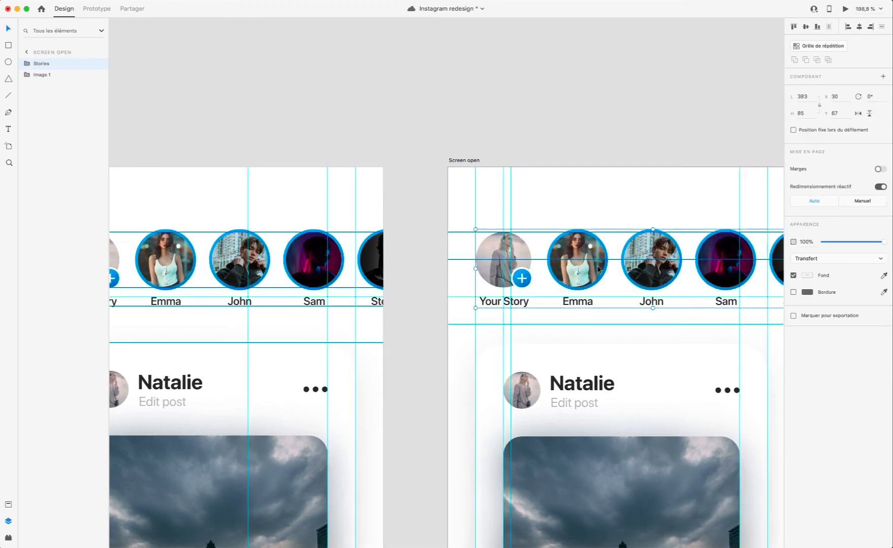
scroll(596, 269, down, 2)
scroll(596, 270, left, 1)
click(478, 248)
scroll(489, 241, left, 2)
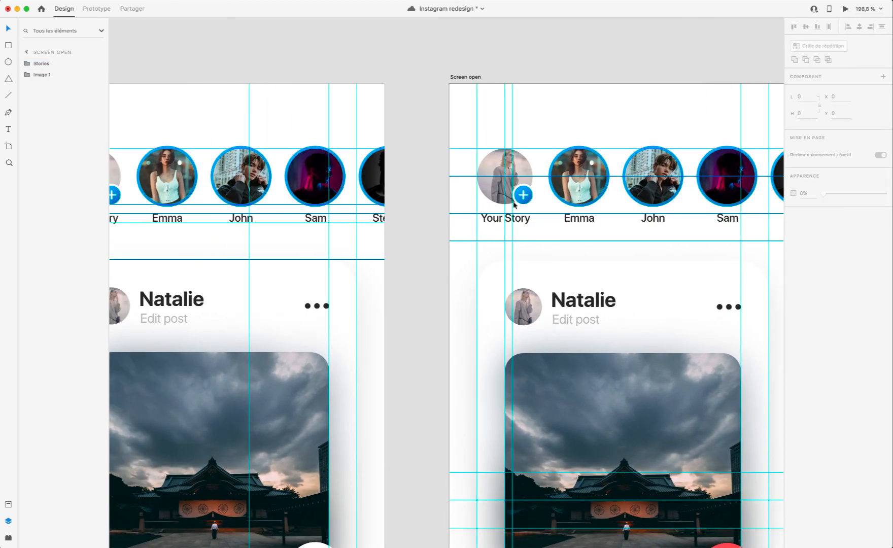
Step: Realign Screen open's horizontal guides with the story pictures' lower edge and Screen closed's 190 guide, and set the Image 1 card to Y 190
drag(529, 177, 530, 204)
click(520, 123)
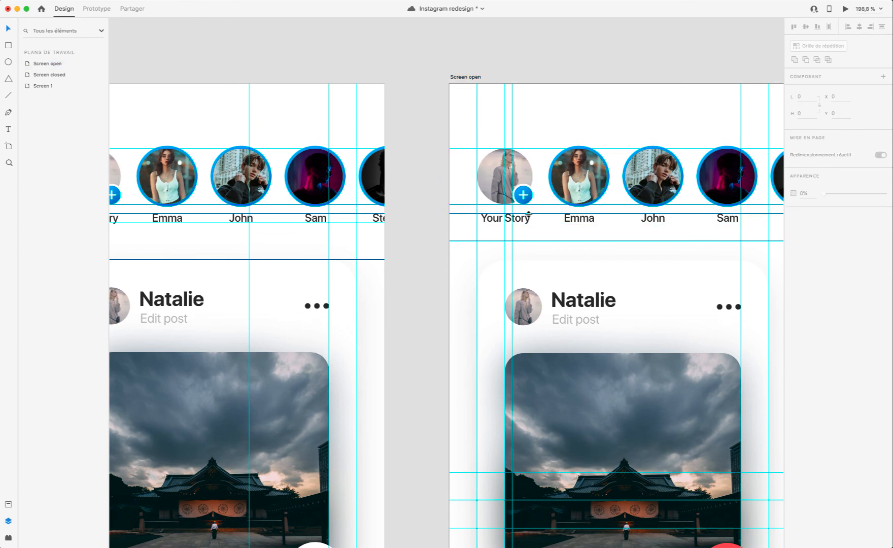
drag(535, 240, 534, 258)
click(398, 260)
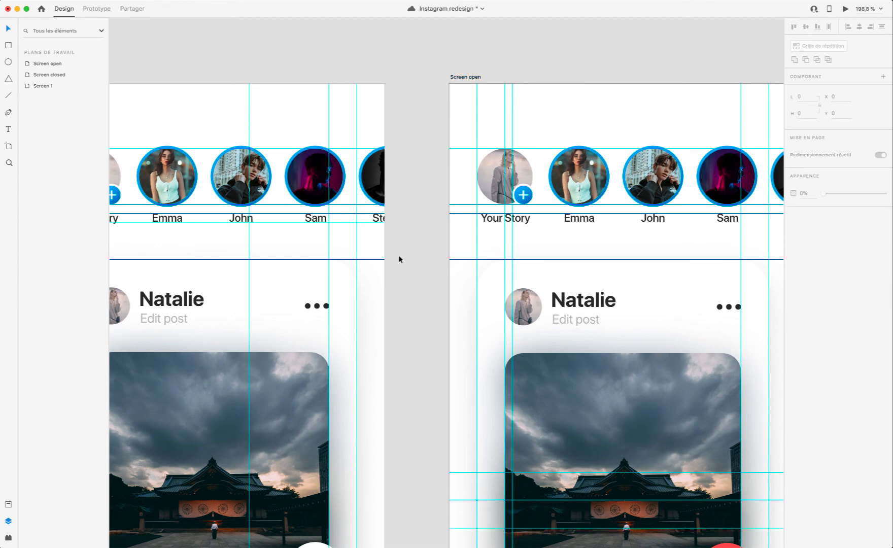
click(373, 259)
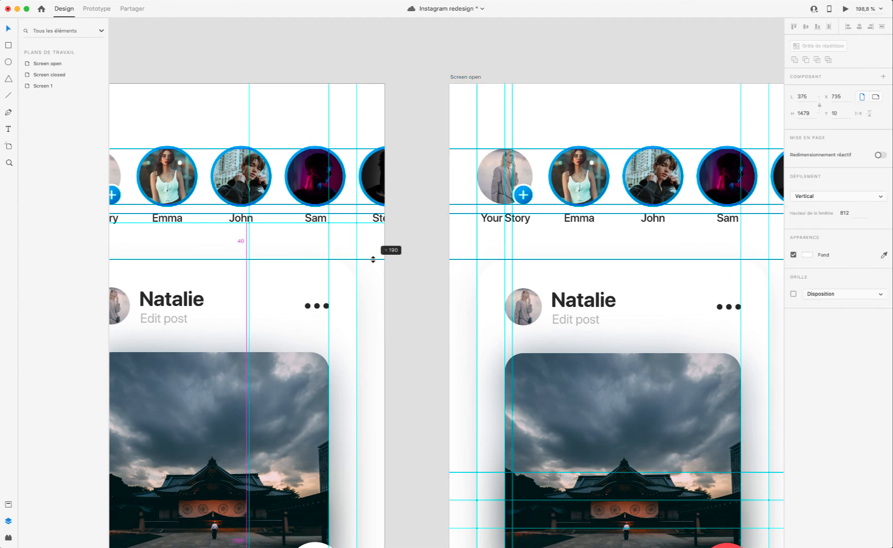
drag(373, 259, 486, 260)
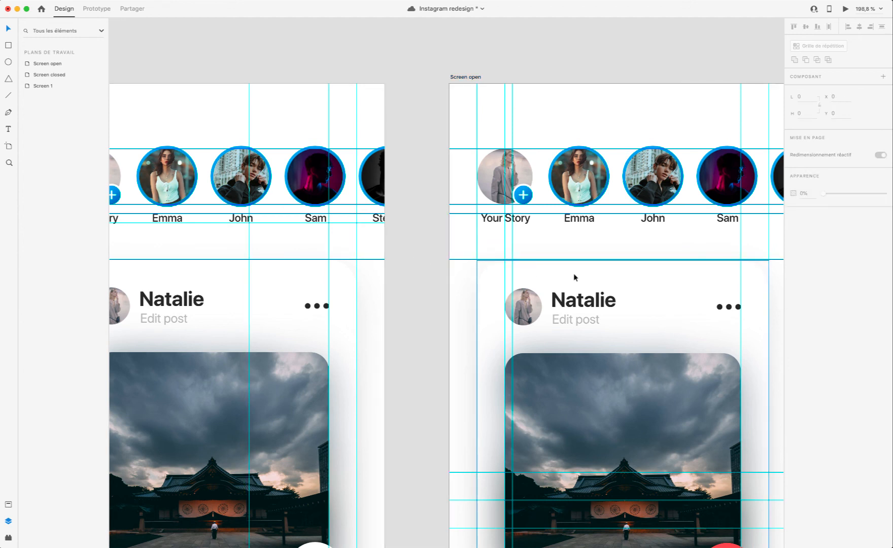
click(573, 273)
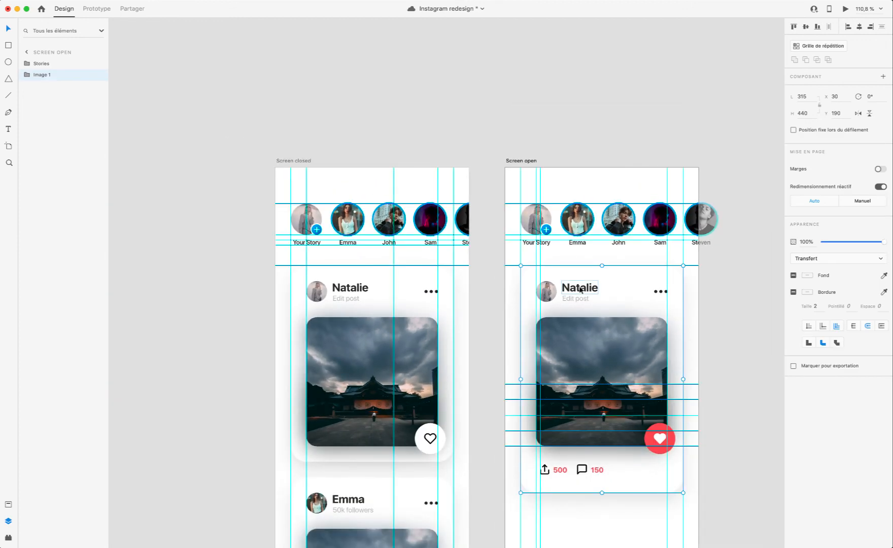
Step: Move two of Screen open's horizontal guides to the Image 1 card's bottom edge and a short gap below it
scroll(598, 291, down, 3)
drag(512, 357, 518, 404)
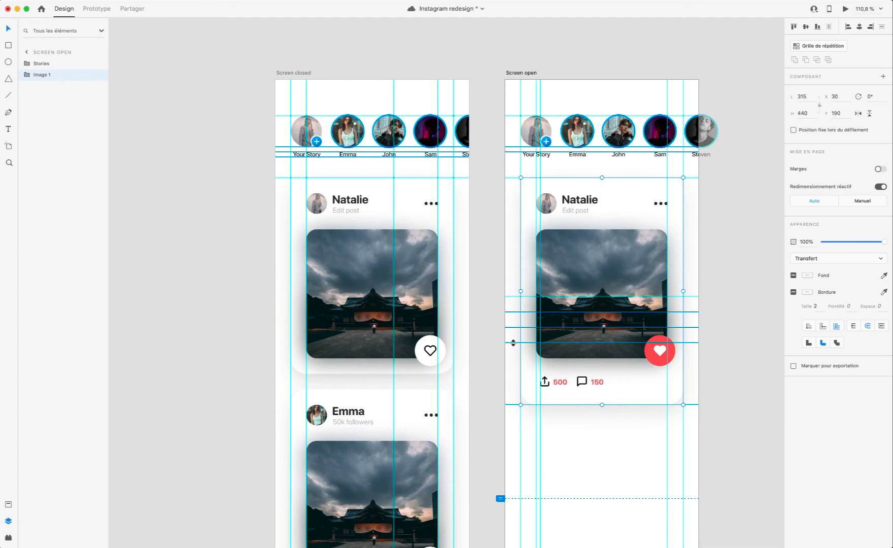
drag(513, 343, 518, 420)
scroll(517, 420, down, 5)
Step: Copy the Image 2 and Image 3 cards from Screen closed to Screen open and move them below the expanded card at Y 660
click(454, 301)
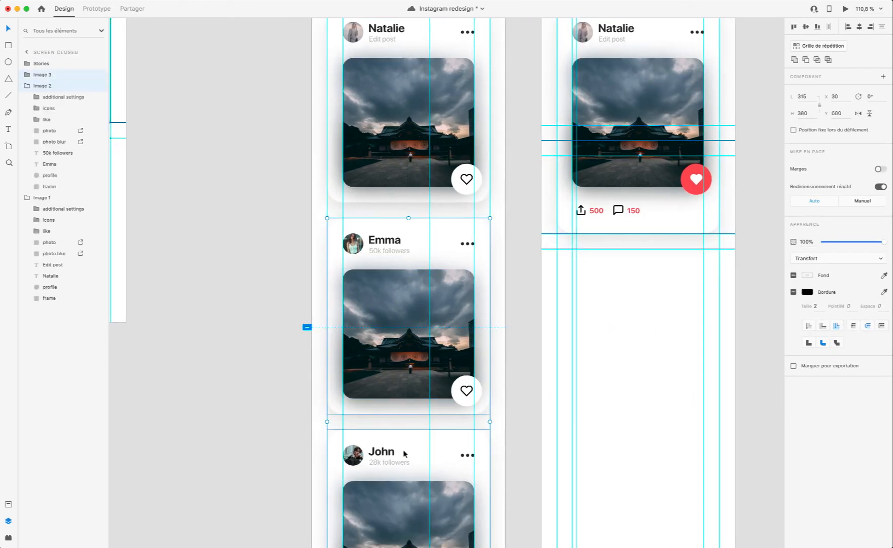
scroll(583, 391, down, 5)
click(459, 72)
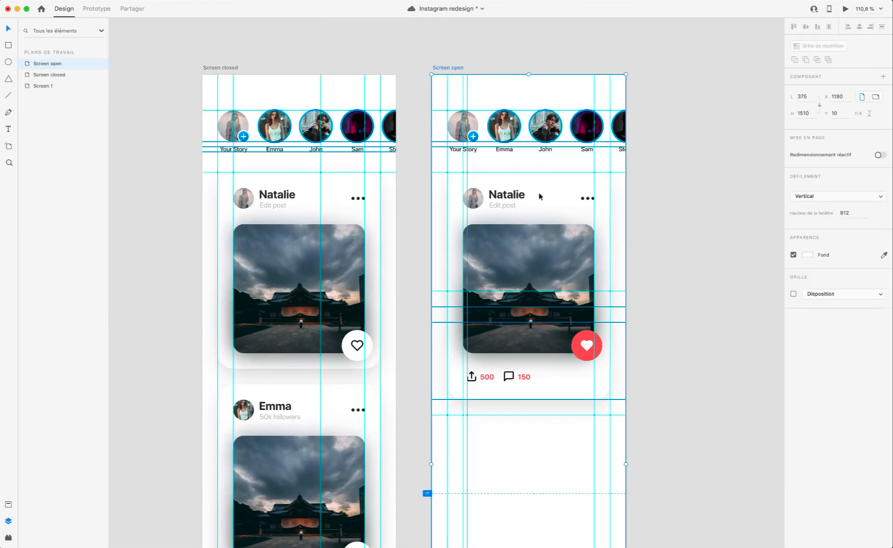
scroll(548, 208, up, 5)
click(560, 222)
key(super+v)
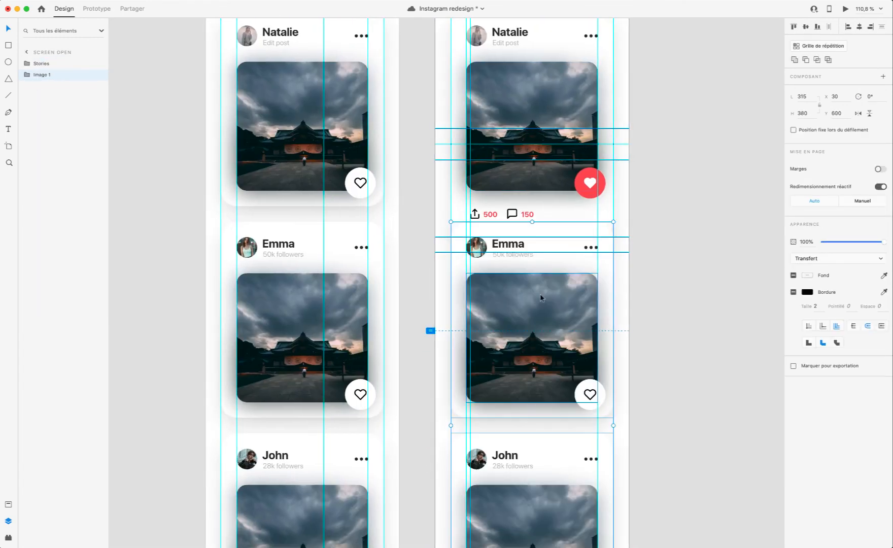
drag(546, 277, 545, 307)
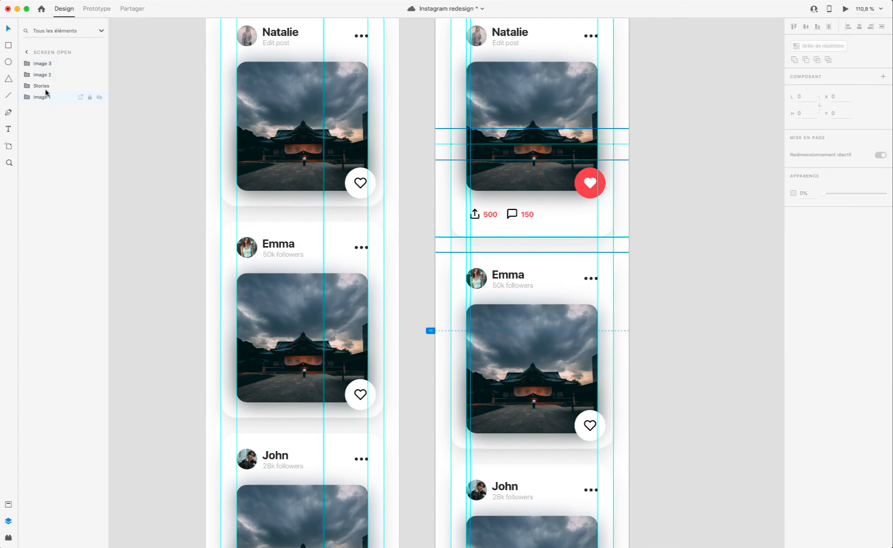
Step: Move the Stories group to the top of Screen open's layer order
click(41, 87)
drag(40, 61, 39, 59)
scroll(320, 186, up, 6)
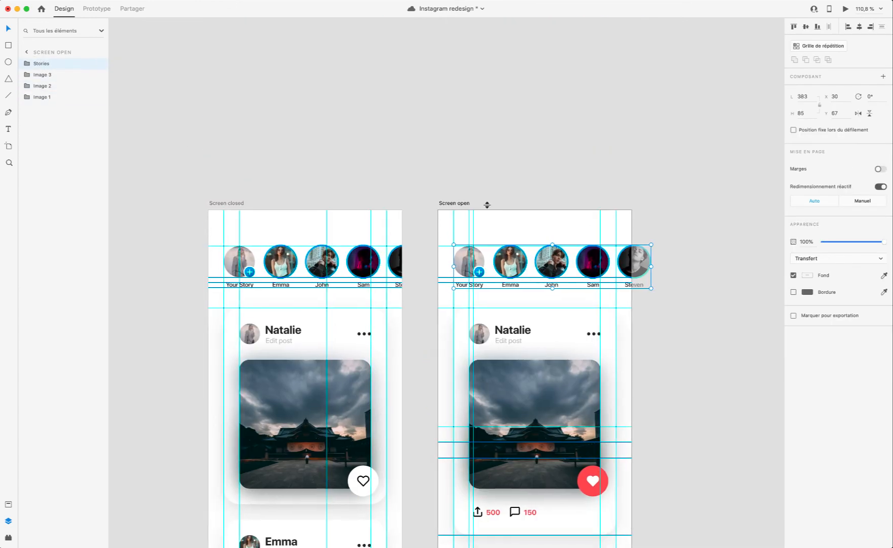
Step: Inspect the prototype interactions on the like icons of the Image 1 cards in Screen closed and Screen open
scroll(320, 186, left, 2)
click(286, 203)
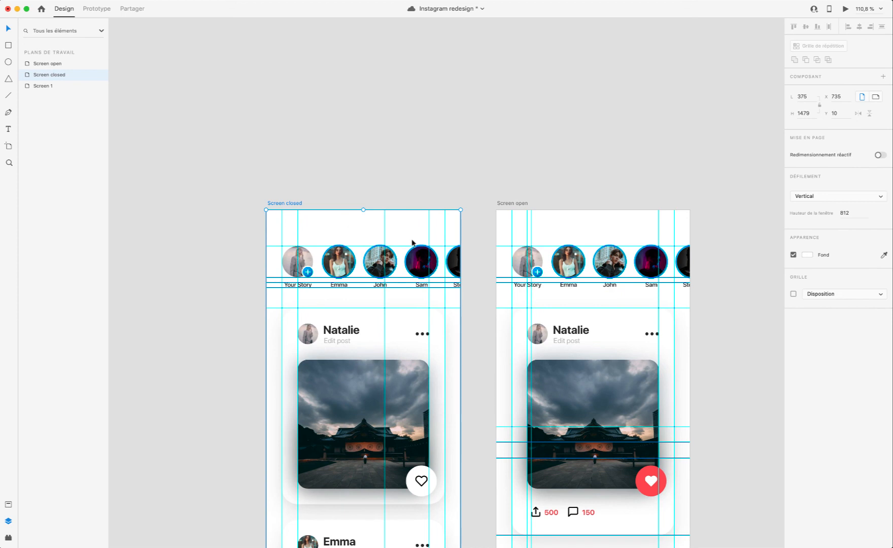
scroll(412, 243, down, 10)
click(419, 238)
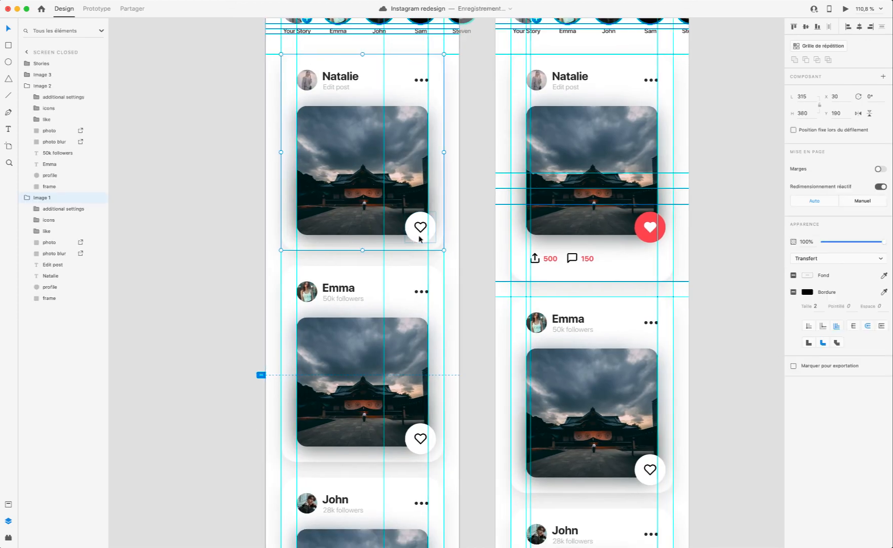
double_click(419, 238)
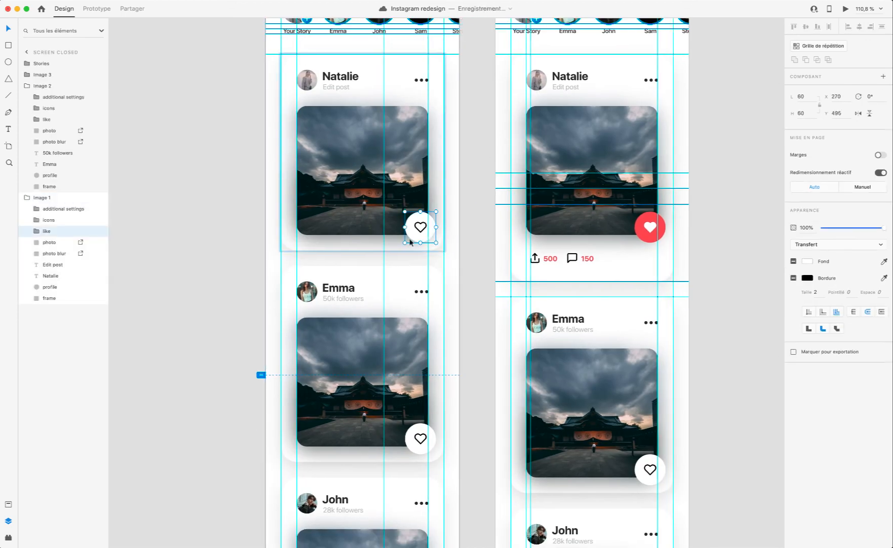
click(96, 9)
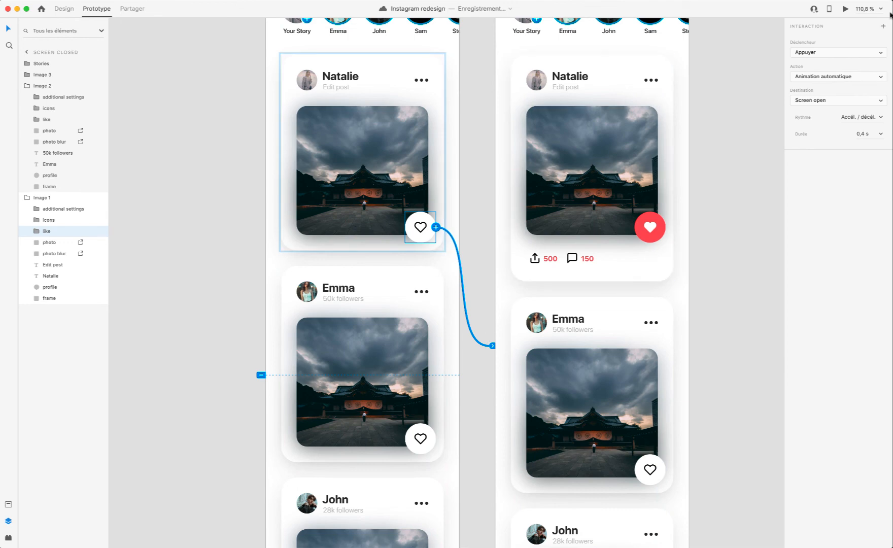
scroll(554, 26, up, 5)
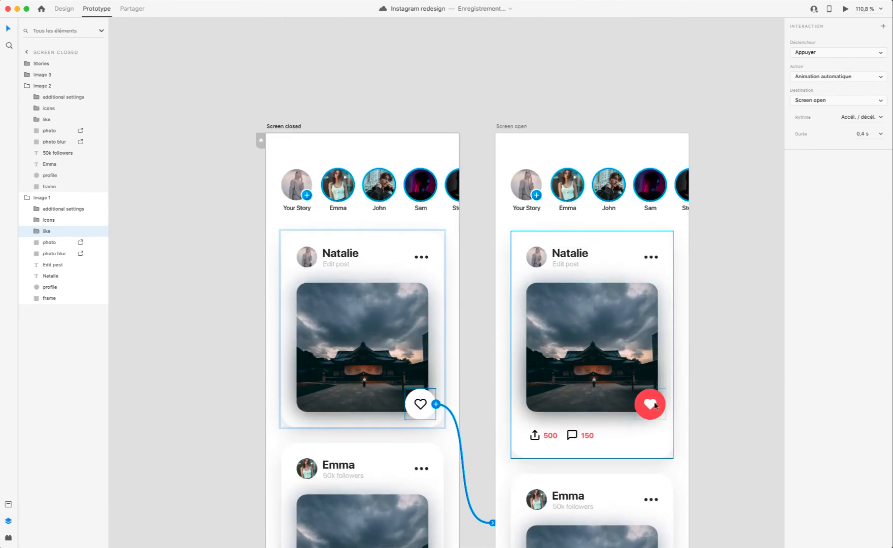
click(655, 405)
double_click(660, 406)
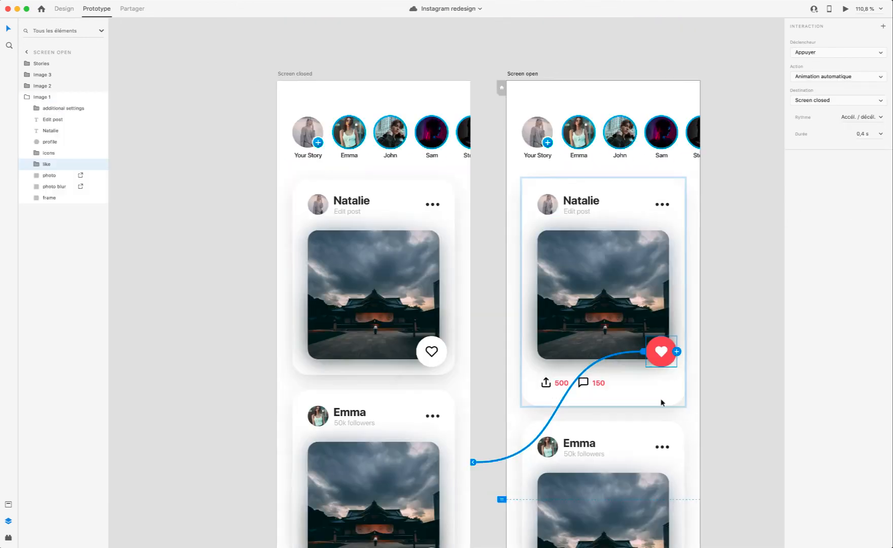
scroll(659, 401, down, 4)
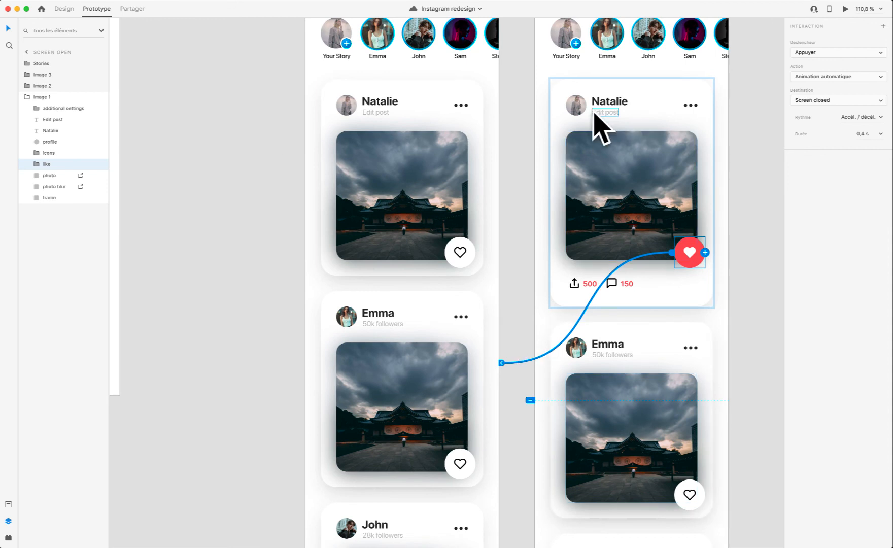
scroll(502, 180, up, 3)
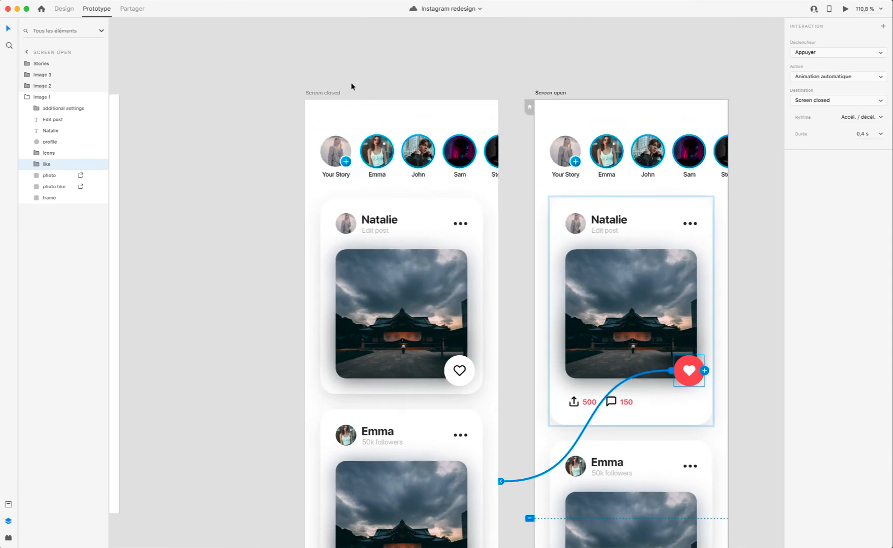
Step: Preview the prototype from Screen closed and toggle the first card's like icon to test the open and close animation
click(325, 93)
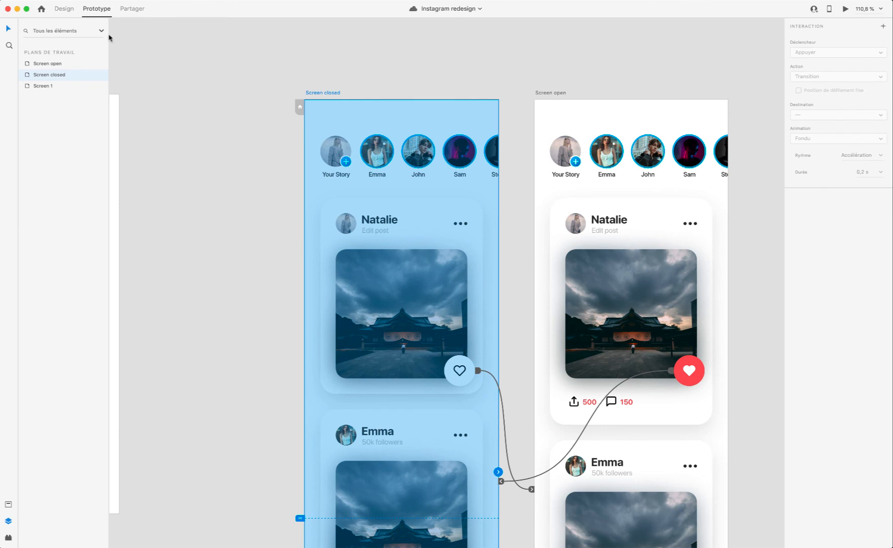
click(62, 9)
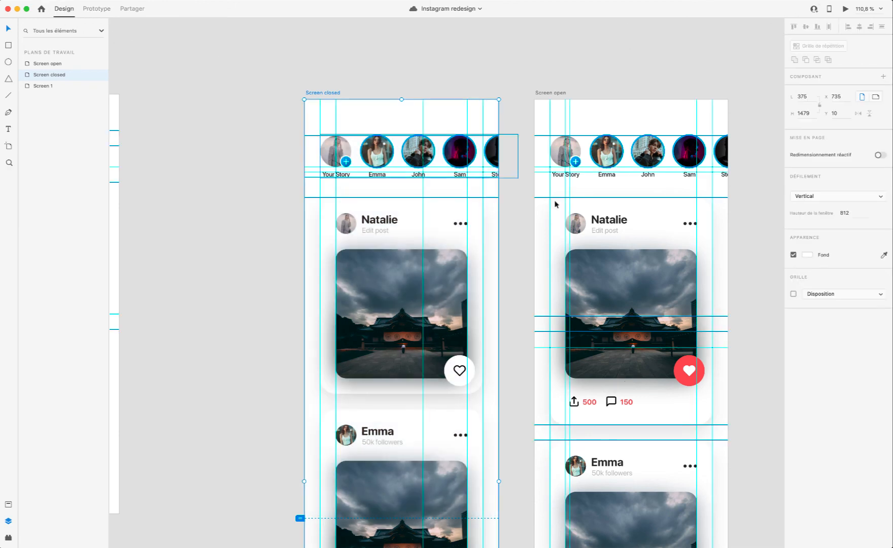
click(844, 10)
click(495, 314)
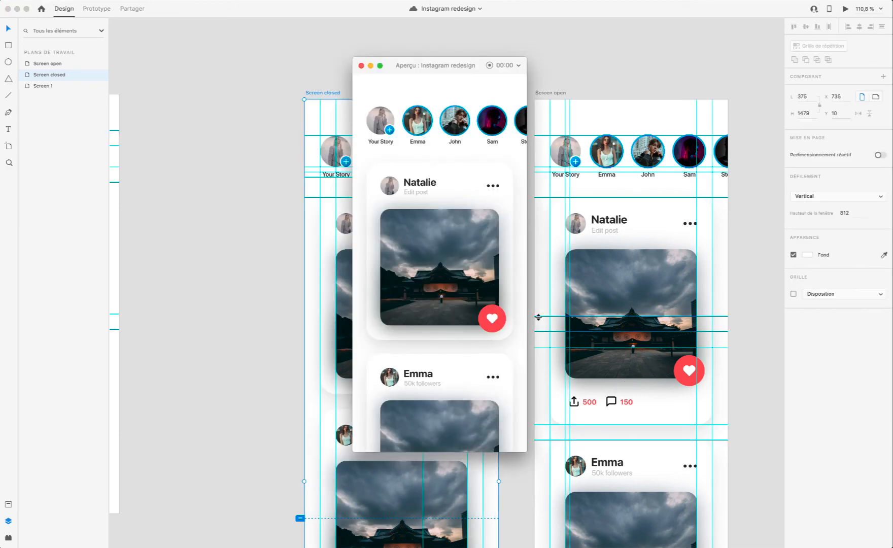
click(500, 319)
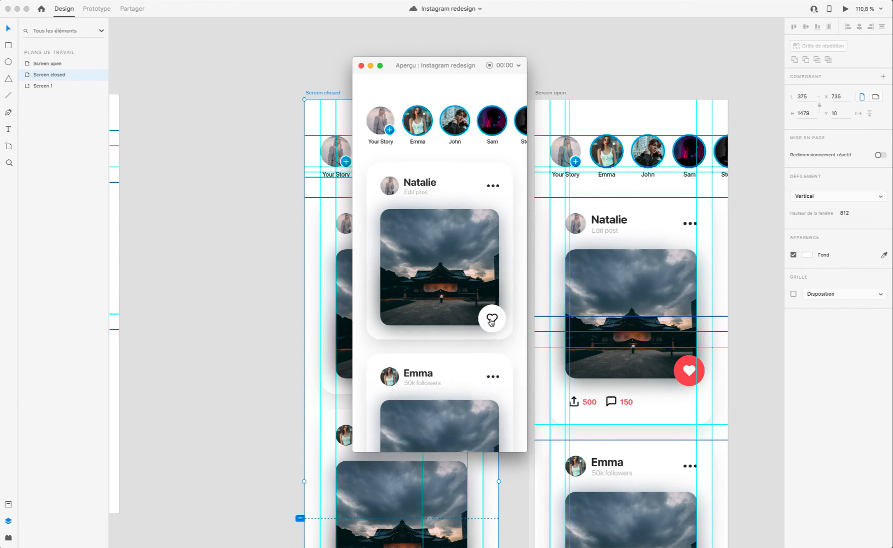
click(499, 319)
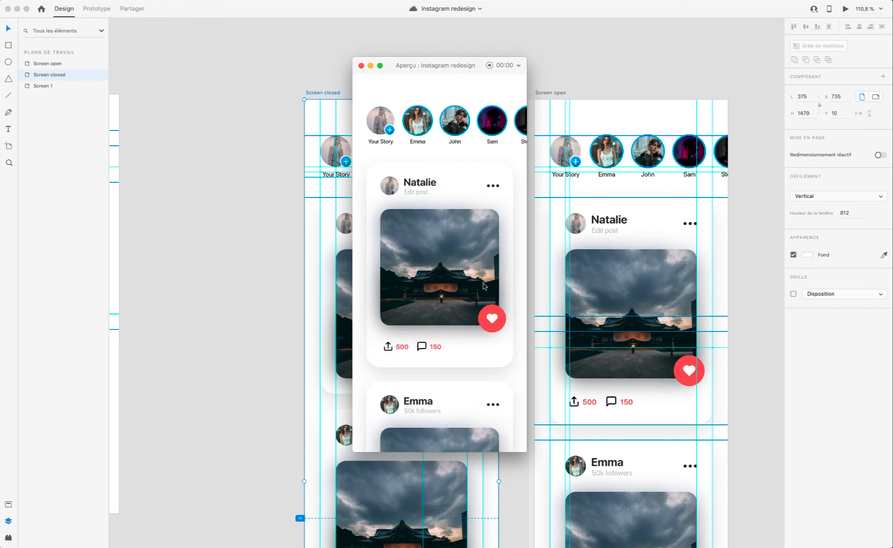
click(488, 320)
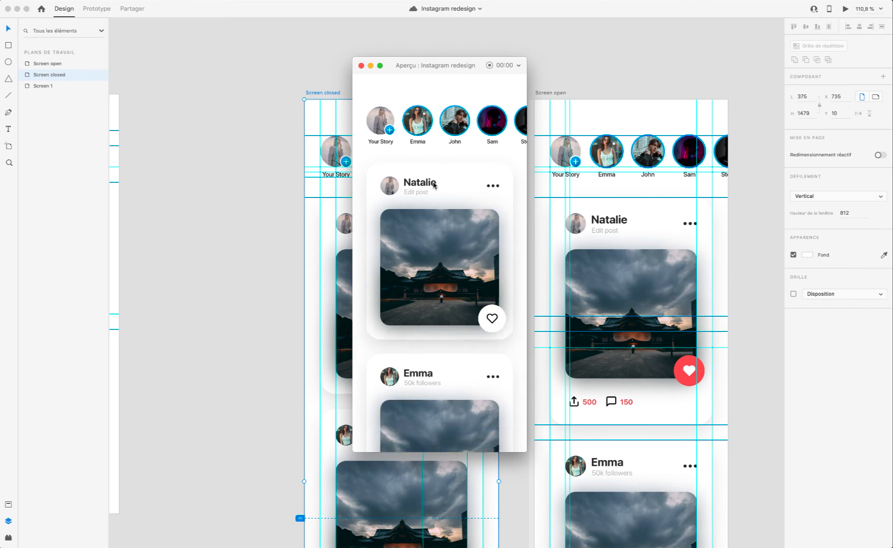
Step: Check the feed's vertical scrolling in the preview and close the preview window
scroll(437, 207, down, 6)
scroll(437, 208, down, 1)
scroll(436, 208, up, 7)
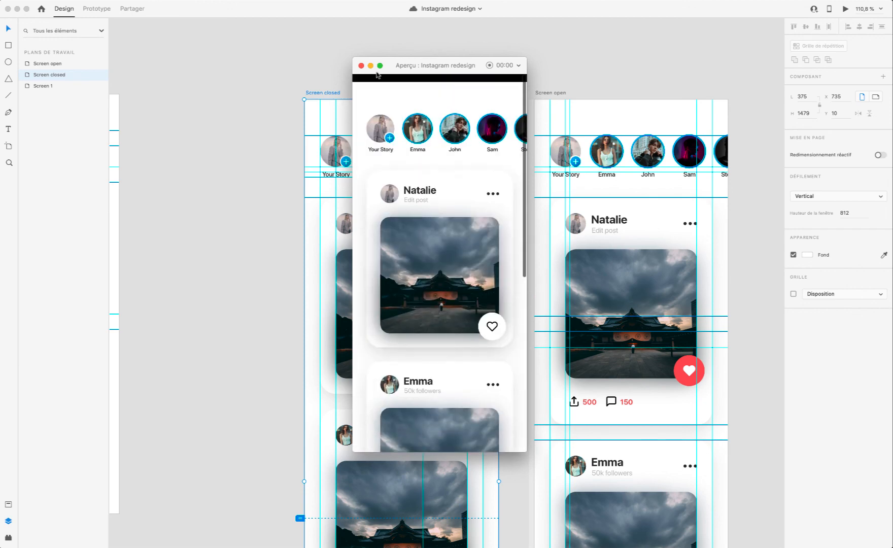
click(361, 65)
Step: Delete the Image 2 and Image 3 cards from Screen open
scroll(507, 256, down, 4)
scroll(506, 256, down, 2)
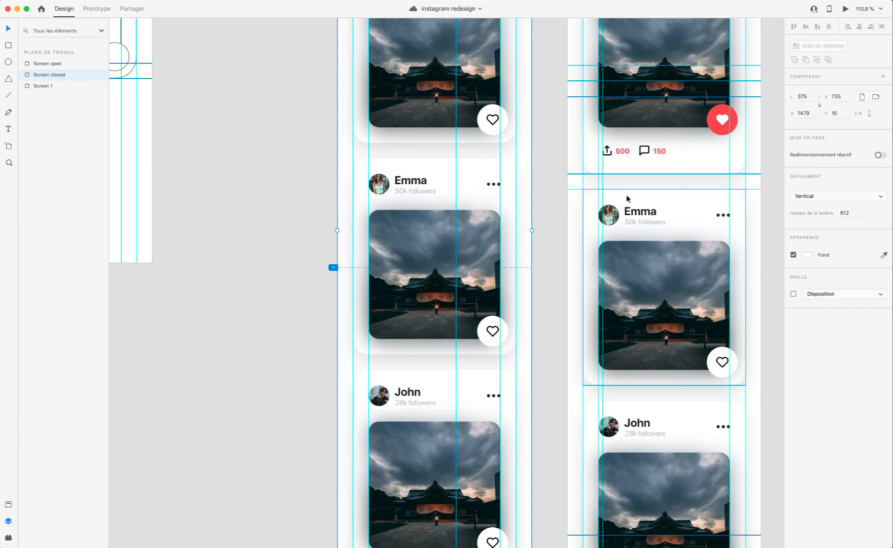
click(659, 199)
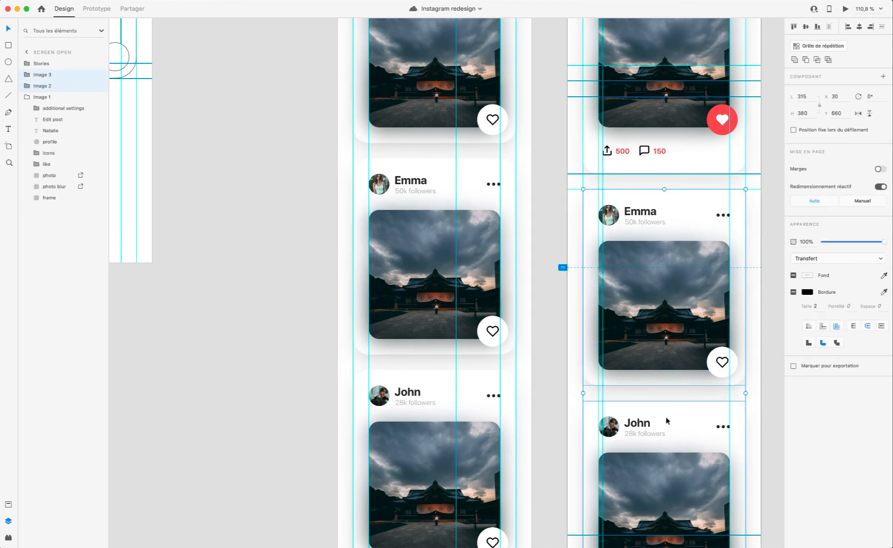
key(BackSpace)
Step: Select the photo inside the Image 2 card on Screen closed and switch to Finder's Téléchargements folder
click(432, 262)
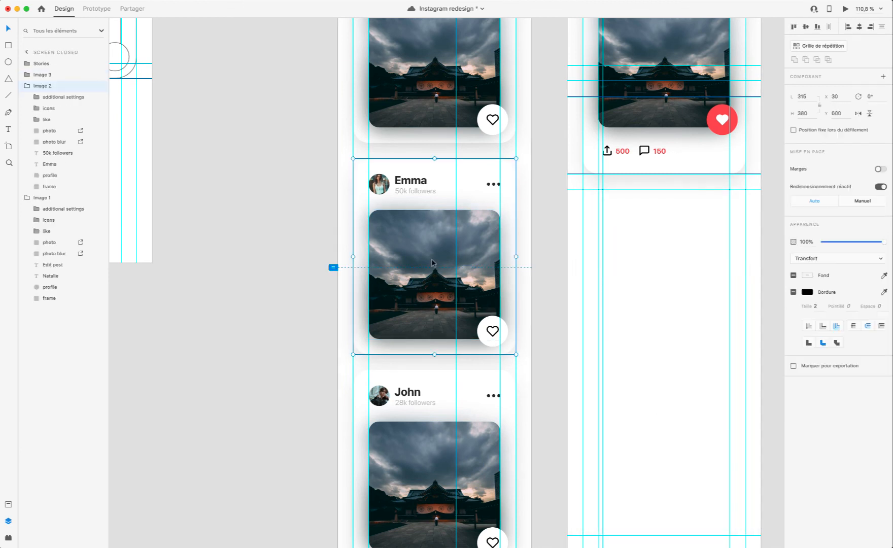
double_click(408, 303)
scroll(409, 303, up, 5)
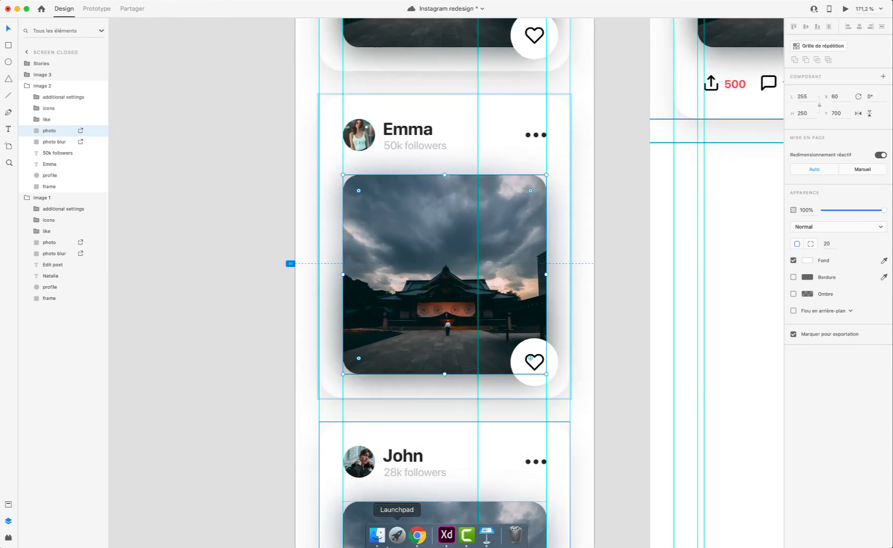
click(377, 535)
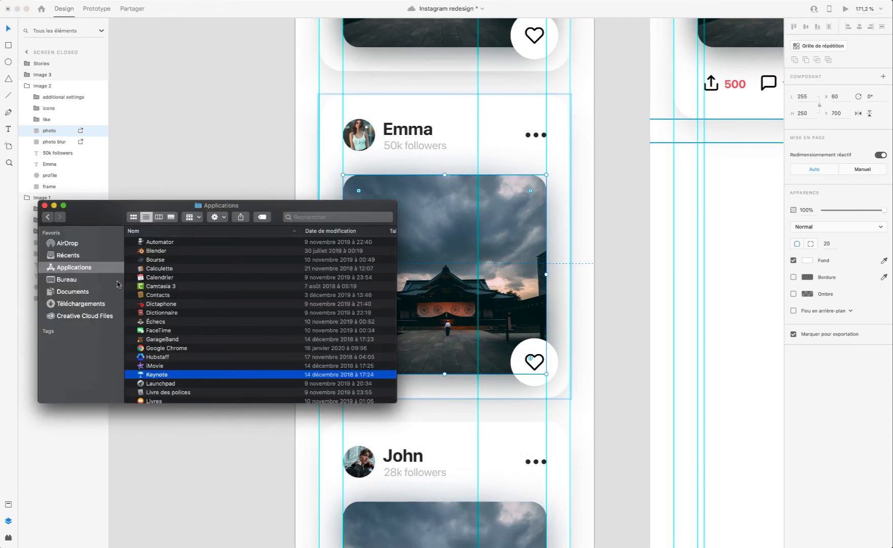
click(81, 304)
Step: Preview several images in the Téléchargements folder to find a replacement photo for the Image 2 card
scroll(170, 279, down, 5)
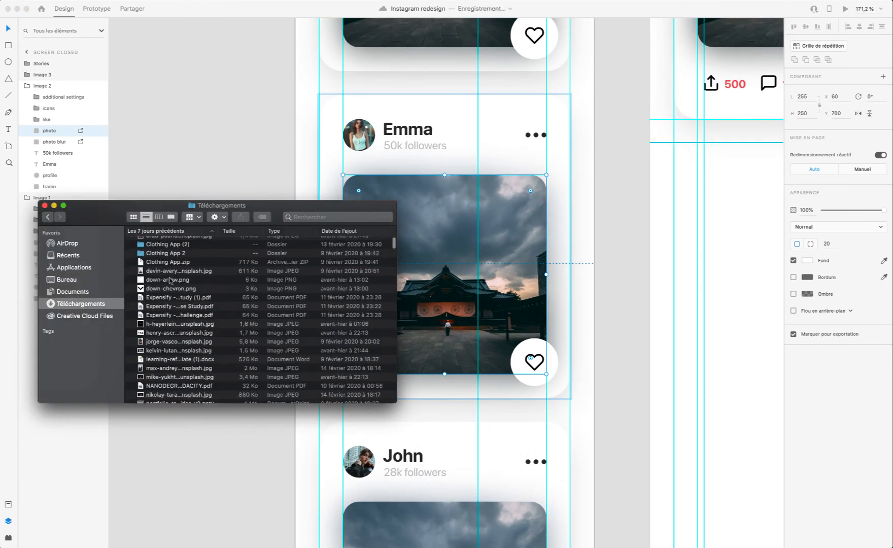
click(165, 271)
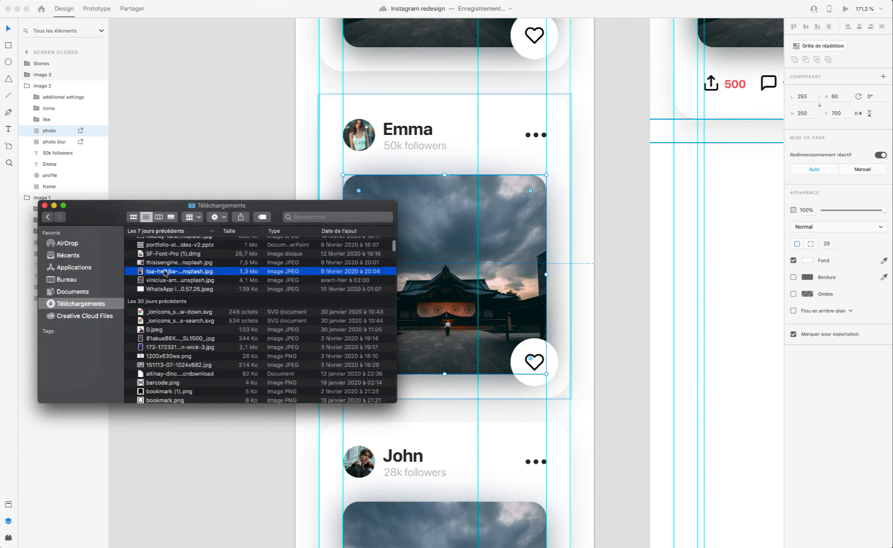
key(space)
key(space)
key(Down)
key(space)
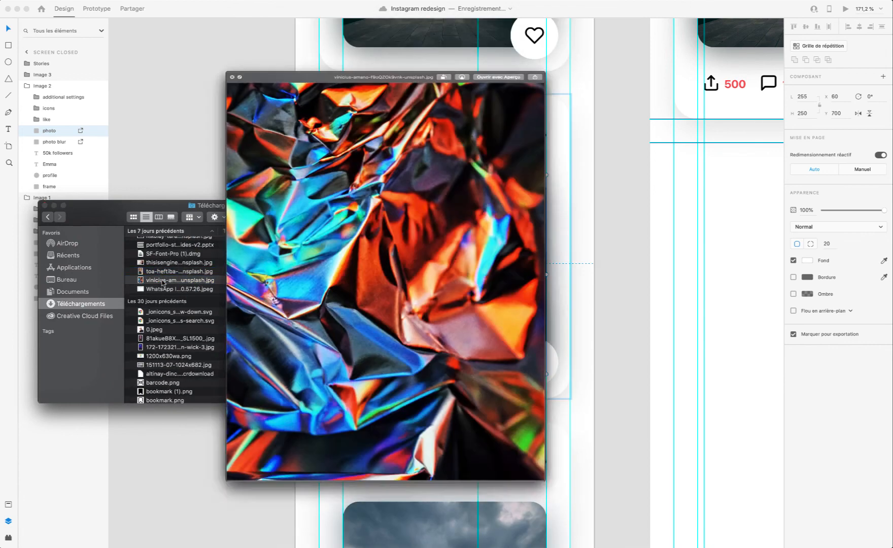
key(space)
scroll(167, 314, down, 2)
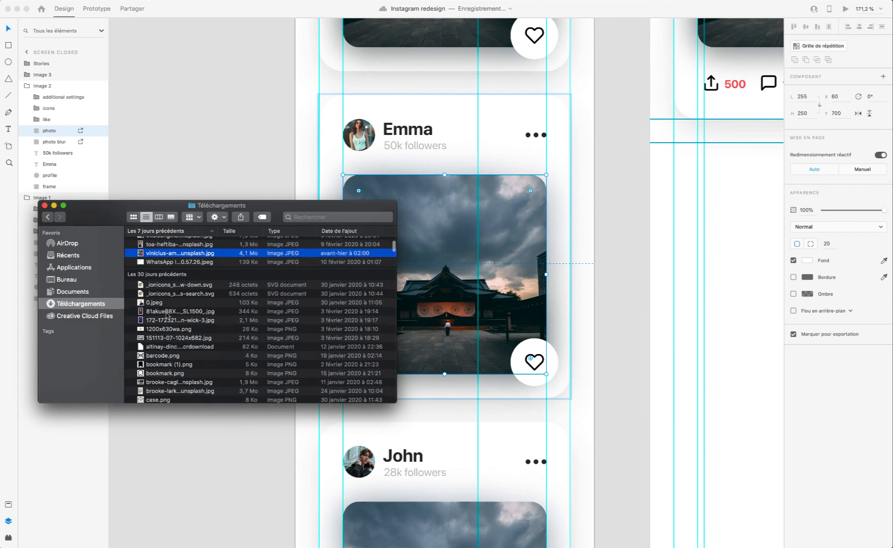
click(167, 313)
key(space)
key(space)
key(Down)
scroll(165, 320, down, 5)
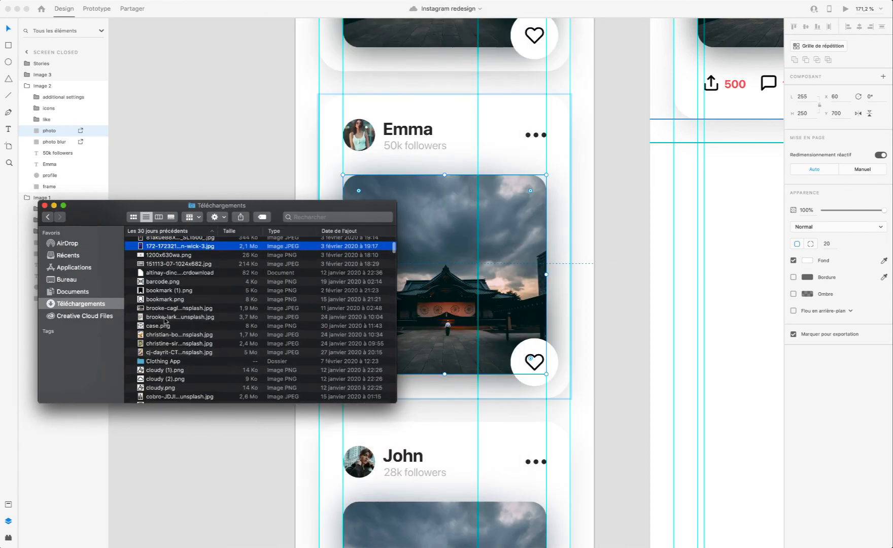
scroll(165, 320, down, 1)
click(157, 330)
key(space)
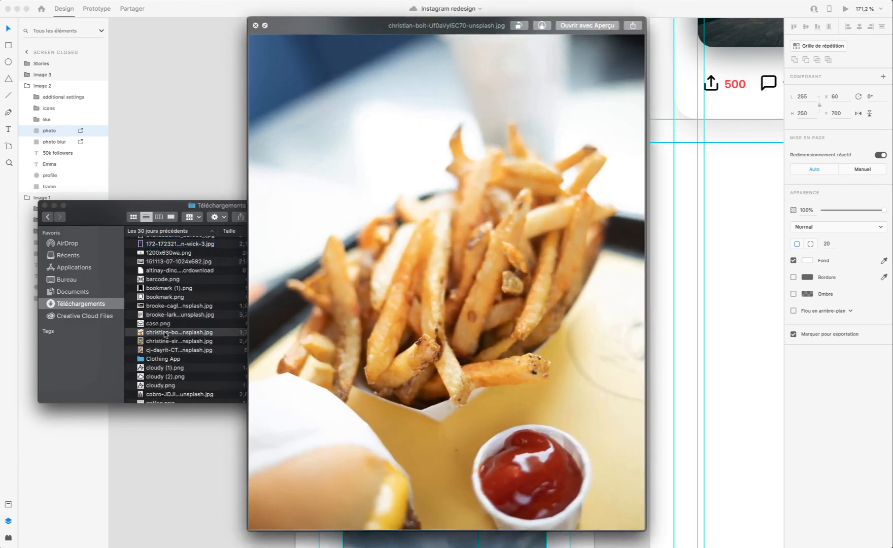
key(space)
Step: Preview the cj-dayrit spiral staircase image and fill the Image 2 card's photo with it
scroll(158, 344, down, 1)
scroll(159, 344, down, 2)
click(161, 339)
key(space)
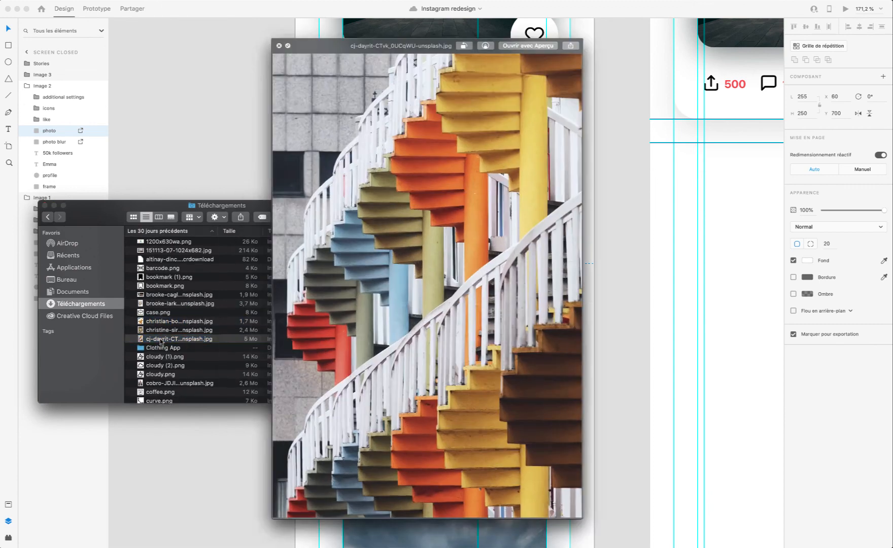
key(space)
drag(161, 339, 432, 302)
Step: Select the photo inside the Image 3 card and return to Finder's Téléchargements folder
scroll(451, 386, down, 3)
scroll(450, 386, left, 1)
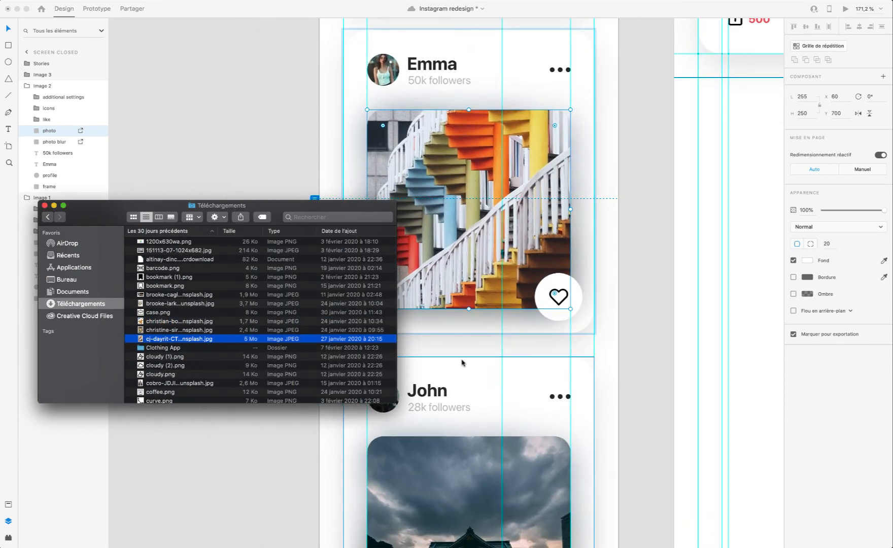
scroll(448, 449, down, 4)
scroll(447, 450, left, 1)
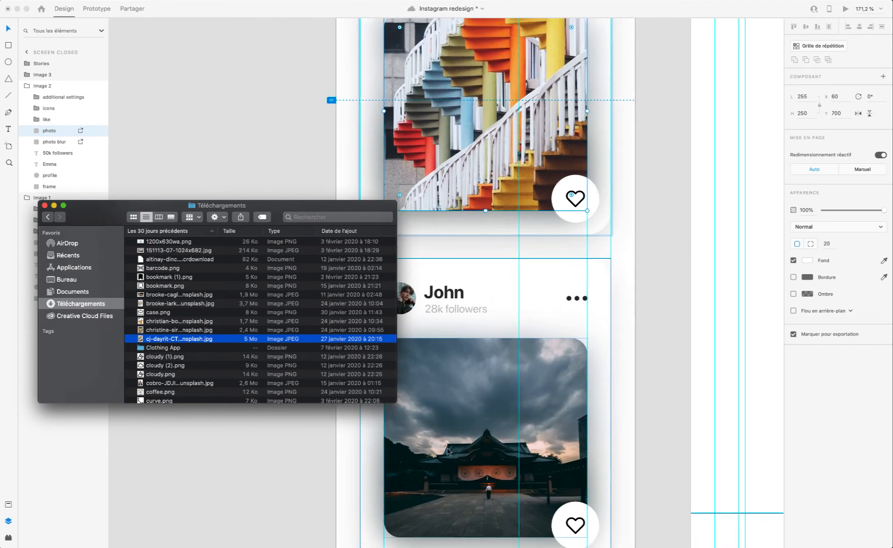
click(448, 449)
double_click(462, 429)
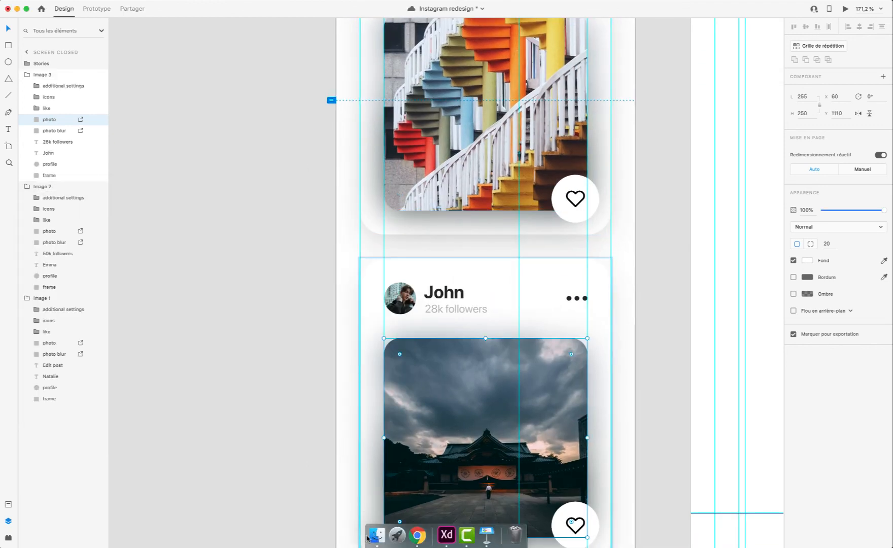
click(370, 538)
Step: Preview more downloaded images to find a replacement photo for the Image 3 card
scroll(175, 357, down, 5)
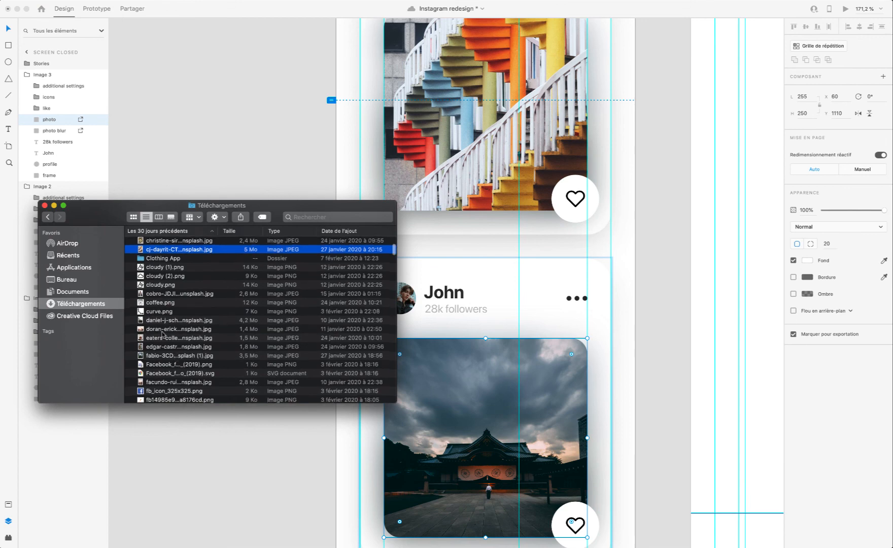
click(169, 311)
key(space)
key(space)
click(168, 320)
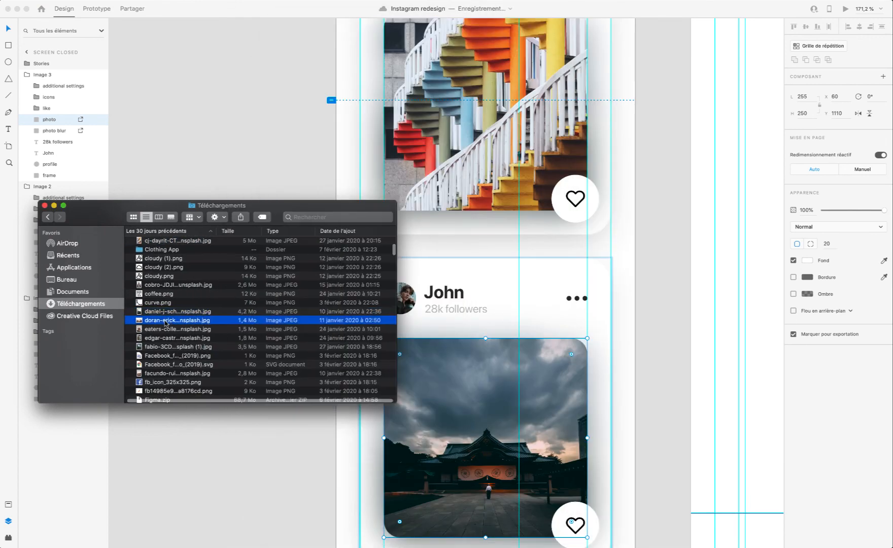
key(space)
key(space)
click(161, 325)
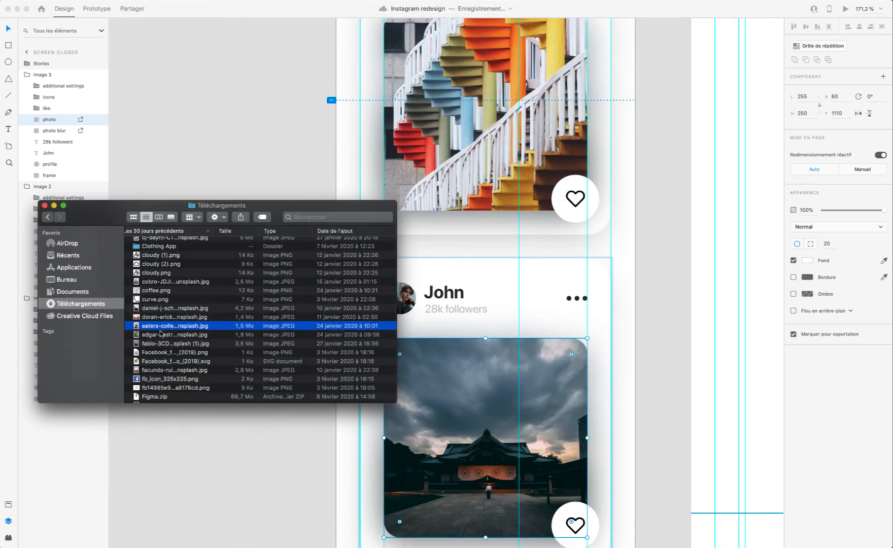
click(162, 334)
key(space)
Step: Preview the fabio-3CD greenhouse image, fill the Image 3 card's photo with it and return to the design
key(space)
click(159, 343)
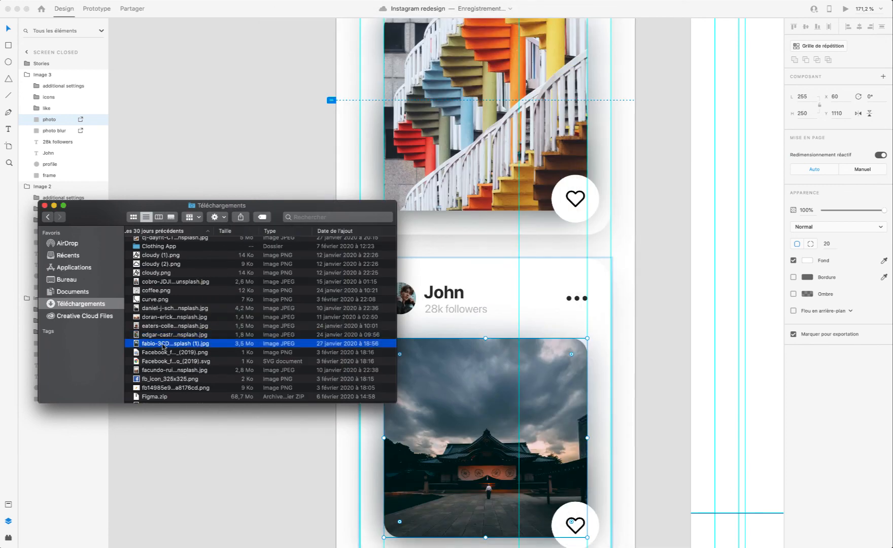
key(space)
key(space)
drag(159, 343, 446, 406)
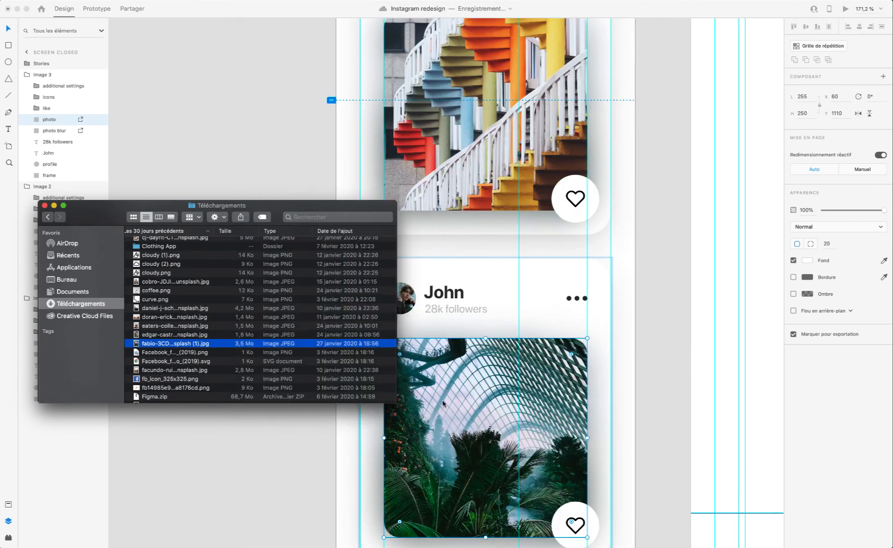
click(342, 432)
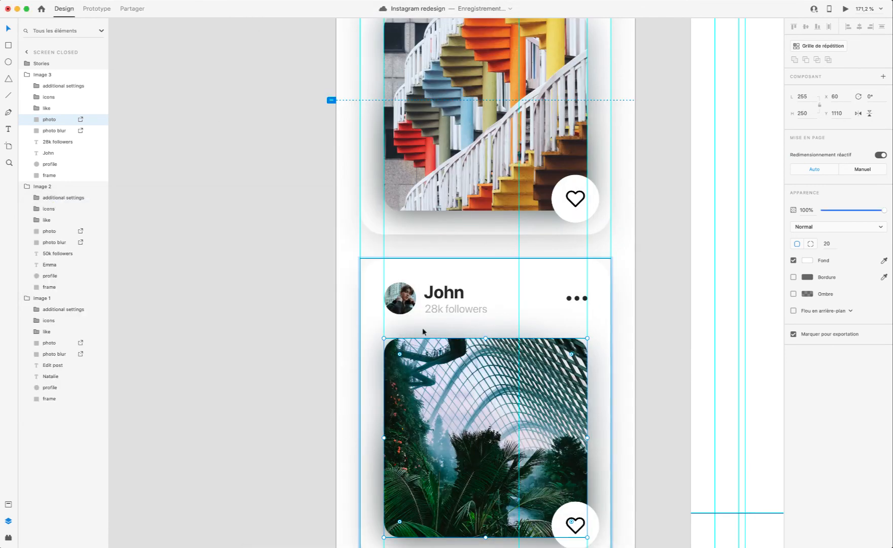
Step: Check the Image 2 card's photo blur settings and duplicate its photo layer, placing the copy directly beneath the original photo
scroll(422, 327, up, 5)
click(435, 308)
scroll(435, 307, up, 5)
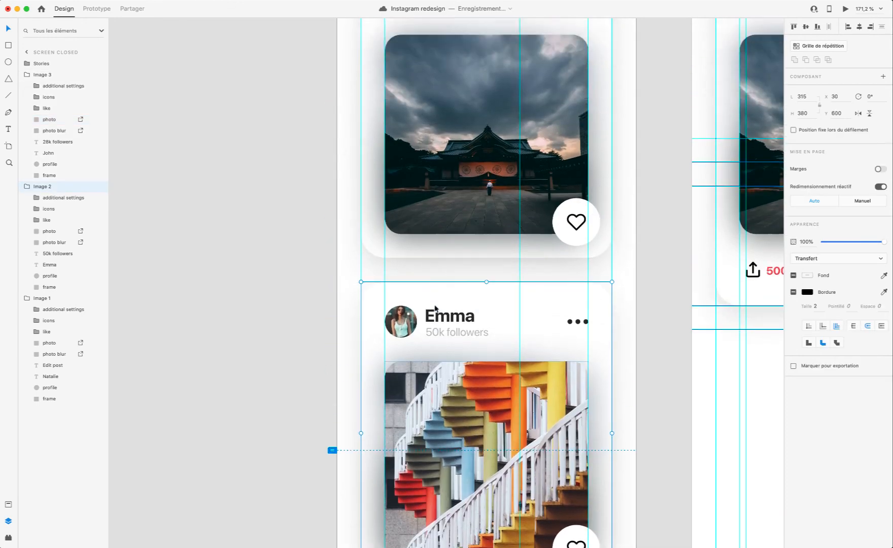
scroll(451, 311, down, 3)
double_click(450, 310)
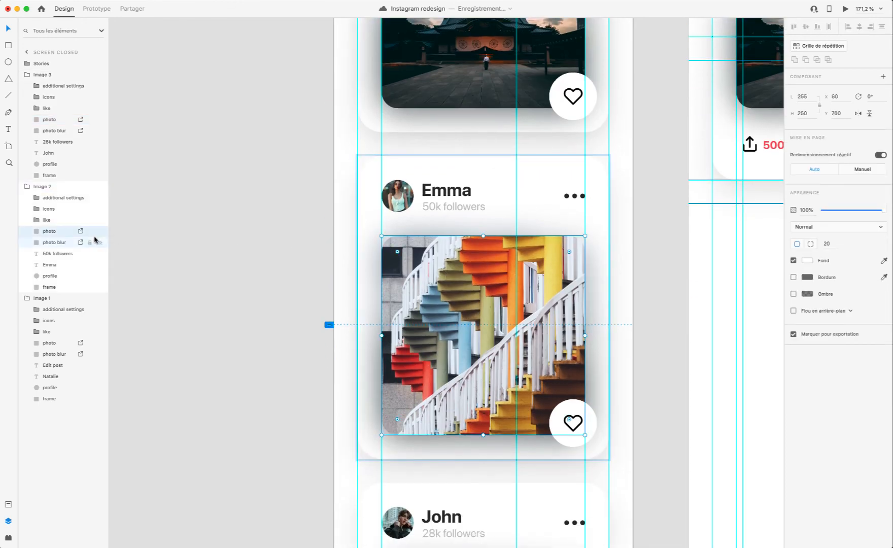
click(54, 243)
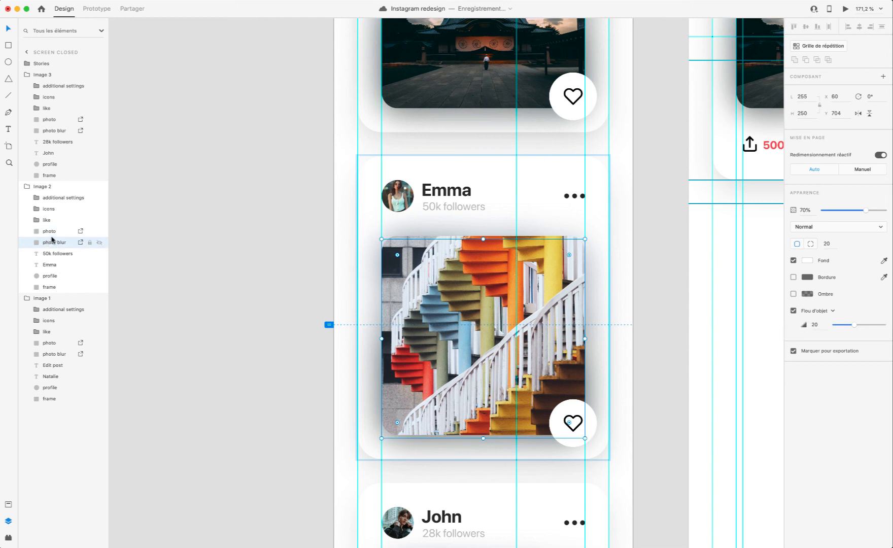
click(50, 231)
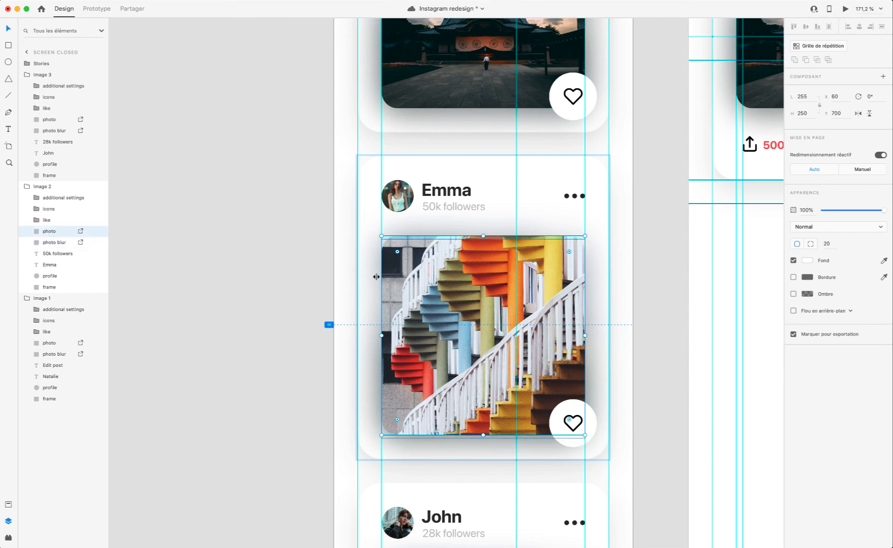
key(super+d)
drag(49, 198, 53, 251)
Step: Move the lower copy of the Image 2 card's photo down to Y 704
key(Down)
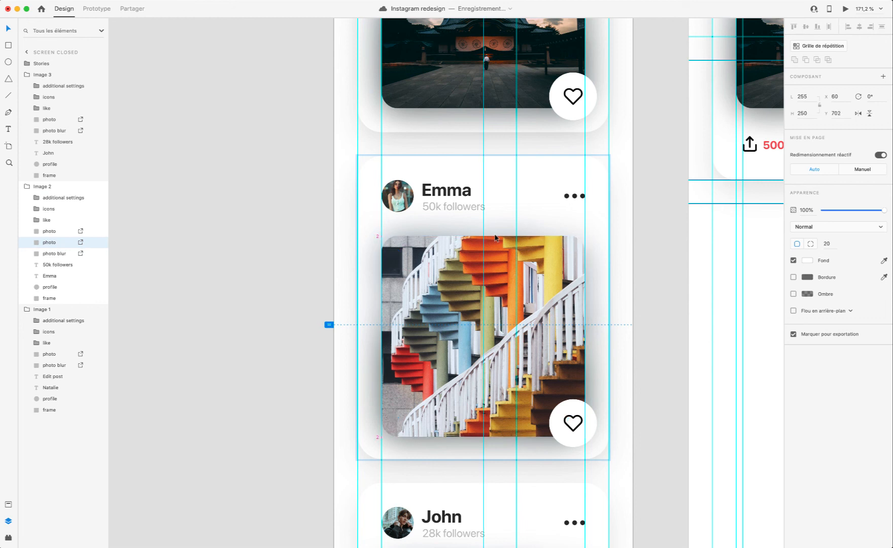
key(Down)
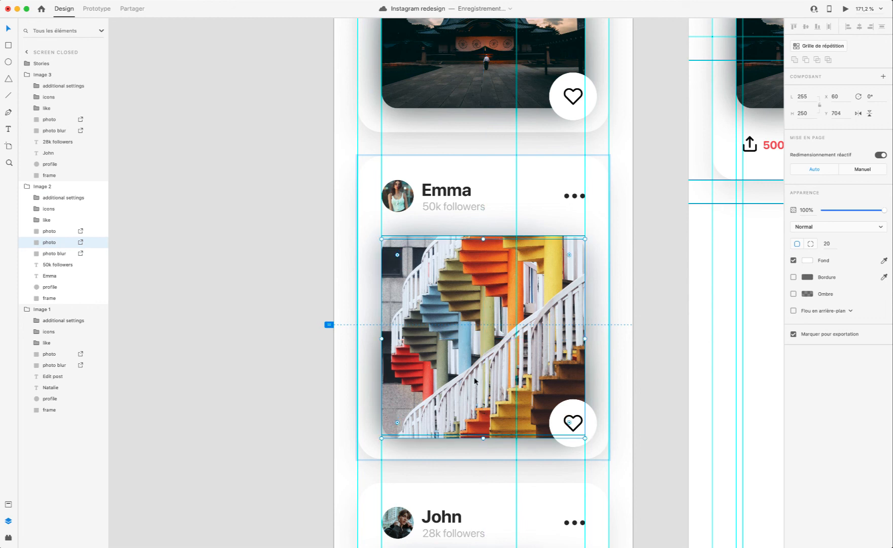
key(Up)
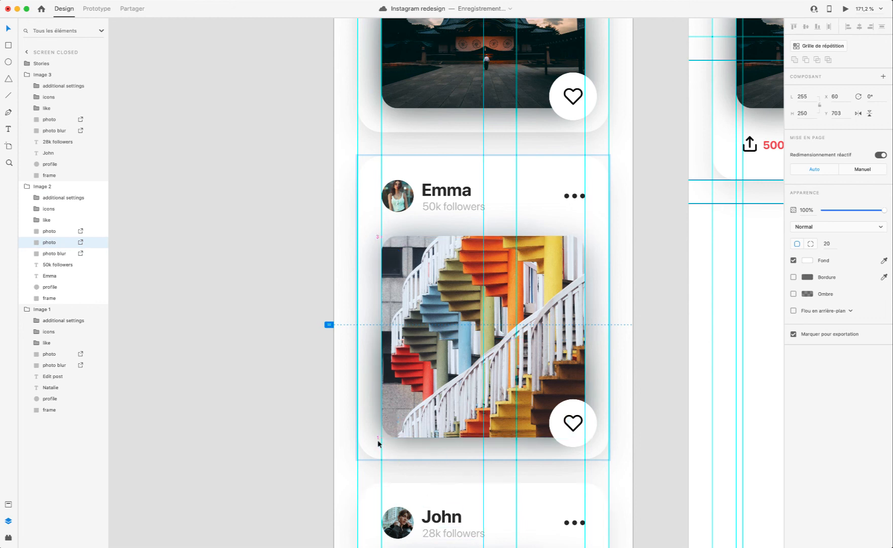
key(Down)
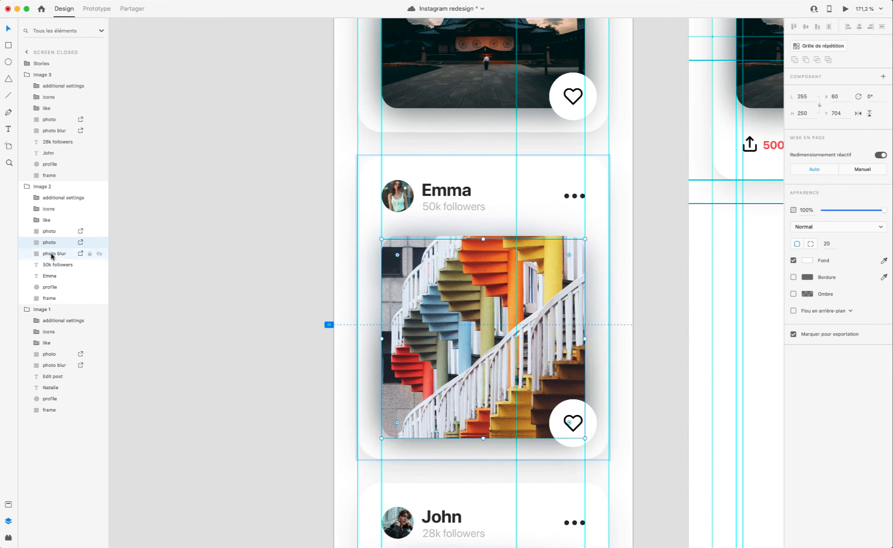
Step: Apply an object blur of 20 to the lower copy of the Image 2 card's photo
click(52, 254)
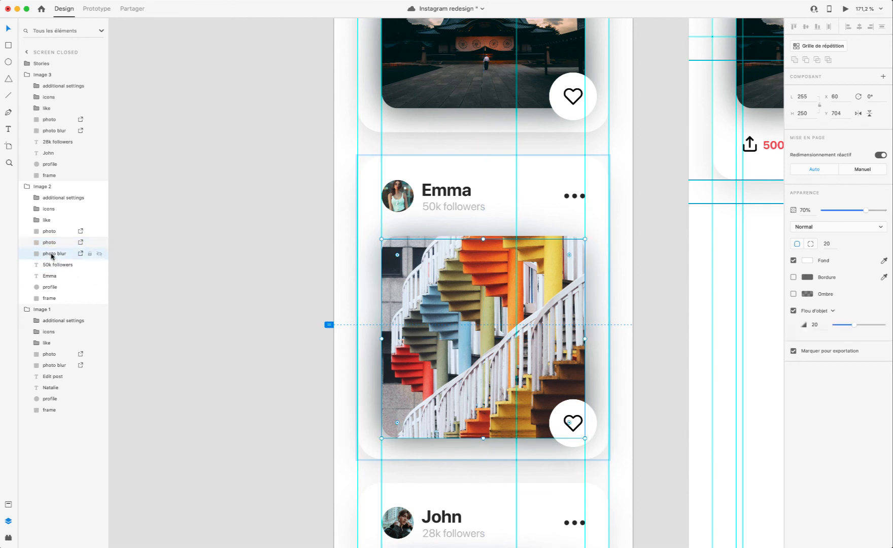
click(53, 244)
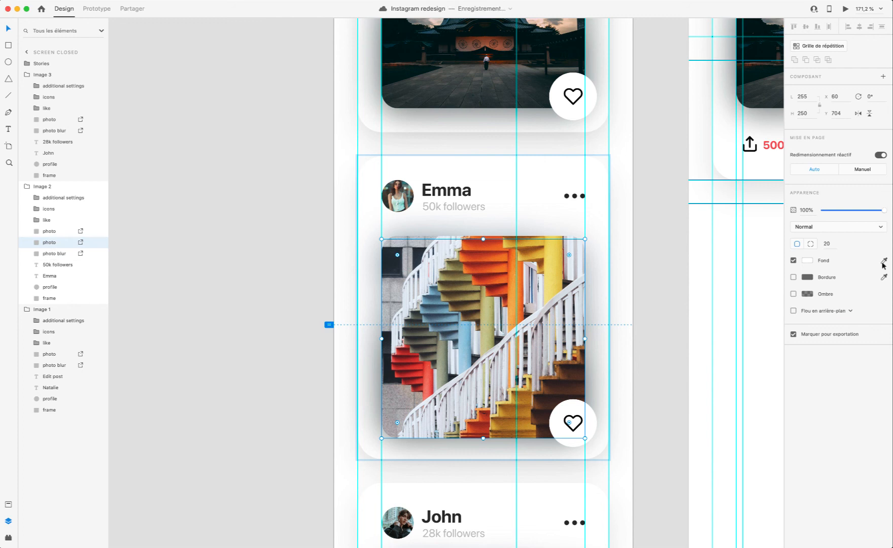
click(803, 313)
click(822, 319)
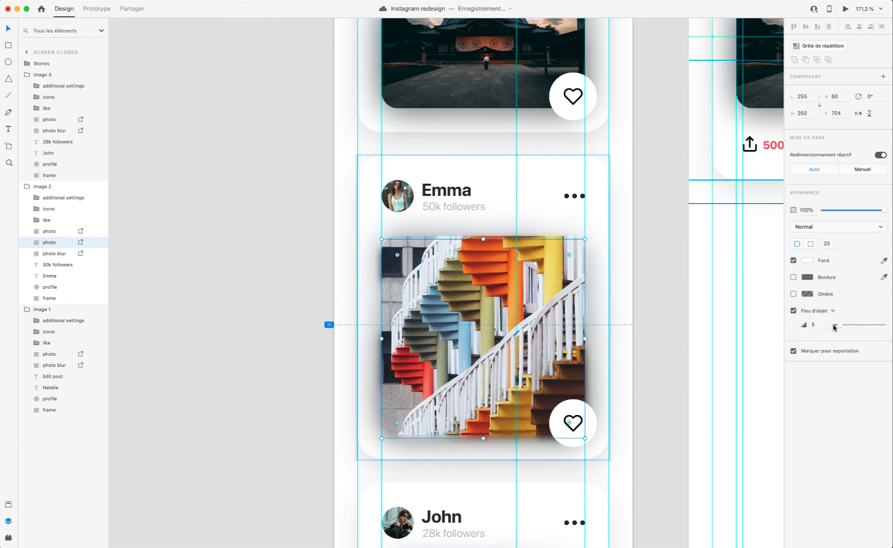
drag(834, 327, 857, 327)
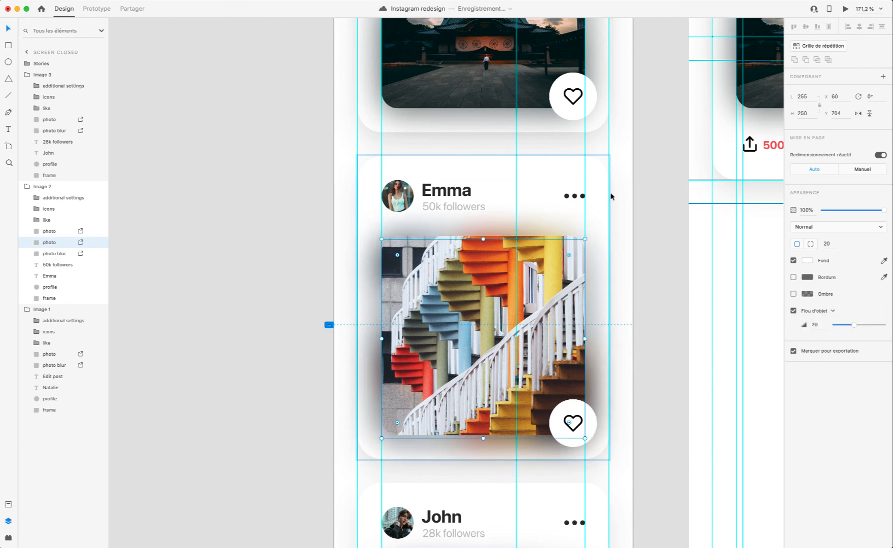
Step: Set the opacity of the blurred staircase photo copy to 70%
scroll(611, 197, up, 1)
drag(883, 210, 868, 211)
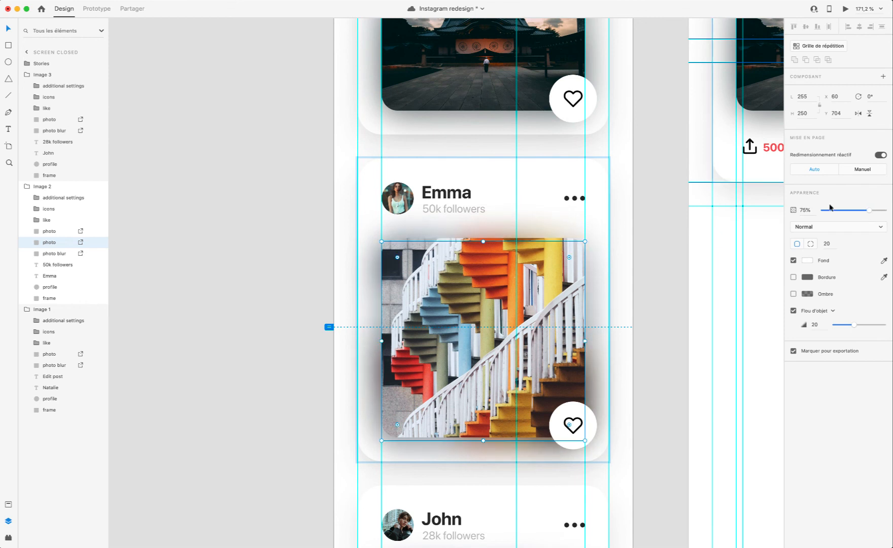
click(55, 244)
key(Return)
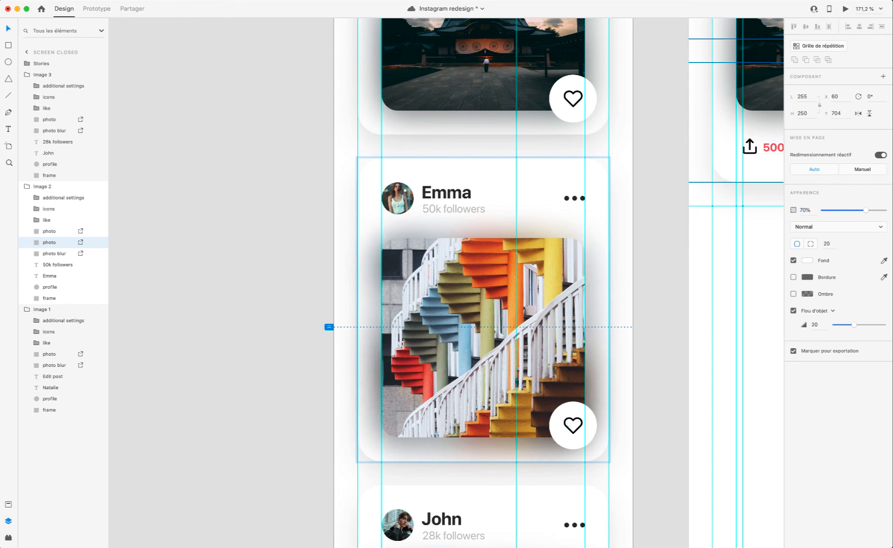
Step: Delete the old photo blur layer from the Image 2 card and open the prototype preview
click(48, 256)
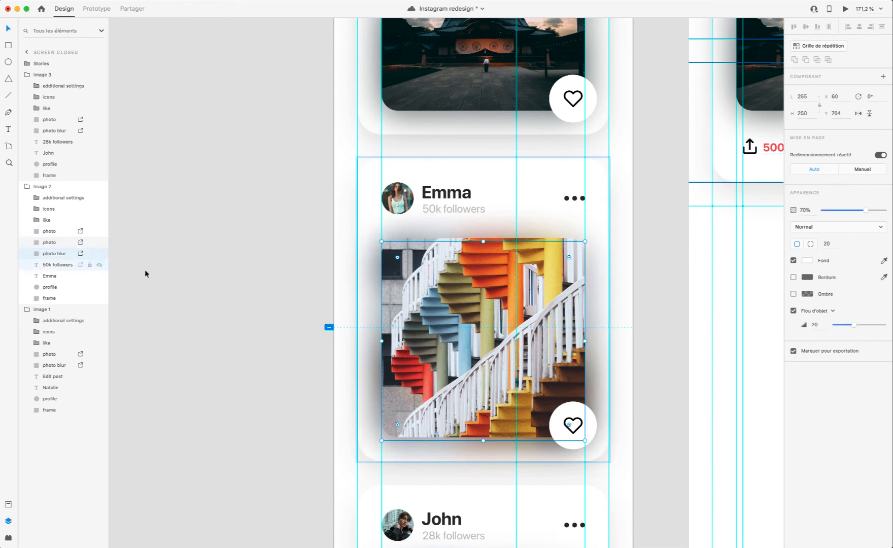
key(Delete)
click(845, 9)
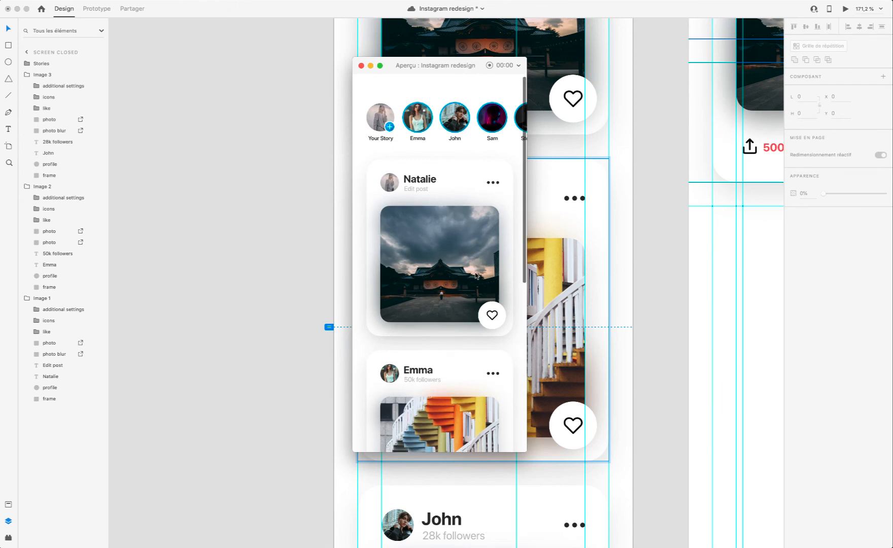
Step: Check all three post cards of the closed screen in the prototype preview, then close the preview
scroll(474, 274, down, 5)
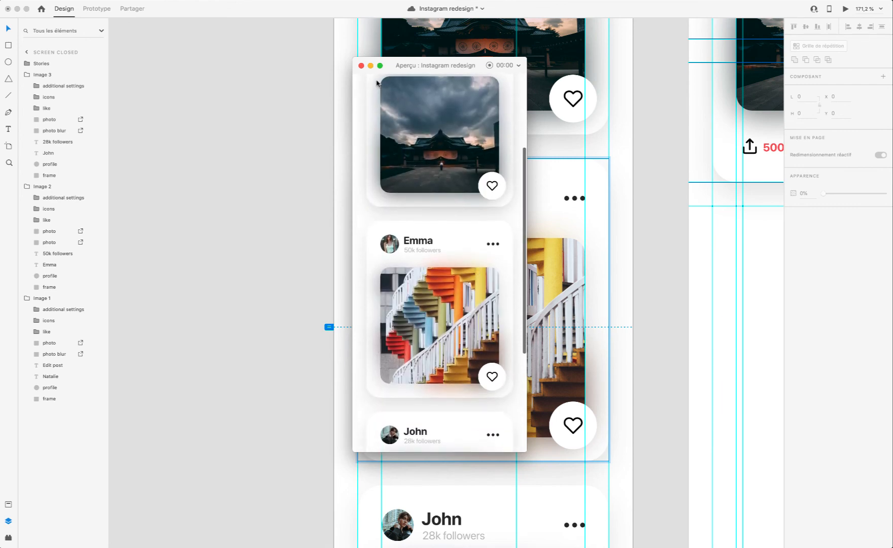
scroll(377, 83, down, 5)
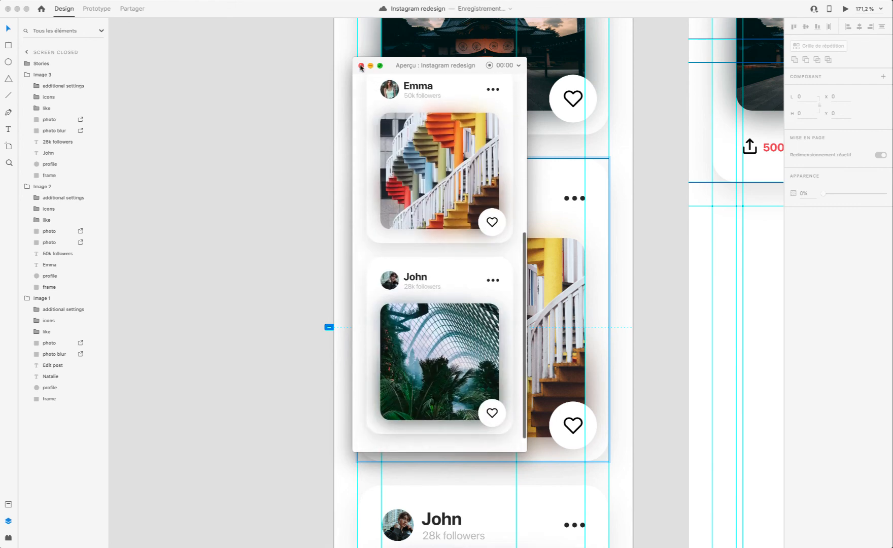
click(361, 66)
Step: Duplicate the Image 3 card's greenhouse photo and place the copy directly beneath the original photo in the layer order
scroll(507, 279, down, 5)
click(534, 333)
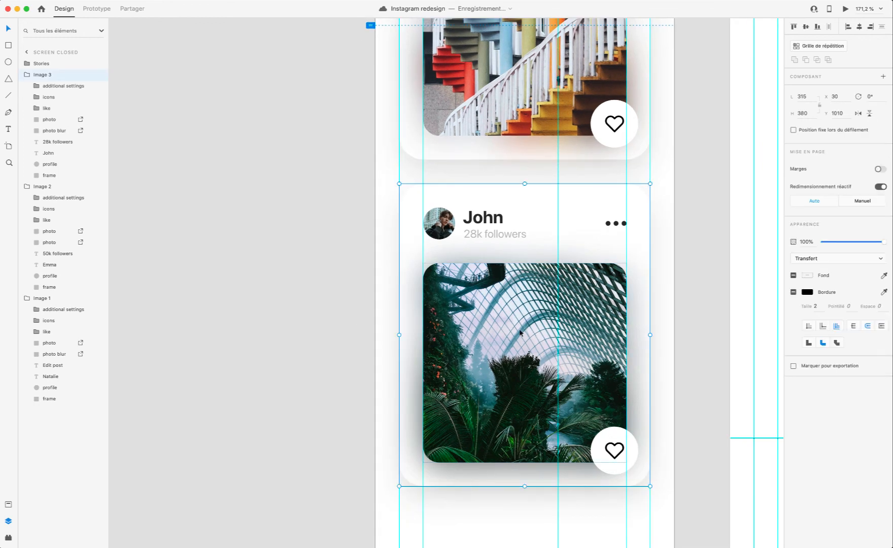
double_click(520, 333)
drag(60, 118, 46, 87)
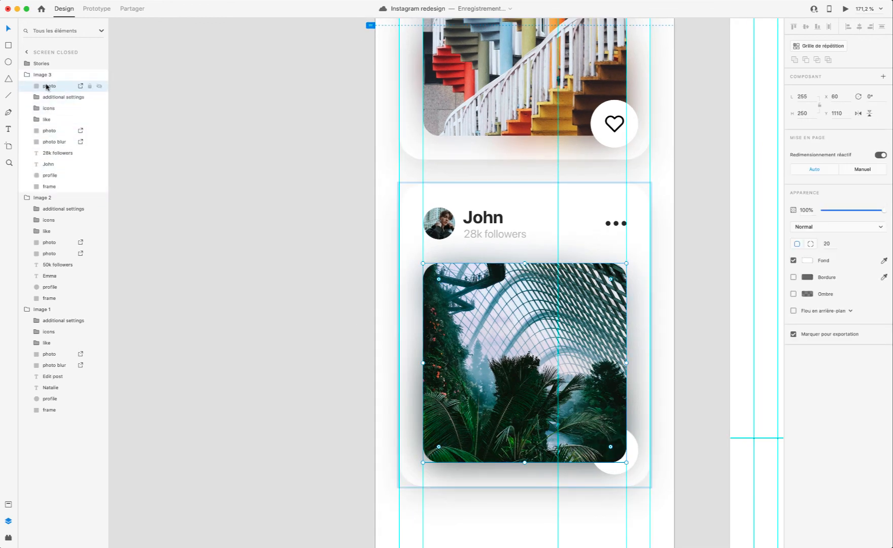
drag(50, 135, 50, 139)
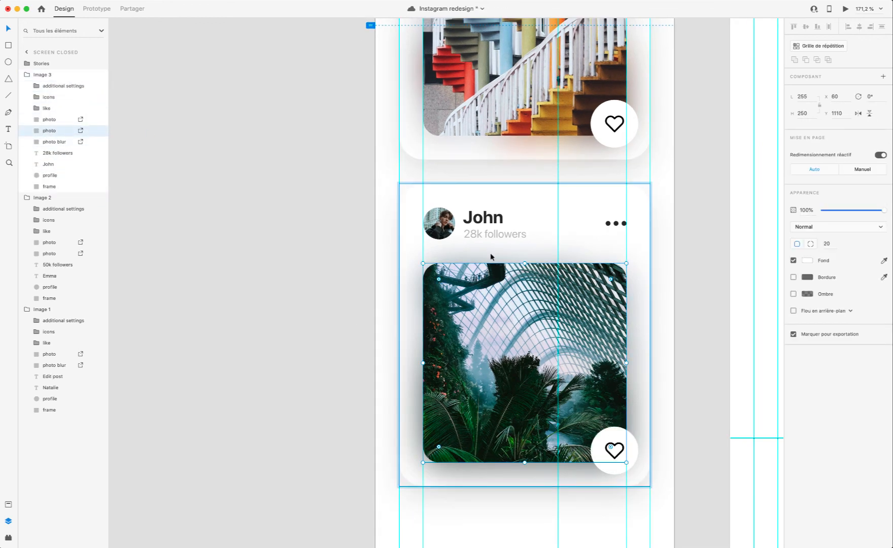
Step: Position the lower greenhouse photo copy at X 60, Y 1114 and delete the Image 3 card's old photo blur layer
drag(533, 261, 528, 259)
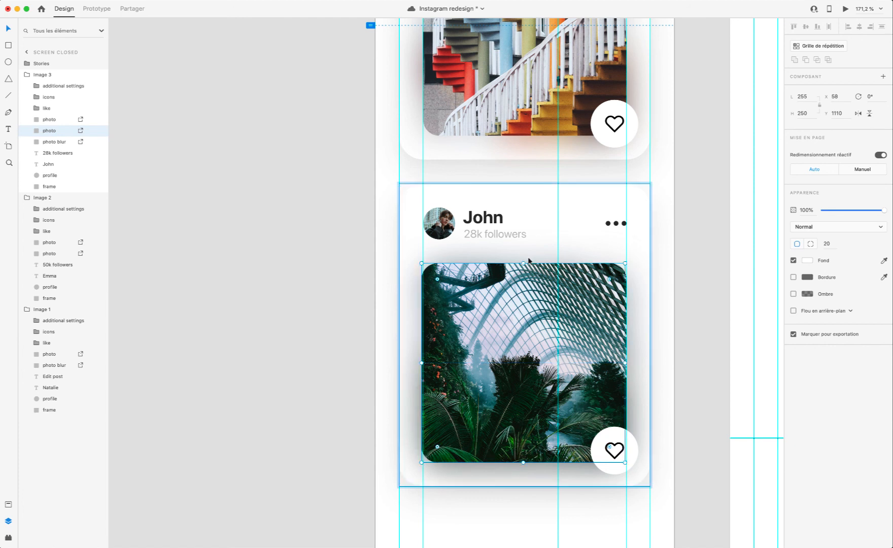
key(Right)
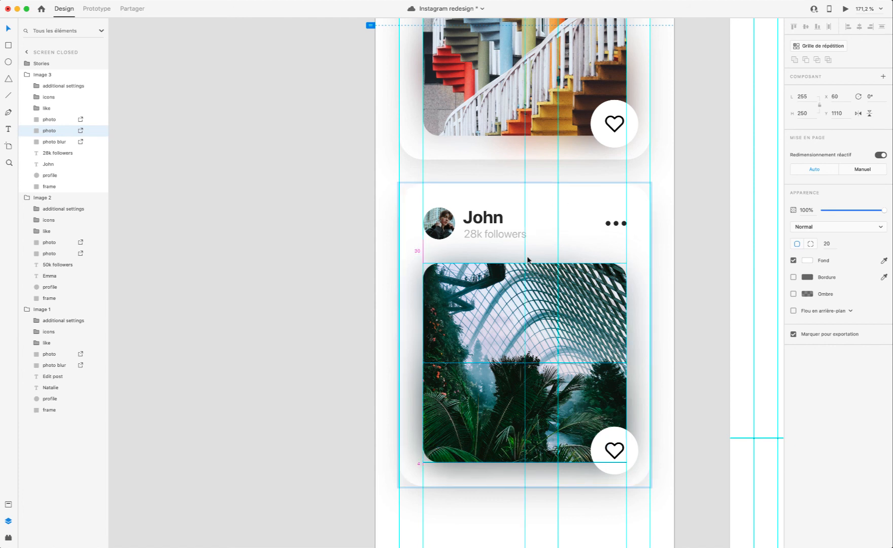
key(Down)
key(Down)
key(Down)
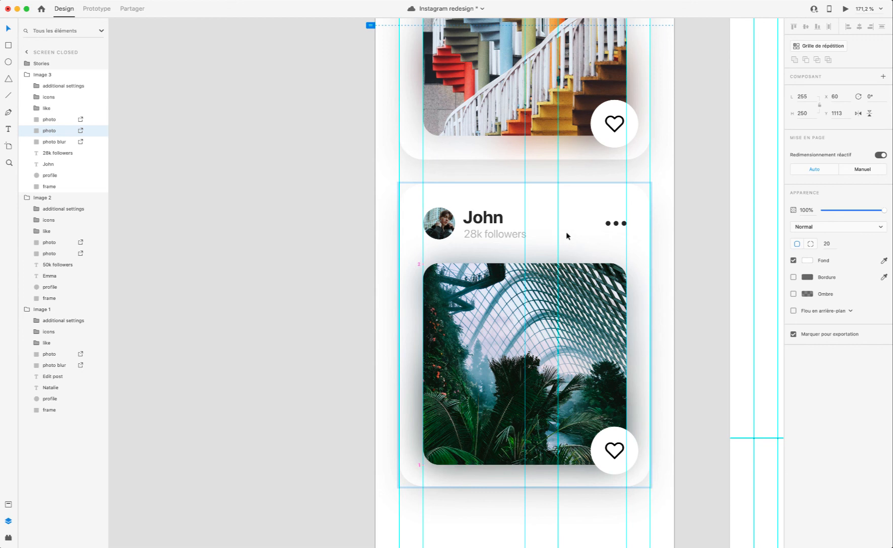
click(55, 145)
key(Delete)
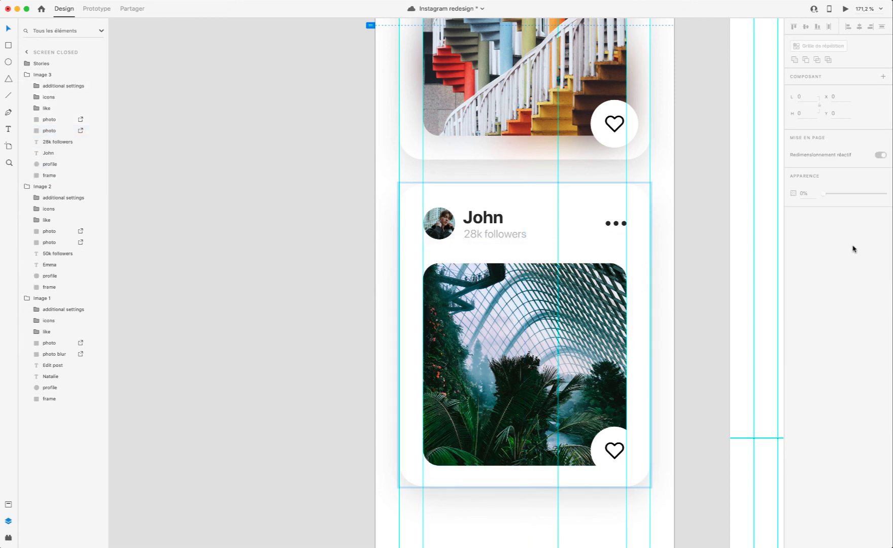
Step: Set the lower greenhouse photo copy's opacity to 70% and apply an object blur of 20 to it
click(46, 132)
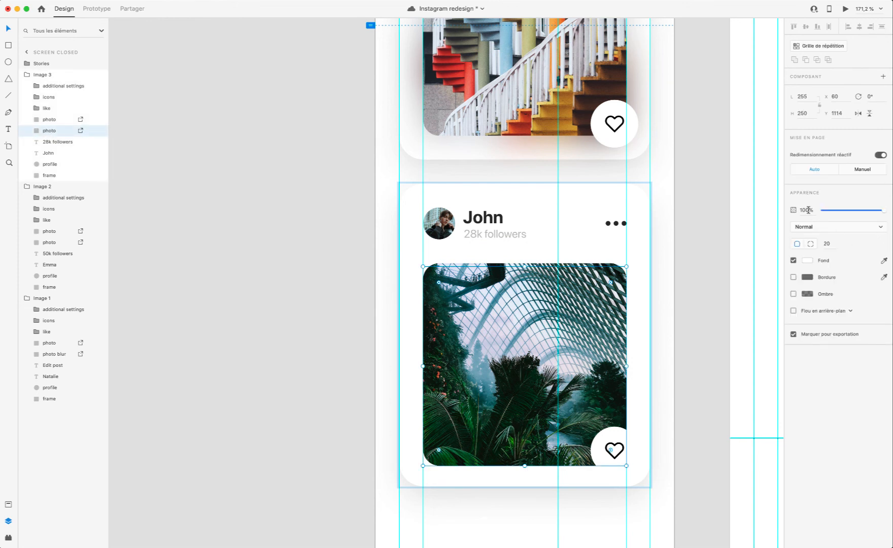
text(70)
key(Return)
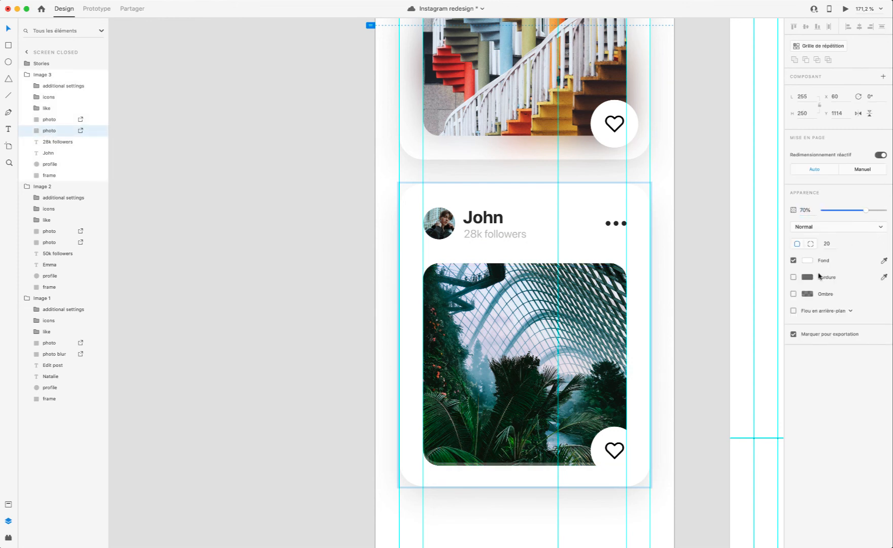
click(824, 310)
click(824, 318)
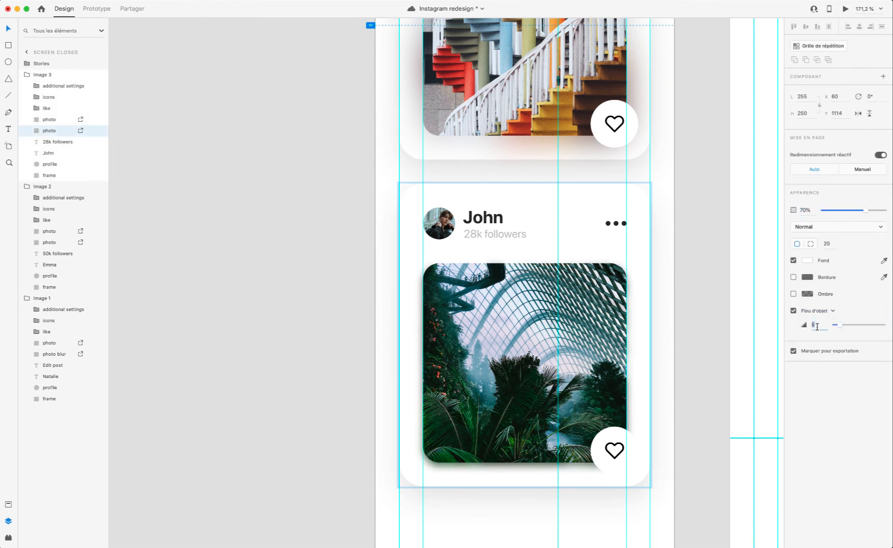
key(Return)
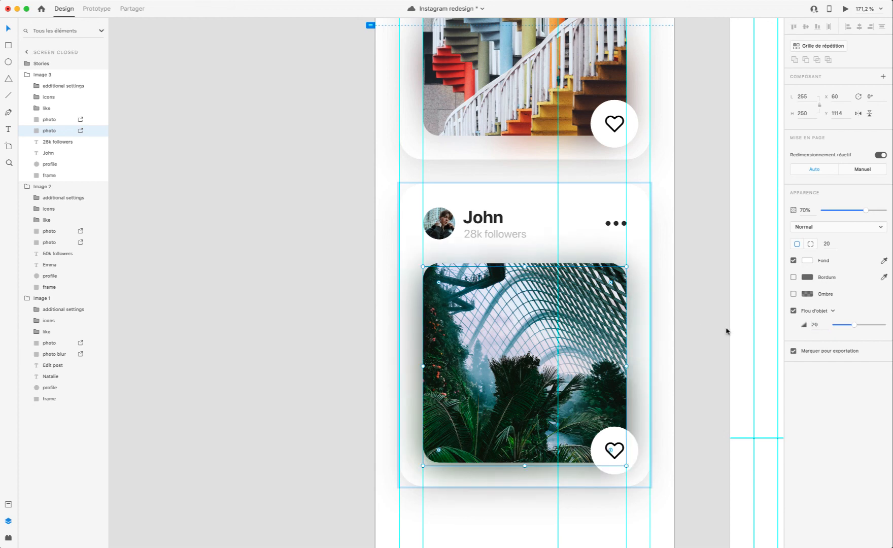
Step: Preview the prototype to check the blurred photo shadow on the Image 3 card, then close the preview
click(844, 10)
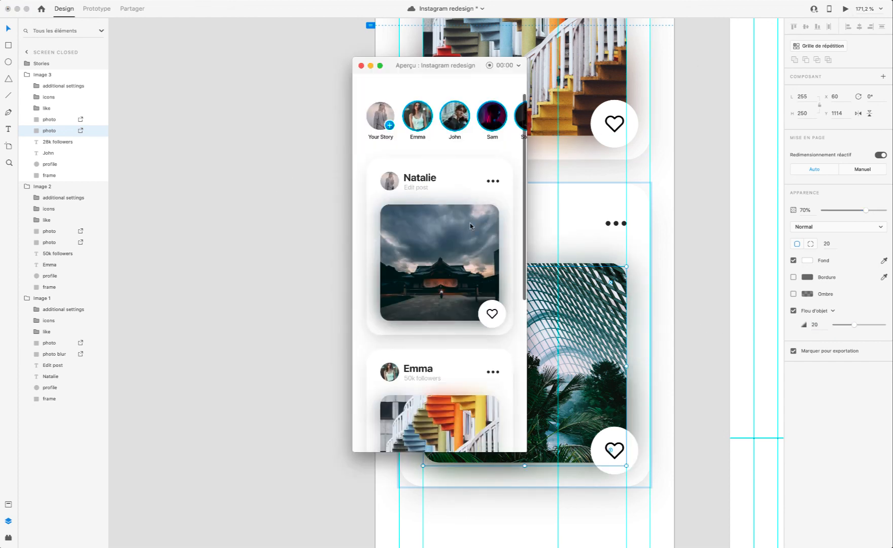
scroll(467, 225, down, 5)
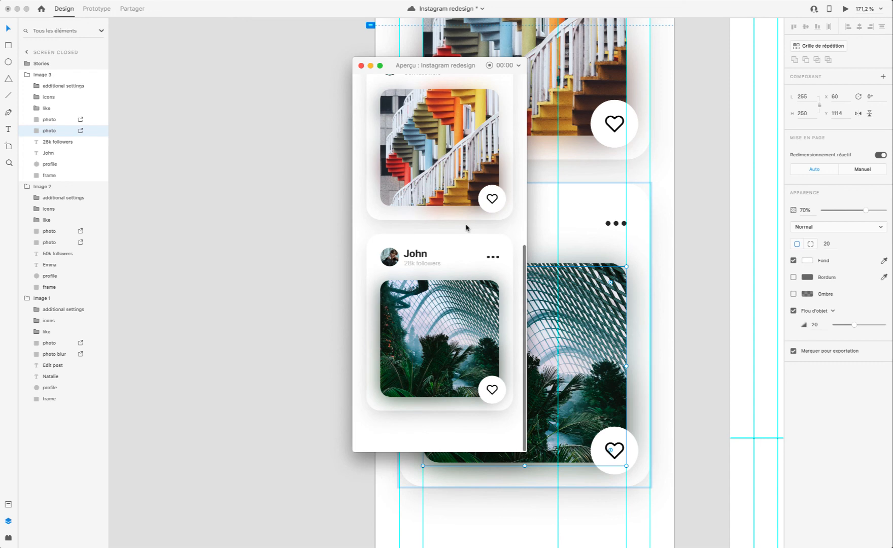
scroll(467, 227, up, 5)
scroll(467, 227, up, 3)
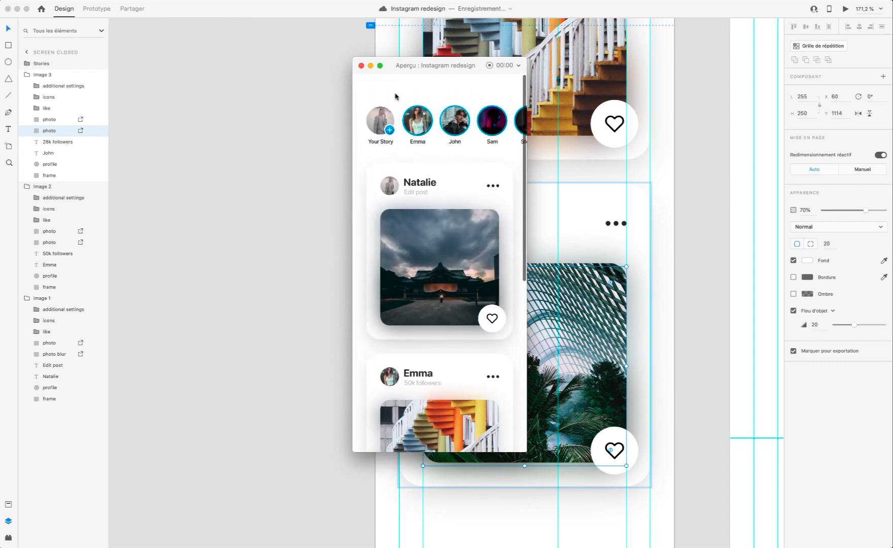
click(362, 66)
Step: Copy the Image 2 and Image 3 card groups from the Screen closed artboard into the Screen open artboard
scroll(500, 180, down, 5)
scroll(522, 188, up, 3)
scroll(523, 188, right, 3)
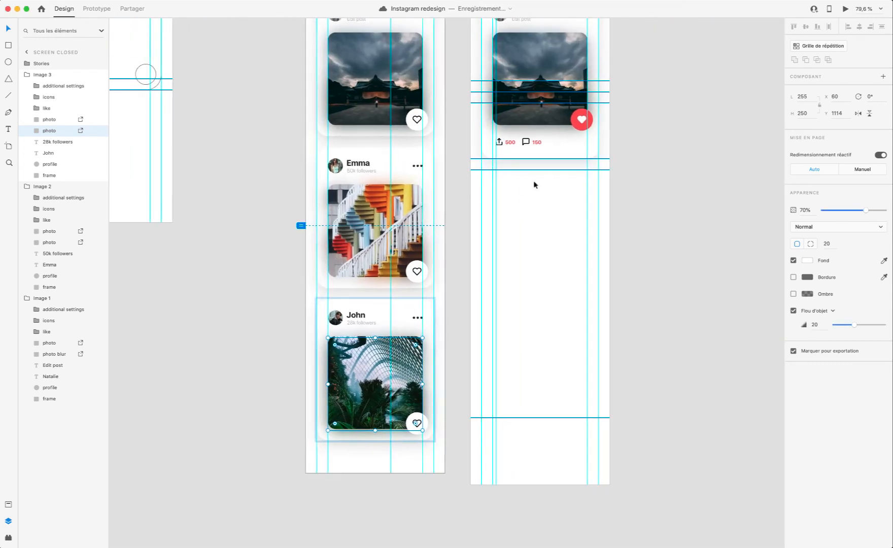
click(421, 254)
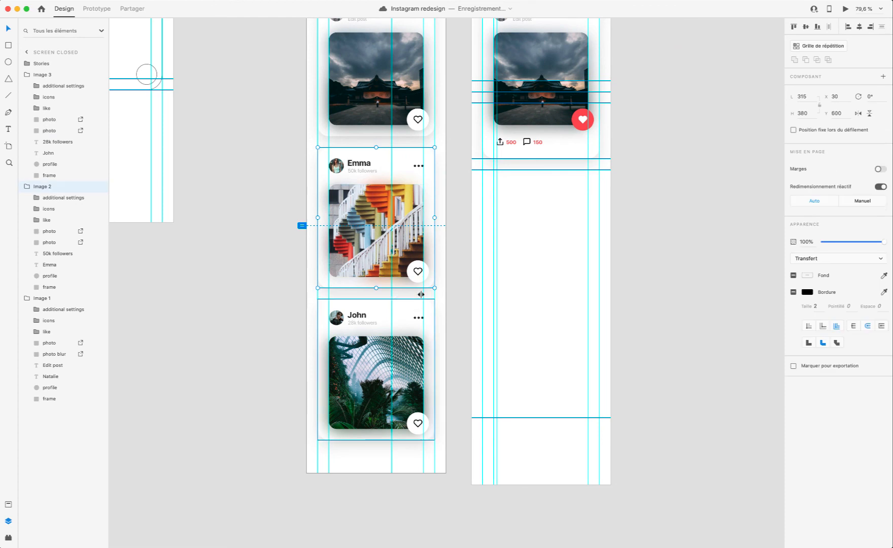
shift+click(395, 306)
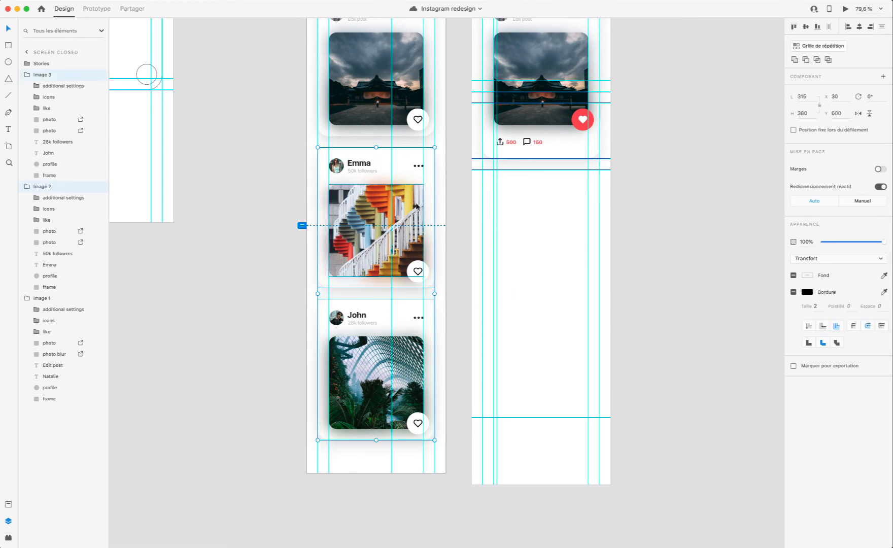
scroll(558, 272, up, 5)
click(438, 162)
scroll(496, 197, down, 5)
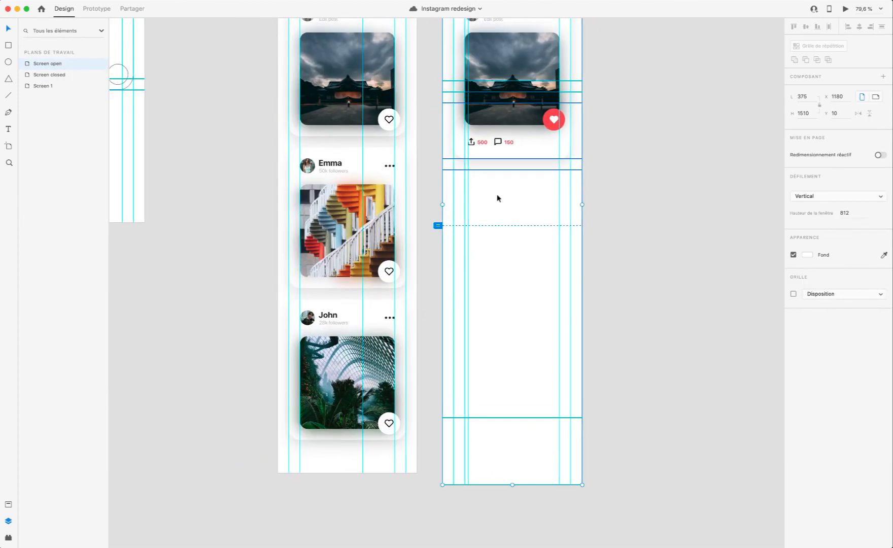
key(super+v)
key(super+g)
key(super+shift+g)
Step: Move the pasted Image 2 and Image 3 cards down together so that Image 2 starts at Y 660
scroll(565, 193, up, 3)
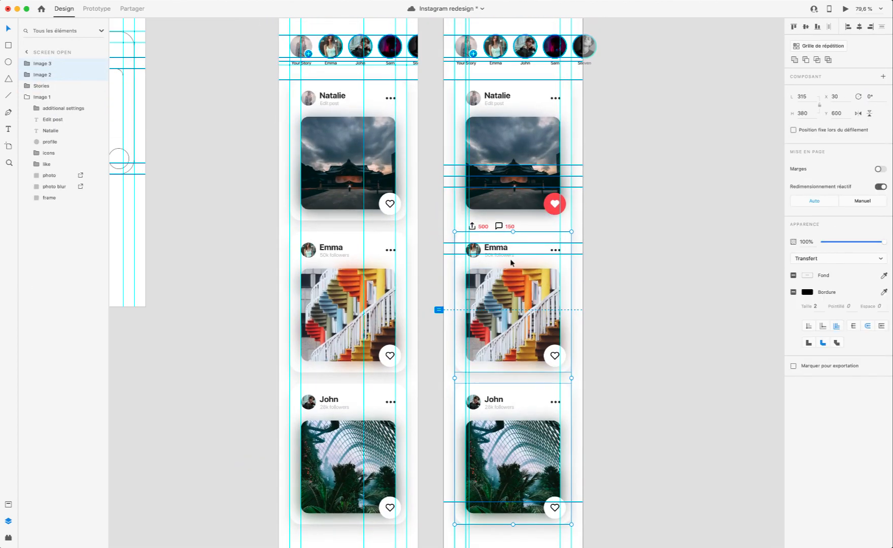
drag(510, 261, 511, 282)
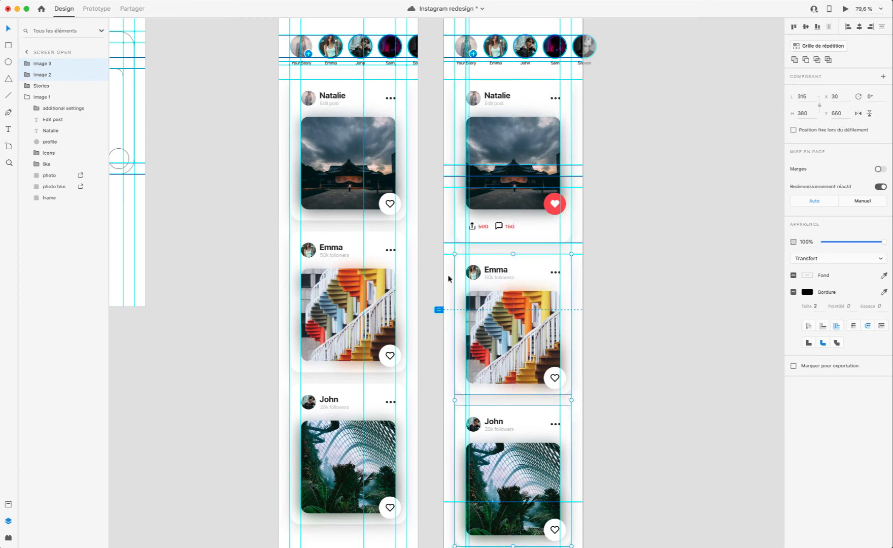
click(449, 275)
Step: Preview the prototype from the Screen closed artboard and trigger the transition that expands the first post card
scroll(378, 136, up, 5)
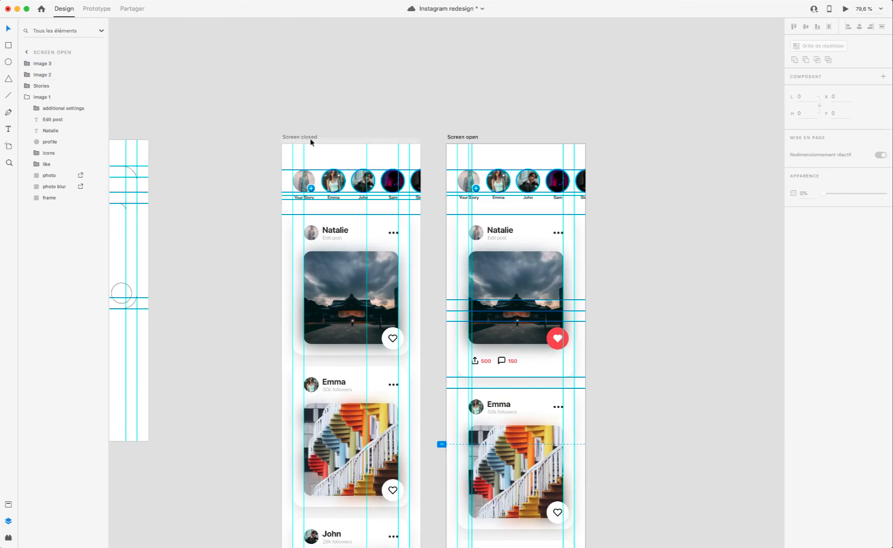
click(311, 139)
click(846, 10)
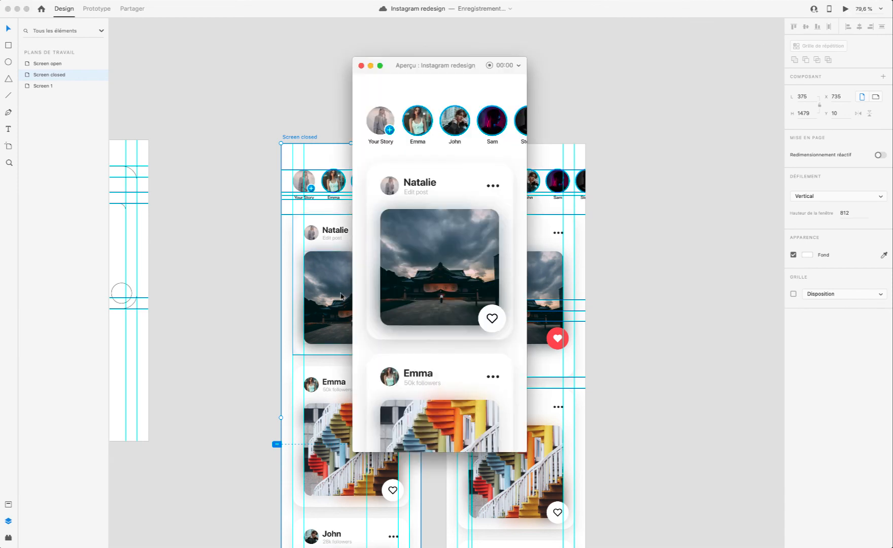
scroll(445, 275, down, 10)
scroll(445, 275, up, 10)
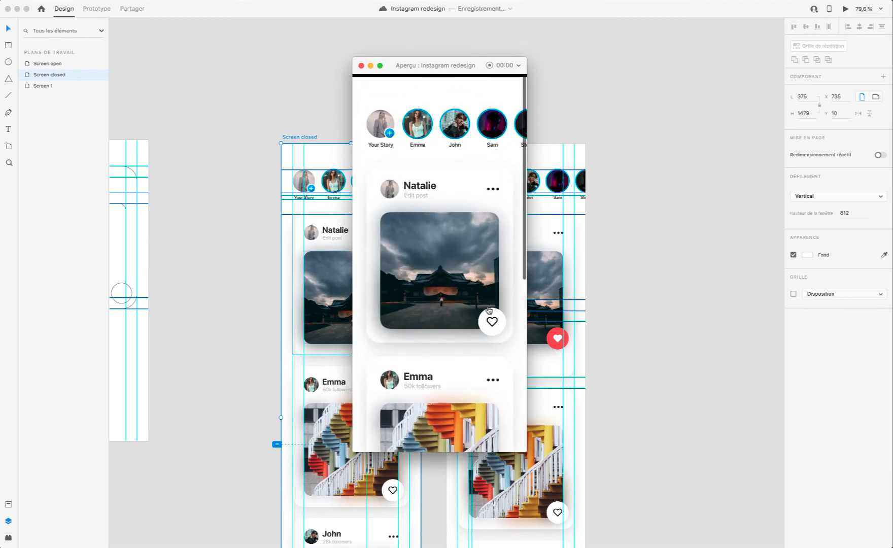
click(462, 310)
Step: Review the open screen from the first to the last card in the preview, then close the preview
scroll(397, 350, down, 5)
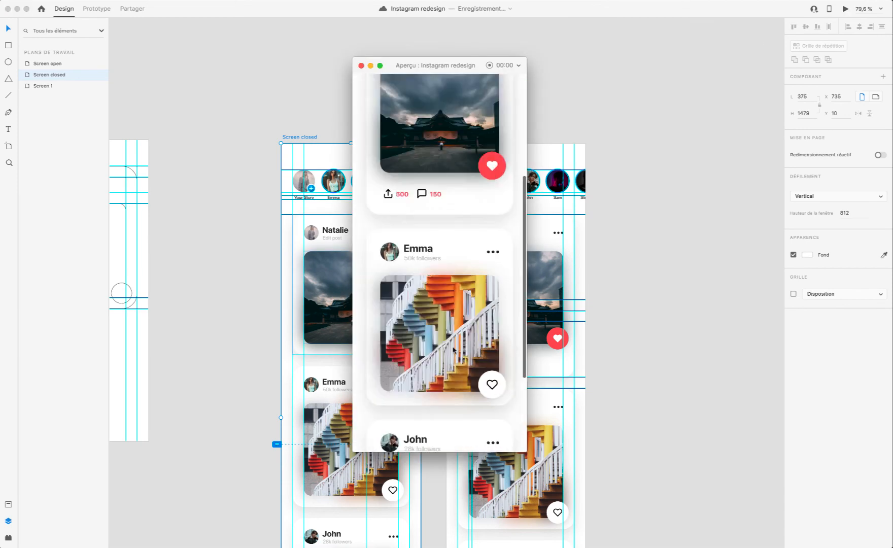
scroll(440, 280, down, 4)
scroll(440, 280, up, 8)
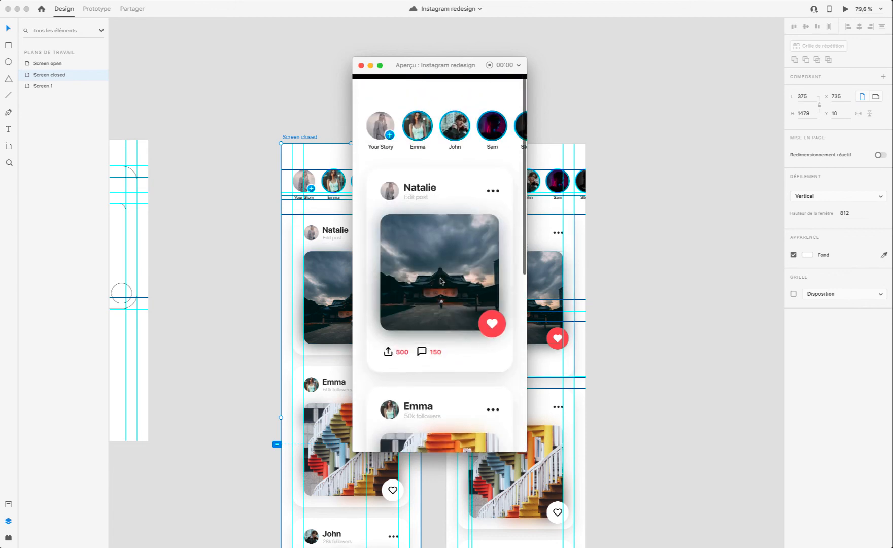
scroll(440, 280, down, 6)
scroll(441, 280, up, 8)
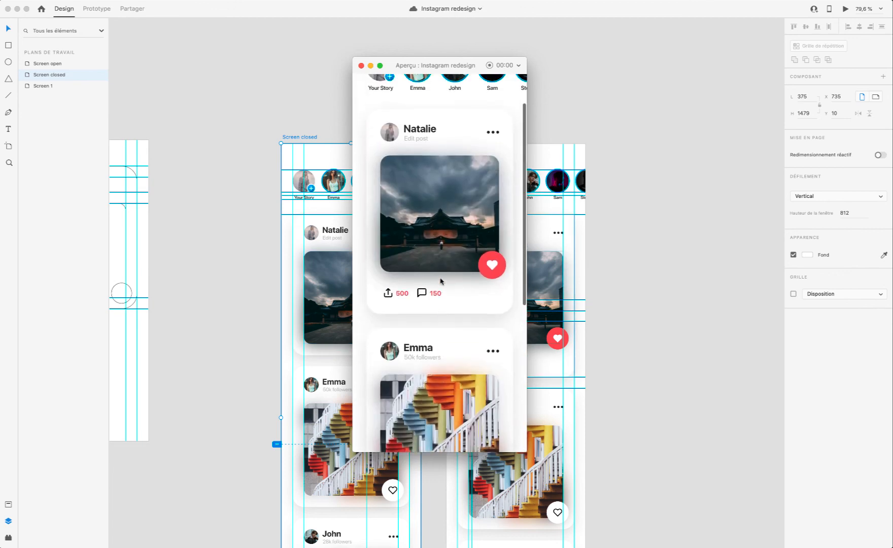
click(361, 66)
Step: Compare the card layouts of the Screen closed and Screen open artboards
scroll(386, 152, down, 3)
scroll(386, 152, left, 2)
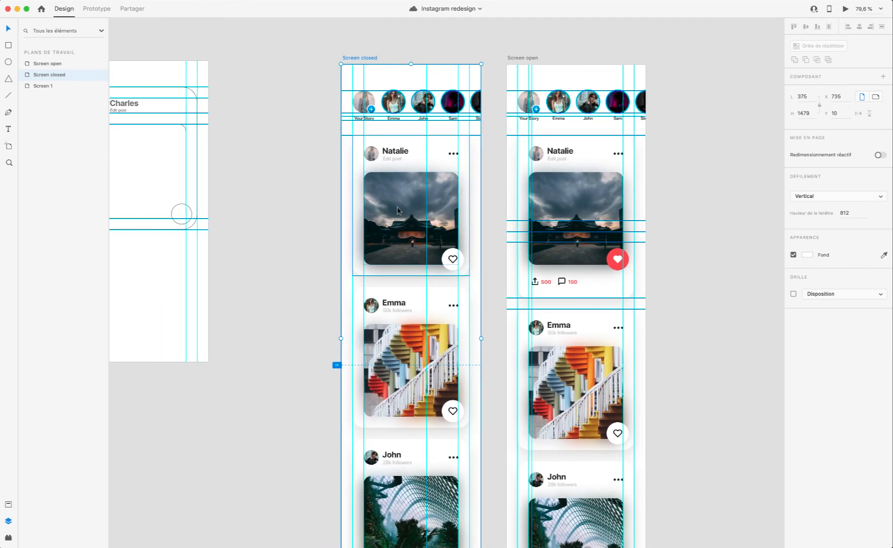
scroll(543, 240, down, 5)
click(543, 240)
scroll(543, 241, up, 5)
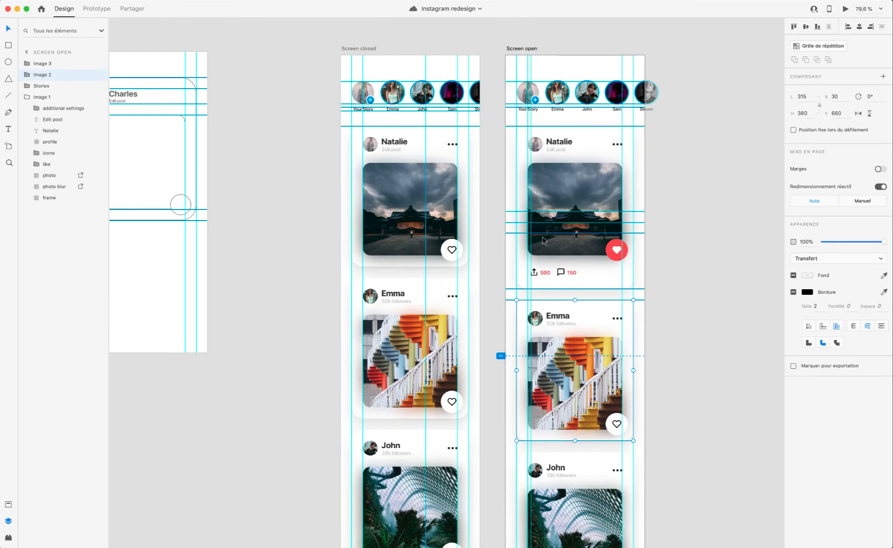
scroll(556, 193, up, 5)
scroll(553, 194, right, 3)
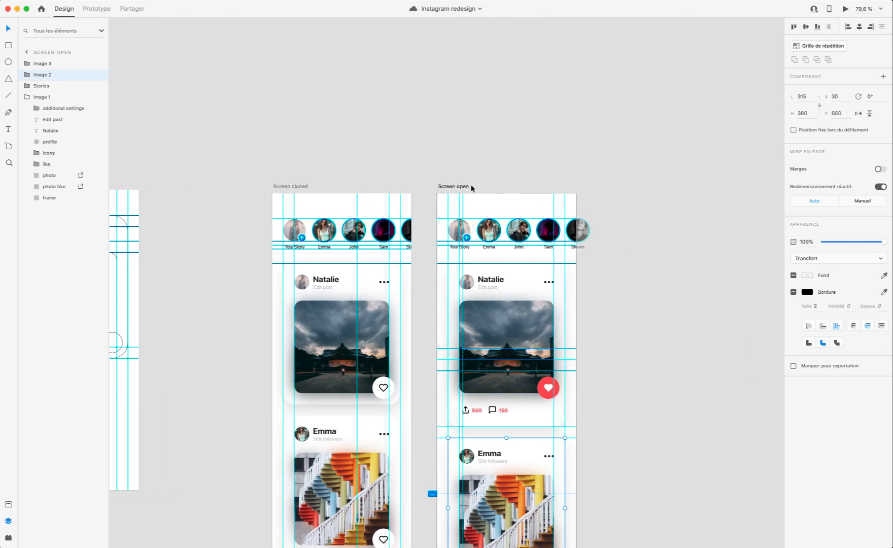
scroll(471, 188, down, 5)
scroll(330, 117, up, 5)
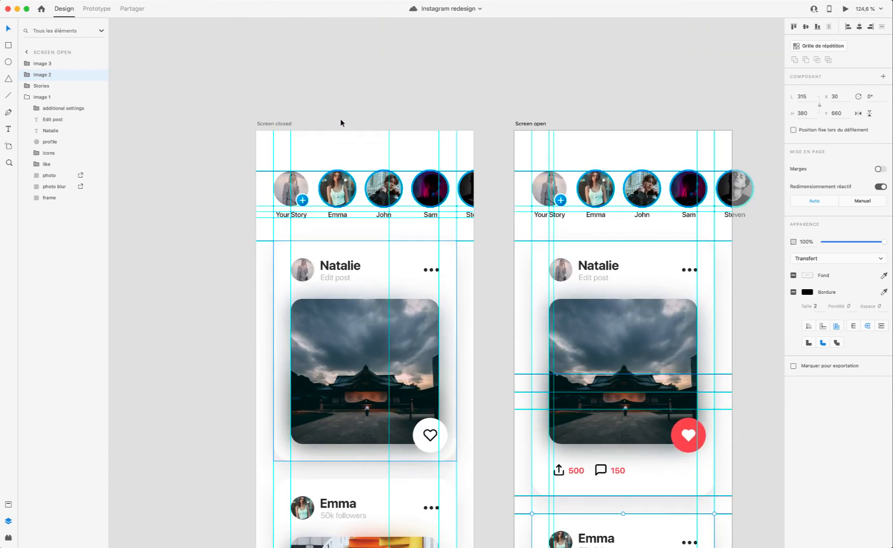
Step: Inspect the Screen closed artboard down to its last card and open the prototype preview from it
click(290, 124)
scroll(305, 127, down, 10)
scroll(304, 128, left, 2)
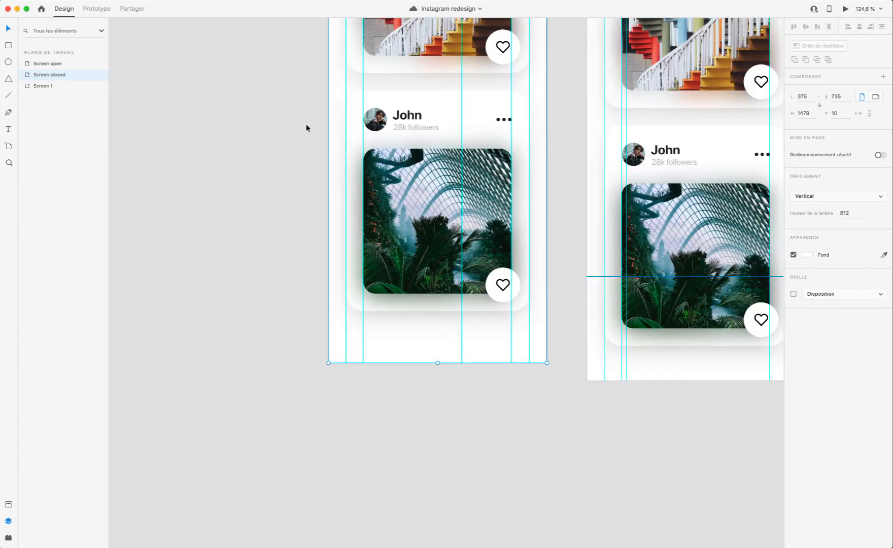
scroll(305, 128, up, 15)
scroll(304, 127, left, 2)
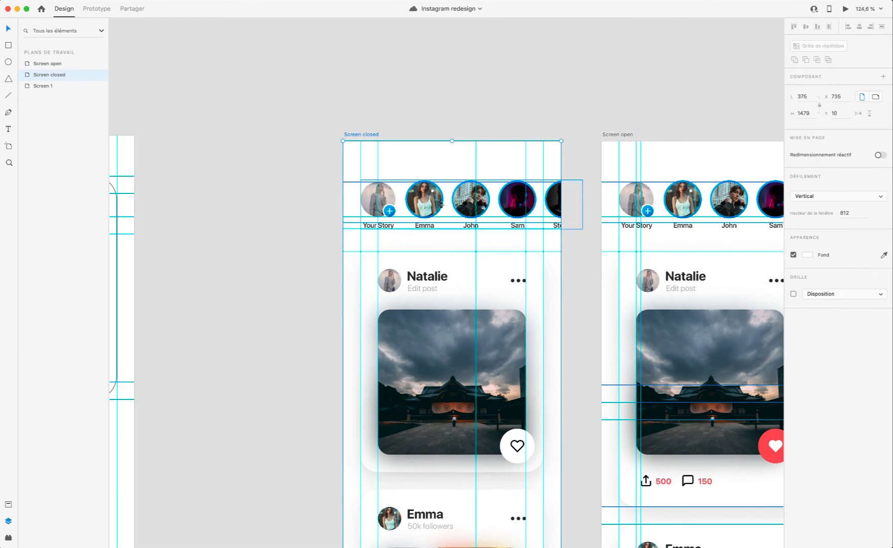
click(845, 8)
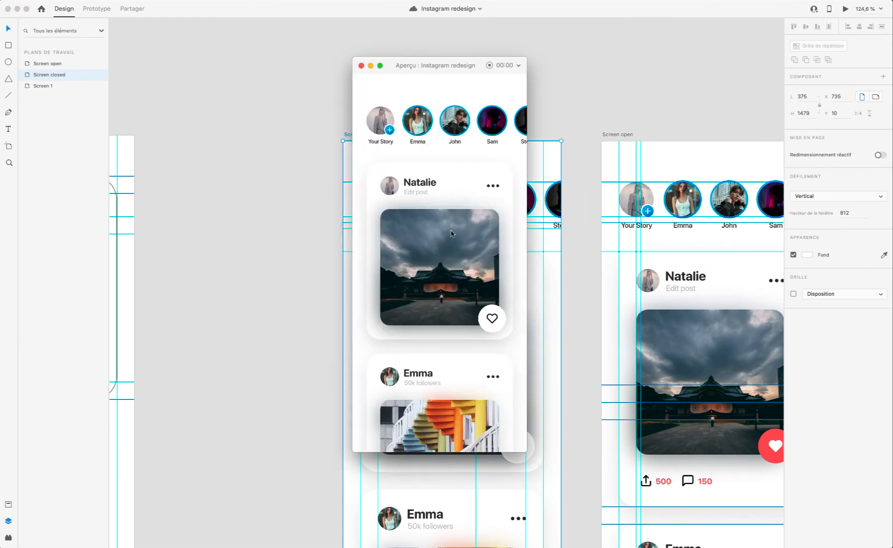
Step: Check the closed screen's cards in the preview, then expand the first post card with its heart and collapse it again
scroll(451, 233, down, 5)
scroll(452, 234, up, 5)
scroll(451, 233, down, 5)
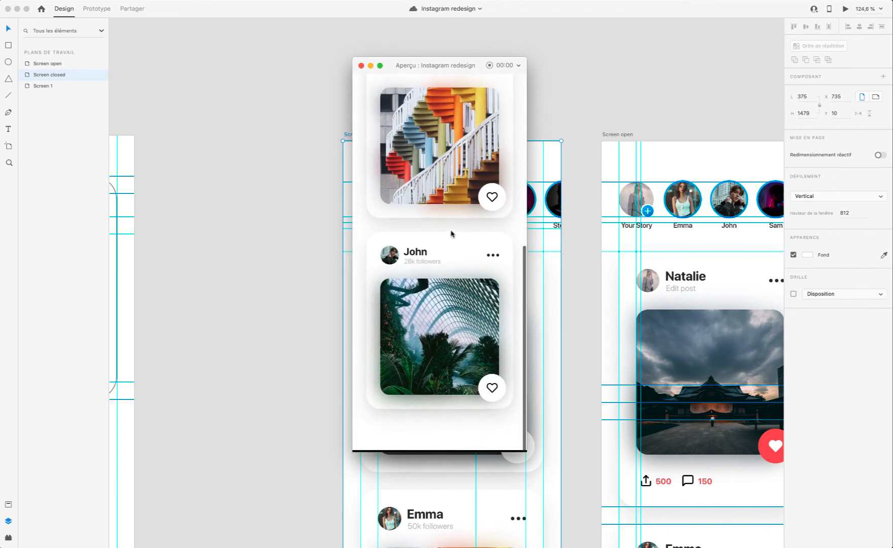
scroll(451, 233, up, 5)
click(488, 318)
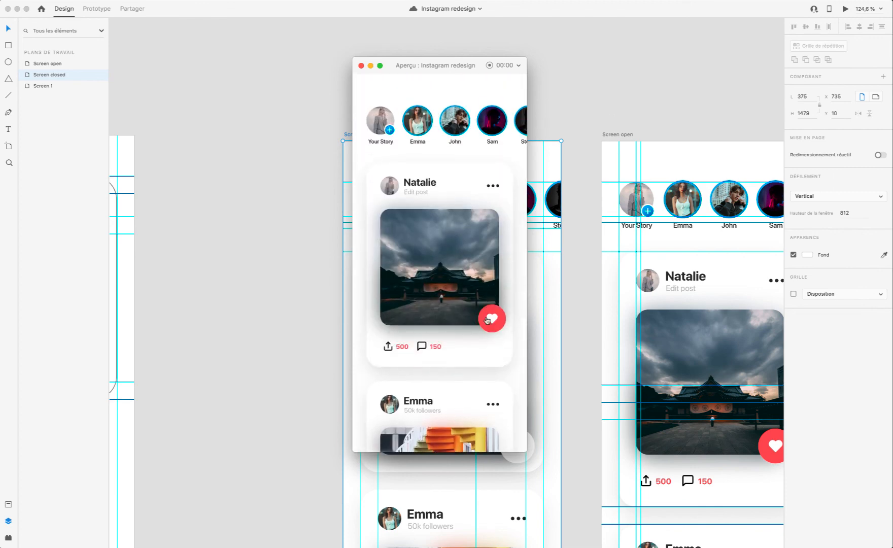
click(488, 319)
Step: Review the collapsed post cards in the preview from the first to the last card and return to the stories row
scroll(440, 262, down, 5)
scroll(439, 264, up, 3)
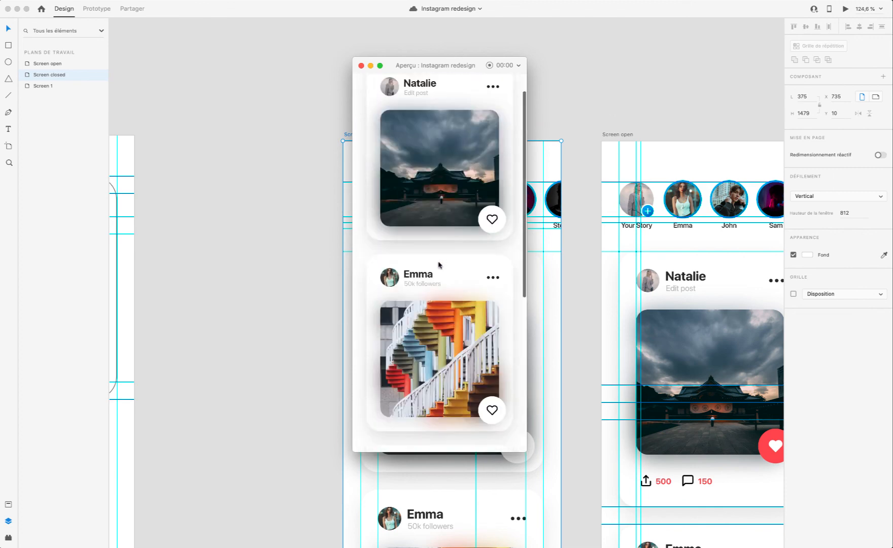
scroll(439, 265, up, 3)
scroll(439, 265, down, 6)
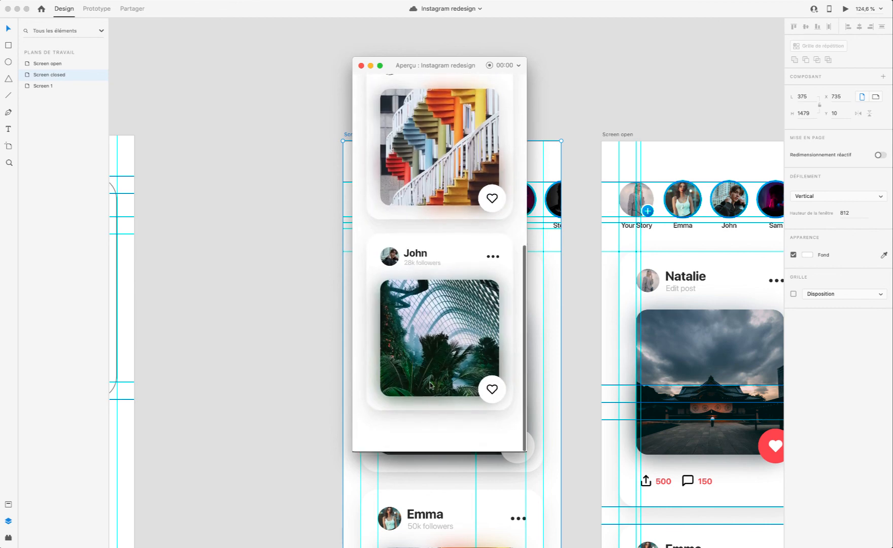
scroll(430, 384, up, 6)
scroll(442, 289, down, 6)
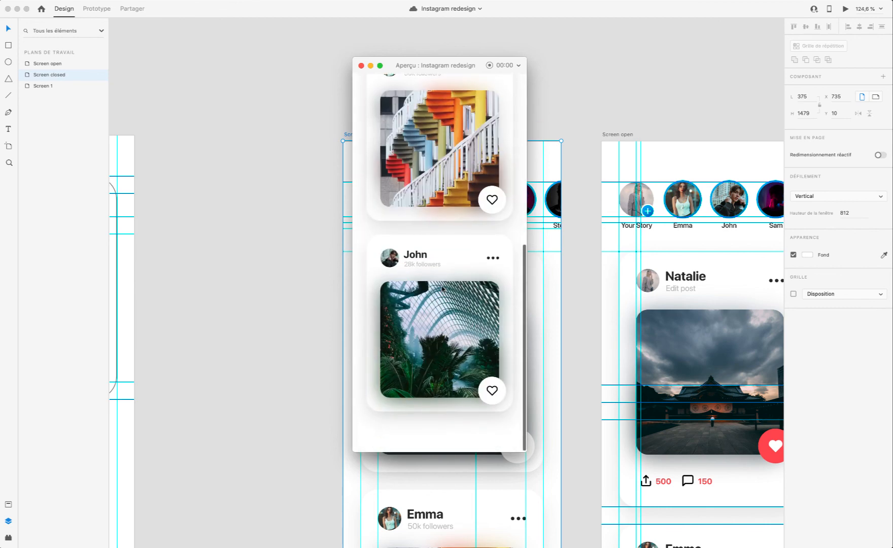
scroll(442, 289, up, 6)
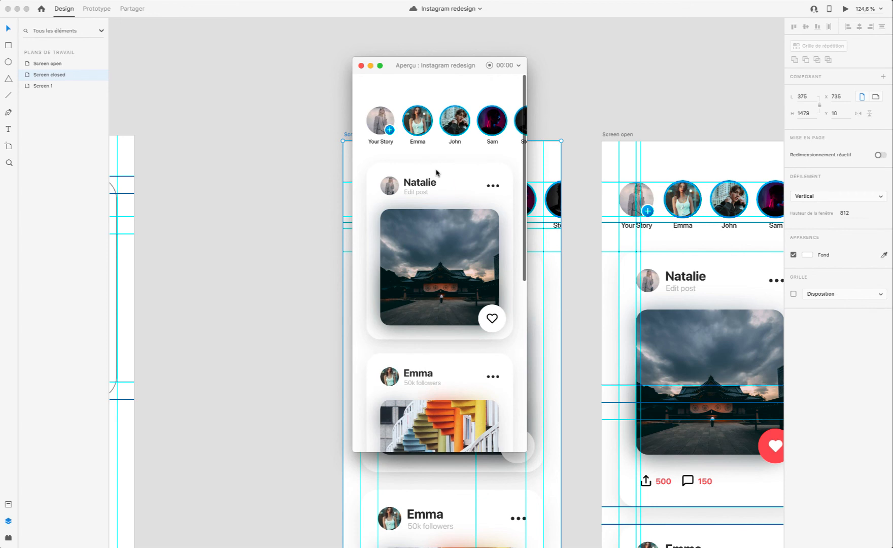